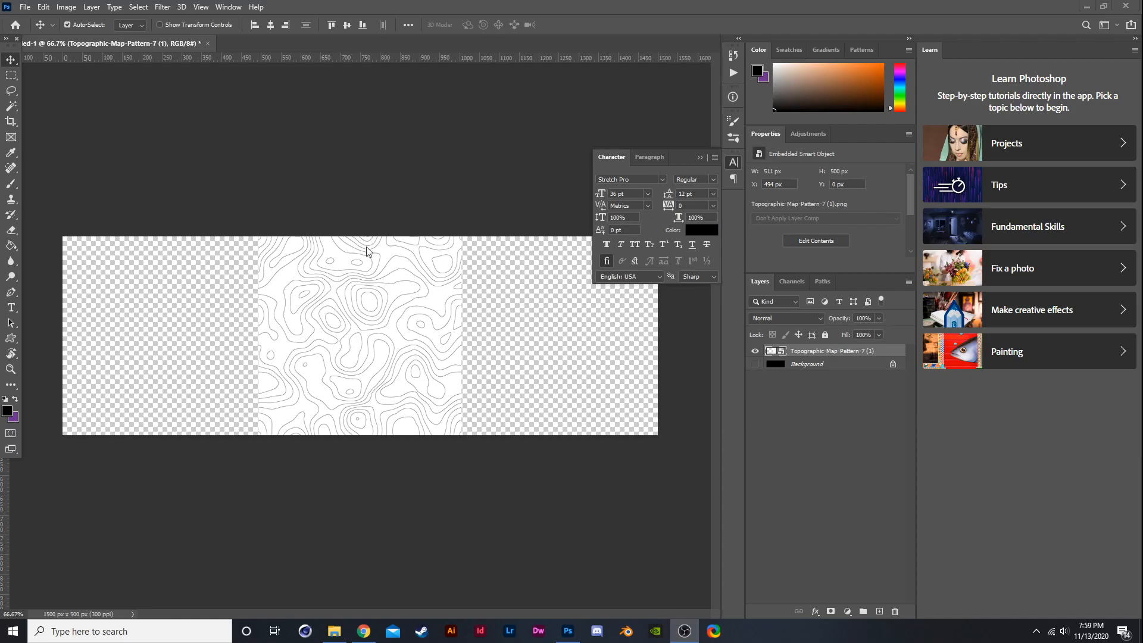
- Load the map image's luminosity as a selection from the channels
left_click(777, 280)
key("ctrl+alt+2")
key("ctrl+d")
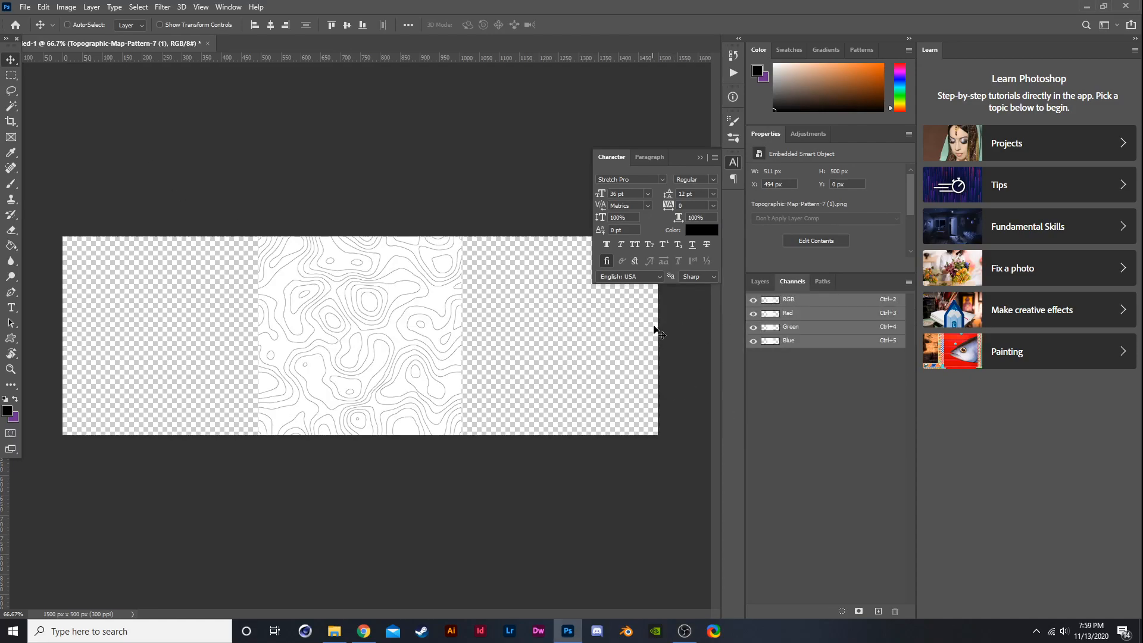
left_click(841, 611)
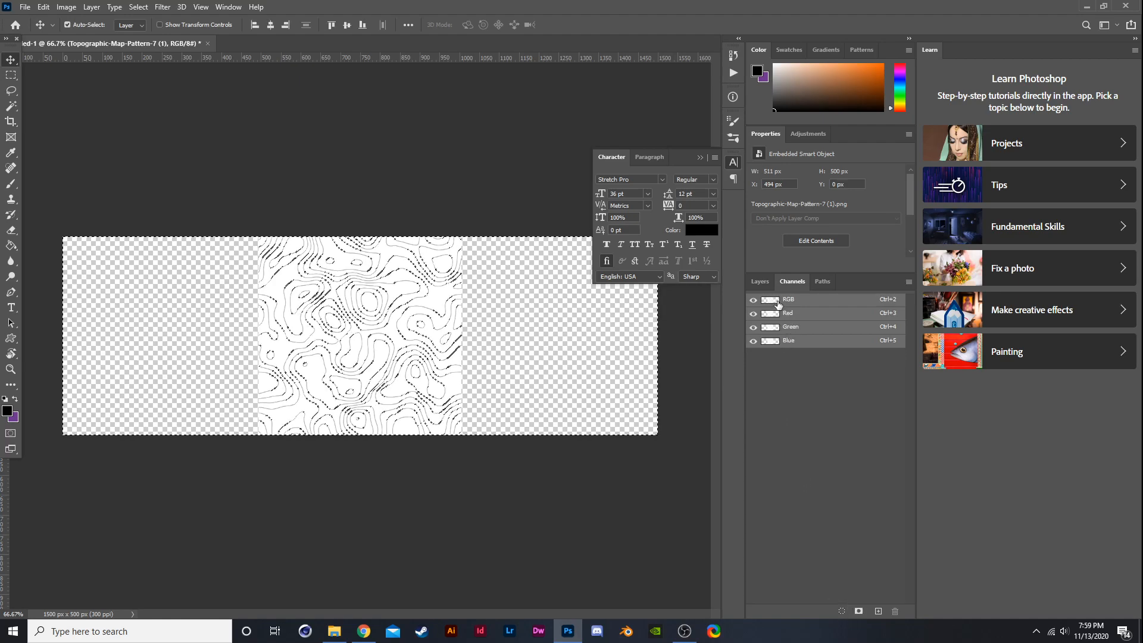
- Rasterize the map smart object layer and delete the selected light areas from it
left_click(764, 282)
key("Delete")
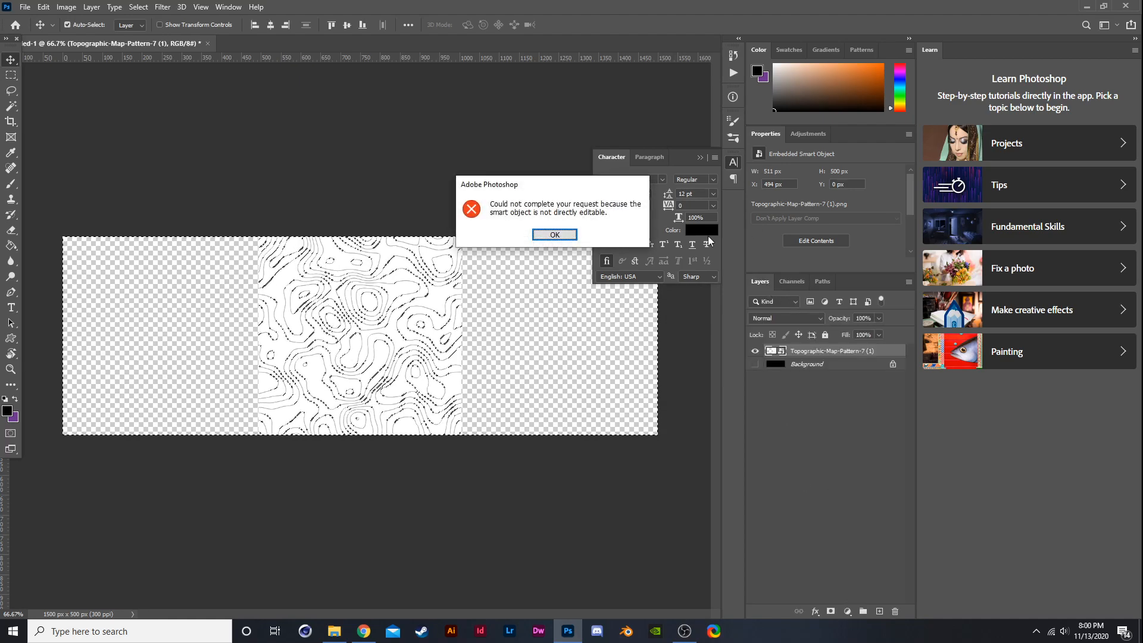
key("Return")
right_click(791, 357)
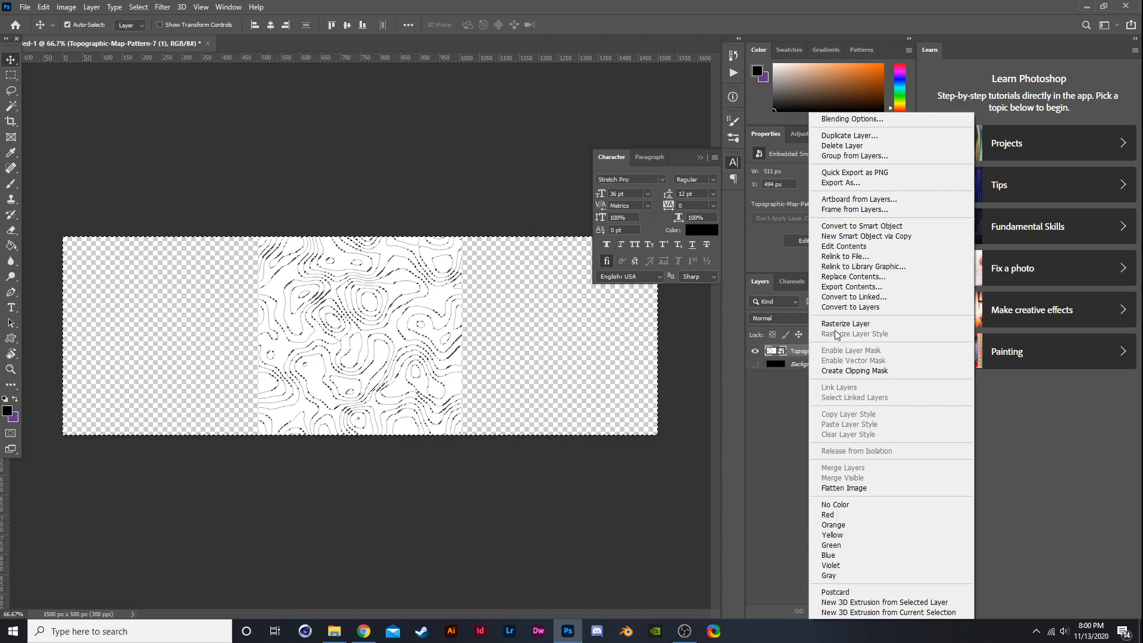
left_click(837, 327)
key("Delete")
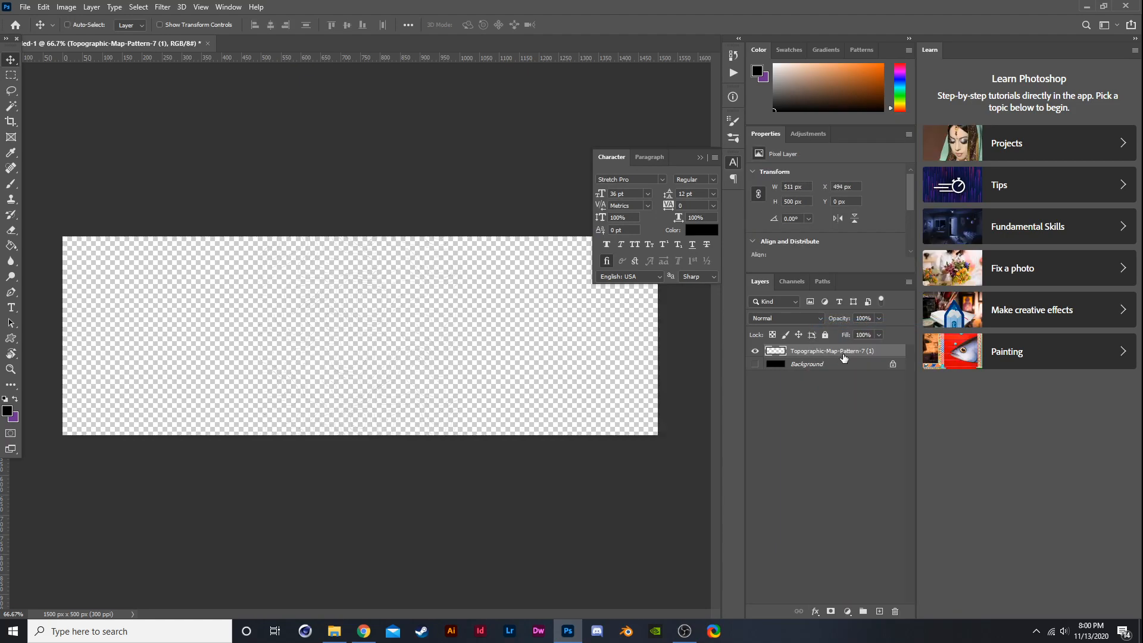
- Show the black Background layer beneath the map layer
left_click(754, 363)
right_click(803, 352)
left_click(396, 332)
scroll(396, 332, "up", 4)
scroll(395, 332, "down", 4)
scroll(396, 331, "up", 3)
scroll(398, 327, "down", 2)
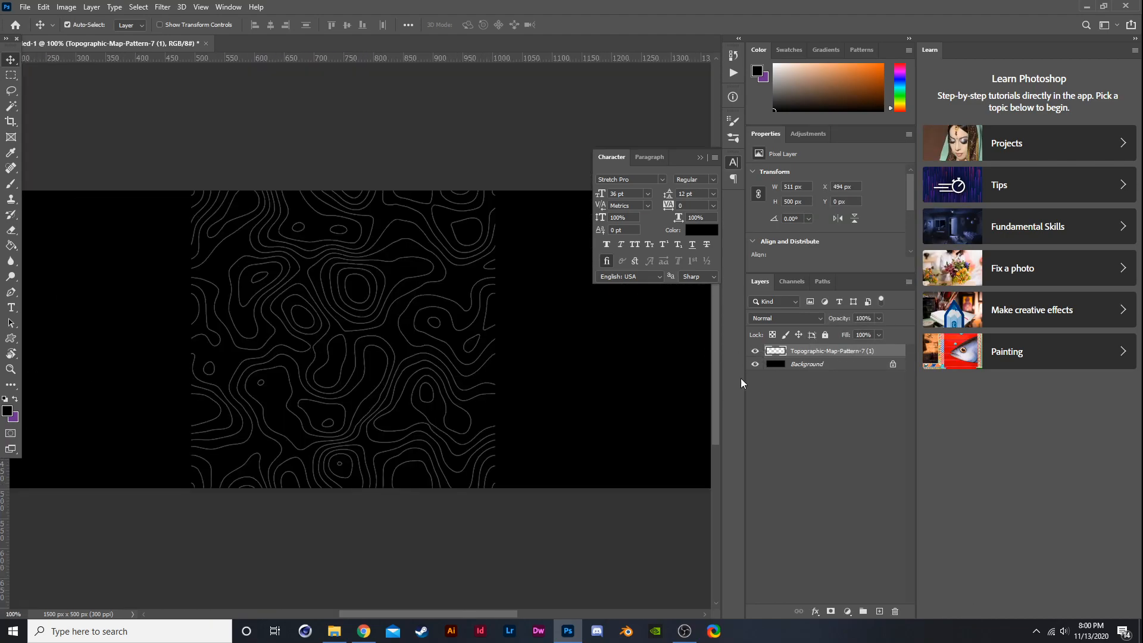
- Set the map layer's blend mode to Luminosity and rename it topo map
left_click(773, 319)
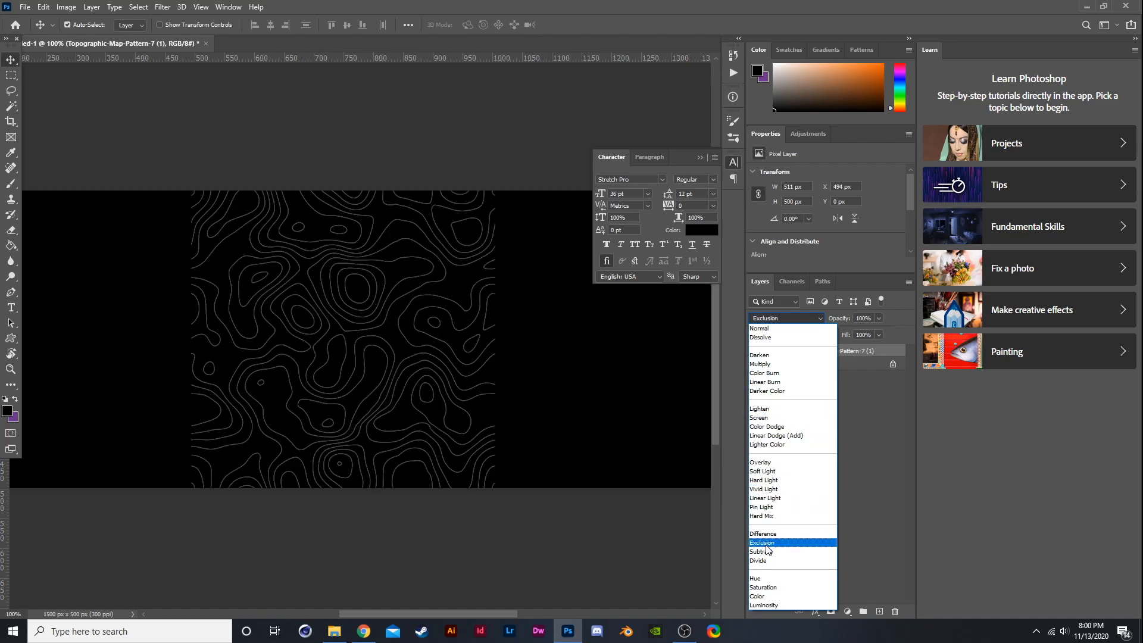
left_click(771, 604)
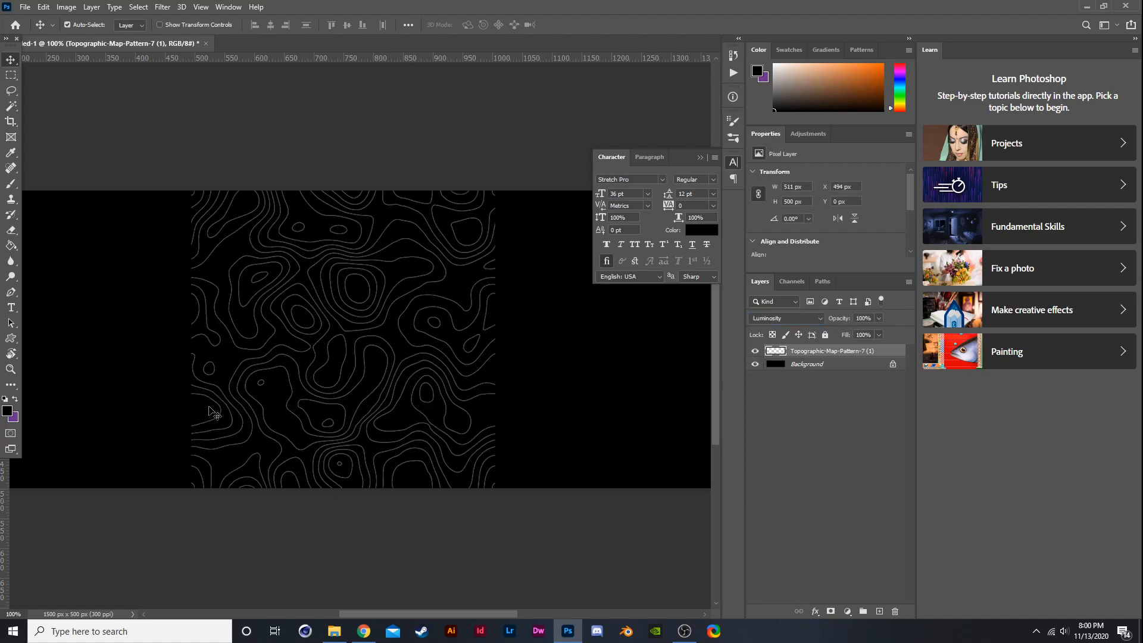
scroll(349, 345, "down", 3)
scroll(359, 336, "up", 2)
double_click(805, 351)
type("topo map")
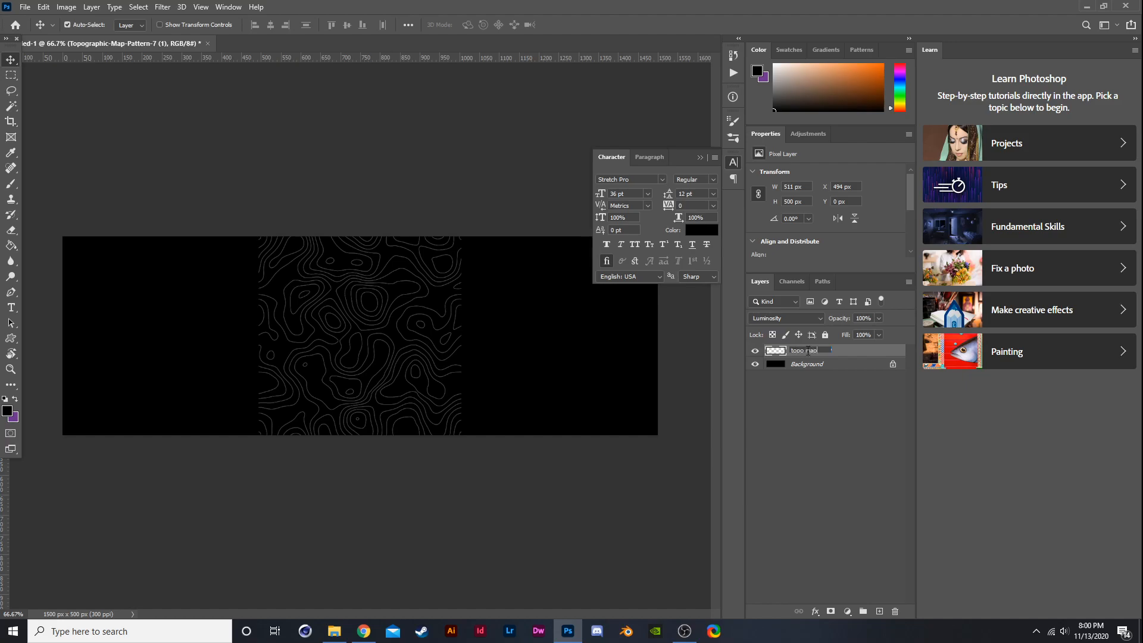
left_click(830, 394)
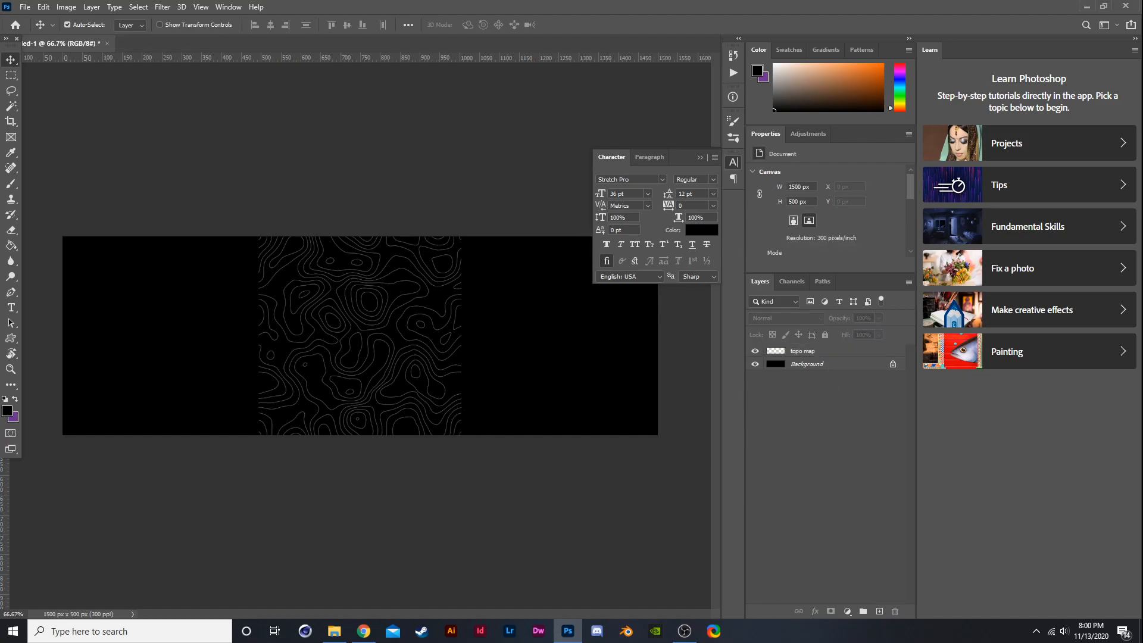
- Place the character render image onto the canvas over the map
left_click_drag(298, 268, 405, 344)
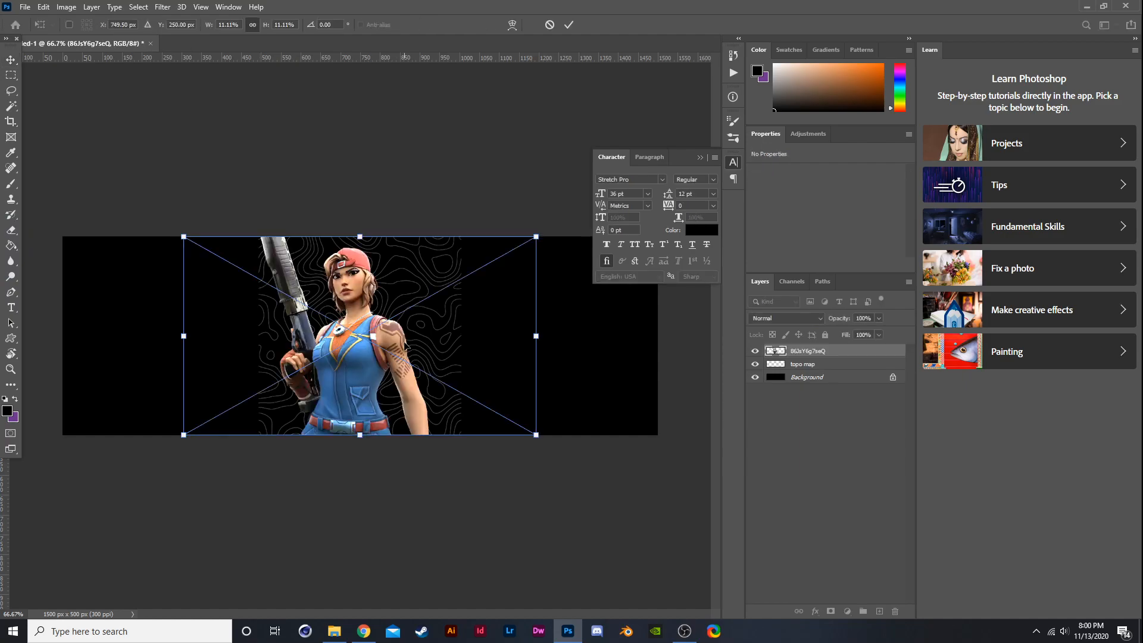
key("Return")
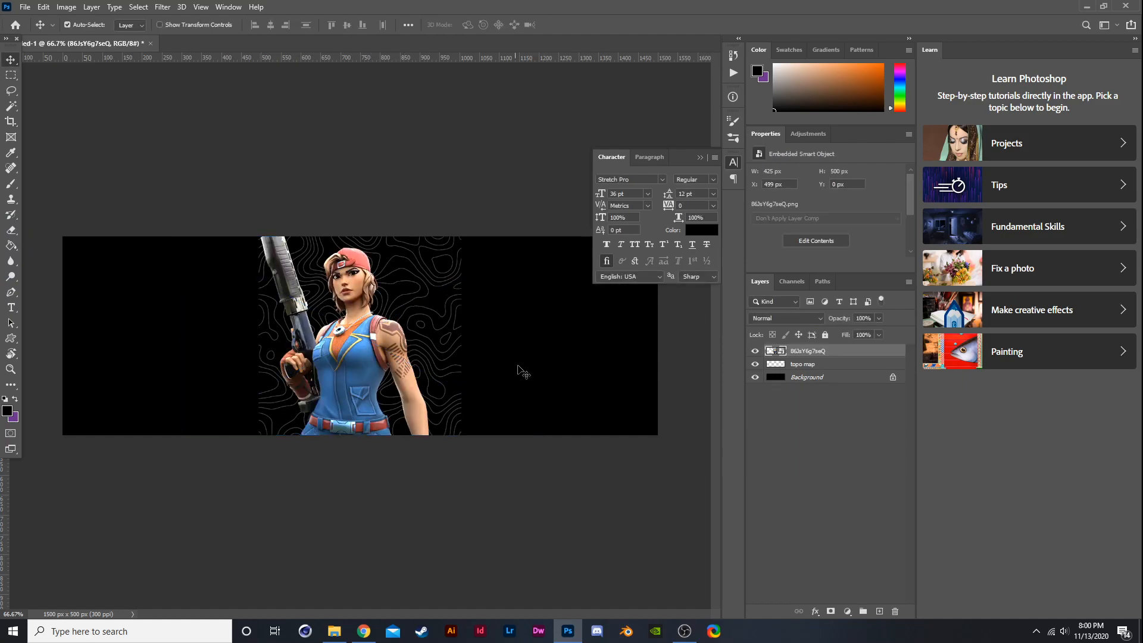
- Add a Hue/Saturation adjustment clipped to the character image and rename the image layer render
left_click(847, 611)
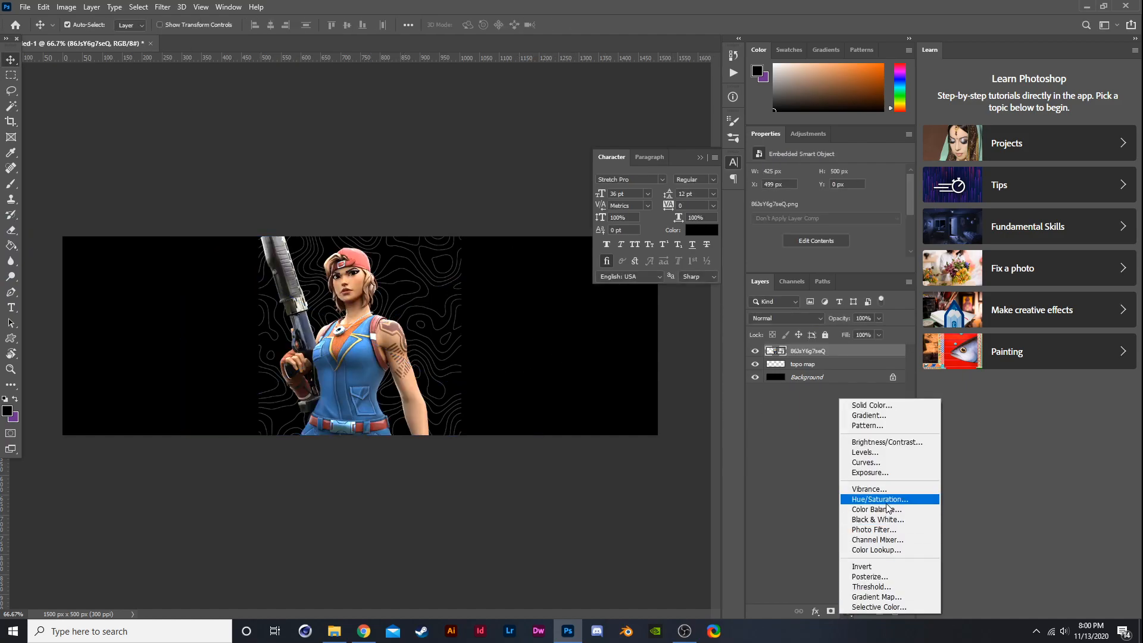
left_click(885, 503)
left_click(860, 358, "alt")
double_click(819, 366)
type("render")
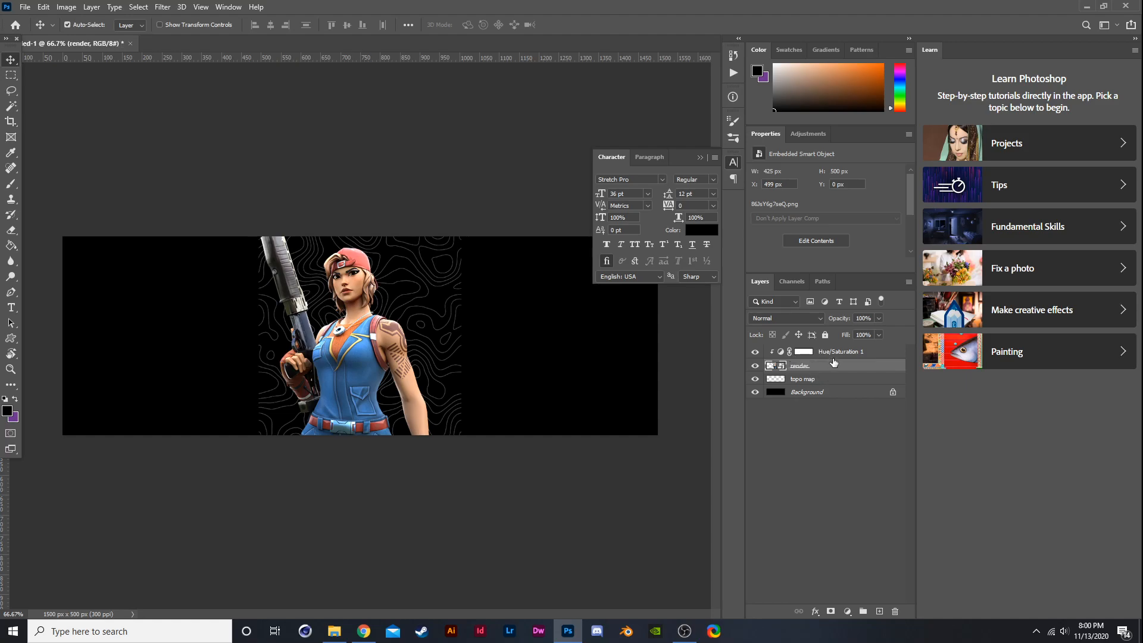
- In the Hue/Saturation adjustment, set Master saturation to -24 and Reds saturation to -100
left_click(839, 351)
left_click_drag(826, 243, 811, 243)
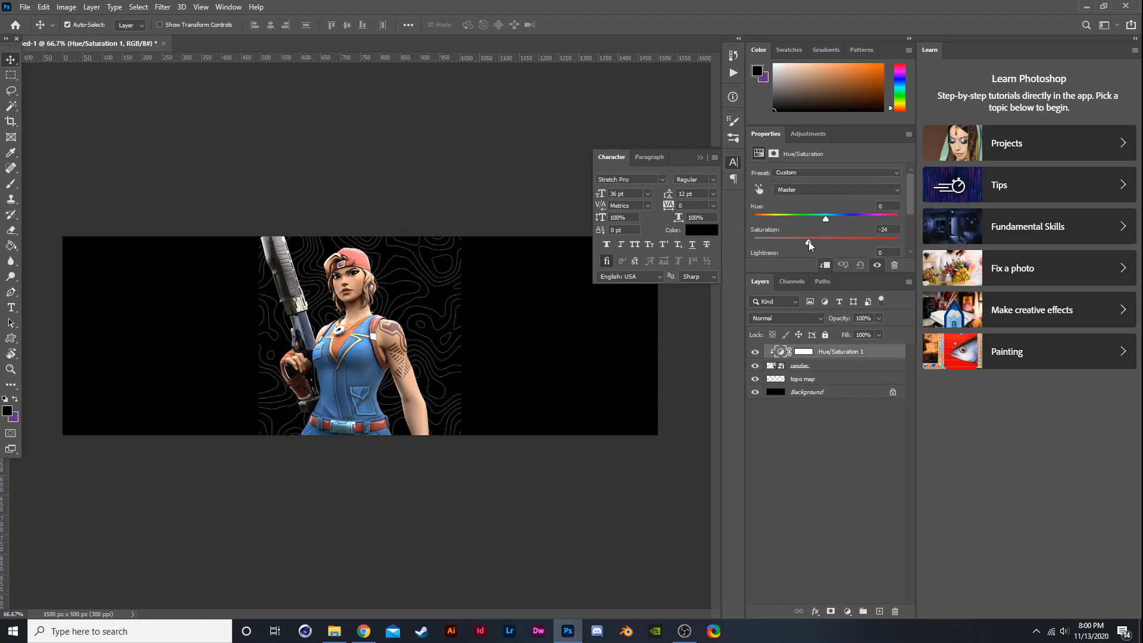
left_click(821, 189)
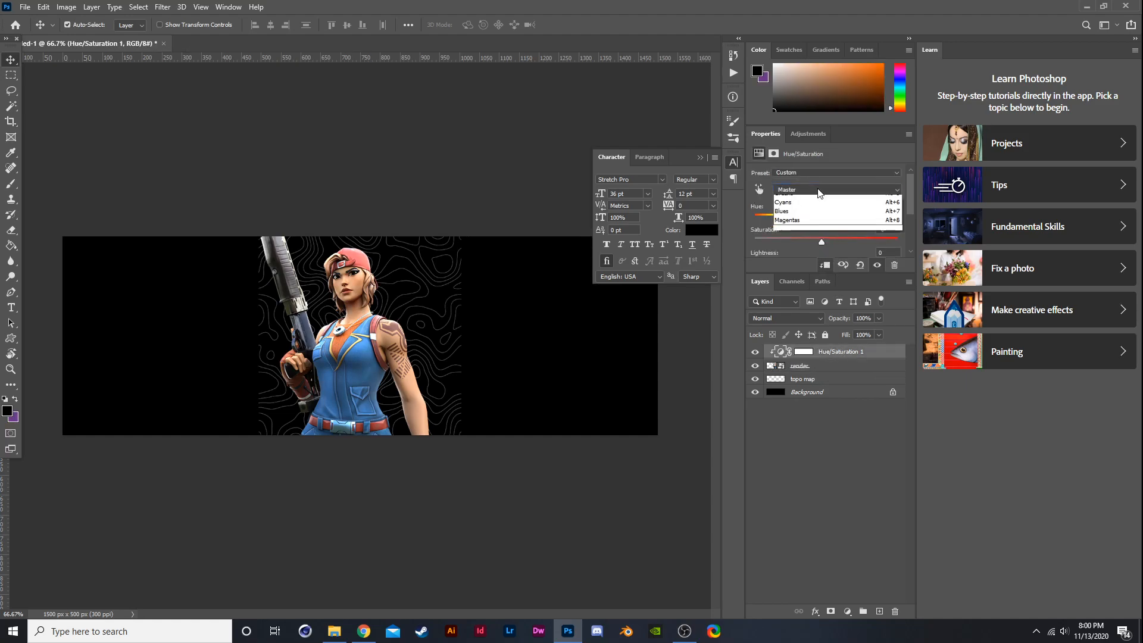
left_click(826, 208)
left_click_drag(823, 237, 726, 245)
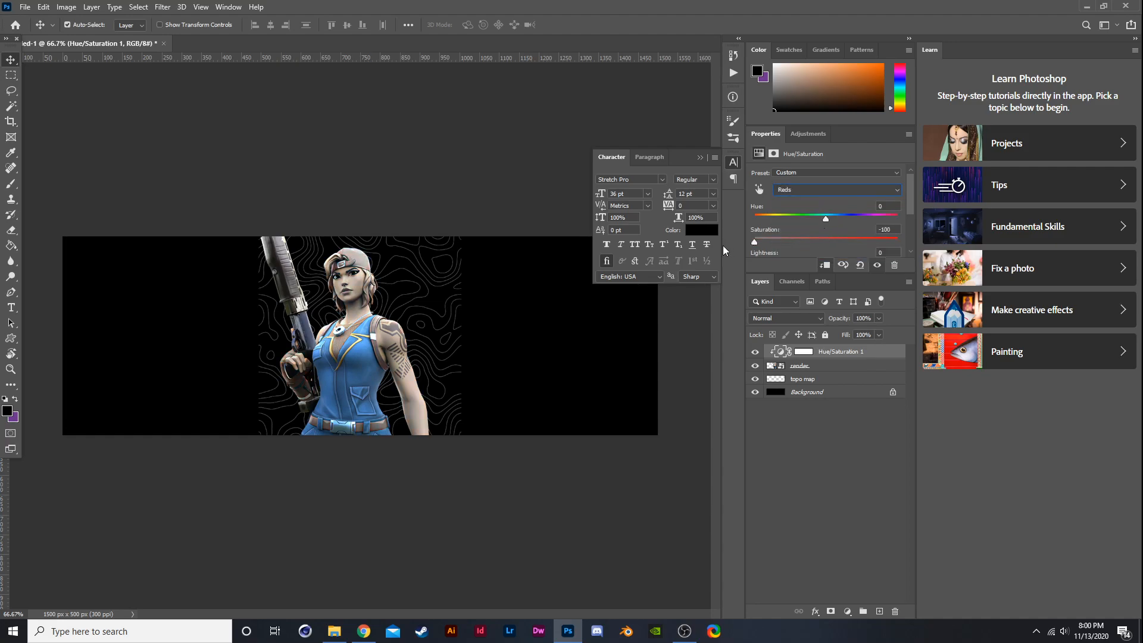
- Set the Yellows saturation to -100 in the Hue/Saturation adjustment
left_click(785, 195)
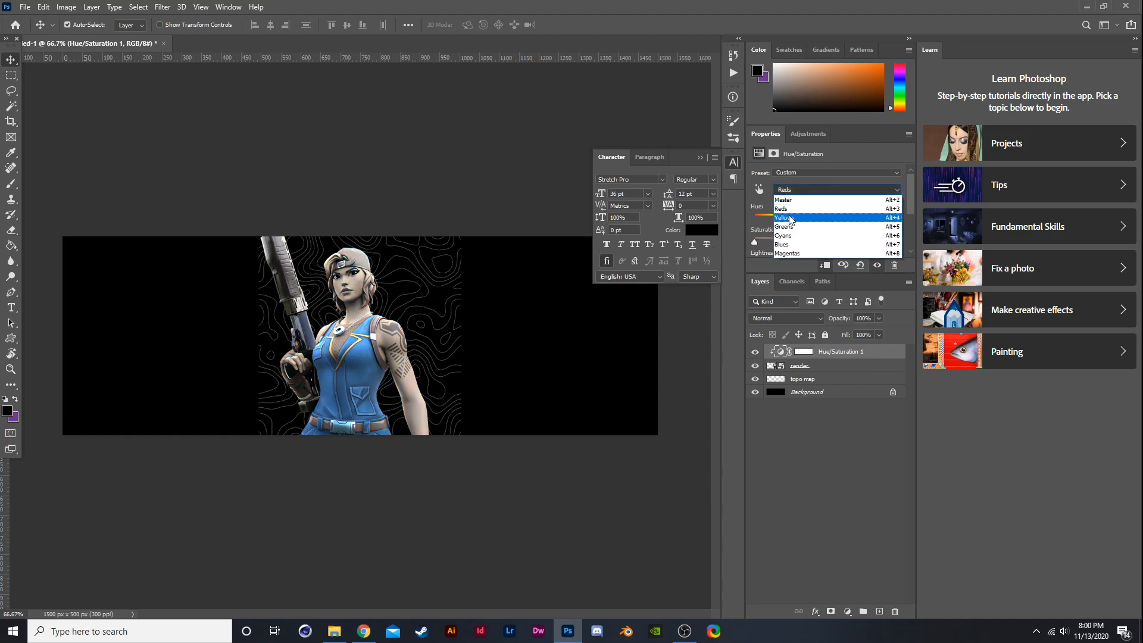
left_click(801, 218)
left_click_drag(824, 238, 689, 246)
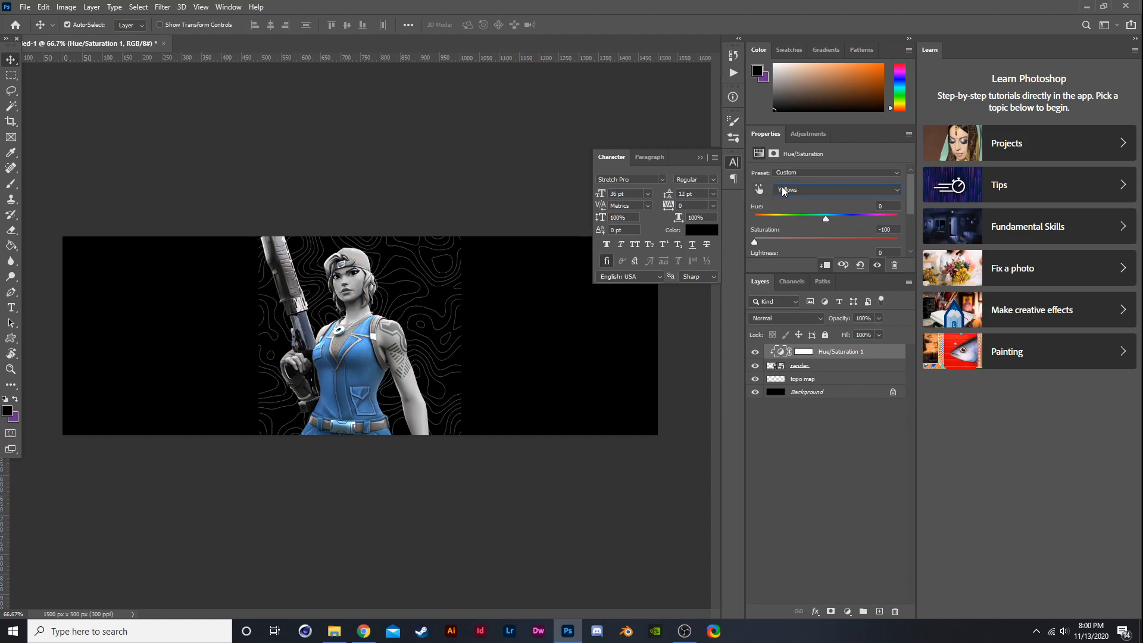
- Set the Blues hue to -31 and saturation to +53 in the Hue/Saturation adjustment
left_click(783, 191)
left_click(825, 228)
left_click(795, 192)
left_click(825, 245)
left_click_drag(826, 241, 804, 231)
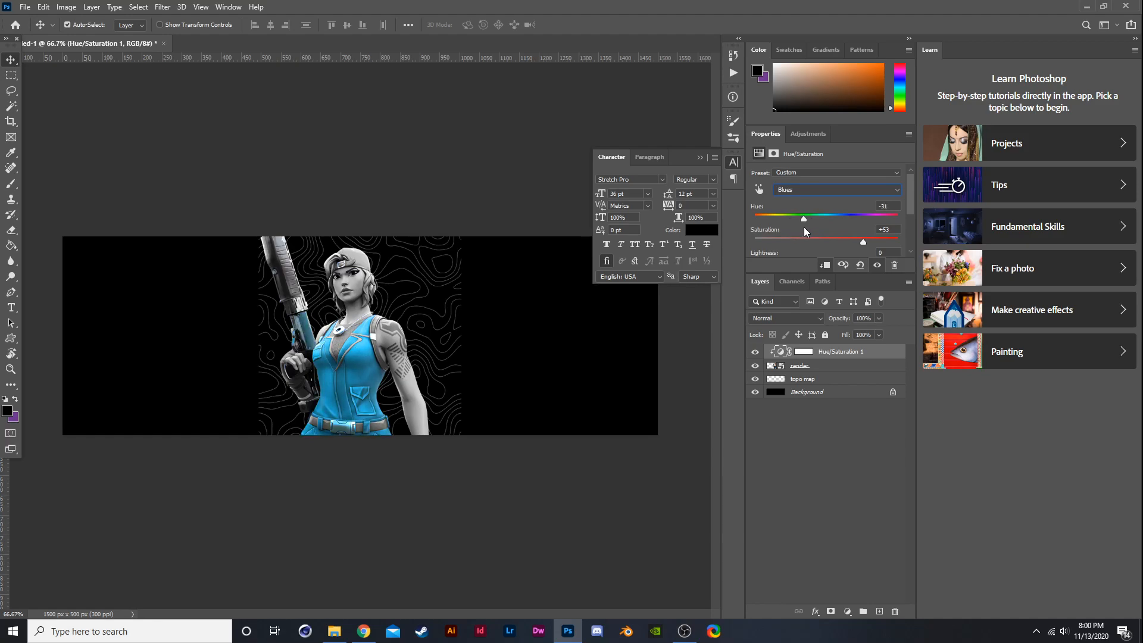
- Adjust the hue and saturation sliders of the remaining colour ranges in the Hue/Saturation adjustment
left_click(829, 190)
left_click(826, 237)
mouse_move(830, 217)
left_mouse_down()
mouse_move(865, 240)
mouse_move(900, 237)
mouse_move(822, 220)
mouse_move(876, 214)
mouse_move(850, 215)
left_mouse_up()
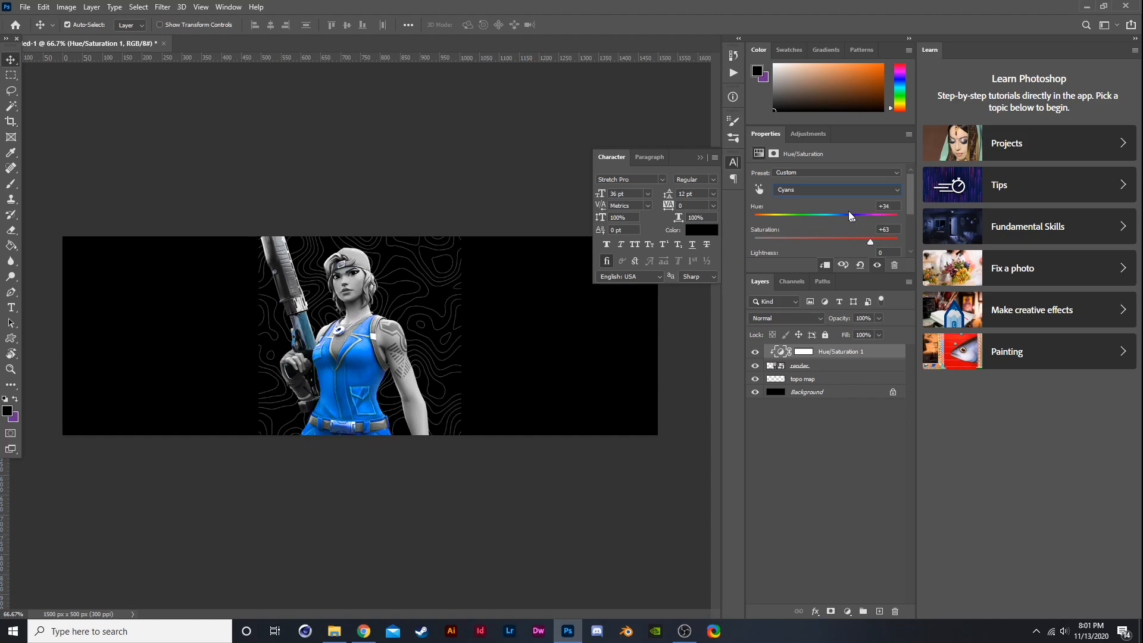
left_click(823, 191)
left_click(819, 250)
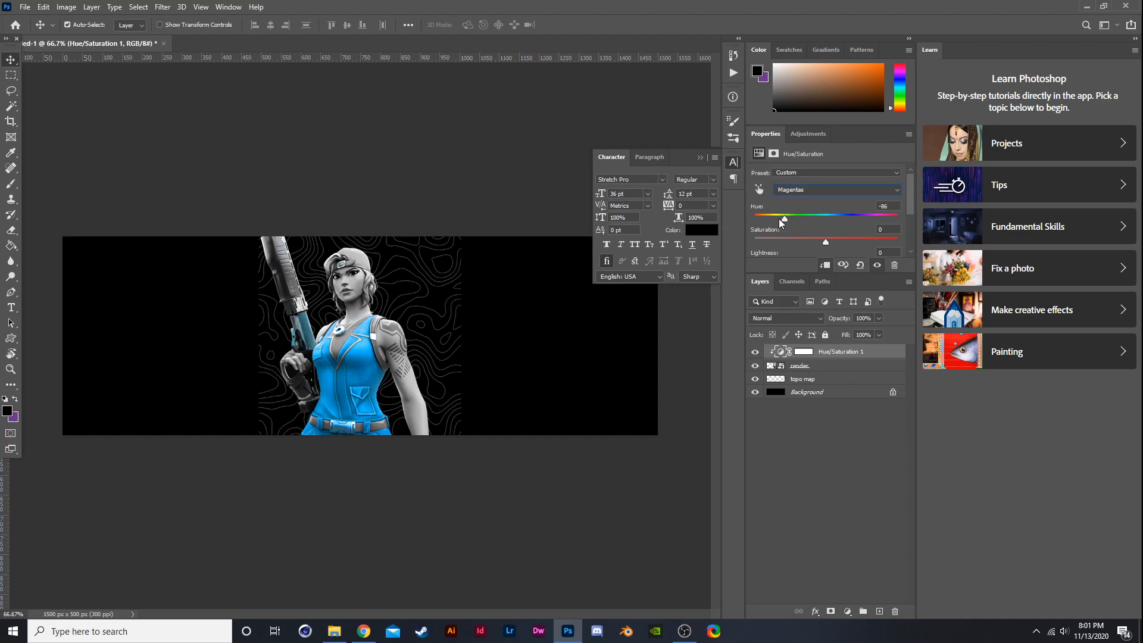
left_click_drag(914, 207, 794, 199)
left_click(833, 189)
left_click(806, 200)
left_click(833, 189)
left_click(809, 200)
- Add a clipped Brightness/Contrast adjustment with contrast 43 and brightness -32, toggling its visibility to compare
left_click(847, 611)
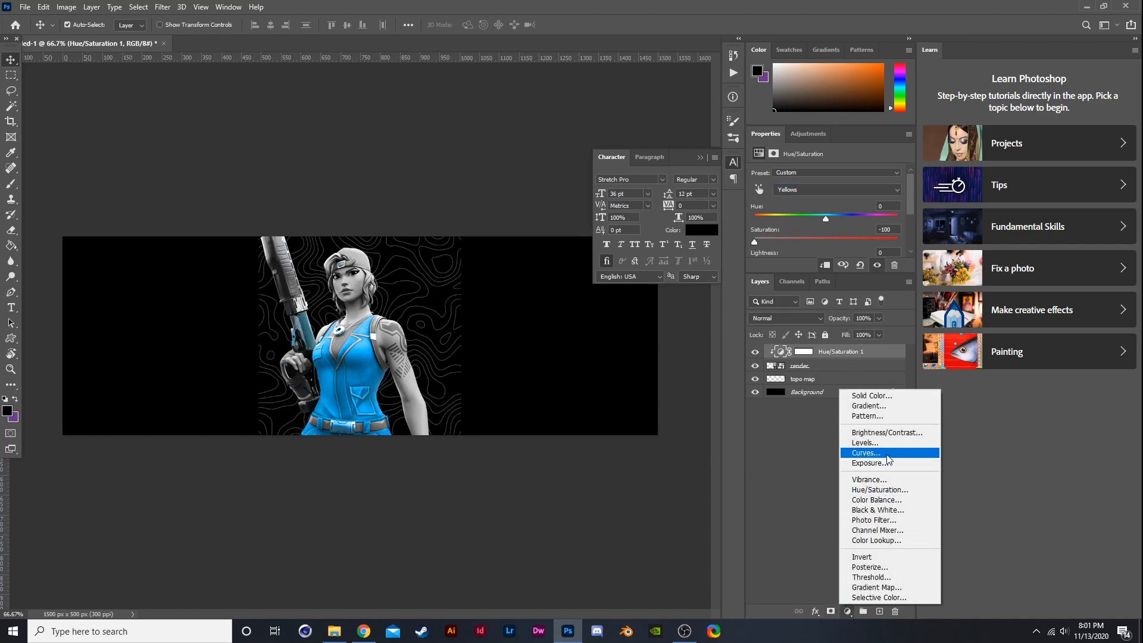
left_click(883, 433)
left_click(856, 230)
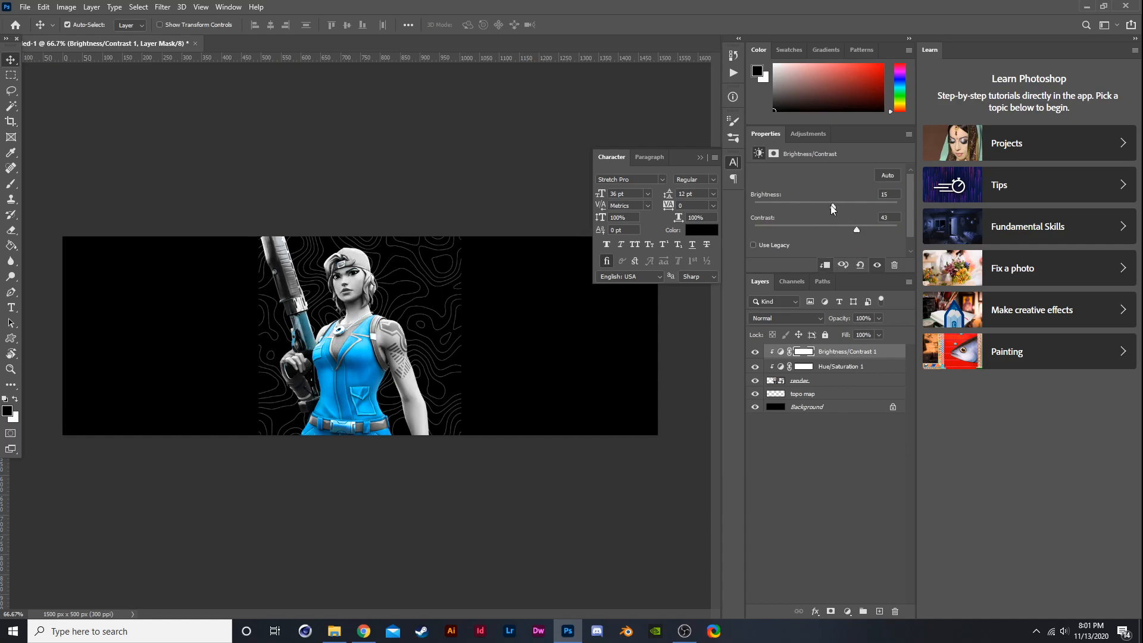
left_click(809, 206)
left_click_drag(809, 206, 810, 206)
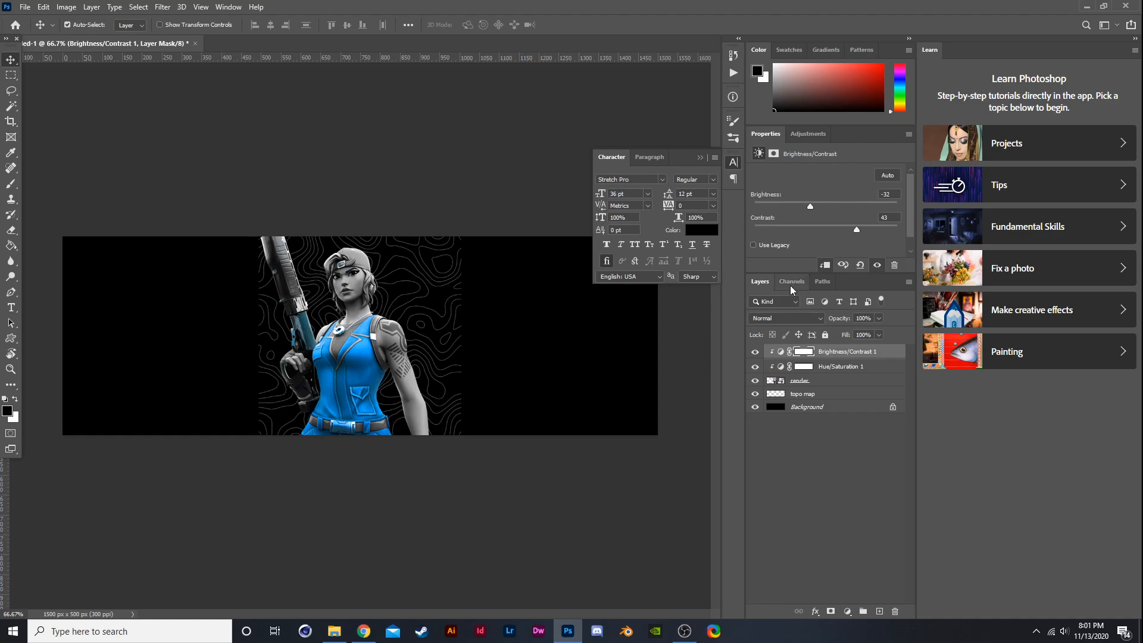
left_click(755, 351)
left_click(756, 352)
left_click(800, 396)
left_click(847, 611)
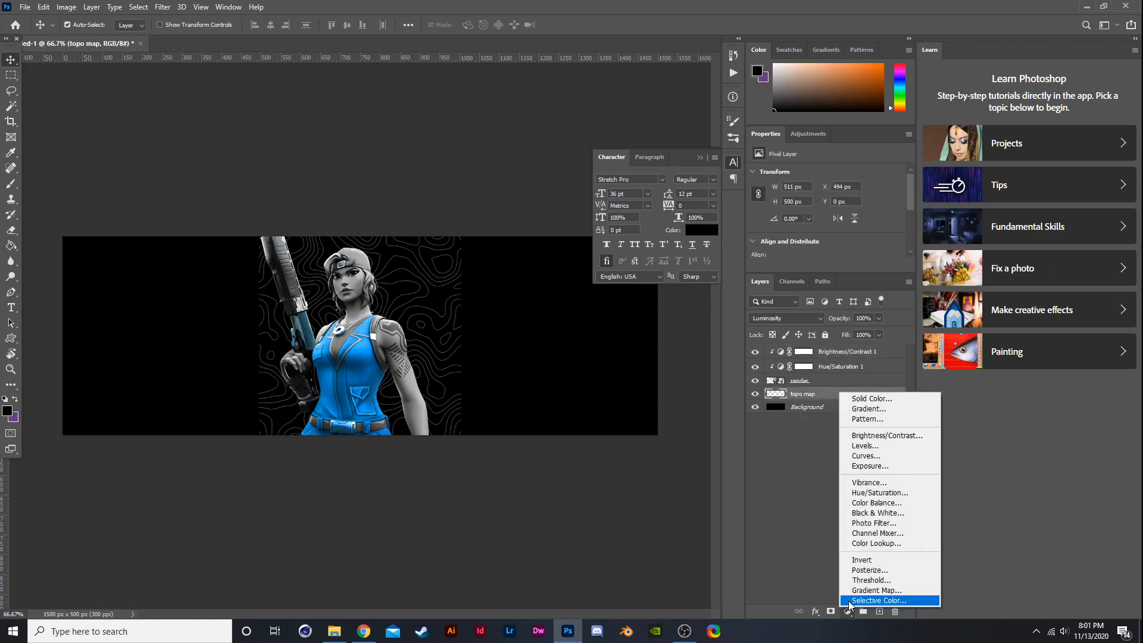
left_click(882, 401)
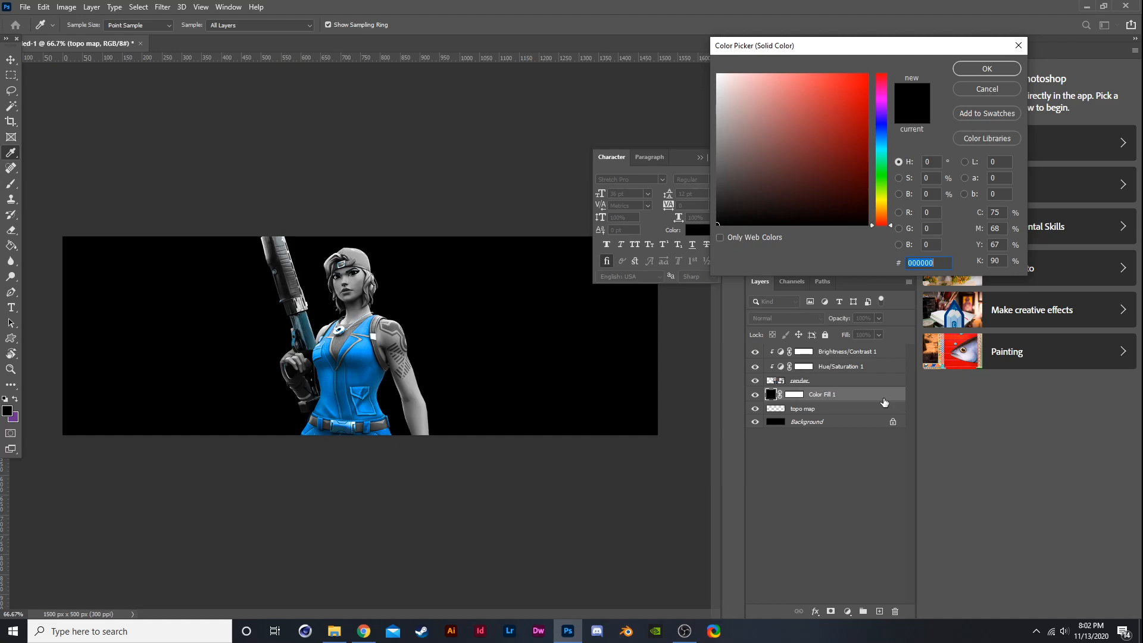
left_click(971, 91)
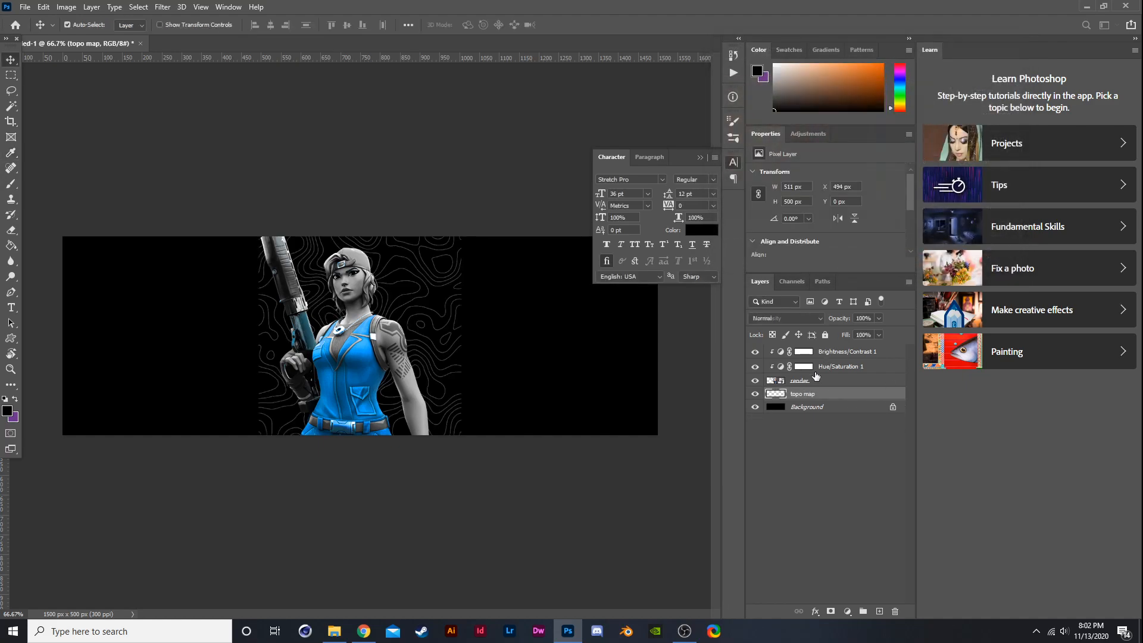
- Add a white Solid Color fill layer (ffffff) directly above the Background layer
left_click(811, 407)
left_click(846, 612)
left_click(884, 403)
left_click_drag(857, 143, 410, 61)
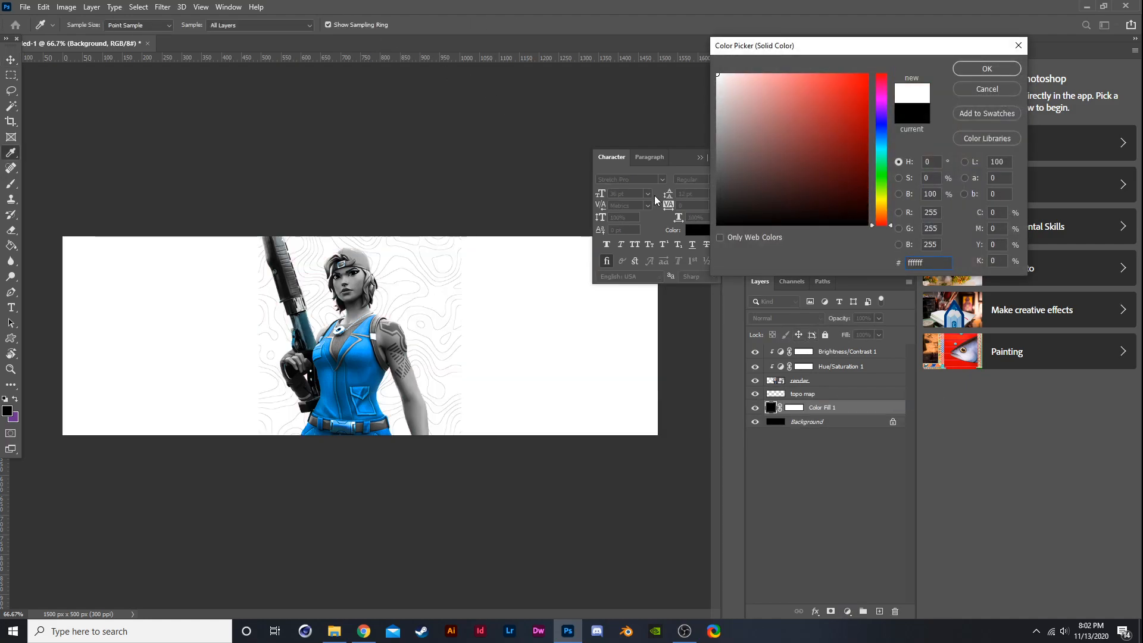
left_click(969, 70)
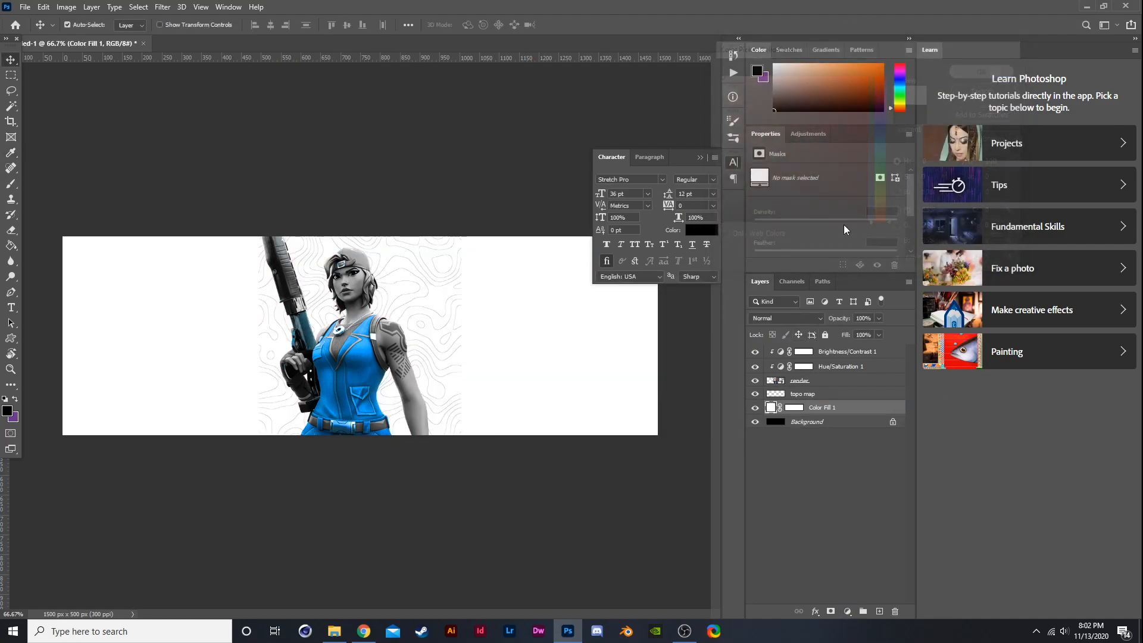
- Create a new layer clipped above the adjustments and paint over the gun with the Brush tool
left_click(855, 352)
left_click(879, 612)
left_click(868, 357, "alt")
scroll(225, 275, "up", 2)
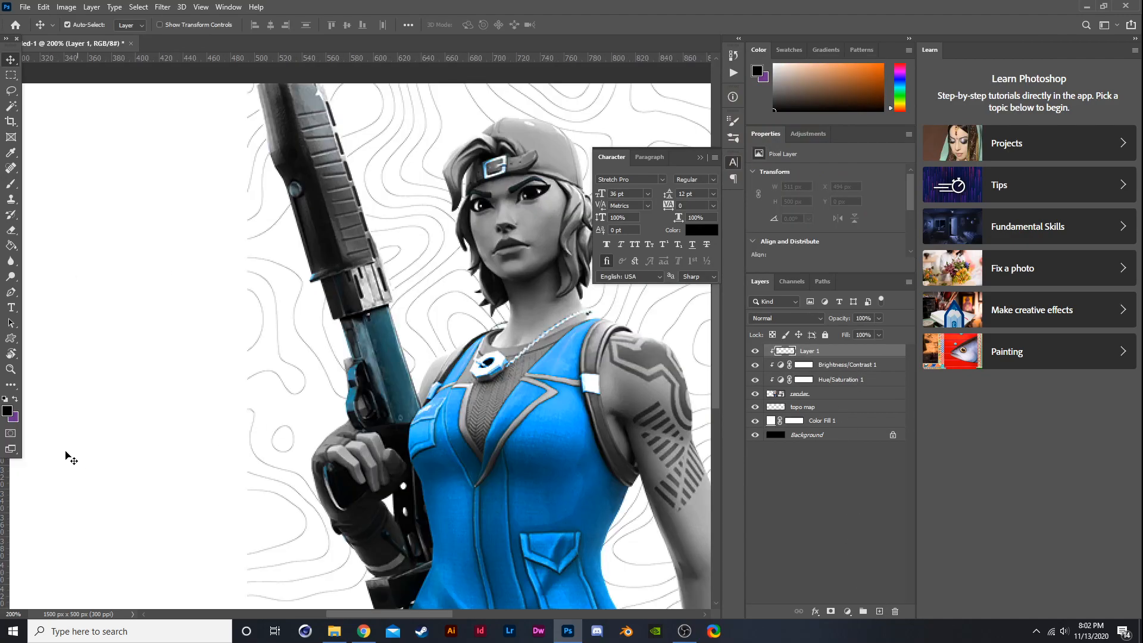
left_click(11, 184)
mouse_move(351, 398)
left_mouse_down()
mouse_move(302, 492)
mouse_move(372, 494)
left_mouse_up()
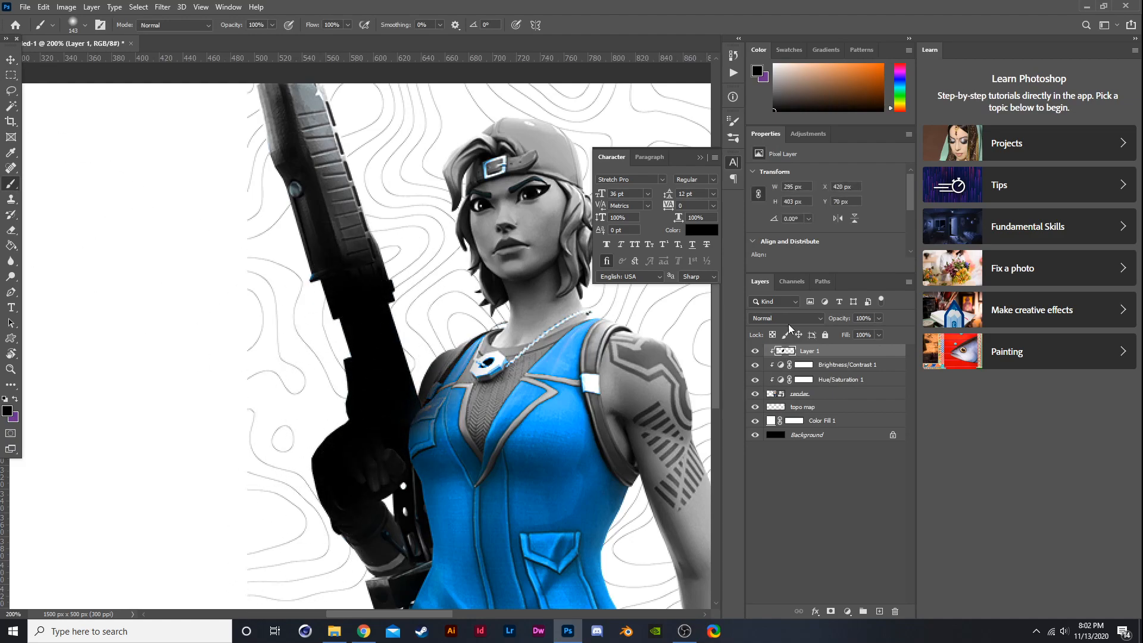
- Set the painted layer's blend mode to Saturation and its opacity to 85%
left_click(788, 320)
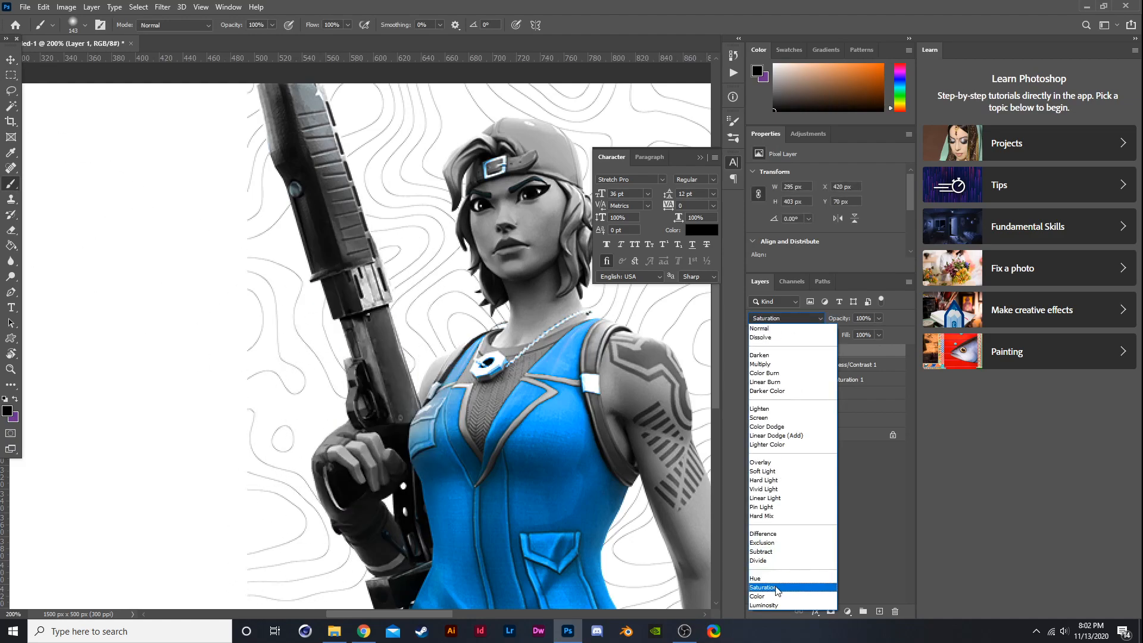
left_click(775, 588)
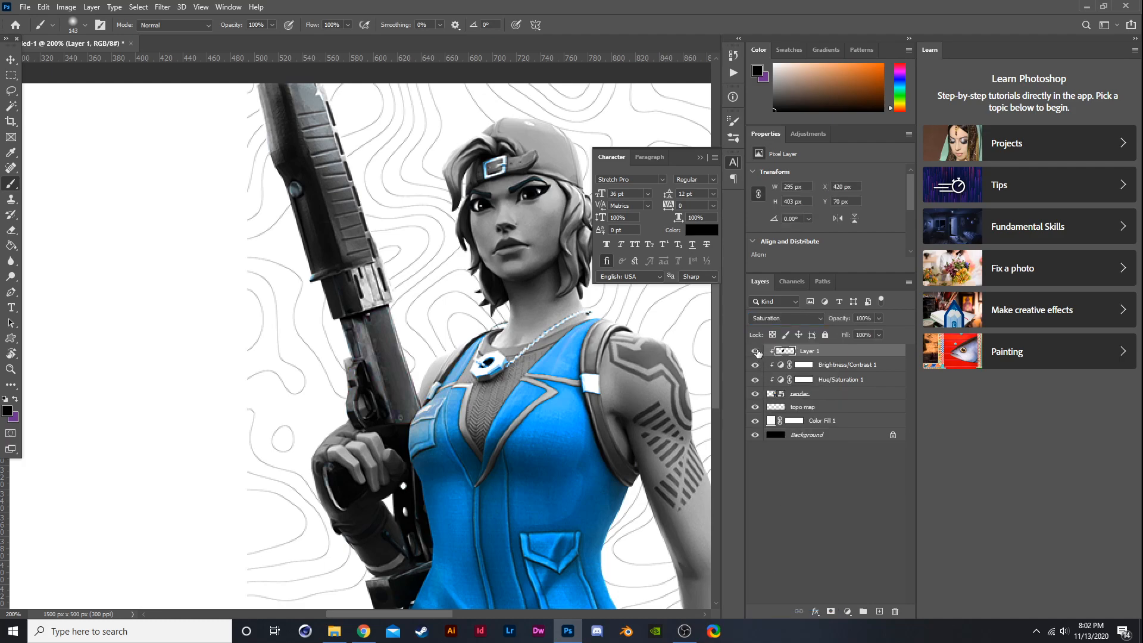
left_click(878, 318)
left_click_drag(882, 331, 865, 333)
left_click(11, 60)
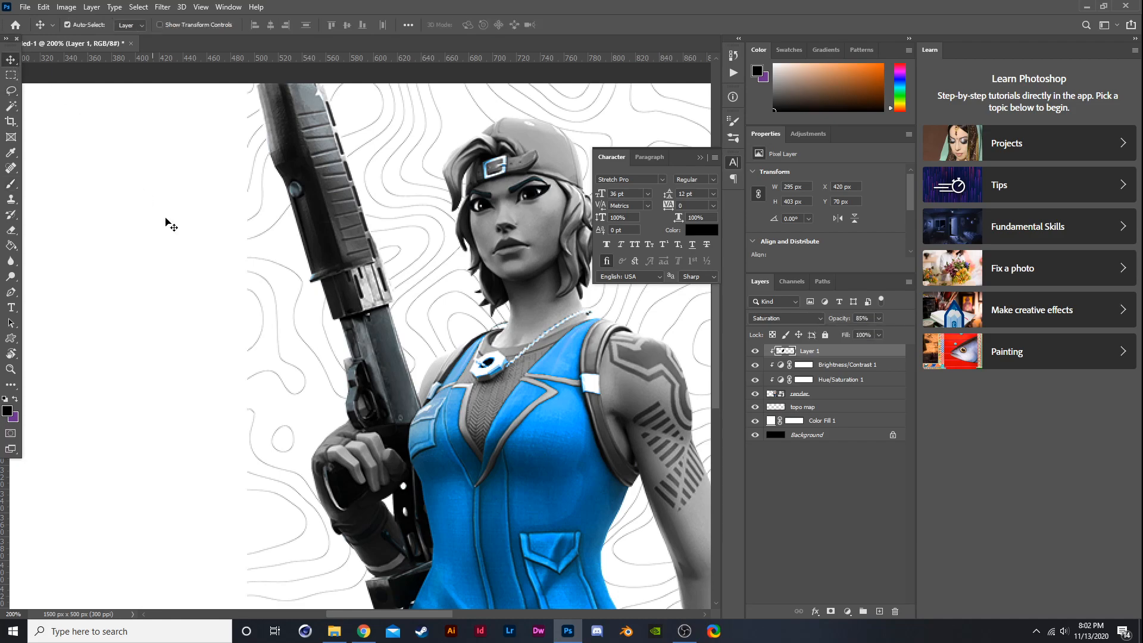
scroll(238, 233, "down", 2)
scroll(251, 239, "up", 2)
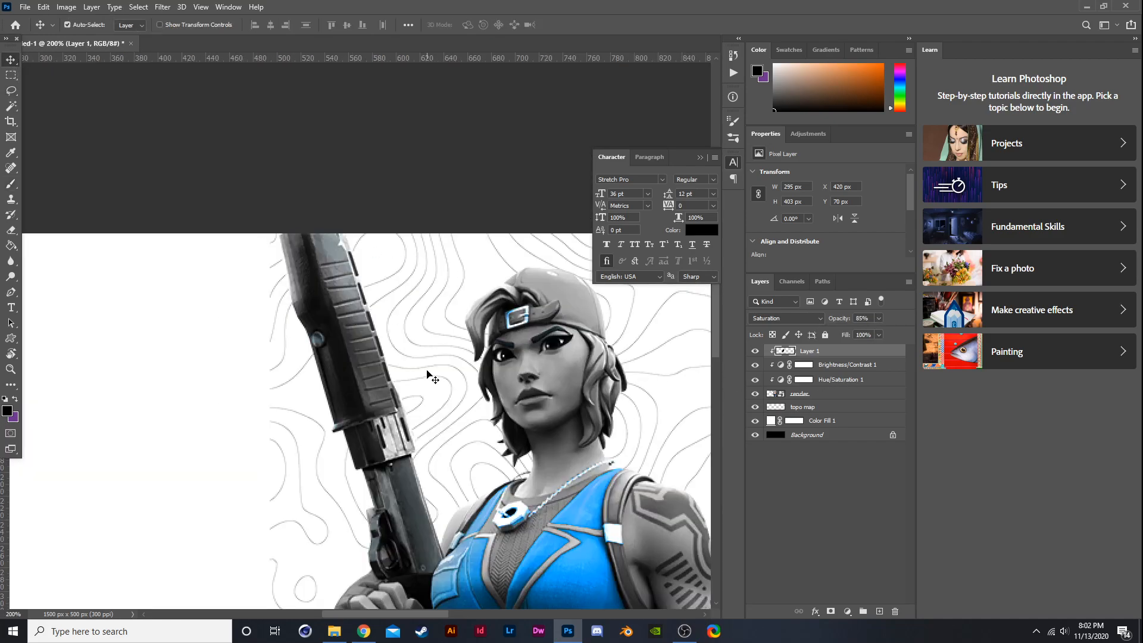
key("b")
scroll(499, 415, "down", 2)
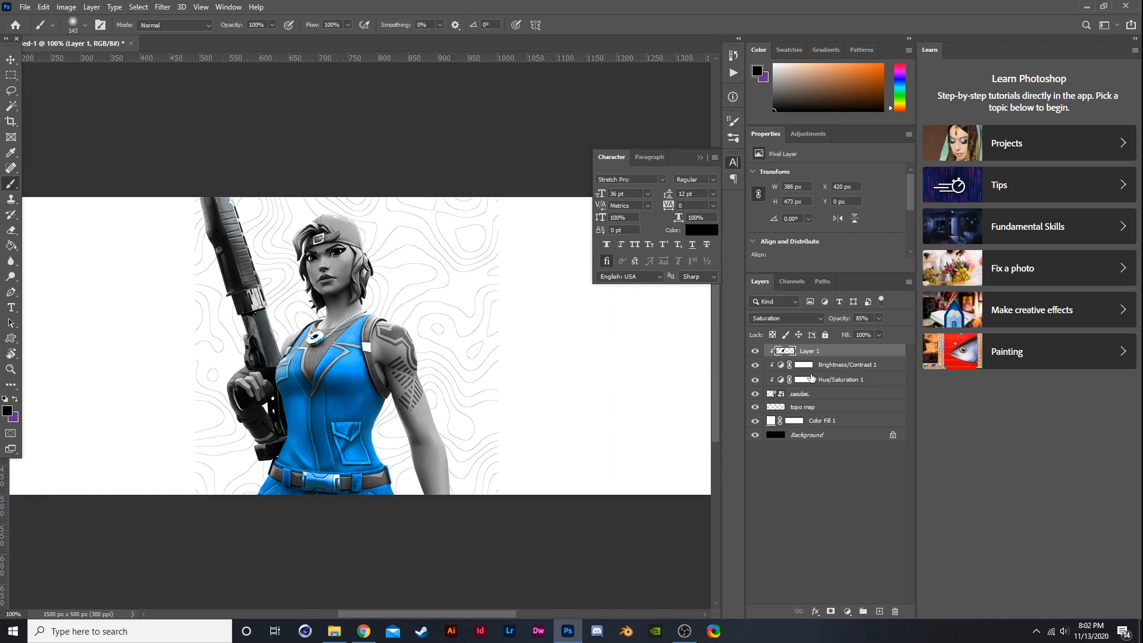
- Add a new layer clipped above the character and brush over the lower outfit and shoulder area
left_click(879, 611)
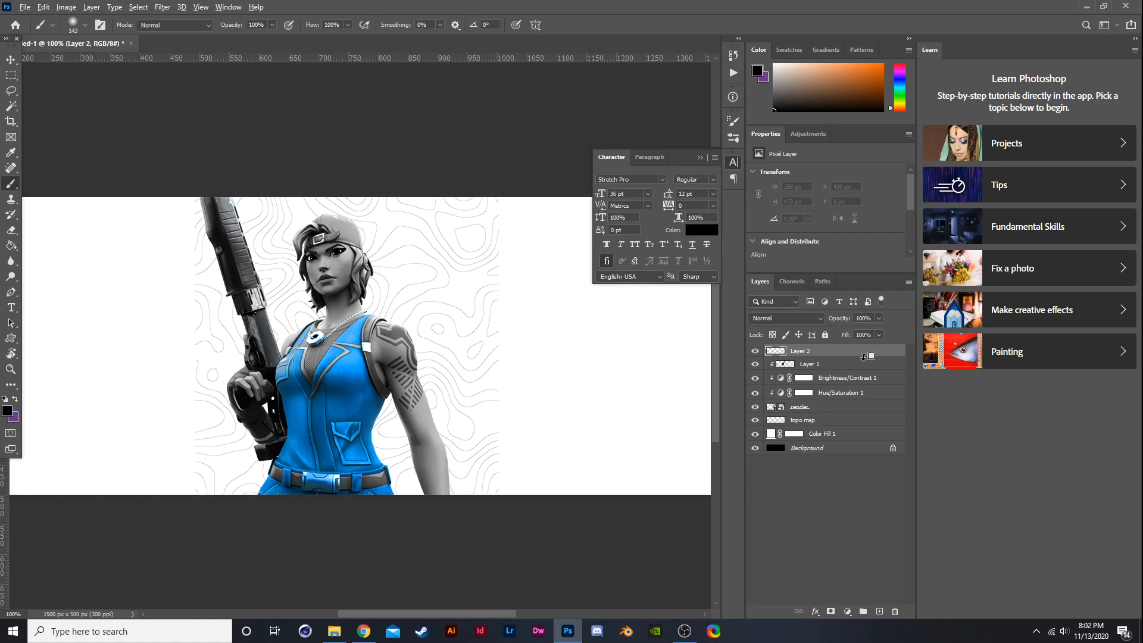
mouse_move(369, 242)
left_mouse_down()
mouse_move(388, 242)
mouse_move(365, 187)
mouse_move(311, 193)
mouse_move(268, 225)
mouse_move(265, 280)
mouse_move(297, 320)
mouse_move(247, 242)
mouse_move(256, 185)
left_mouse_up()
key("ctrl+z")
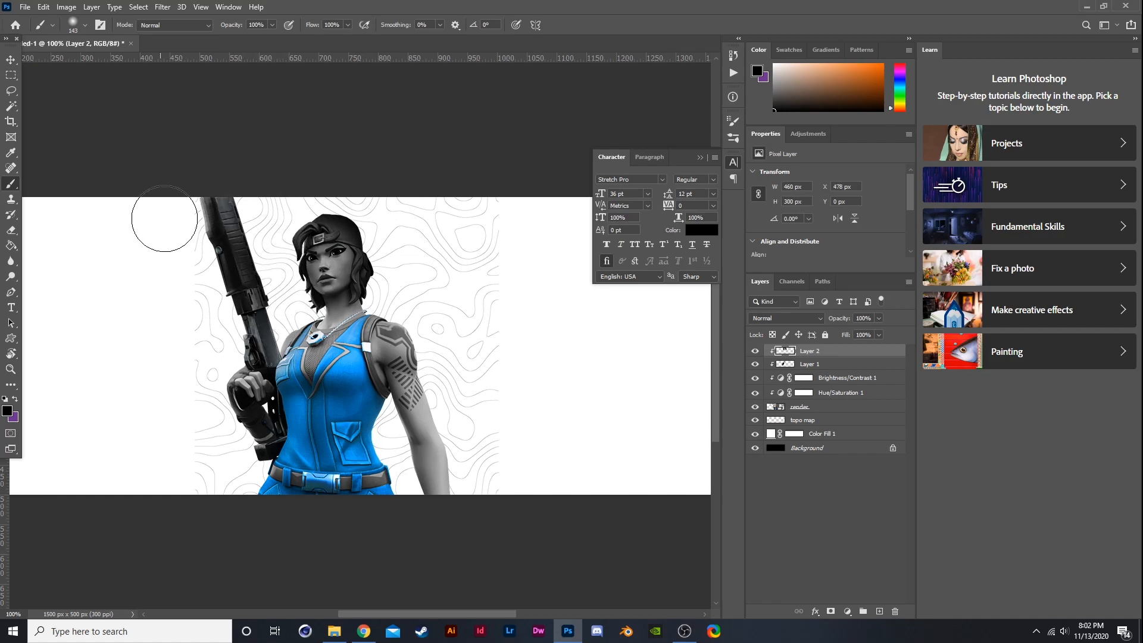
mouse_move(219, 413)
left_mouse_down()
mouse_move(230, 475)
mouse_move(403, 491)
mouse_move(420, 453)
mouse_move(393, 416)
mouse_move(395, 471)
left_mouse_up()
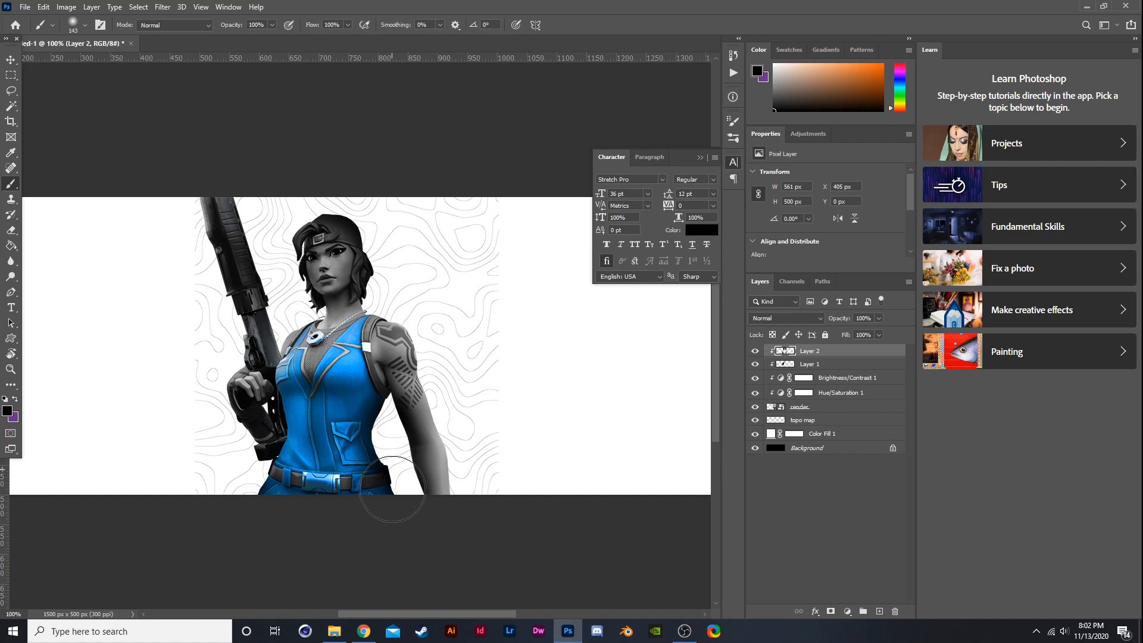
mouse_move(491, 503)
left_mouse_down()
mouse_move(474, 486)
mouse_move(459, 402)
mouse_move(418, 307)
mouse_move(382, 294)
left_mouse_up()
- Set the new painted layer's blend mode to Soft Light and toggle its visibility to compare
left_click(764, 318)
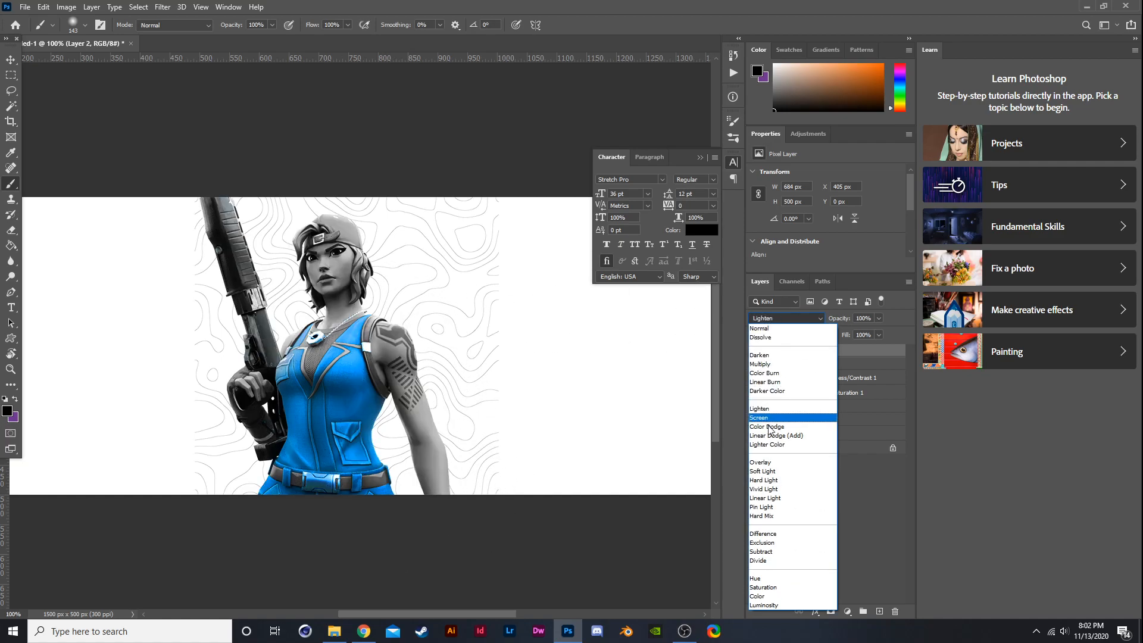
left_click(770, 471)
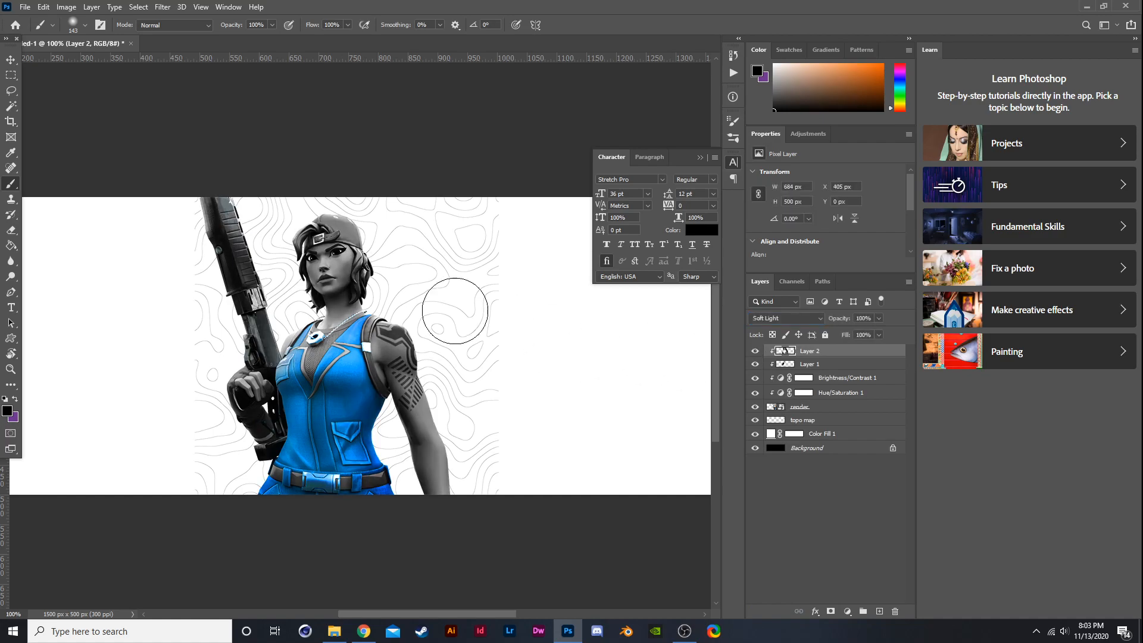
scroll(372, 250, "up", 1)
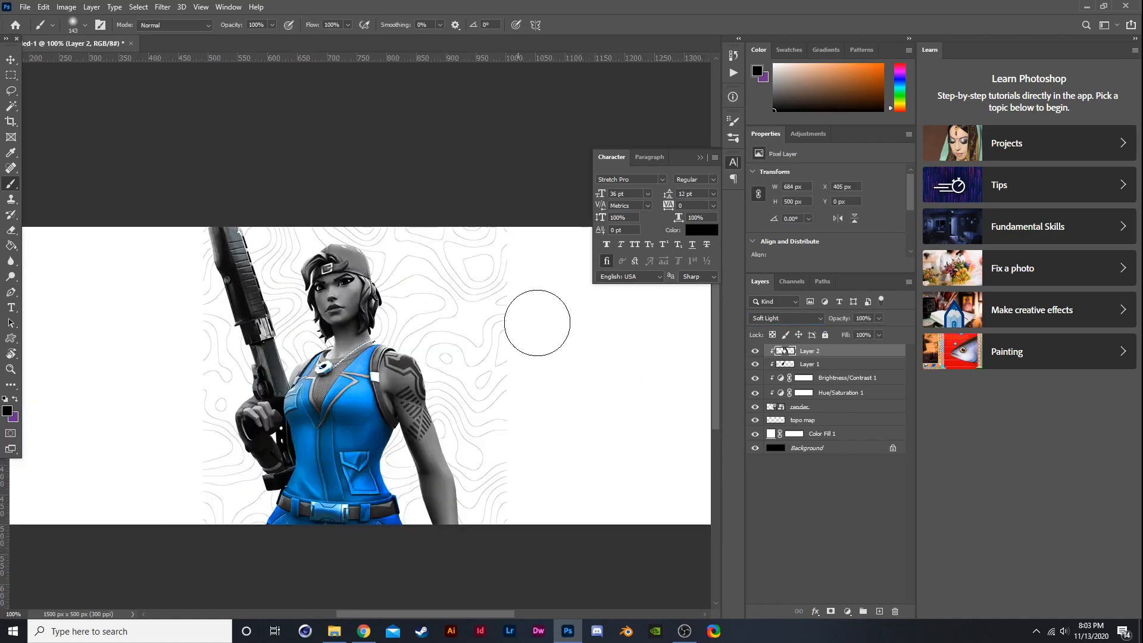
left_click(755, 353)
left_click(755, 353)
- Set the Hue/Saturation adjustment's hue to +17 and saturation to +17
left_click(823, 383)
left_click(826, 393)
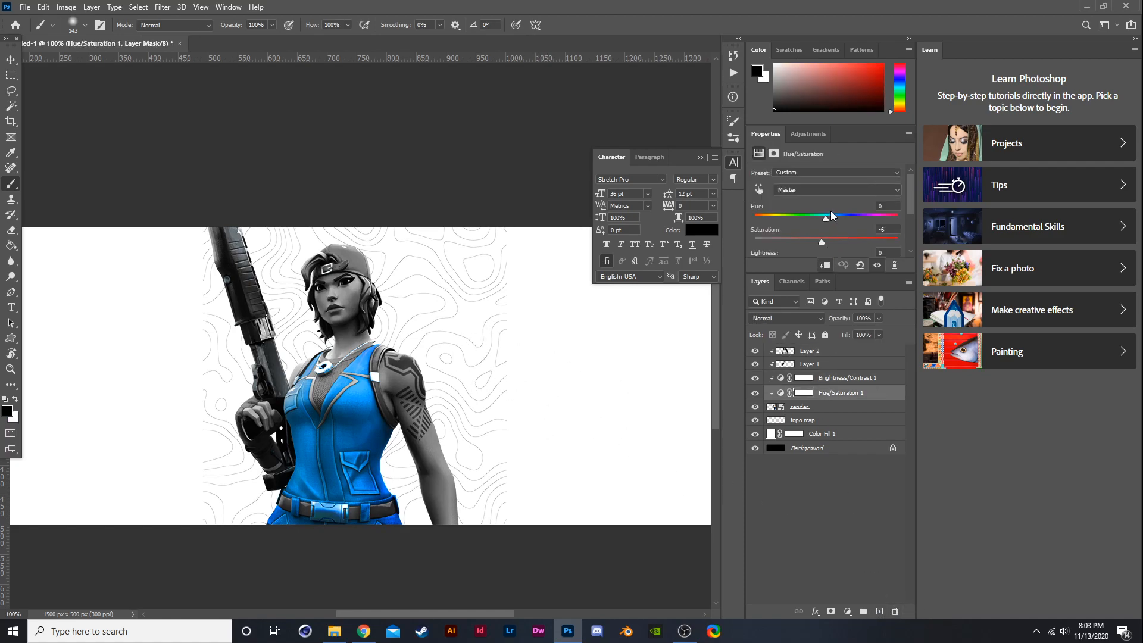
left_click_drag(825, 218, 838, 220)
scroll(527, 321, "down", 2)
scroll(527, 316, "up", 2)
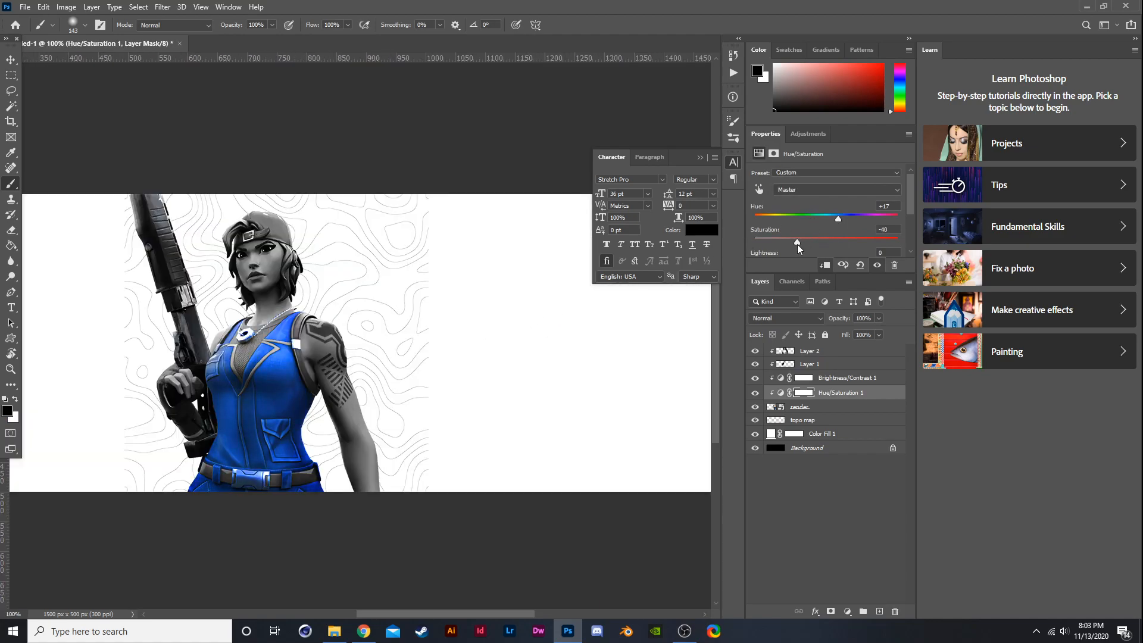
left_click_drag(796, 244, 838, 242)
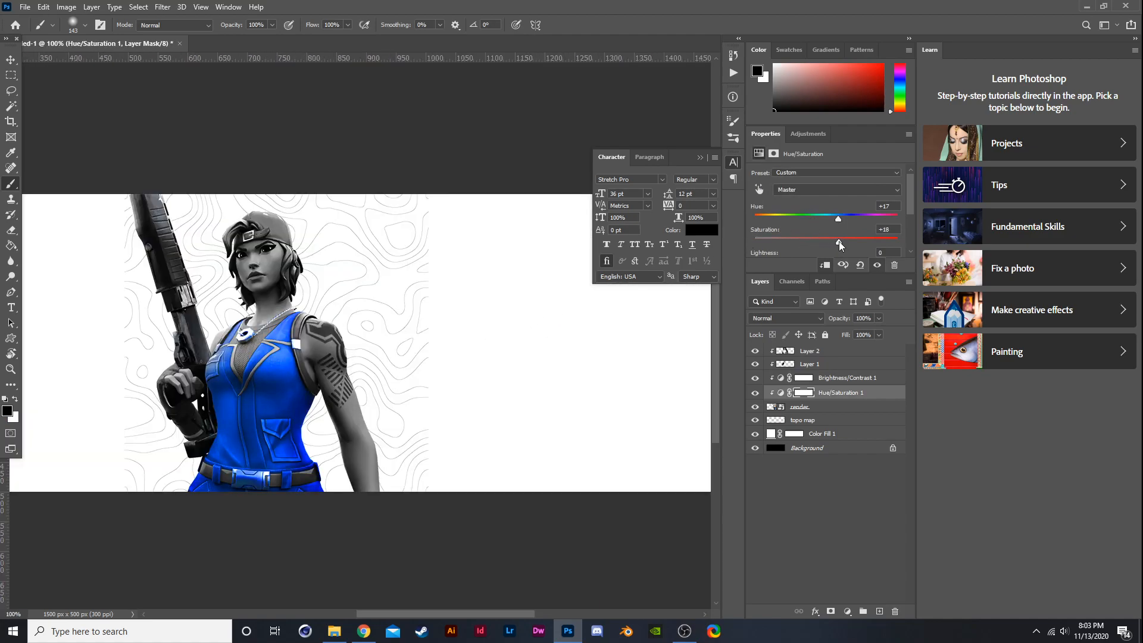
scroll(510, 345, "down", 2)
scroll(468, 342, "up", 2)
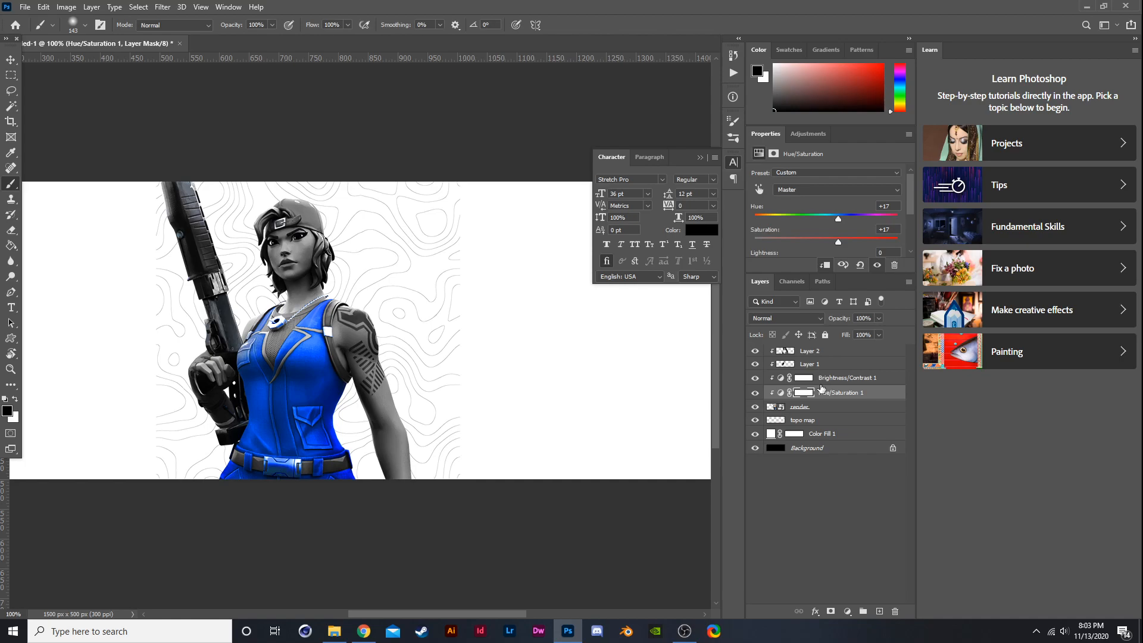
- Hide the topo map layer
left_click(811, 424)
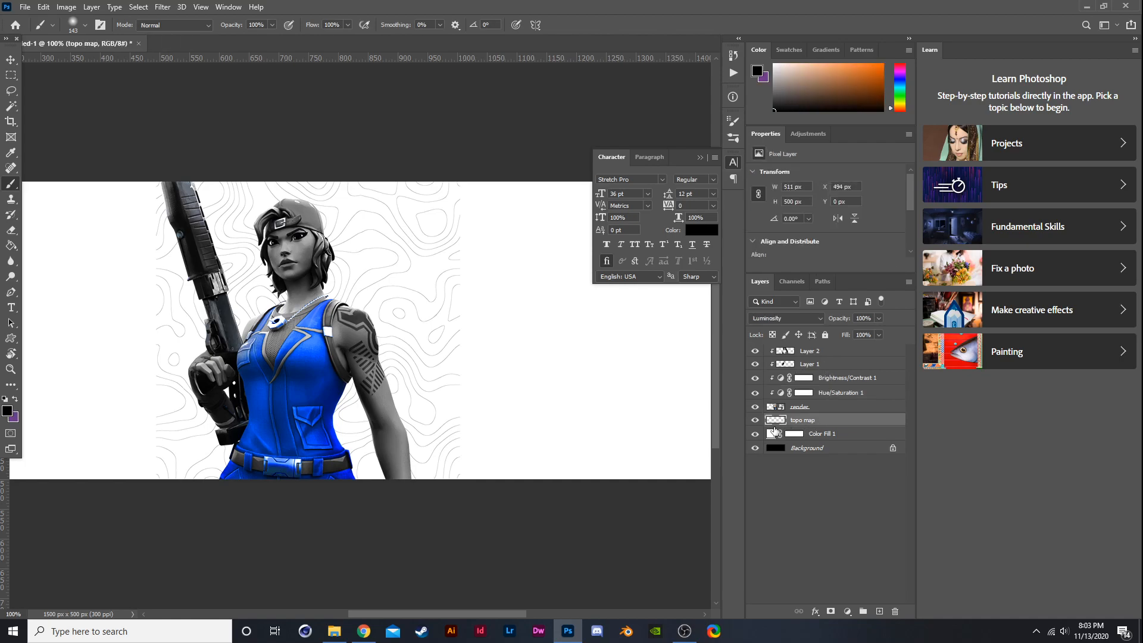
left_click(755, 420)
scroll(418, 341, "left", 2)
scroll(418, 341, "down", 1)
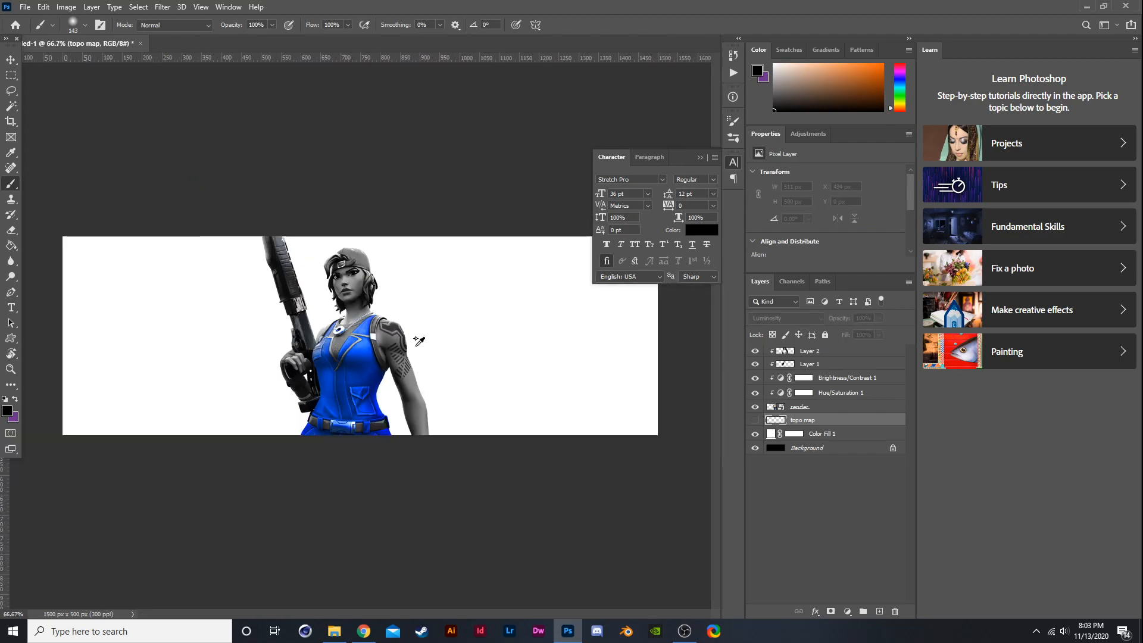
- Add another clipped layer at the top of the stack and brush along the bottom of the character
left_click(804, 351)
left_click(879, 612)
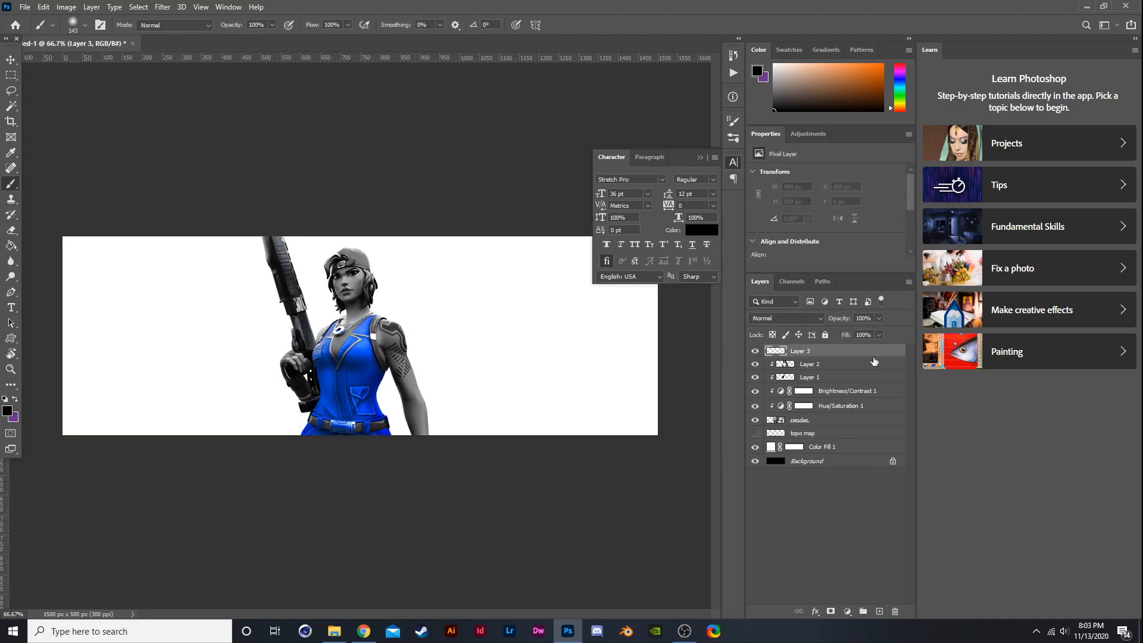
scroll(862, 357, "up", 1)
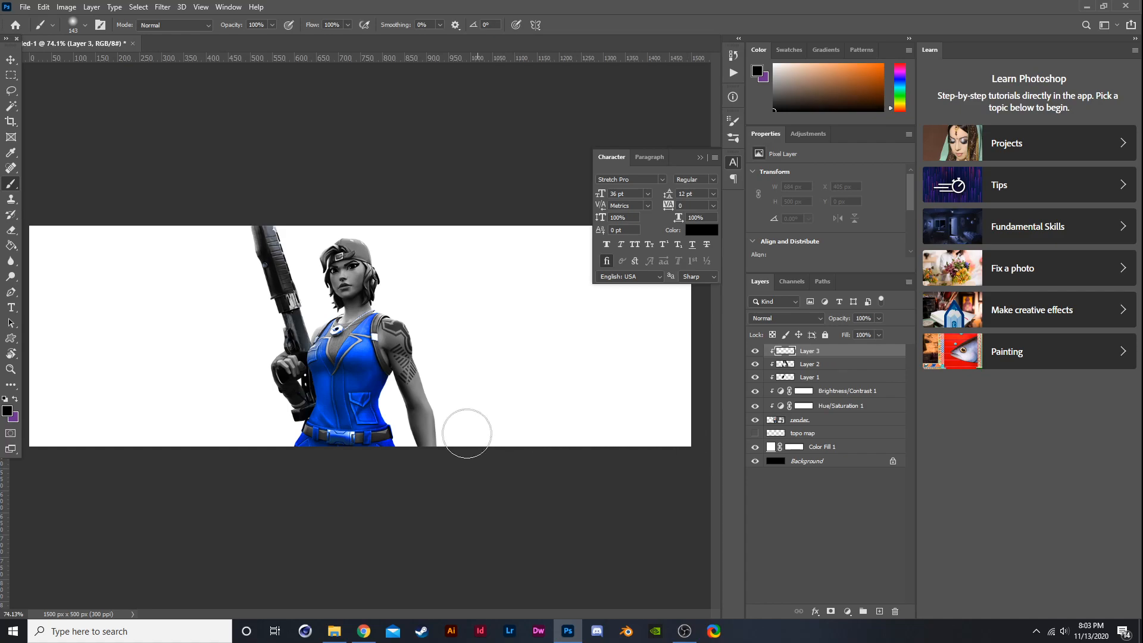
mouse_move(282, 470)
left_mouse_down()
mouse_move(397, 449)
mouse_move(434, 456)
mouse_move(335, 465)
mouse_move(288, 454)
mouse_move(451, 459)
left_mouse_up()
- Set this layer to Soft Light, toggle its visibility to compare, and lower its opacity to 59%
left_click(774, 319)
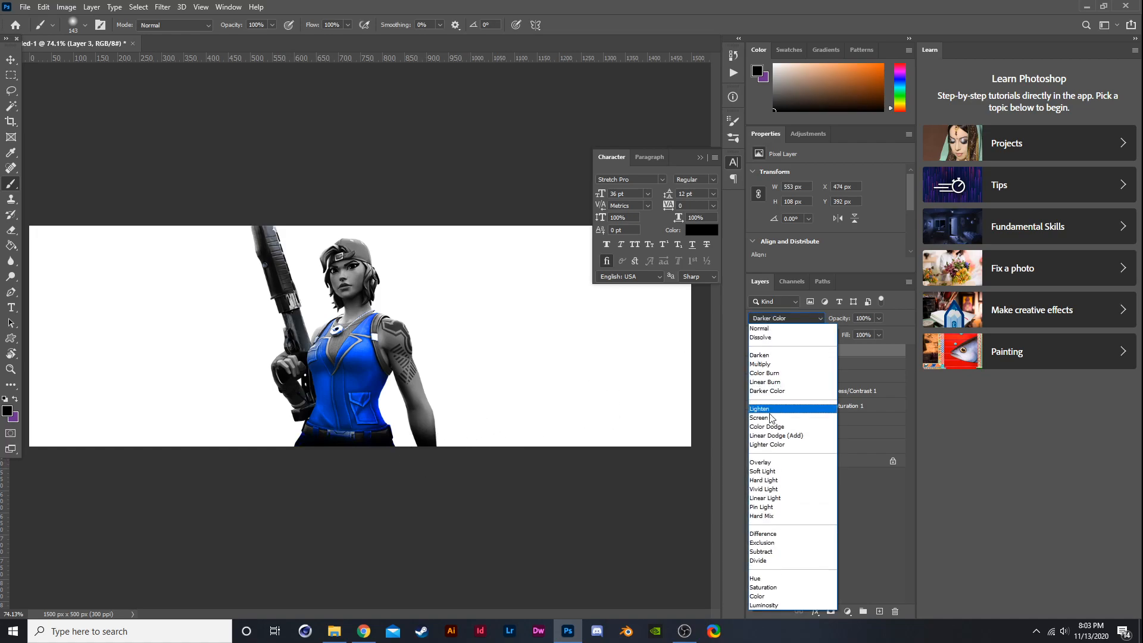
left_click(763, 471)
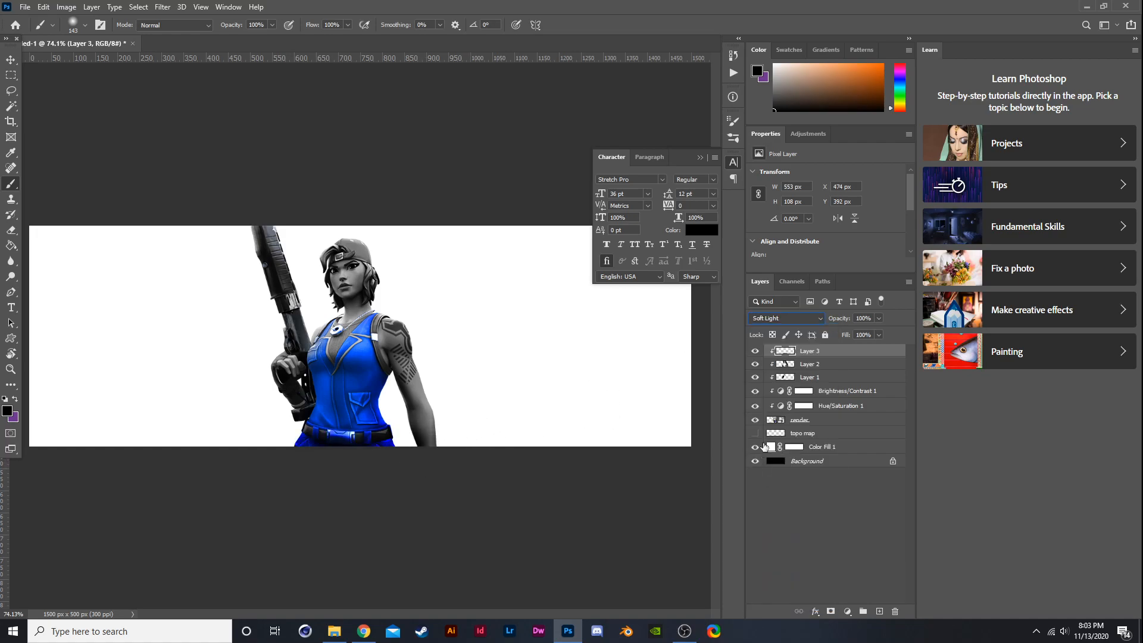
left_click(755, 351)
left_click(754, 351)
key("ctrl+minus")
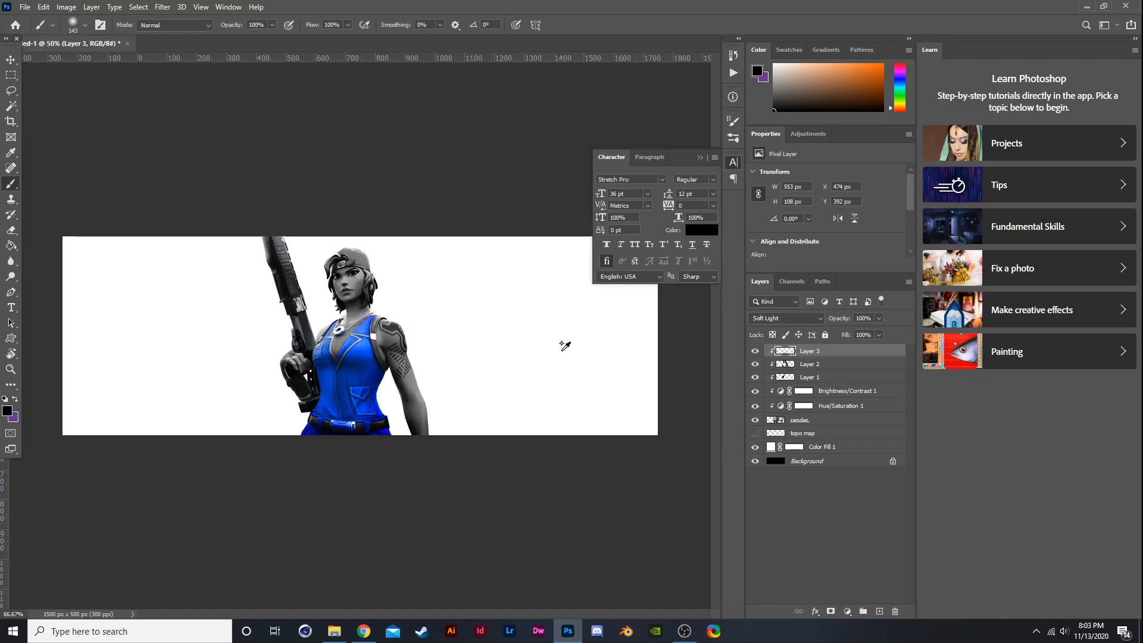
left_click(879, 319)
left_click_drag(880, 331, 857, 332)
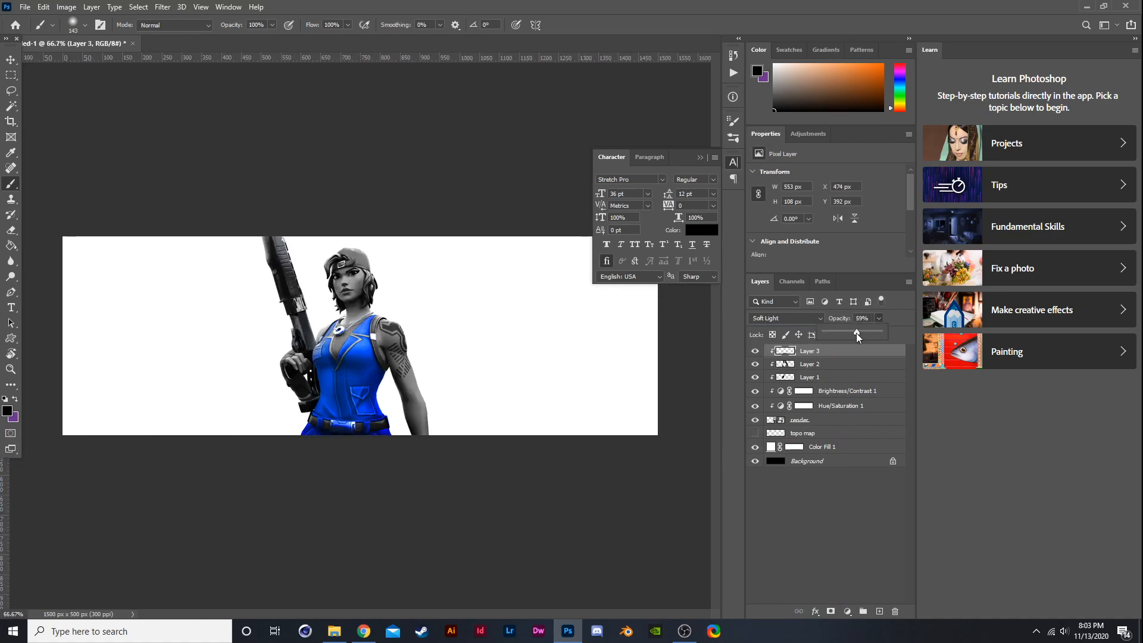
- Add a new layer clipped to the character and paint along the bottom of the outfit
left_click(298, 438)
left_click(879, 610)
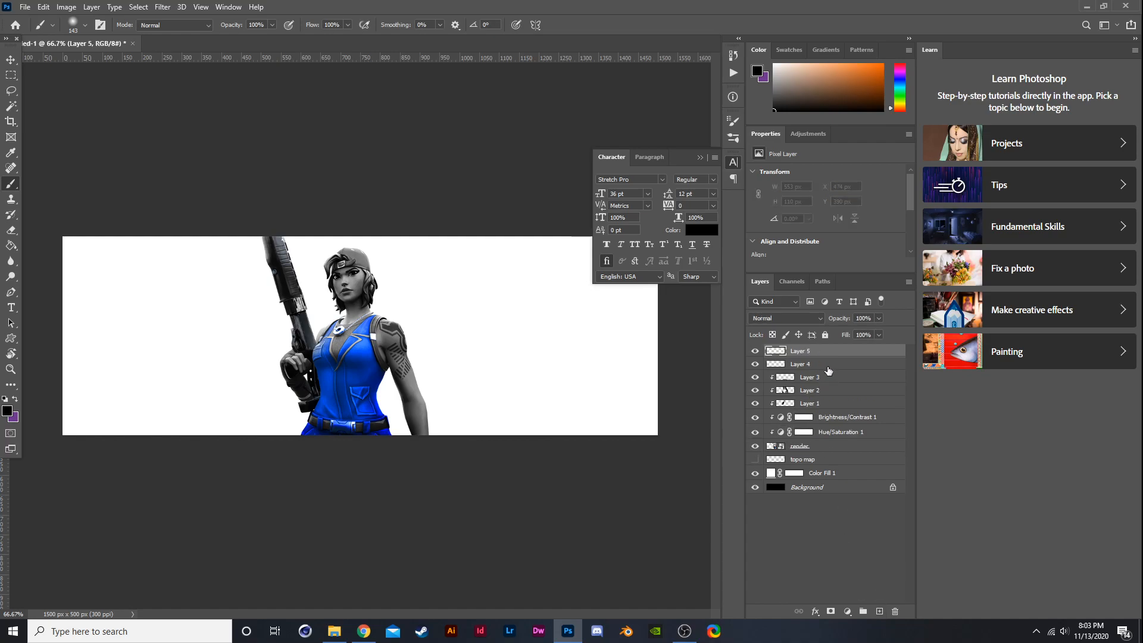
key("ctrl+alt+g")
left_click(293, 439)
left_click_drag(346, 441, 436, 449)
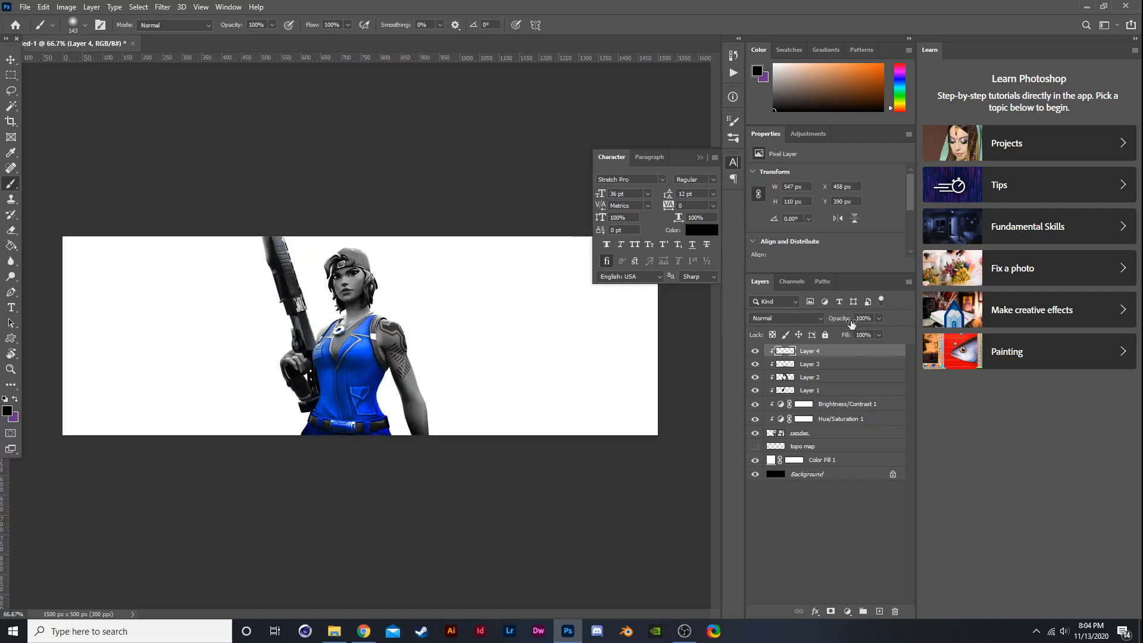
- Set this newest painted layer's blend mode to Overlay
left_click(785, 318)
left_click(781, 463)
key("ctrl+plus")
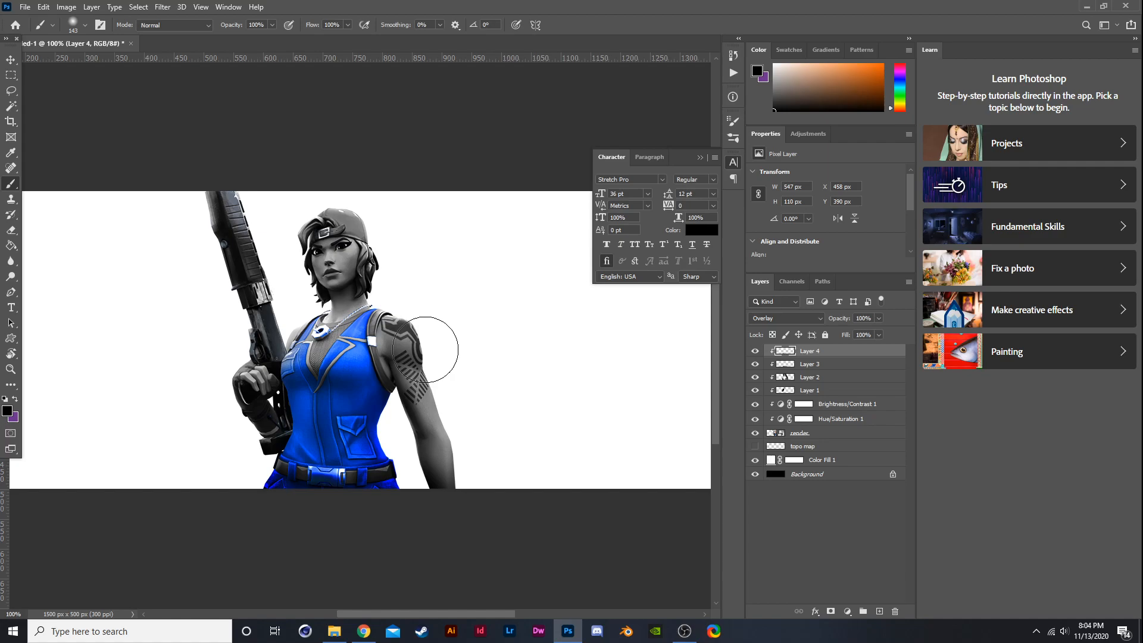
key("ctrl+minus")
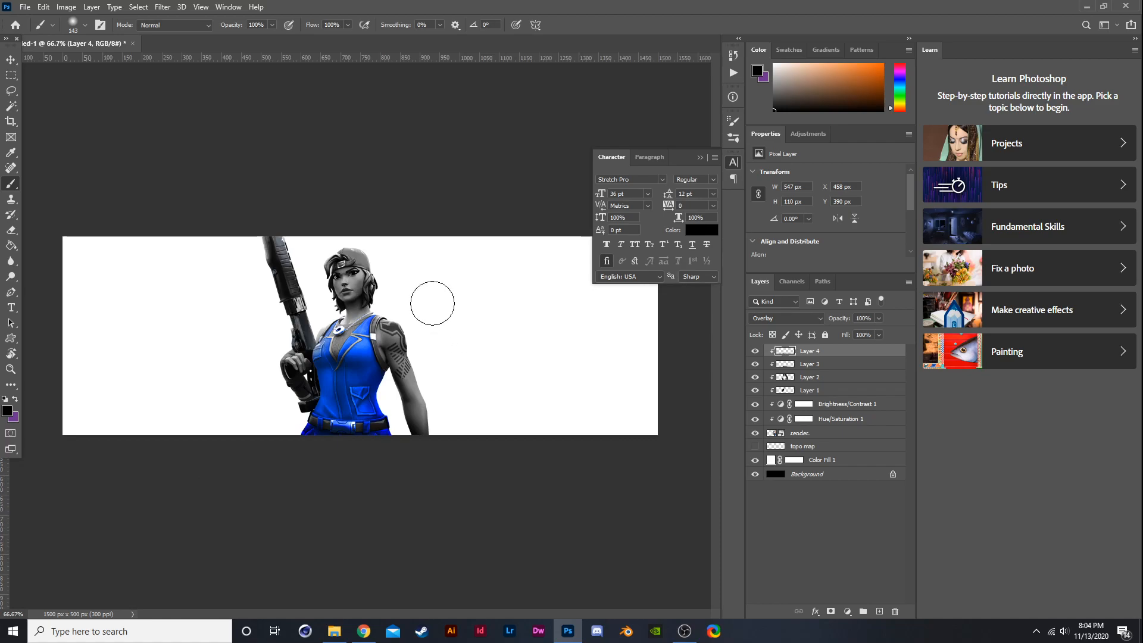
- Toggle visibility of the Brightness/Contrast and painted layers to compare the effect
left_click(756, 404)
left_click(756, 404)
left_click(755, 391)
left_click(754, 377)
left_click(755, 378)
left_click(804, 377)
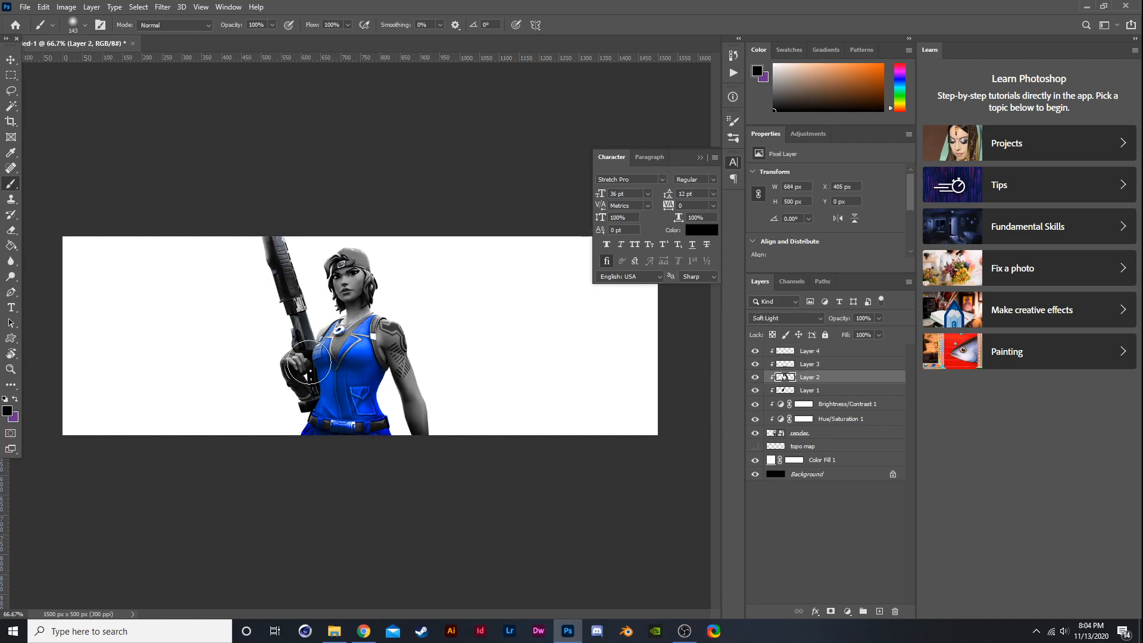
left_click_drag(242, 229, 302, 221)
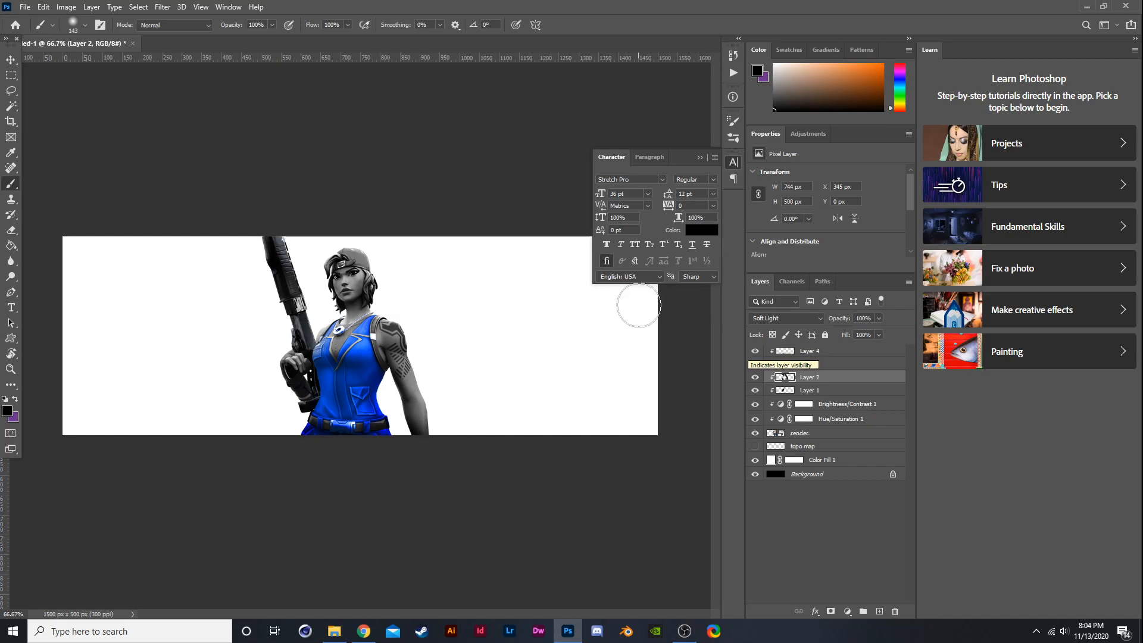
- Select the character layer with all its clipped layers and move them toward the banner's left side
left_click(813, 431)
left_click(815, 356, "shift")
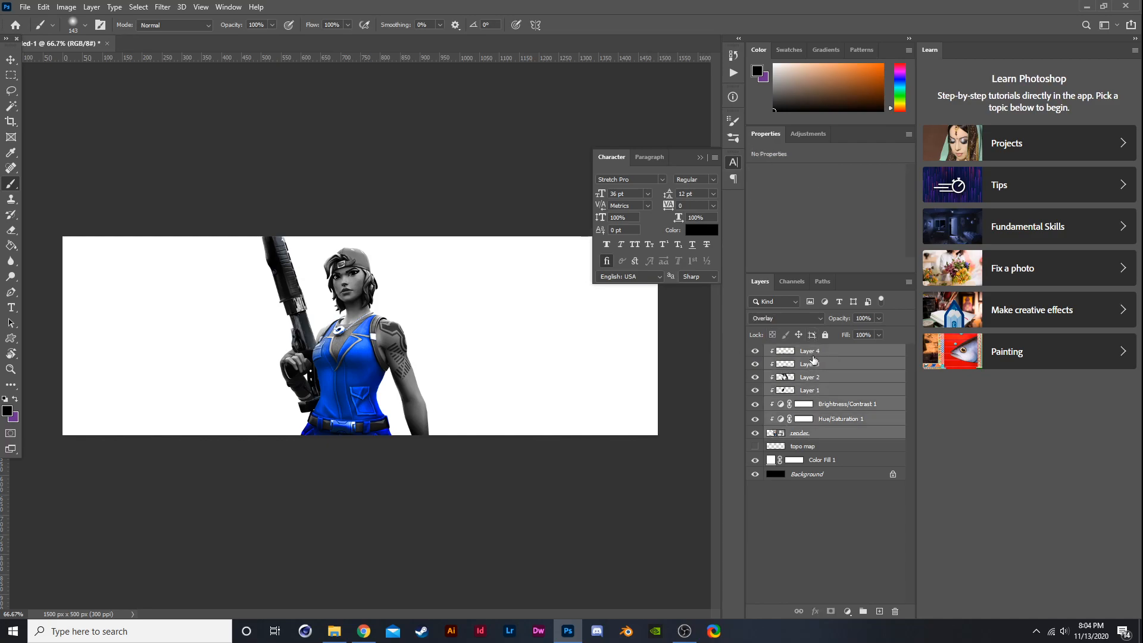
key("ctrl+t")
left_click_drag(492, 335, 541, 332)
left_click_drag(464, 339, 320, 331)
key("Return")
key("b")
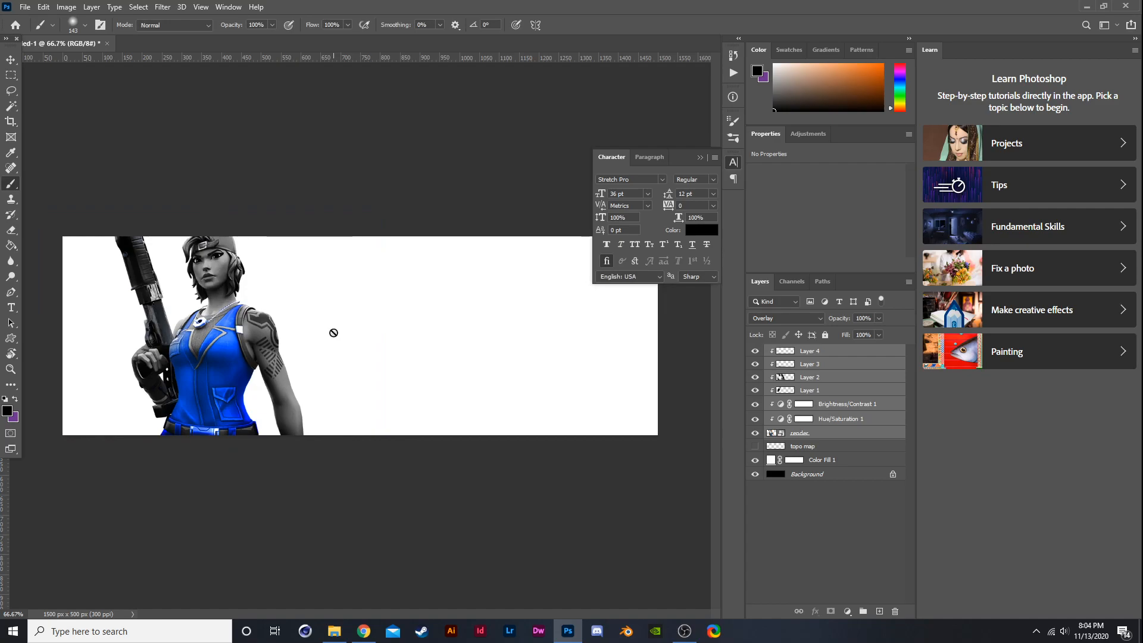
key("ctrl+t")
left_click_drag(284, 343, 320, 344)
key("Return")
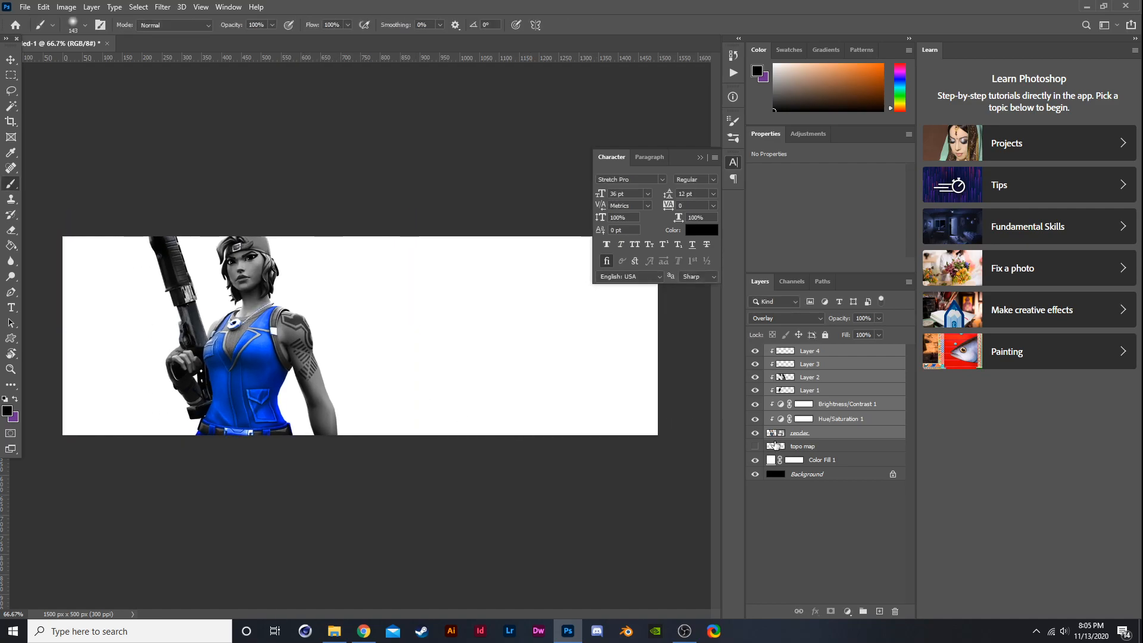
- Add a Solid Color fill layer above the topo map, sampling the outfit blue 082882
left_click(801, 447)
left_click(855, 612)
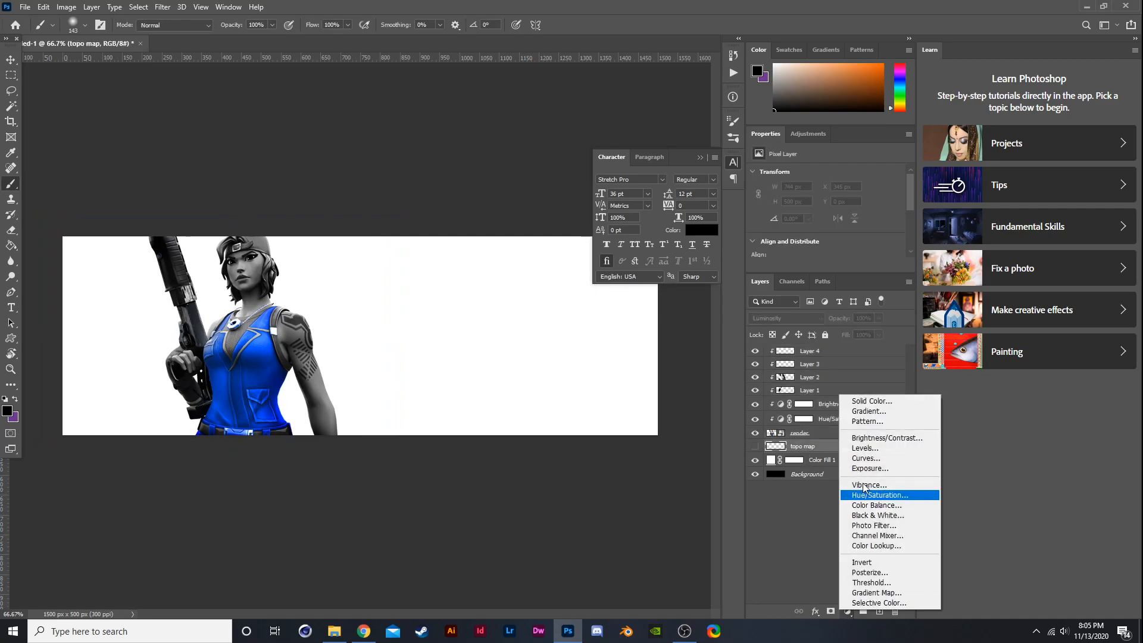
left_click(857, 399)
left_click(268, 359)
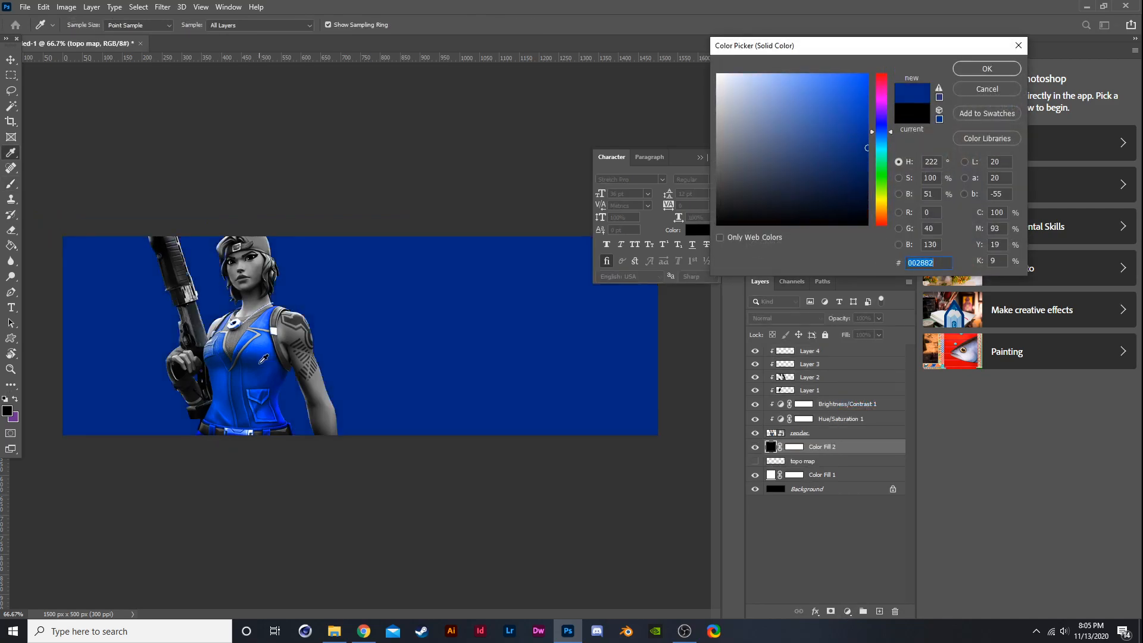
left_click(974, 72)
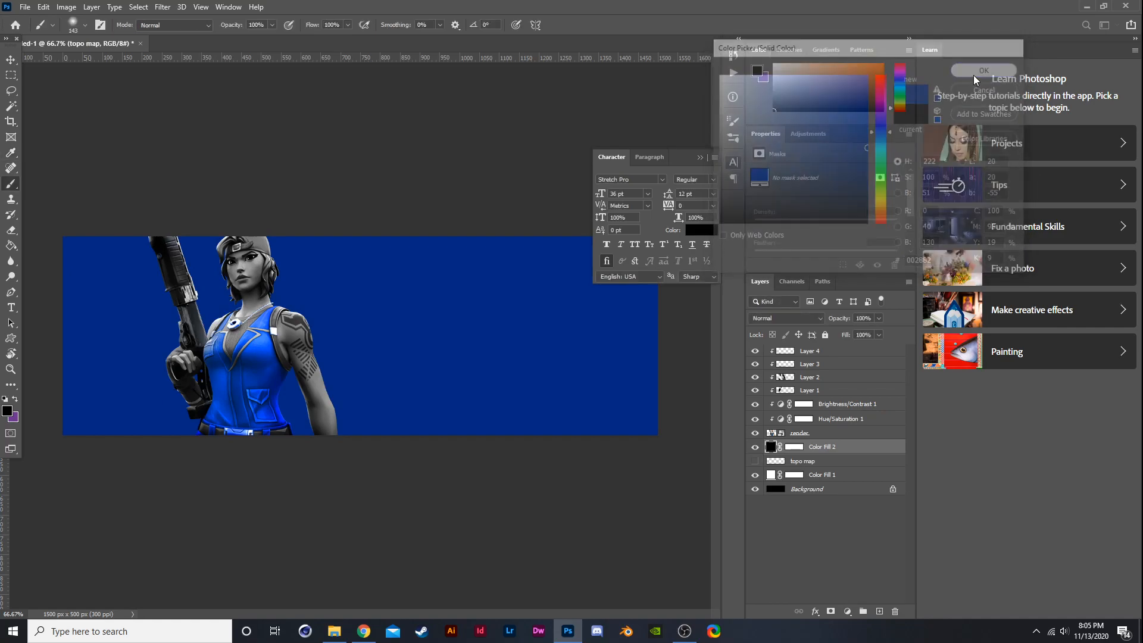
- Convert the Color Fill 2 layer to a smart object and rasterize it
right_click(834, 448)
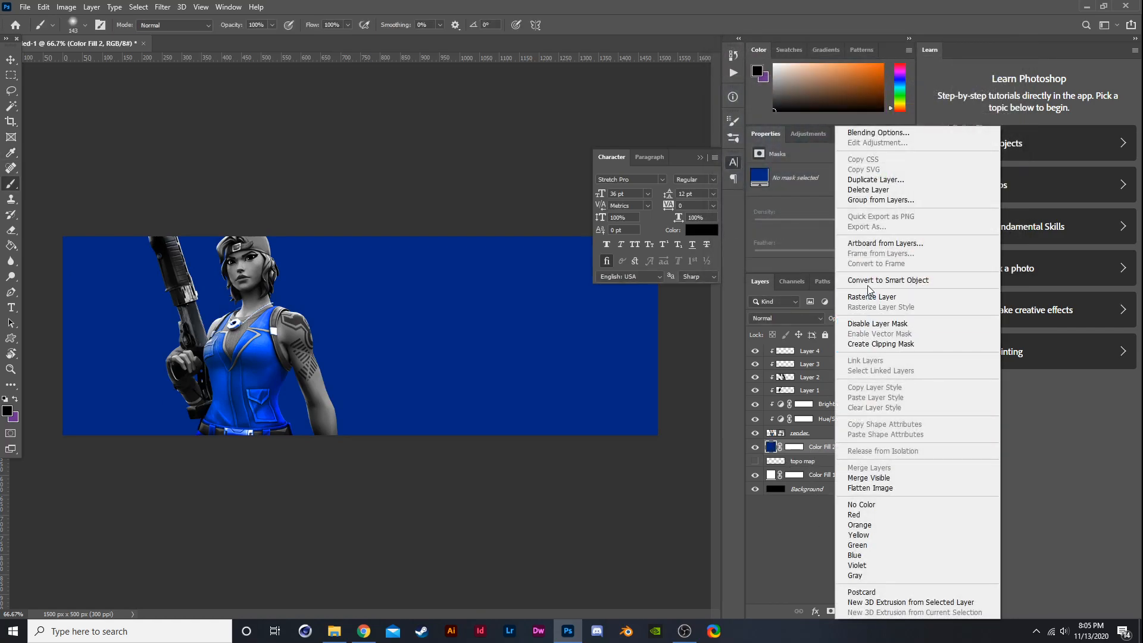
left_click(869, 280)
right_click(814, 445)
left_click(840, 324)
key("l")
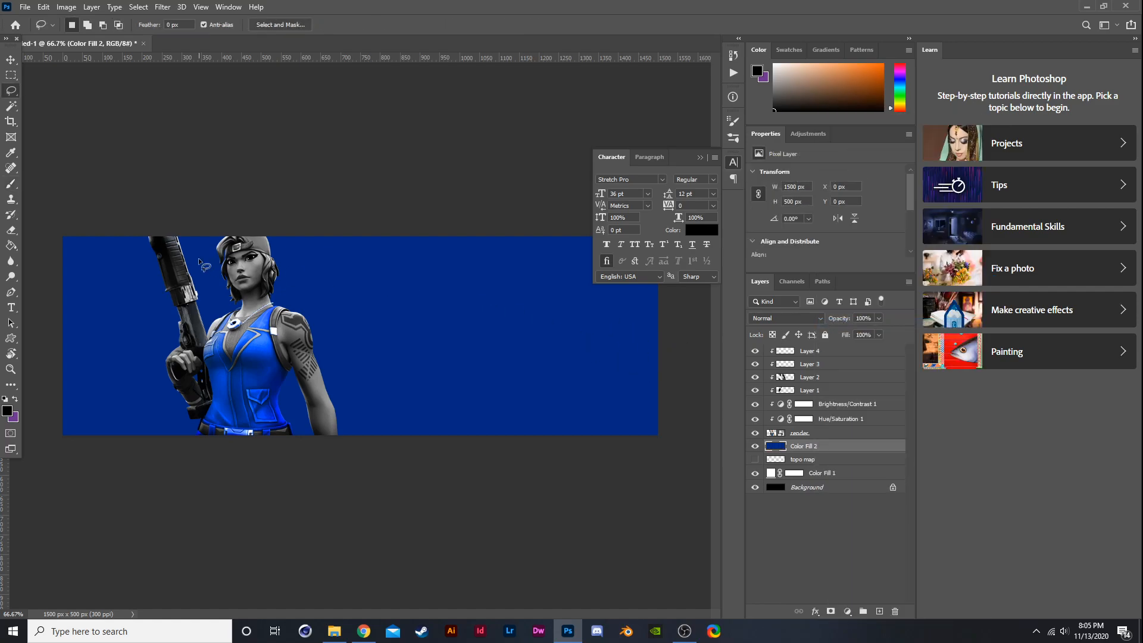
left_click_drag(253, 214, 279, 373)
left_click_drag(276, 422, 277, 422)
key("ctrl+d")
- With the Polygonal Lasso, select the blue layer's right part along a diagonal edge and delete it
right_click(14, 95)
left_click(68, 102)
left_click(252, 172)
left_click(259, 465)
left_click(688, 476)
left_click(700, 315)
left_click(676, 123)
left_click(252, 171)
key("Delete")
key("ctrl+d")
key("ctrl+minus")
key("ctrl+plus")
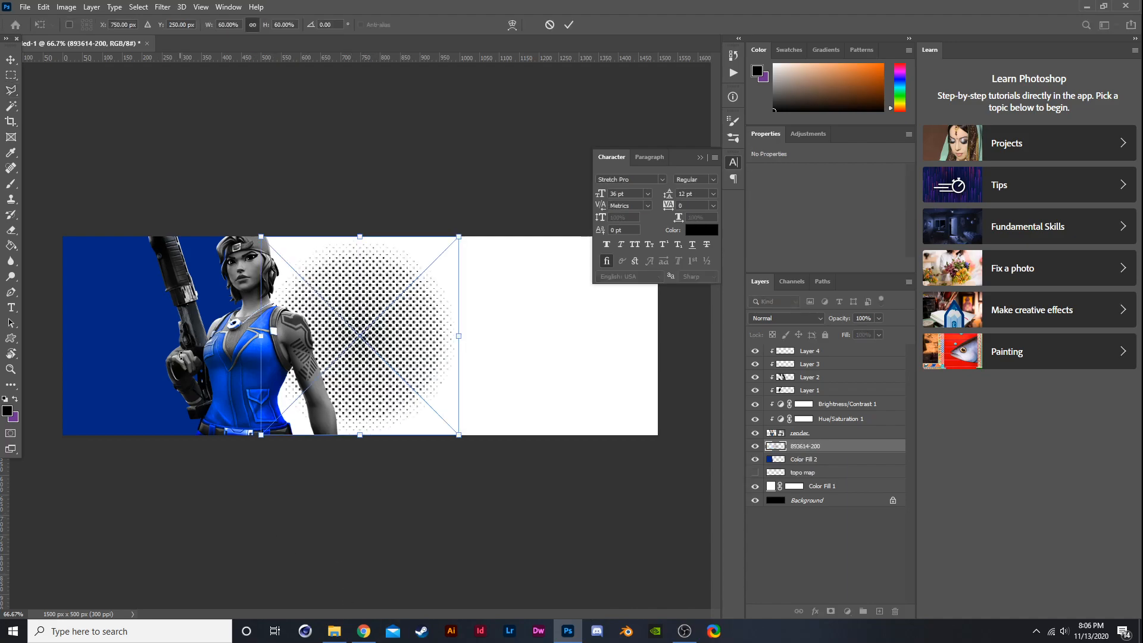
- Place the 893614-200 halftone image over the left blue area and commit it
left_click_drag(307, 300, 20, 310)
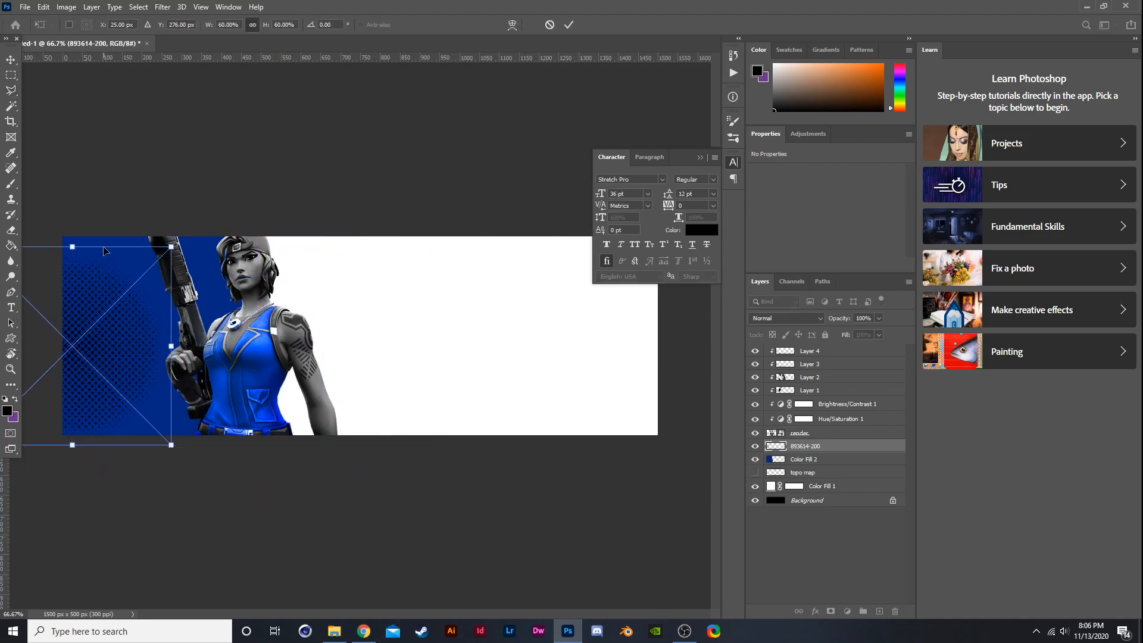
left_click_drag(138, 281, 315, 281)
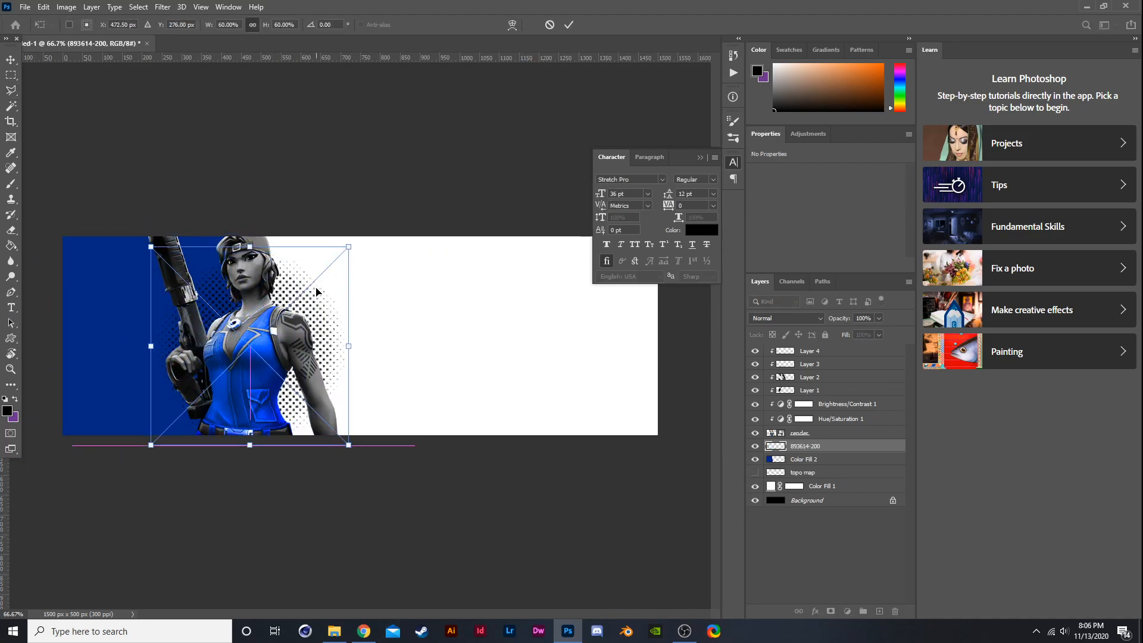
mouse_move(302, 373)
left_mouse_down()
mouse_move(304, 393)
mouse_move(284, 418)
mouse_move(190, 473)
mouse_move(177, 417)
mouse_move(133, 358)
mouse_move(186, 334)
mouse_move(408, 334)
mouse_move(37, 354)
left_mouse_up()
key("Return")
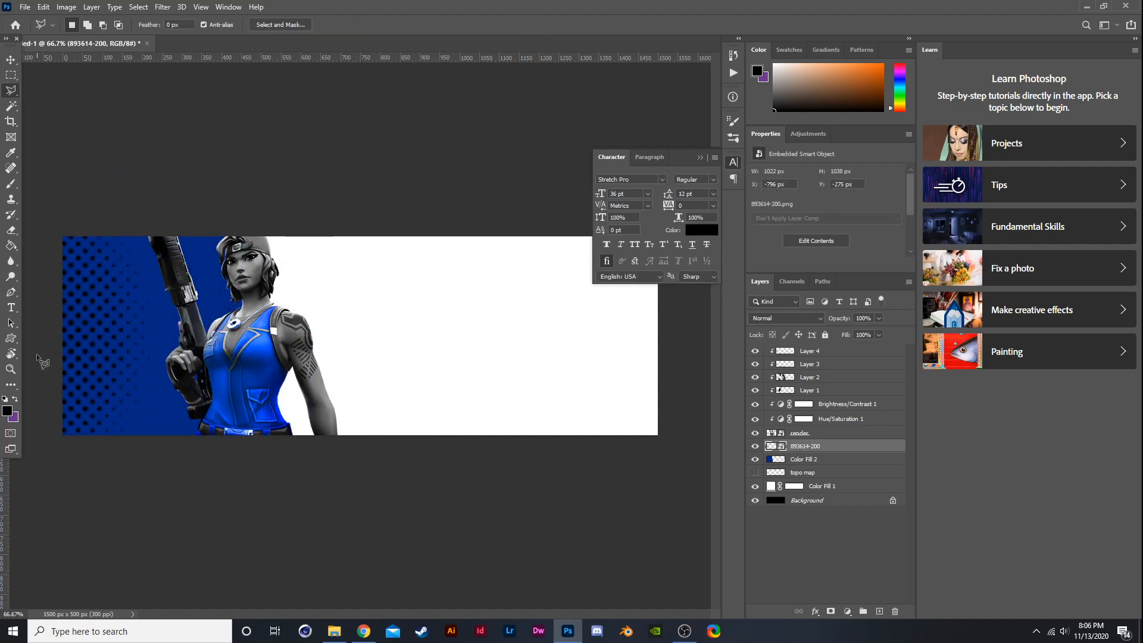
- Scale the halftone image down and move it to the banner's left edge
key("ctrl+t")
left_click_drag(133, 108, 321, 191)
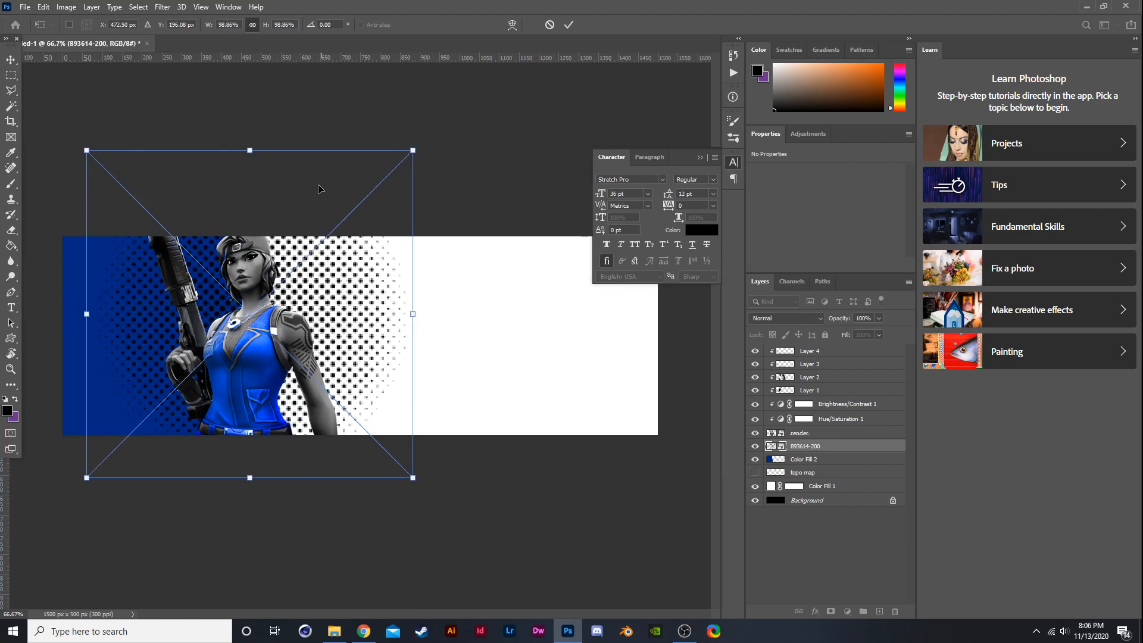
left_click_drag(246, 148, 249, 361)
left_click_drag(240, 405, 53, 339)
key("Return")
- Duplicate the halftone layer and move the copy up beside the character's head
key("l")
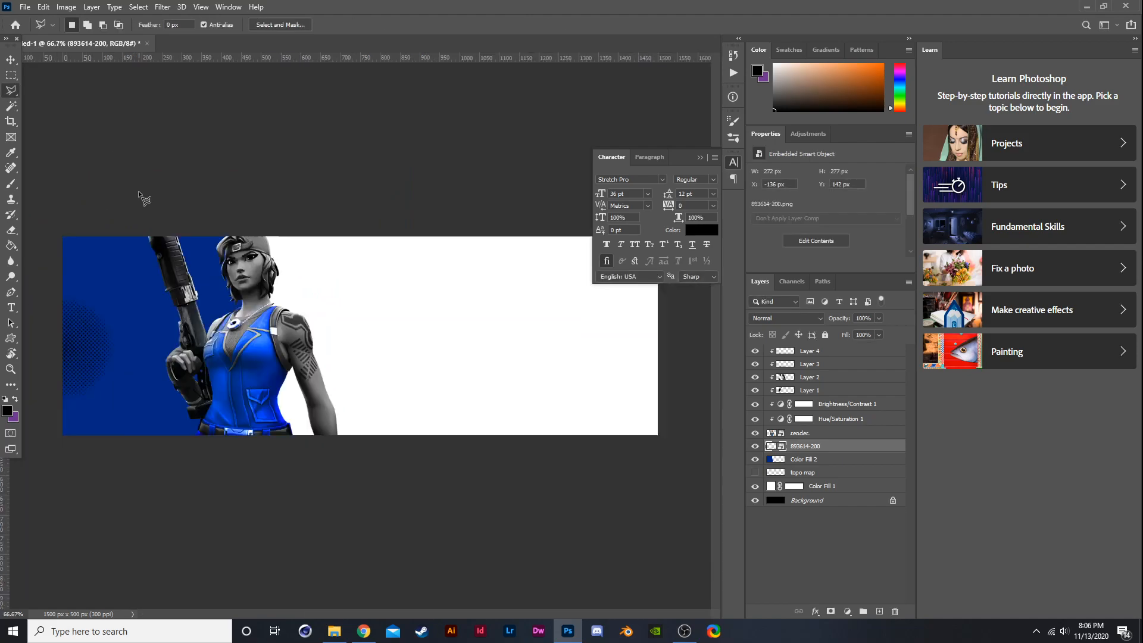
key("ctrl+j")
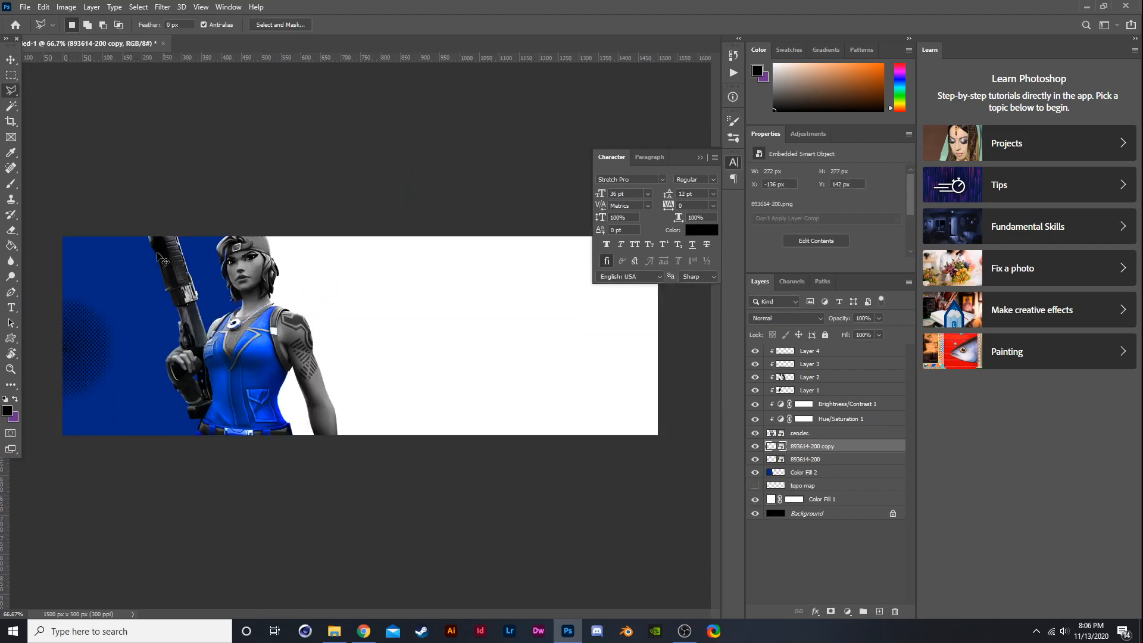
key("ctrl+t")
left_click_drag(82, 339, 220, 211)
key("Return")
- Move the original halftone layer slightly down and to the left
left_click(823, 460)
key("ctrl+t")
left_click_drag(82, 352, 45, 375)
key("Return")
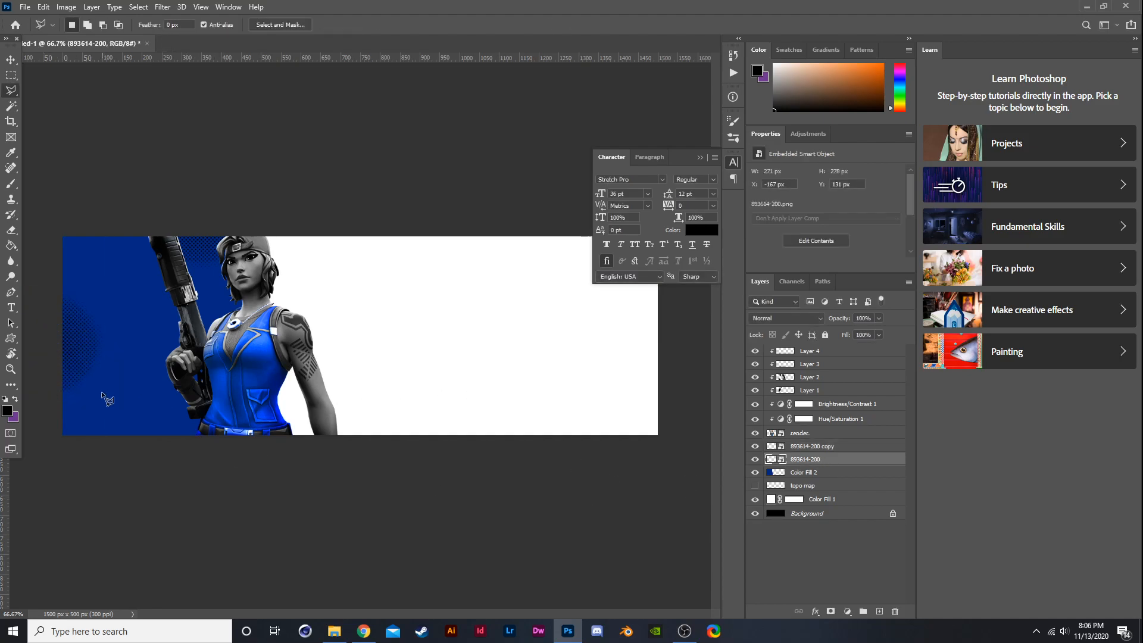
- Select a polygonal area over the lower halftone with the Polygonal Lasso and try to delete it
left_click(86, 305, "shift")
left_click(130, 396)
left_click(154, 296)
left_click(121, 267)
left_click(51, 268)
left_click(60, 306)
key("Delete")
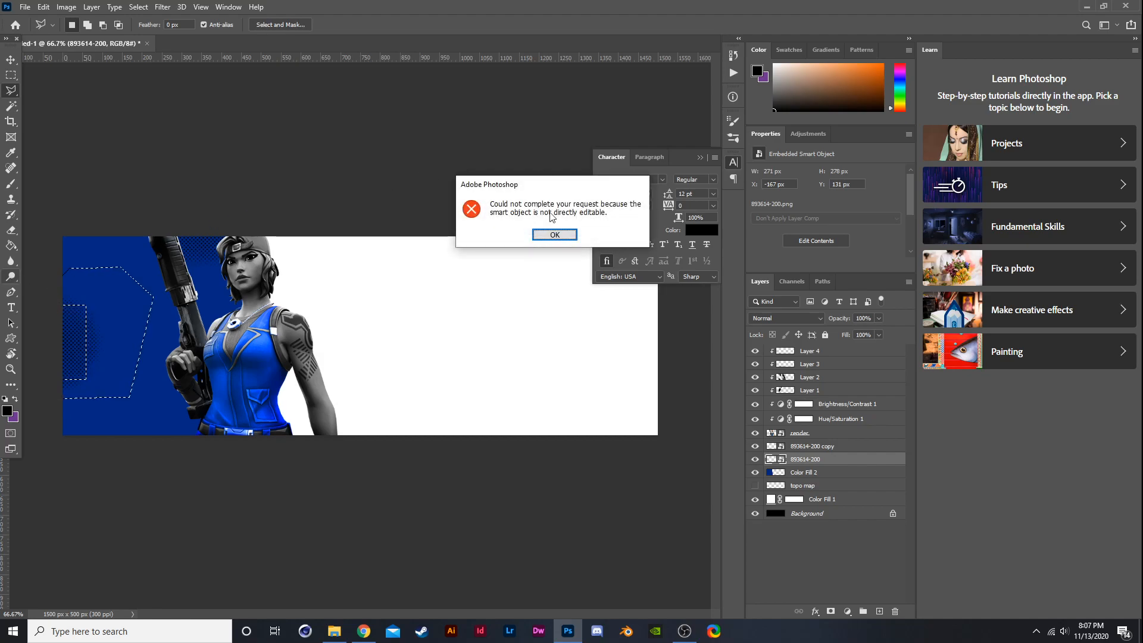
left_click(554, 237)
- Rasterize the lower 893614-200 halftone layer
right_click(802, 450)
left_click(795, 459)
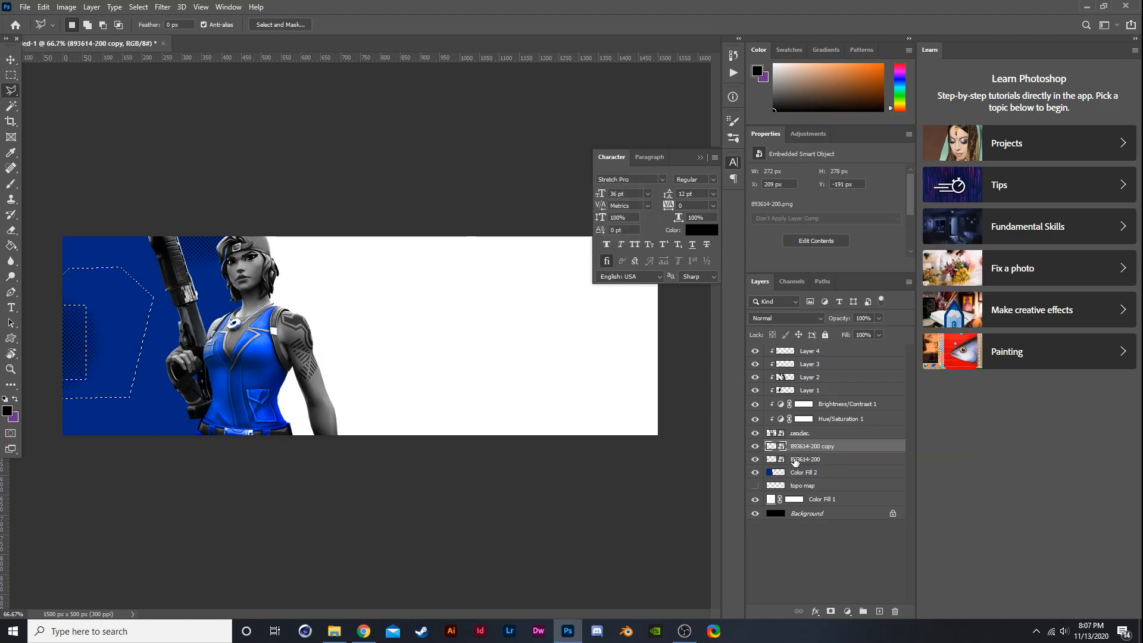
right_click(795, 459)
left_click(830, 325)
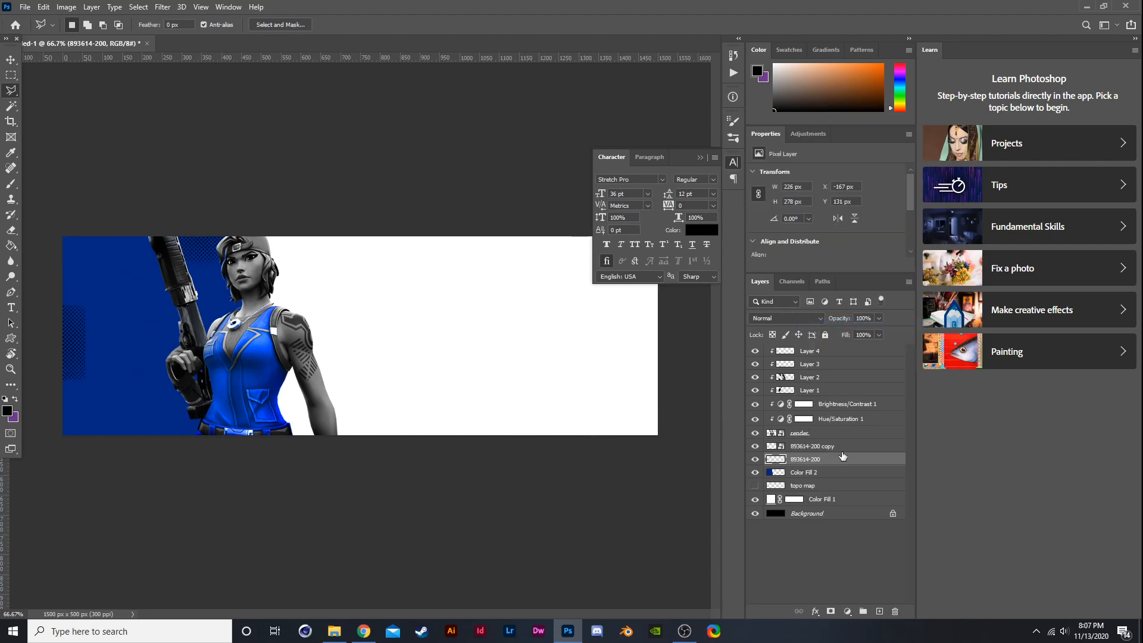
left_click(773, 318)
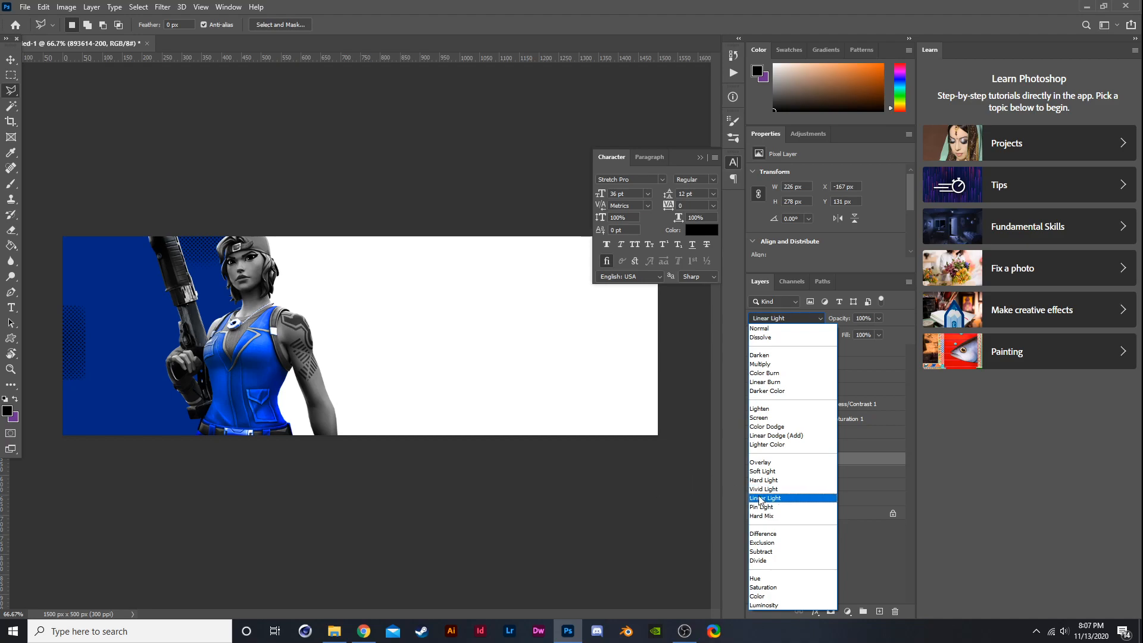
left_click(785, 621)
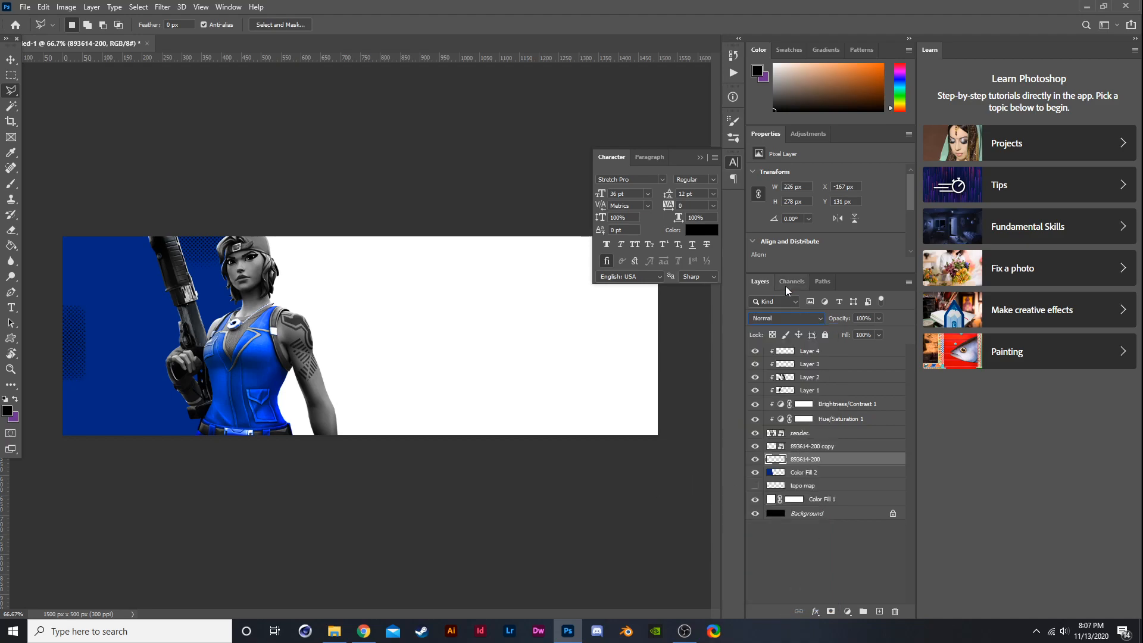
- Rasterize the 893614-200 copy halftone layer
left_click(801, 434)
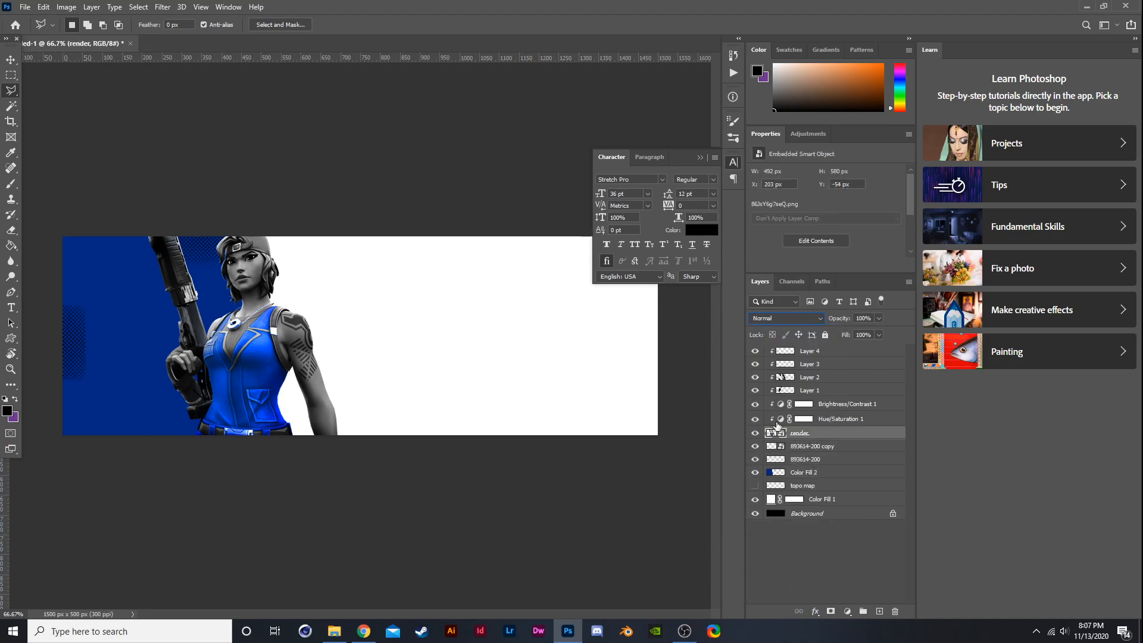
left_click(814, 446)
right_click(814, 447)
left_click(845, 325)
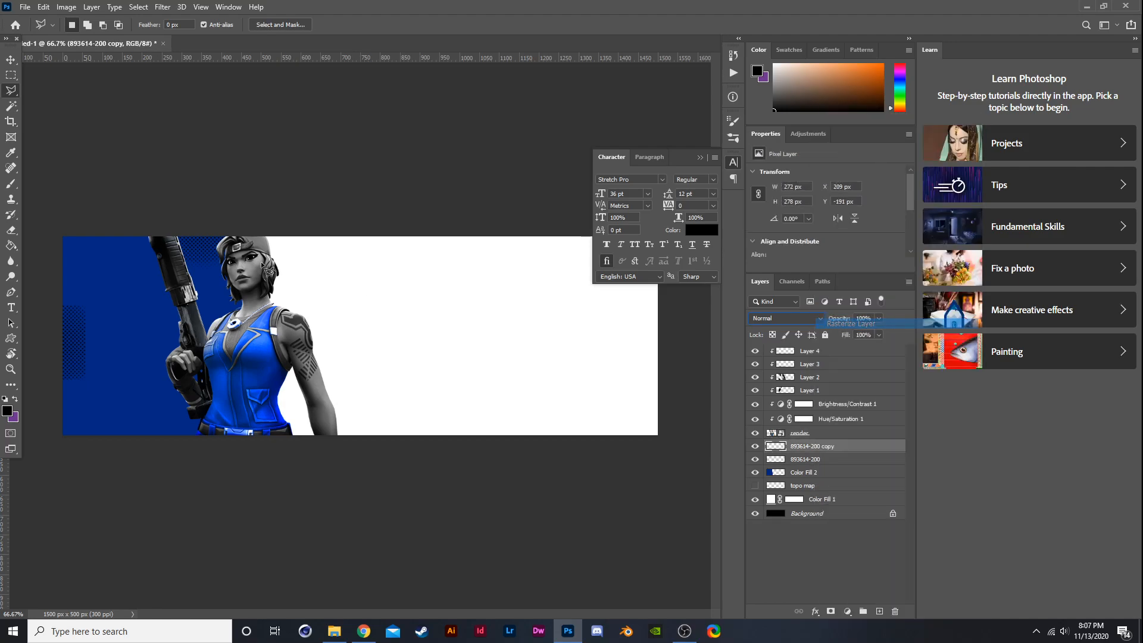
left_click(178, 264)
left_click(247, 259)
left_click(229, 287)
left_click(159, 291)
left_click(178, 266)
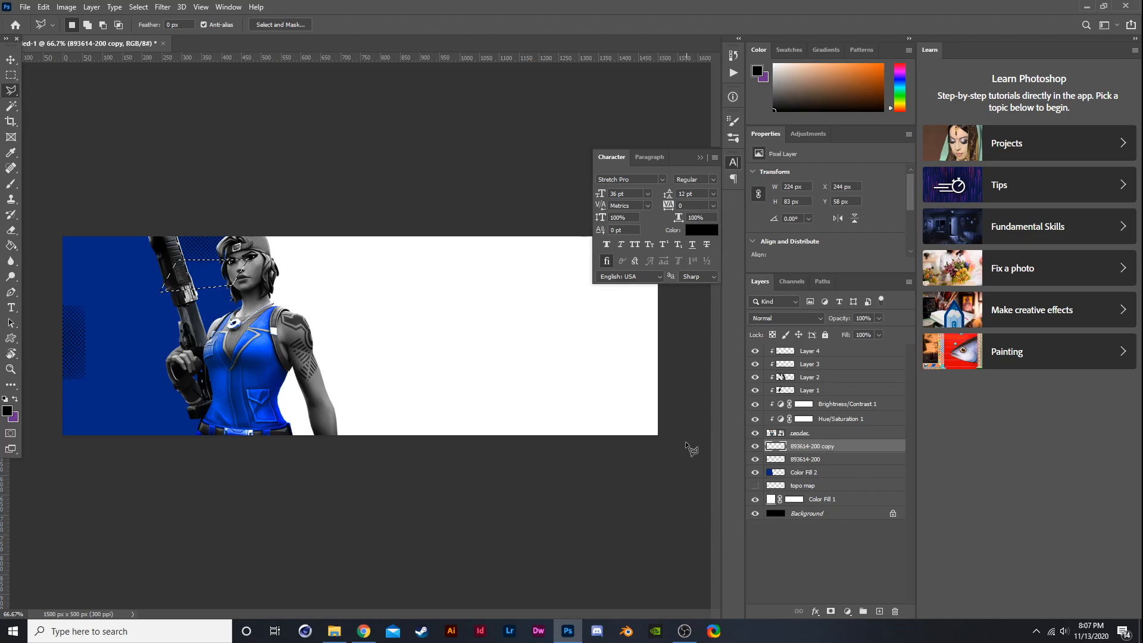
key("ctrl+d")
- Add a white Color Overlay layer style to the 893614-200 copy layer
right_click(810, 449)
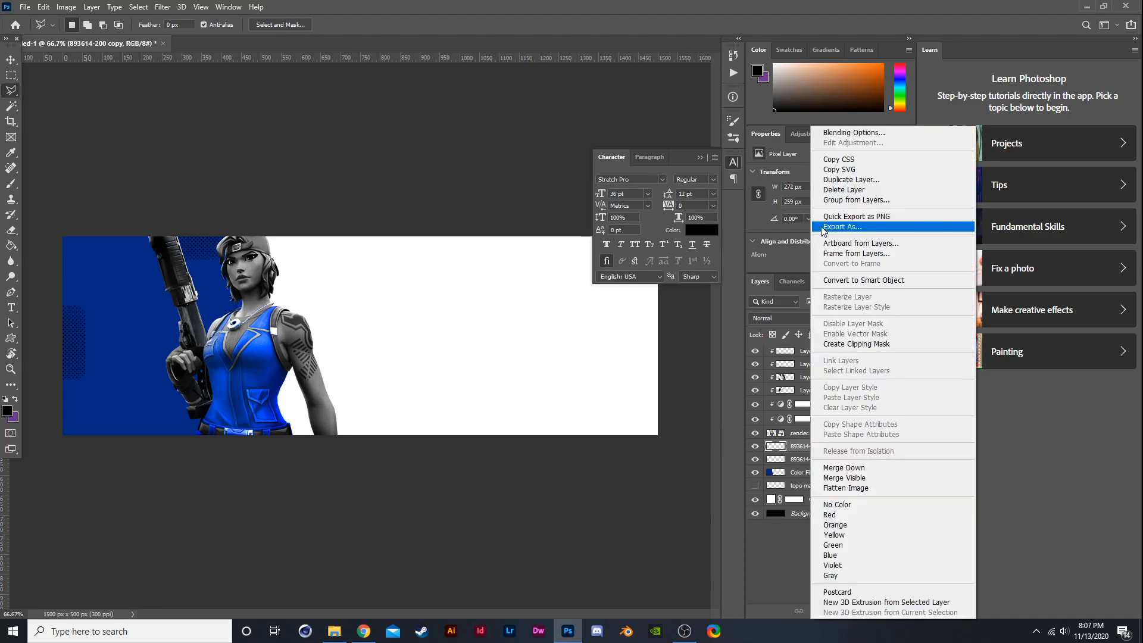
left_click(856, 129)
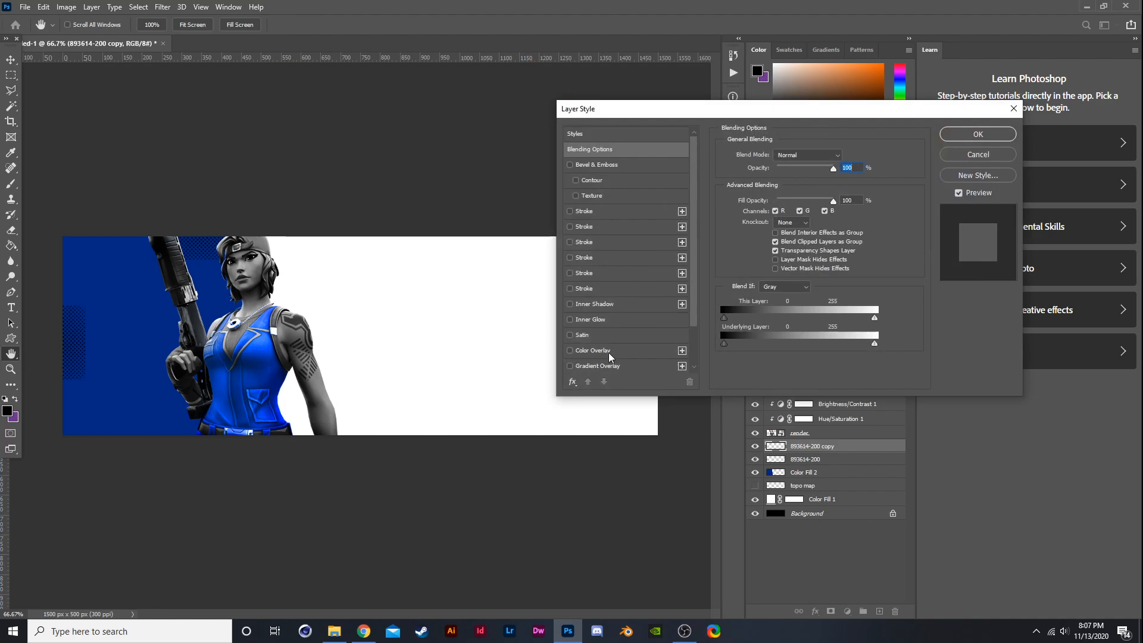
left_click(609, 352)
left_click(843, 154)
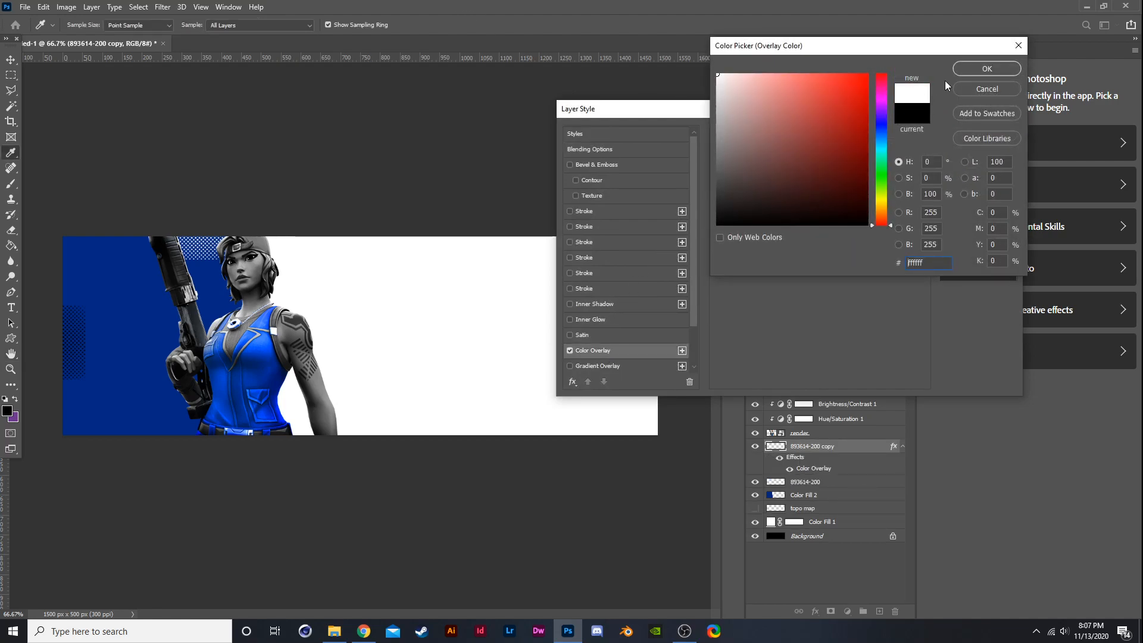
left_click(984, 68)
left_click_drag(810, 171, 846, 164)
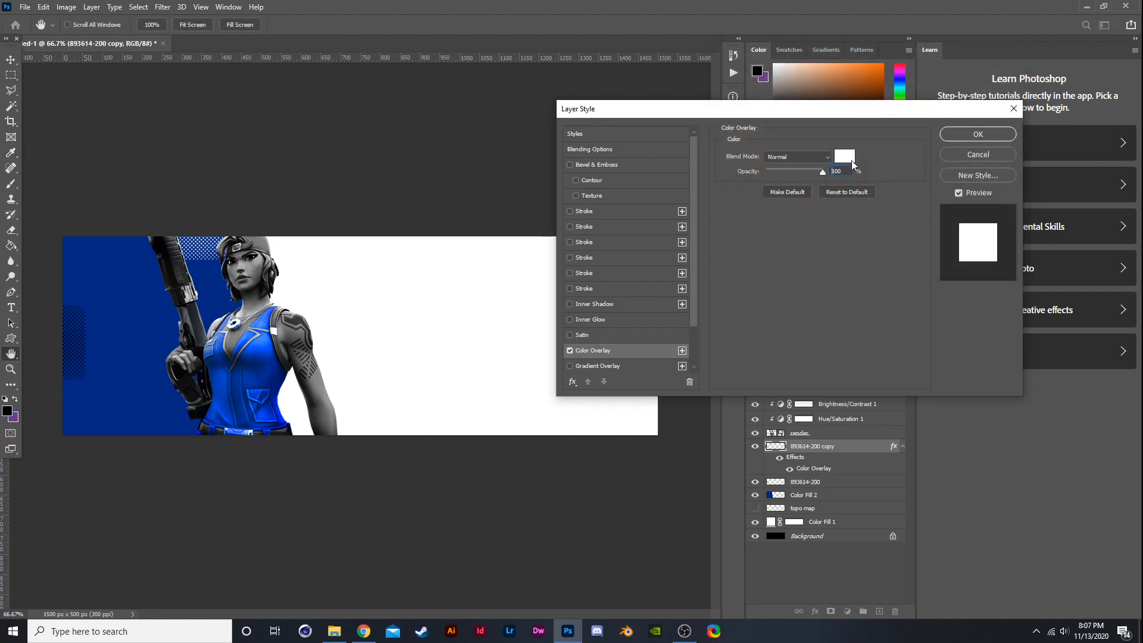
left_click(978, 134)
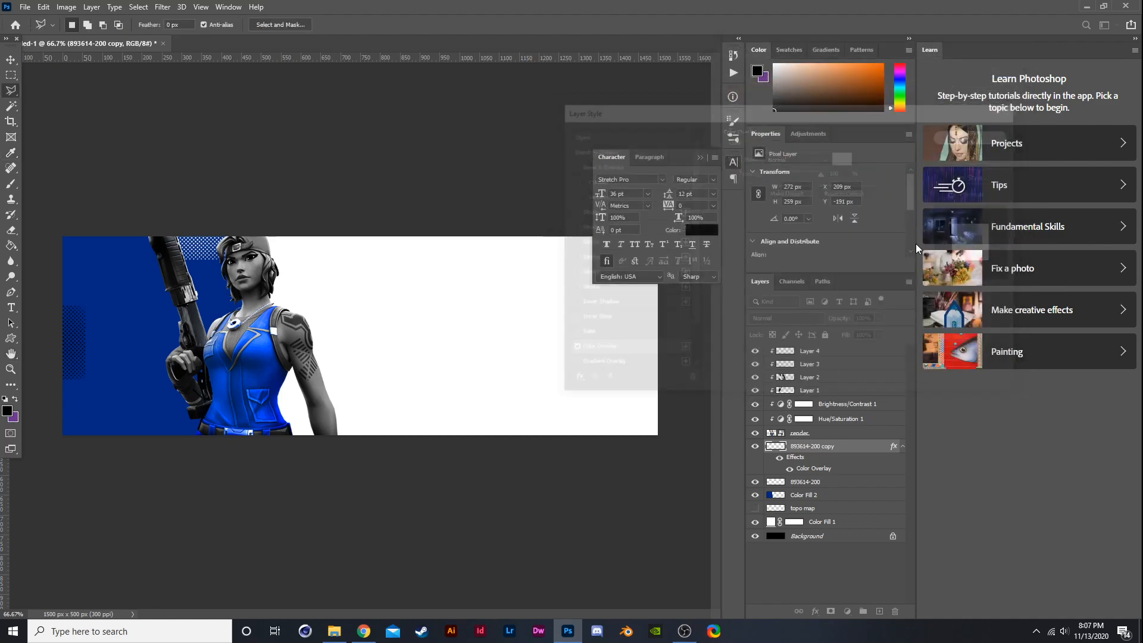
- Add a Color Overlay layer style to the 893614-200 layer as well
left_click(808, 482)
right_click(808, 482)
left_click(836, 131)
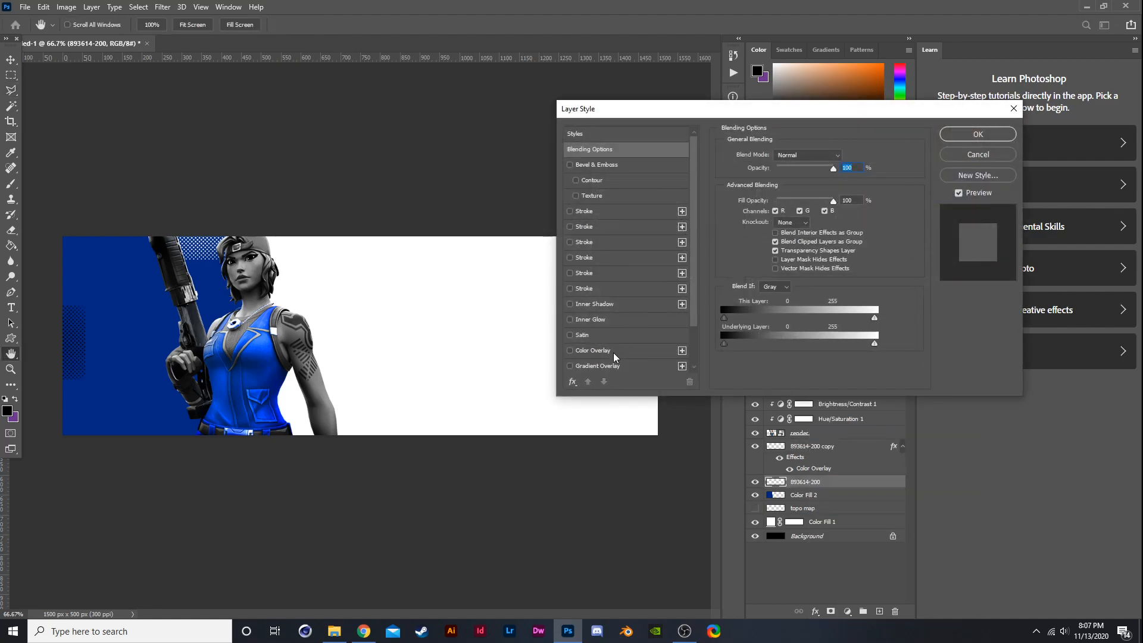
left_click(595, 351)
left_click(976, 133)
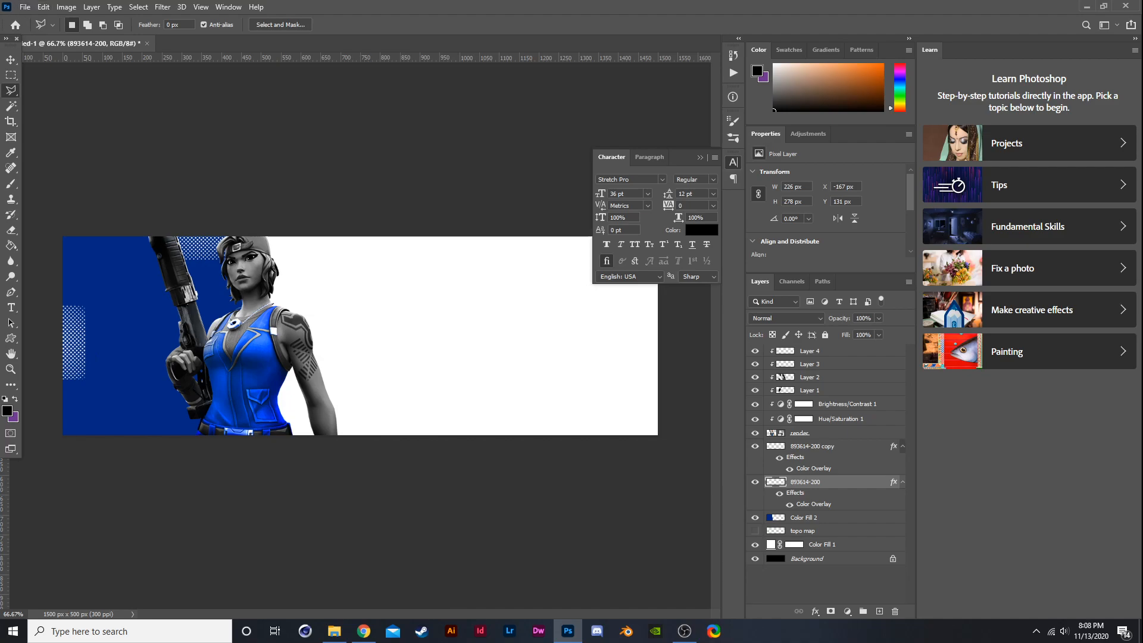
- Place the paper-35819__340 texture over the left blue area and resize it
key("alt+Tab")
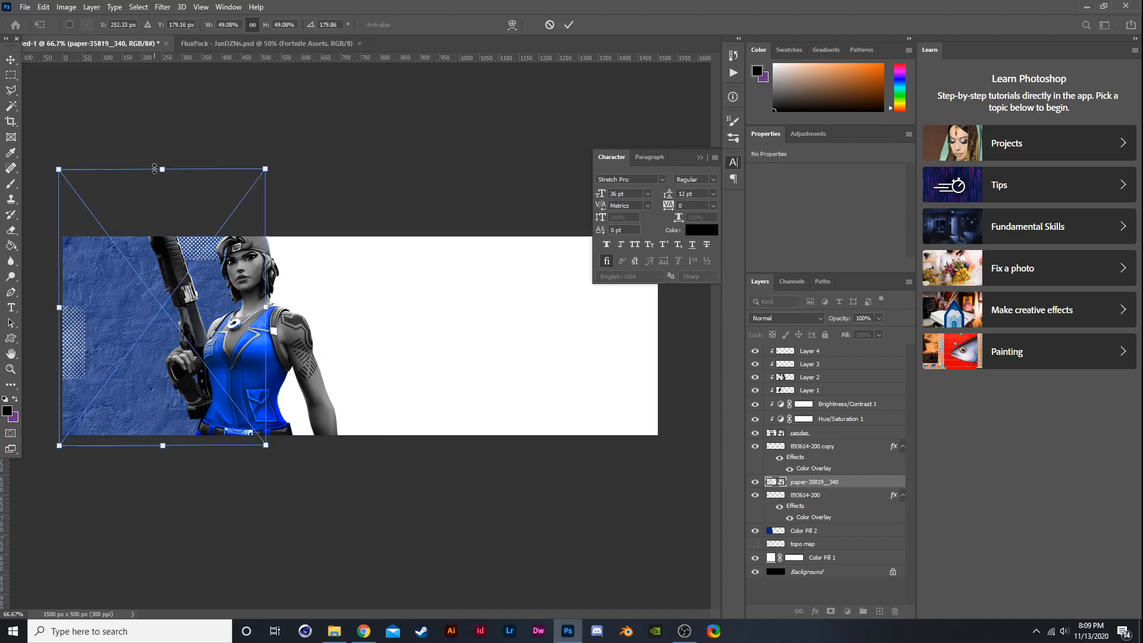
left_click_drag(158, 169, 160, 175)
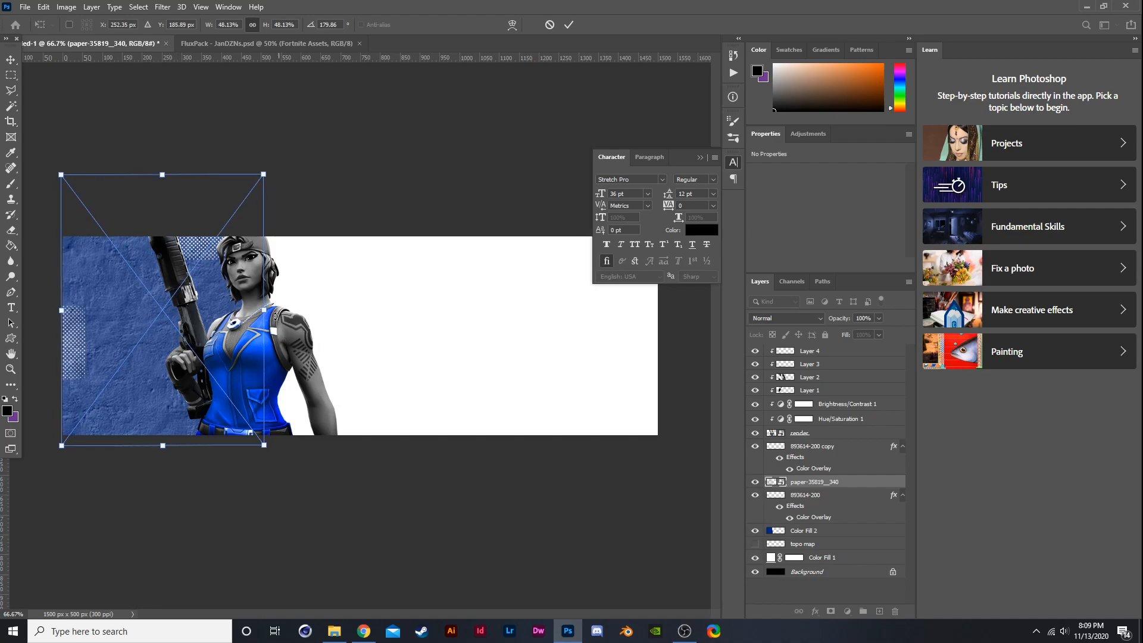
left_click_drag(264, 174, 250, 183)
left_click_drag(191, 264, 192, 259)
key("Return")
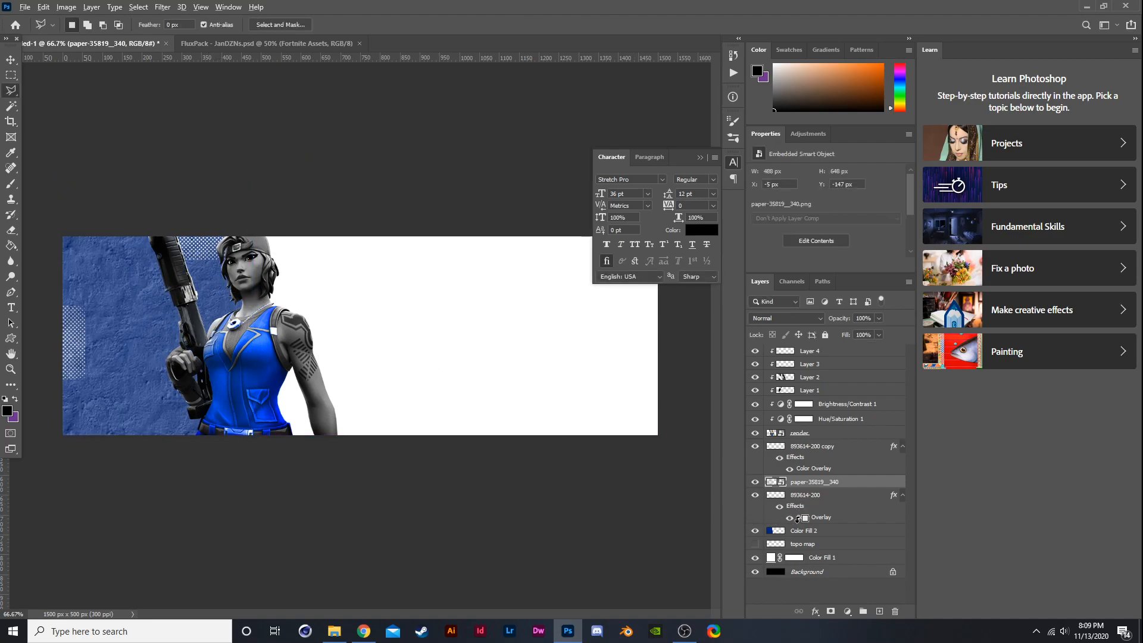
- Move the paper texture layer below the halftone layers and clip it to the blue Color Fill 2 layer
left_click_drag(806, 483, 810, 520)
left_click(809, 529, "alt")
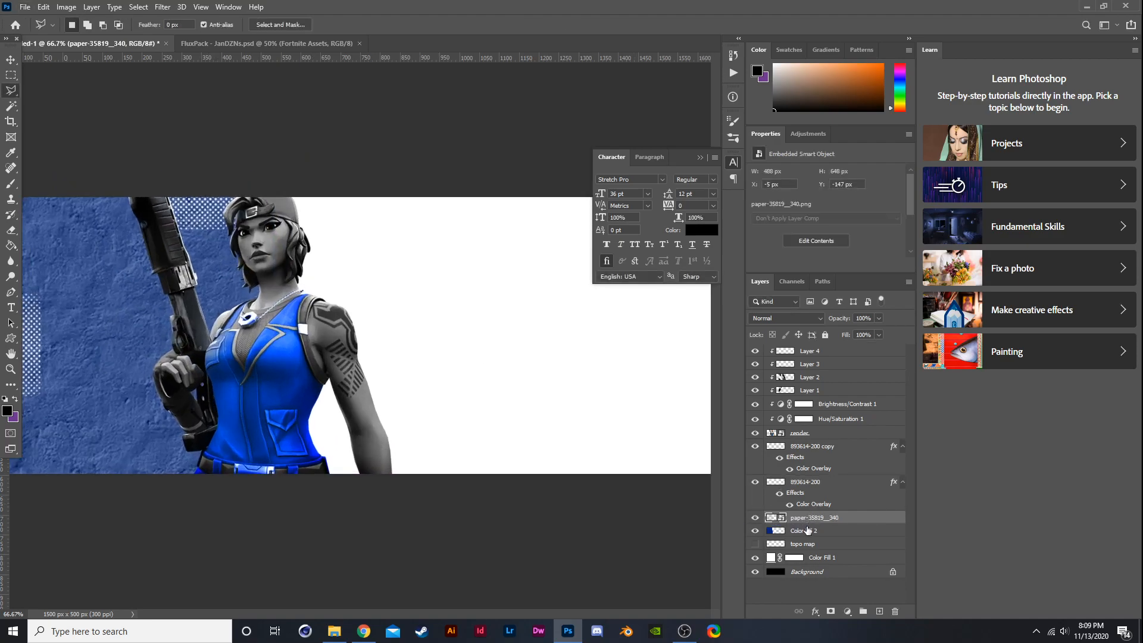
left_click(808, 519)
left_click(811, 523, "alt")
scroll(481, 488, "down", 2)
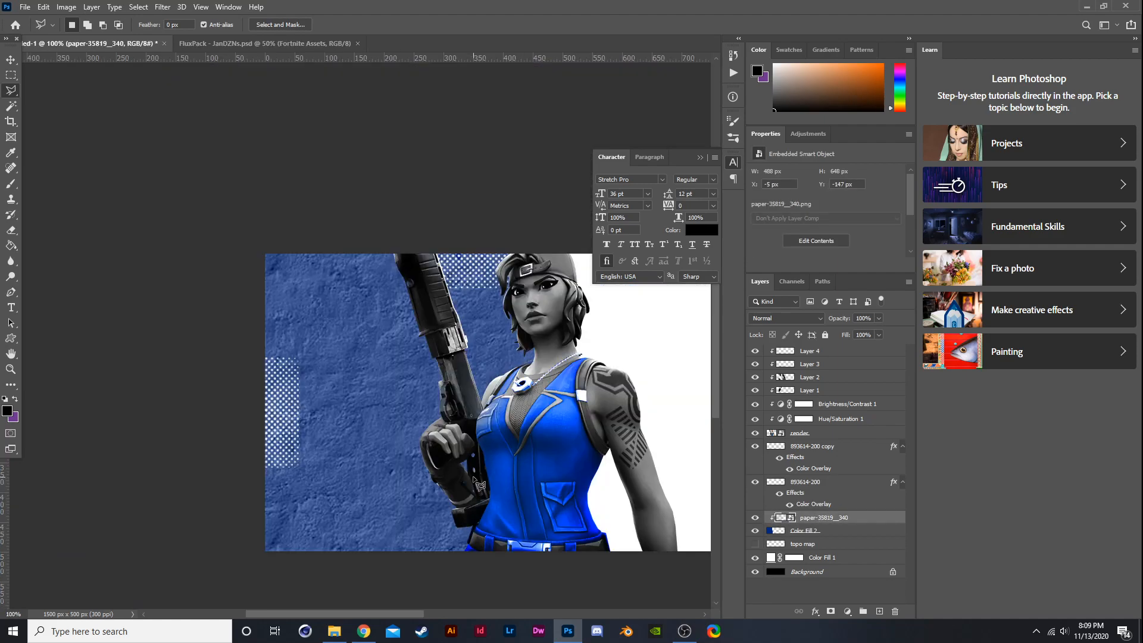
- Set the paper texture layer to Hard Light blend mode at about 9% opacity
left_click_drag(857, 333, 831, 328)
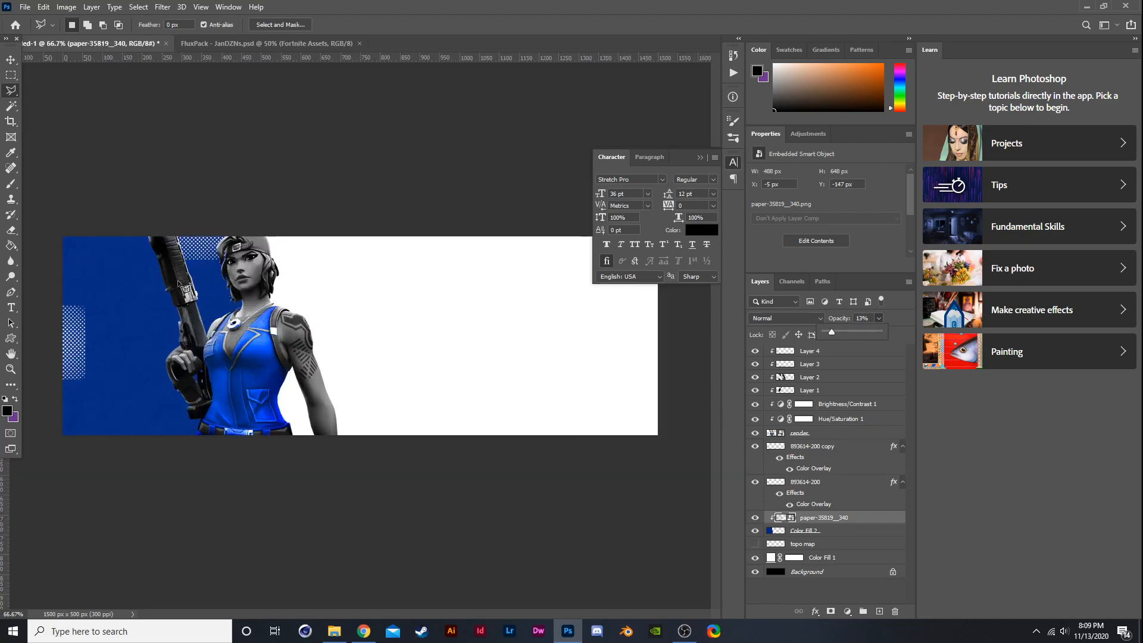
scroll(173, 280, "up", 1)
left_click(779, 322)
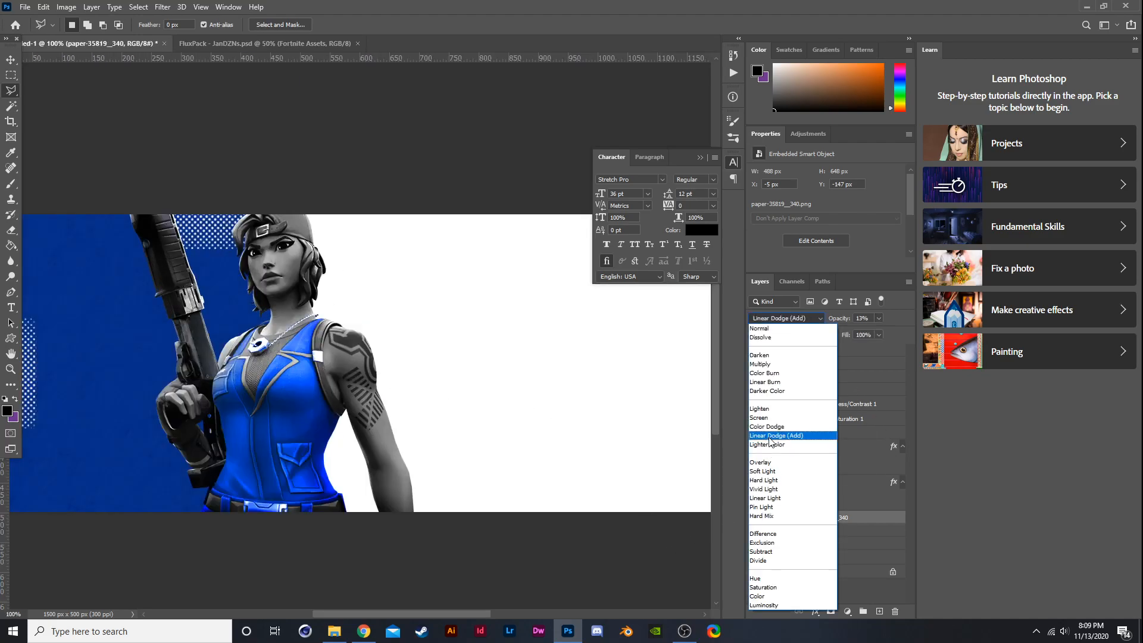
left_click(768, 480)
left_click_drag(861, 334, 855, 331)
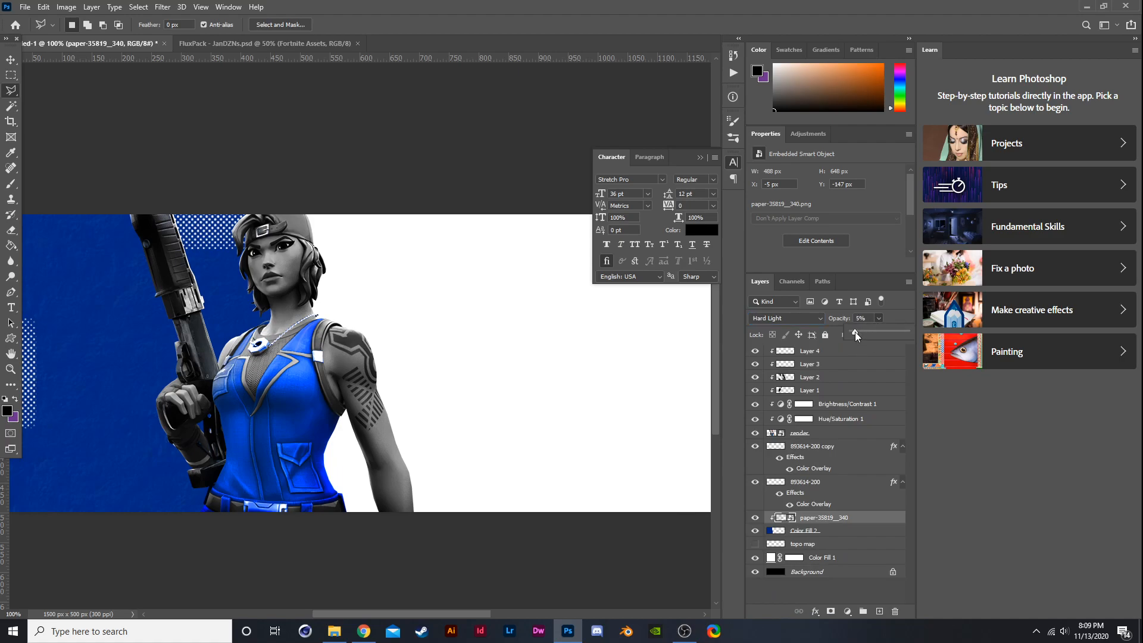
scroll(344, 363, "down", 2)
scroll(98, 250, "up", 2)
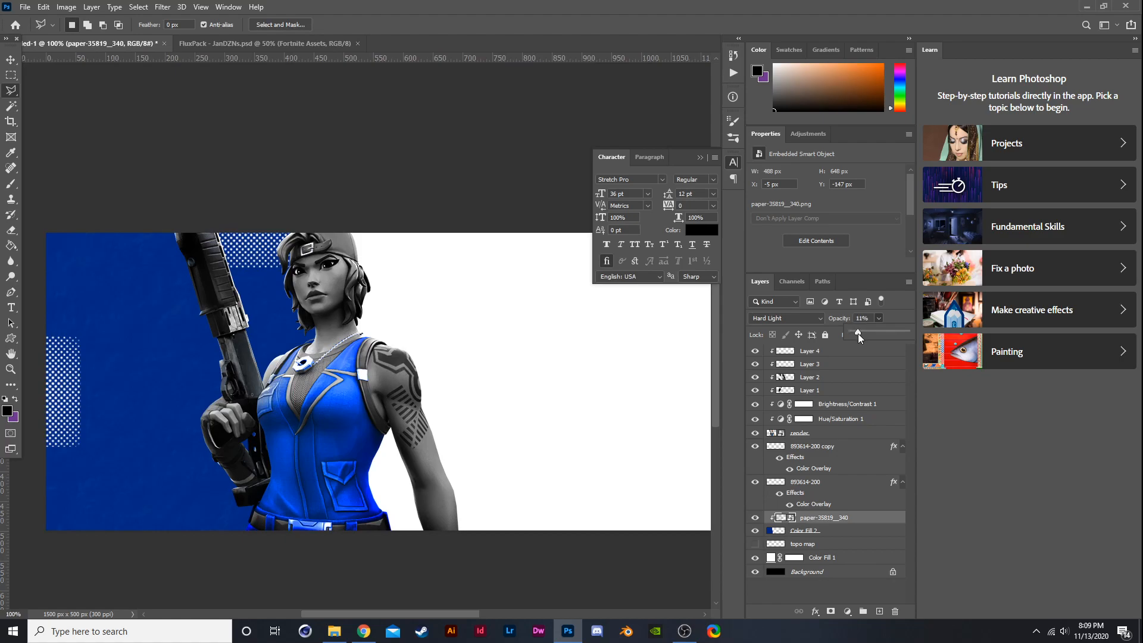
scroll(415, 436, "down", 1)
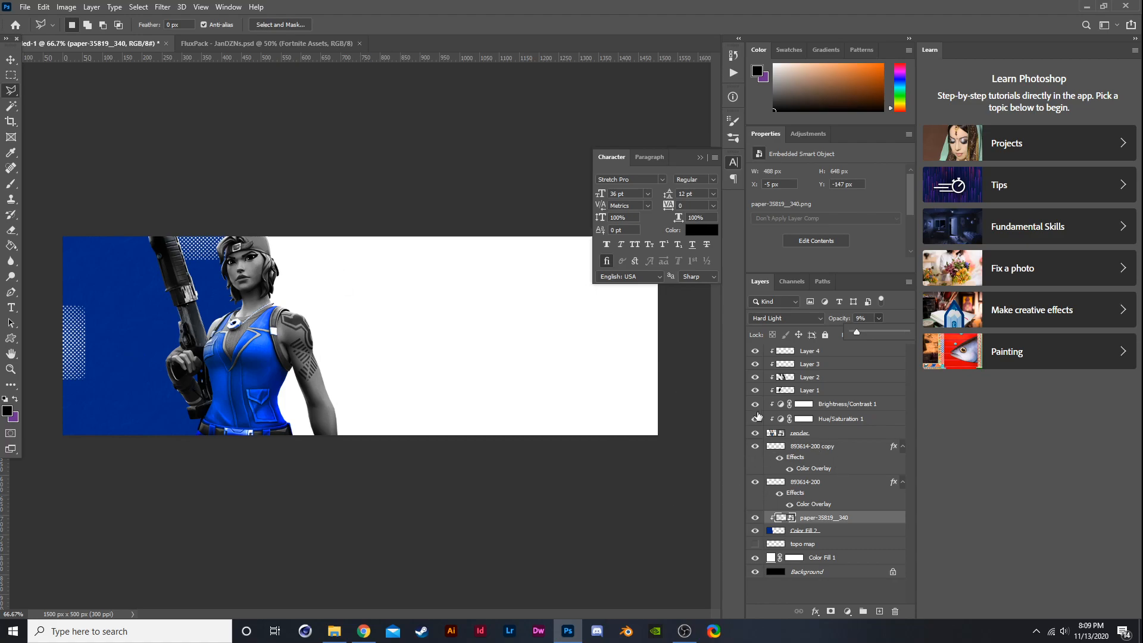
- Add a new layer above Layer 4 and set the foreground colour to ffffff
left_click(761, 353)
left_click(879, 610)
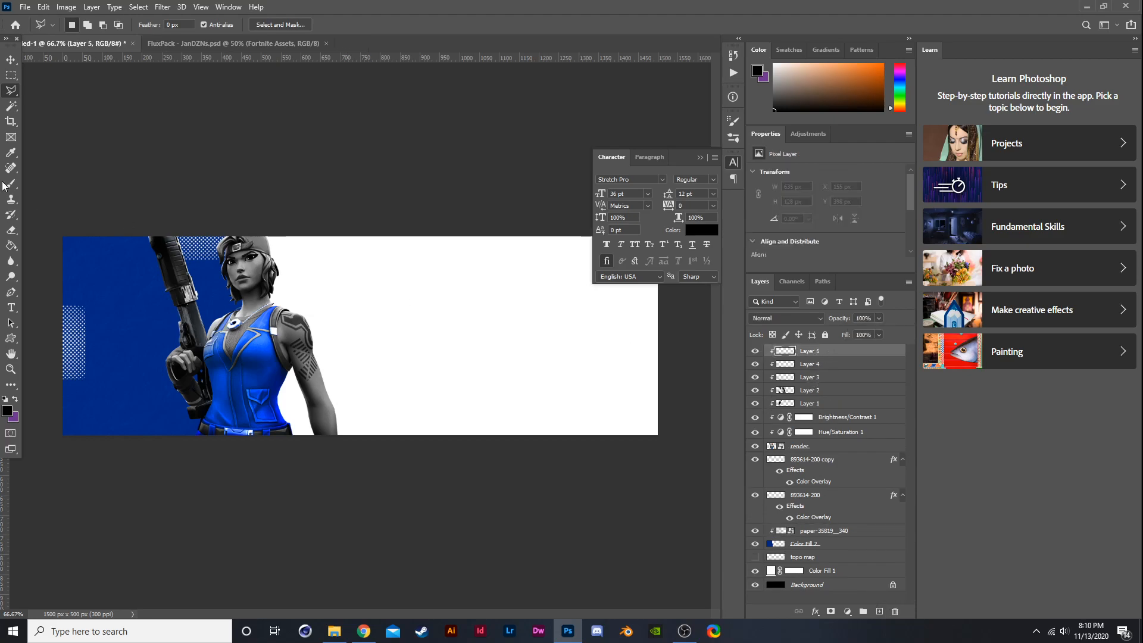
key("i")
left_click(7, 410)
type("ffffff")
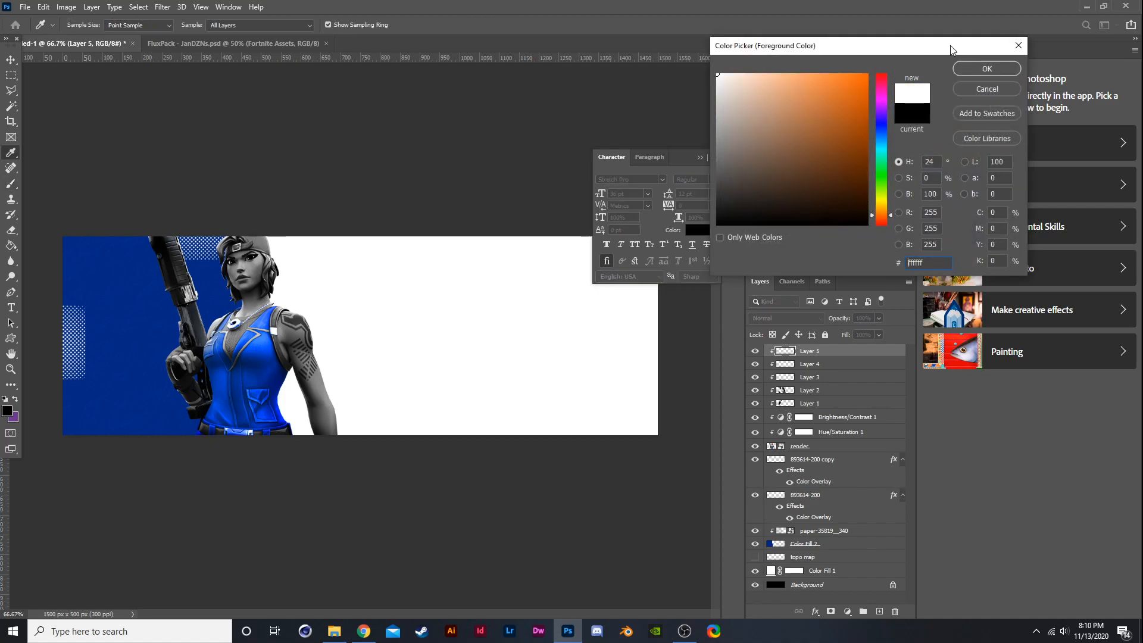
left_click(1007, 67)
- Paint soft white highlights on the character's face, shoulders, chest and hips on Layer 5
left_click_drag(242, 266, 228, 327)
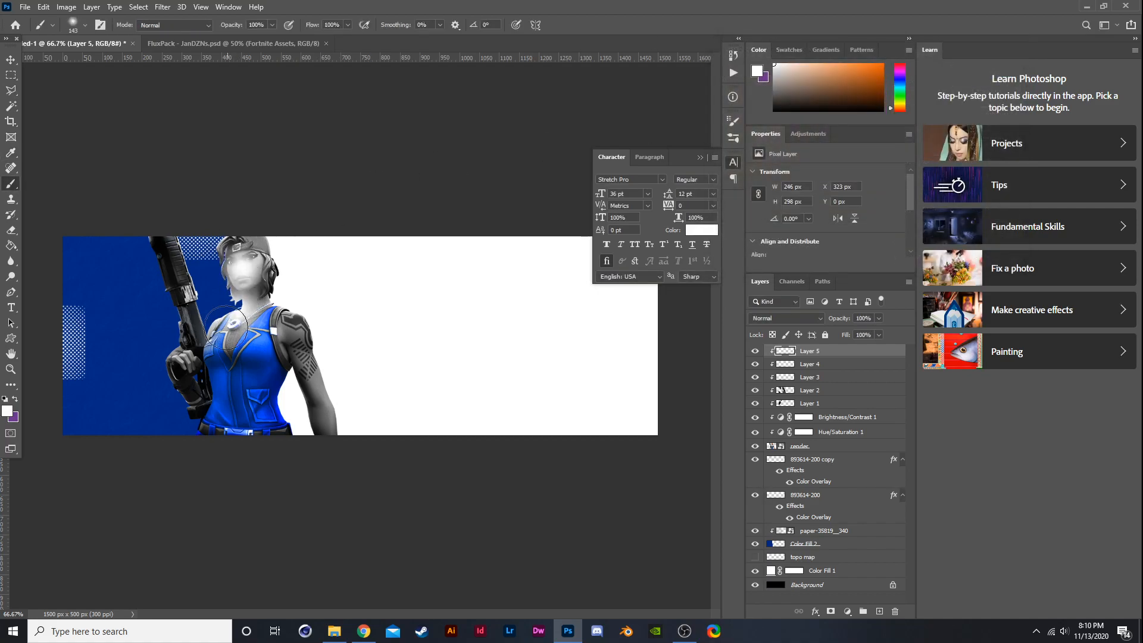
left_click(294, 334)
left_click(203, 345)
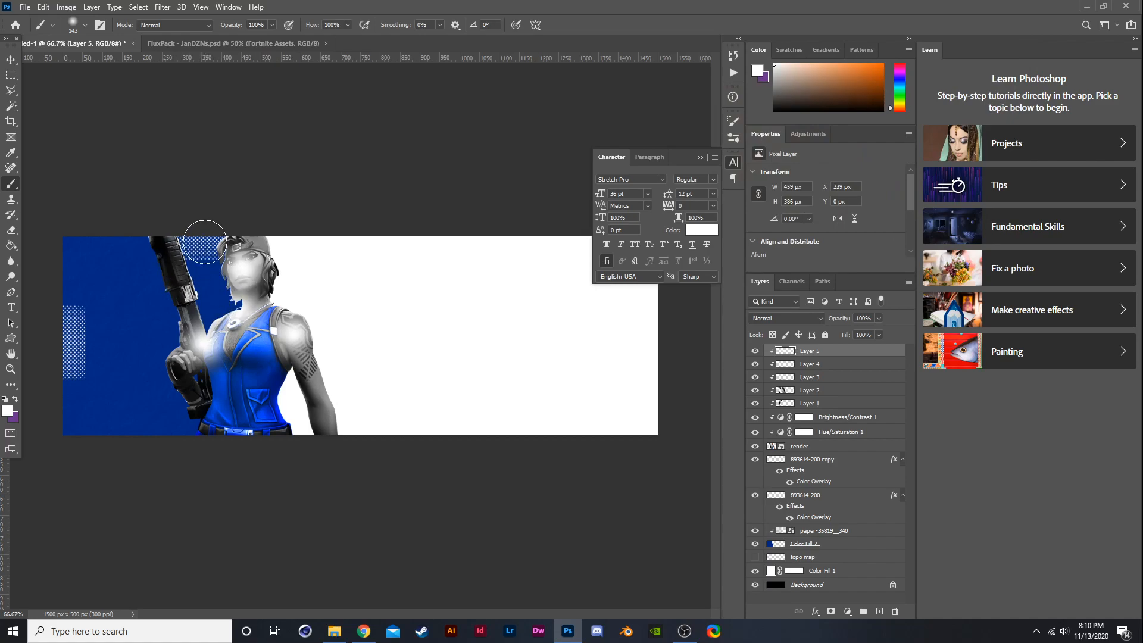
left_click(232, 402)
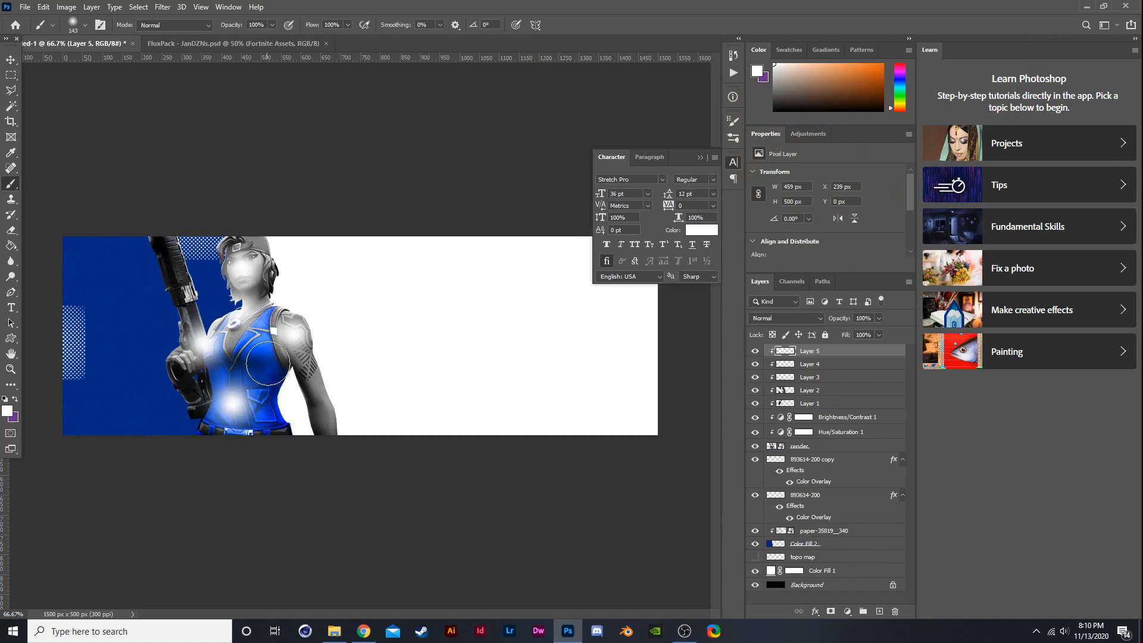
left_click(276, 357)
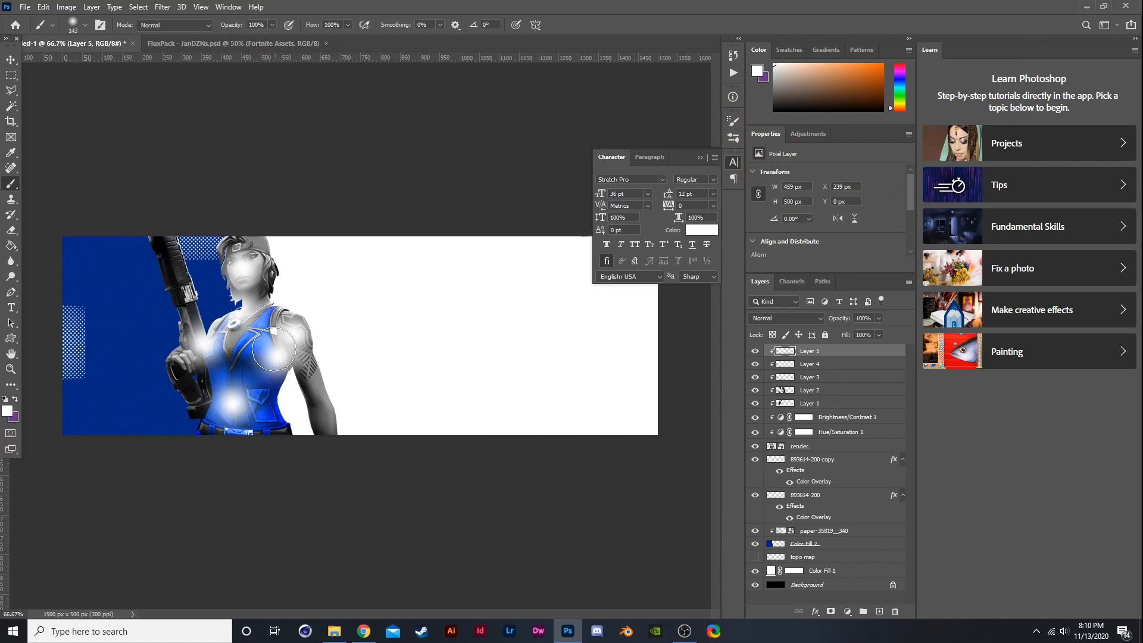
left_click(321, 417)
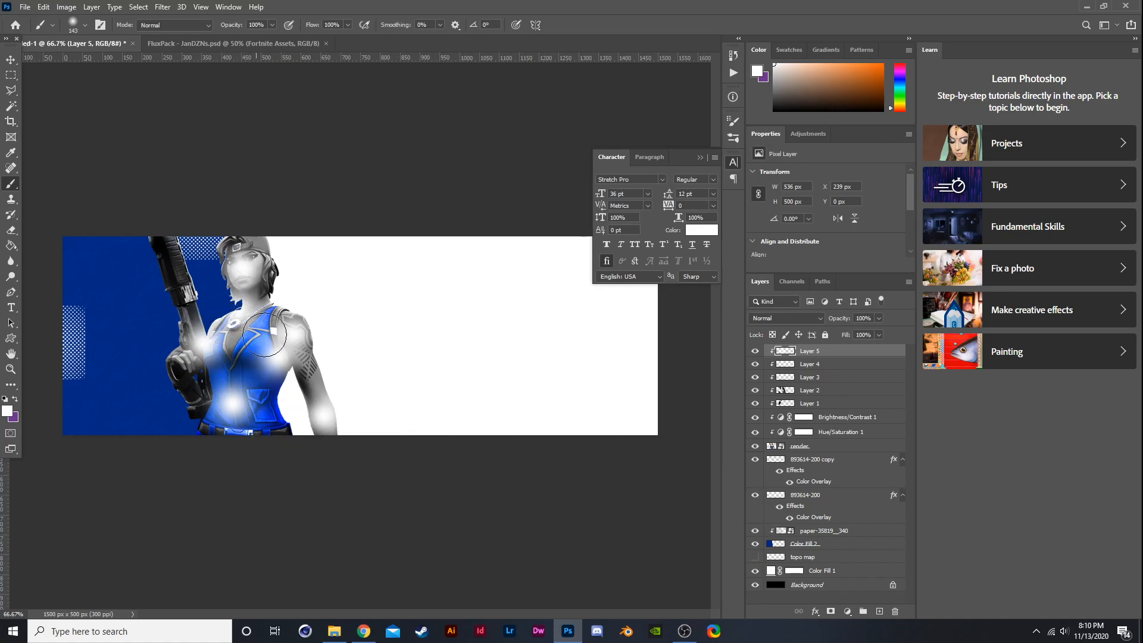
- Dab extra white highlights on the gun arm and hand, then set Layer 5 to Soft Light at 24% opacity
left_click(179, 280)
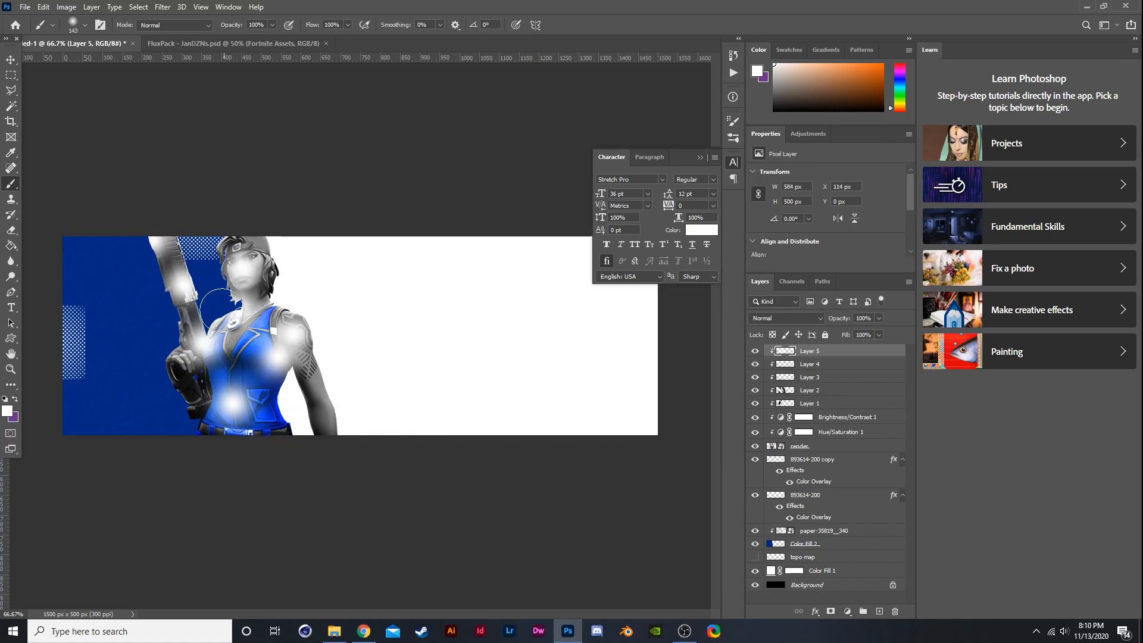
left_click(187, 385)
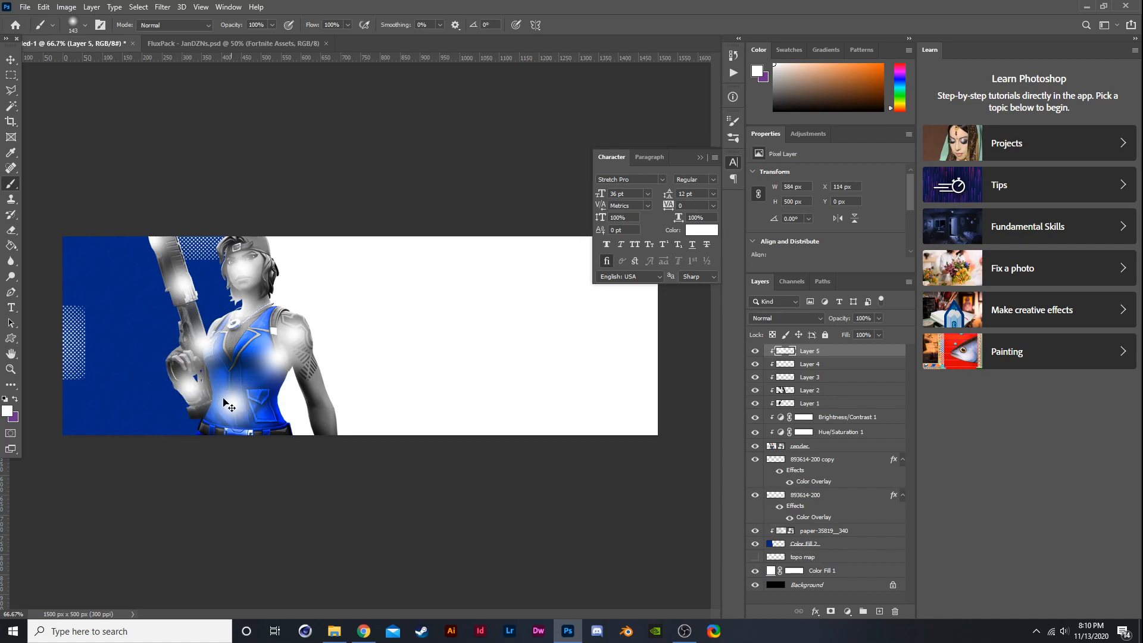
left_click(806, 323)
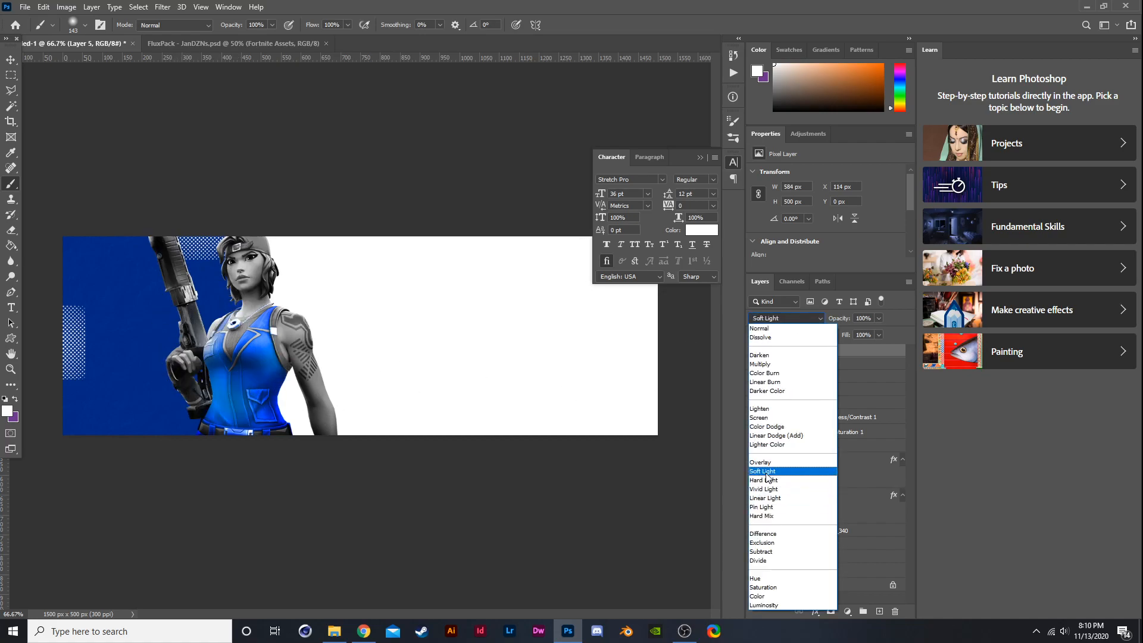
left_click(764, 471)
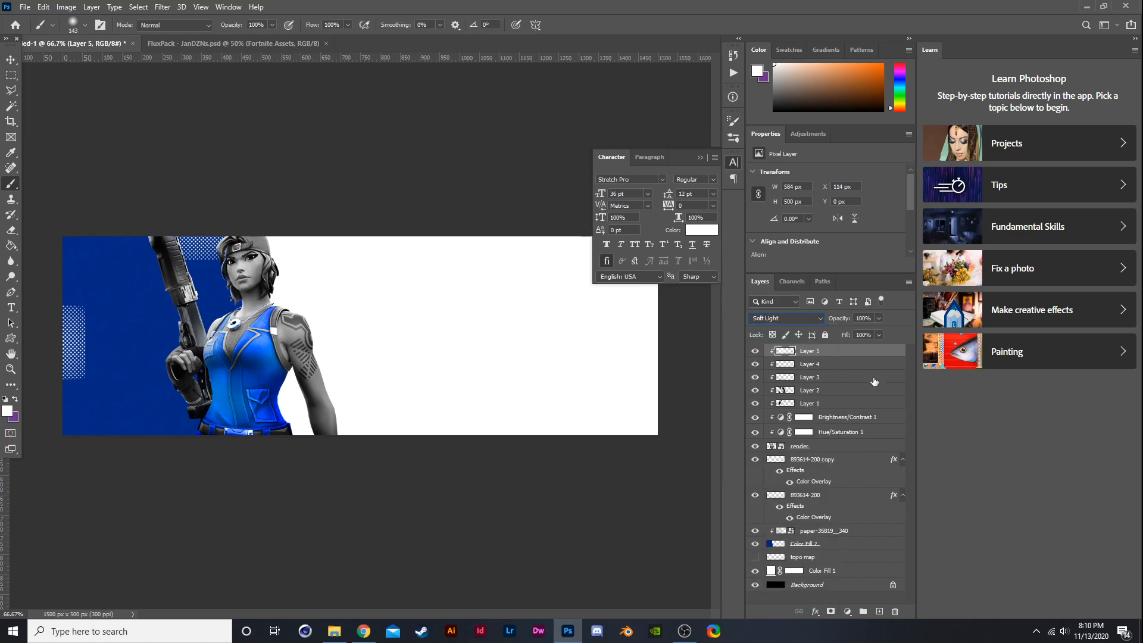
left_click(759, 351)
left_click(759, 351)
left_click(758, 351)
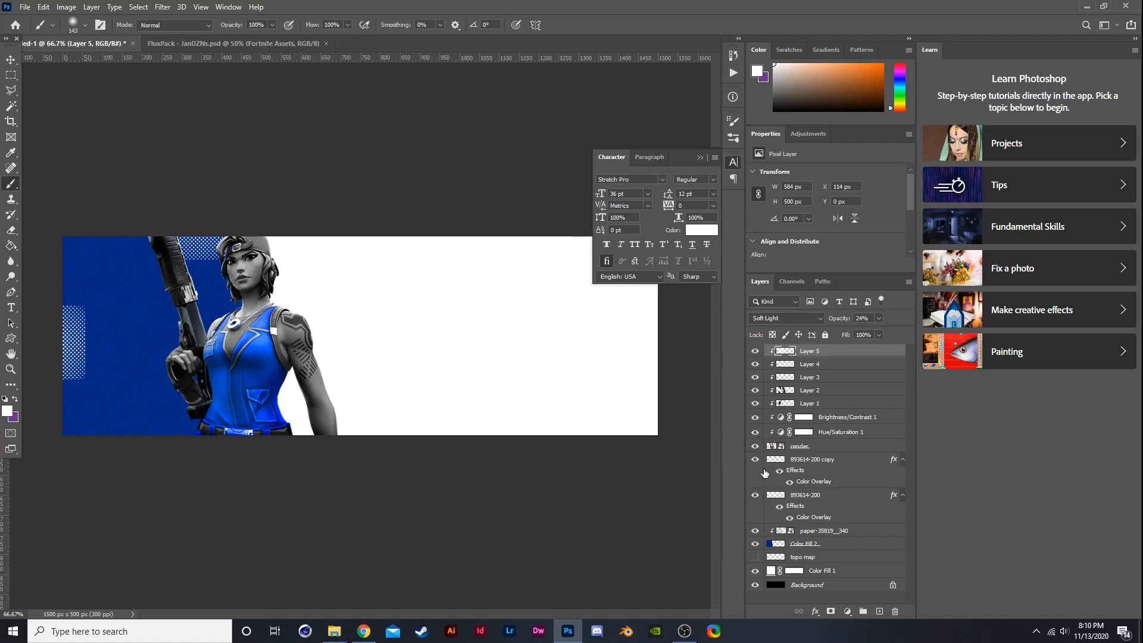
left_click(790, 482)
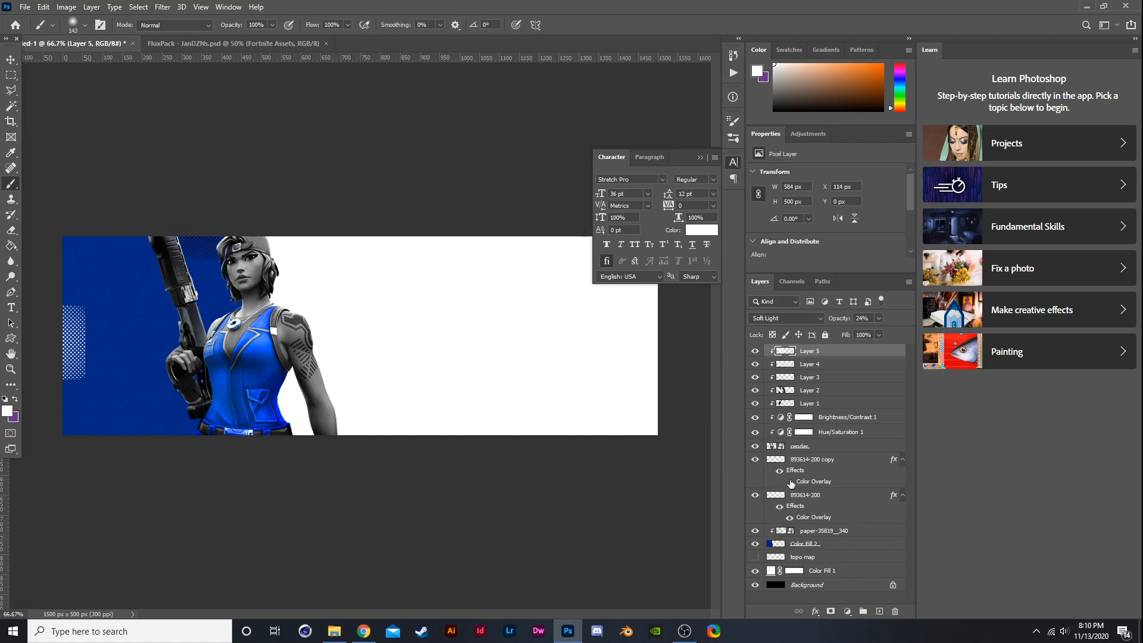
left_click(789, 518)
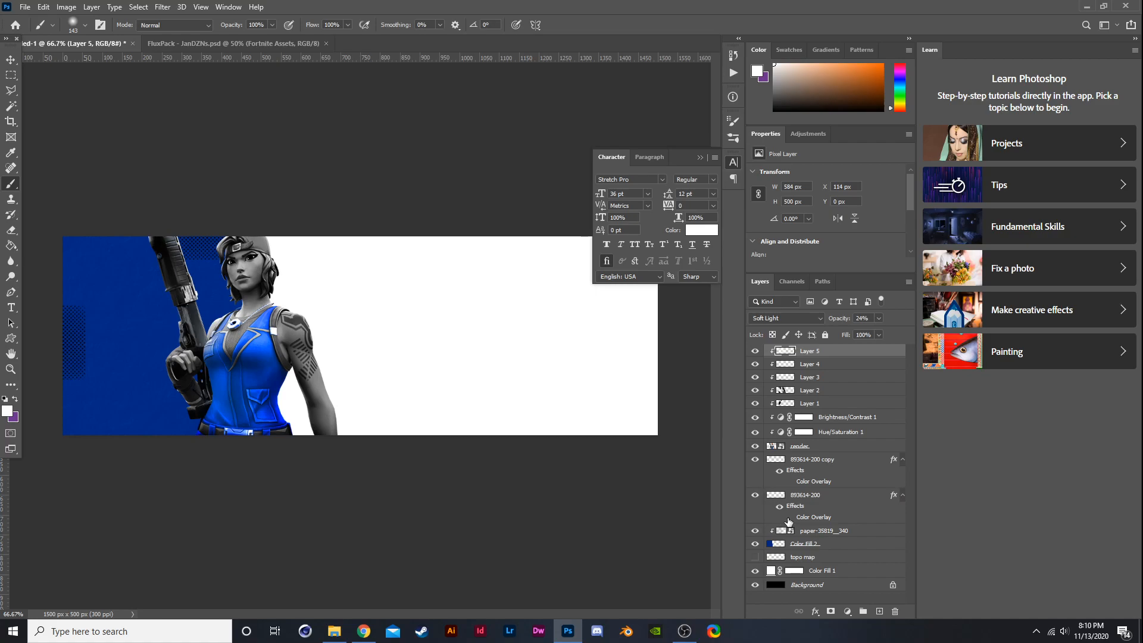
left_click(789, 519)
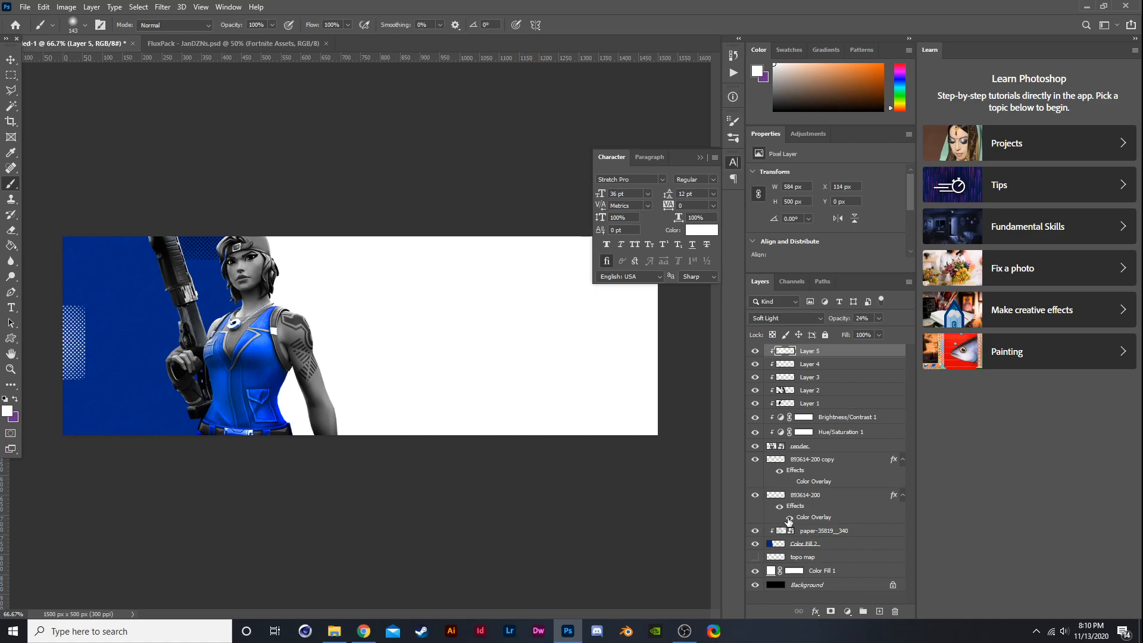
left_click(786, 483)
- Reveal the topo map layer above the halftone layers and shift it left over the blue band
left_click(755, 556)
left_click_drag(806, 558, 815, 461)
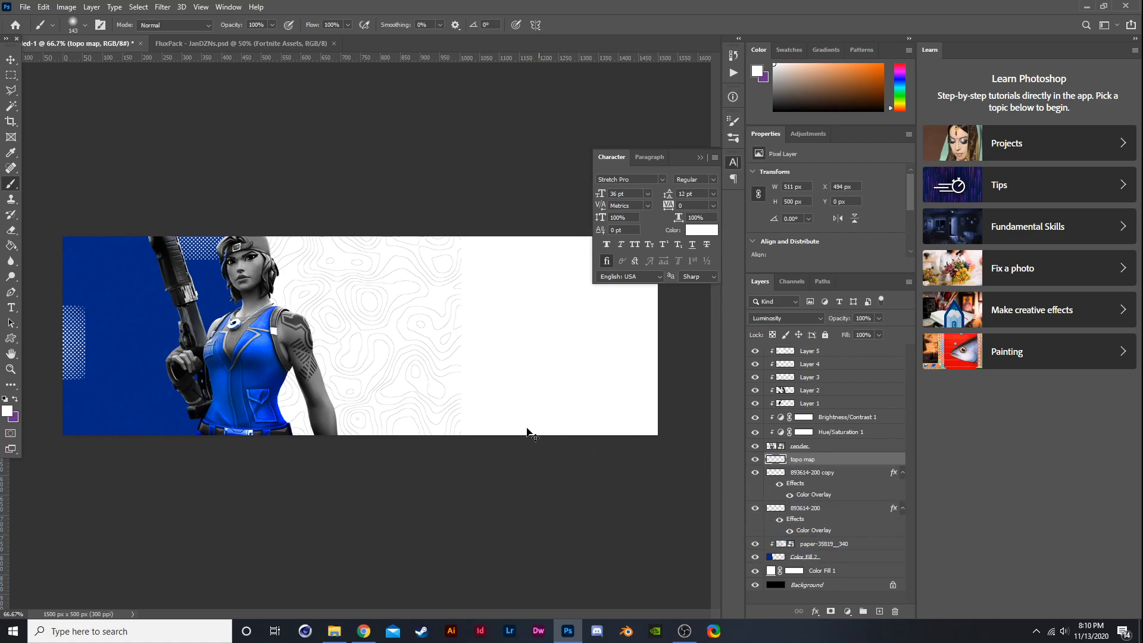
key("ctrl+t")
left_click_drag(387, 378, 190, 379)
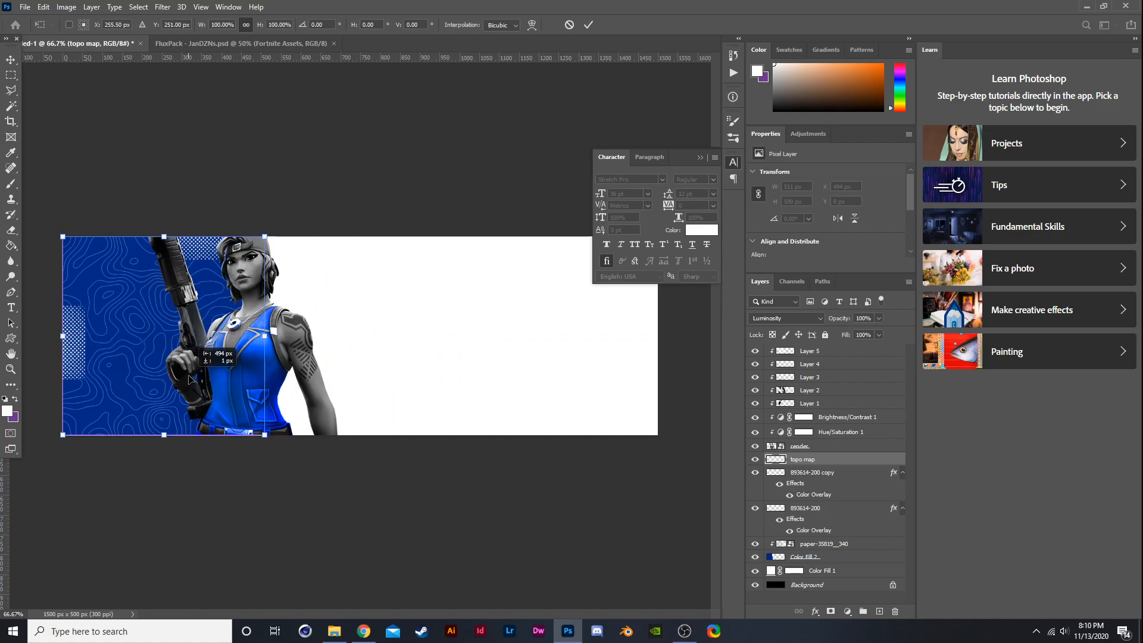
key("Return")
- Duplicate the topo map layer, hide the copy and select the original topo map layer
key("b")
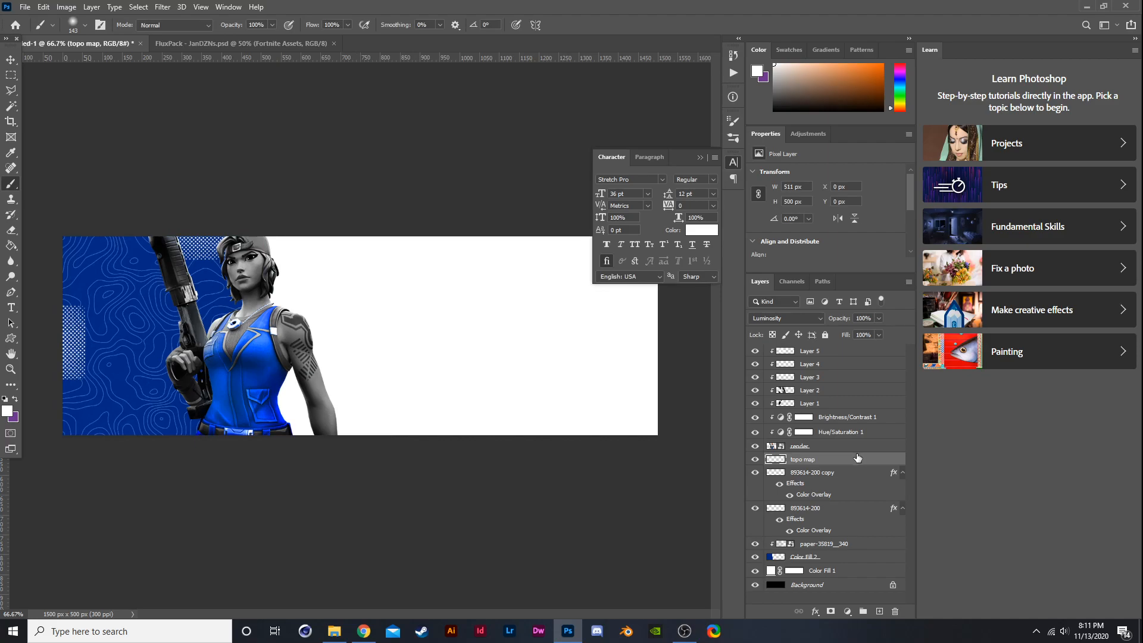
left_click(11, 230)
key("ctrl+j")
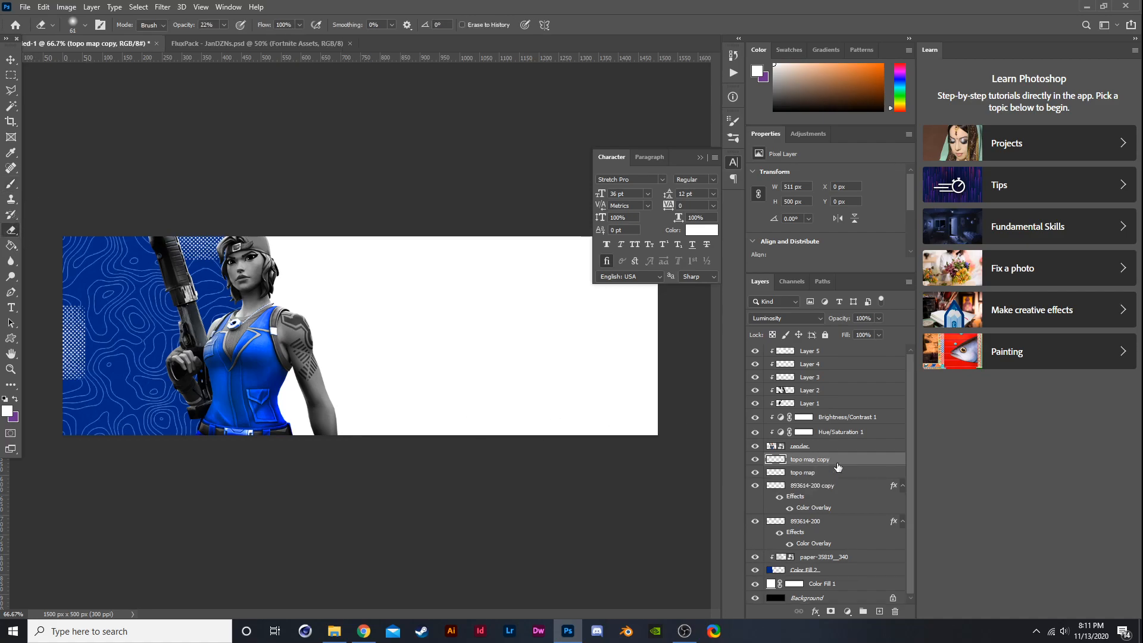
left_click(755, 459)
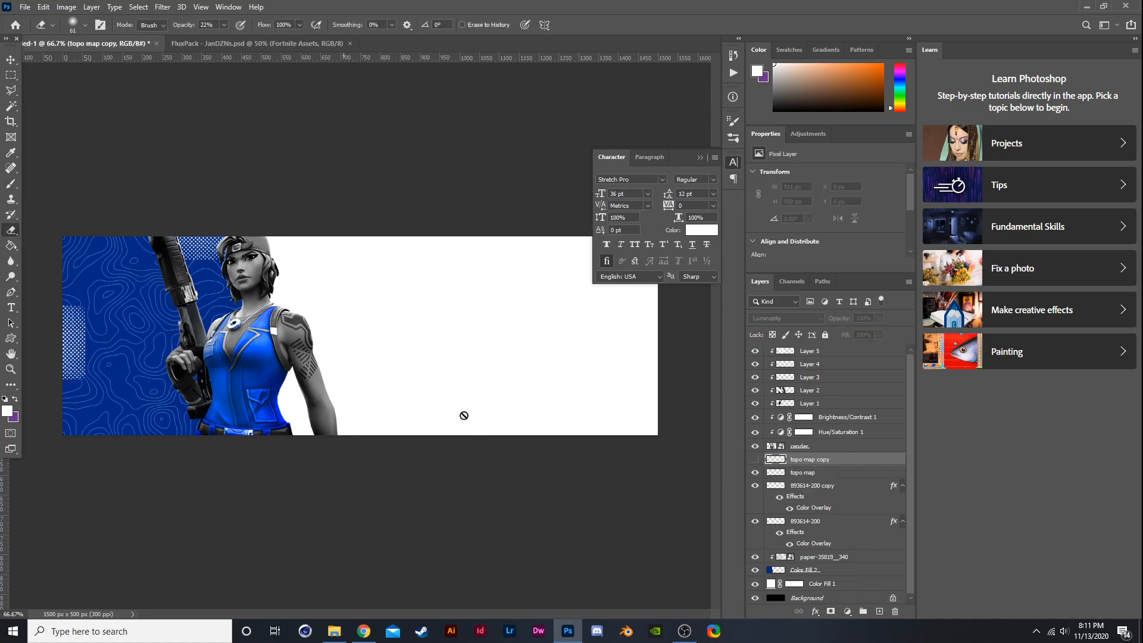
left_click(807, 473)
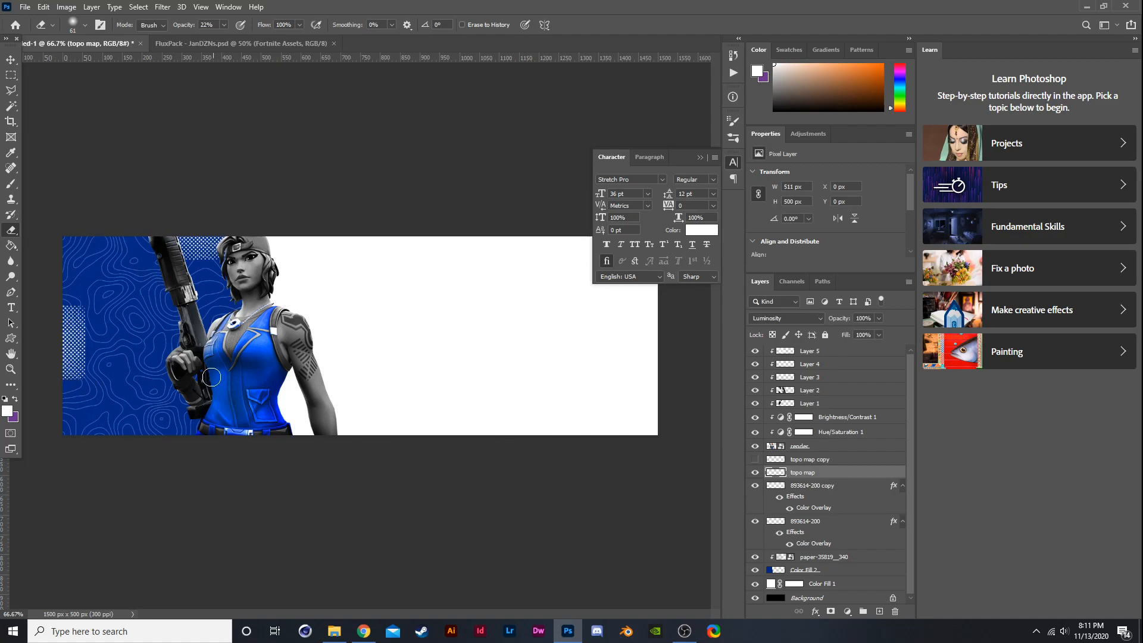
left_click(85, 33)
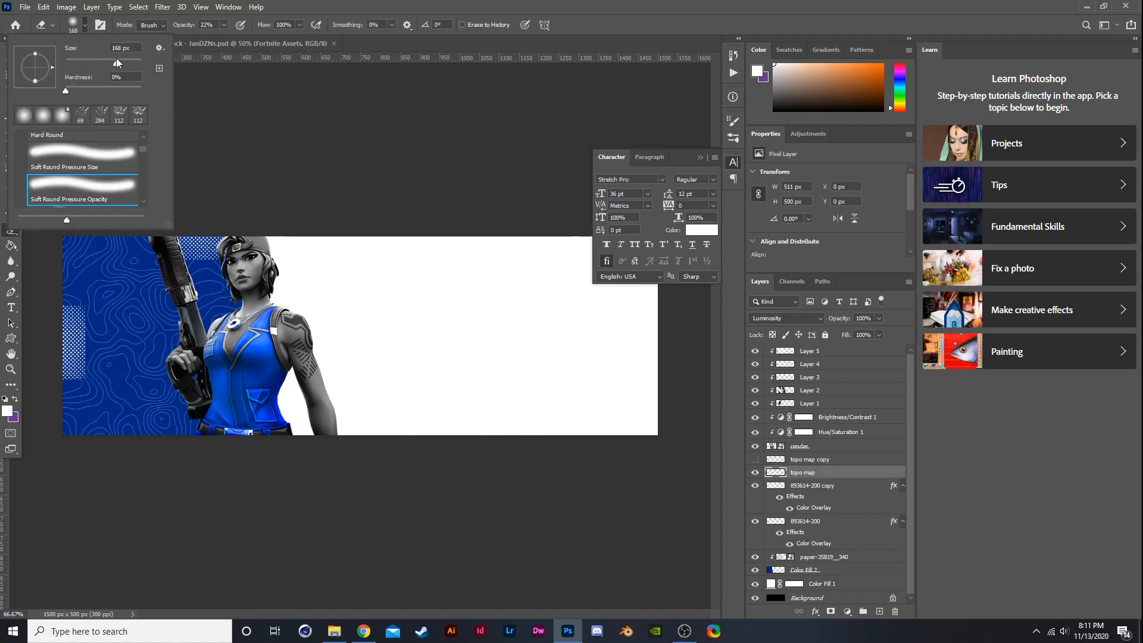
left_click(755, 472)
left_click(756, 472)
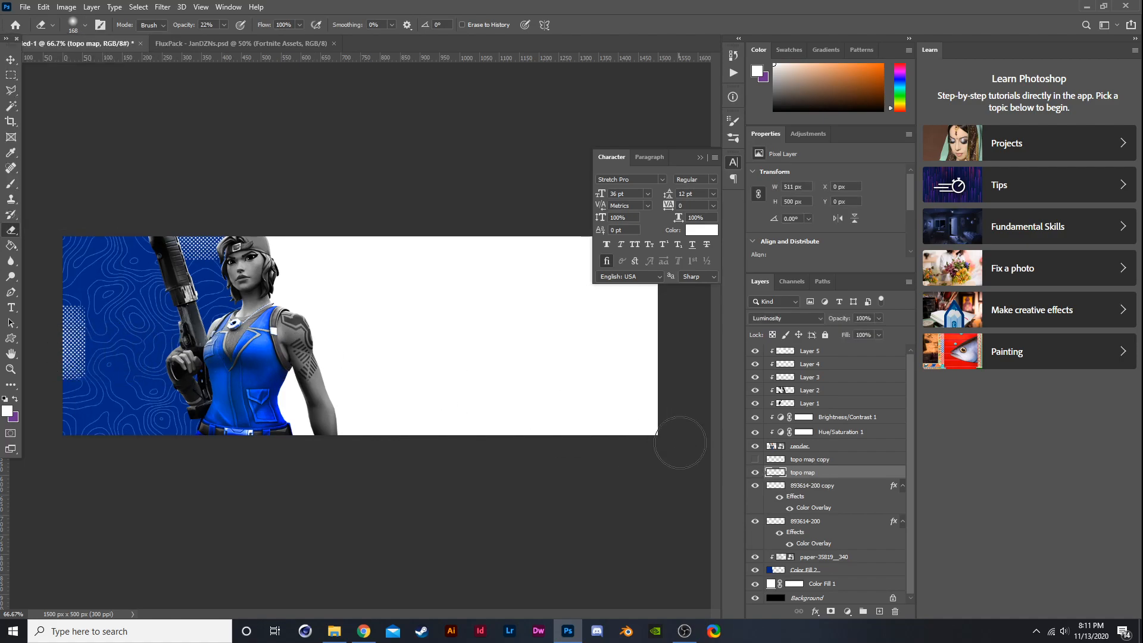
left_click(755, 472)
left_click(754, 473)
left_click(755, 485)
left_click(754, 485)
left_click(786, 462)
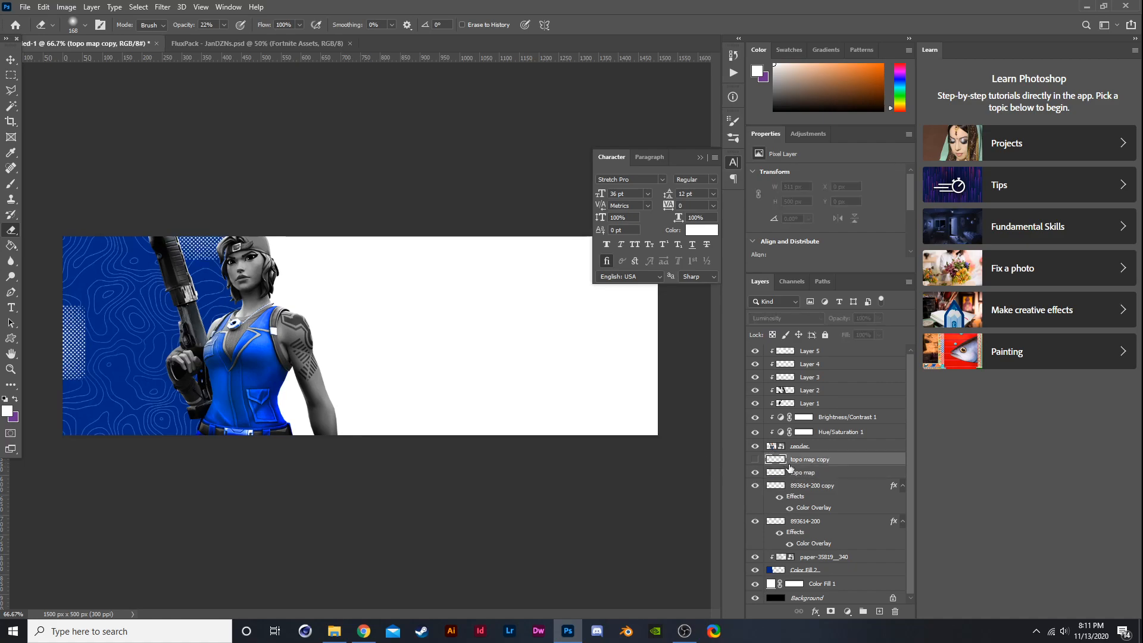
left_click(767, 473)
left_click(11, 338)
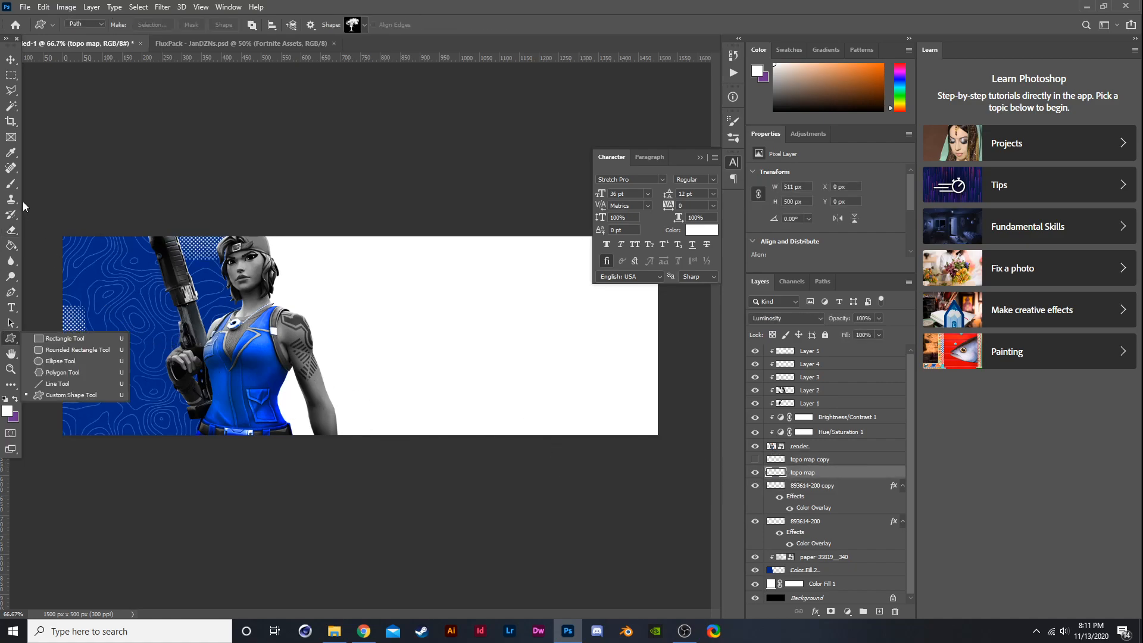
left_click(11, 230)
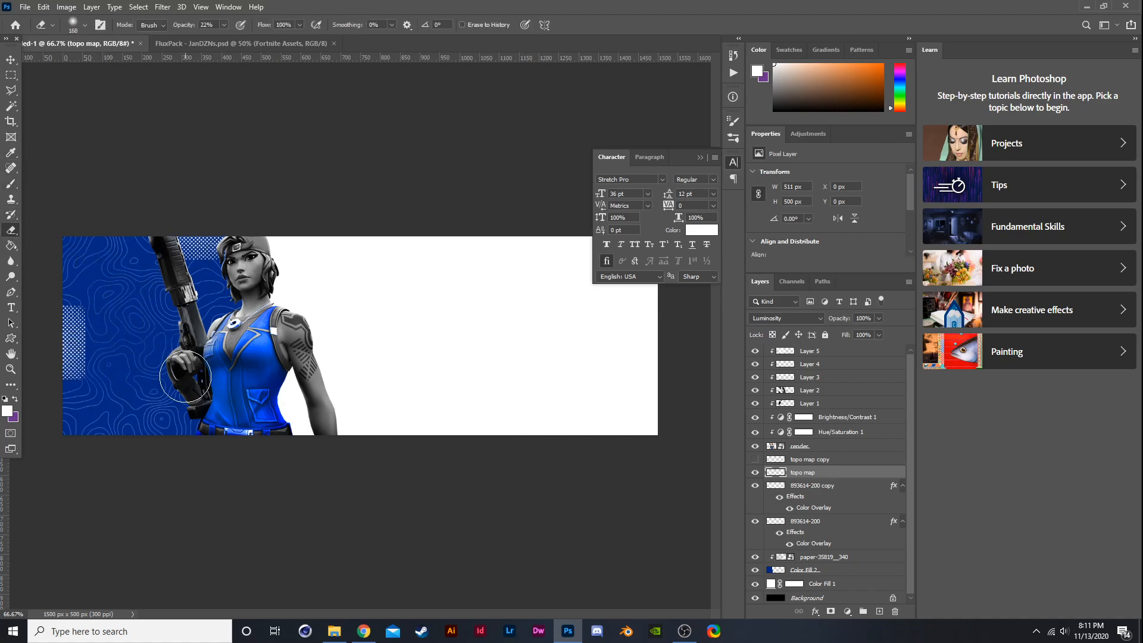
key("0")
left_click(755, 458)
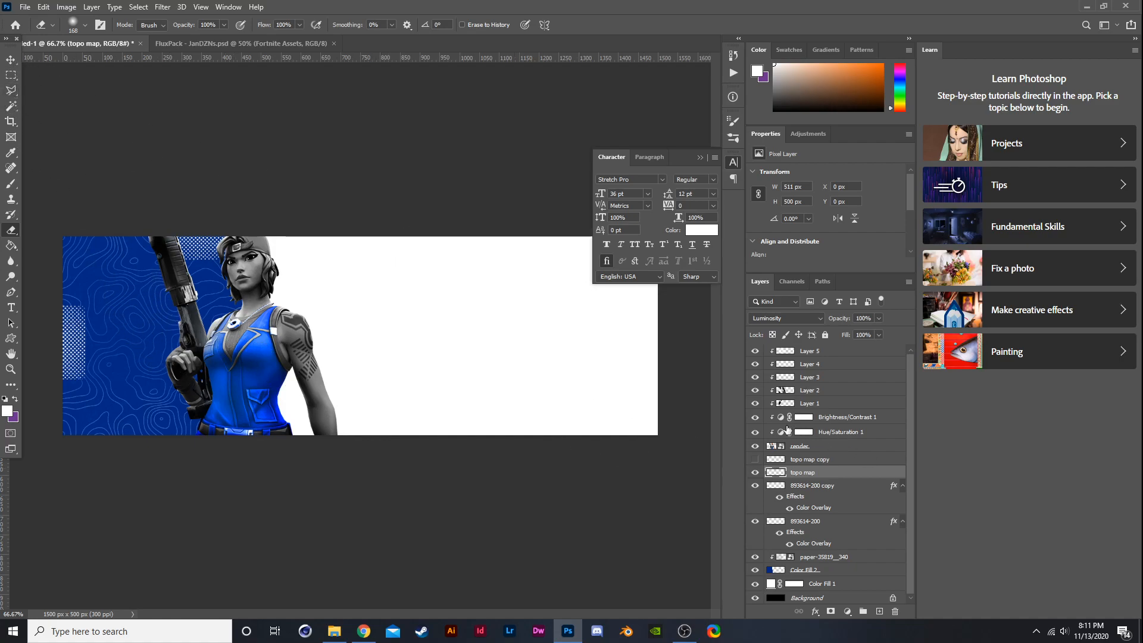
left_click(877, 319)
left_click_drag(878, 332, 901, 341)
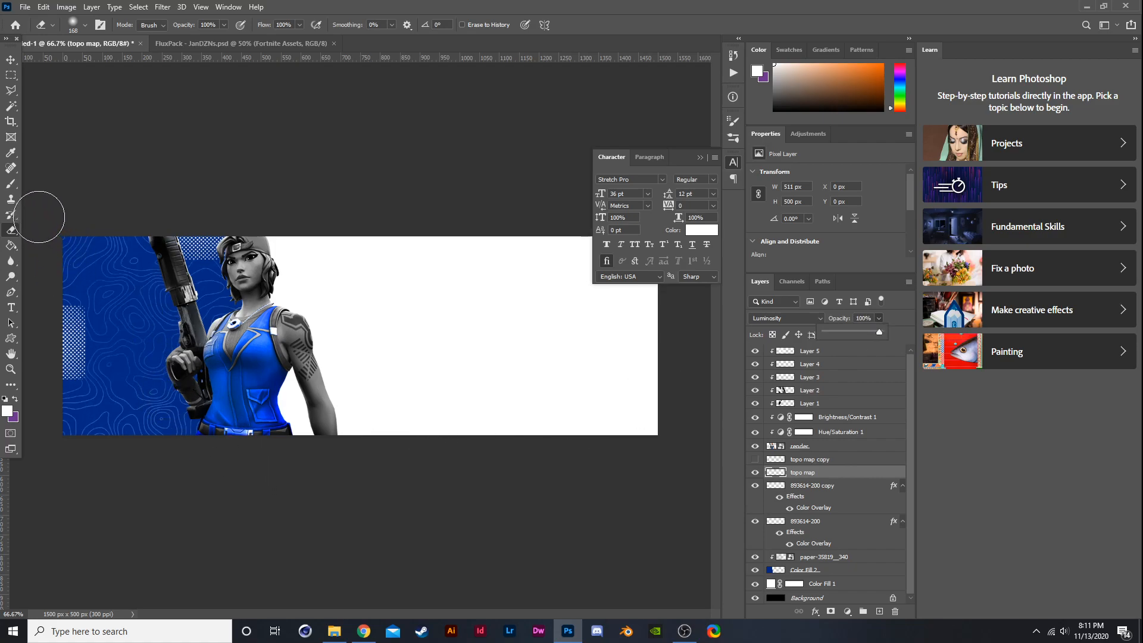
- Delete the topo map pattern from the banner's upper-left corner using a polygonal lasso selection
left_click(11, 90)
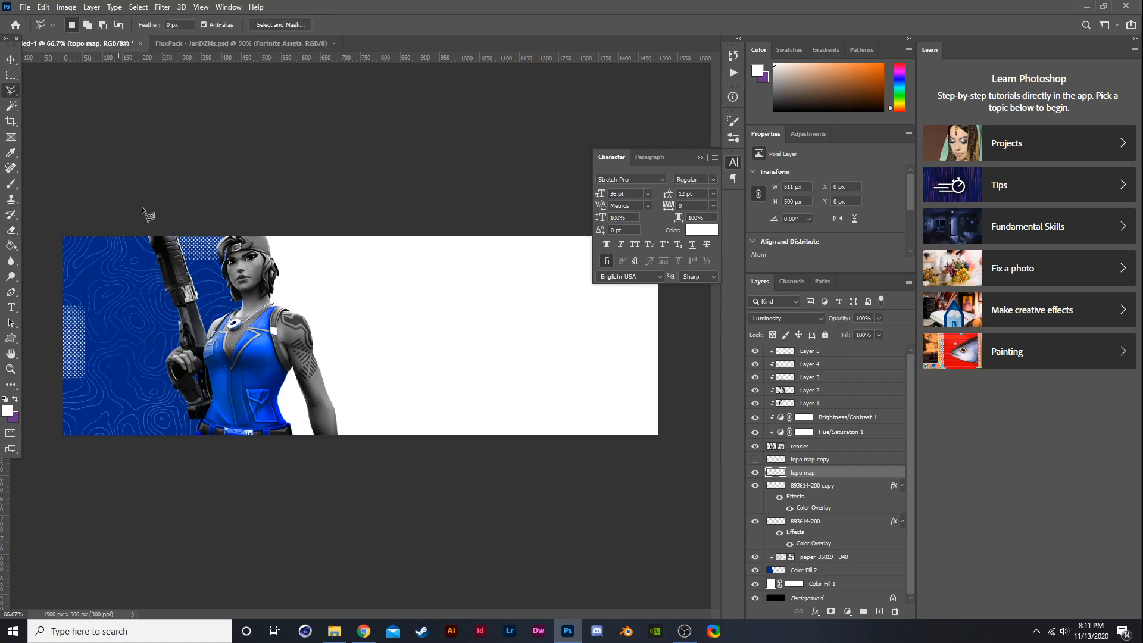
left_click(203, 352)
left_click(159, 221)
left_click(50, 222)
left_click(53, 344)
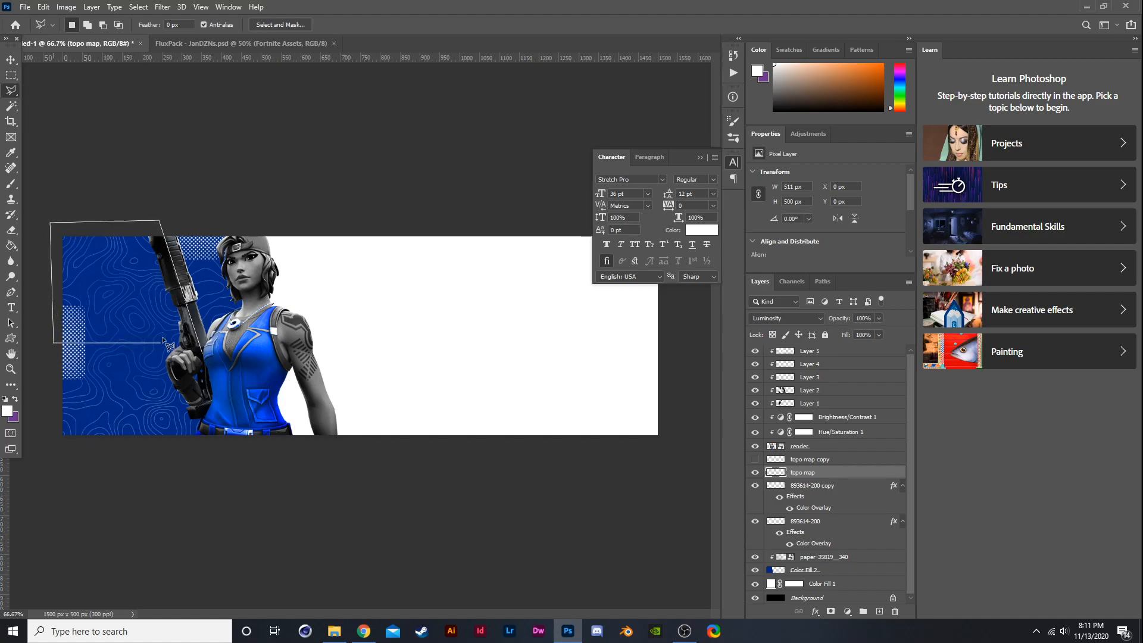
left_click(203, 353)
key("Delete")
key("ctrl+d")
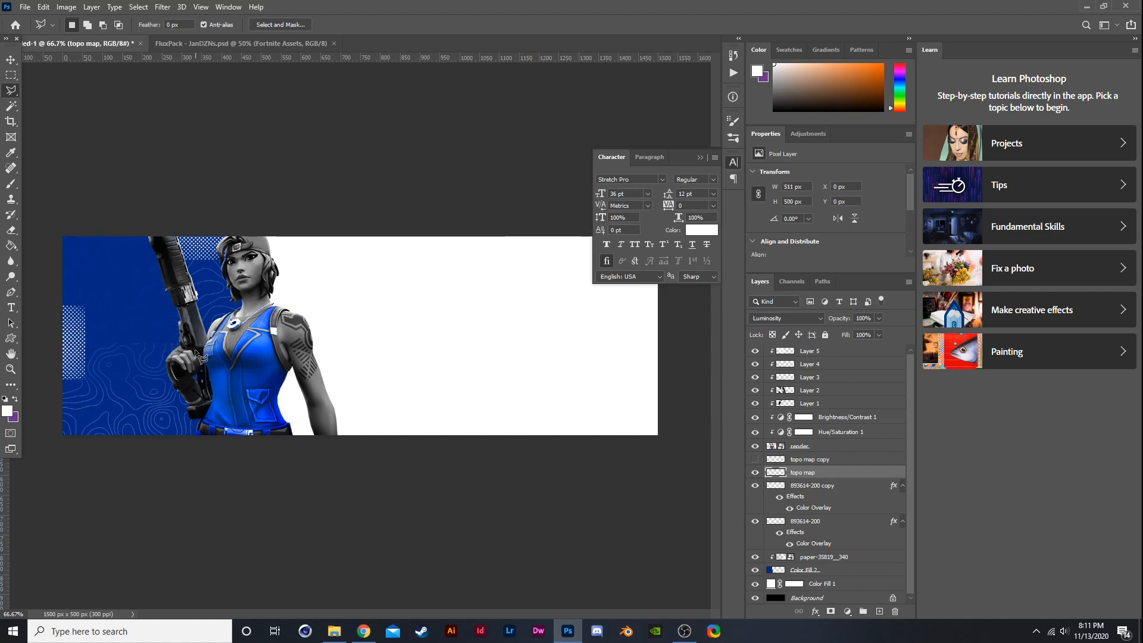
key("ctrl+plus")
key("ctrl+minus")
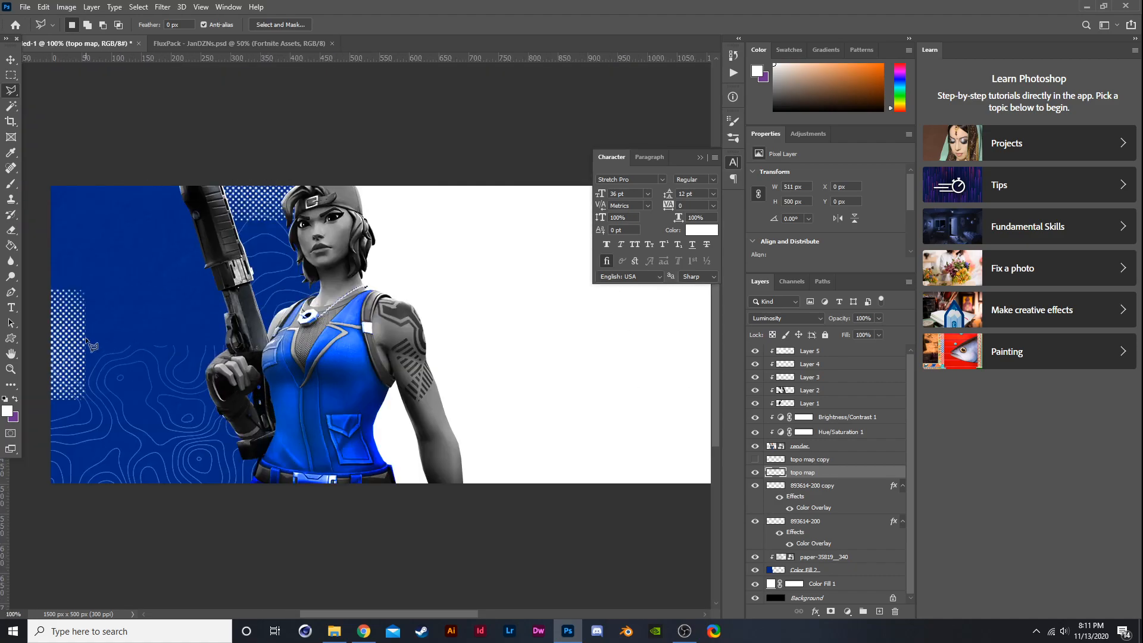
left_click(149, 329)
left_click(149, 465)
left_click(226, 465)
left_click(226, 351)
left_click(149, 329)
key("ctrl+d")
- Delete the topo map pattern from a strip along the left edge around the halftone block
left_click(47, 352)
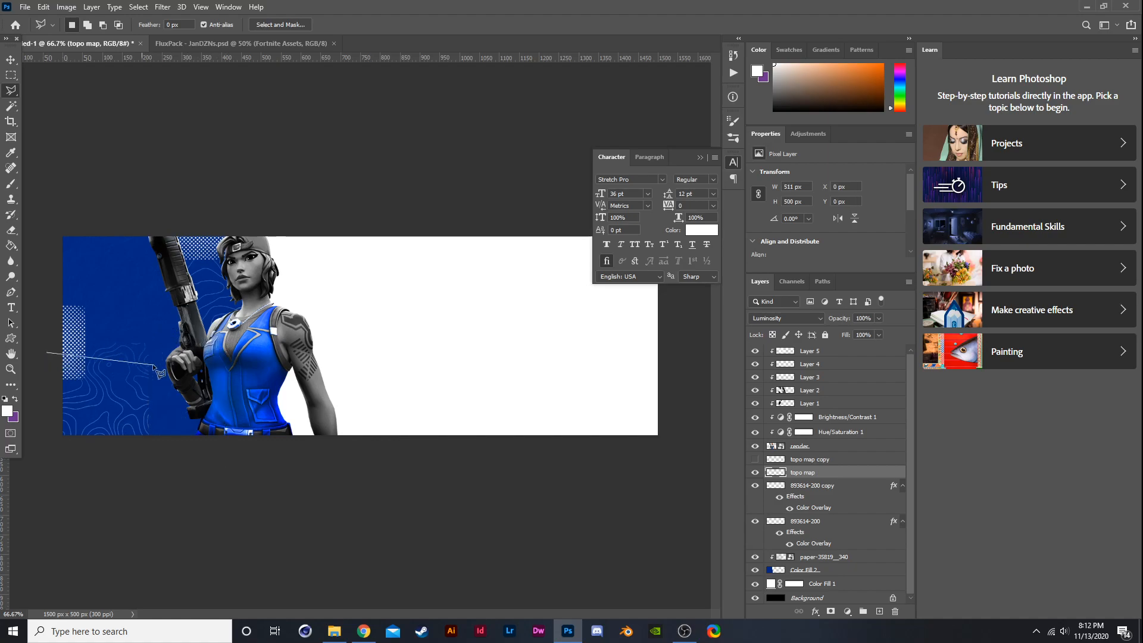
left_click(55, 365)
left_click(156, 365)
left_click(156, 315)
left_click(47, 305)
left_click(47, 352)
key("Delete")
key("ctrl+d")
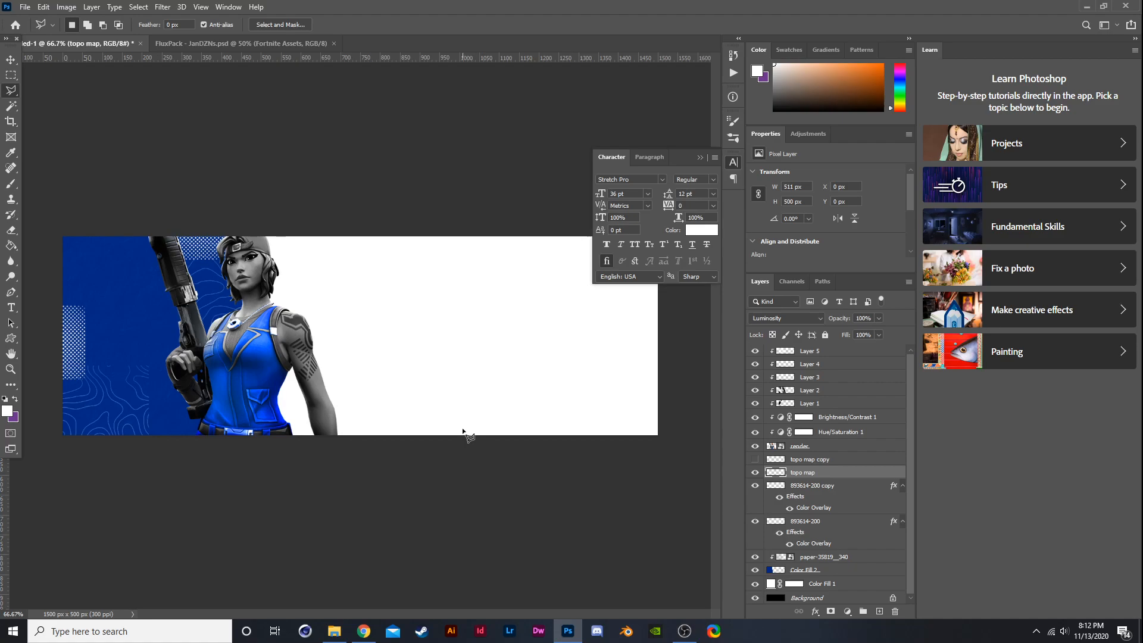
- Delete the topo map pattern from the banner's lower-left corner
left_click(51, 417)
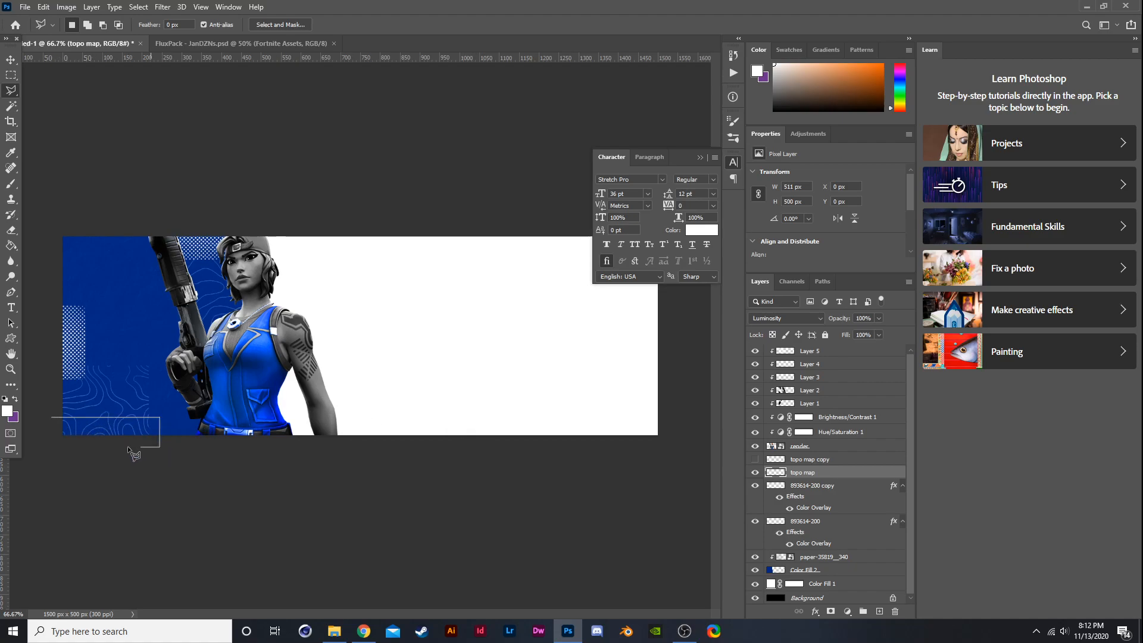
left_click(51, 417)
key("Delete")
key("ctrl+d")
- Show the topo map copy and delete its pattern across the left area, keeping a small patch near the top-left
left_click(755, 459)
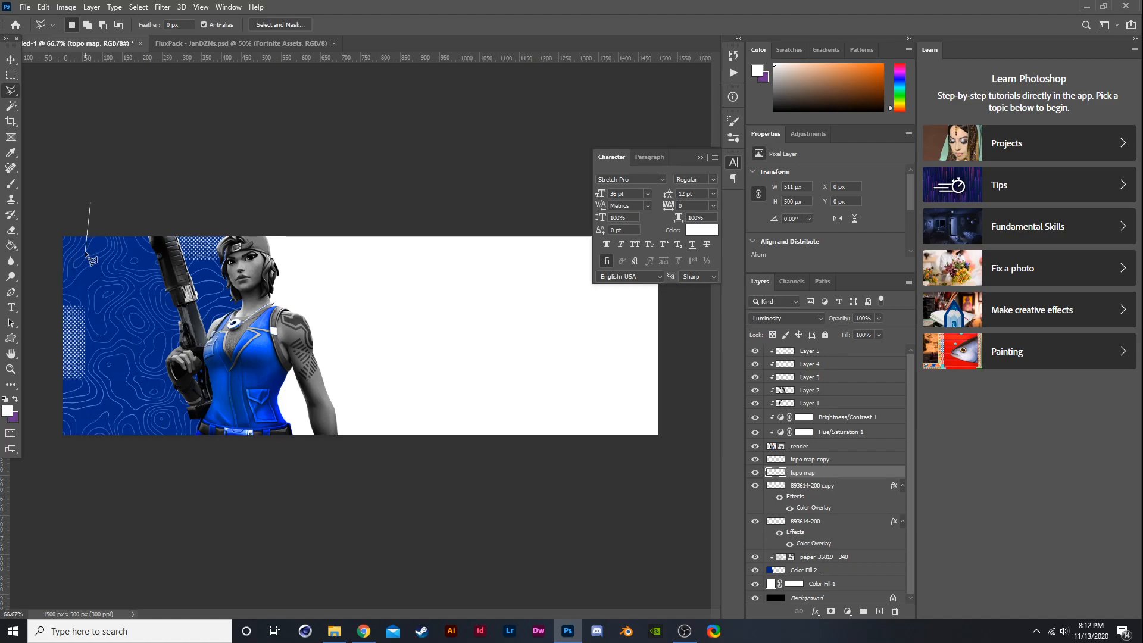
left_click(72, 226)
left_click(72, 313)
left_click(119, 313)
left_click(118, 211)
left_click(306, 192)
left_click(306, 477)
left_click(46, 488)
left_click(44, 317)
left_click(58, 194)
left_click(97, 201)
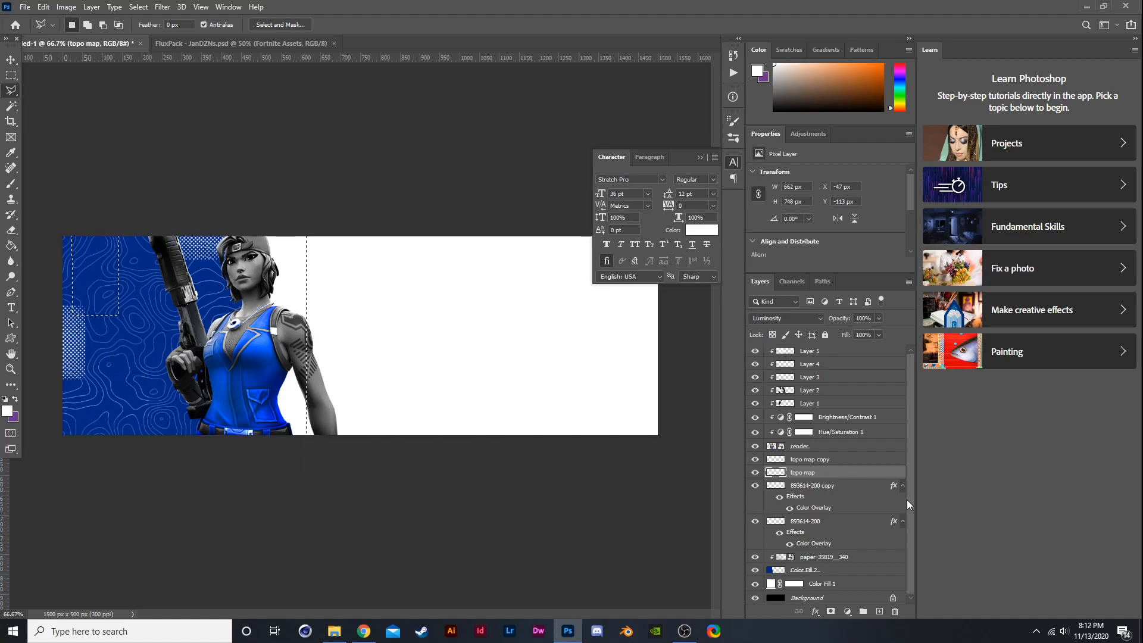
left_click(827, 460)
key("Delete")
key("ctrl+d")
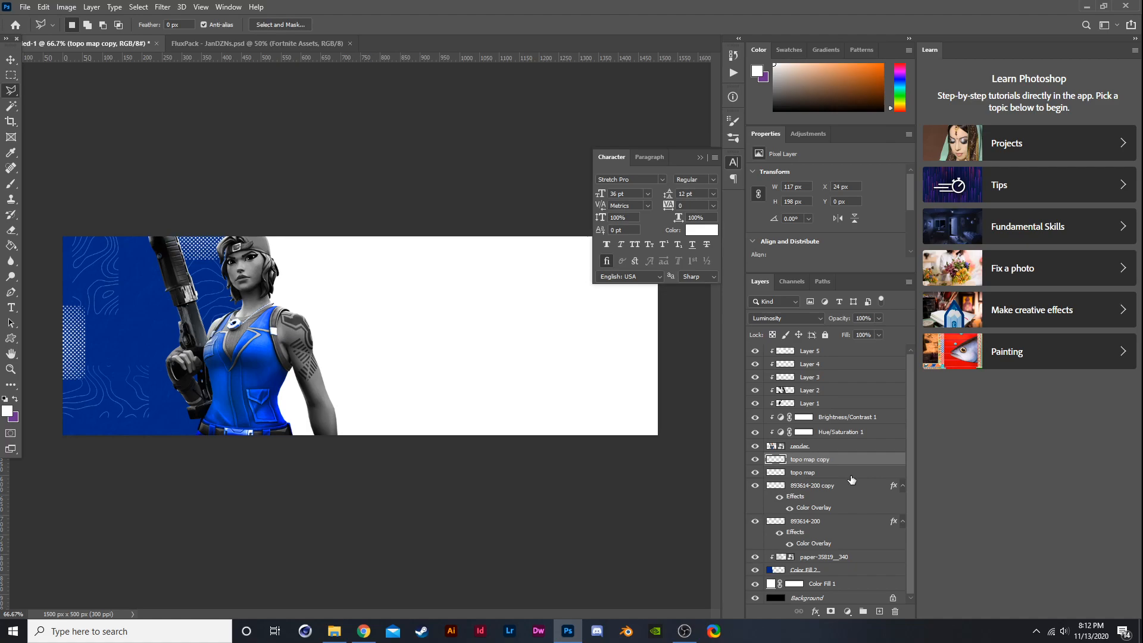
left_click(755, 485)
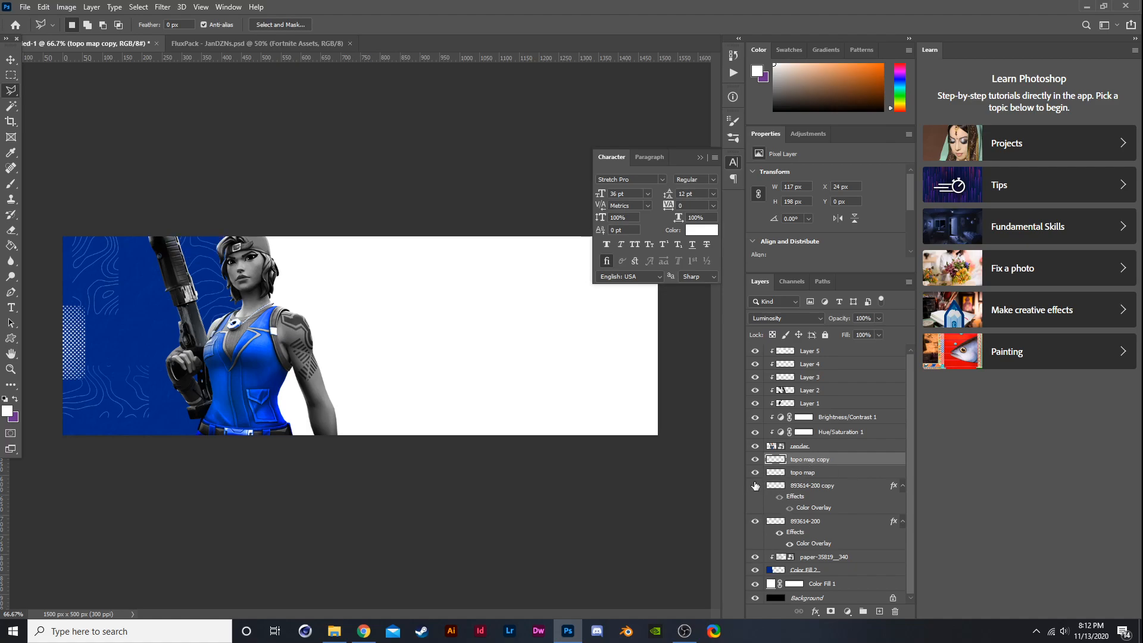
left_click(755, 485)
left_click(767, 488)
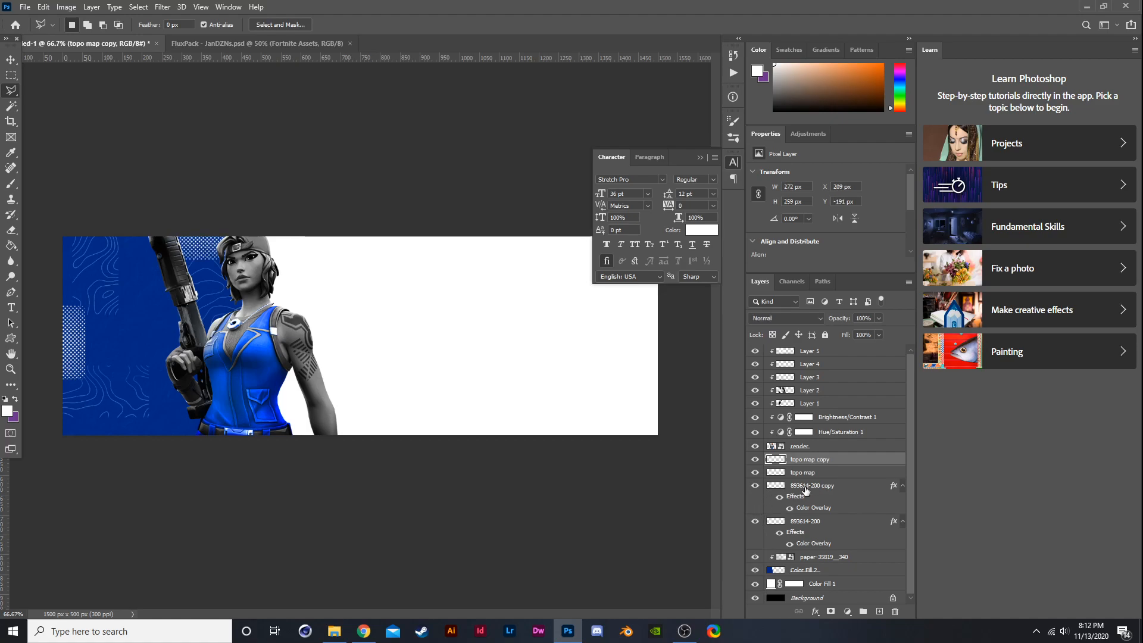
left_click(775, 472)
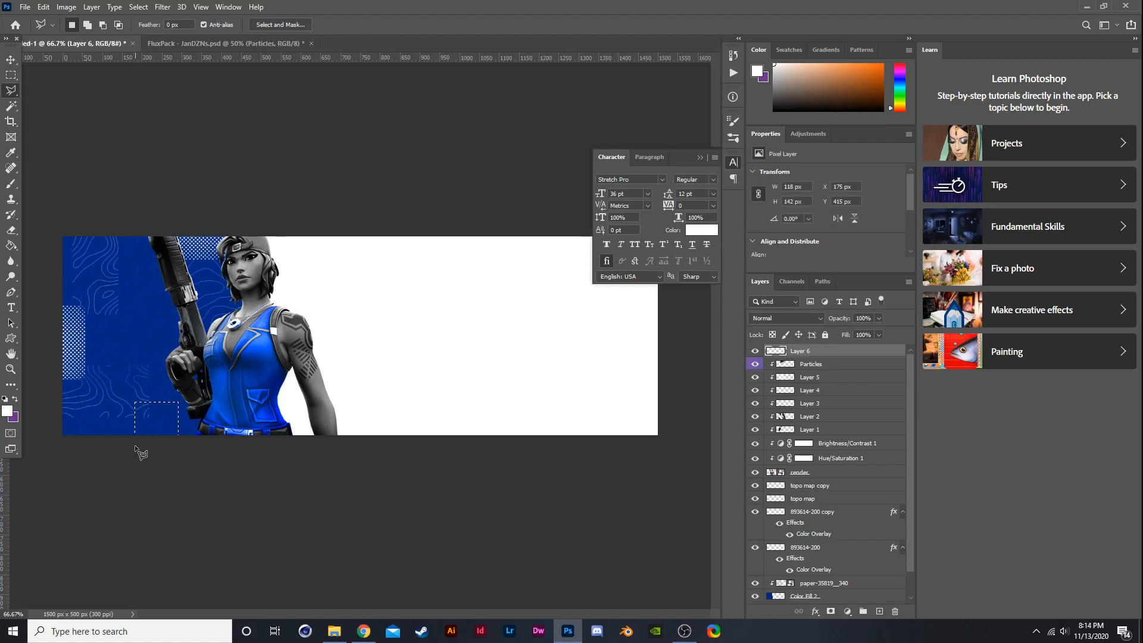
- Paint the lower-left rectangular selection solid white with a Hard Round brush
left_click(11, 188)
left_click(85, 24)
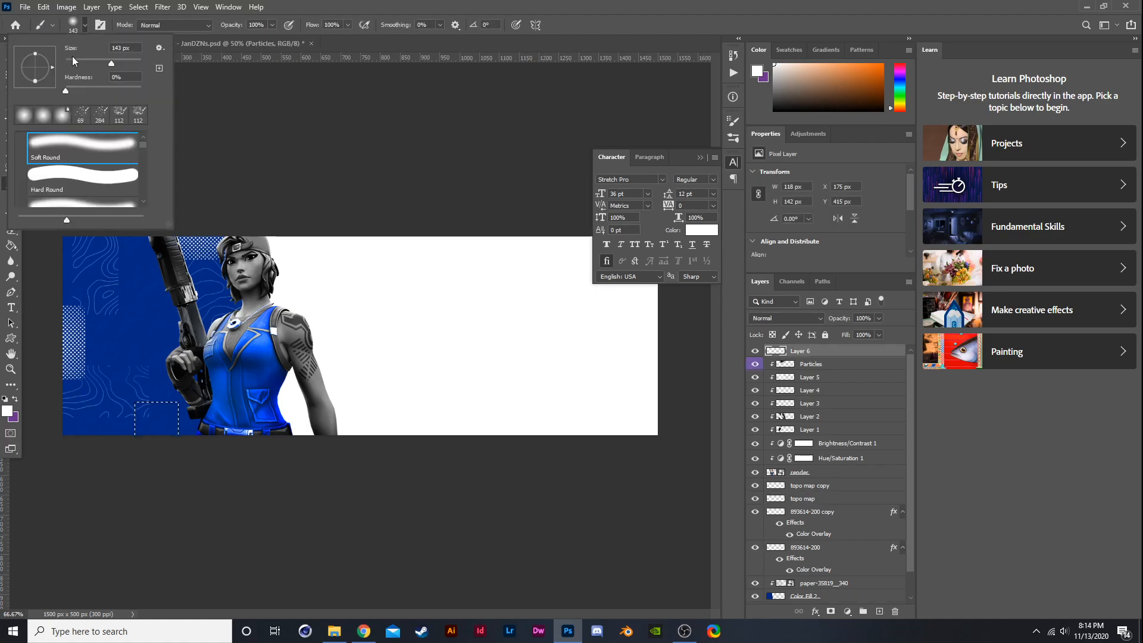
left_click(89, 176)
mouse_move(152, 351)
left_mouse_down()
mouse_move(166, 401)
mouse_move(113, 505)
left_mouse_up()
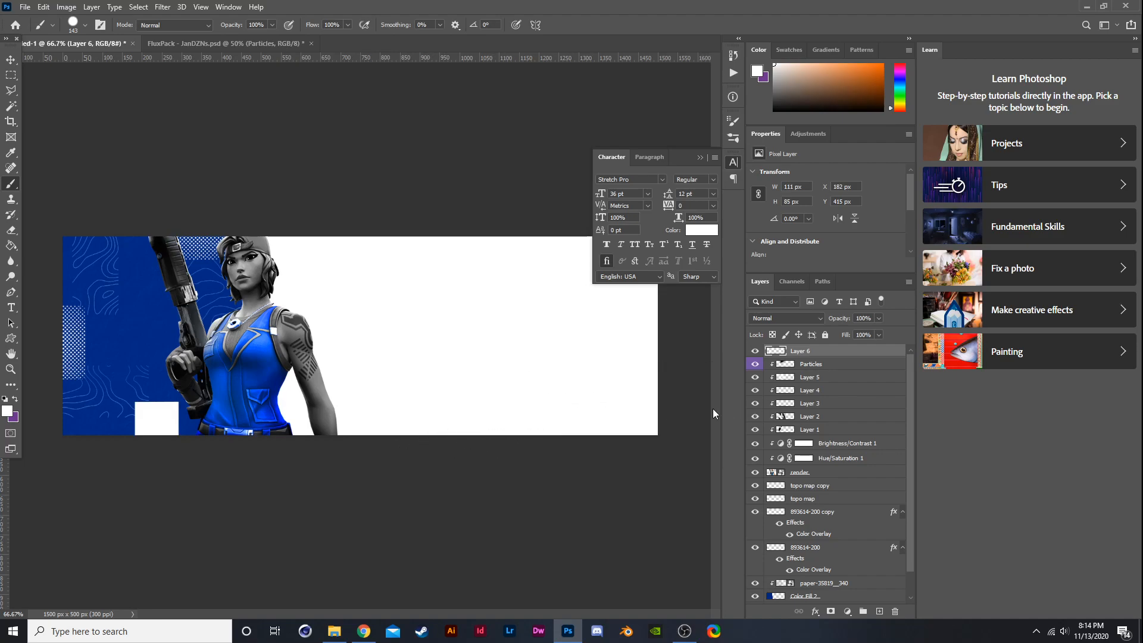
- Add a new layer and fill a thin polygonal white bar along the banner's top-left edge
left_click(879, 611)
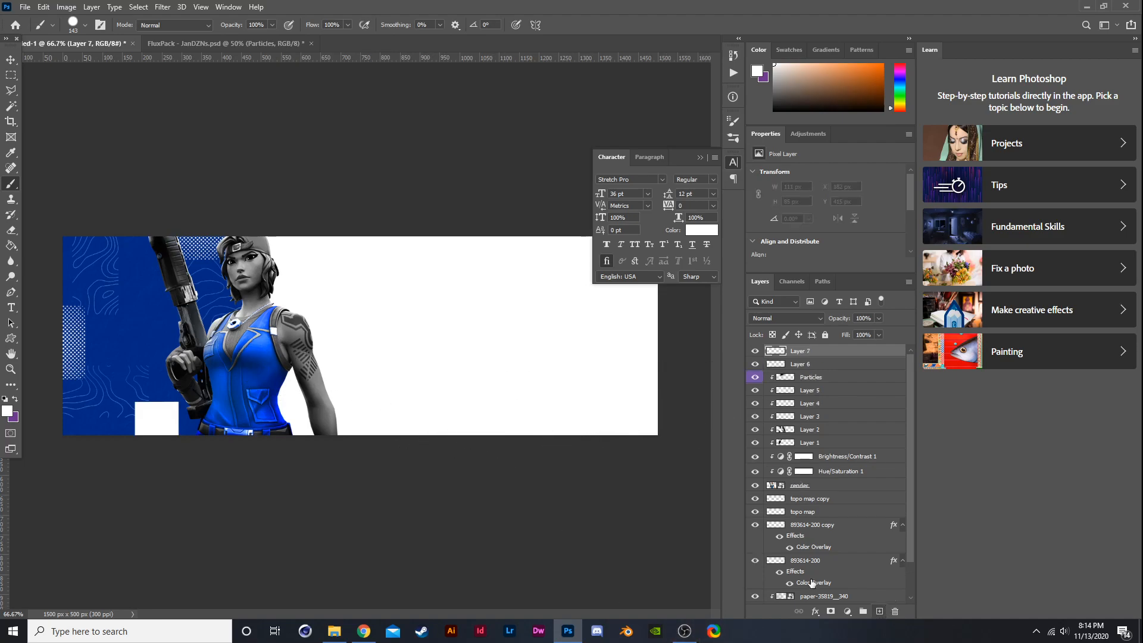
key("l")
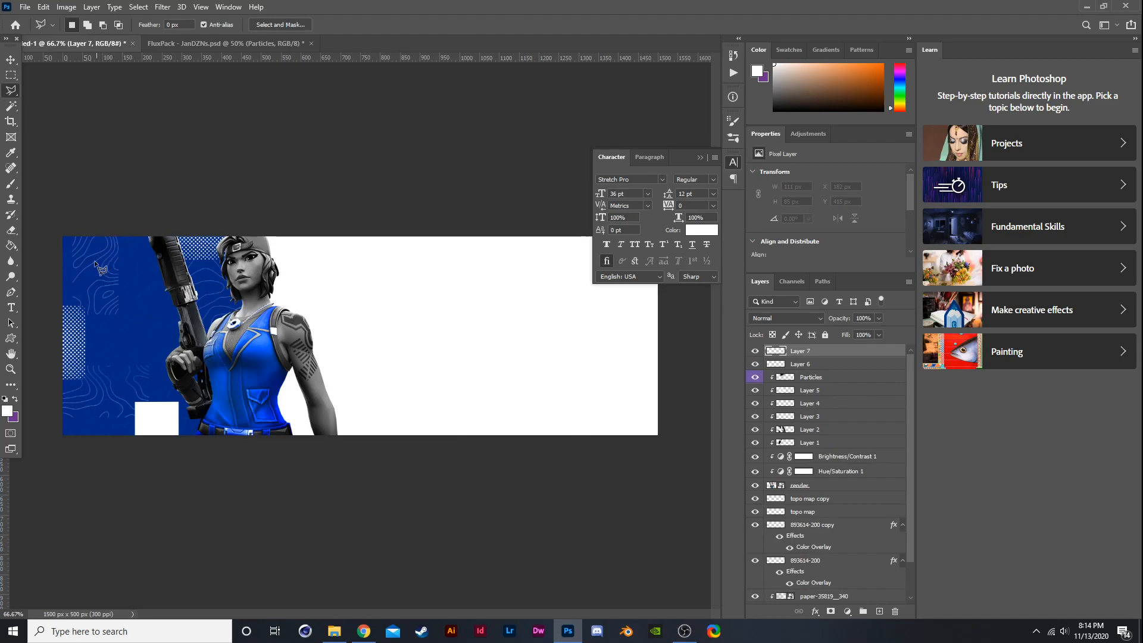
left_click(51, 252)
left_click(140, 253)
left_click(140, 262)
left_click(51, 263)
left_click(52, 252)
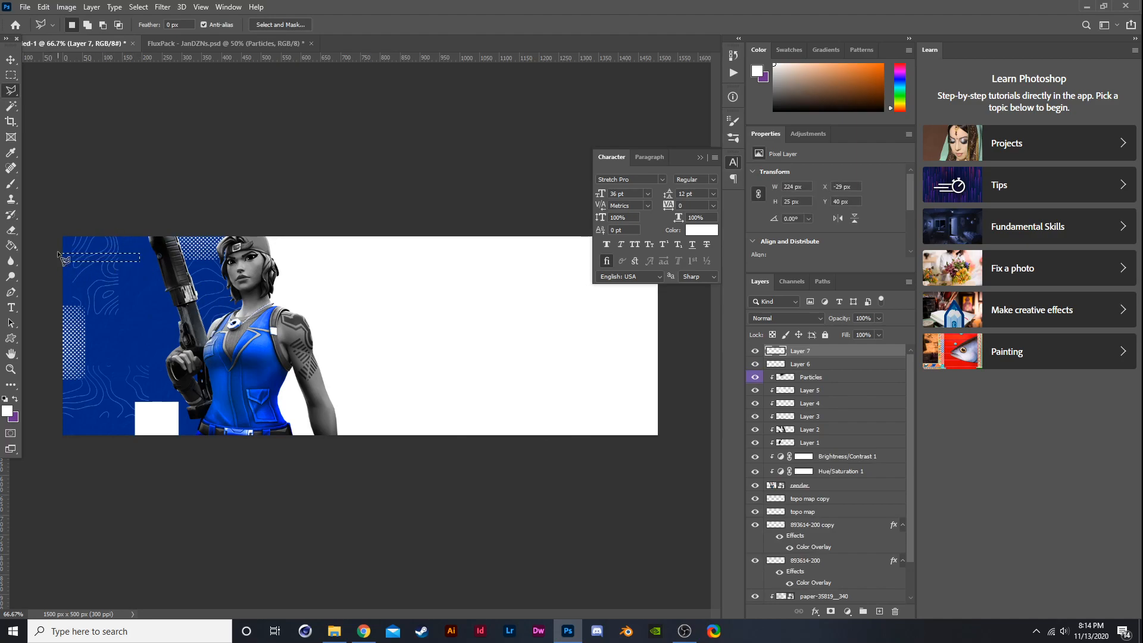
key("b")
key("alt+BackSpace")
key("ctrl+d")
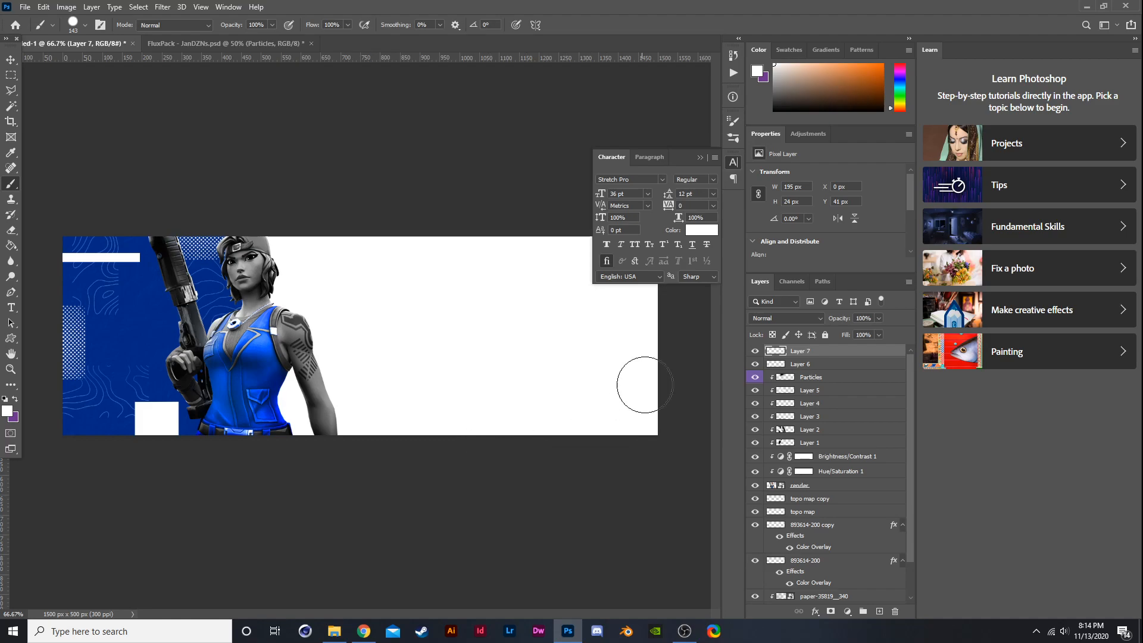
- Narrow the white lower-left square to about 65 px wide with Free Transform
left_click(812, 364)
key("ctrl+t")
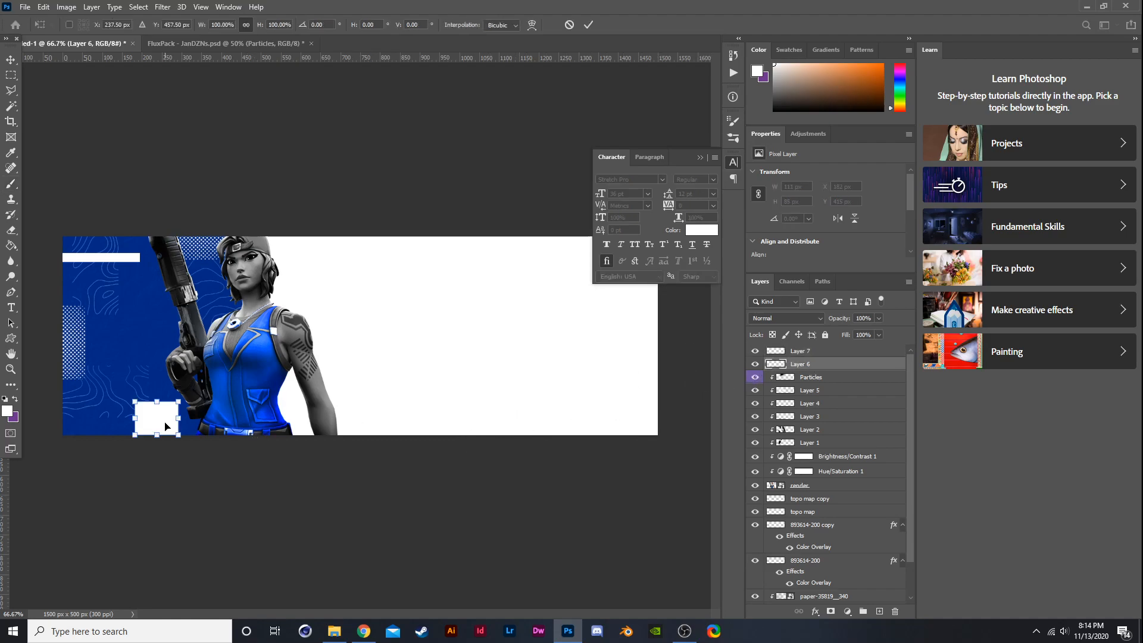
left_click_drag(181, 420, 161, 421)
key("Return")
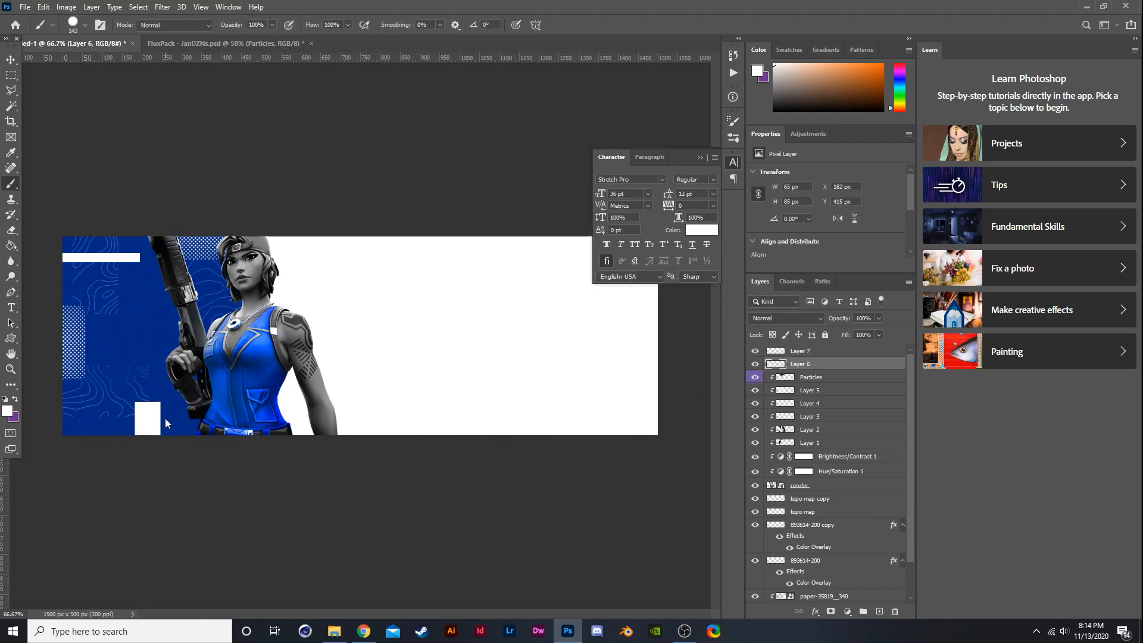
scroll(183, 402, "down", 2)
scroll(164, 237, "up", 2)
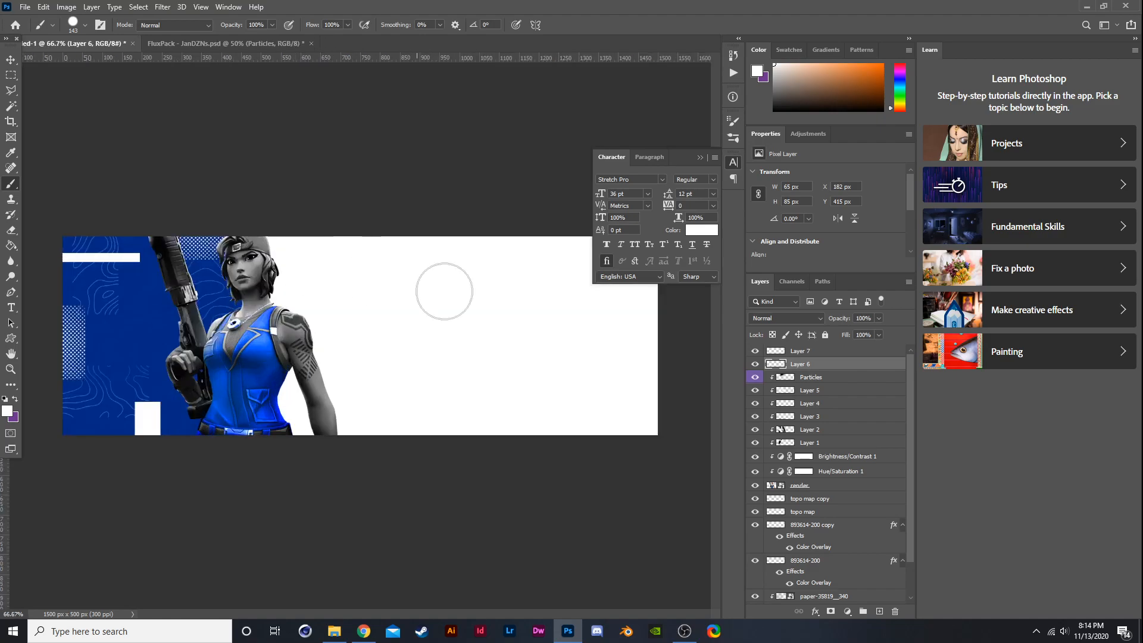
left_click(775, 320)
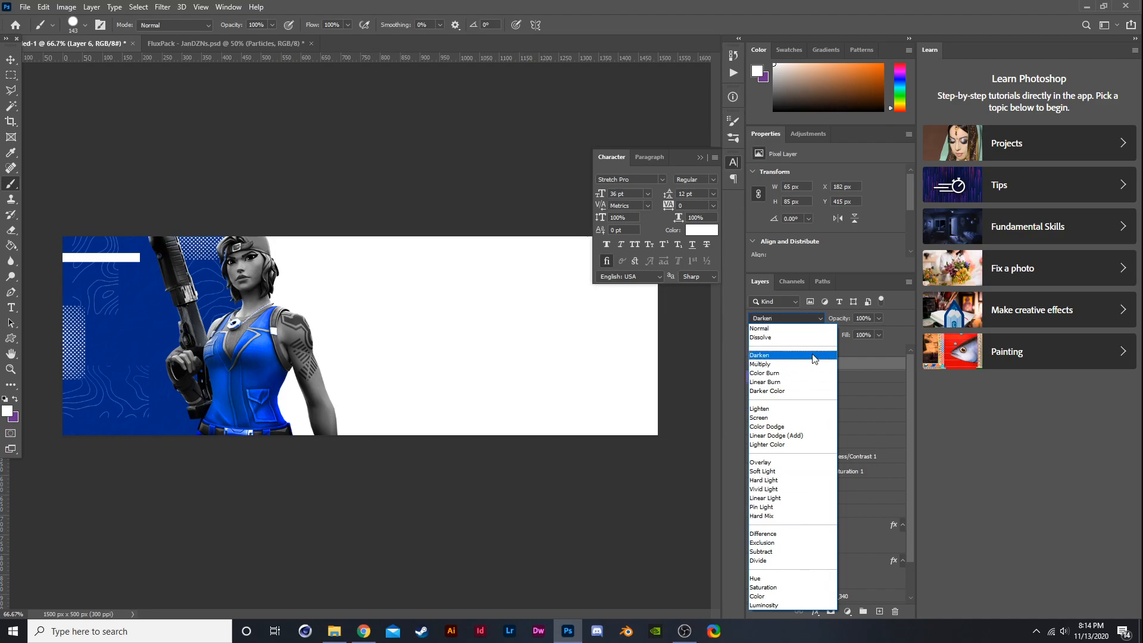
left_click(803, 329)
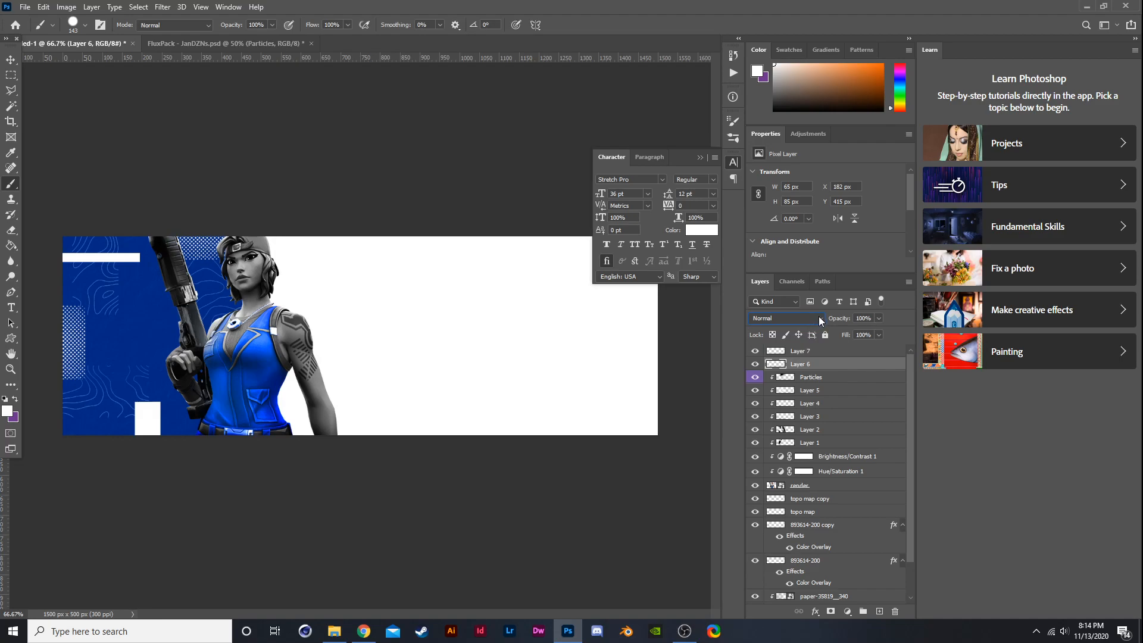
- Apply a Color Overlay with colour #032a83 to the white square's layer
left_click(755, 363)
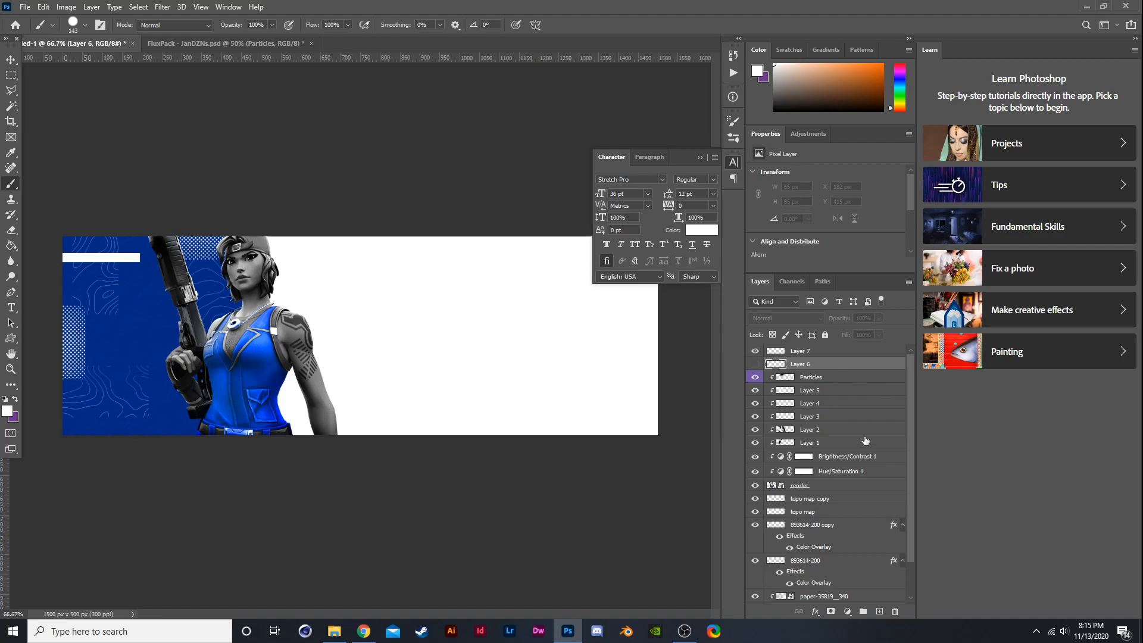
left_click(755, 364)
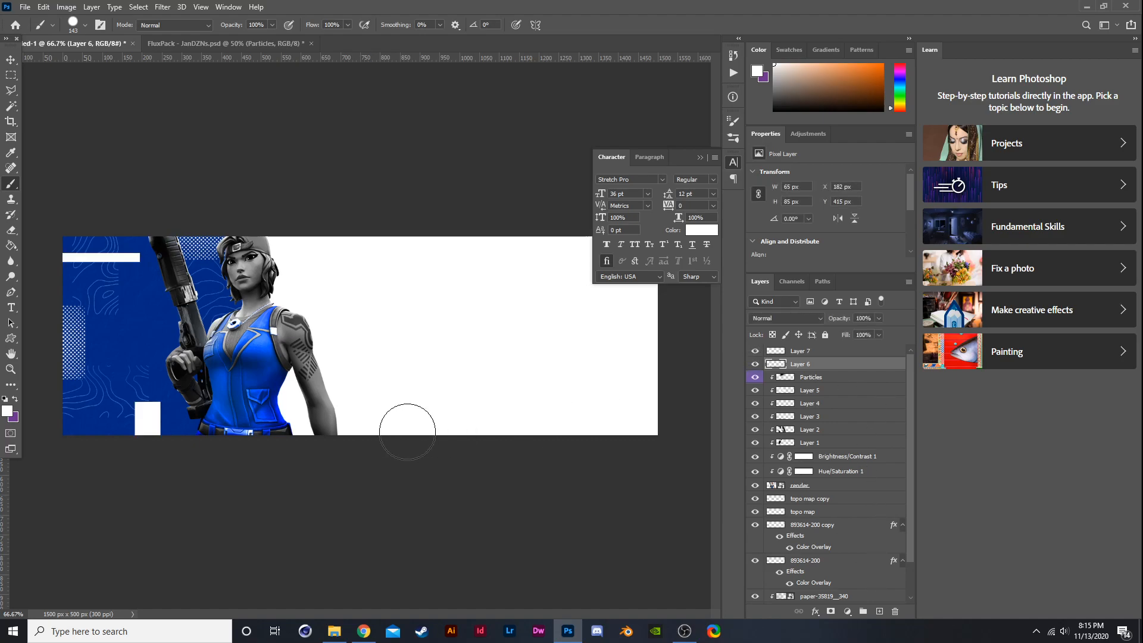
right_click(801, 362)
left_click(827, 132)
left_click(593, 350)
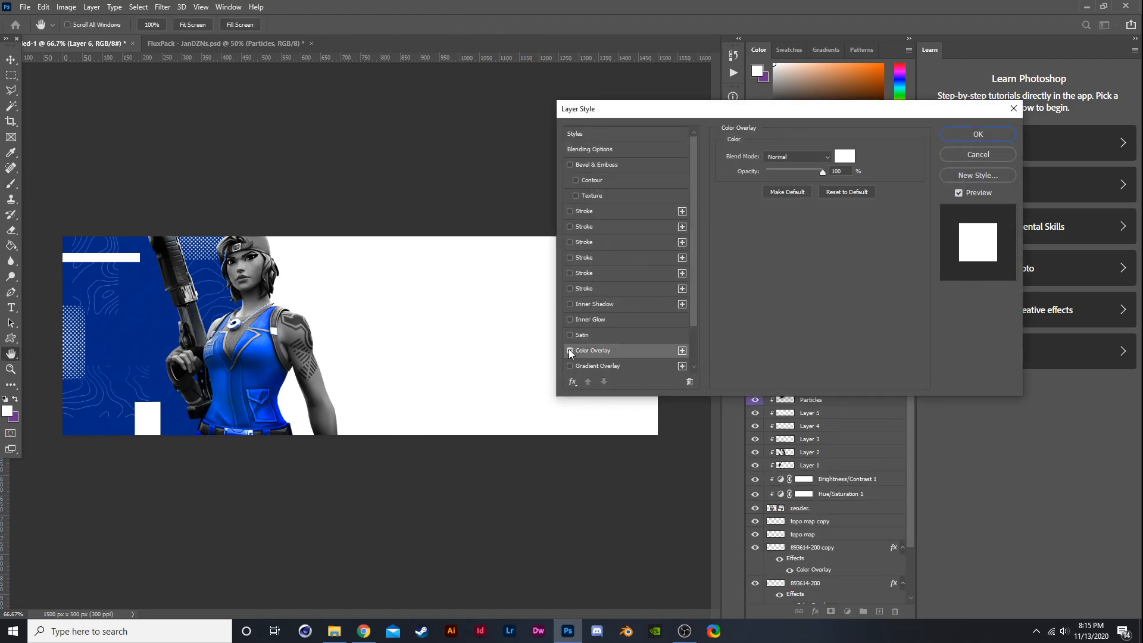
left_click(842, 156)
type("032a63")
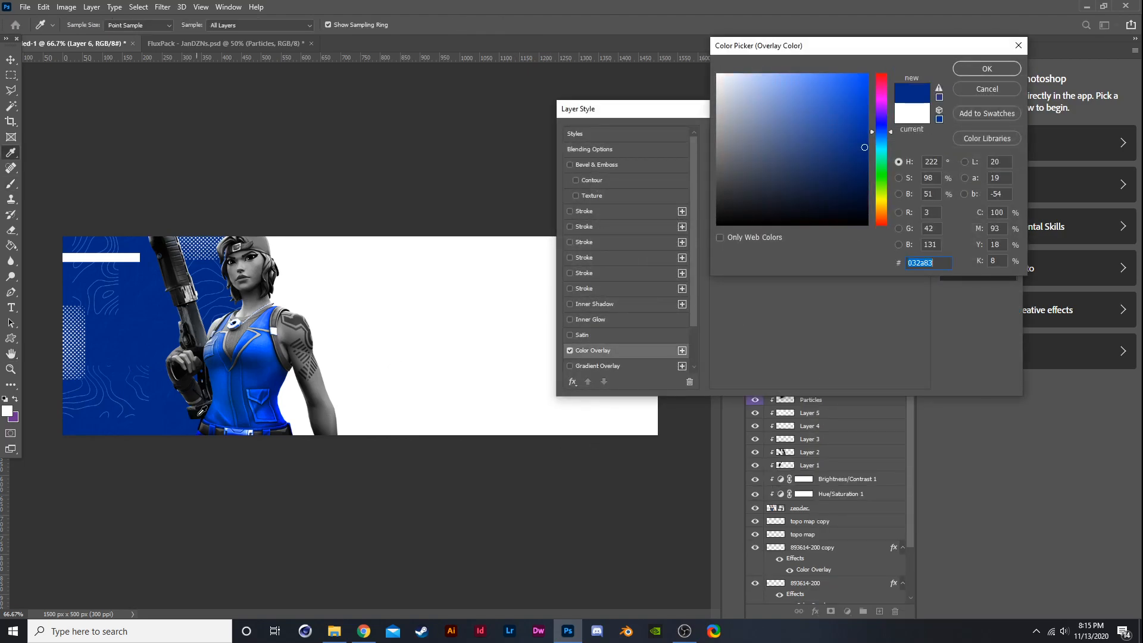
left_click(976, 74)
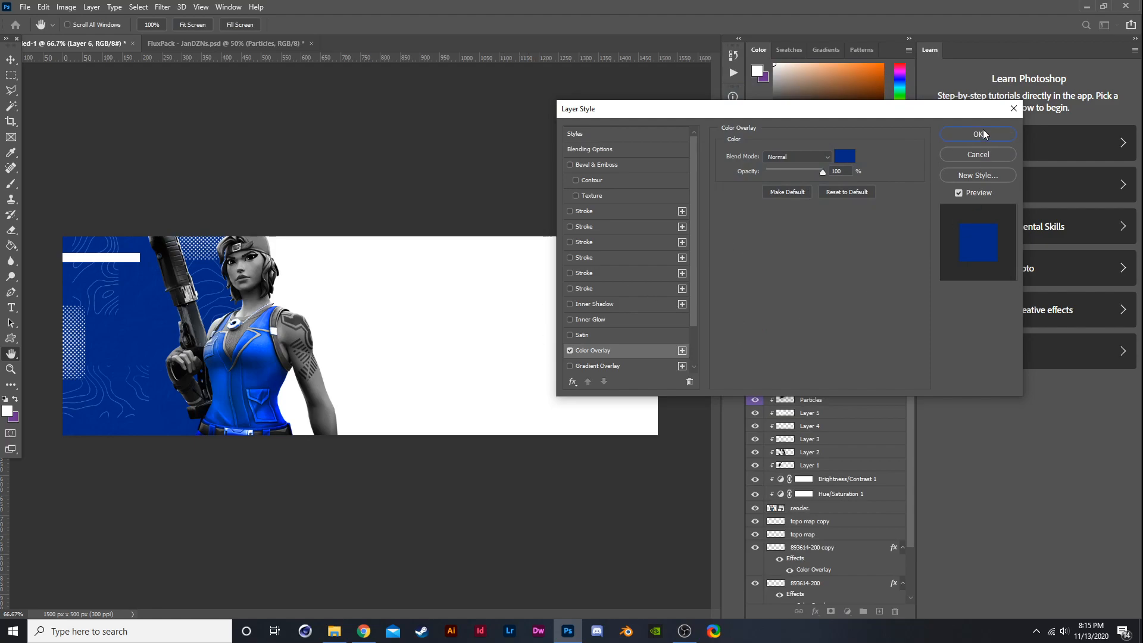
left_click(983, 134)
- Move the blue square to the banner's right edge at mid-height
key("ctrl+t")
left_click_drag(158, 417, 331, 293)
key("ctrl+z")
mouse_move(156, 424)
left_mouse_down()
mouse_move(460, 256)
mouse_move(647, 356)
mouse_move(577, 352)
left_mouse_up()
key("Return")
key("b")
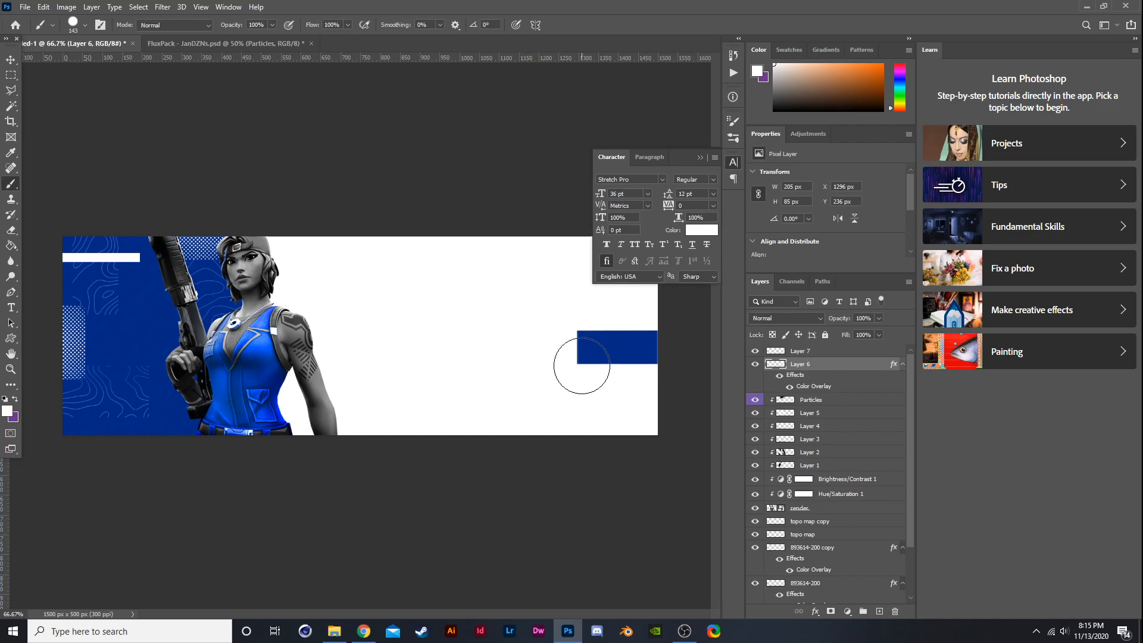
- Nudge the blue block a few pixels to the right in two transforms
key("ctrl+t")
key("Right")
key("Right")
key("Return")
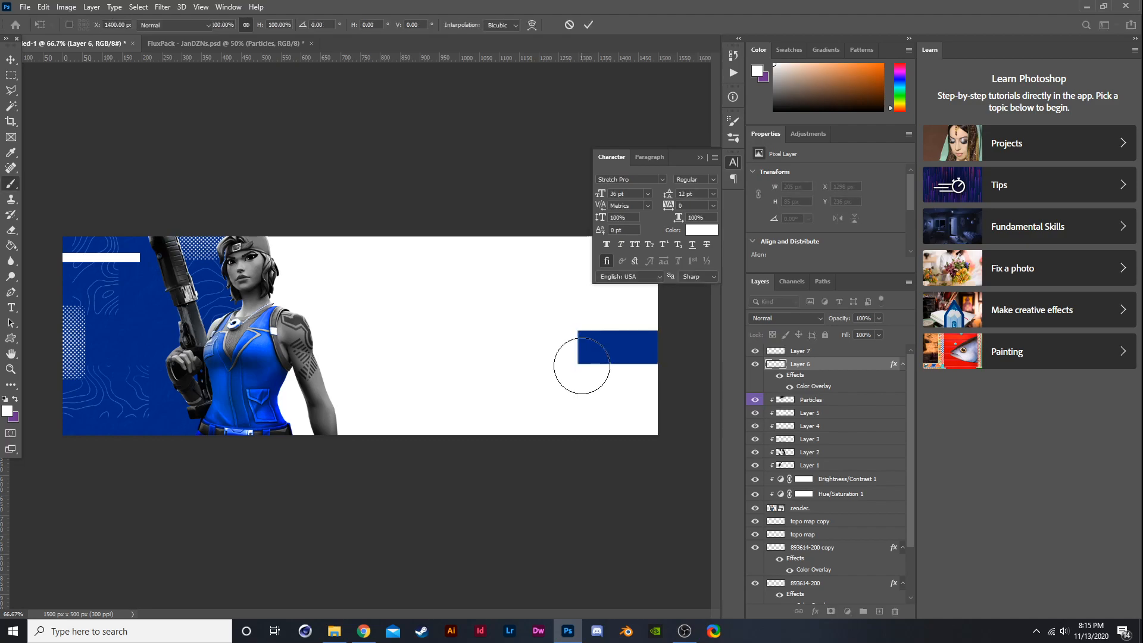
key("ctrl+t")
key("Right")
key("Right")
key("Return")
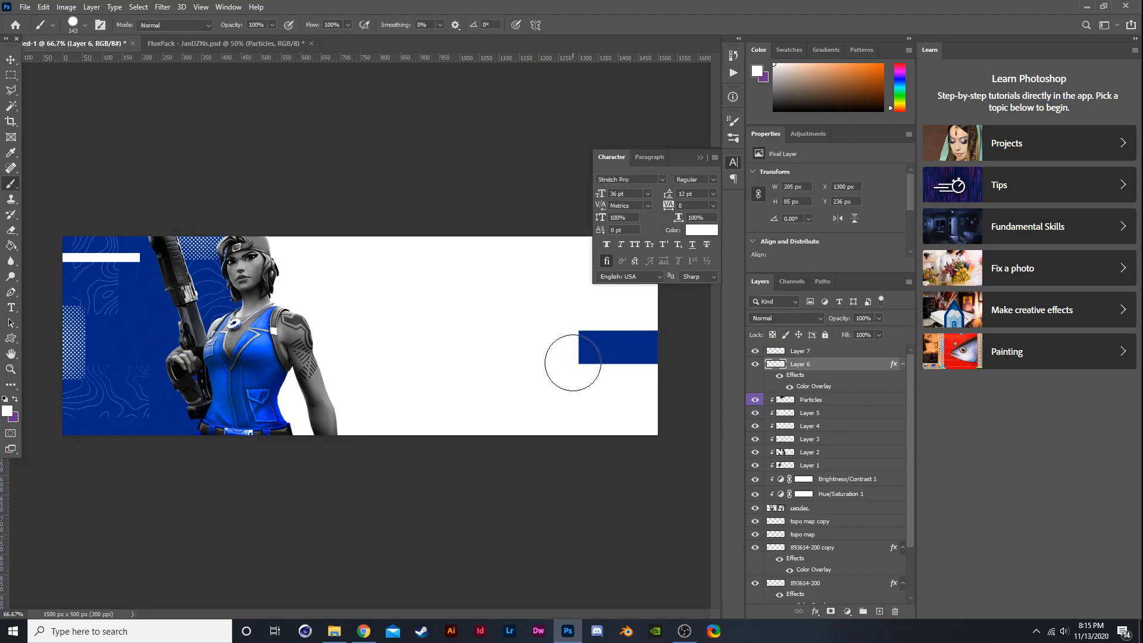
- Toggle the visibility of the topo map and halftone layers to compare their effect
scroll(622, 353, "up", 2)
scroll(626, 350, "down", 4)
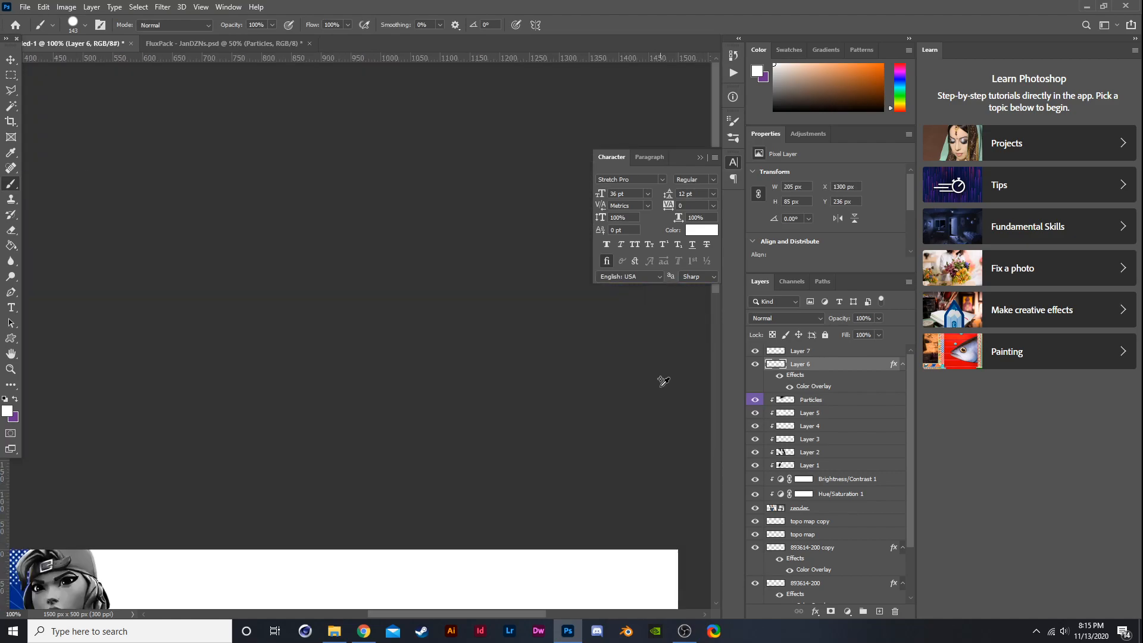
scroll(264, 366, "up", 1)
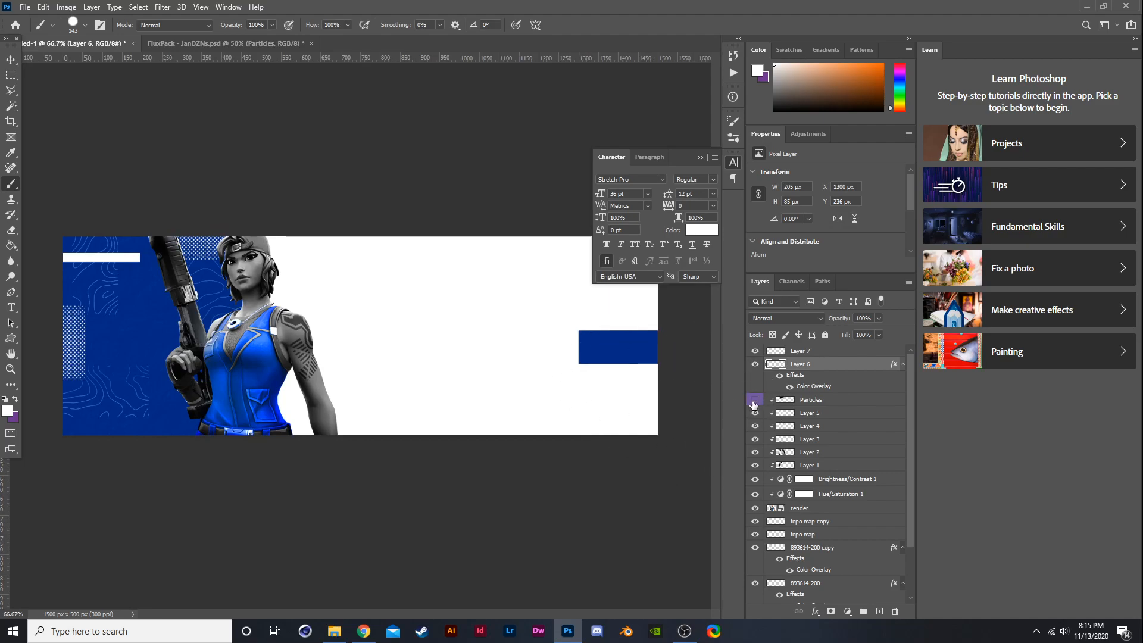
scroll(759, 467, "down", 2)
left_click(755, 508)
left_click(755, 510)
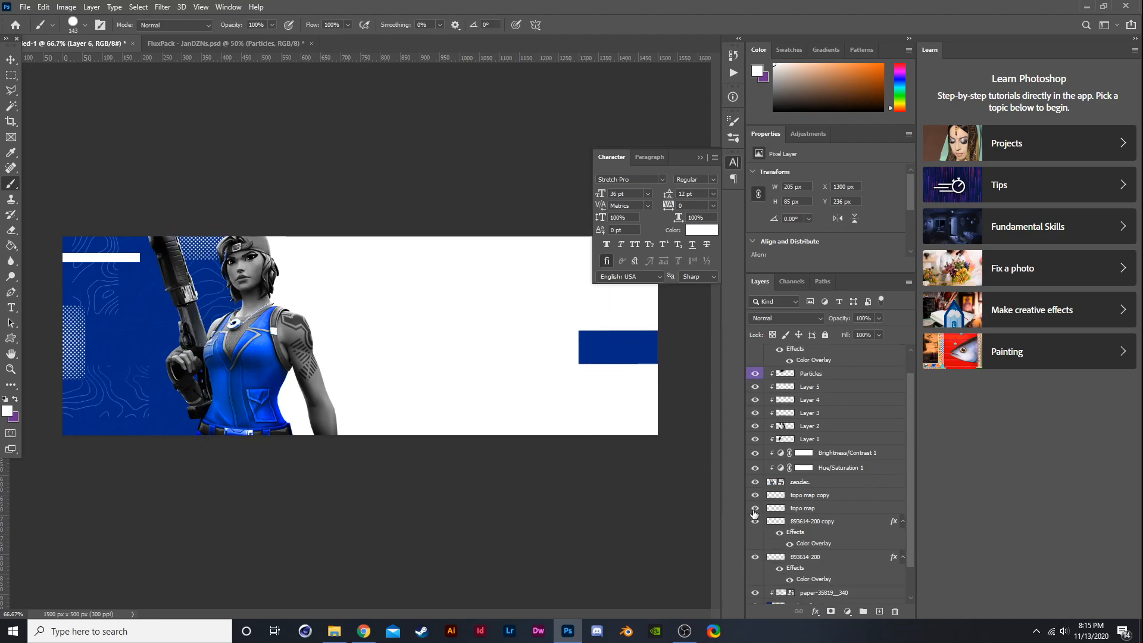
left_click(754, 509)
left_click(755, 556)
left_click(754, 556)
left_click(755, 521)
left_click(803, 527)
left_click(755, 522)
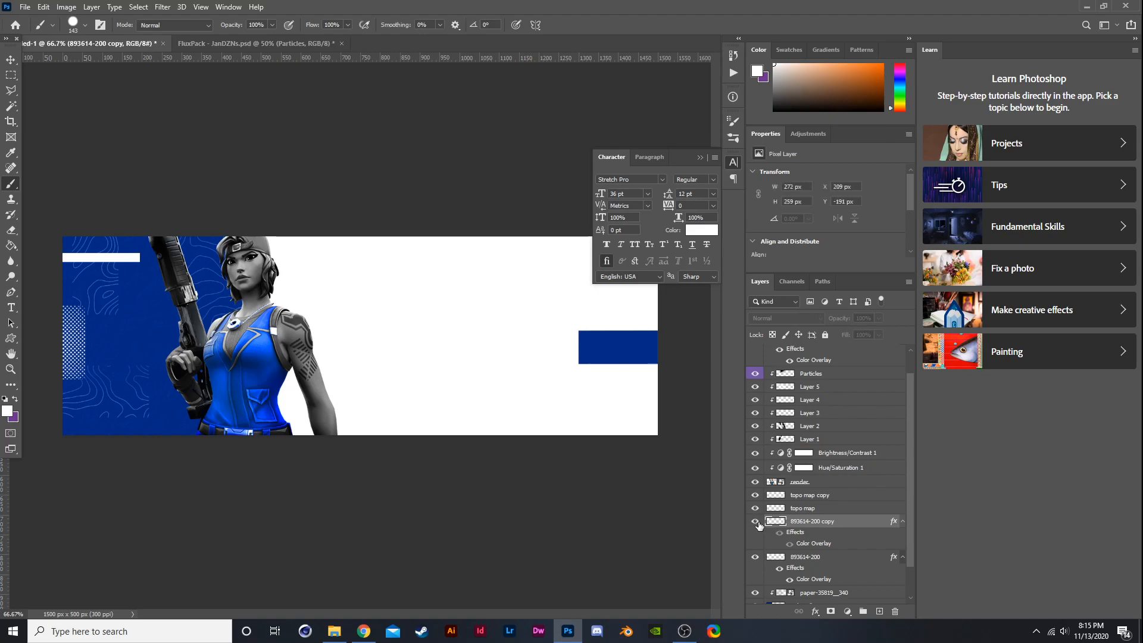
- Move the halftone copy layer up slightly with Free Transform
key("ctrl+t")
left_click_drag(205, 208, 205, 197)
key("Return")
key("b")
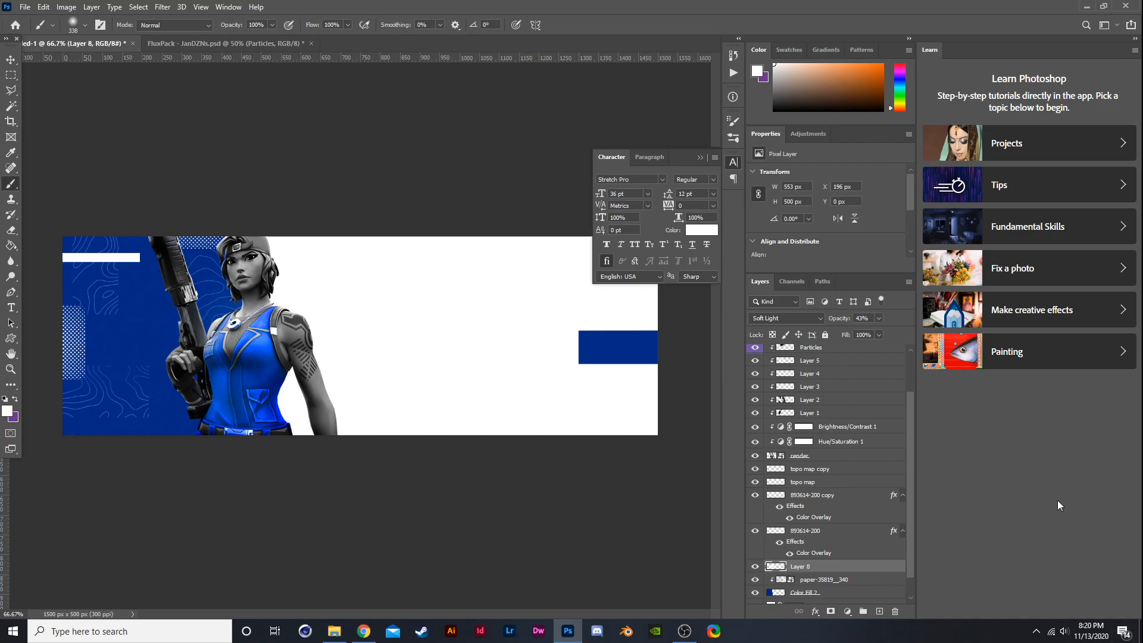
- Create a new layer above the topo map copy and type the text CLIX in the banner's upper middle
scroll(860, 473, "up", 3)
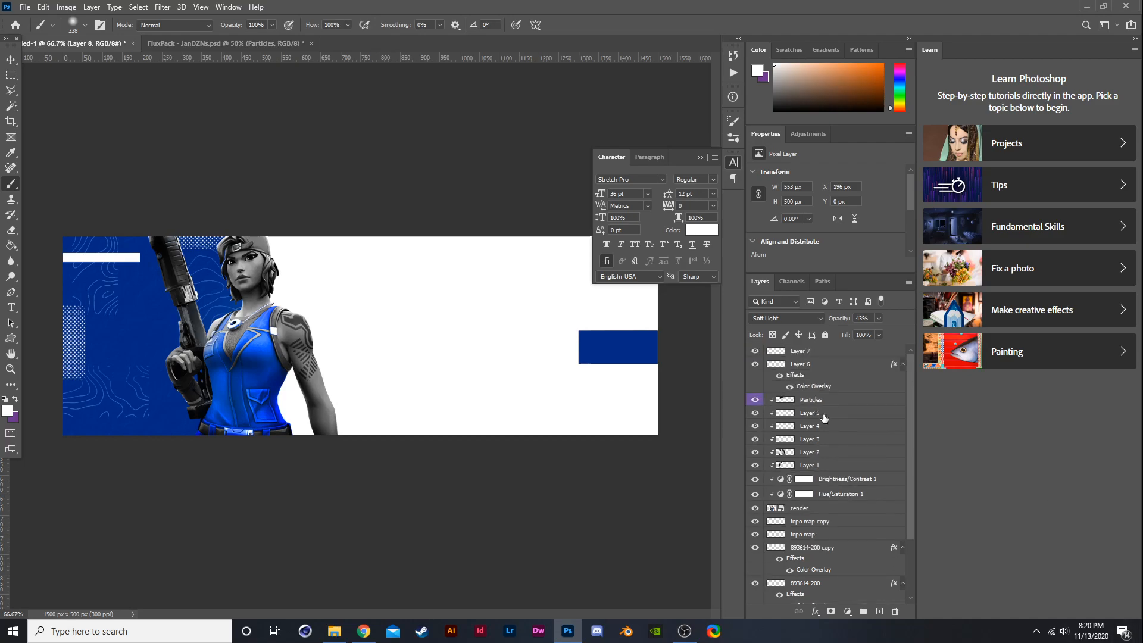
left_click(805, 522)
left_click(880, 611)
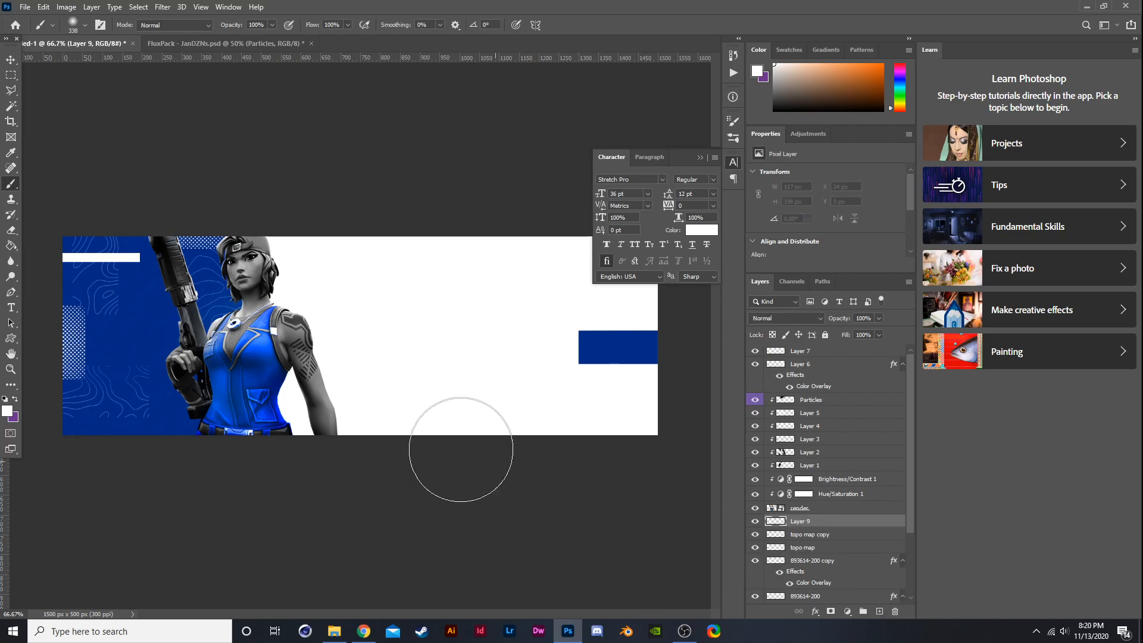
left_click(11, 307)
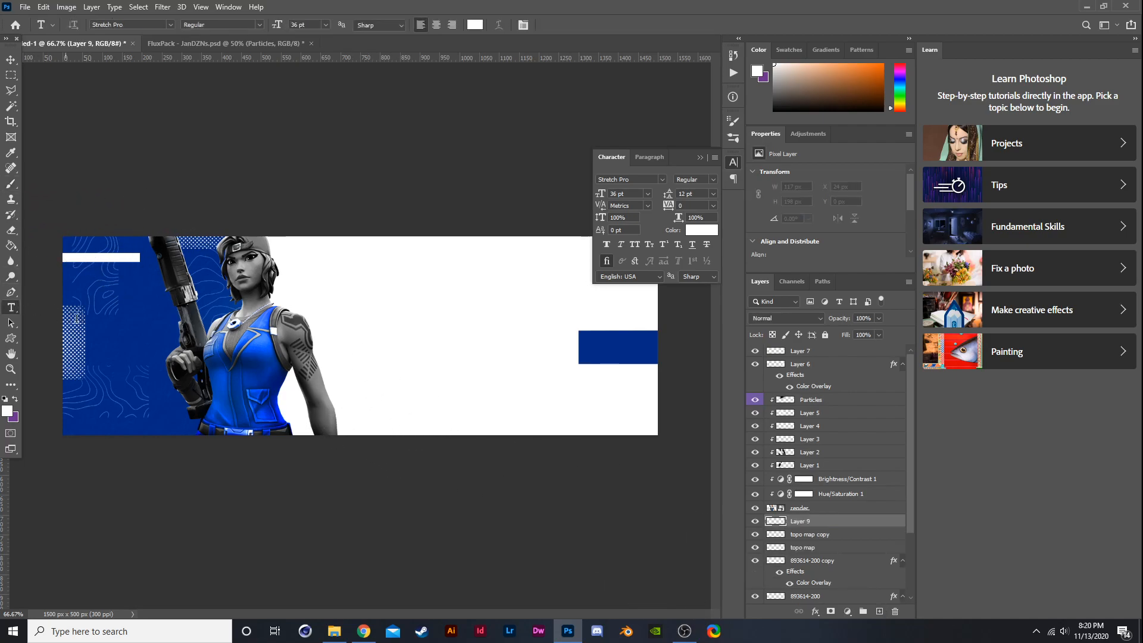
left_click(319, 299)
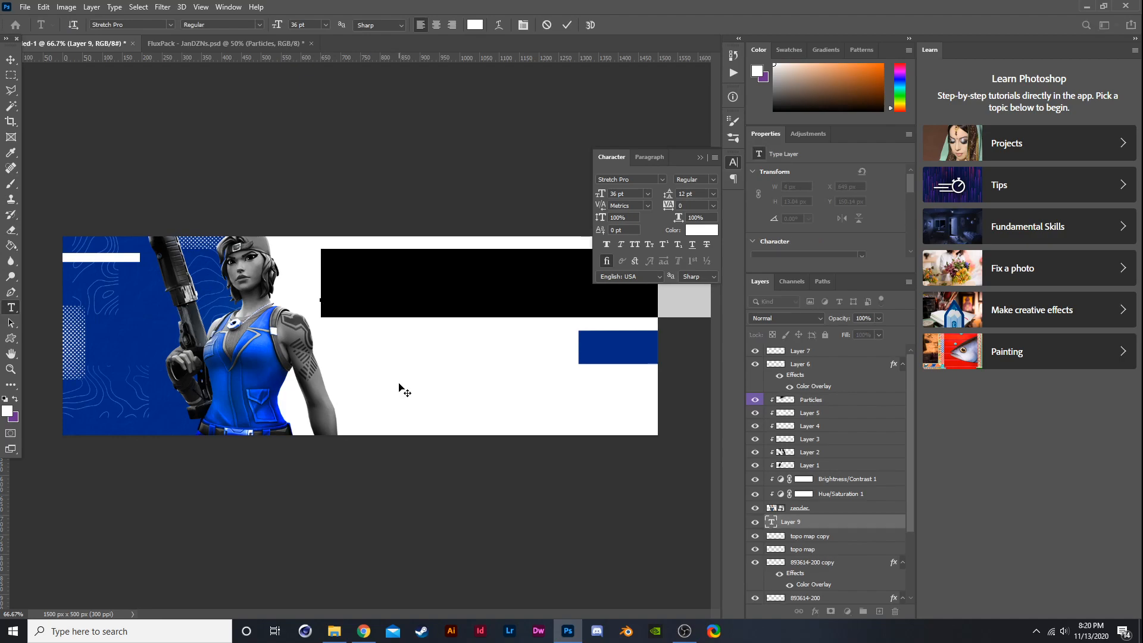
type("My ")
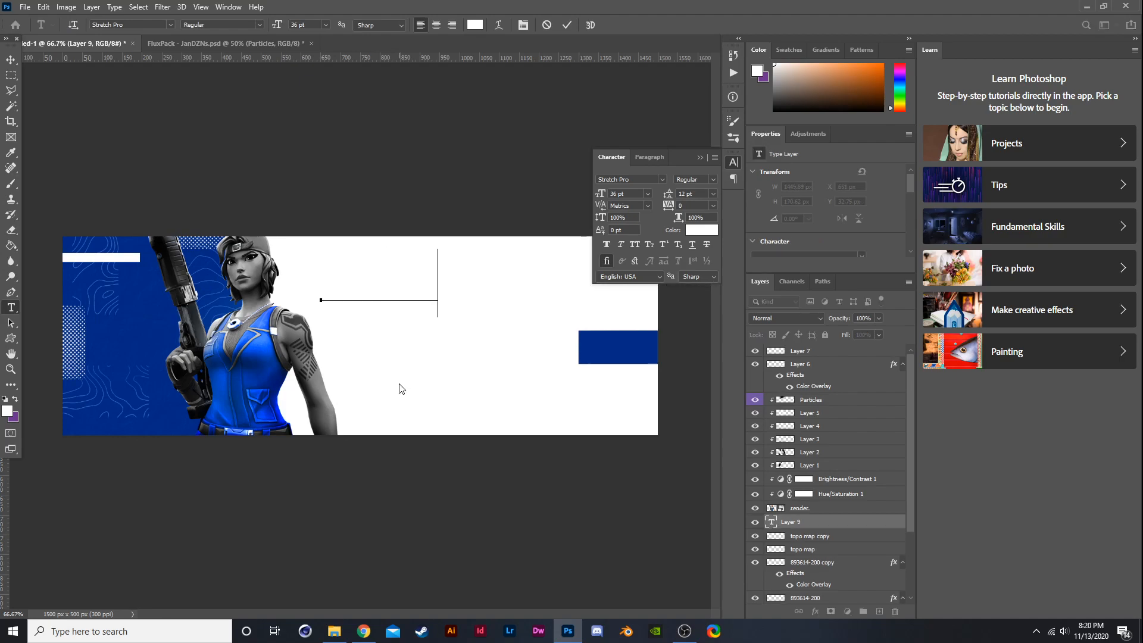
type("t")
- Select the CLIX text and set its colour to 000000
left_click_drag(521, 290, 227, 276)
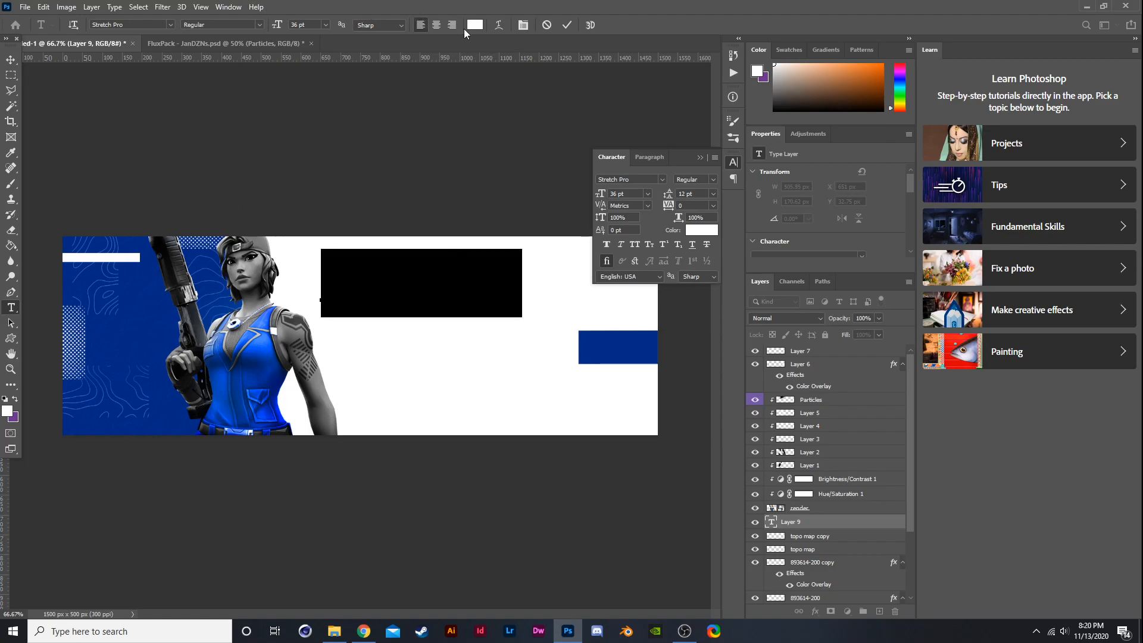
left_click(474, 25)
type("000000")
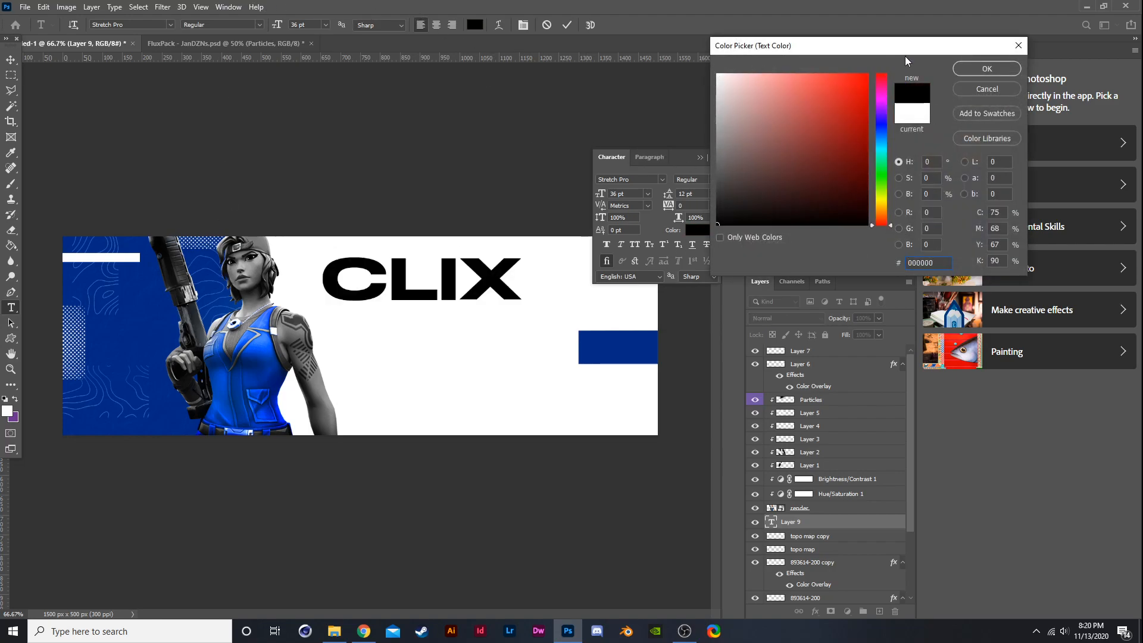
left_click(986, 69)
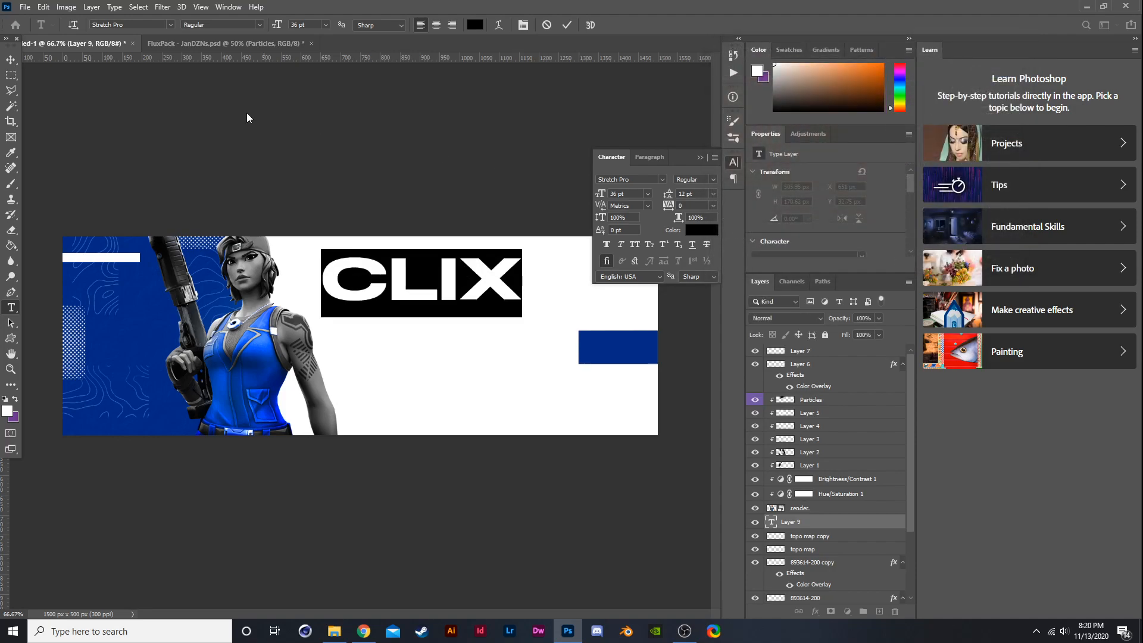
- Change the CLIX text's font to Morganite with the Black style
left_click(170, 25)
scroll(238, 202, "up", 5)
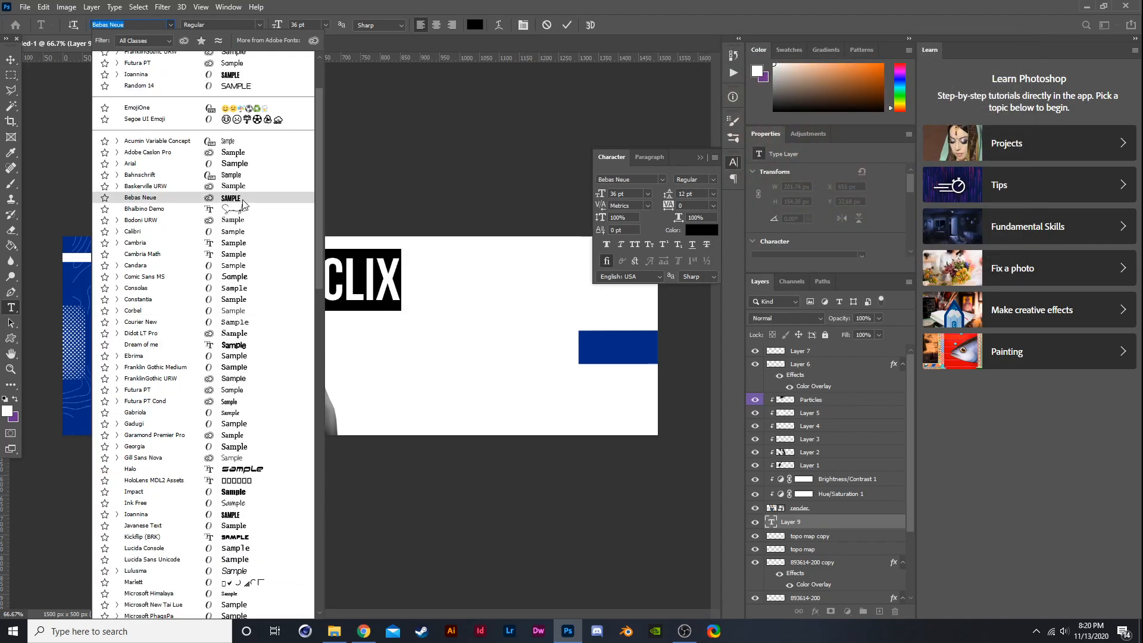
scroll(238, 524, "down", 3)
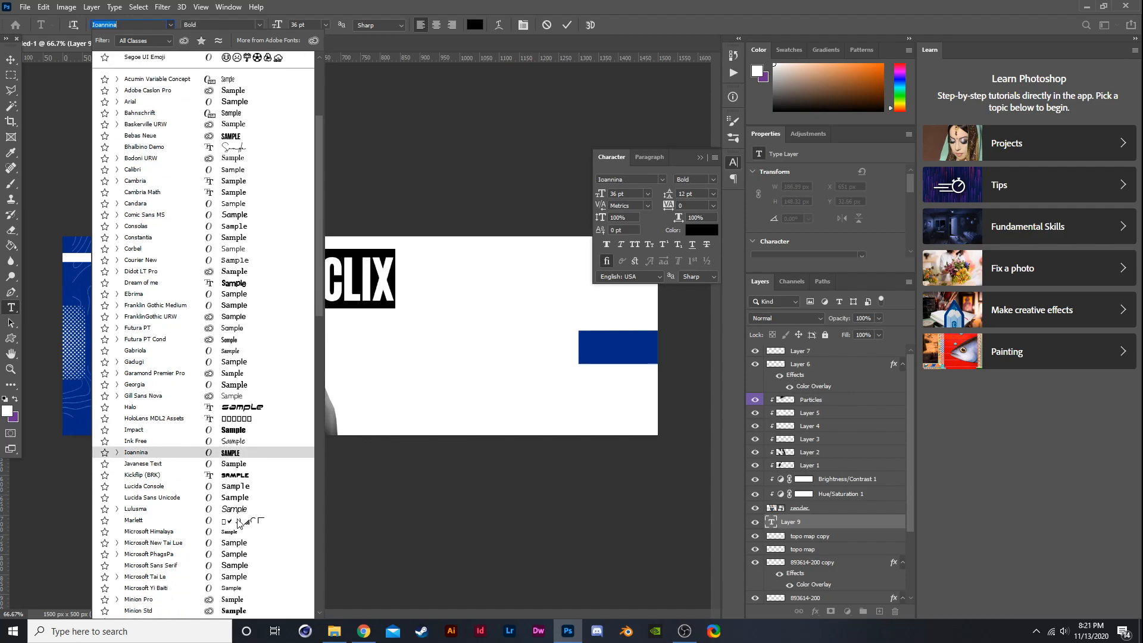
scroll(241, 529, "down", 4)
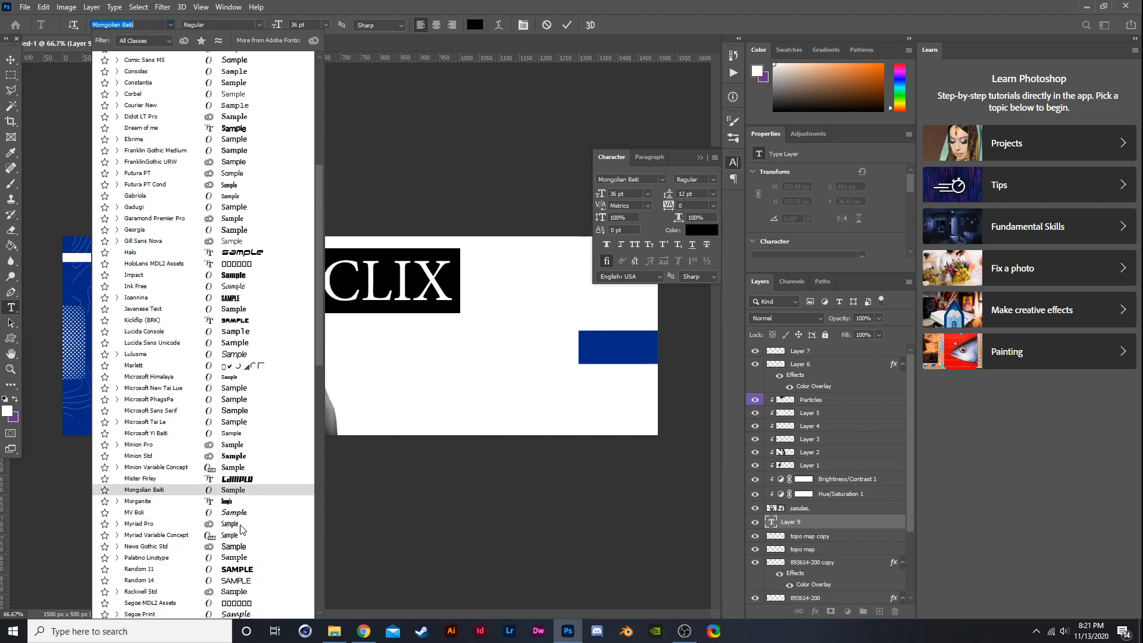
scroll(238, 527, "down", 4)
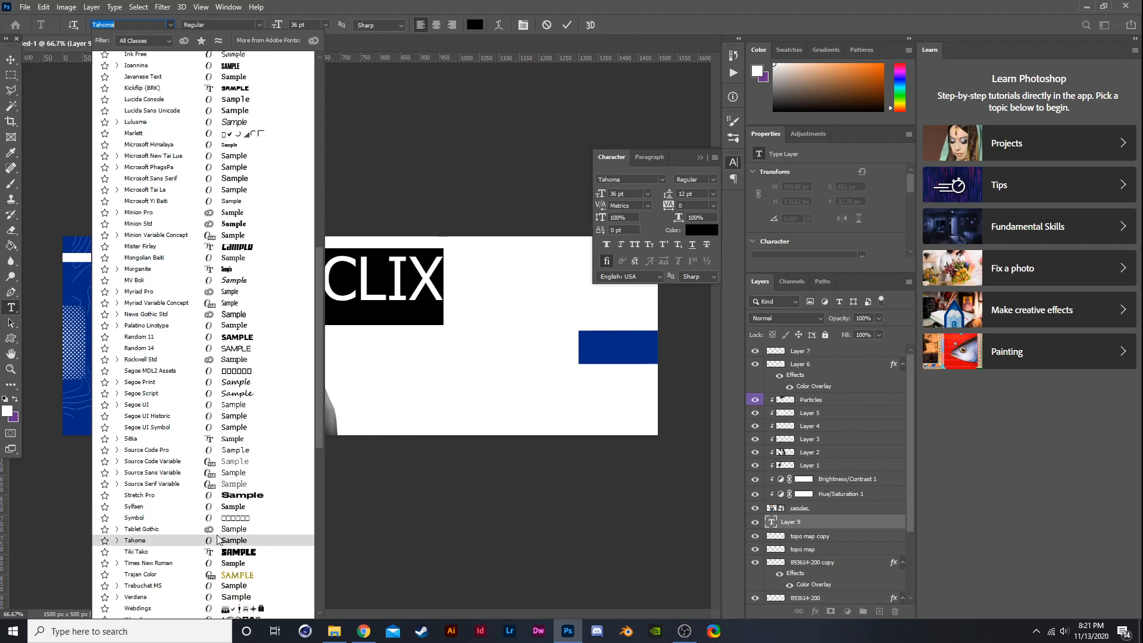
scroll(220, 530, "up", 2)
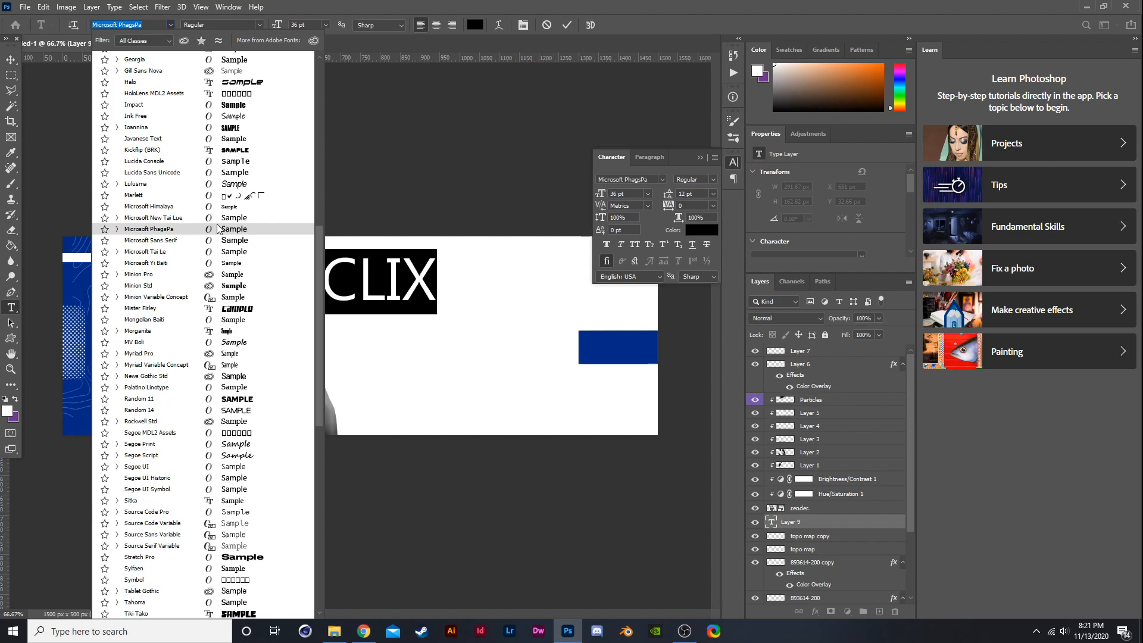
scroll(216, 228, "down", 1)
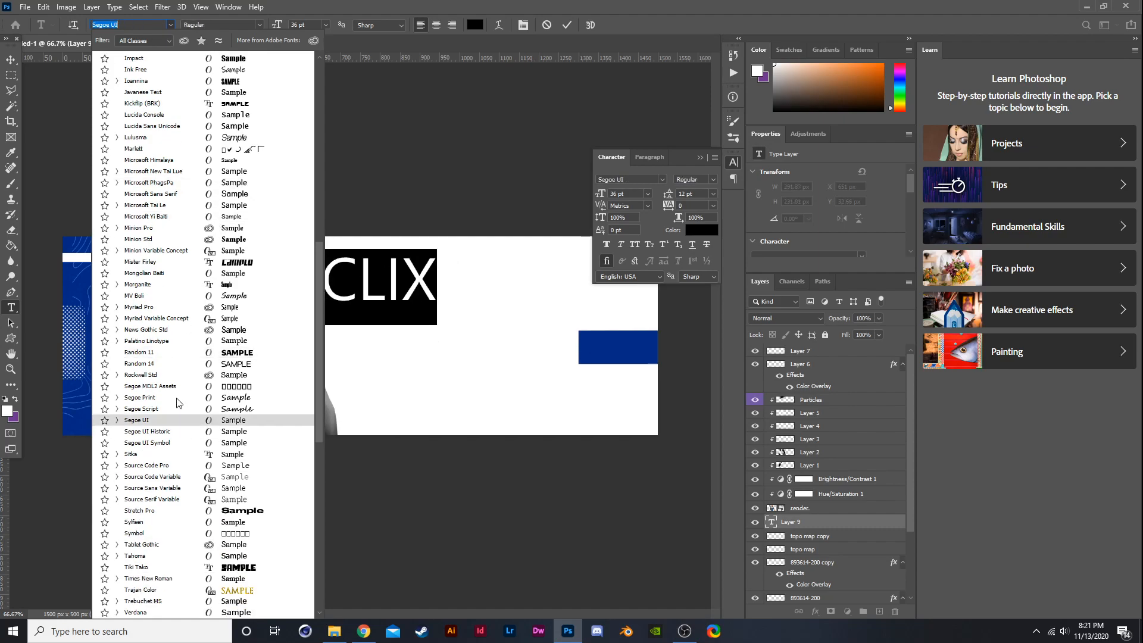
left_click(165, 288)
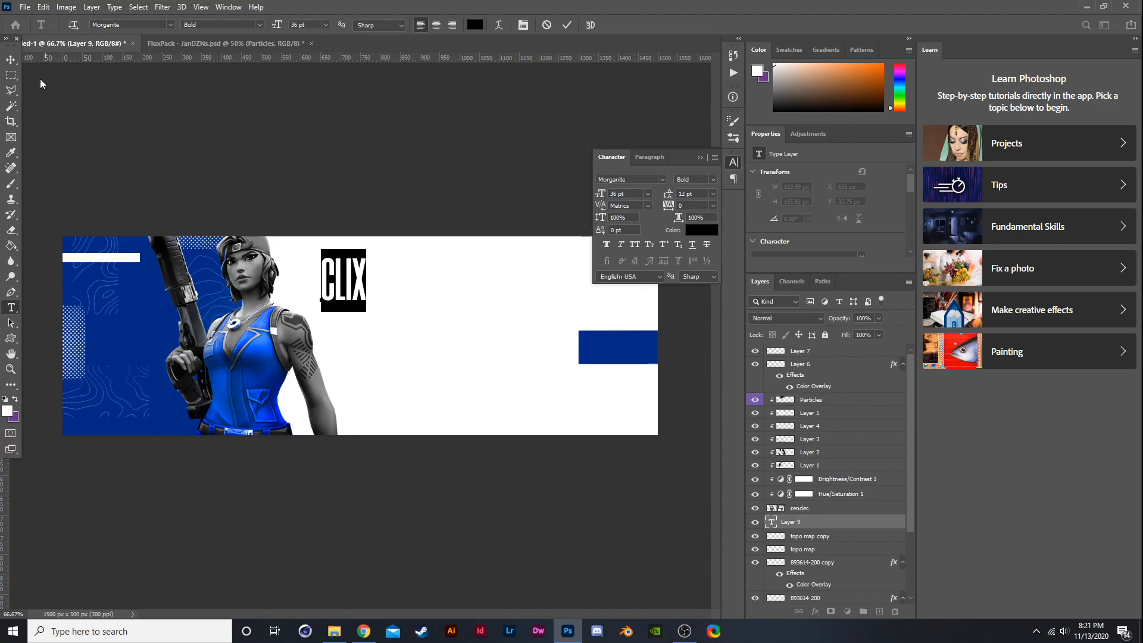
left_click(259, 24)
left_click(202, 46)
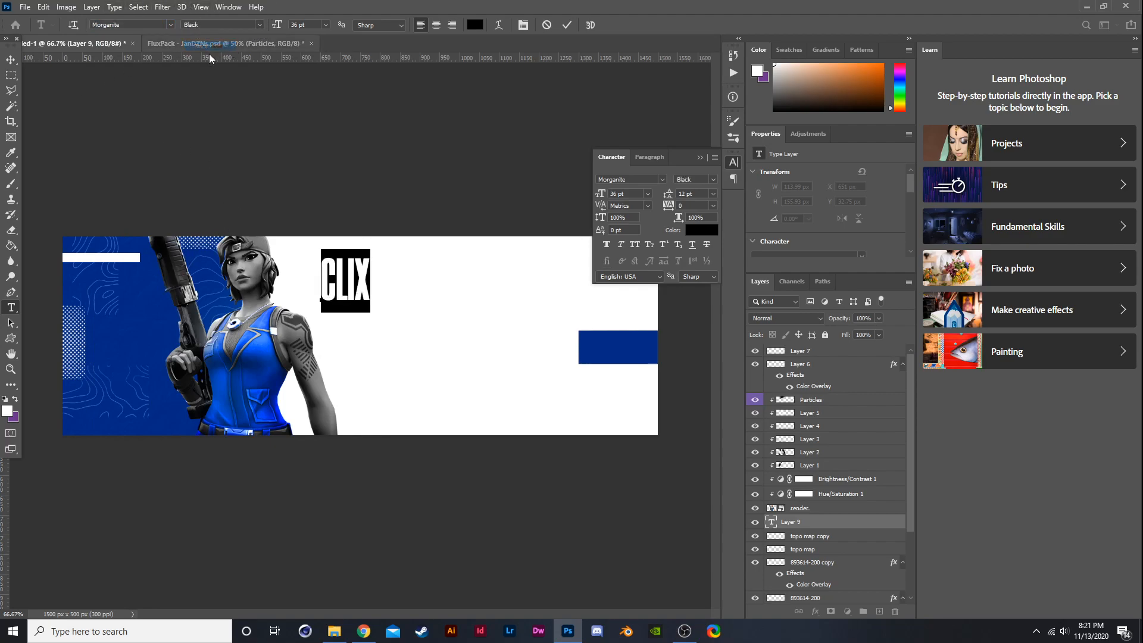
left_click(11, 60)
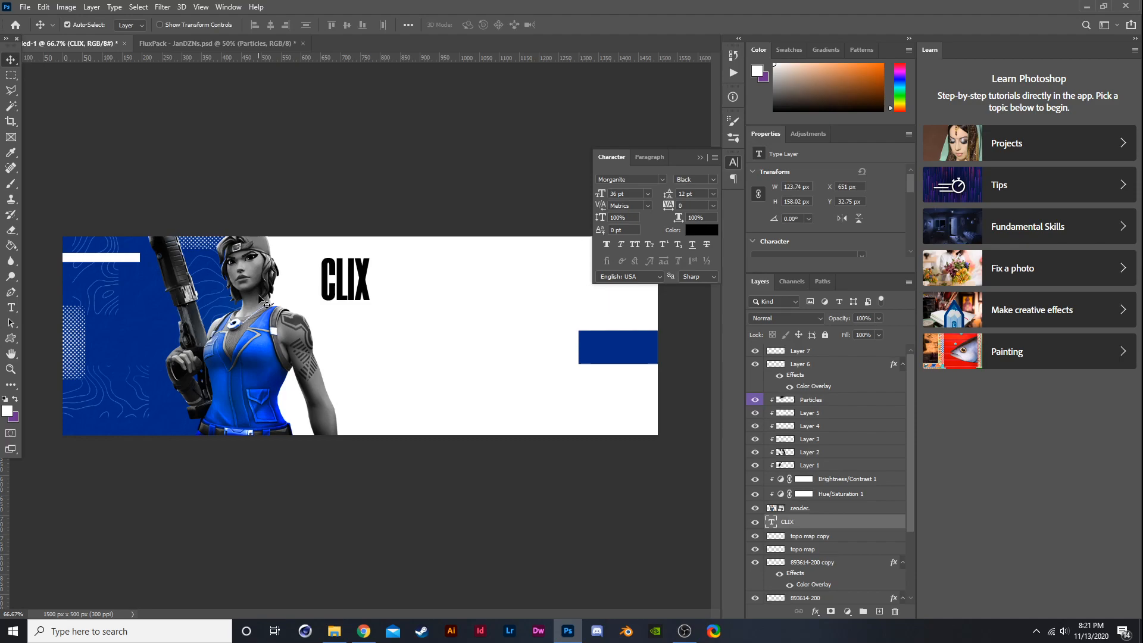
- Enlarge the CLIX text with Free Transform to about 413 × 528 px, filling the banner height beside the character
key("ctrl+t")
left_click_drag(370, 312, 567, 395)
mouse_move(404, 353)
left_mouse_down()
mouse_move(365, 345)
mouse_move(422, 347)
mouse_move(386, 344)
mouse_move(399, 333)
left_mouse_up()
key("Return")
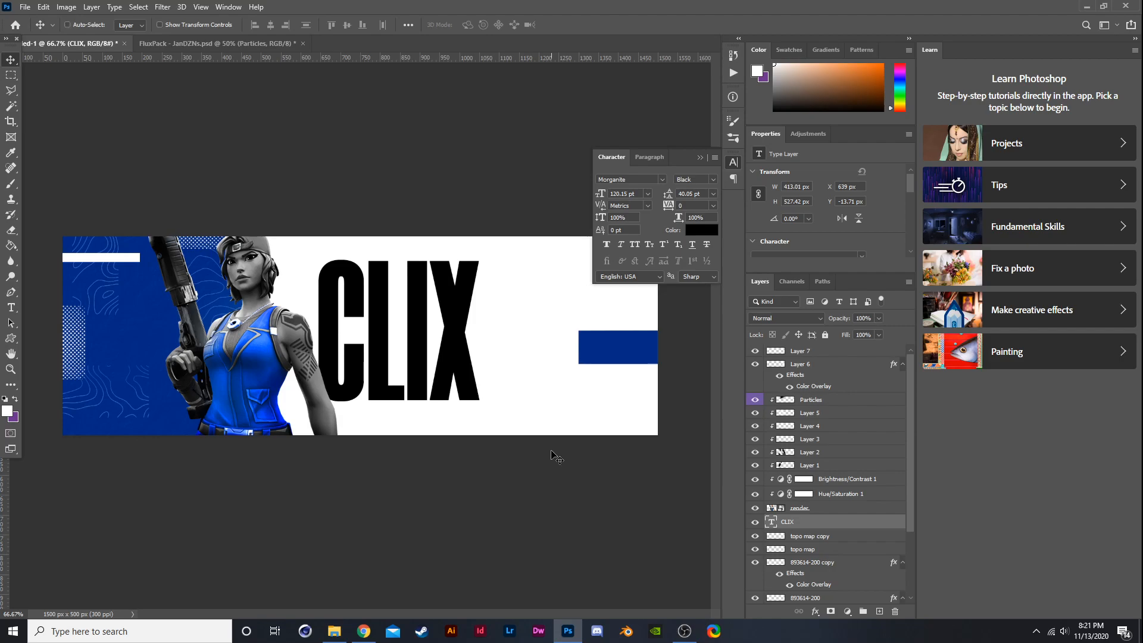
- Duplicate the CLIX text layer and hide one of the copies
key("ctrl+j")
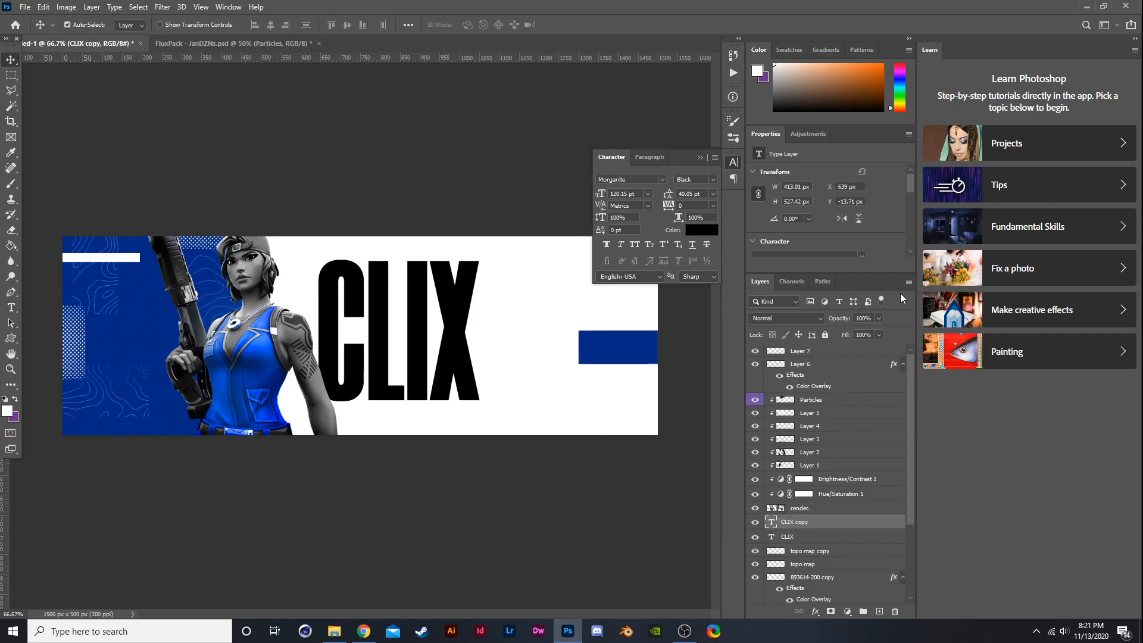
left_click_drag(855, 351, 749, 378)
key("ctrl+t")
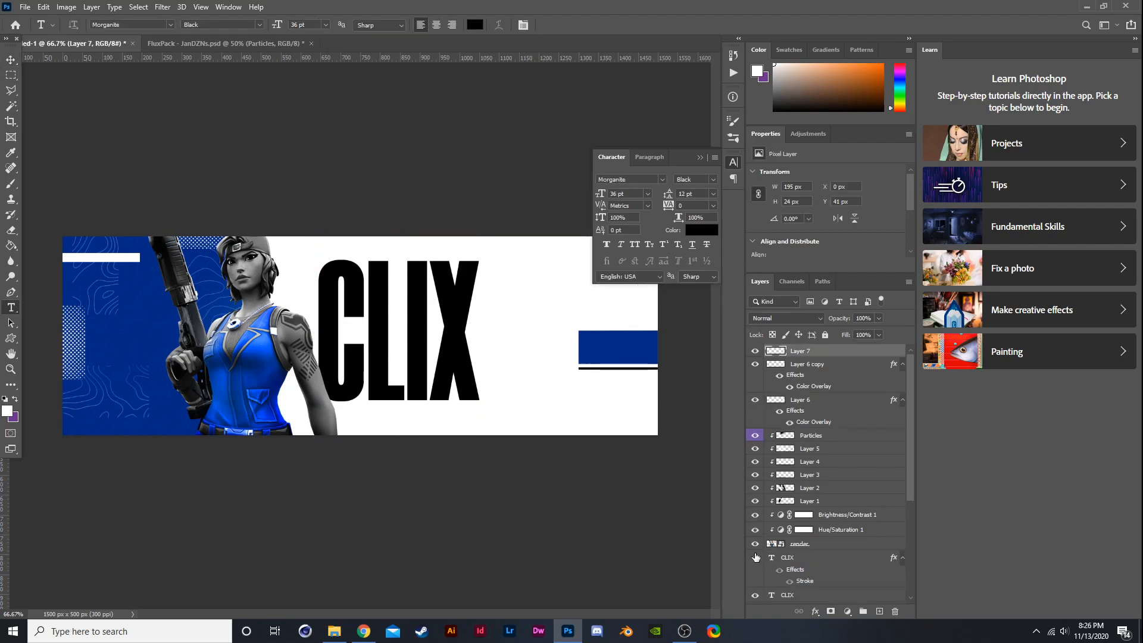
left_click(756, 557)
- Add a text layer reading 5 at the banner's upper right and set its font to Stretch Pro
left_click(543, 281)
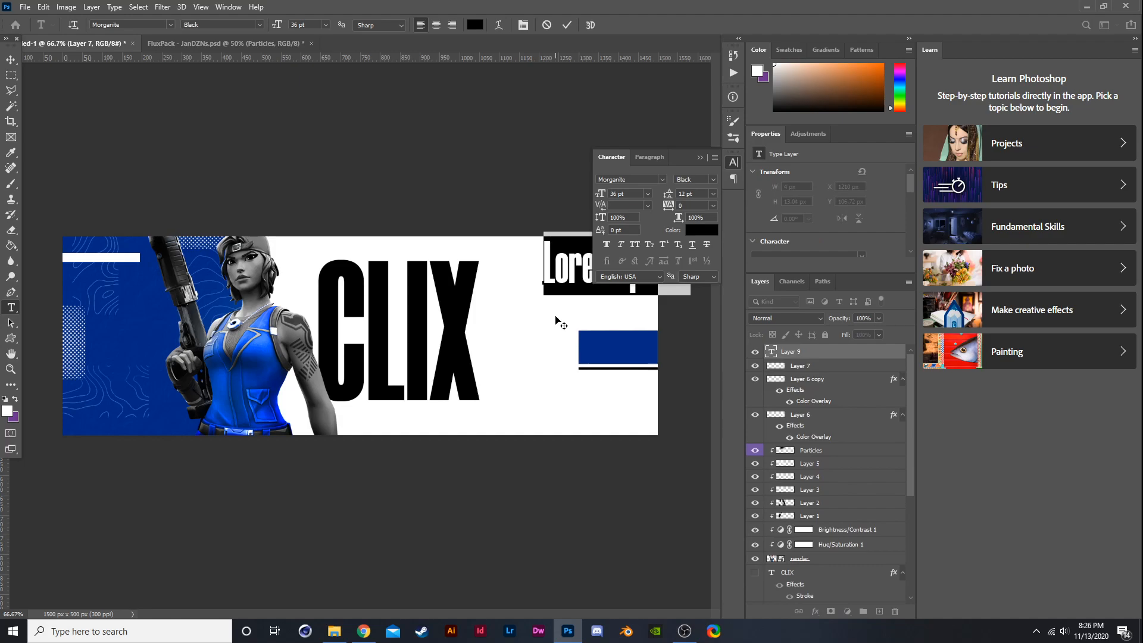
type("5")
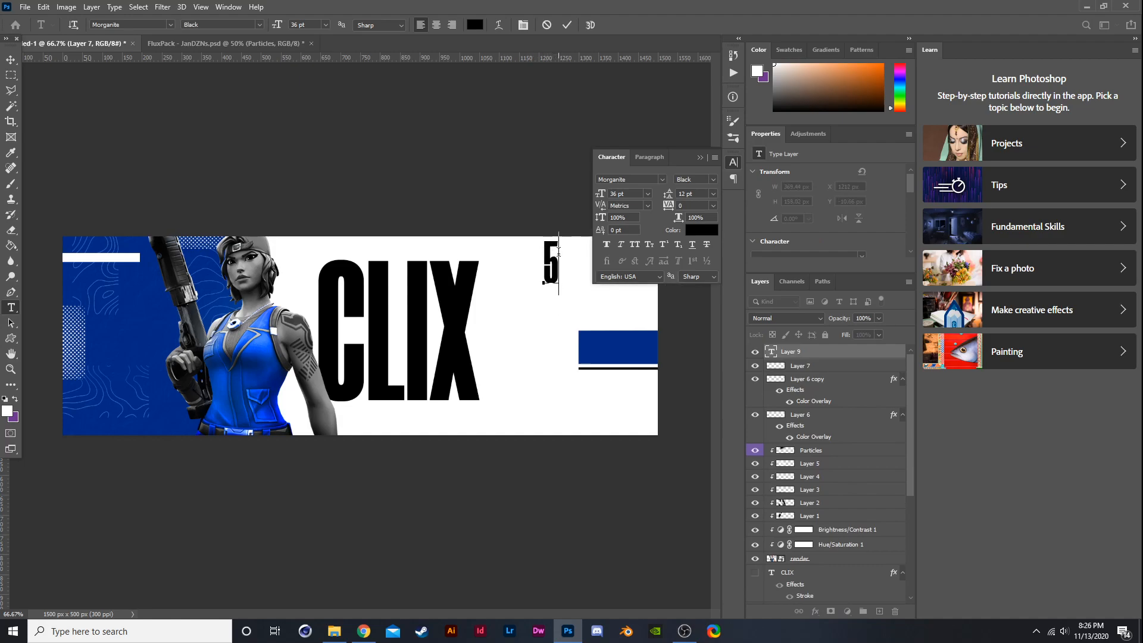
left_click(170, 25)
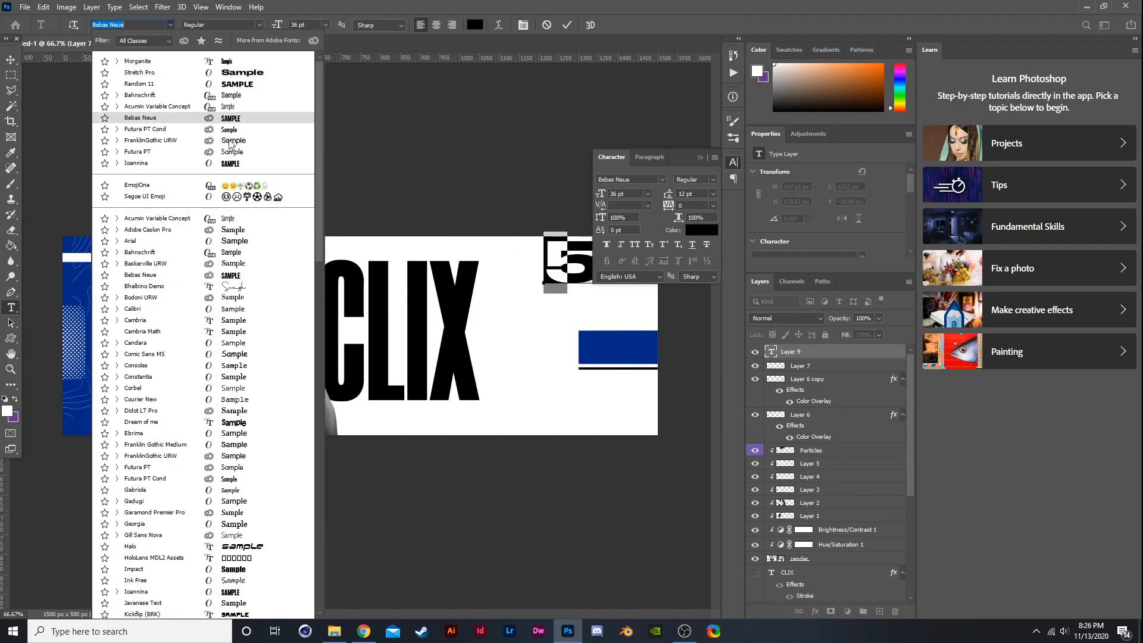
scroll(250, 357, "down", 15)
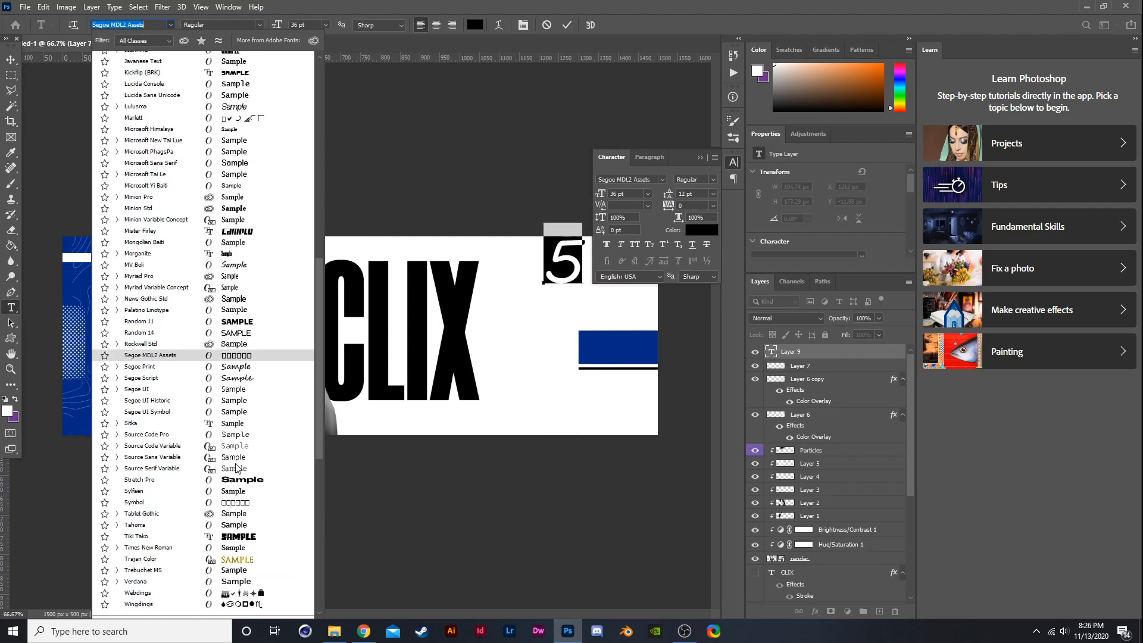
scroll(236, 464, "down", 1)
left_click(236, 451)
left_click(16, 60)
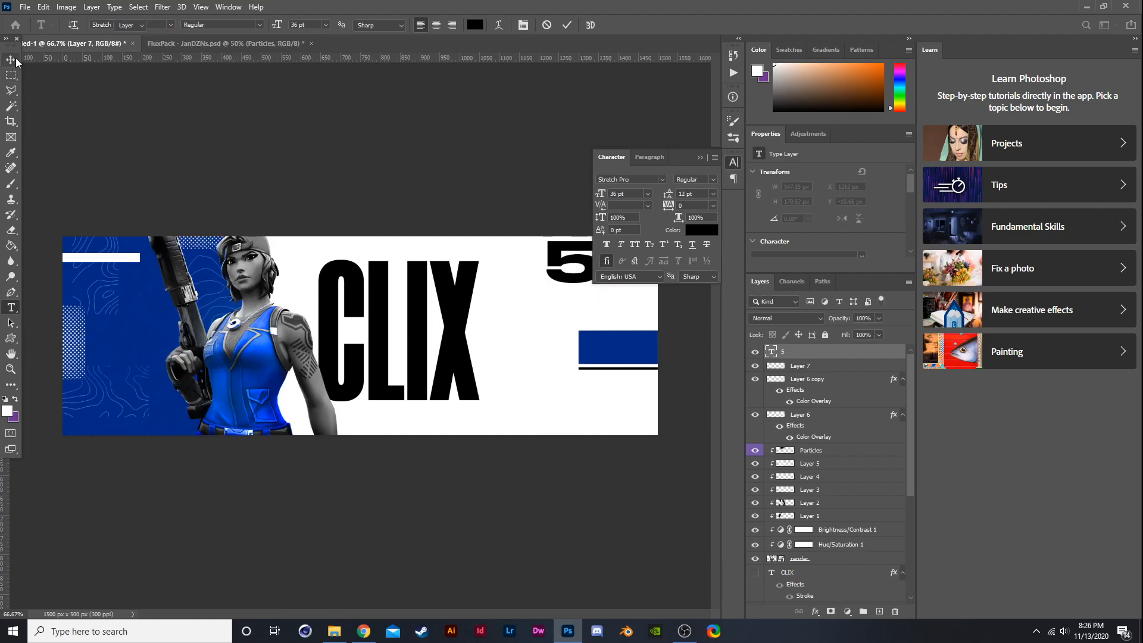
- Scale the 5 down with Free Transform and move it onto the blue block at the right edge
key("ctrl+t")
left_click_drag(577, 279, 601, 346)
left_click_drag(624, 301, 593, 338)
left_click_drag(581, 351, 622, 347)
scroll(622, 347, "up", 2)
key("Return")
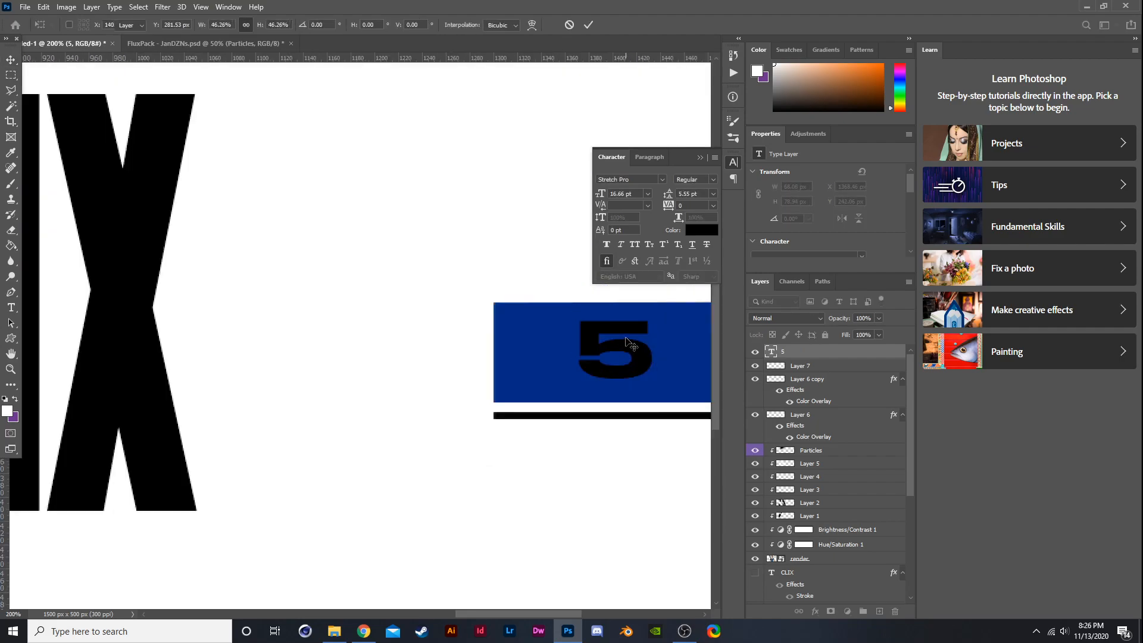
- Add a Color Overlay layer style in ffffff white to the 5 text layer
right_click(815, 361)
left_click(851, 95)
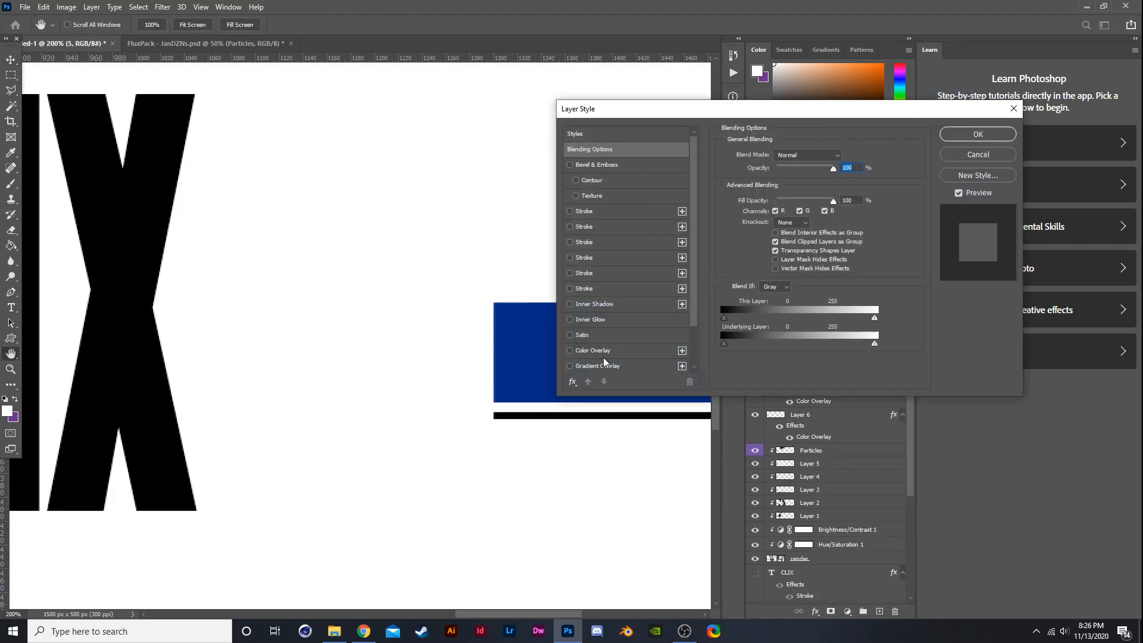
left_click(594, 351)
left_click(842, 116)
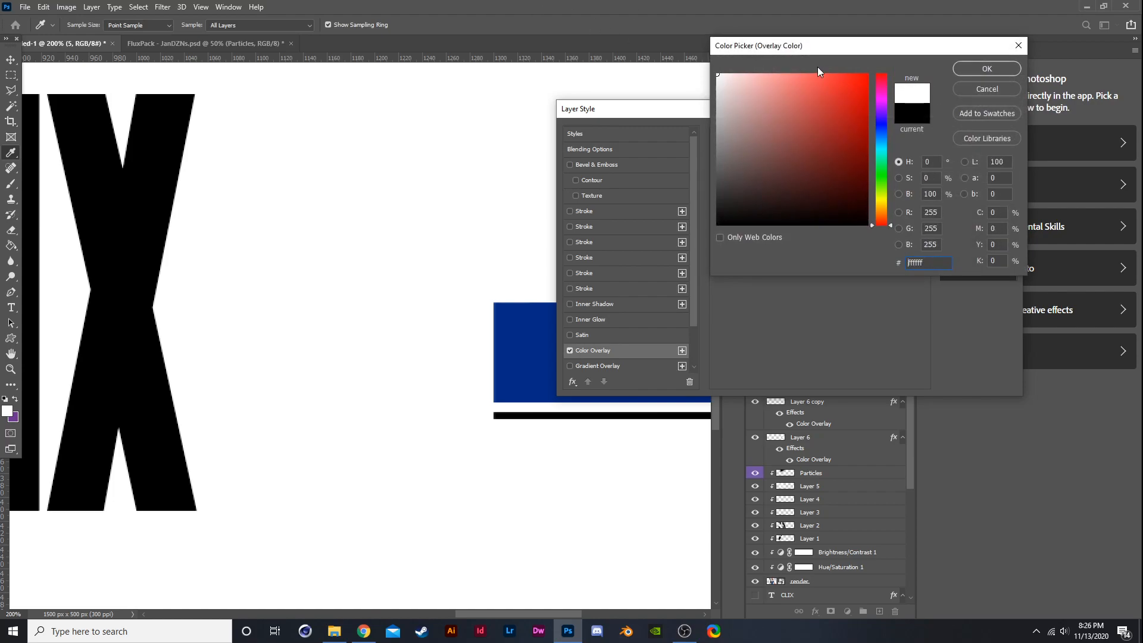
left_click(964, 67)
left_click(956, 137)
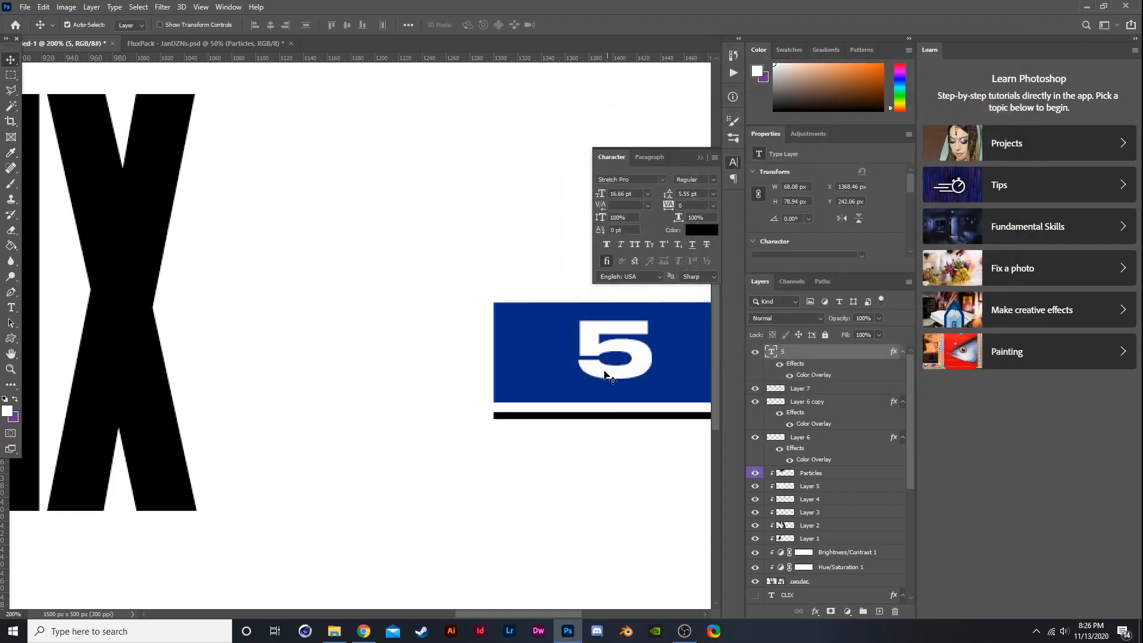
- Edit the text on the blue block to read 5x World Cup
key("ctrl+minus")
key("ctrl+minus")
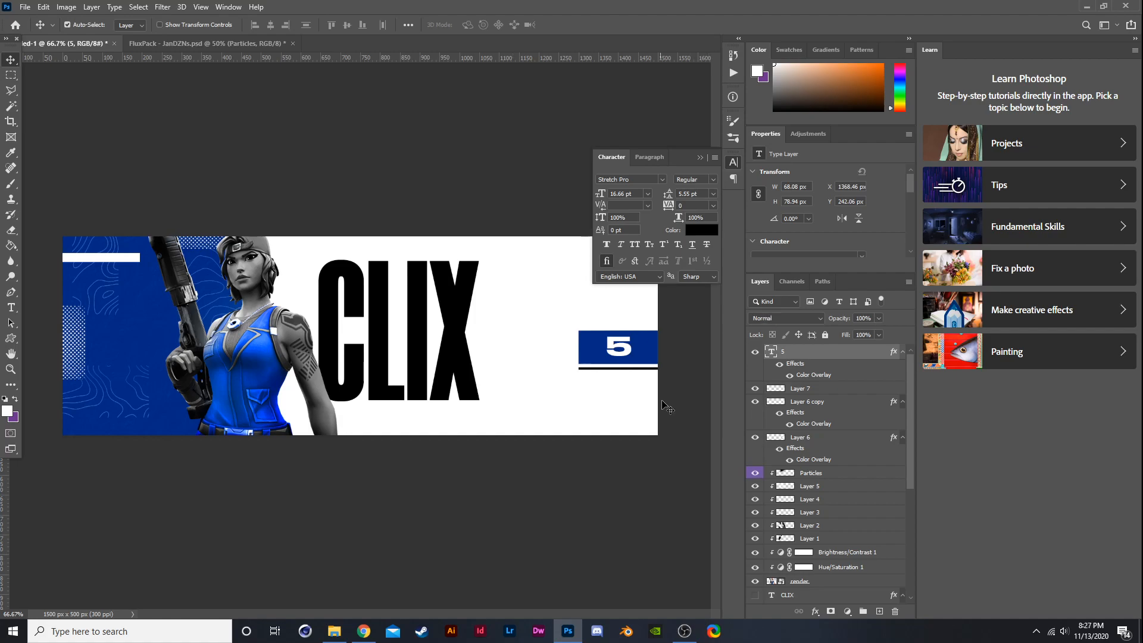
scroll(640, 342, "up", 2)
key("t")
double_click(615, 347)
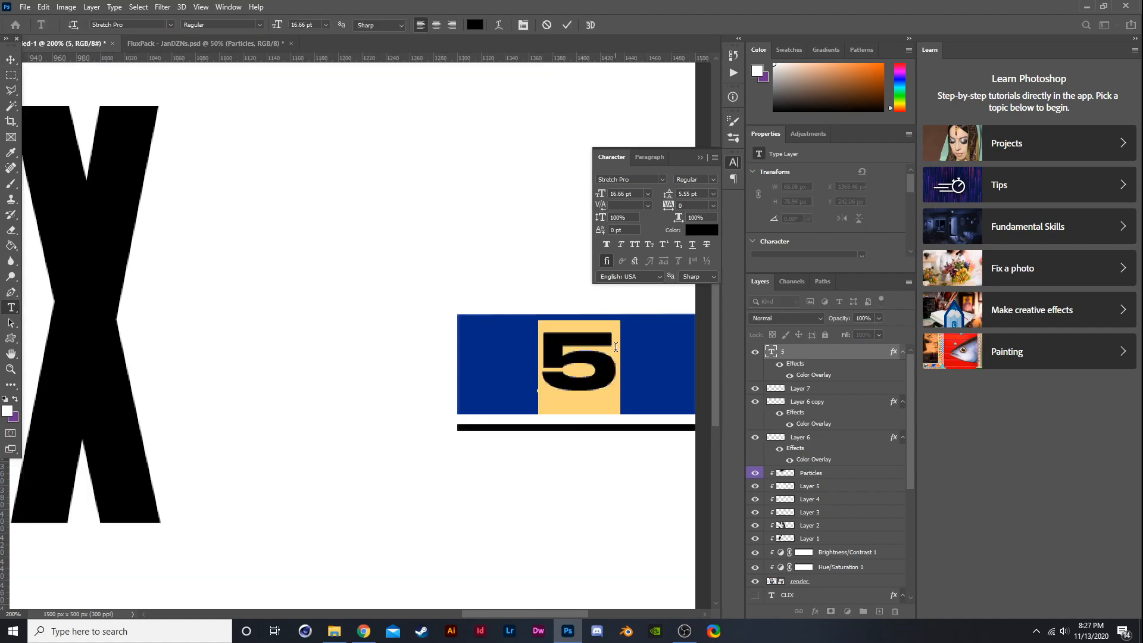
left_click(615, 347)
type("x")
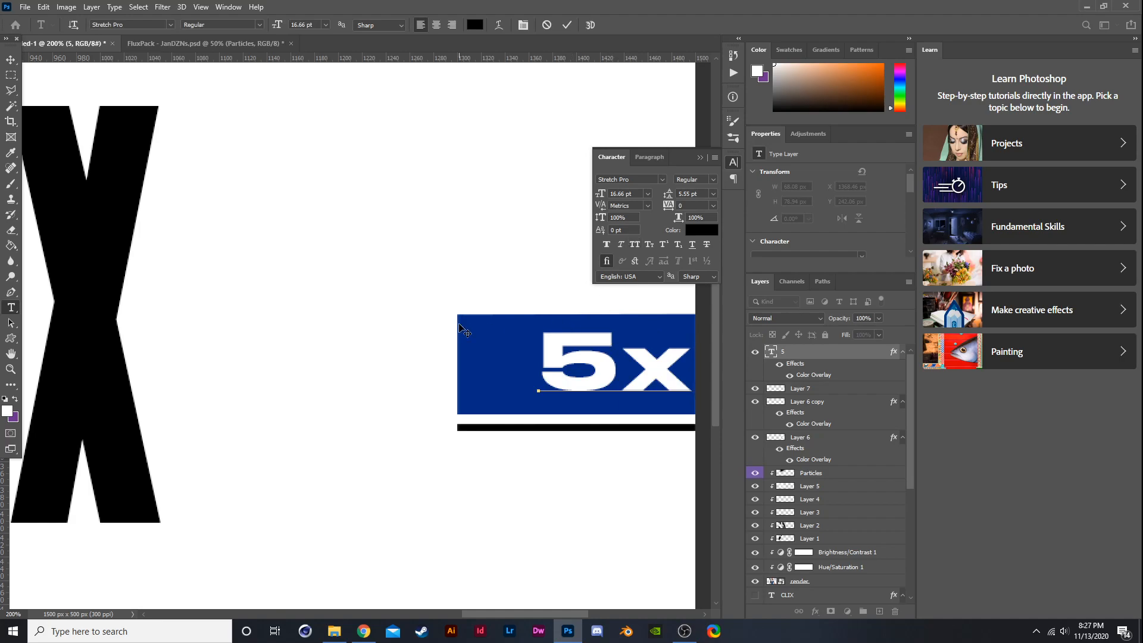
scroll(460, 329, "down", 2)
scroll(460, 329, "down", 1)
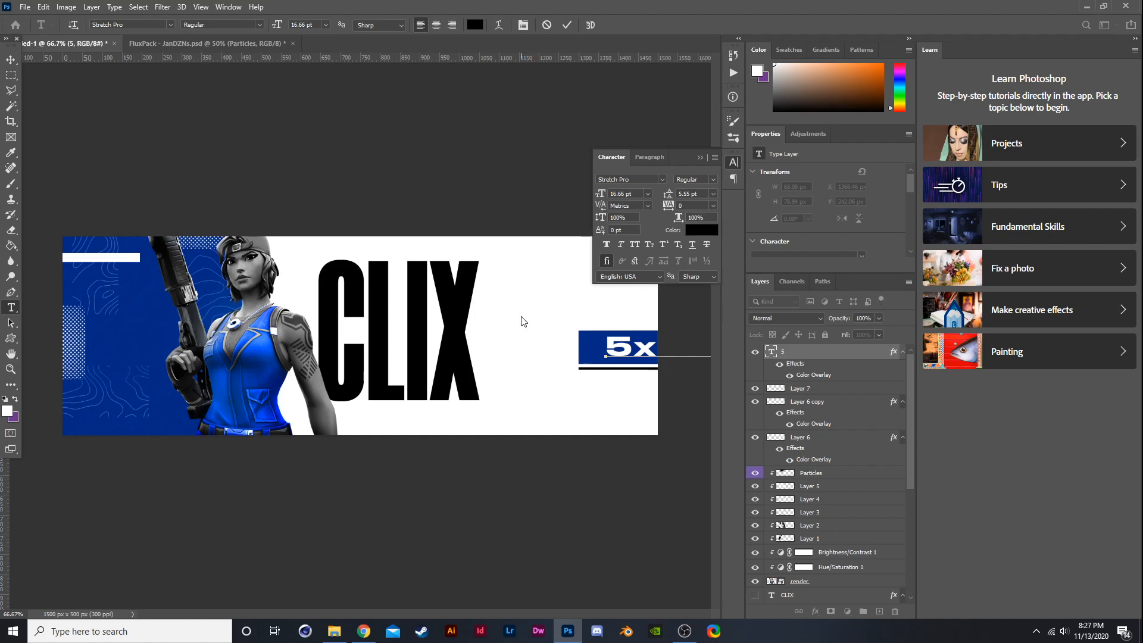
key("ctrl+t")
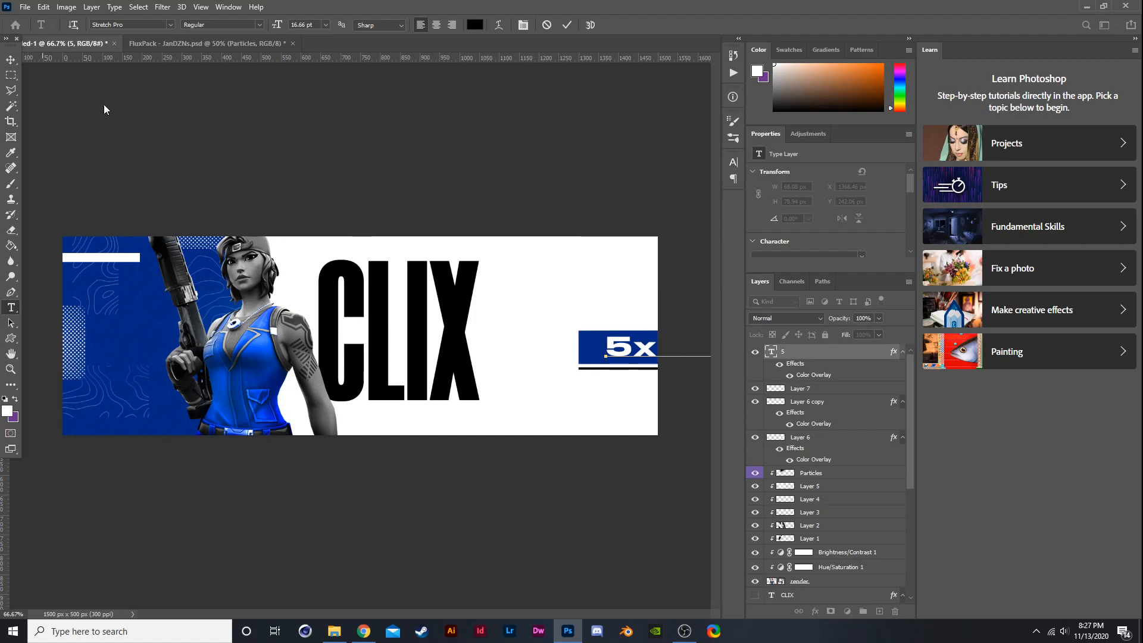
left_click(10, 59)
- Scale the 5x World Cup text down with Free Transform and position it at the top left of the blue block
key("ctrl+t")
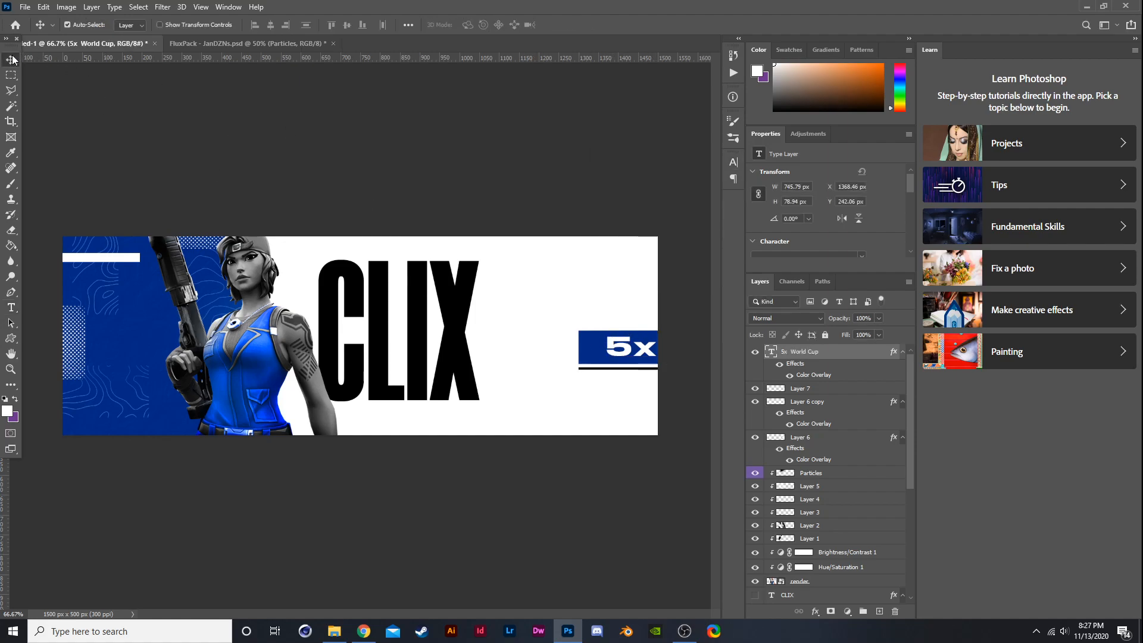
left_click_drag(657, 348, 512, 339)
key("ctrl+minus")
key("ctrl+minus")
scroll(515, 342, "up", 3)
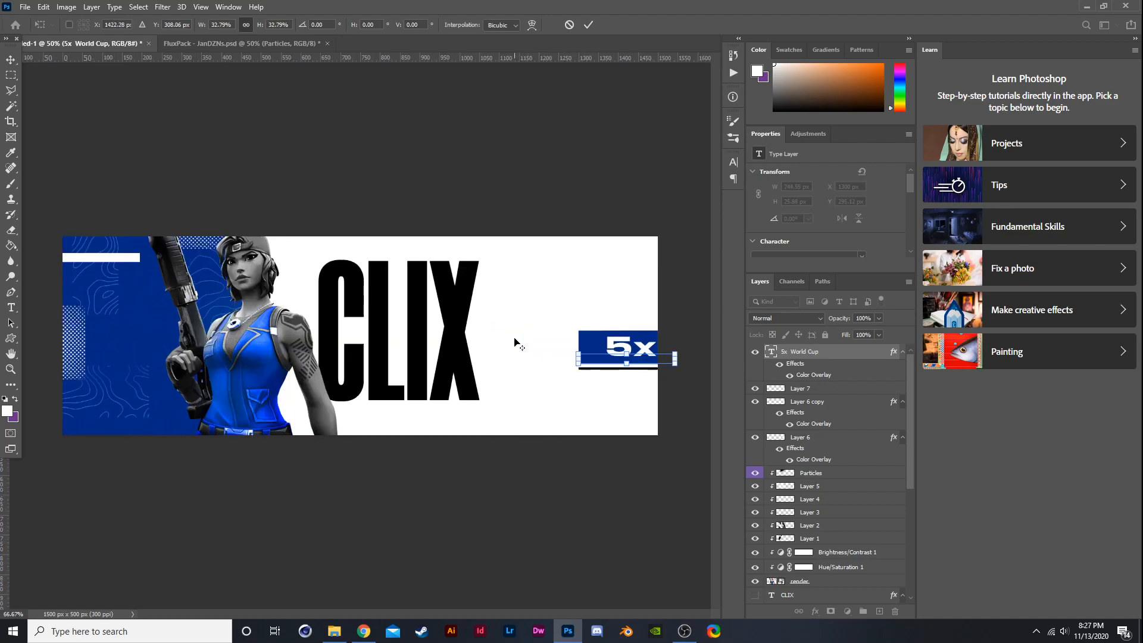
scroll(554, 339, "down", 3)
scroll(589, 331, "up", 3)
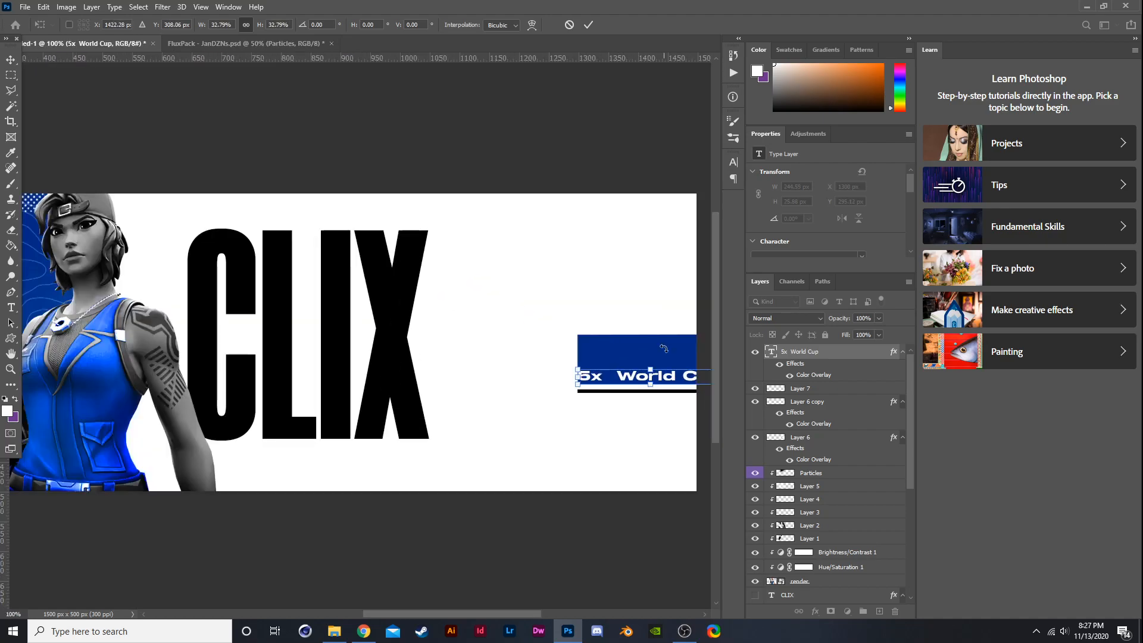
scroll(684, 342, "up", 3)
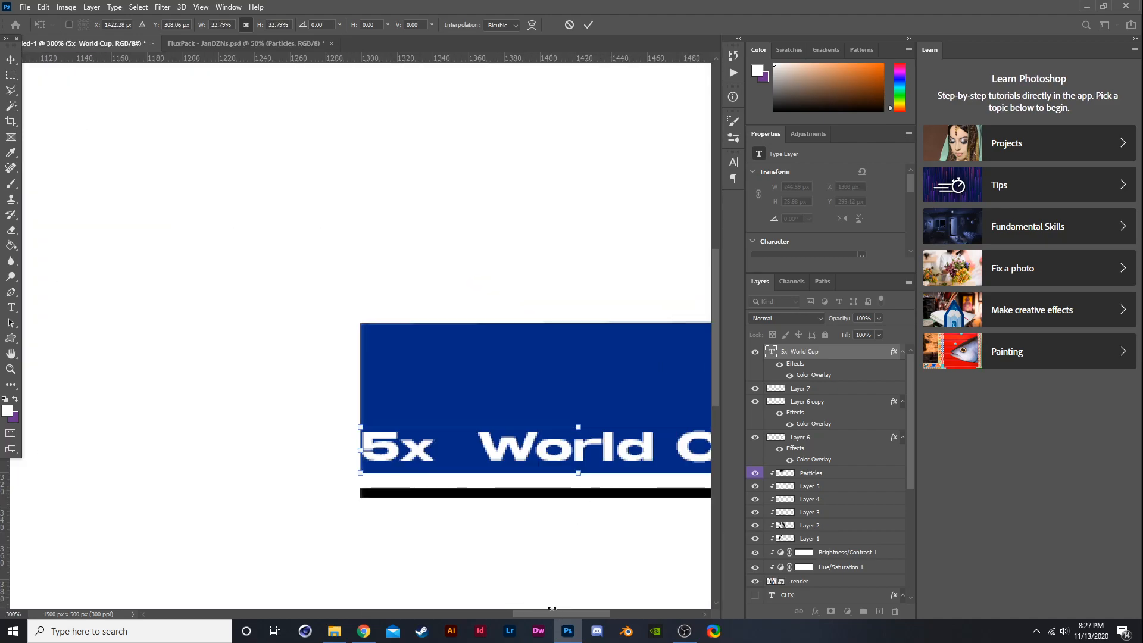
scroll(537, 574, "right", 2)
left_click_drag(531, 446, 532, 361)
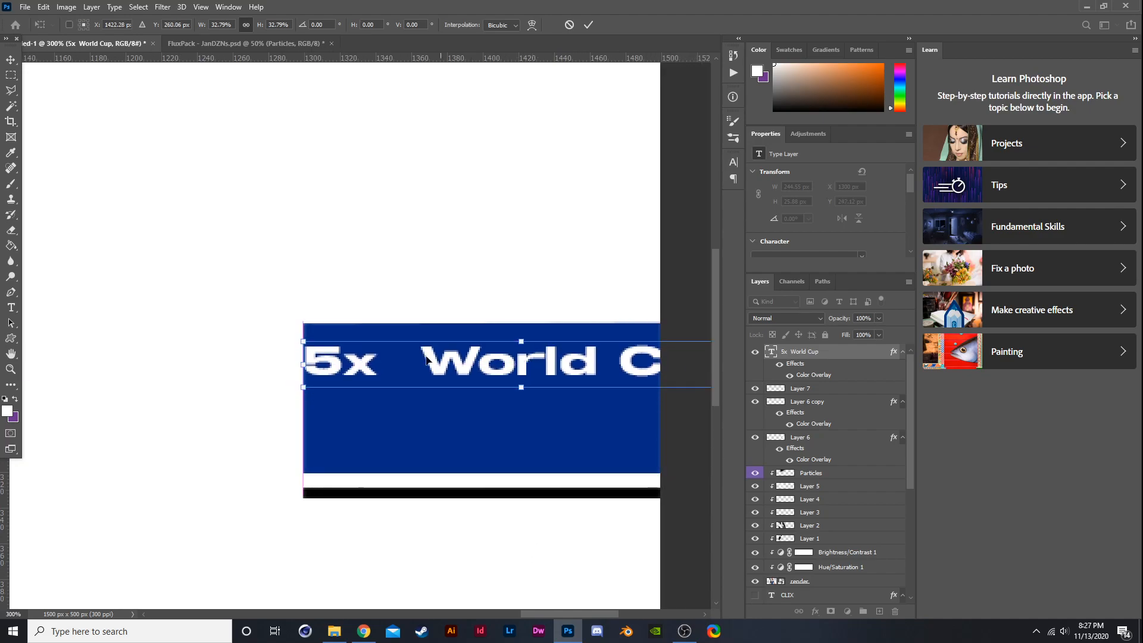
left_click_drag(304, 344, 433, 381)
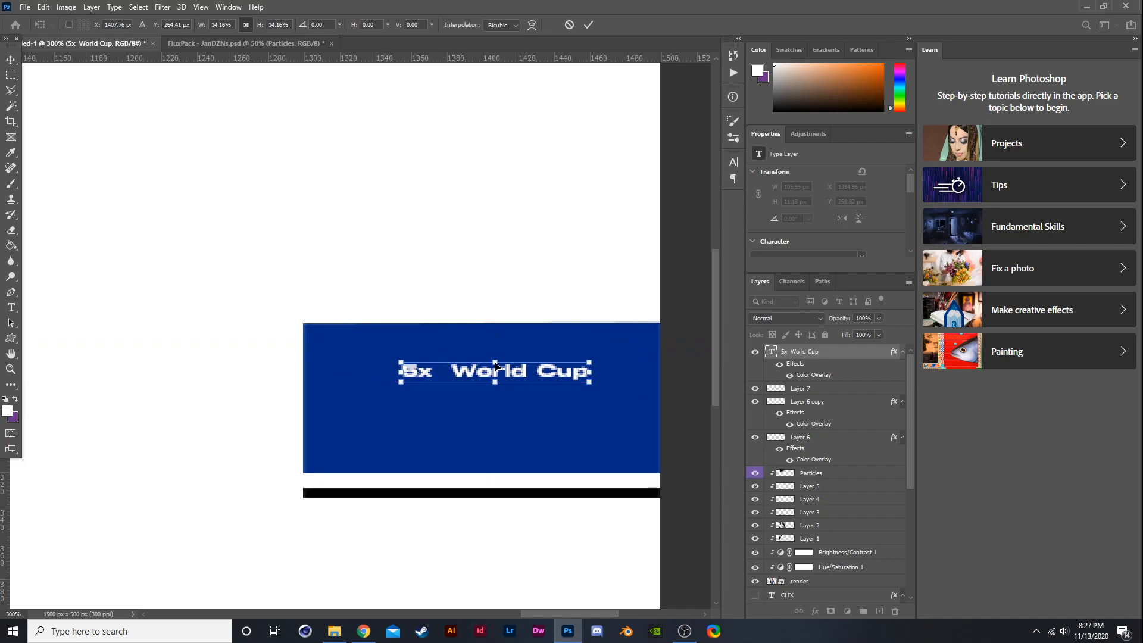
left_click_drag(495, 361, 496, 346)
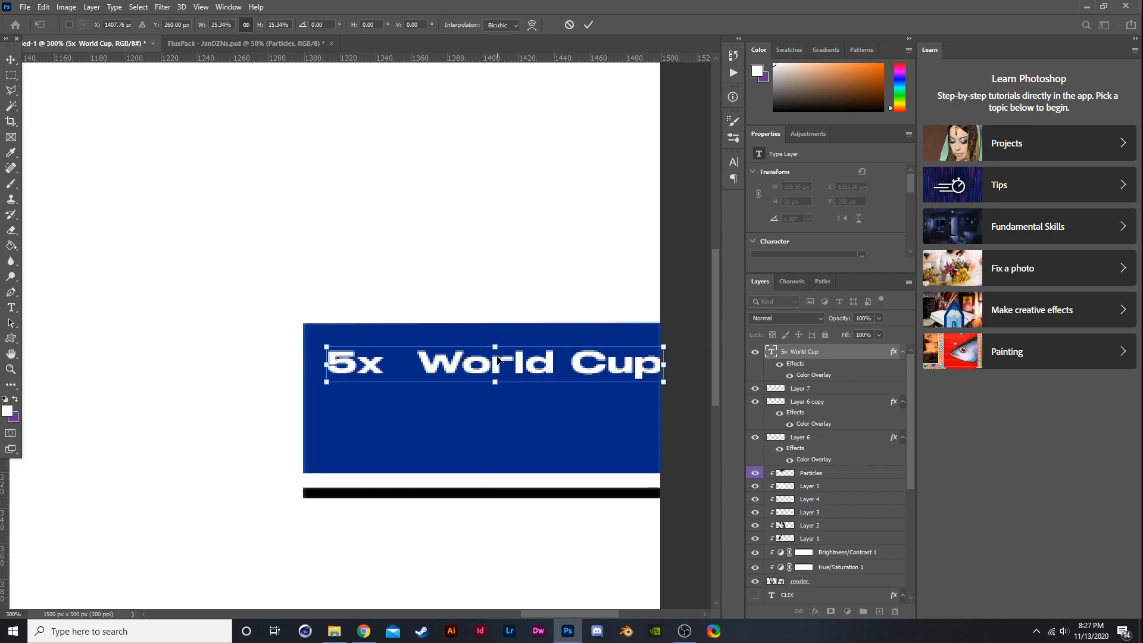
key("Left")
key("Left")
key("Left")
key("Left")
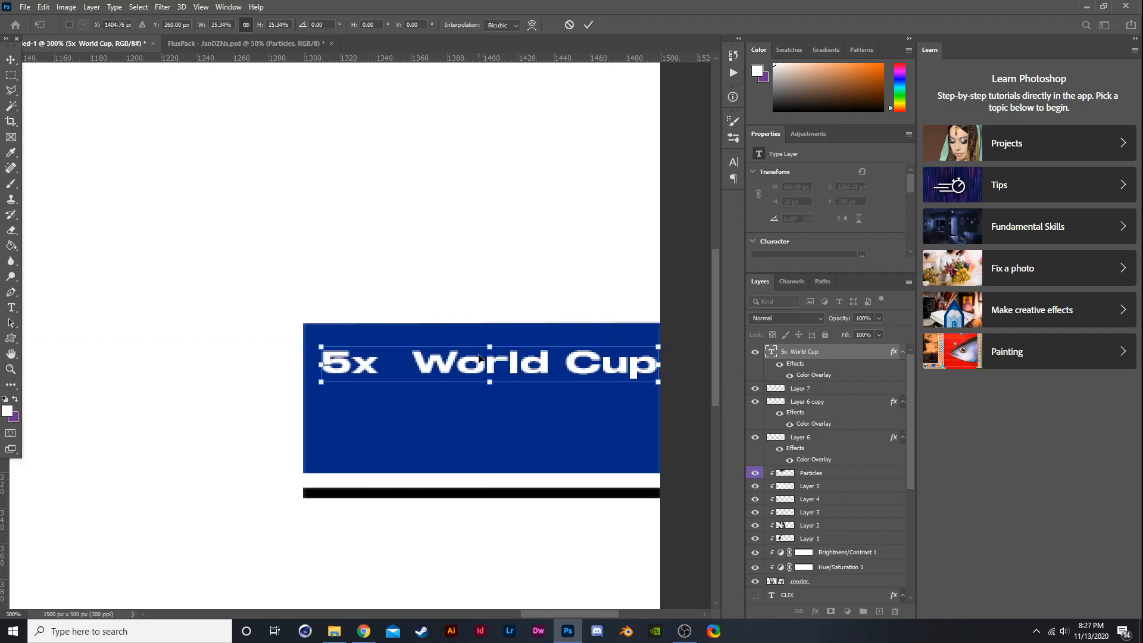
key("Left")
key("Return")
- Add a second line reading Qualifier to the 5x World Cup text
key("t")
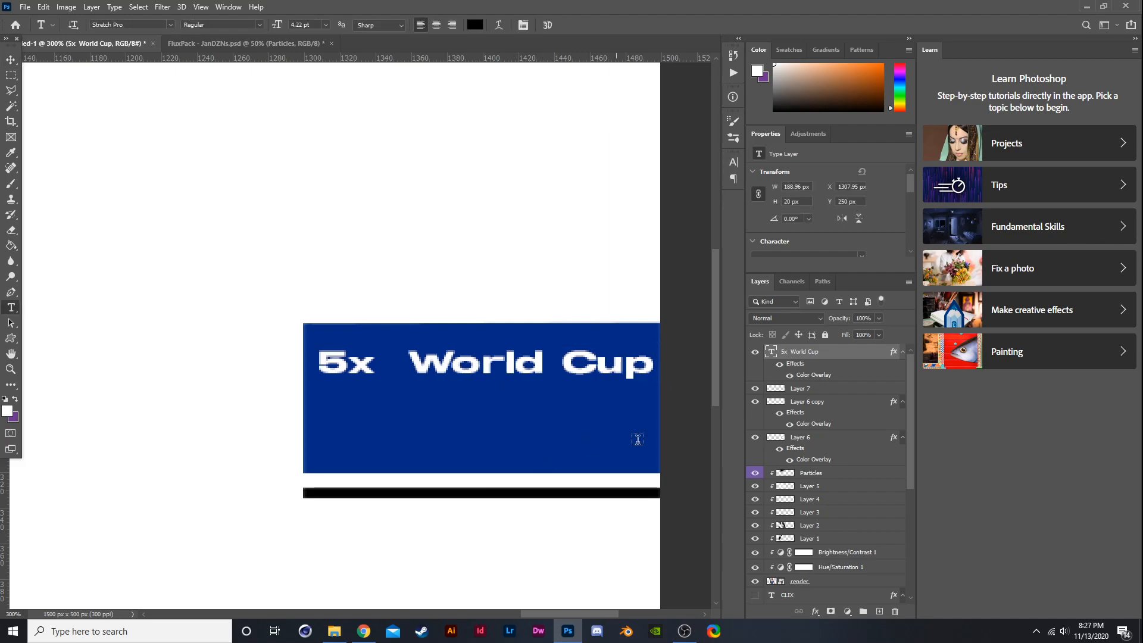
left_click(649, 366)
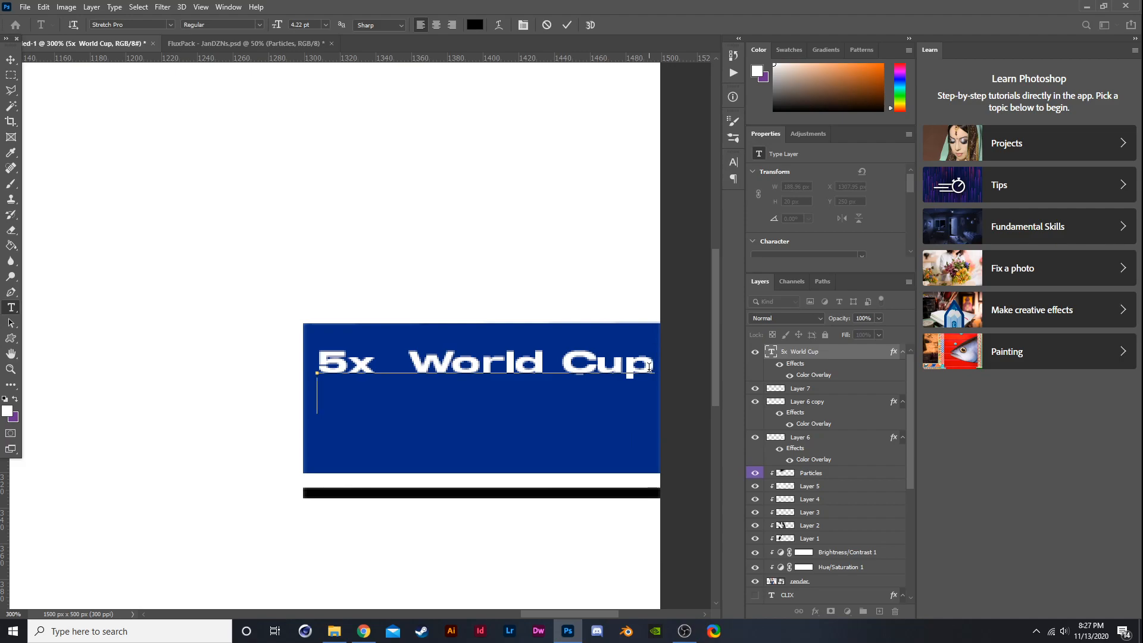
key("Return")
type("Qu")
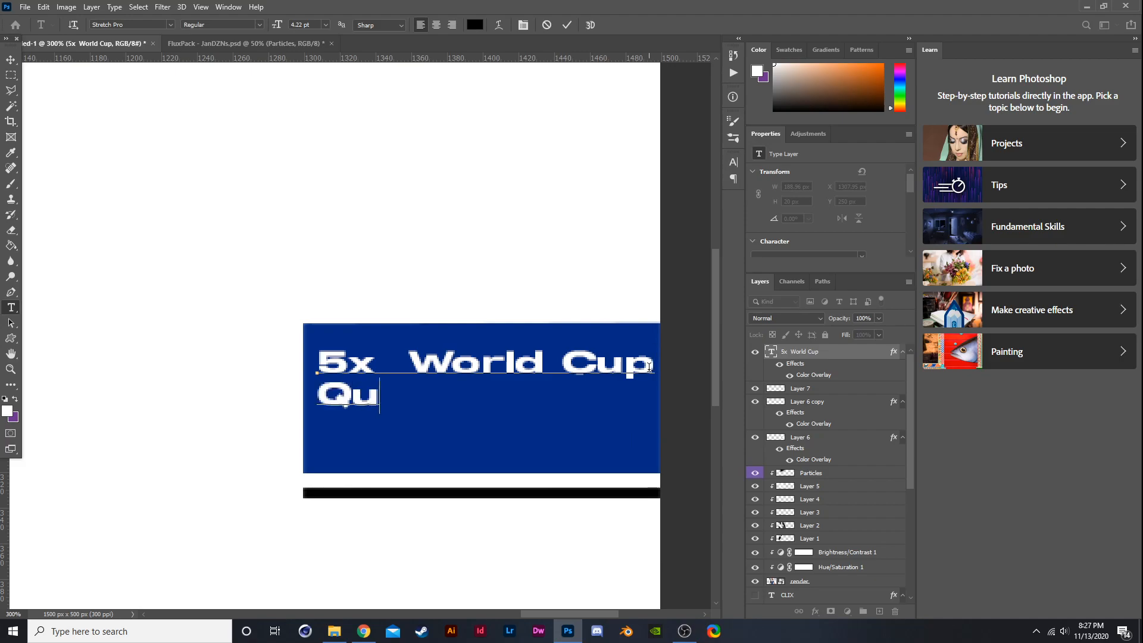
type("alifier")
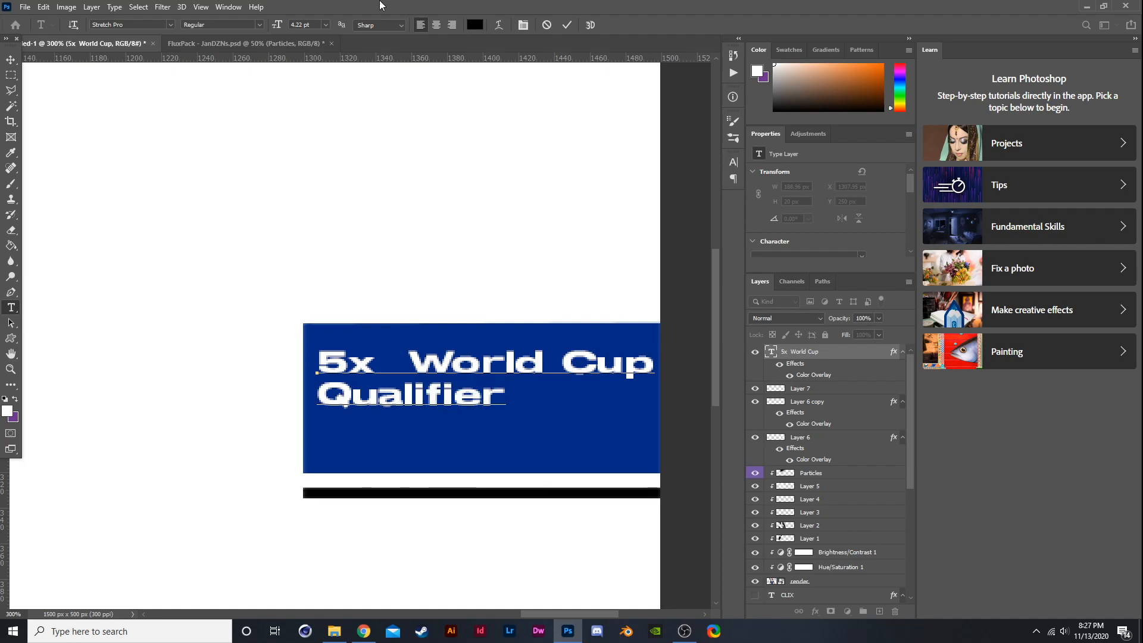
- Center-align the text and move it into the middle of the blue block
key("ctrl+a")
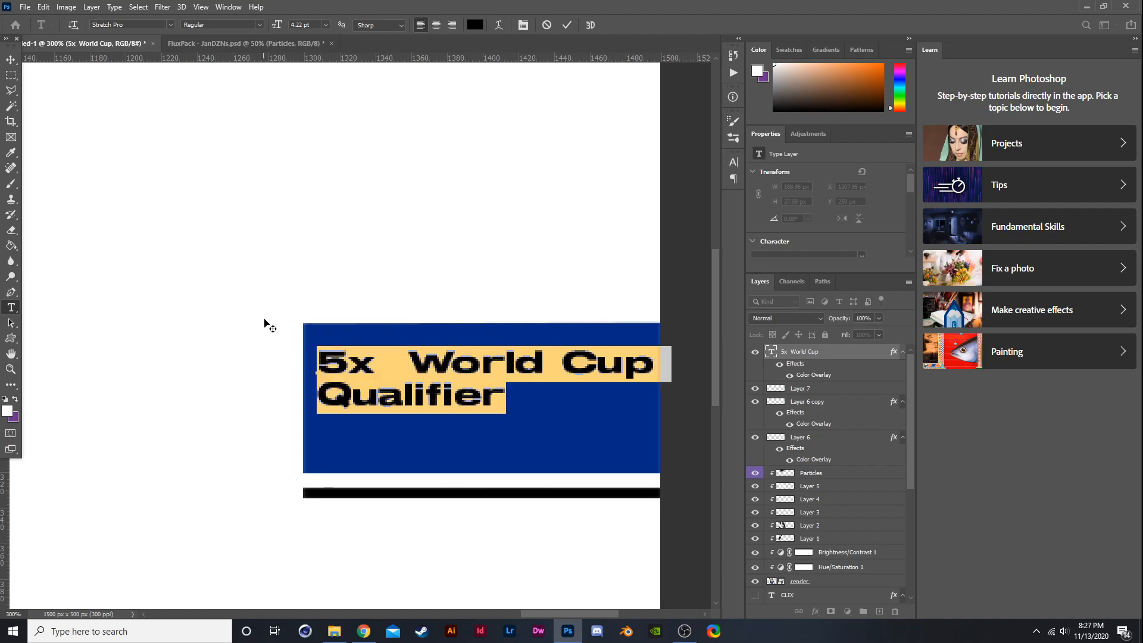
left_click(436, 25)
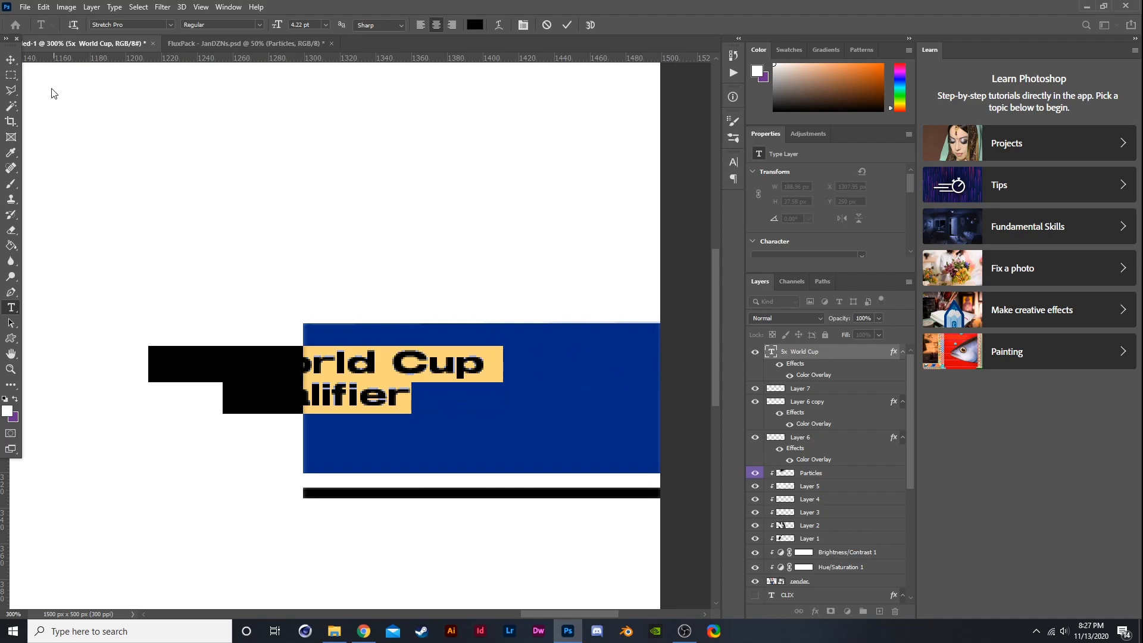
left_click(11, 60)
key("ctrl+t")
left_click_drag(357, 387, 517, 395)
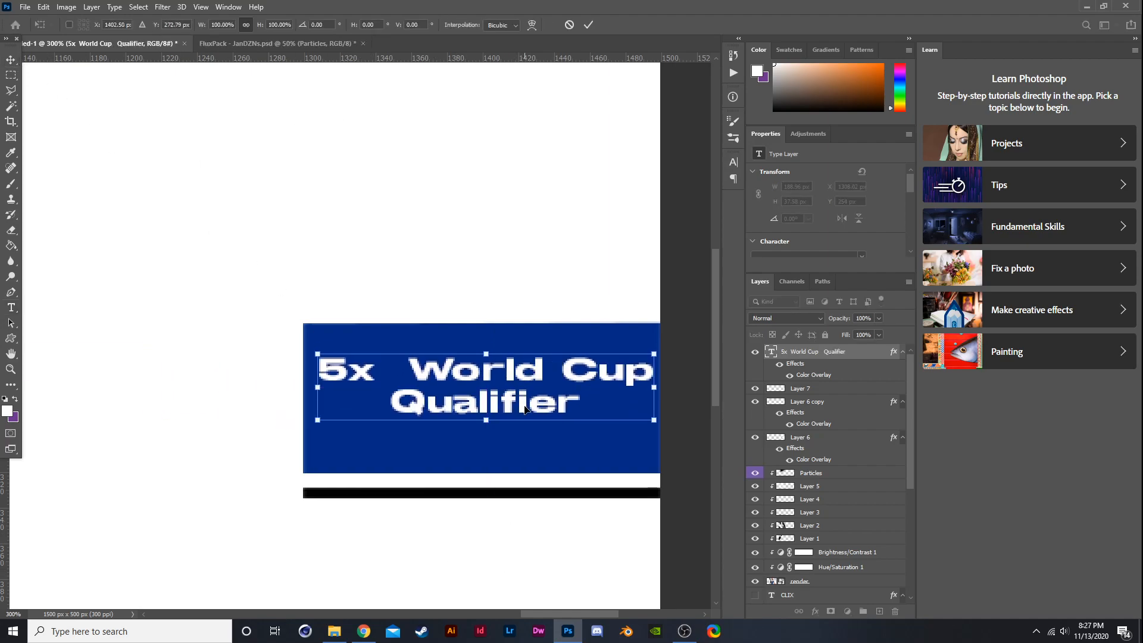
key("Return")
- Rebreak the text lines so it reads 5x World over Cup Qualifier
key("t")
left_click(567, 375)
double_click(567, 362)
left_click(568, 361)
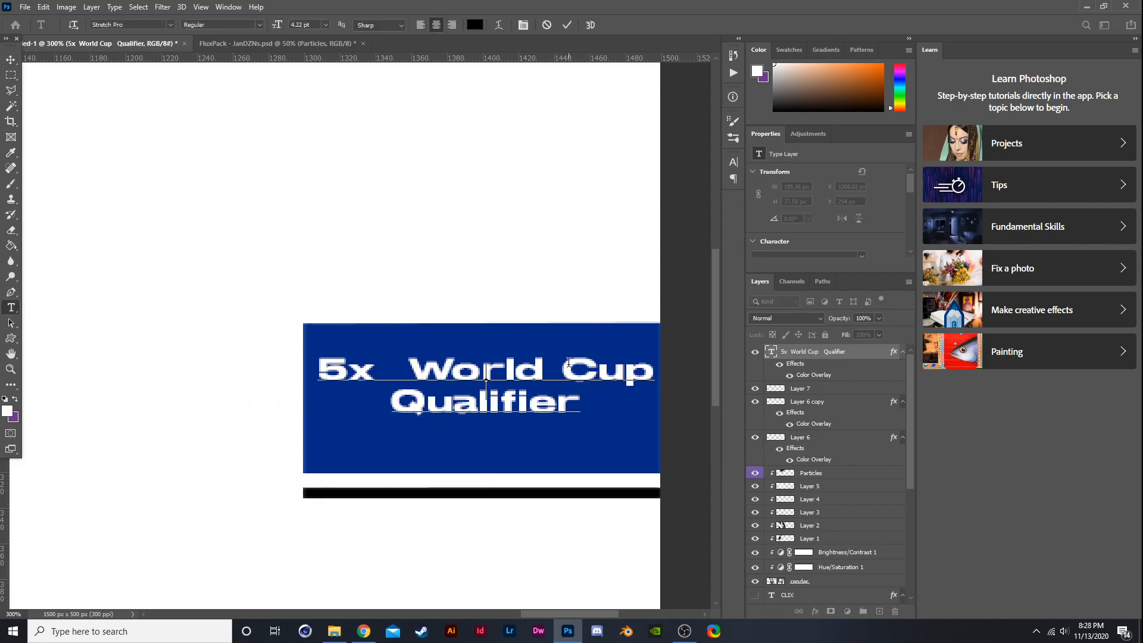
key("Return")
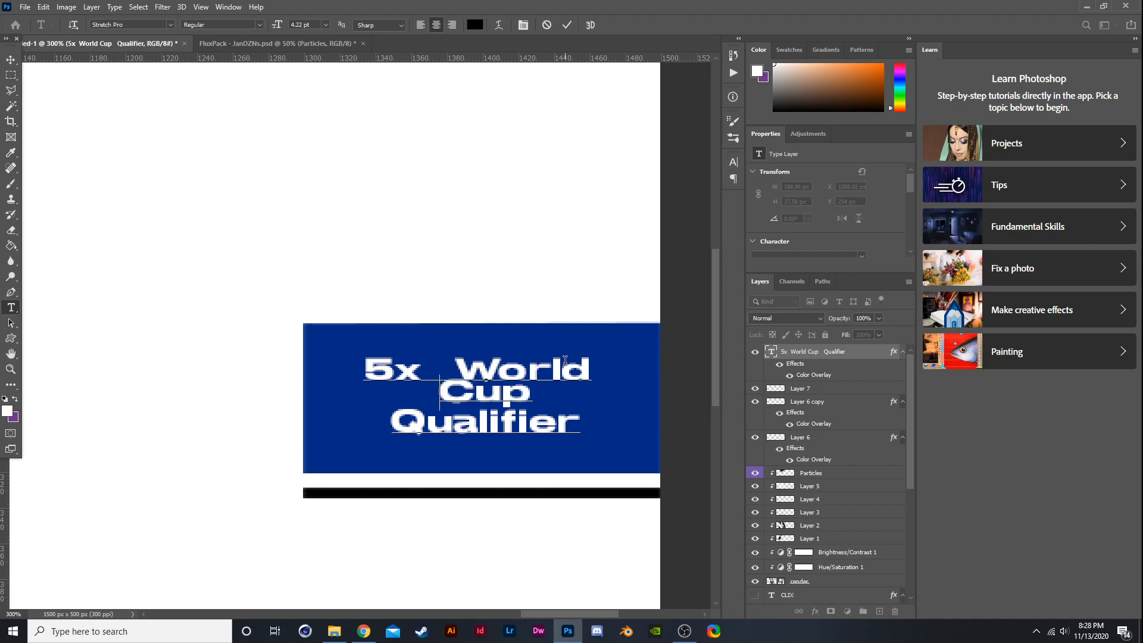
key("BackSpace")
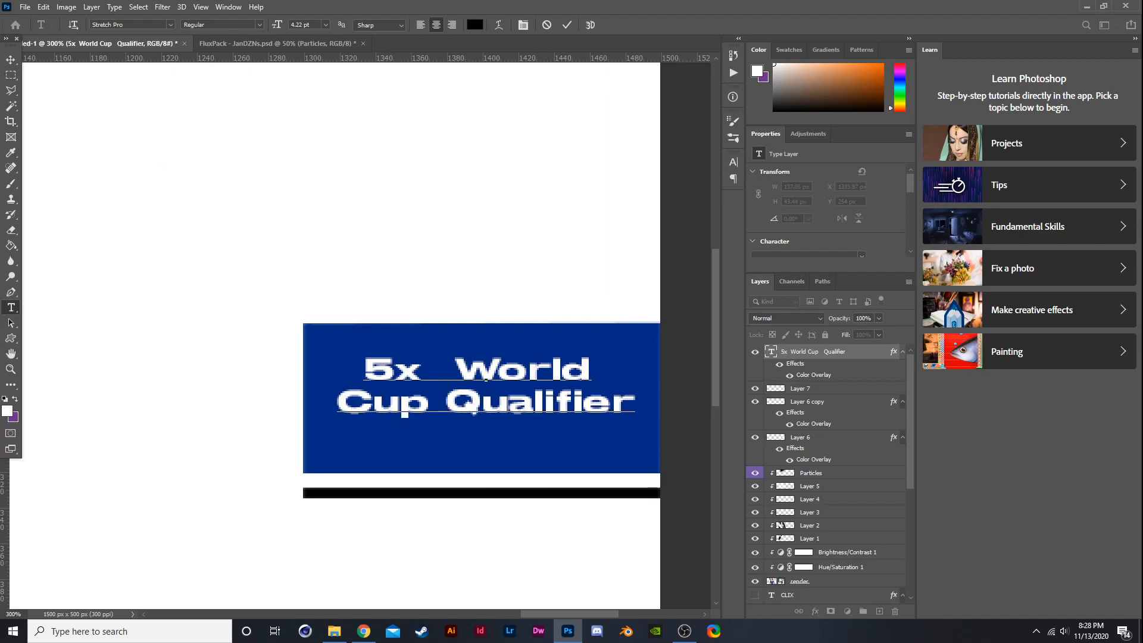
- Enlarge the text slightly with Free Transform to fill more of the blue block
left_click(11, 60)
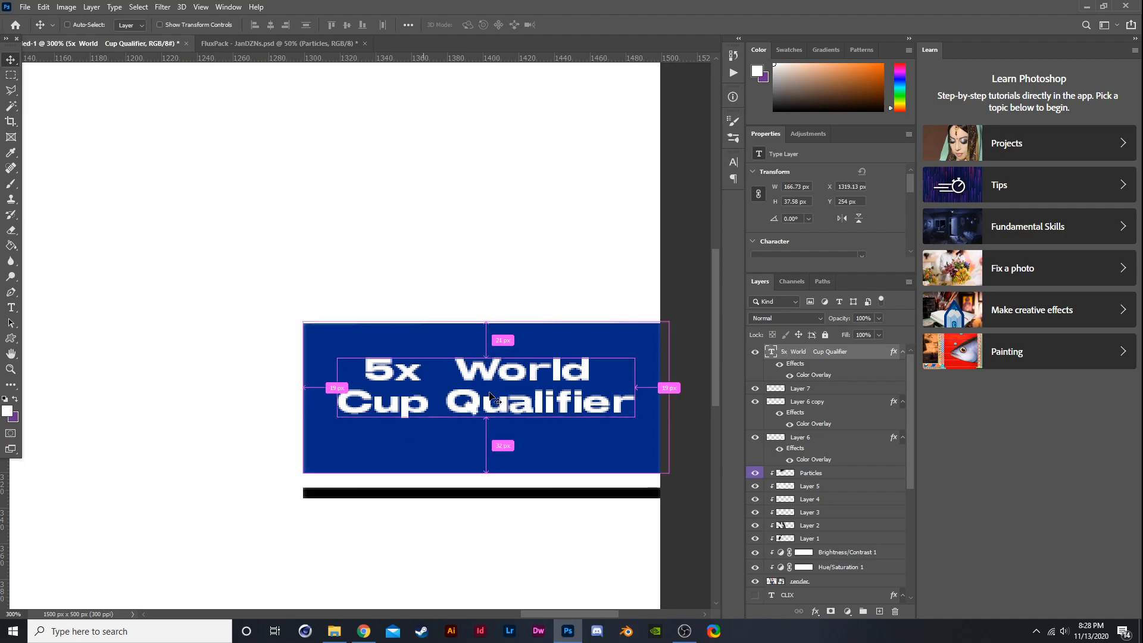
key("ctrl+t")
mouse_move(487, 357)
left_mouse_down()
mouse_move(495, 332)
mouse_move(497, 371)
left_mouse_up()
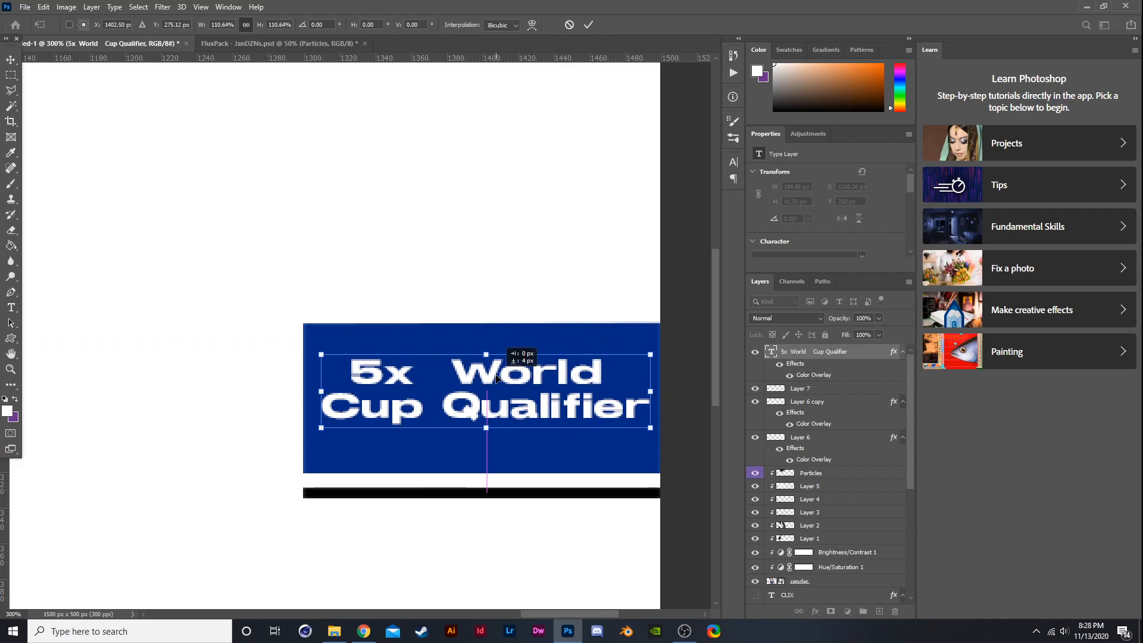
key("Return")
scroll(702, 465, "down", 4)
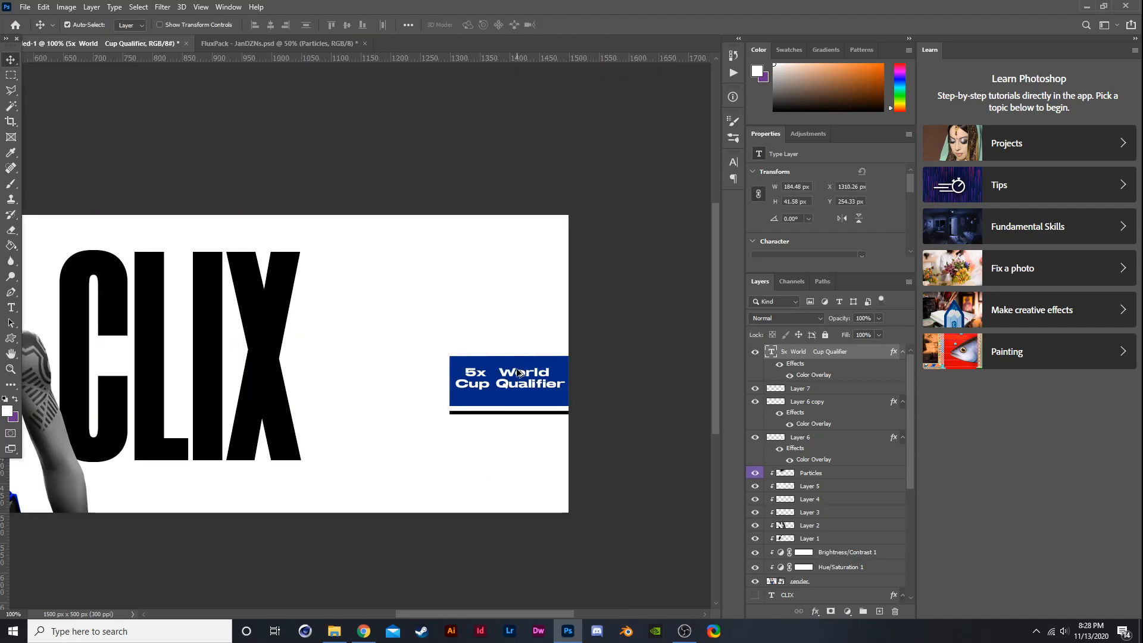
scroll(460, 275, "up", 1)
scroll(588, 277, "down", 1)
scroll(632, 316, "up", 3)
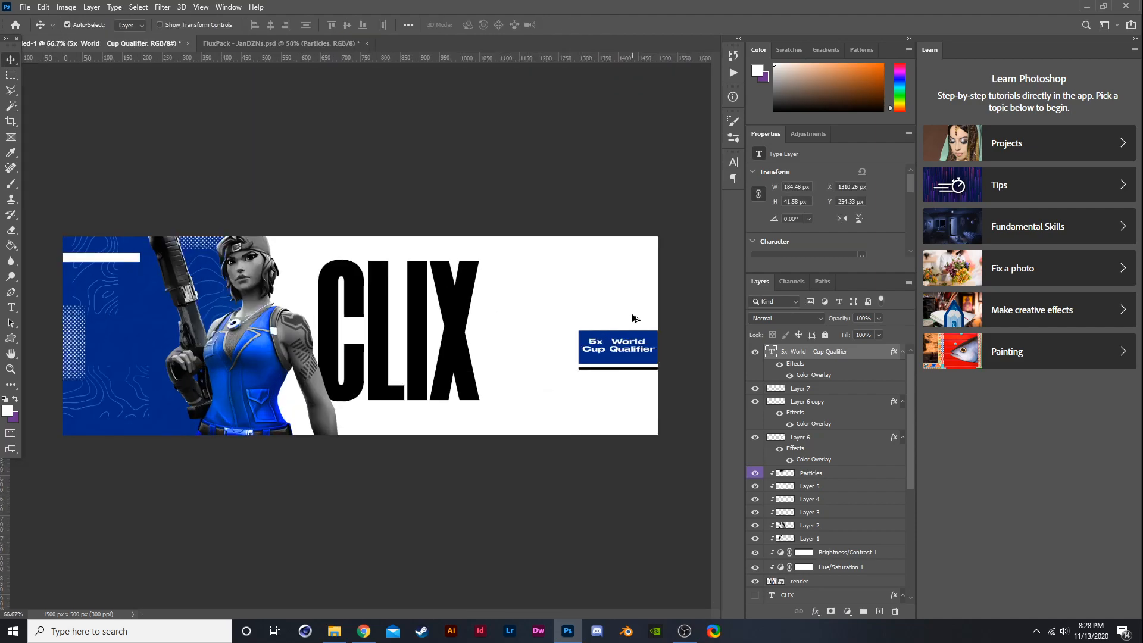
- Scale the text down a little and recentre it on the blue block
key("ctrl+t")
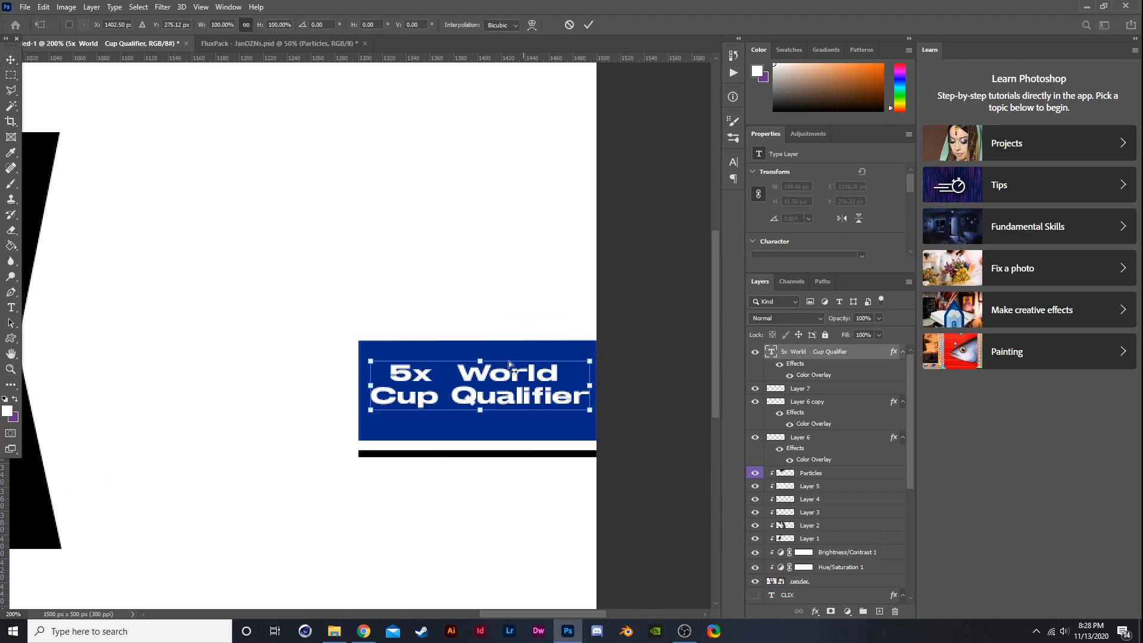
left_click_drag(369, 359, 402, 368)
left_click_drag(486, 395, 470, 396)
key("Return")
scroll(466, 387, "down", 3)
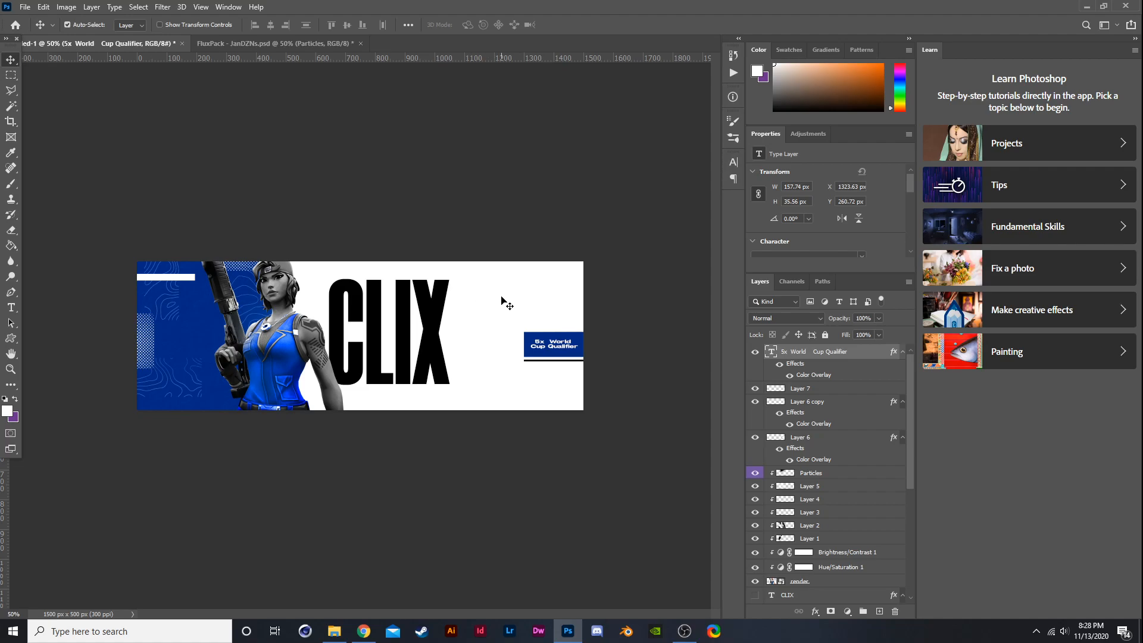
scroll(581, 313, "up", 2)
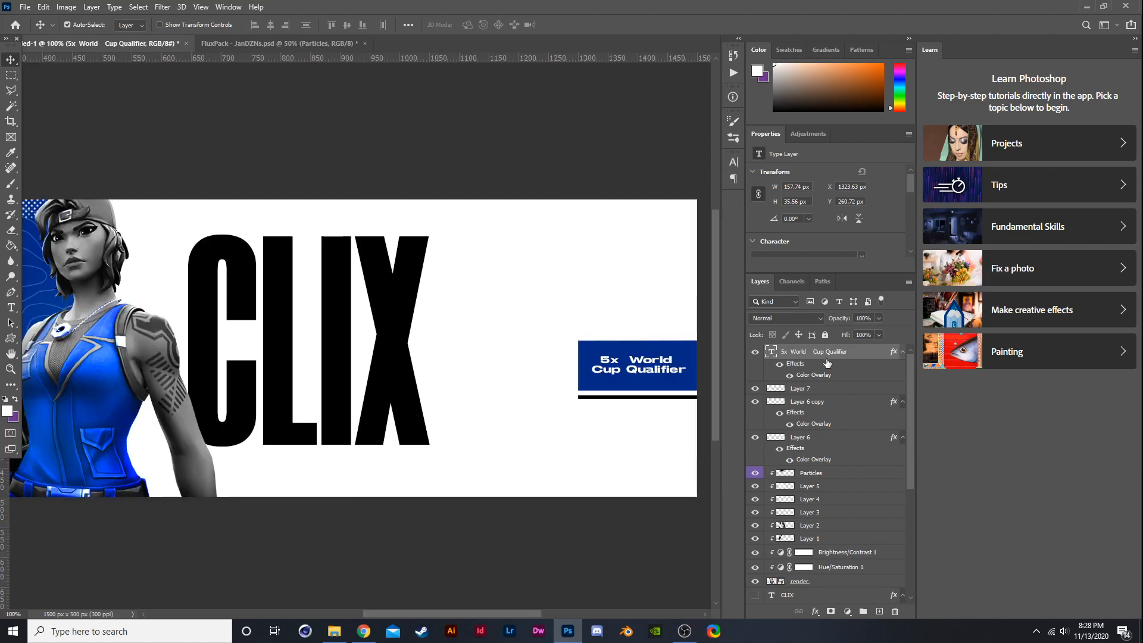
- Delete Layer 7
left_click(779, 389)
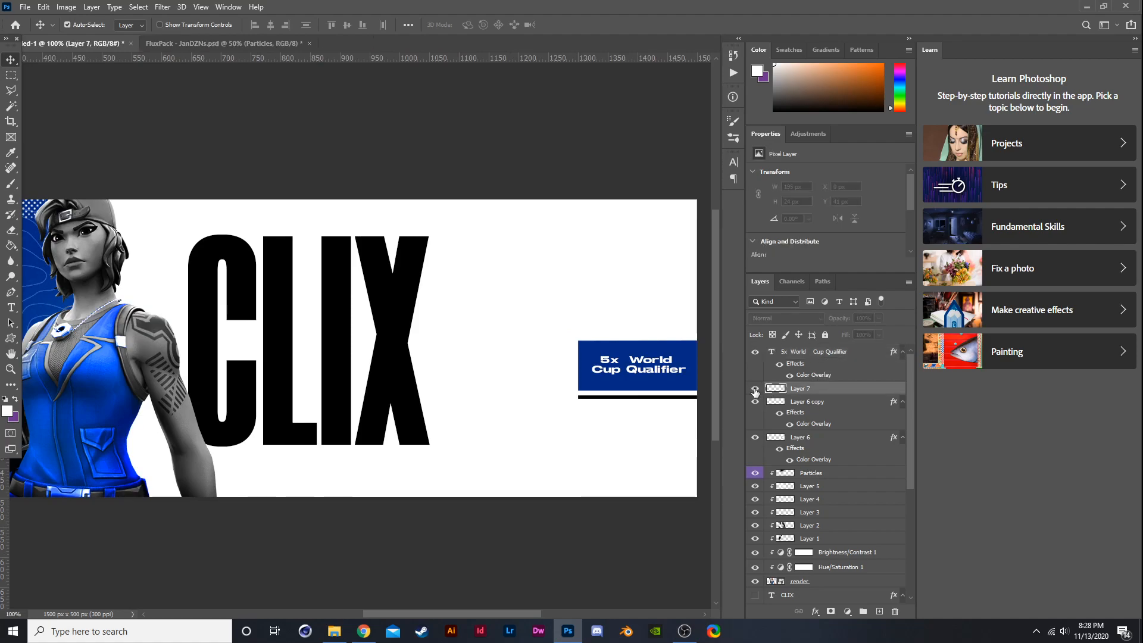
key("Delete")
left_click(754, 393)
left_click(755, 388)
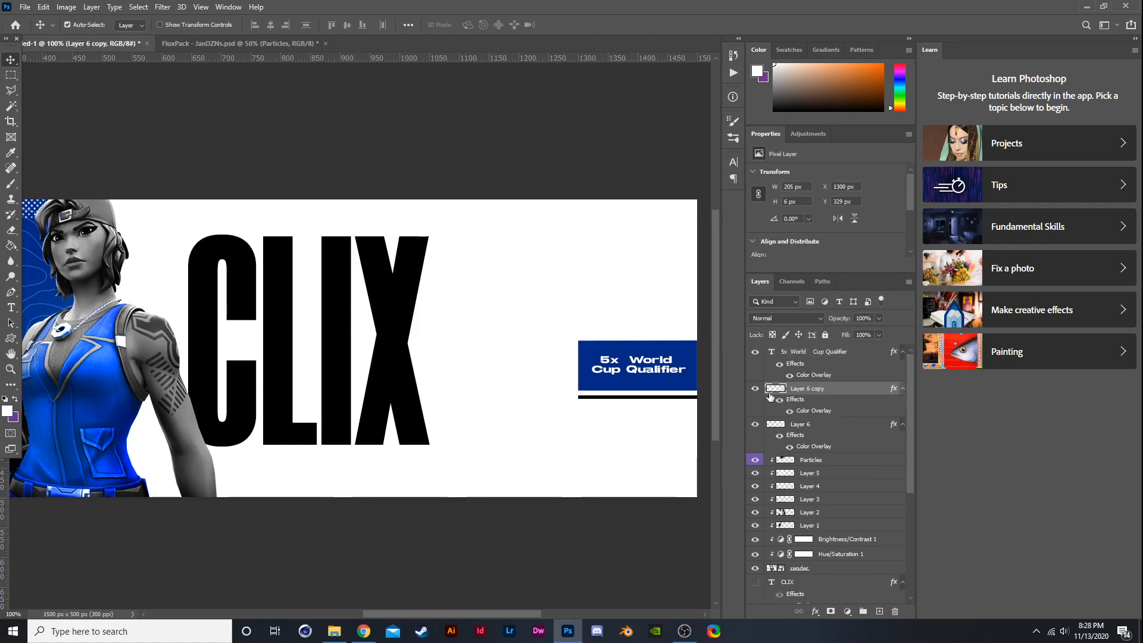
- Convert Layer 6 into a smart object and duplicate it
left_click(803, 426)
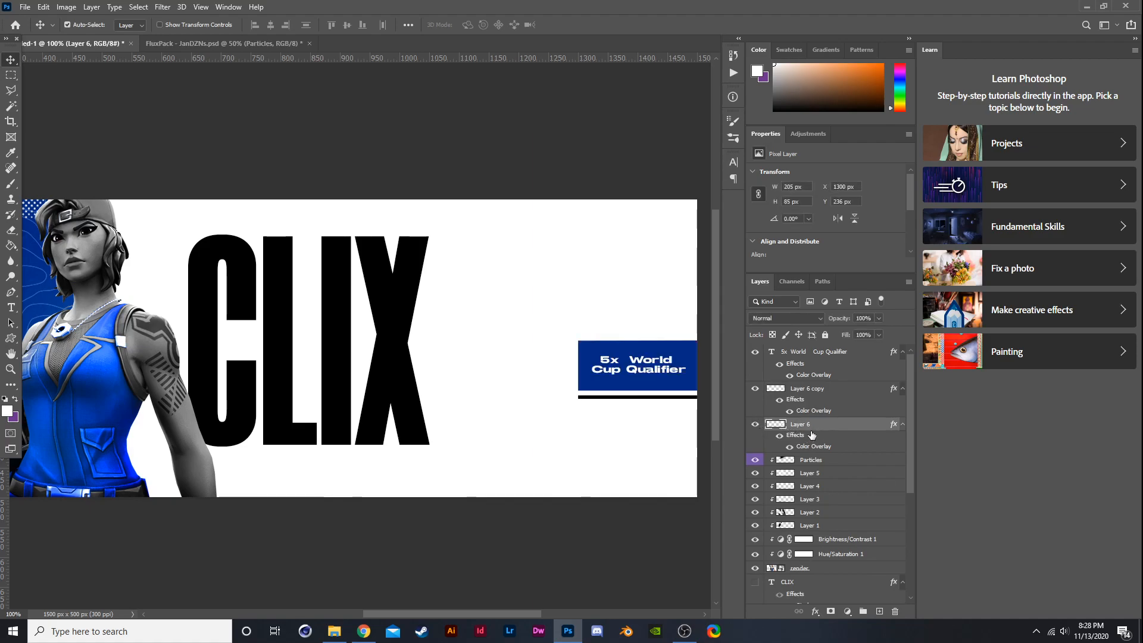
right_click(812, 428)
left_click(851, 283)
key("ctrl+j")
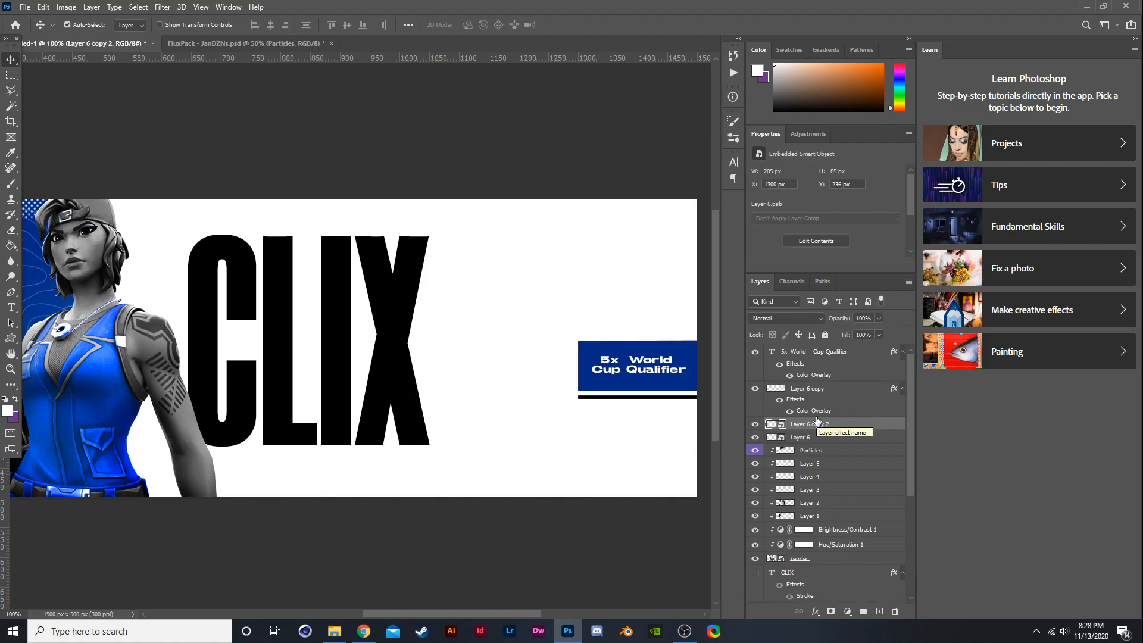
- Move the duplicate Layer 6 copy 2 below the original Layer 6
left_click_drag(816, 421, 818, 443)
right_click(820, 438)
left_click(862, 119)
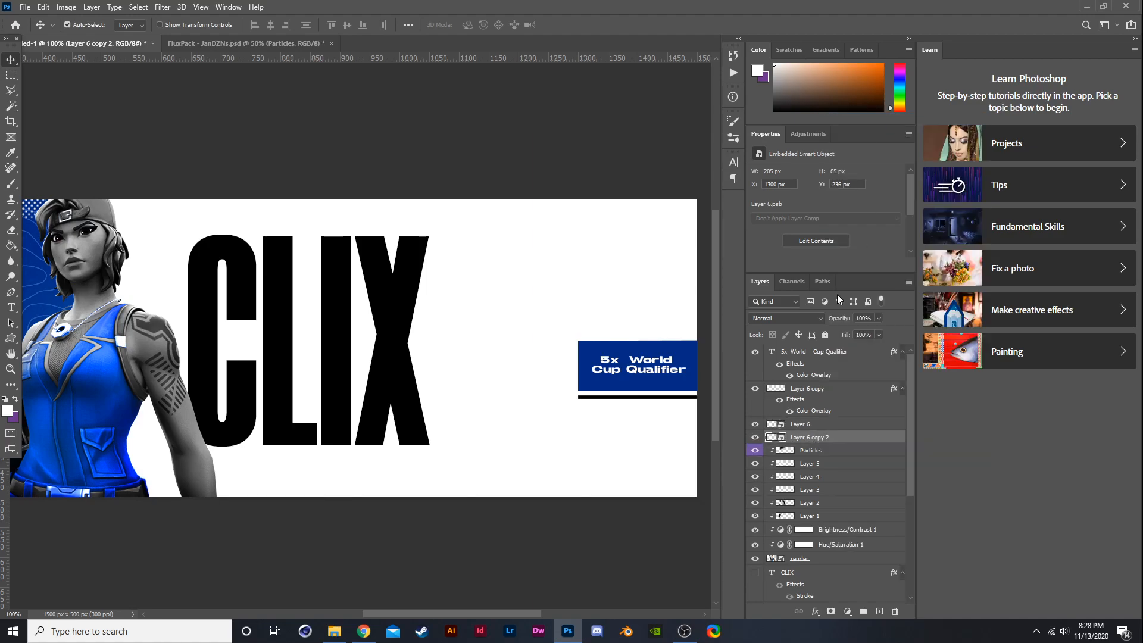
- Give the duplicate a Color Overlay using blue sampled from the character's outfit
left_click(601, 350)
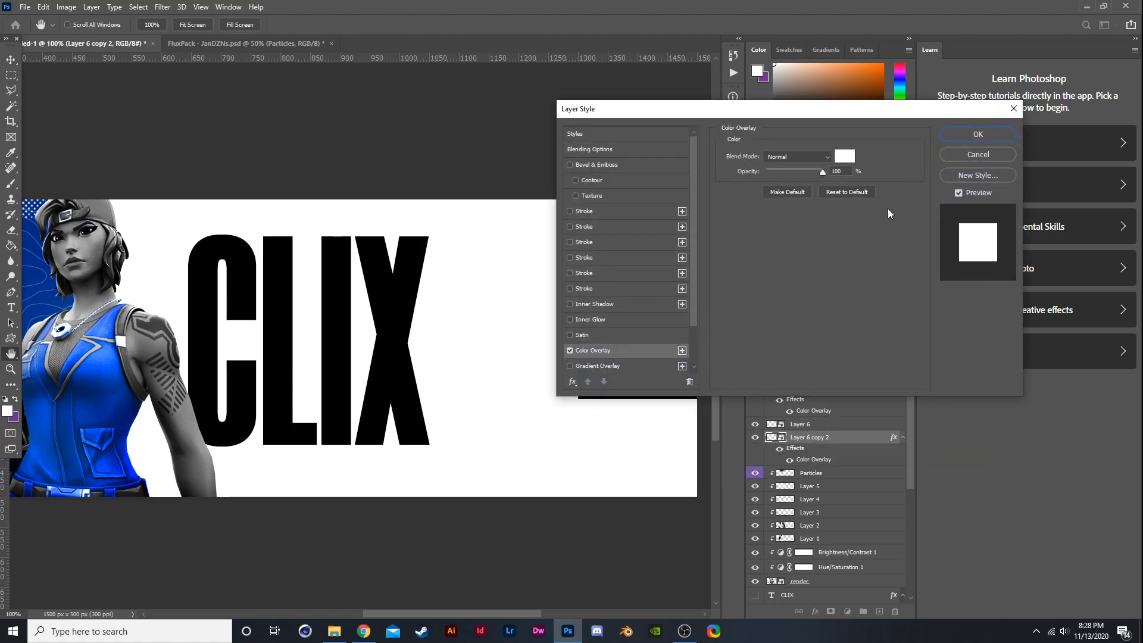
left_click(844, 155)
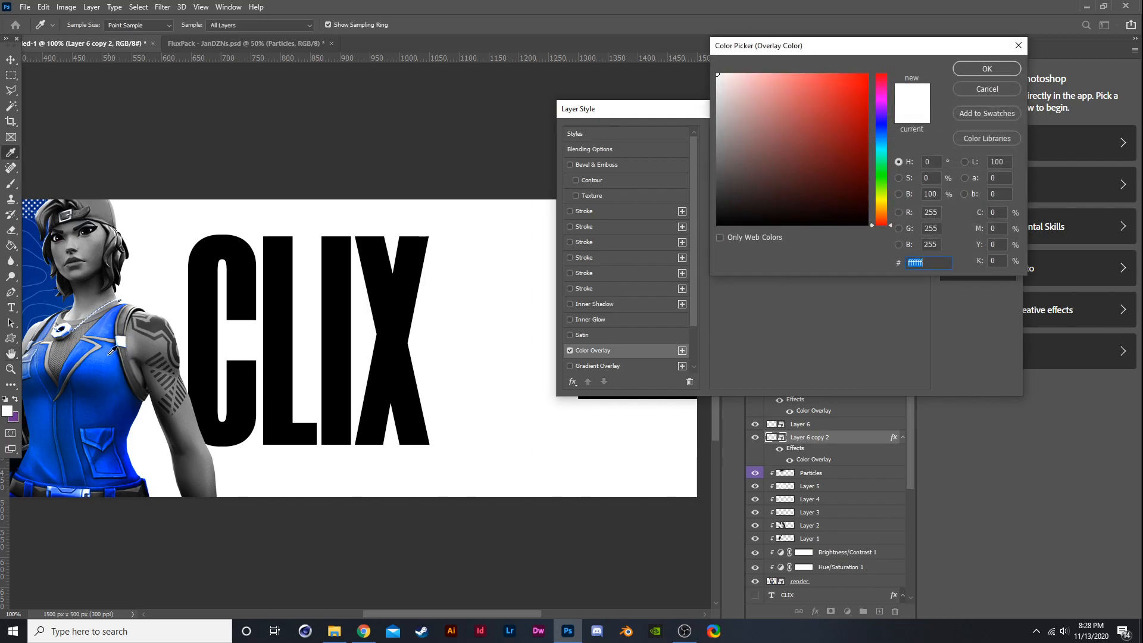
left_click(113, 349)
left_click(986, 67)
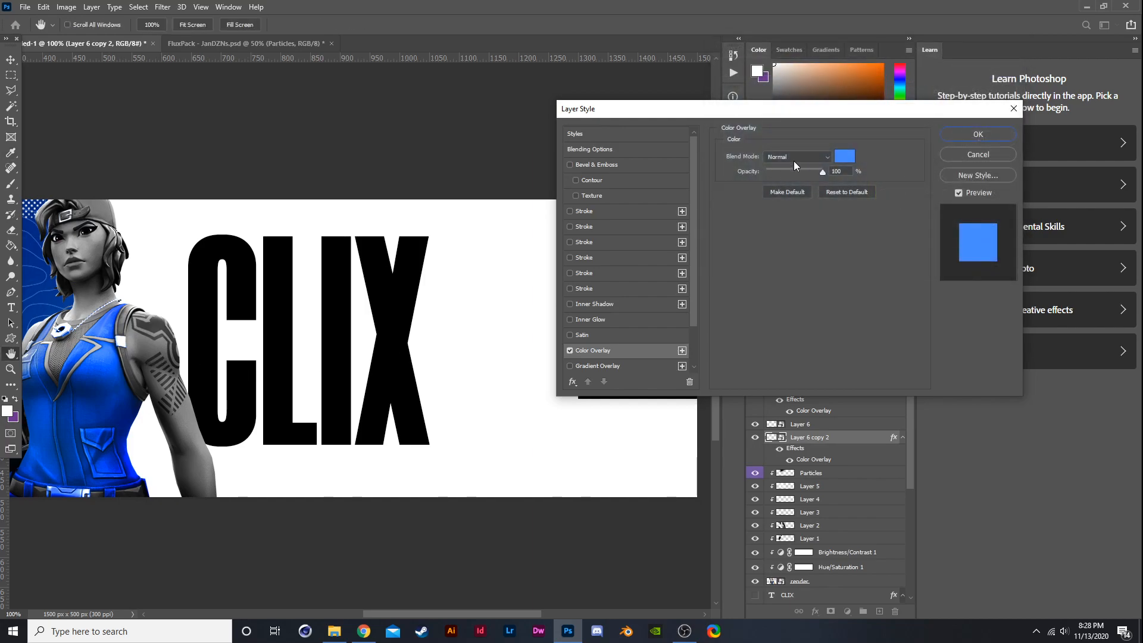
left_click(956, 132)
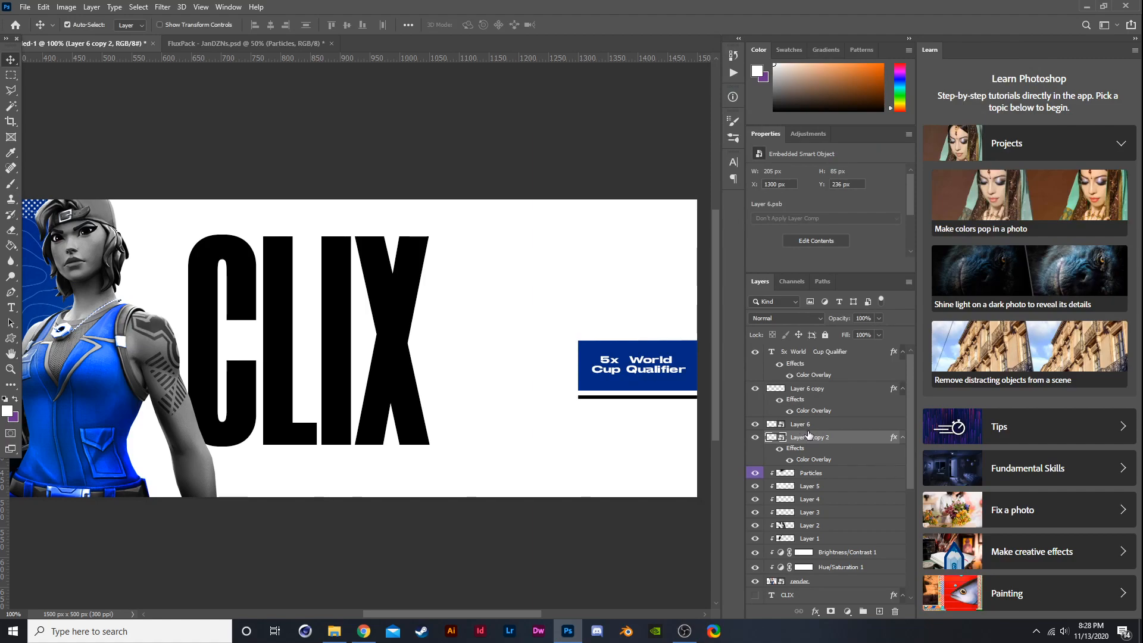
- Nudge the blue duplicate up three pixels so it offsets from the block above
key("Up")
key("Up")
key("Up")
key("ctrl+minus")
scroll(582, 305, "up", 1)
scroll(559, 311, "down", 2)
scroll(505, 307, "up", 1)
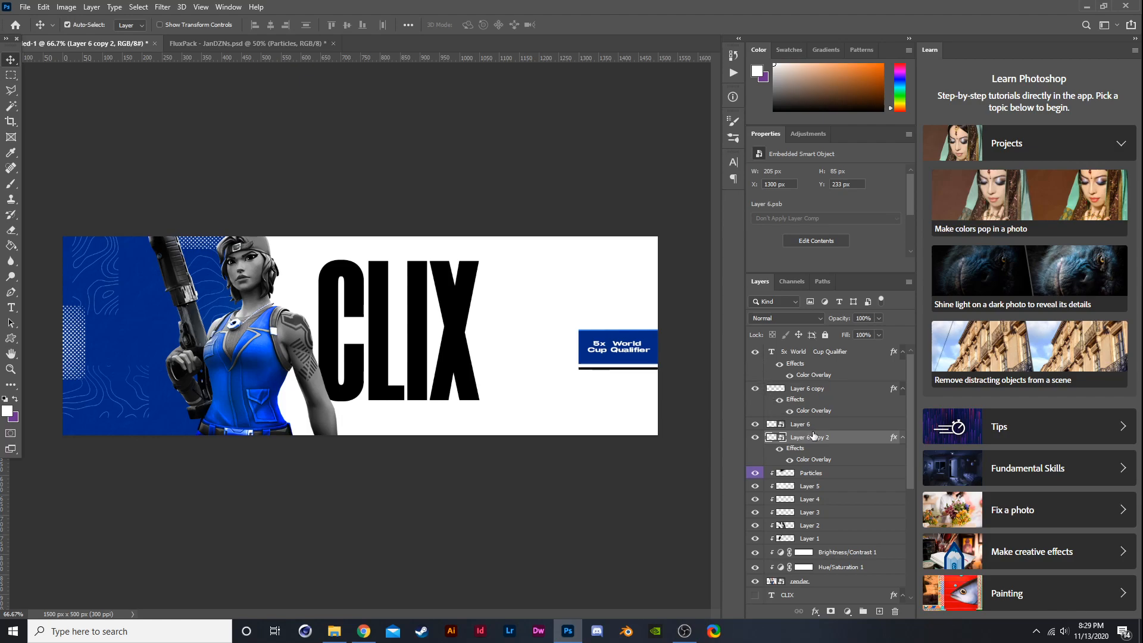
- Nudge the blue duplicate block down three pixels
key("ctrl+t")
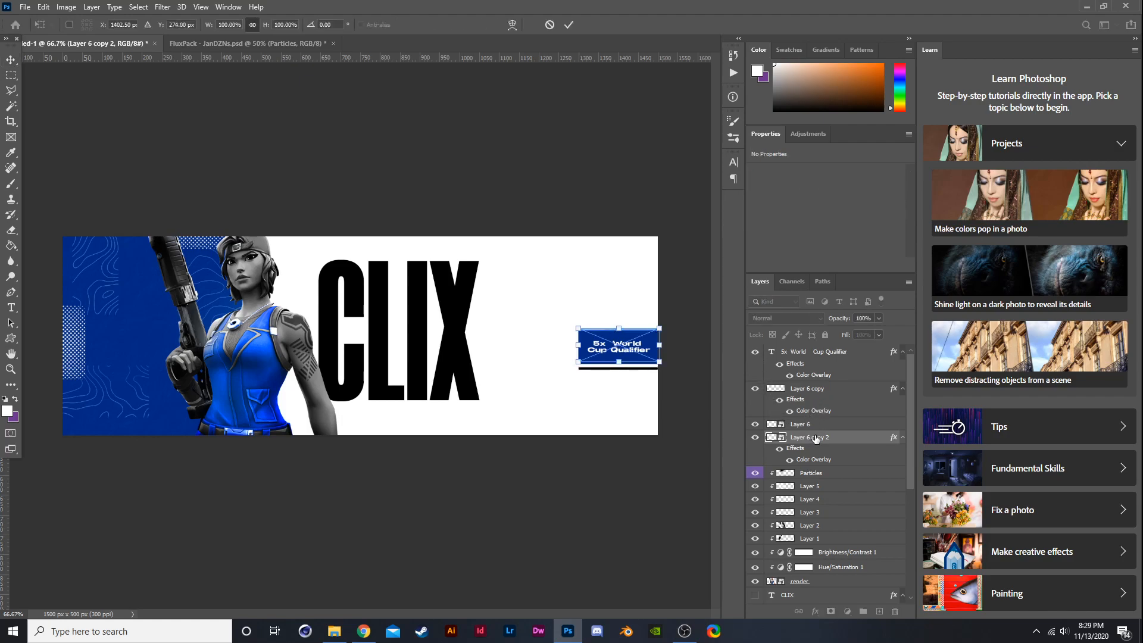
key("Return")
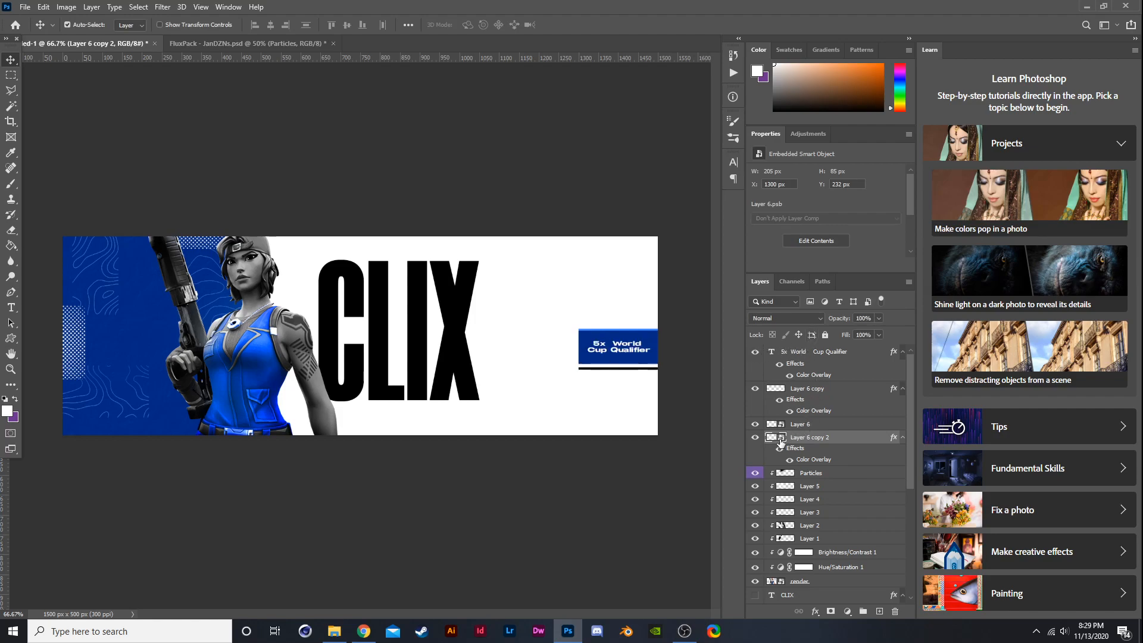
key("Down")
key("Down")
key("Down")
key("Down")
- Add a new layer above Layer 6 and stamp a chosen brush over the 5x World Cup Qualifier block
left_click(826, 428)
left_click(879, 611)
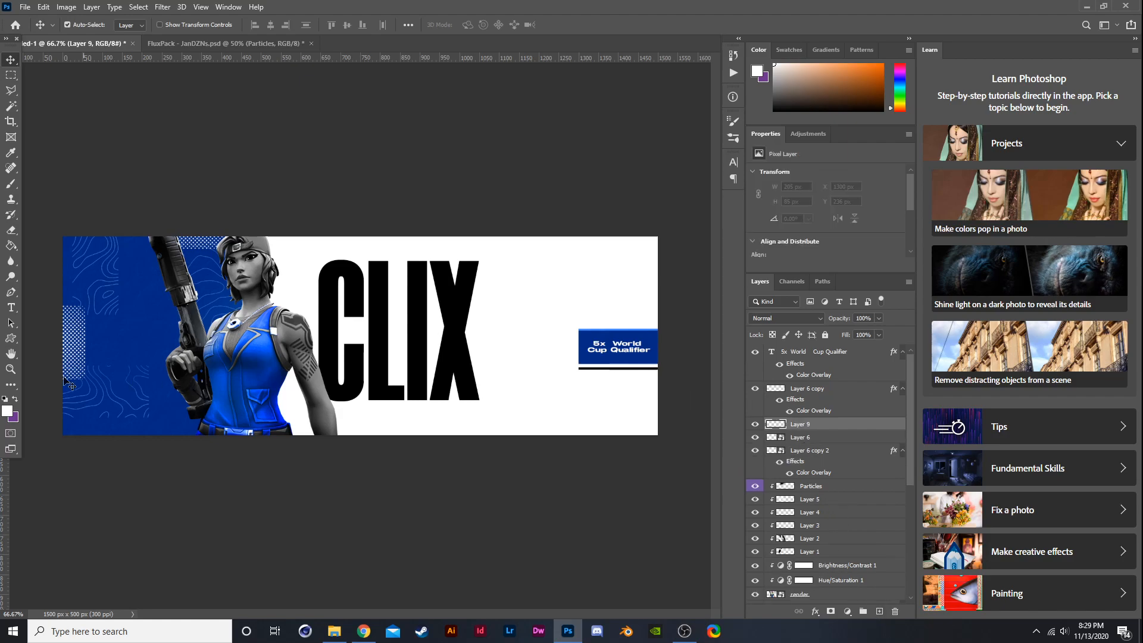
left_click(11, 183)
left_click(617, 356)
key("ctrl+z")
left_click(85, 25)
left_click(118, 60)
left_click(620, 349)
key("ctrl+z")
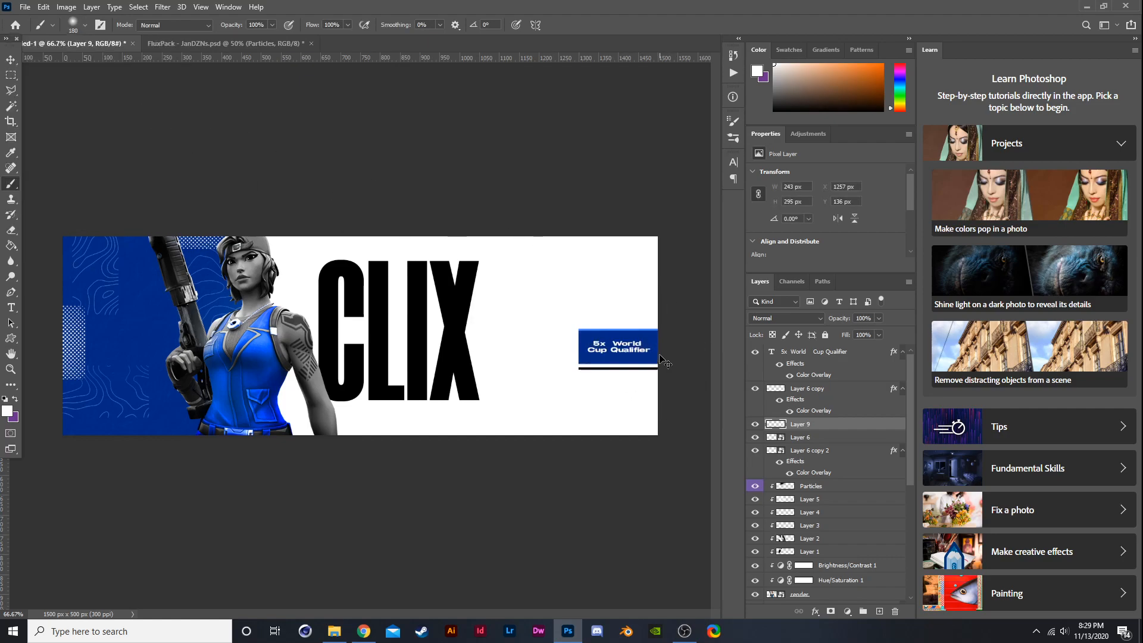
- Set the new layer's blend mode to Soft Light and its opacity to 40%
left_click(785, 318)
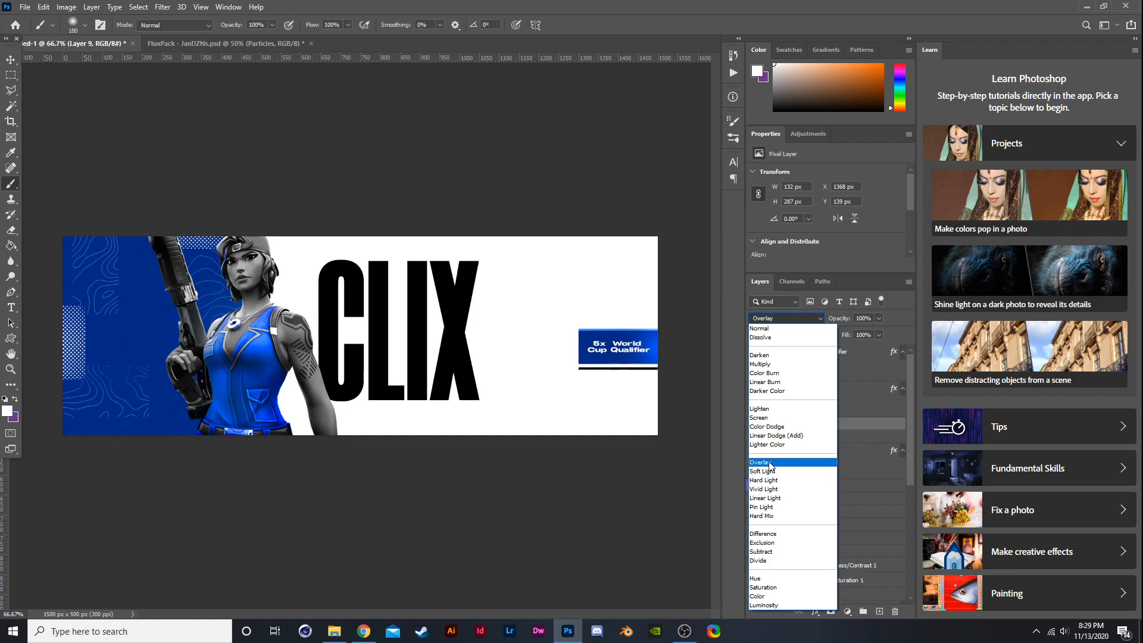
left_click(772, 471)
left_click(878, 319)
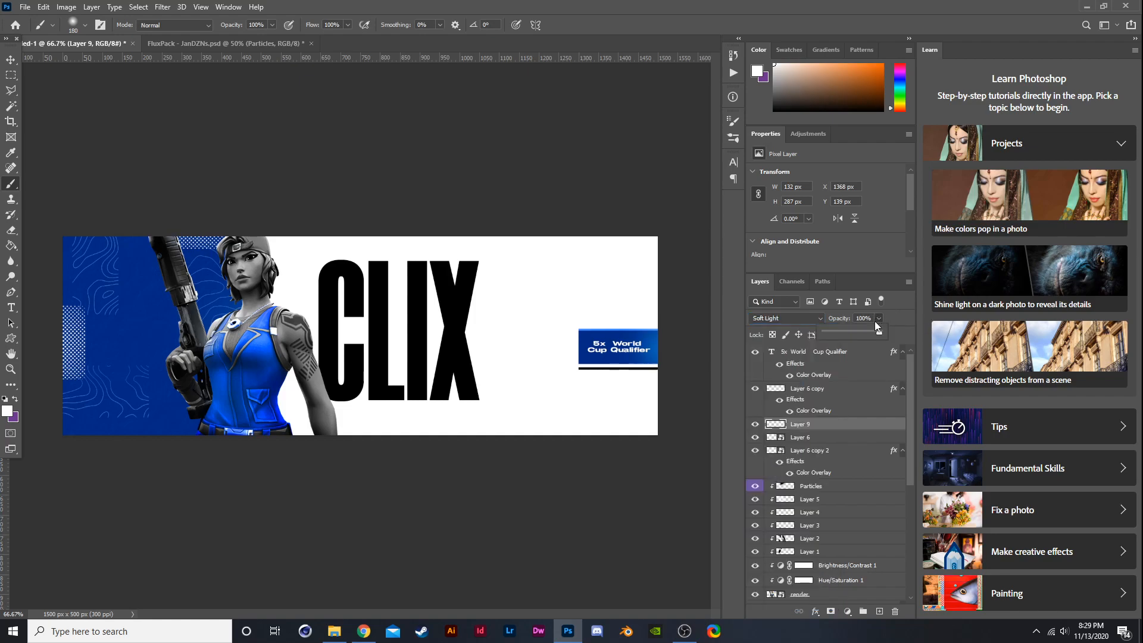
left_click_drag(865, 333, 863, 332)
left_click_drag(850, 334, 846, 331)
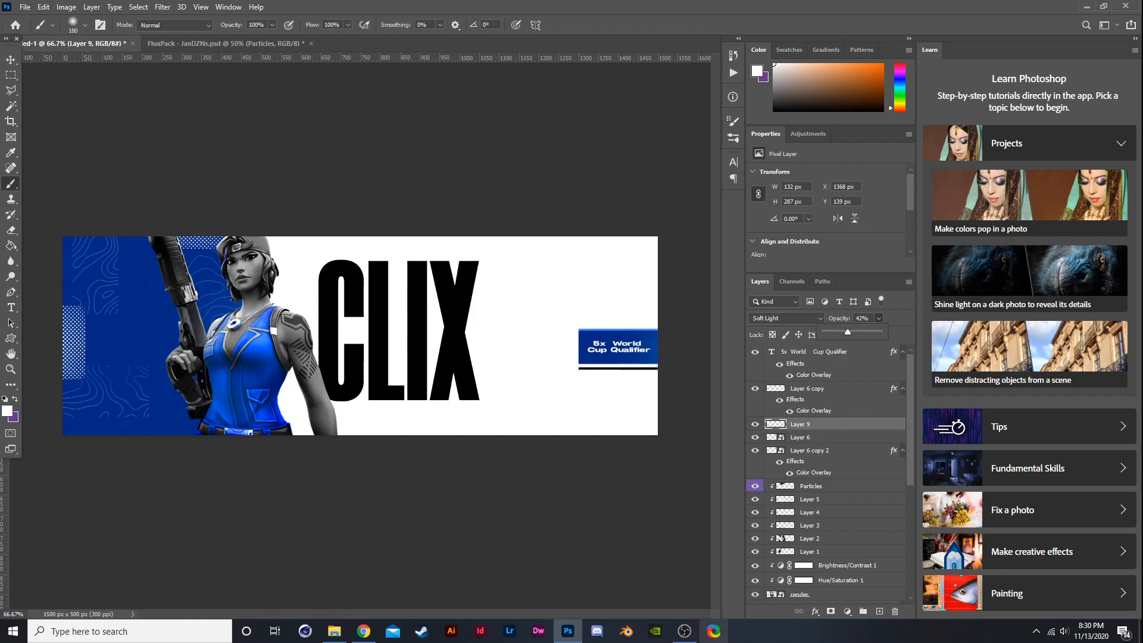
- Switch to the browser and close the three font-related tabs
left_click(369, 641)
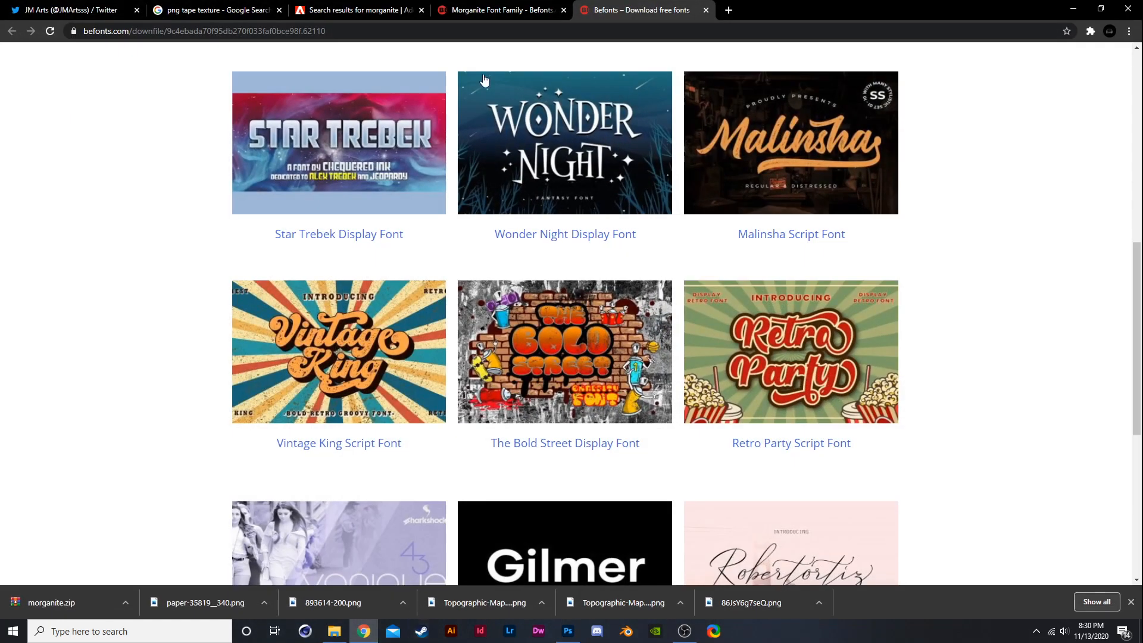
left_click(705, 10)
left_click(563, 10)
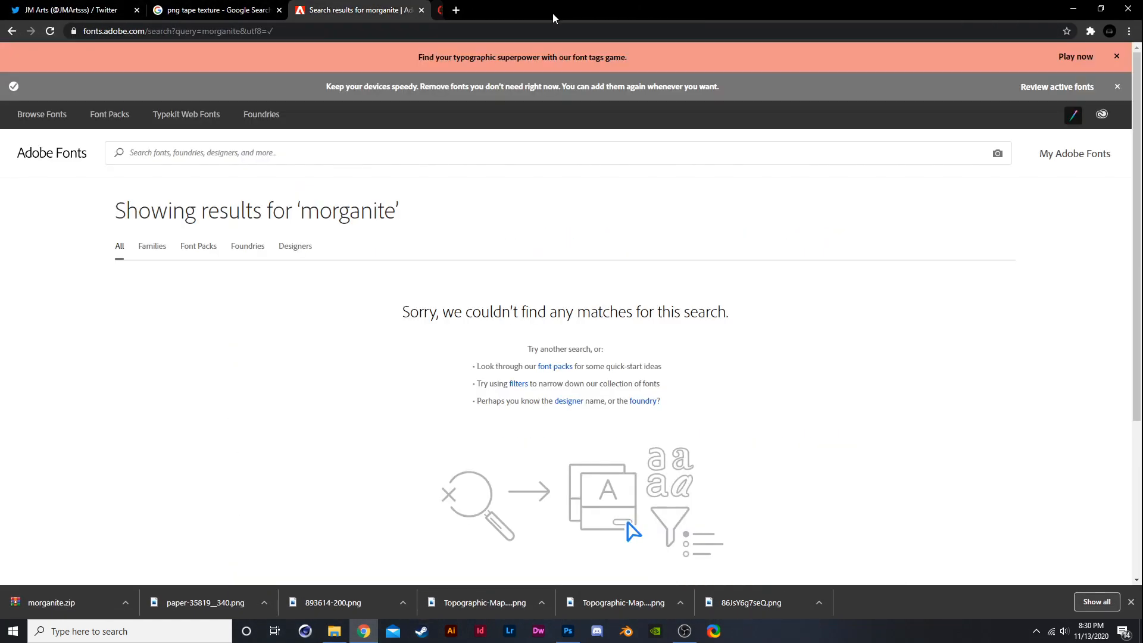
left_click(422, 10)
- Search Google Images for "nrg clix" and clear the Creative Commons licence filter
left_click_drag(205, 67, 2, 61)
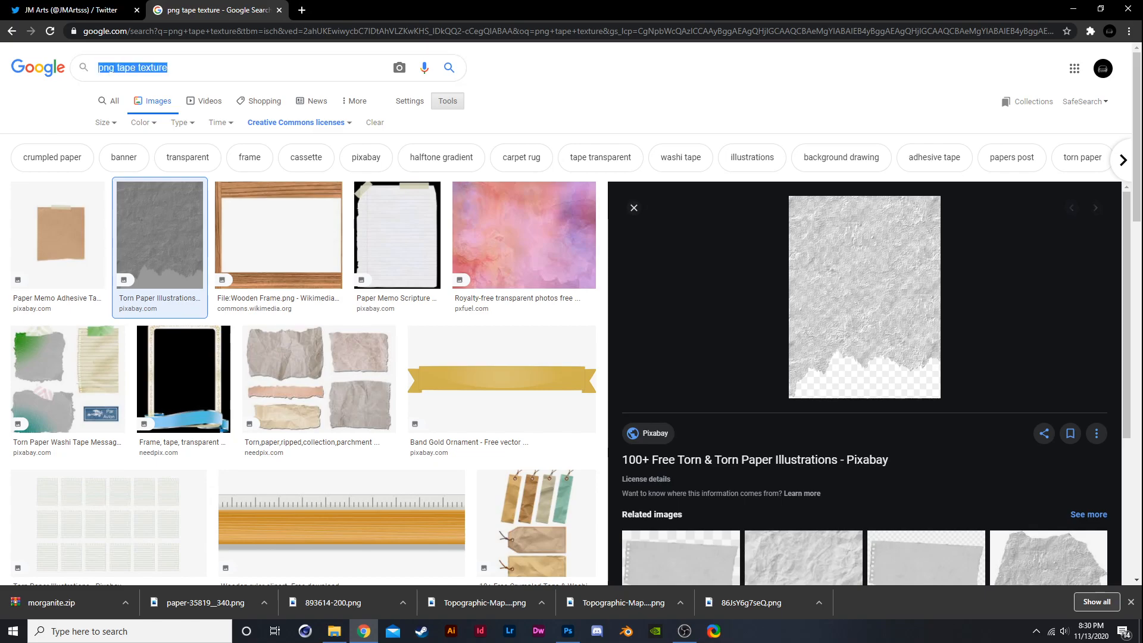
type("nrg ")
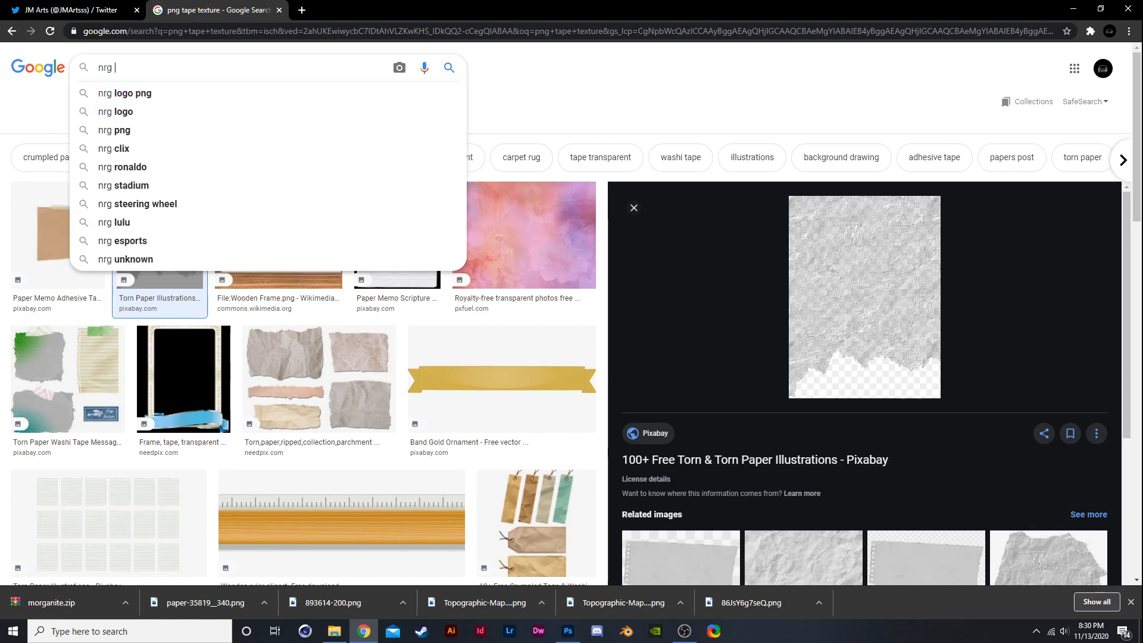
type("clix")
key("Return")
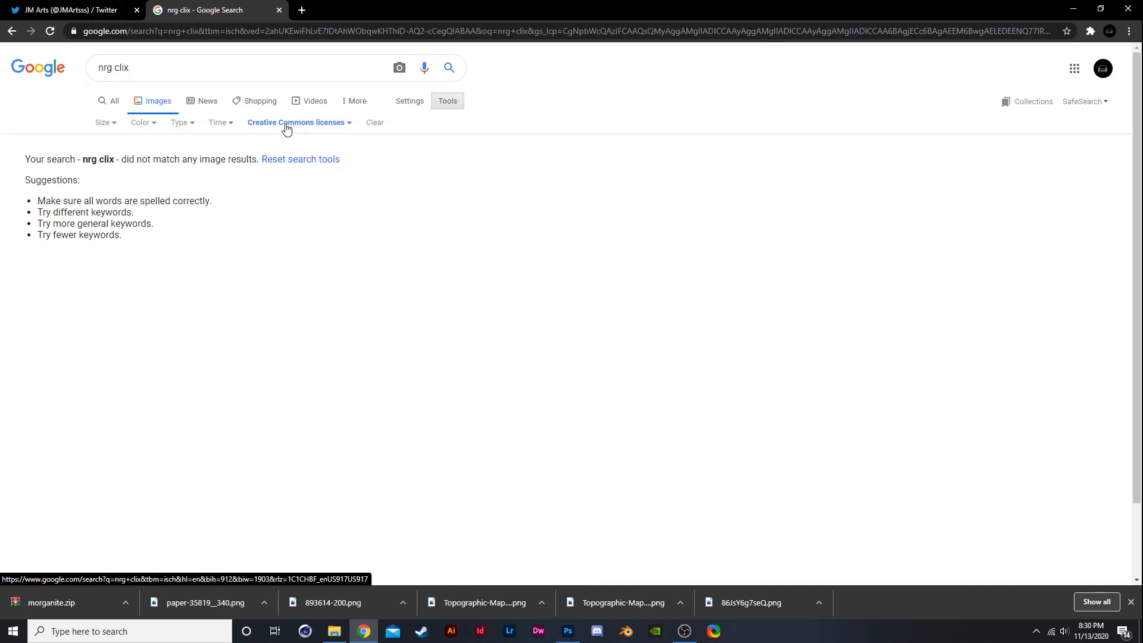
left_click(285, 123)
left_click(277, 145)
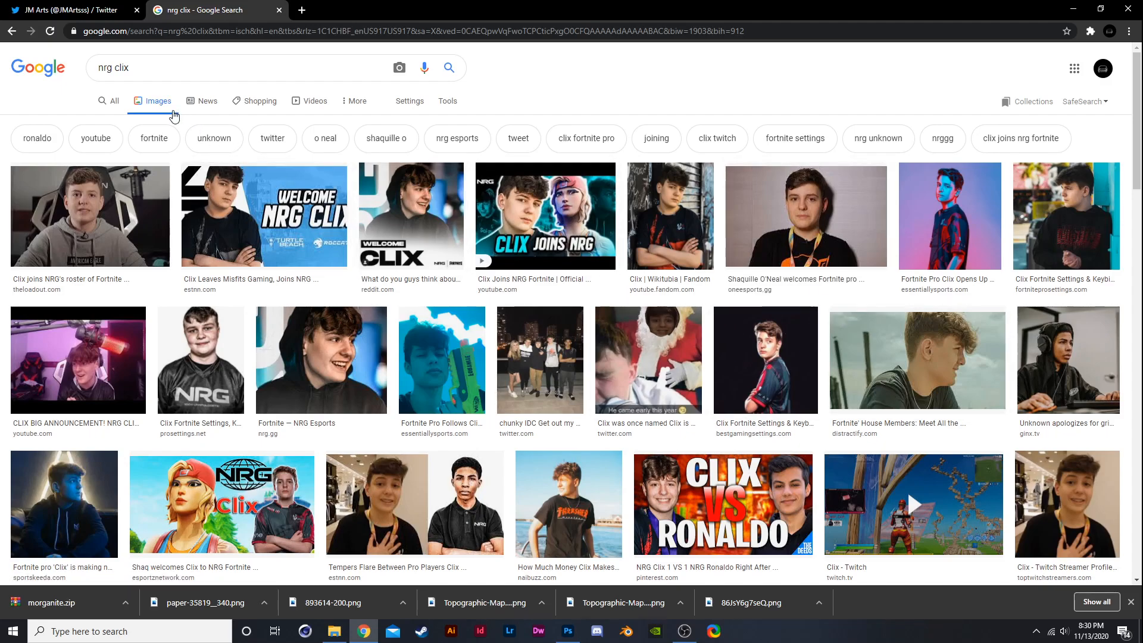
- Open the dark backlit Clix photo result, save the image, and return to Photoshop
left_click(108, 505)
right_click(857, 204)
left_click(893, 331)
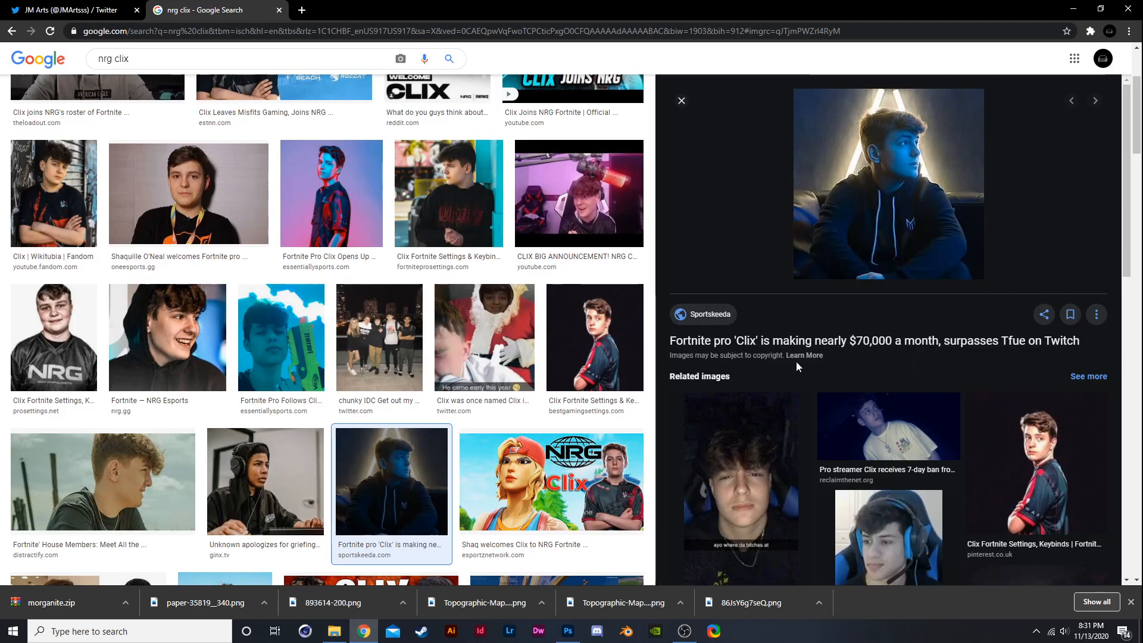
left_click(613, 298)
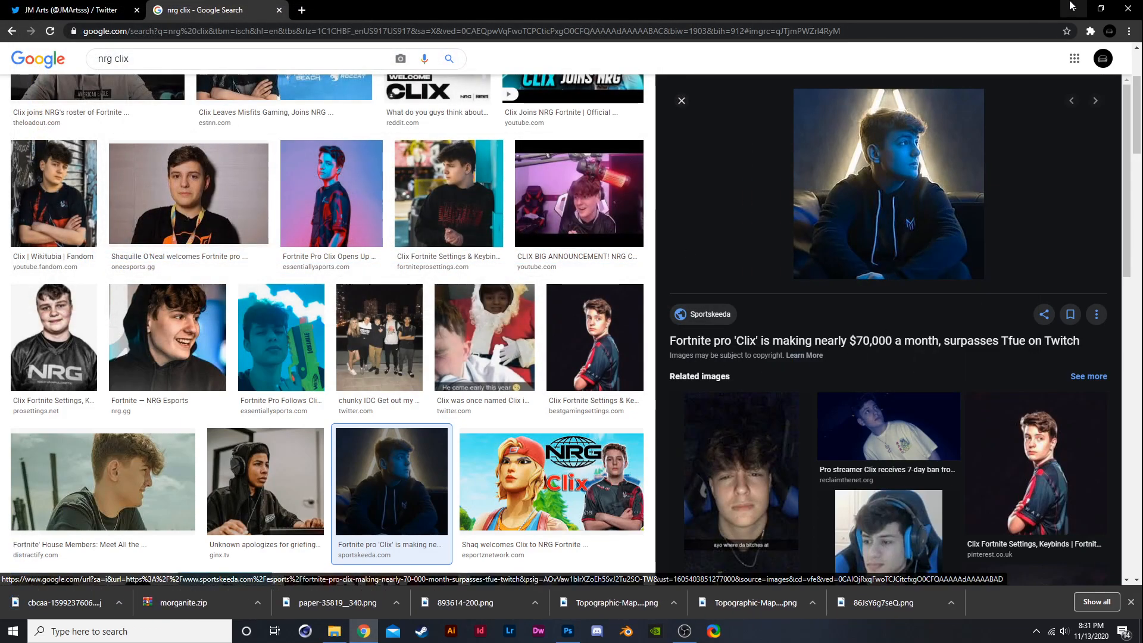
left_click(1072, 9)
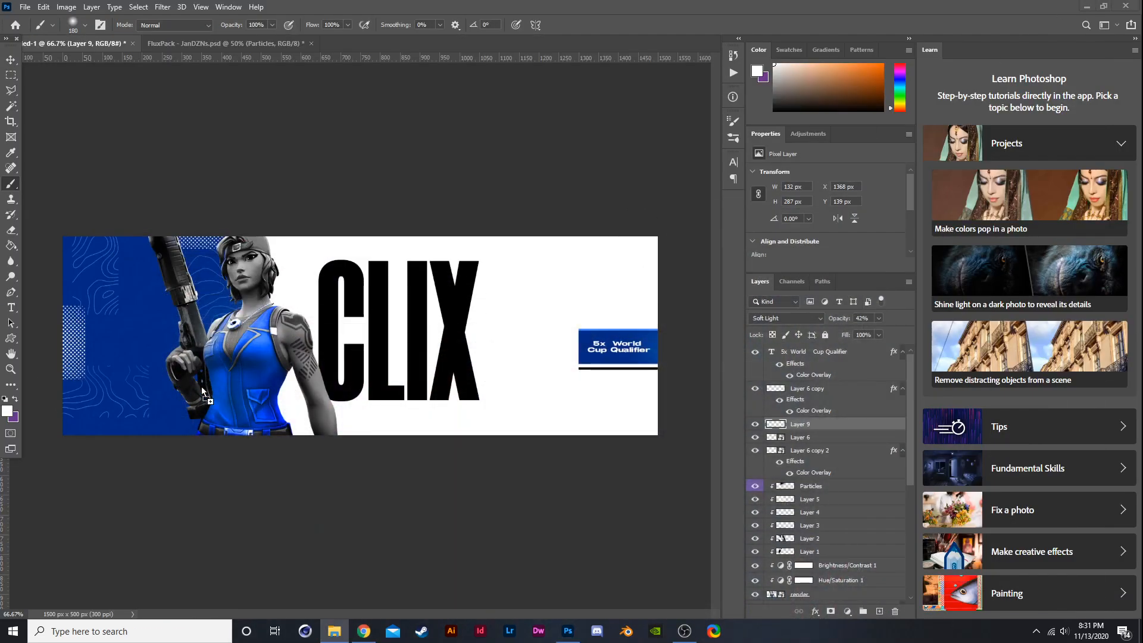
- Place the saved Clix photo into the banner and move its layer below the CLIX text layer
left_click_drag(551, 383, 635, 408)
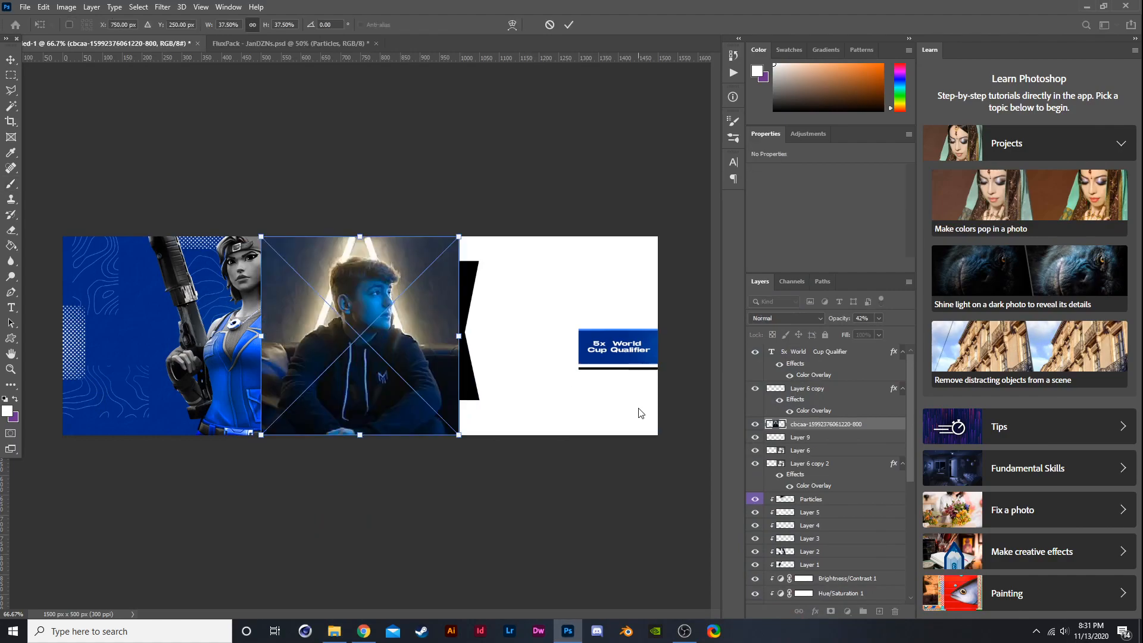
left_click_drag(797, 424, 820, 489)
scroll(797, 473, "down", 3)
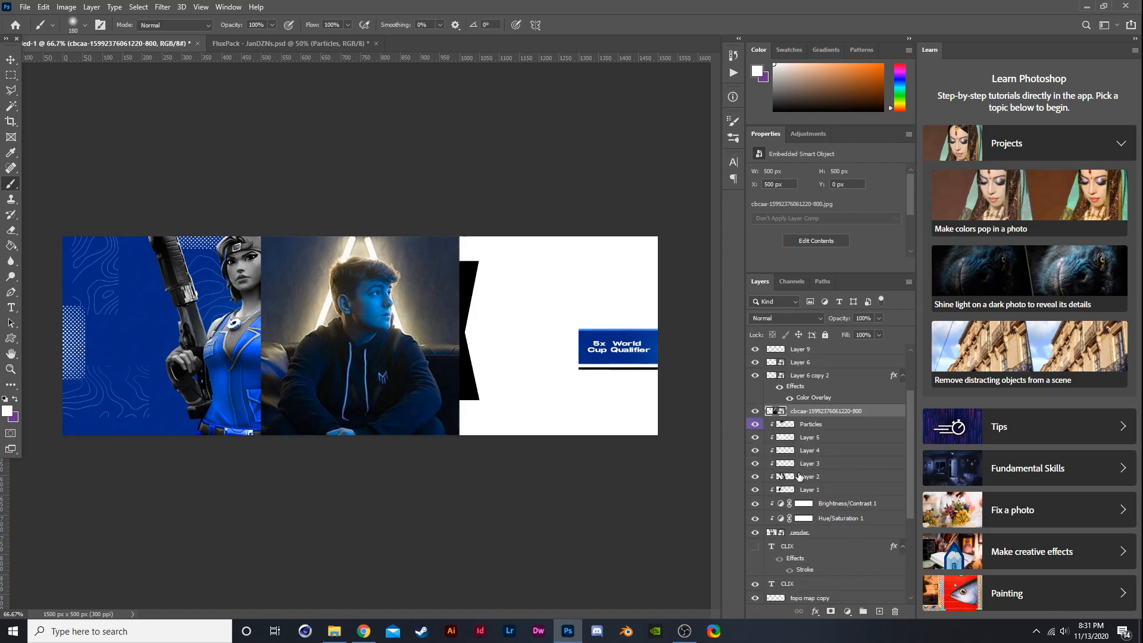
left_click_drag(818, 419, 828, 592)
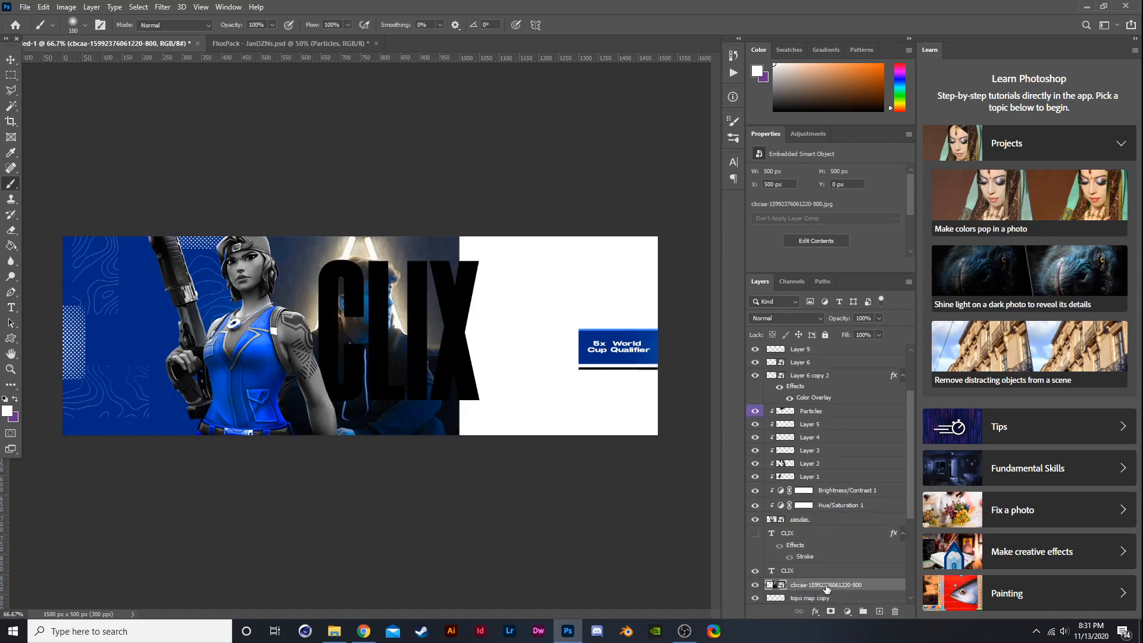
- Scale the Clix photo down and position it in the lower right beside the CLIX title
key("ctrl+t")
left_click_drag(459, 334, 538, 399)
key("Return")
- Add a clipped Hue/Saturation adjustment to the photo and set Saturation to -100
left_click(847, 611)
left_click(858, 490)
scroll(839, 573, "down", 3)
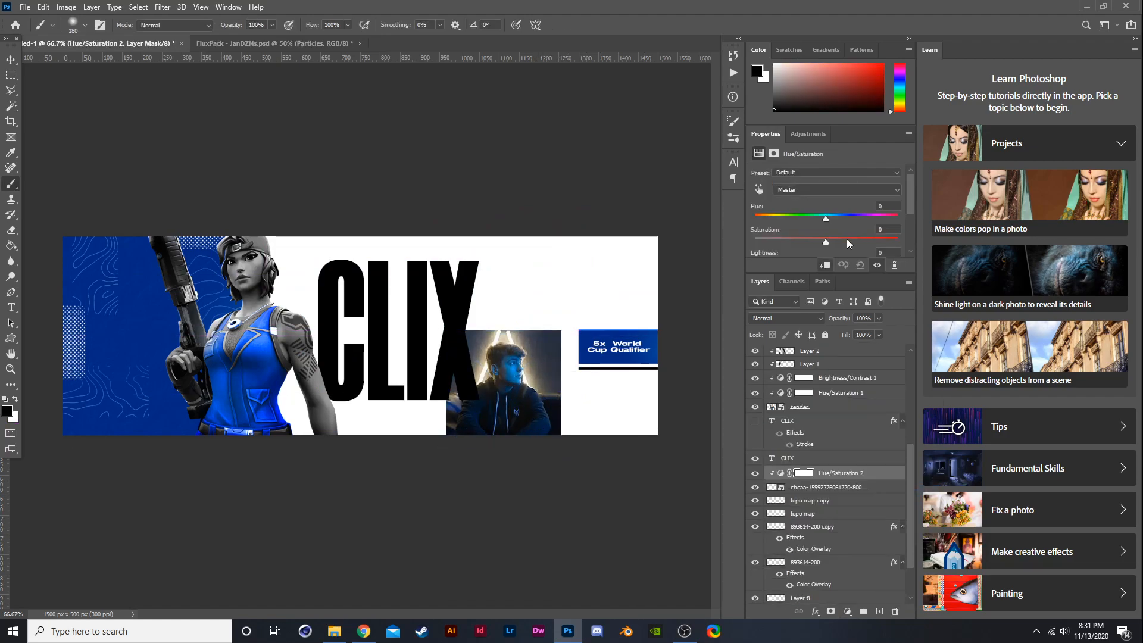
left_click_drag(824, 241, 753, 241)
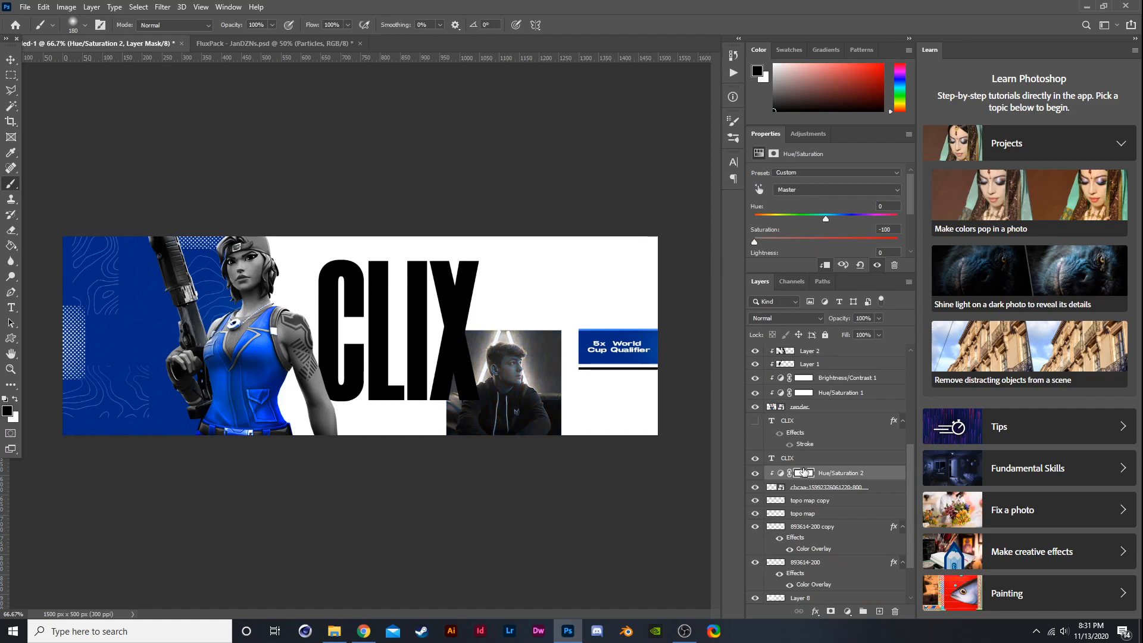
- Combine the photo and its Hue/Saturation adjustment into one smart object and rasterize it
left_click(801, 489, "ctrl")
right_click(803, 488)
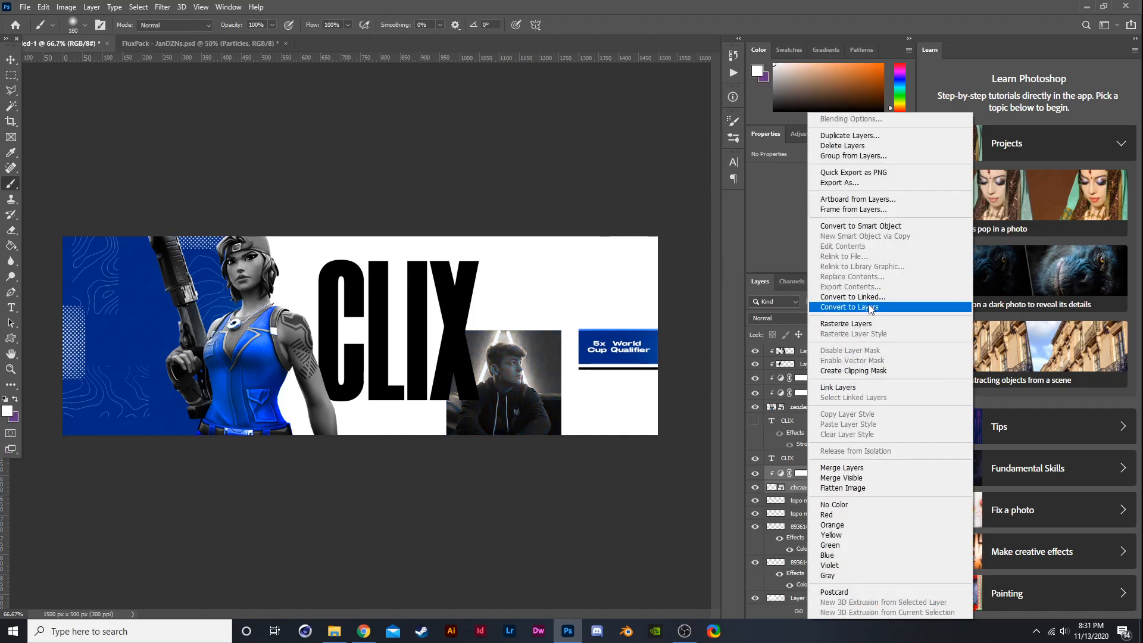
left_click(866, 227)
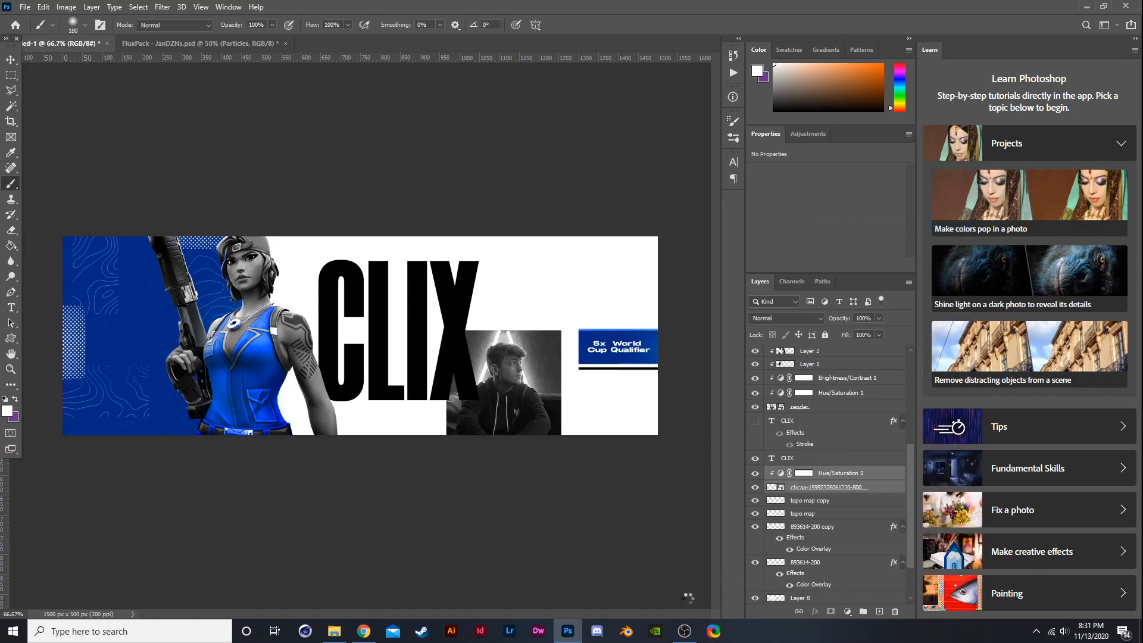
right_click(810, 472)
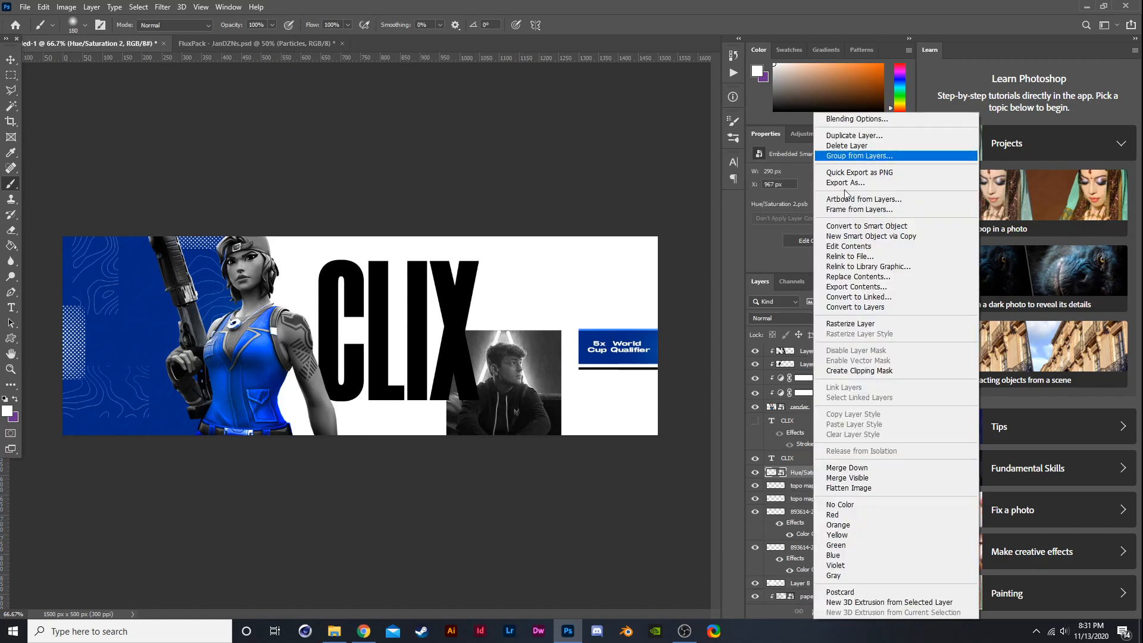
left_click(826, 325)
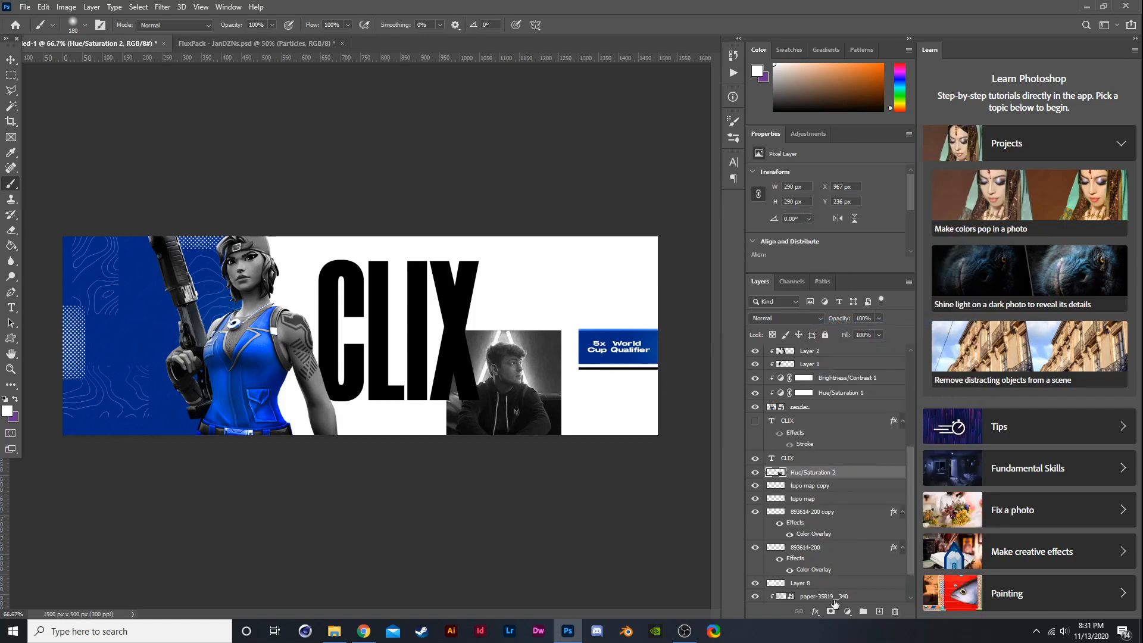
- Add a clipped Brightness/Contrast adjustment with brightness 15 and contrast -50, toggling it to compare
left_click(847, 612)
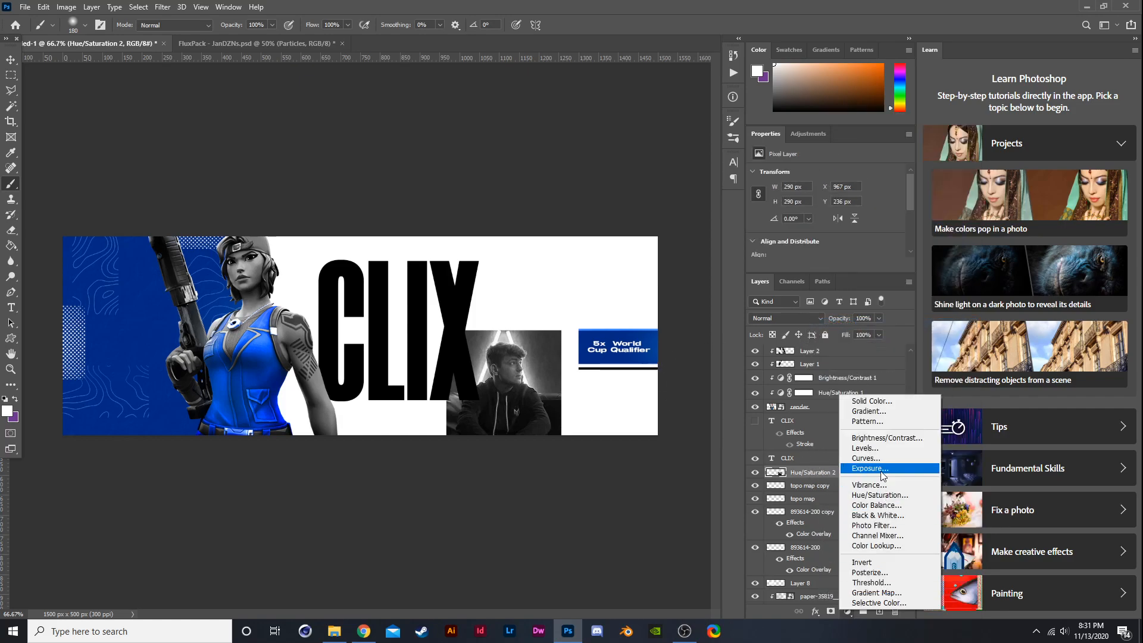
left_click(888, 440)
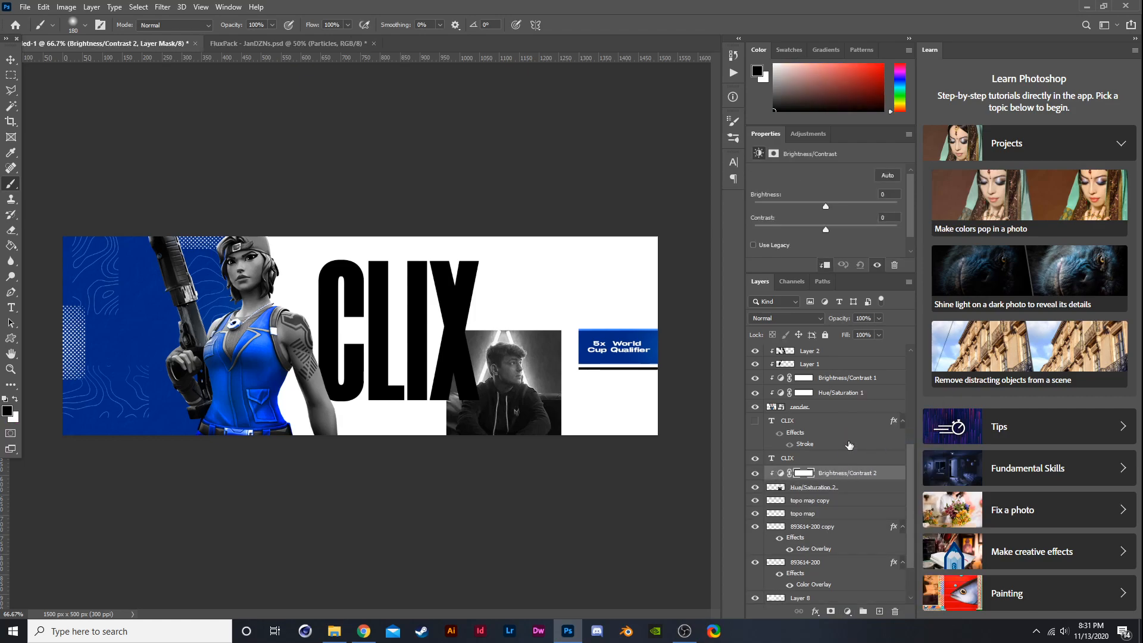
mouse_move(804, 203)
left_mouse_down()
mouse_move(847, 201)
mouse_move(811, 212)
left_mouse_up()
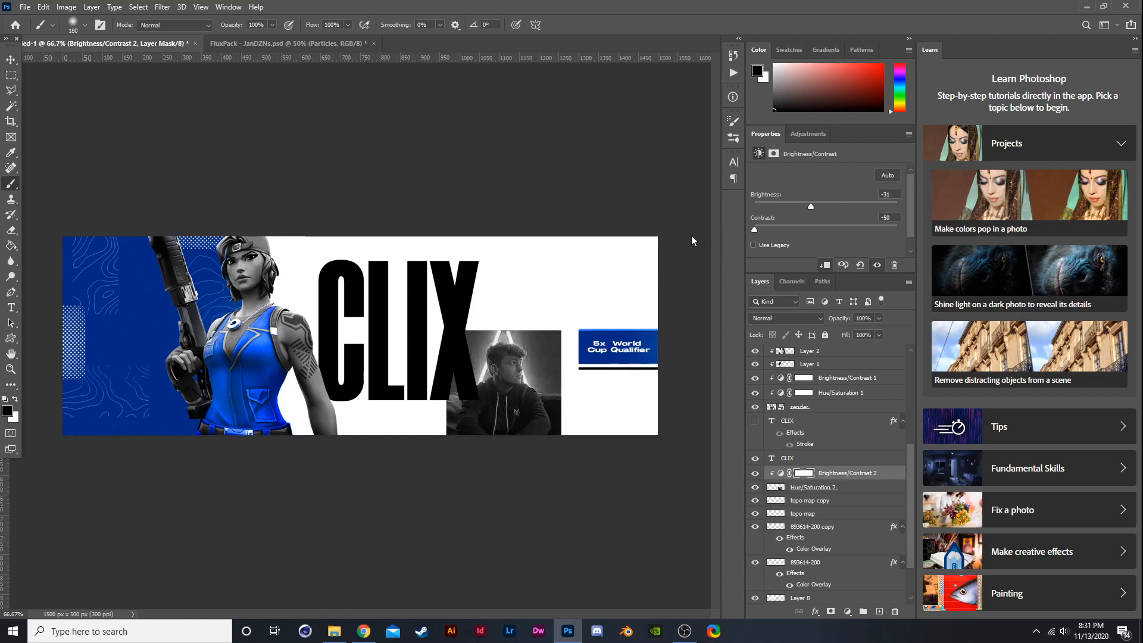
left_click(833, 205)
left_click(754, 471)
left_click(755, 472)
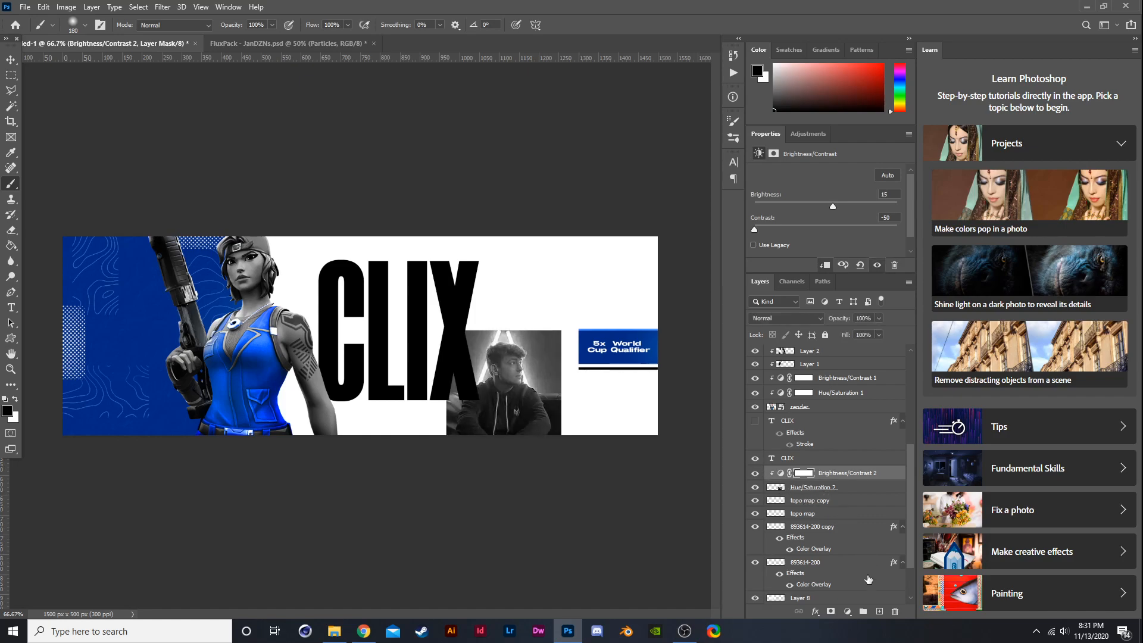
- Add a clipped new layer and paint over the photo with blue #012a83 sampled from the character's outfit
left_click(879, 611)
left_click(7, 411)
left_click(174, 331)
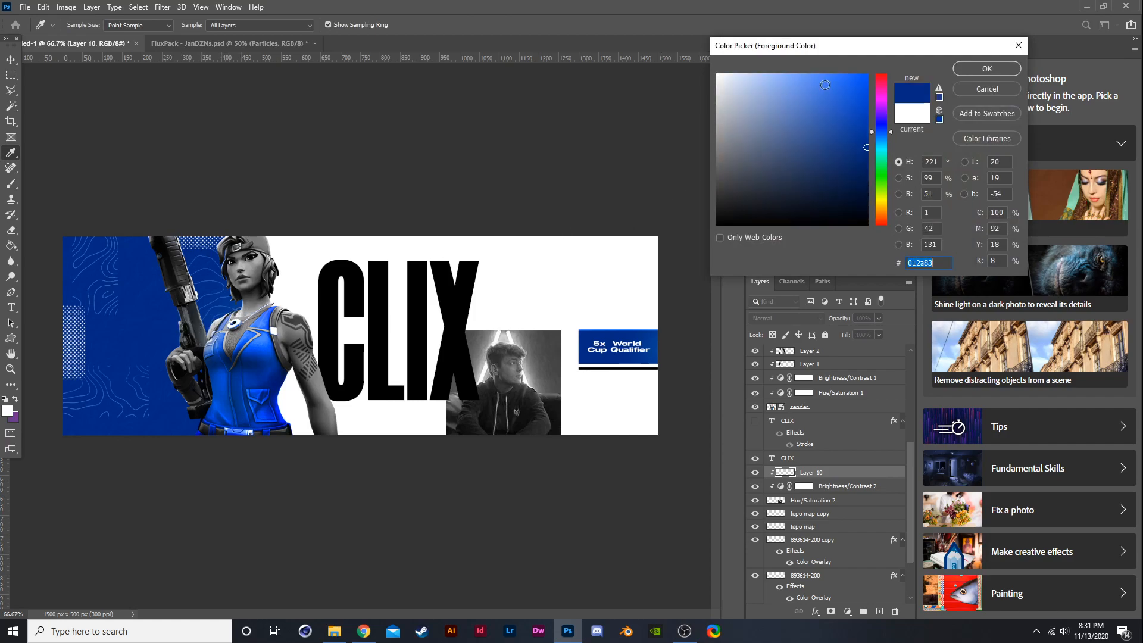
left_click(985, 68)
mouse_move(503, 396)
left_mouse_down()
mouse_move(532, 427)
mouse_move(493, 486)
mouse_move(522, 472)
mouse_move(561, 414)
mouse_move(590, 295)
mouse_move(552, 271)
mouse_move(406, 412)
left_mouse_up()
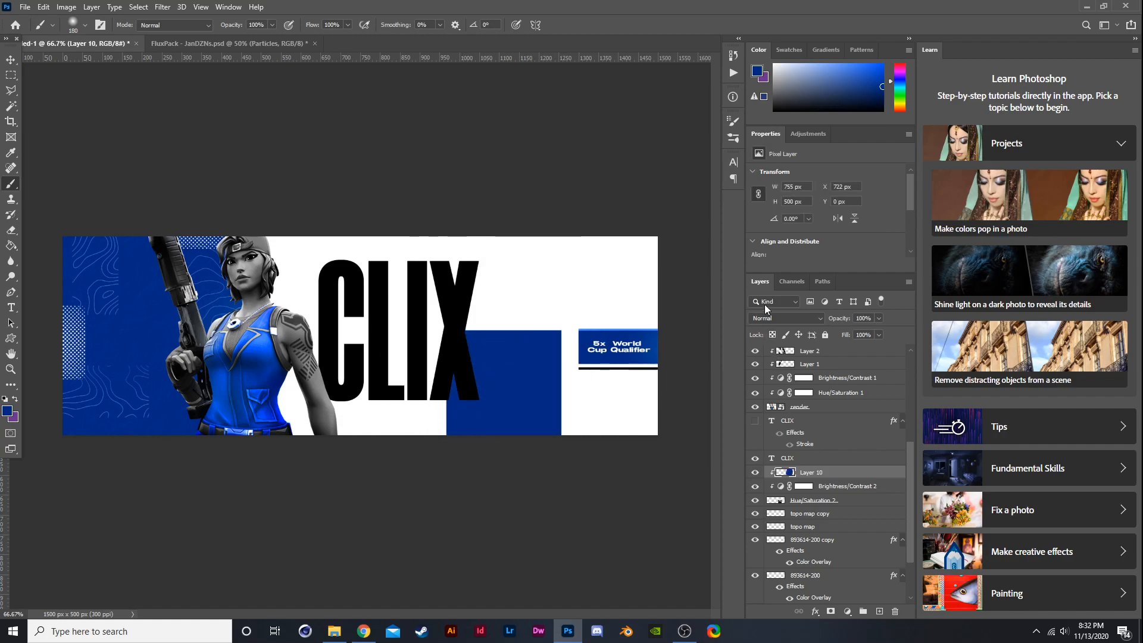
- Set the blue layer's blend mode to Color and its opacity to 60%
left_click(780, 317)
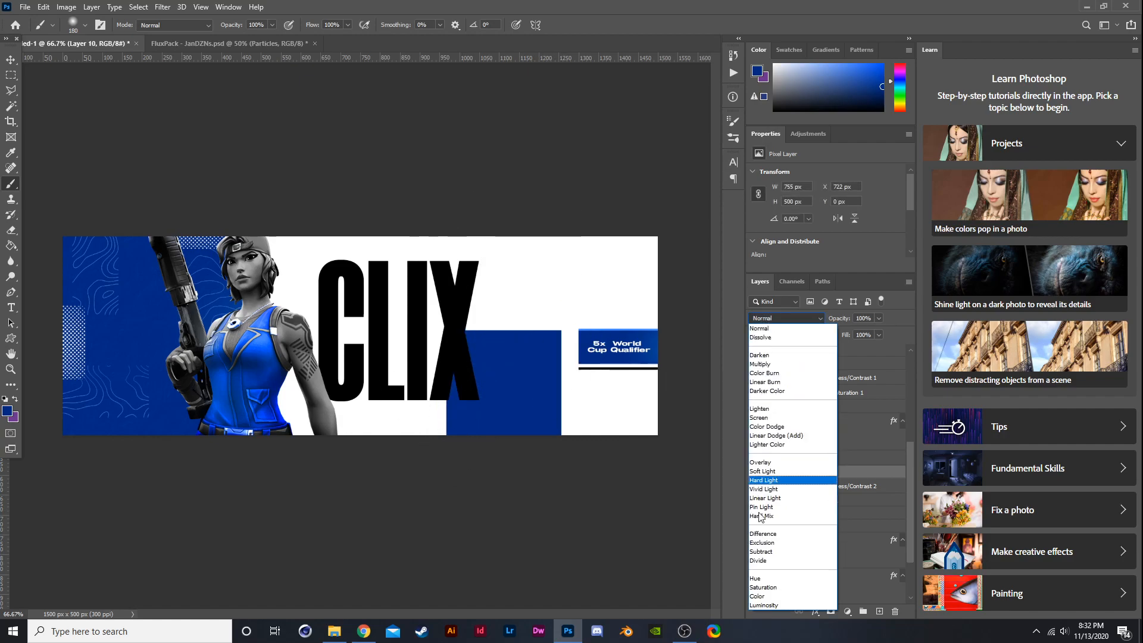
left_click(776, 597)
left_click(879, 318)
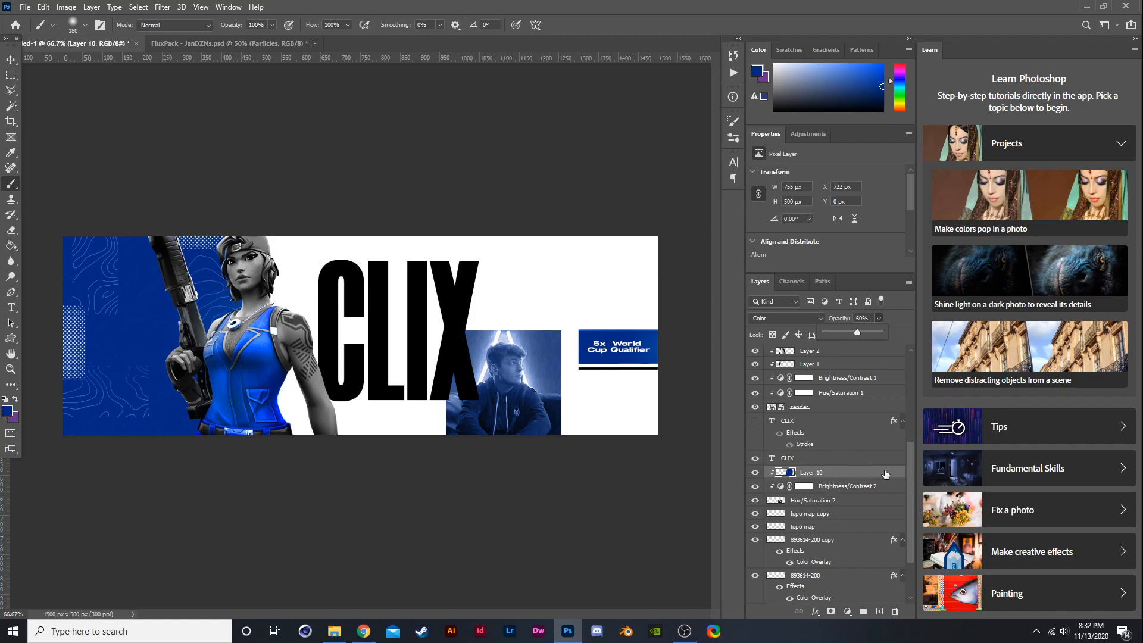
- Scale the photo down and move it to the banner's bottom-left corner beneath the character
left_click(815, 501, "shift")
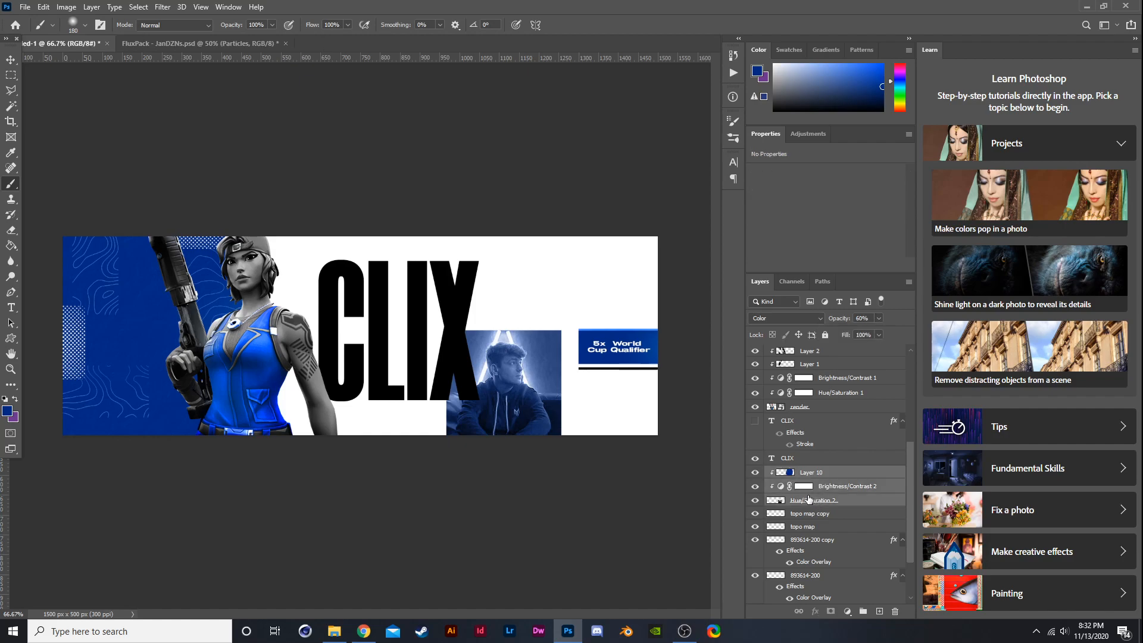
key("ctrl+t")
left_click_drag(600, 369, 648, 285)
left_click_drag(684, 249, 506, 271)
left_click_drag(459, 264, 197, 445)
key("Return")
key("b")
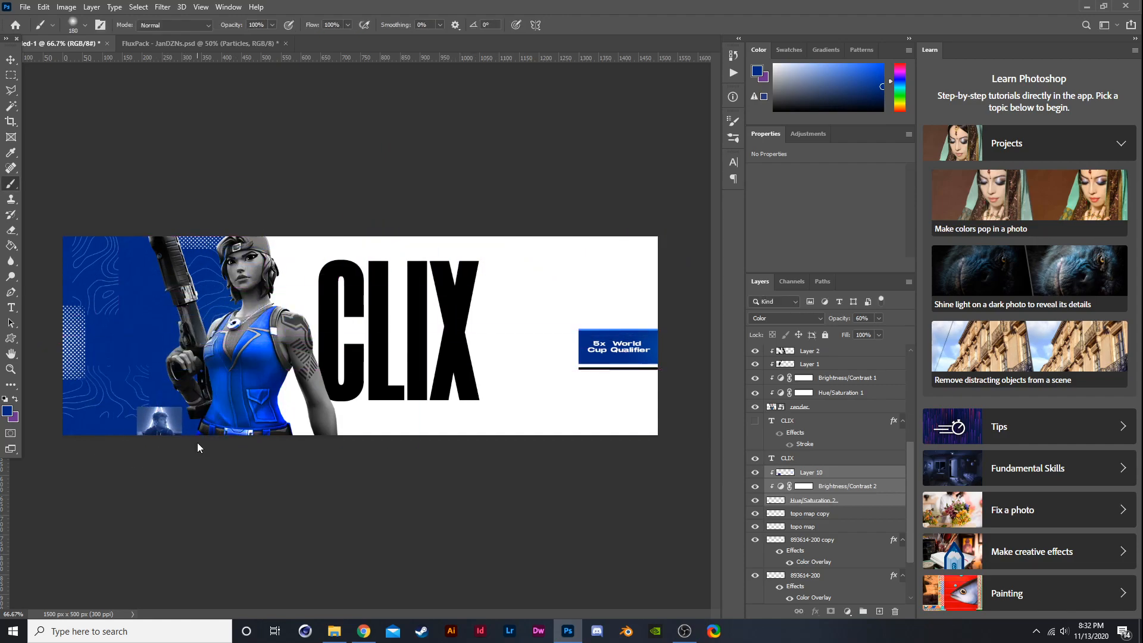
- Group the photo together with its adjustment and blue colour layers
left_click(757, 487)
scroll(304, 271, "down", 2)
scroll(304, 270, "up", 2)
key("ctrl+g")
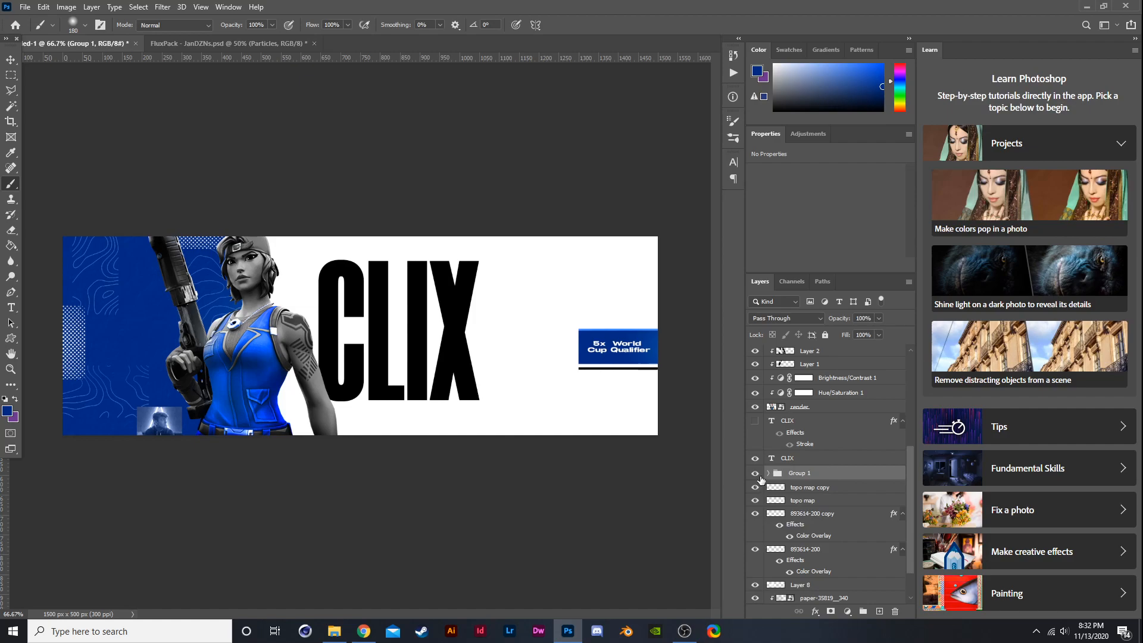
- Set Group 1's opacity to 73%
left_click_drag(877, 319, 846, 334)
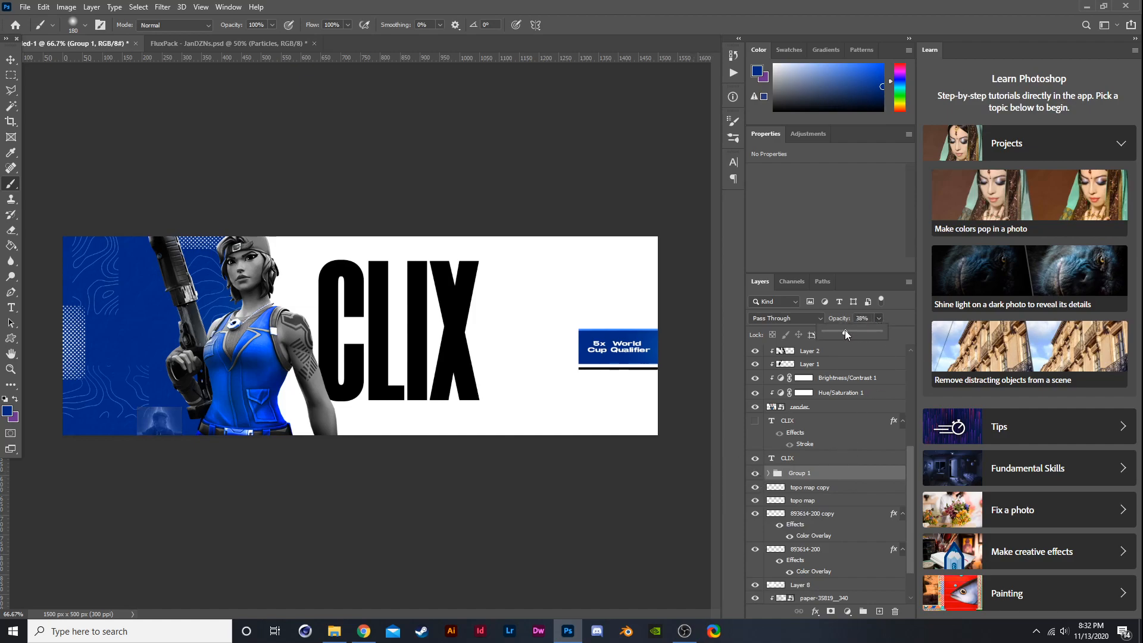
left_click(865, 331)
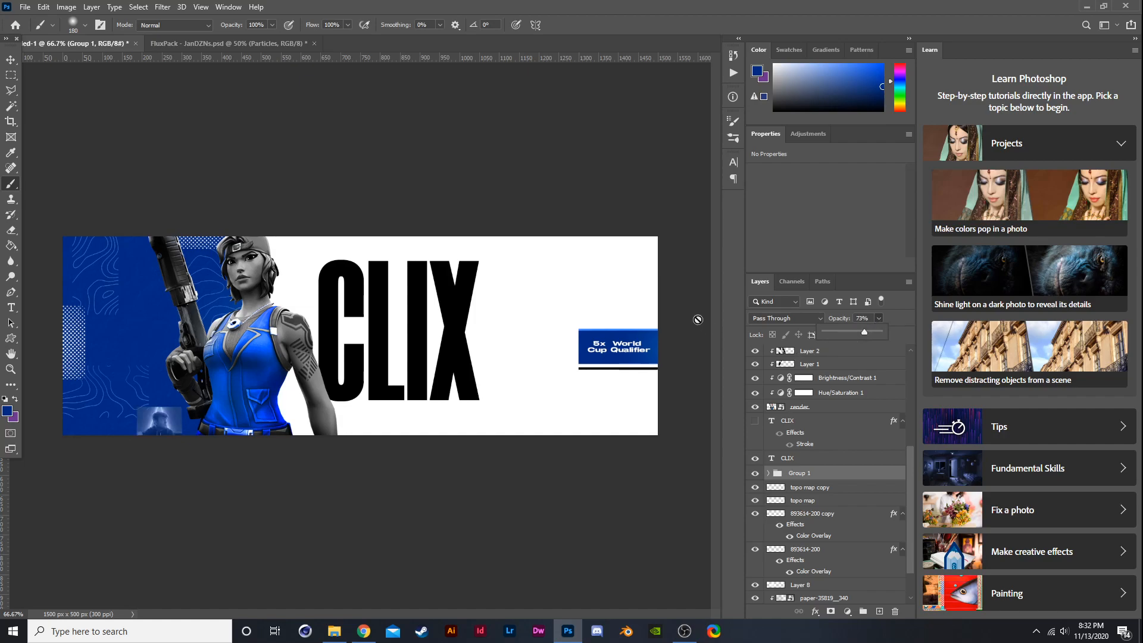
left_click(237, 44)
left_click(87, 45)
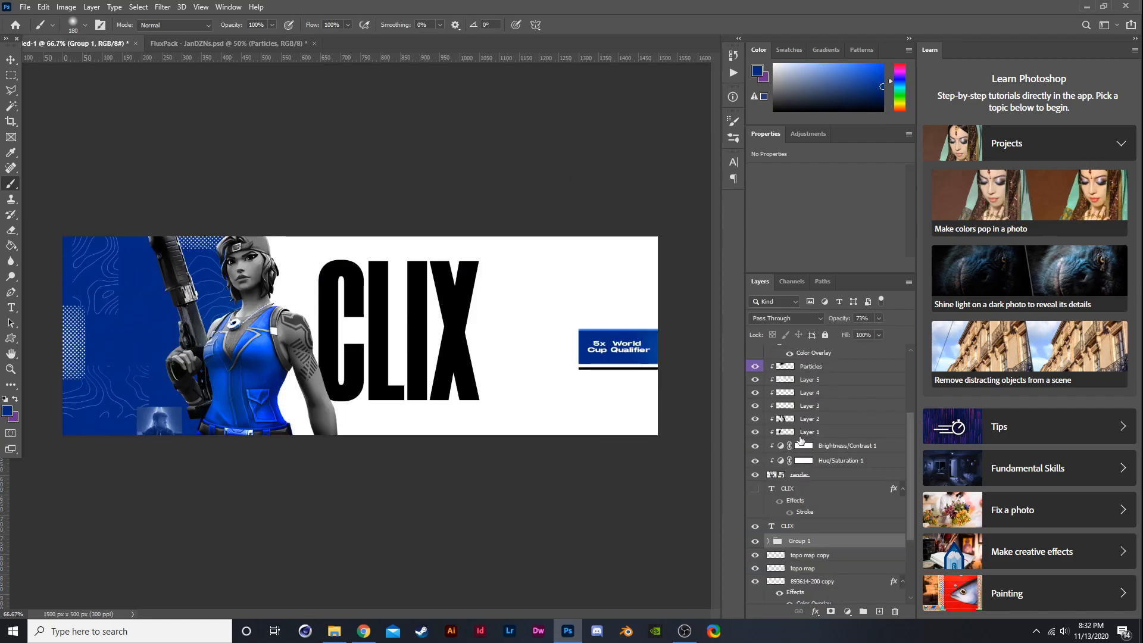
- Add a text layer reading N, R and G stacked on three separate lines with 36 pt leading
left_click(806, 526)
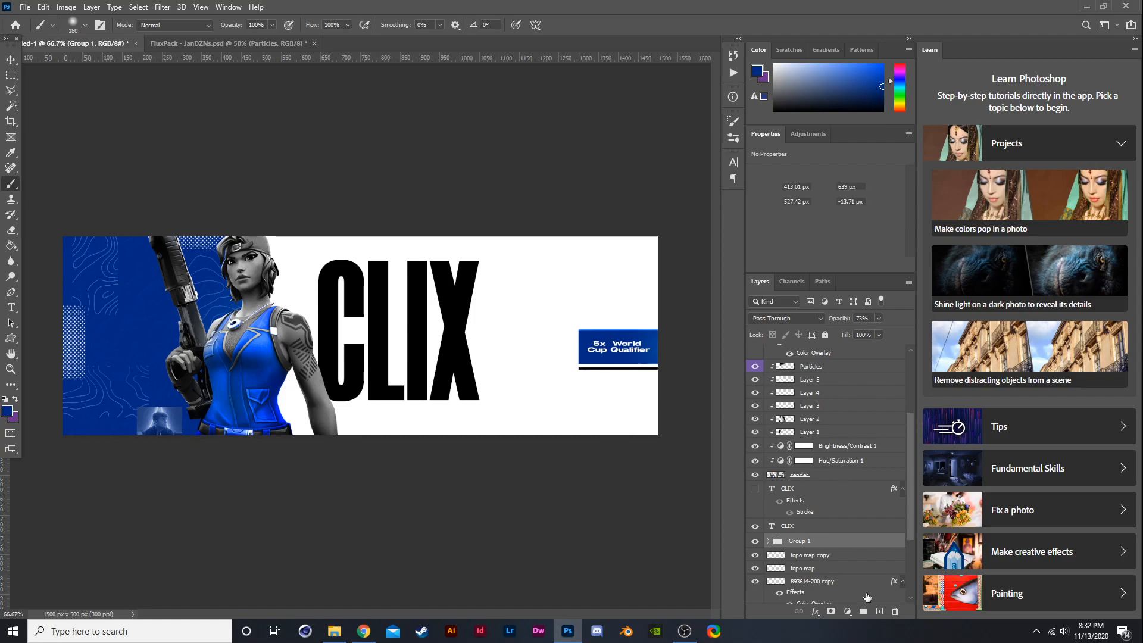
left_click(879, 611)
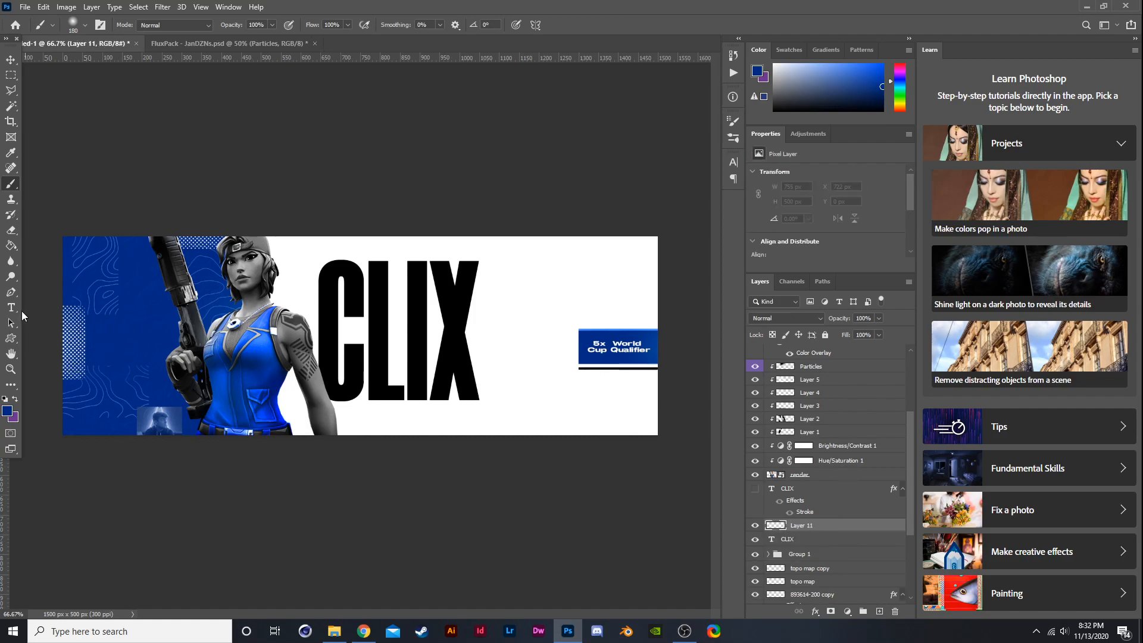
left_click(11, 308)
left_click(544, 287)
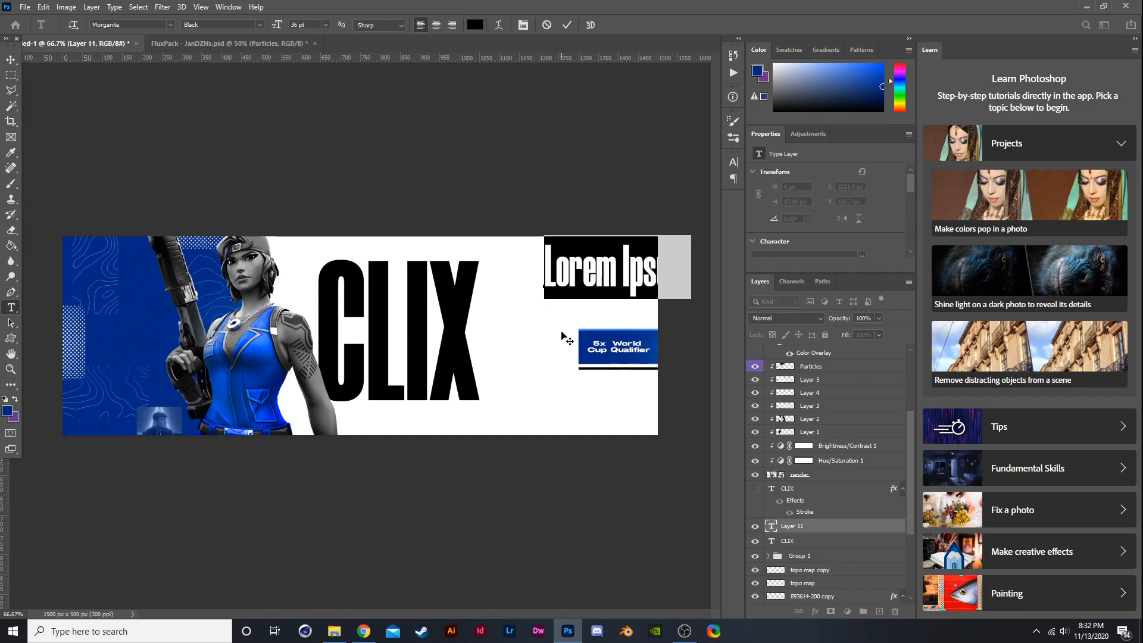
type("N")
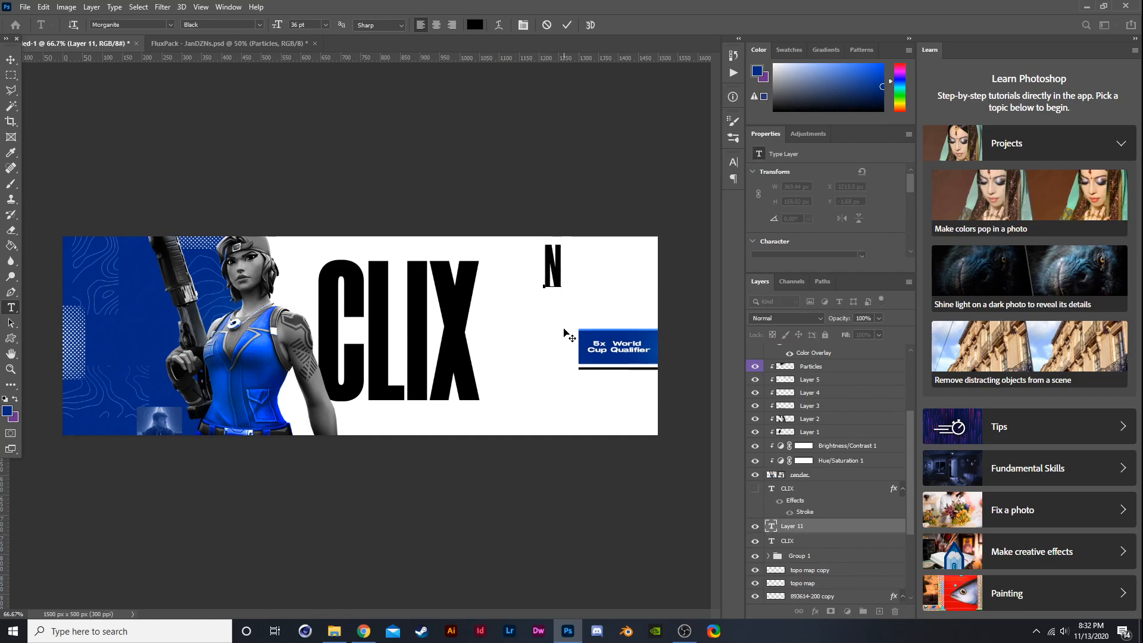
left_click(733, 162)
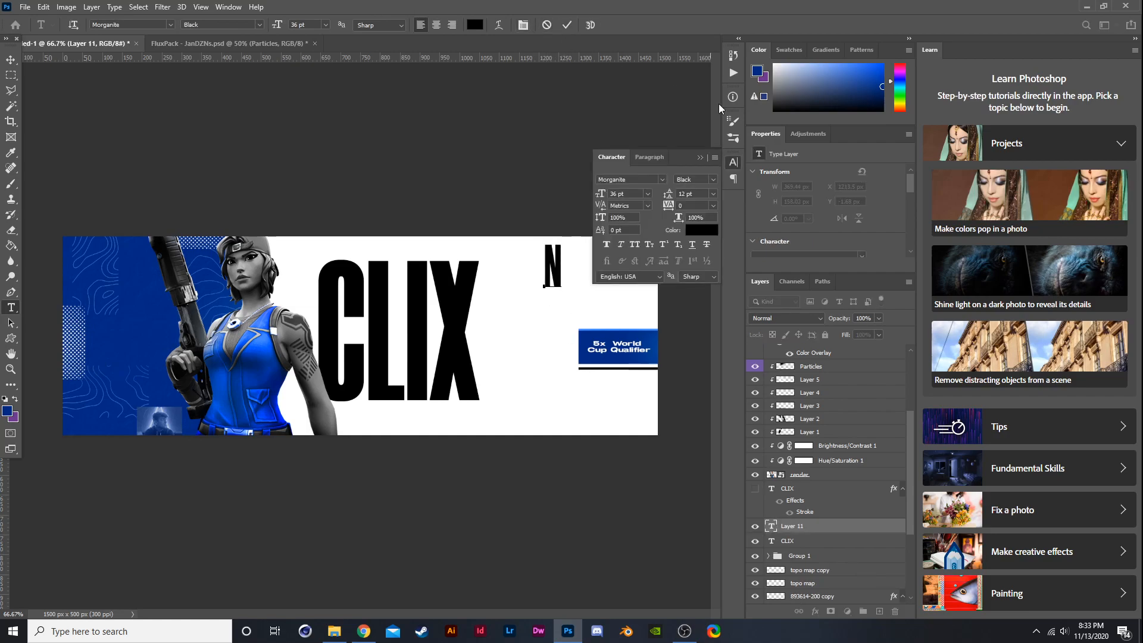
left_click(713, 194)
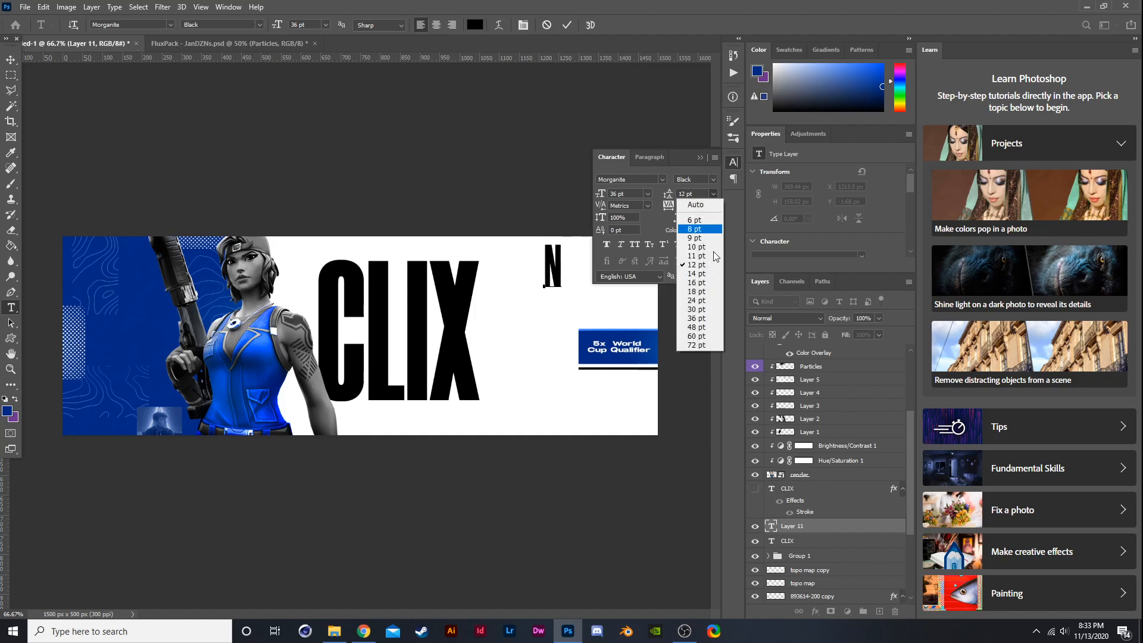
left_click(708, 319)
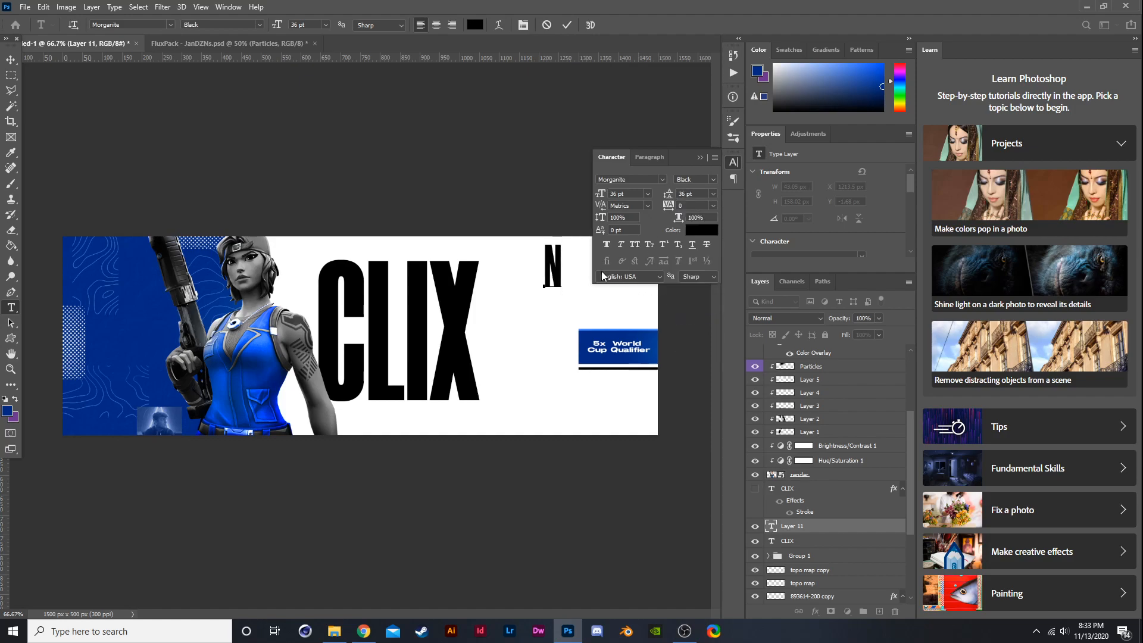
key("Return")
type("R")
key("BackSpace")
type("R")
key("BackSpace")
key("Return")
type("R")
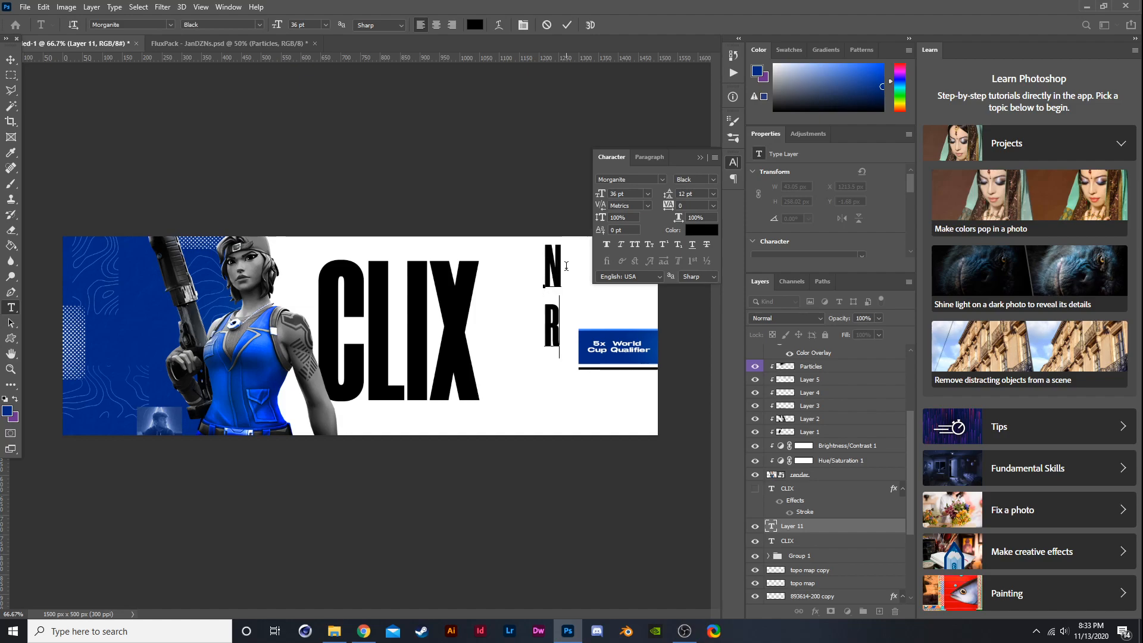
key("BackSpace")
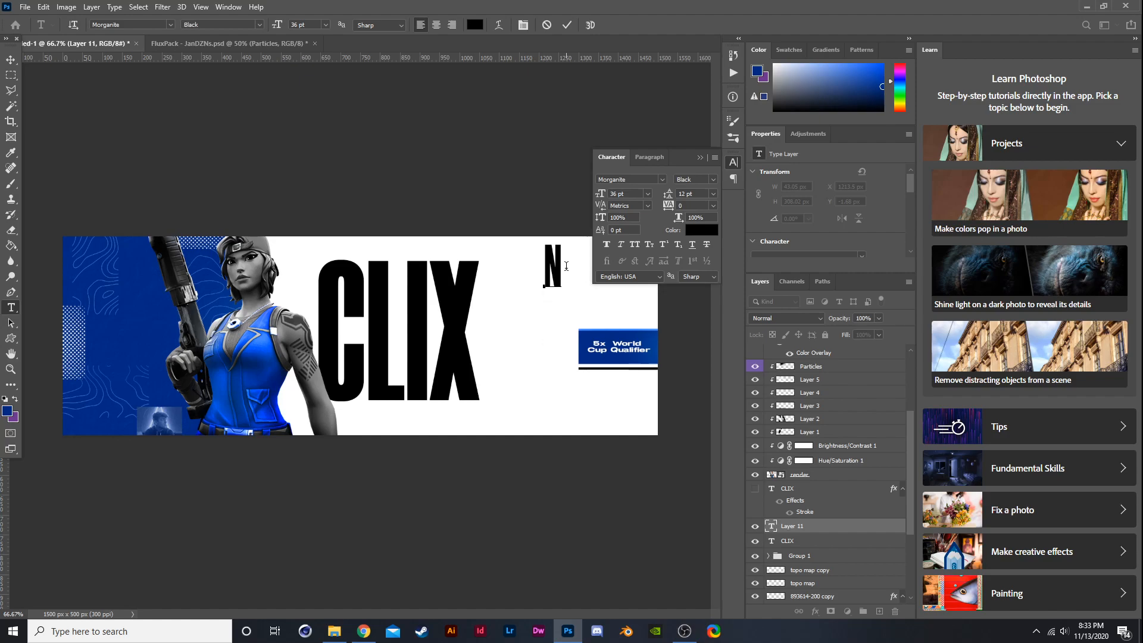
type("R")
key("BackSpace")
left_click(714, 194)
left_click(708, 319)
type("R")
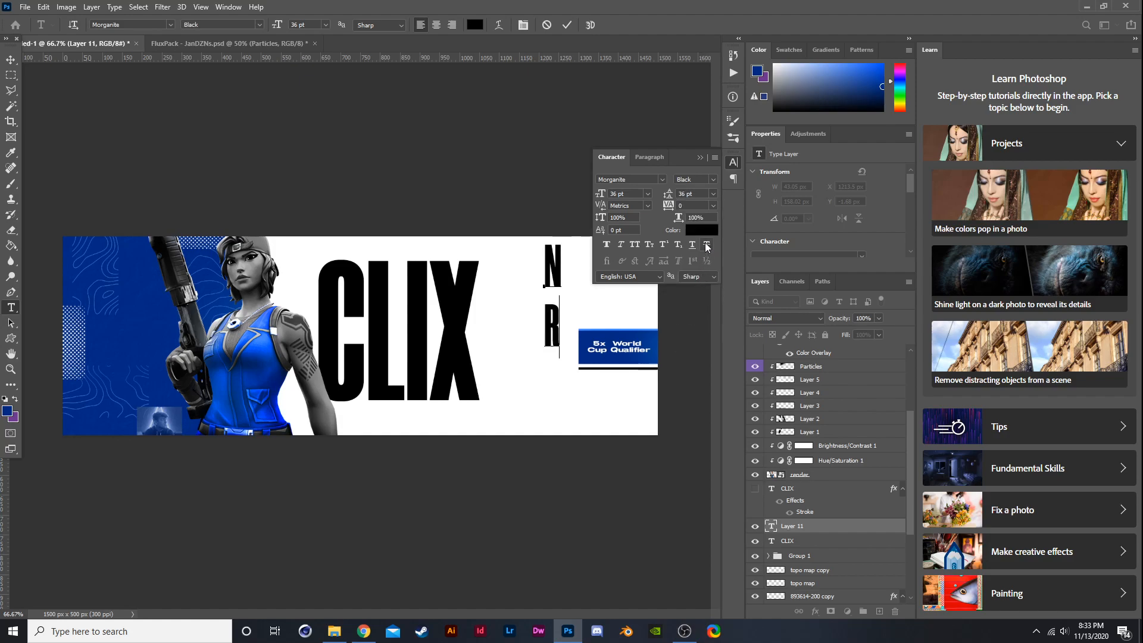
key("Return")
type("G")
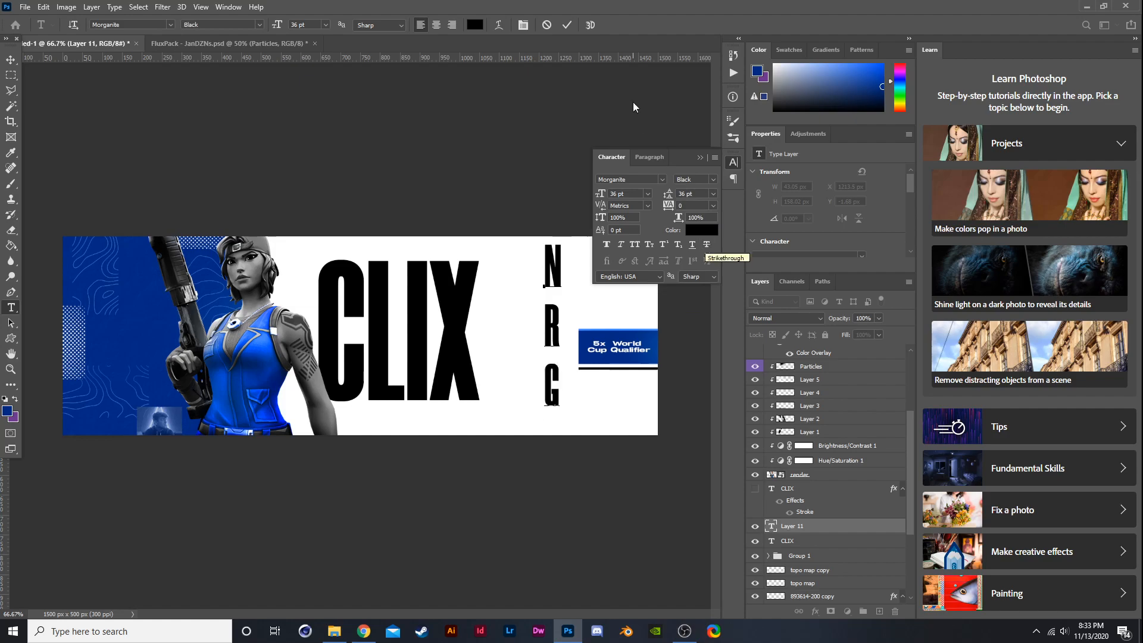
- Change the font of the N R G text to Futura PT Cond
left_click_drag(563, 383, 474, 235)
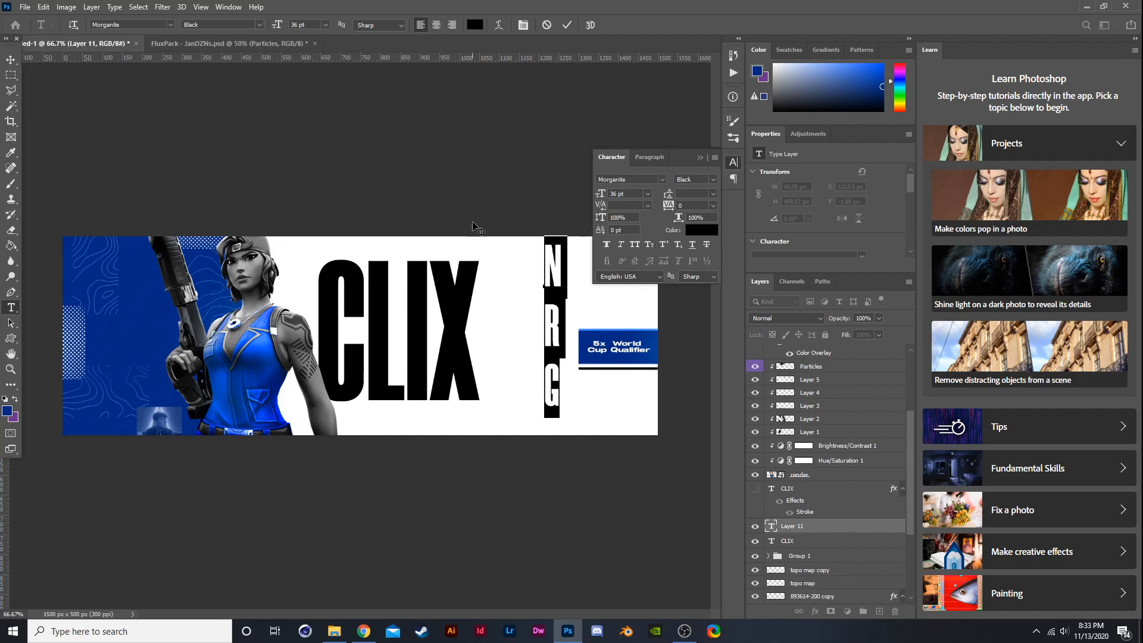
left_click(170, 25)
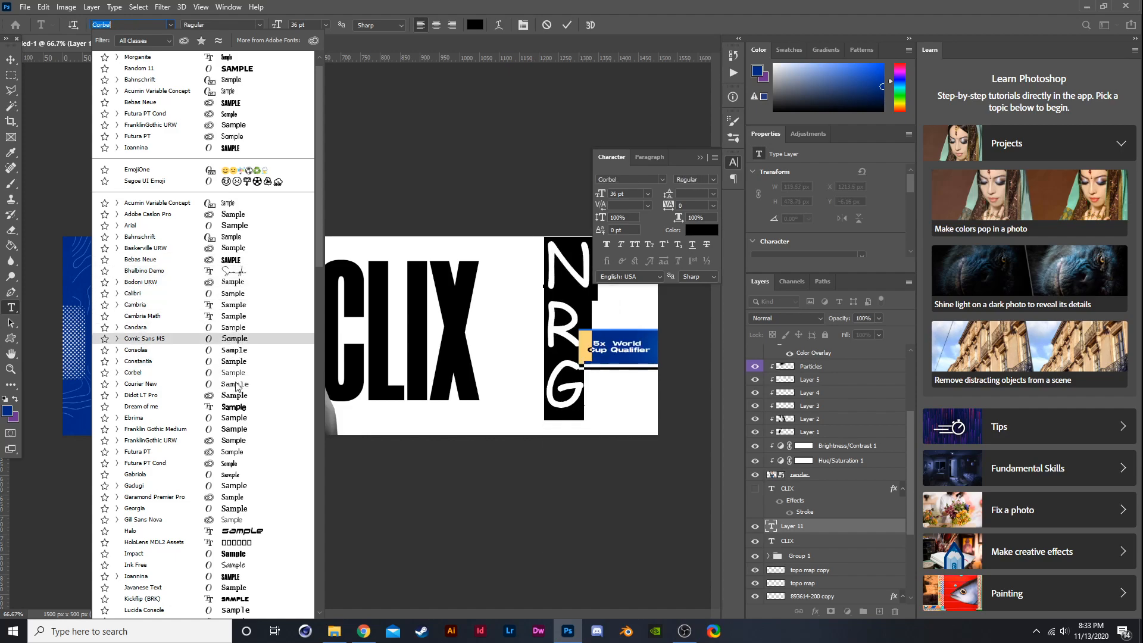
left_click(229, 466)
left_click(10, 60)
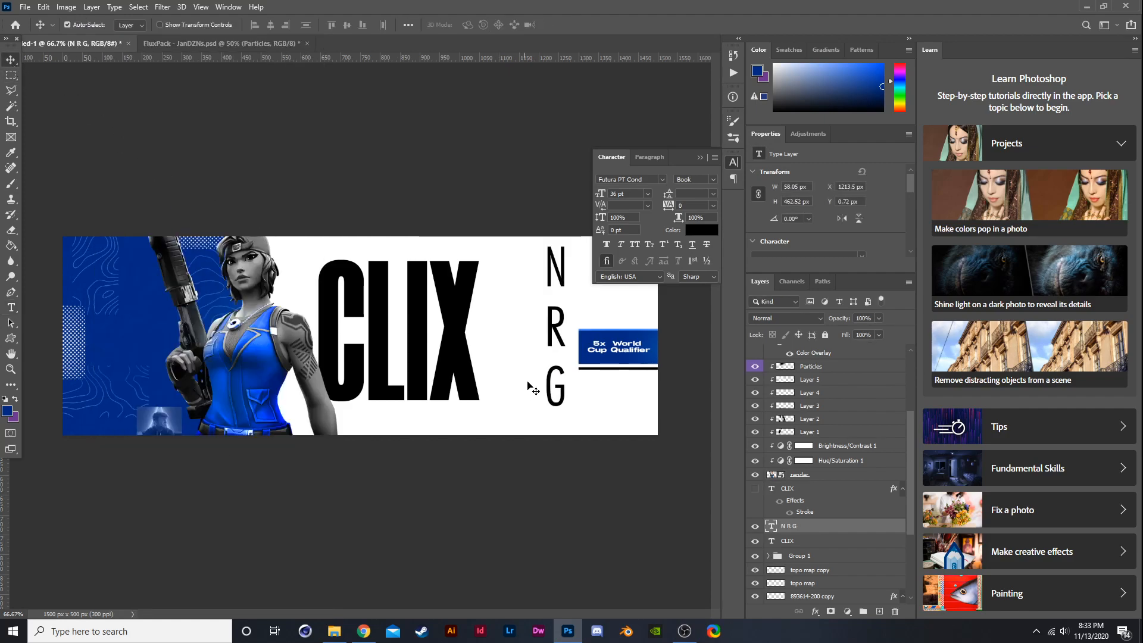
- Scale the N R G text down and place it just right of the CLIX title, matching its height
key("ctrl+t")
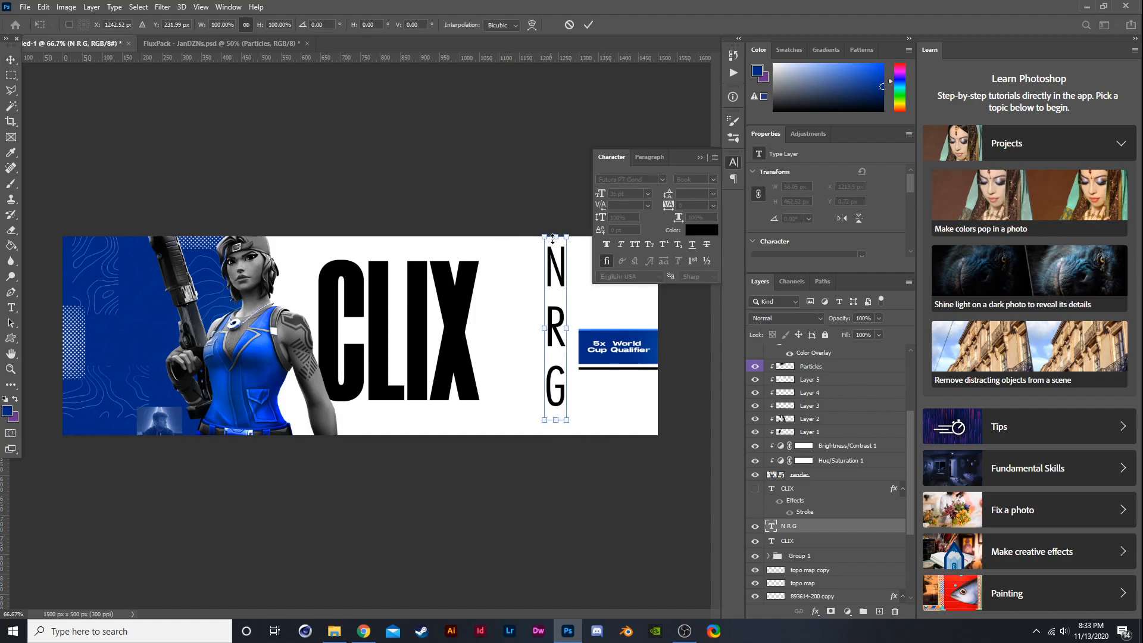
left_click_drag(563, 238, 561, 282)
left_click_drag(556, 366, 502, 345)
left_click_drag(507, 261, 515, 260)
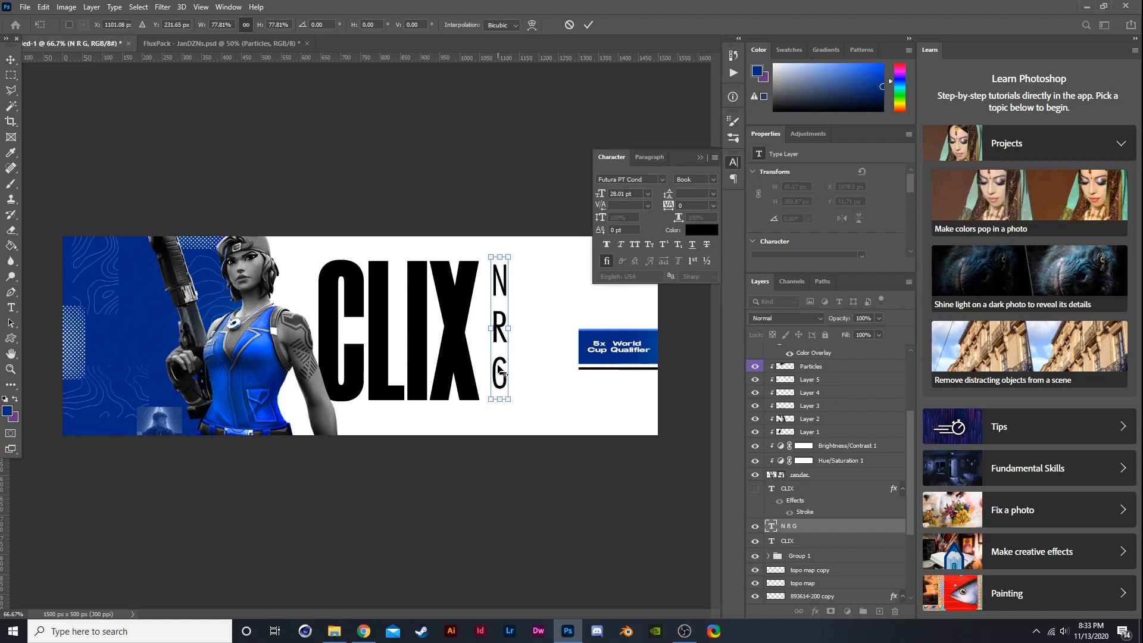
scroll(487, 386, "up", 1)
mouse_move(485, 419)
left_mouse_down()
mouse_move(470, 430)
mouse_move(482, 436)
left_mouse_up()
left_click_drag(515, 203, 528, 198)
left_click_drag(484, 437, 483, 437)
key("Return")
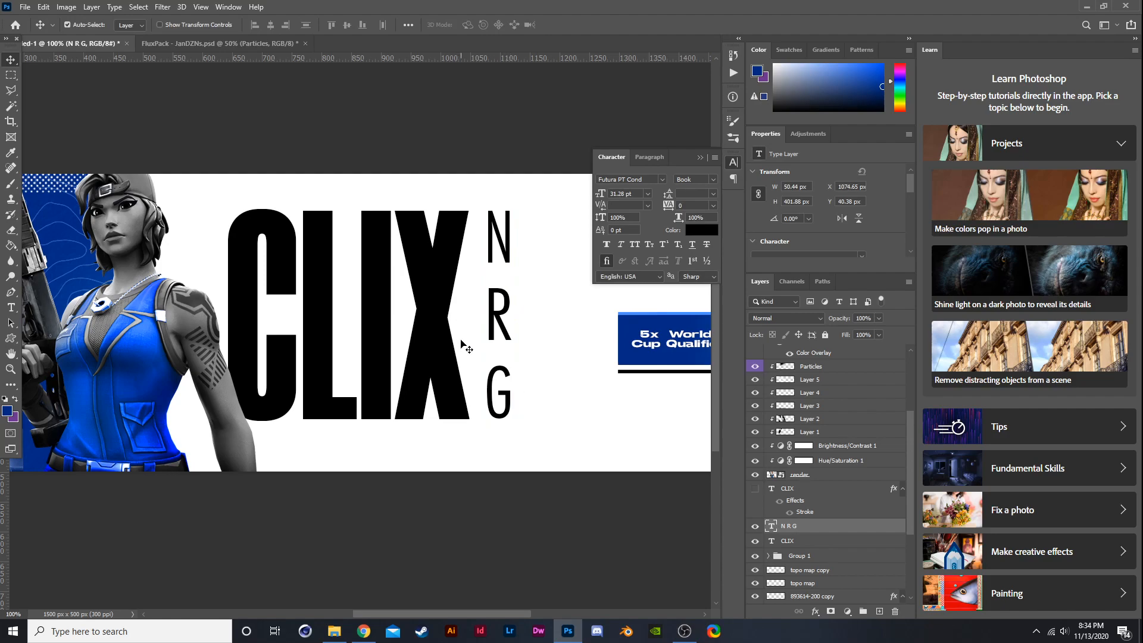
- Add horizontal guides along the top, middle and bottom of the CLIX title
key("ctrl+r")
key("ctrl+r")
left_click_drag(535, 59, 548, 223)
left_click_drag(505, 58, 528, 431)
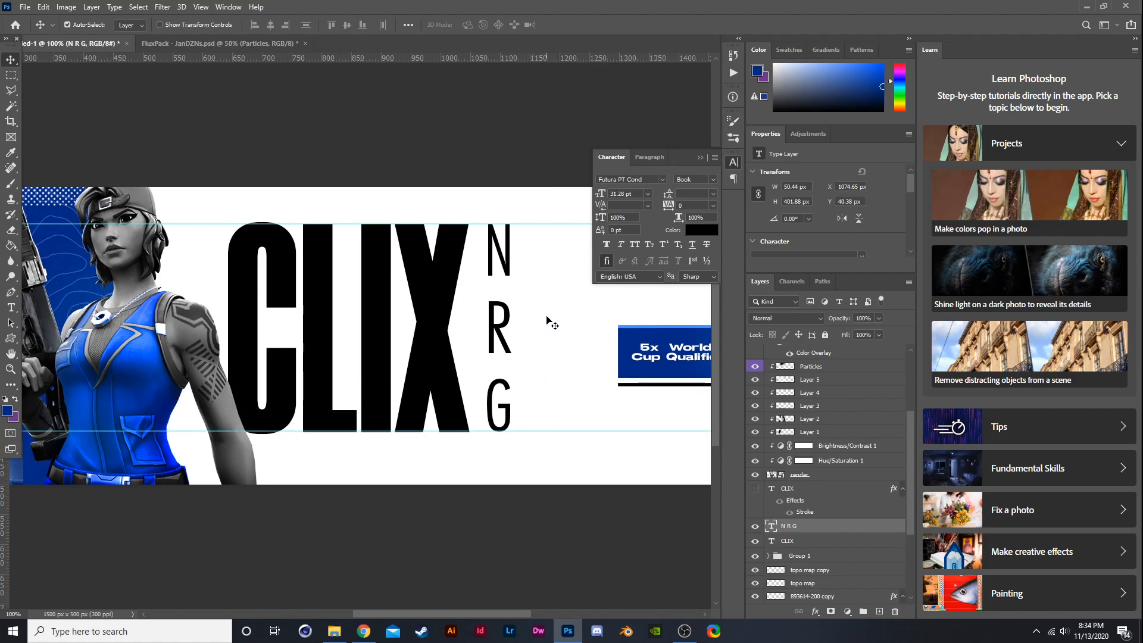
key("ctrl+minus")
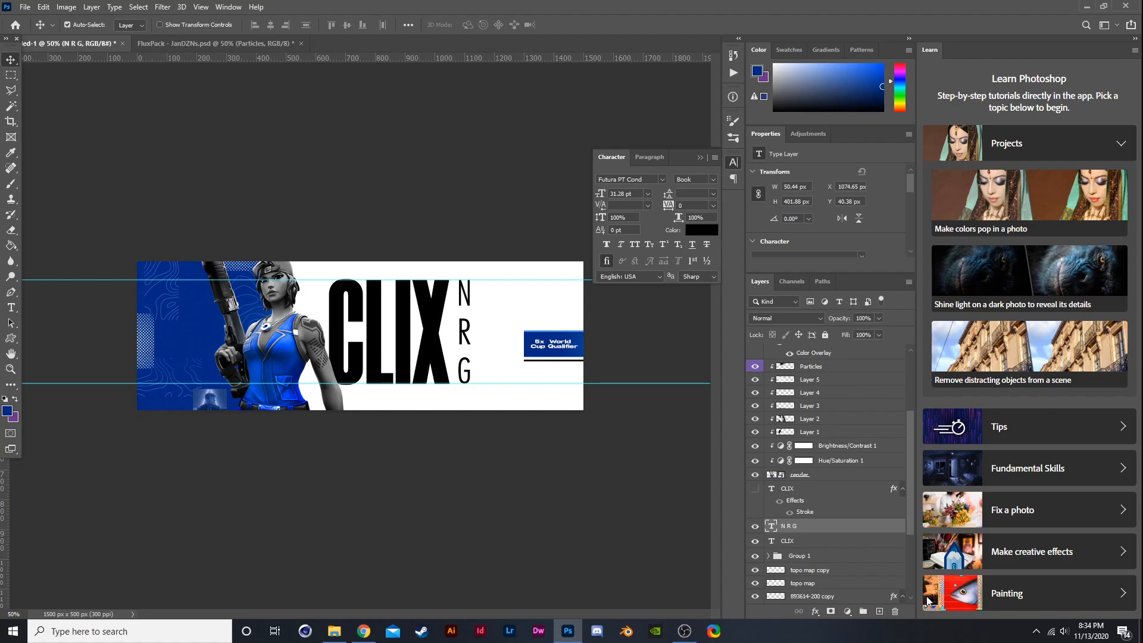
left_click_drag(407, 58, 615, 328)
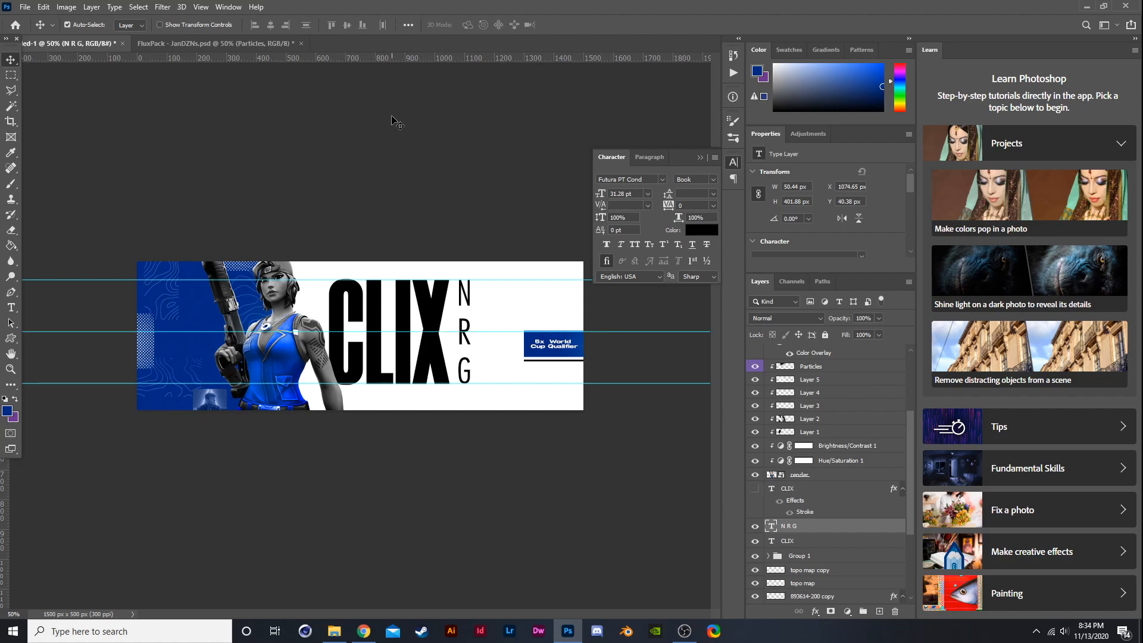
- Hide Group 1 and delete the words 'Cup Qualifier' from the 5x World Cup Qualifier text
left_click(754, 555)
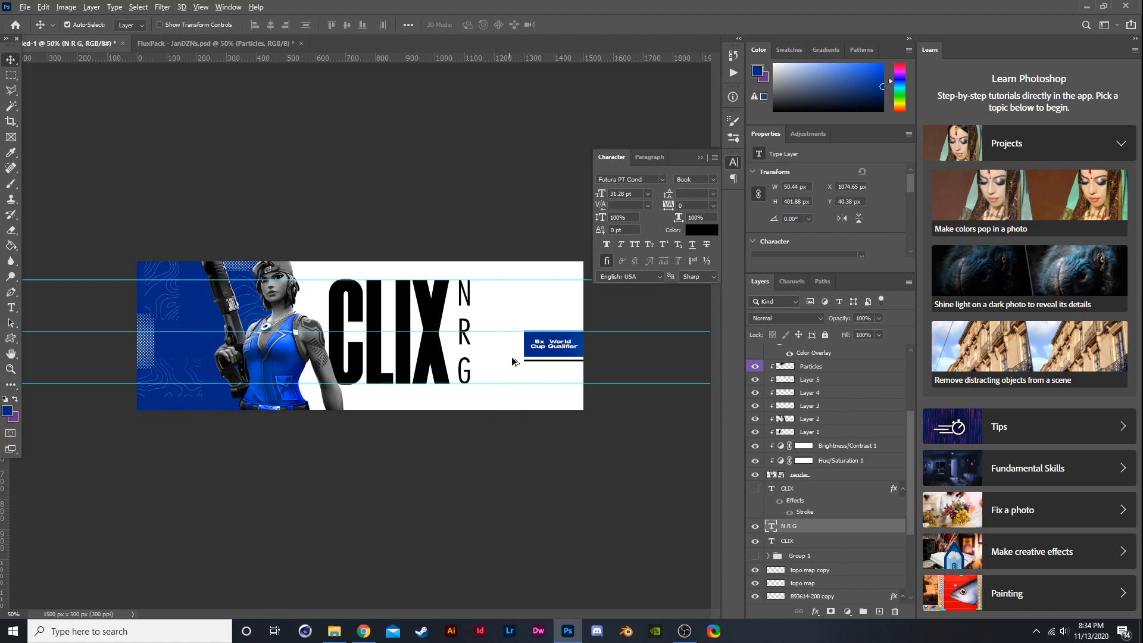
key("ctrl+plus")
scroll(668, 329, "up", 2)
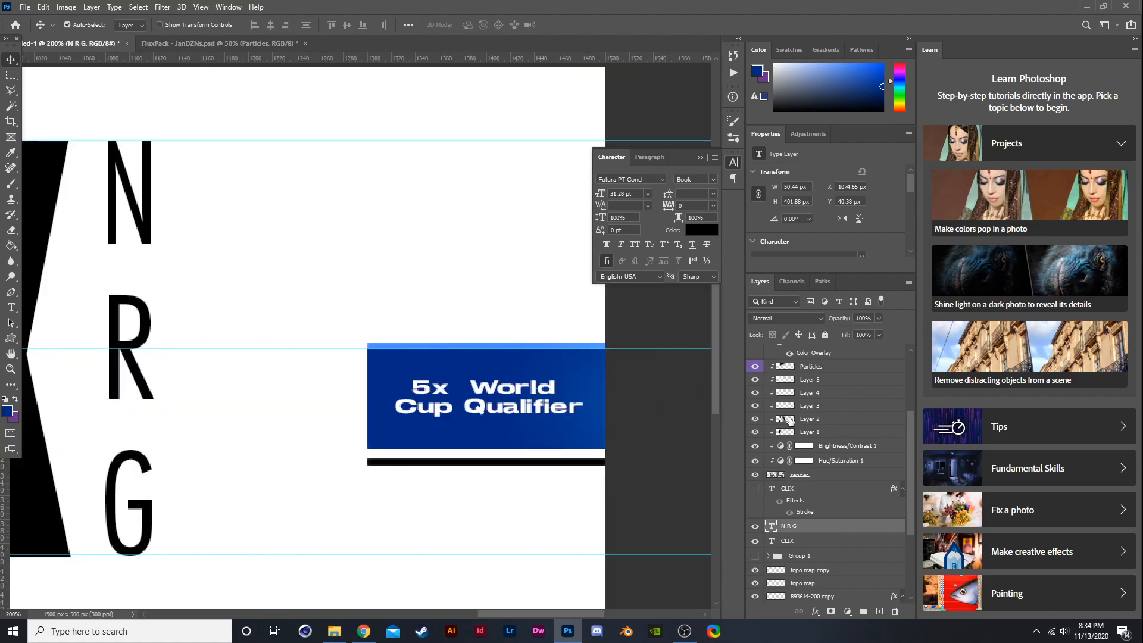
scroll(804, 533, "up", 3)
left_click(797, 348)
key("t")
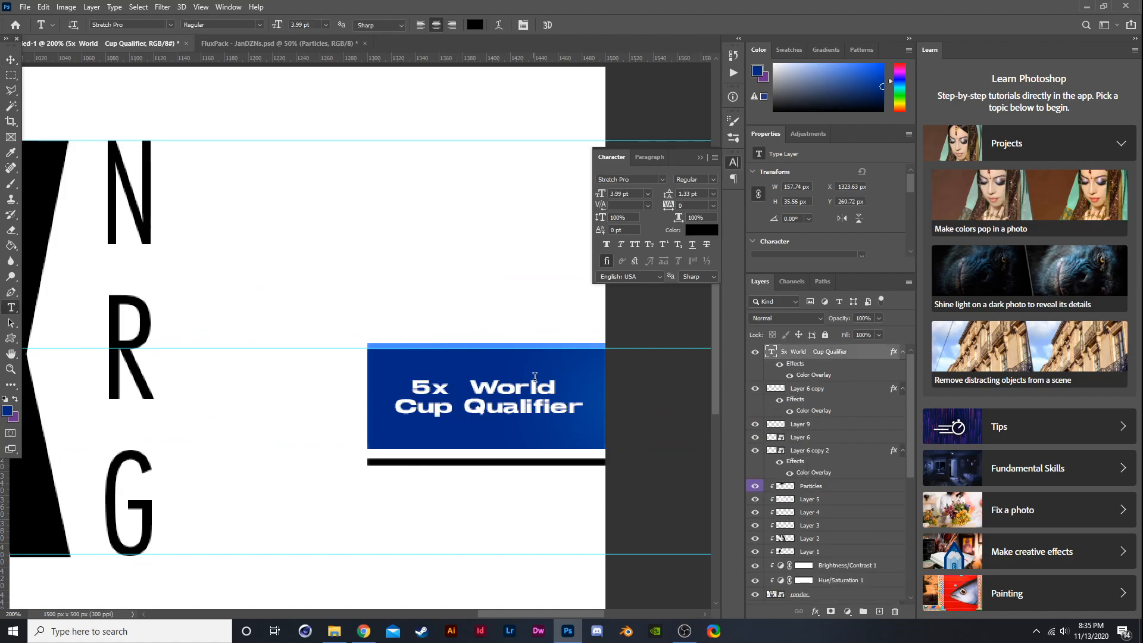
left_click_drag(555, 386, 350, 374)
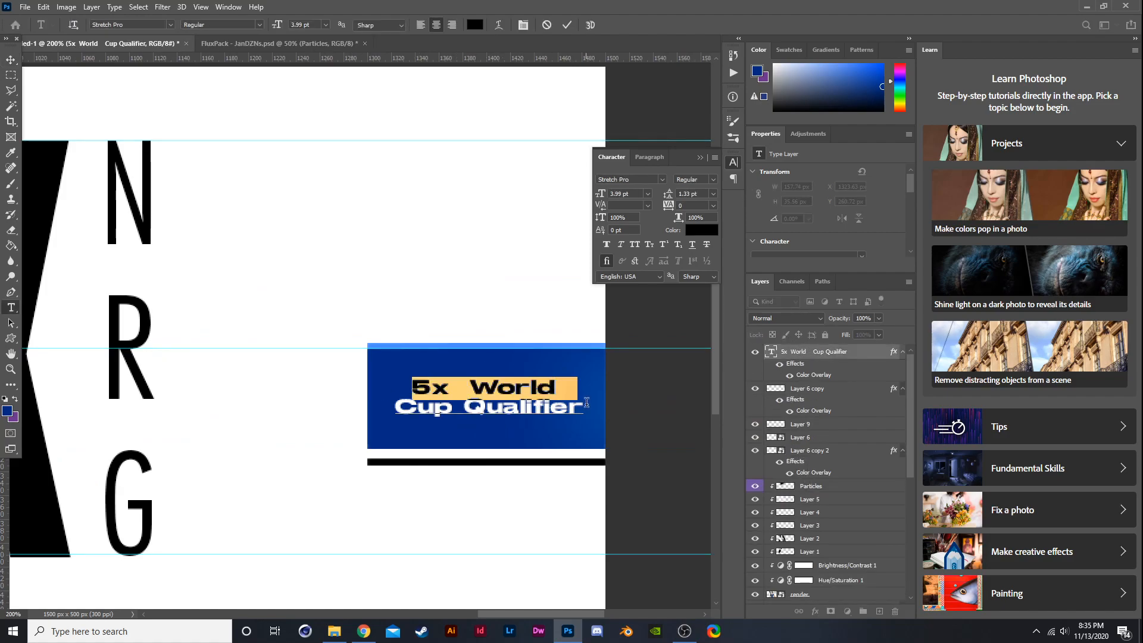
left_click(581, 405)
left_click_drag(579, 406, 351, 397)
left_click_drag(580, 407, 374, 416)
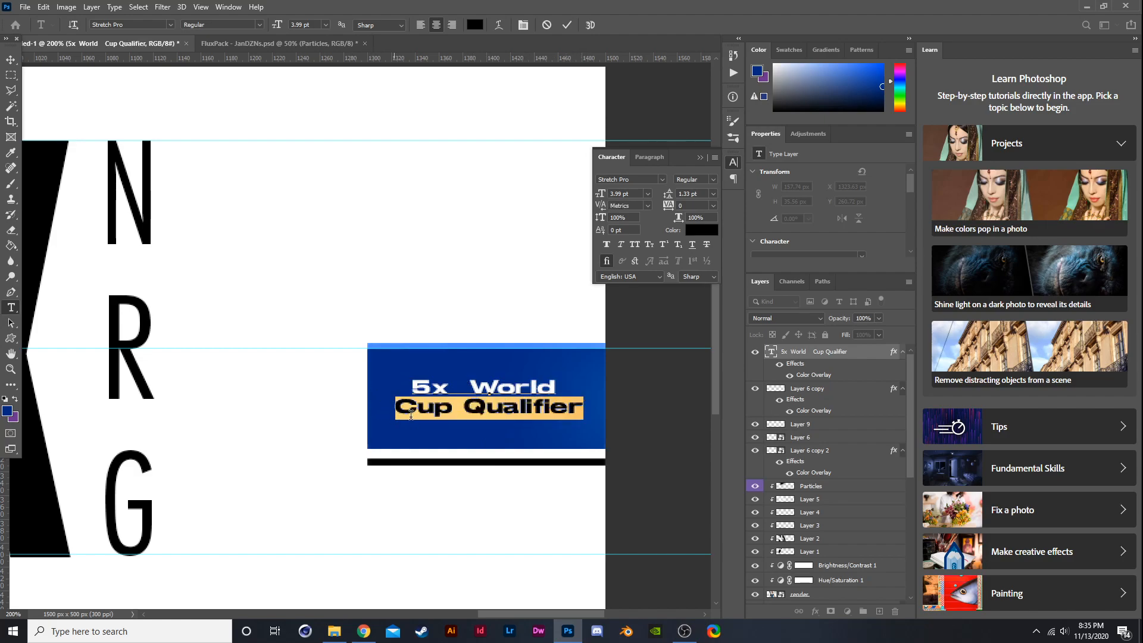
left_click(11, 60)
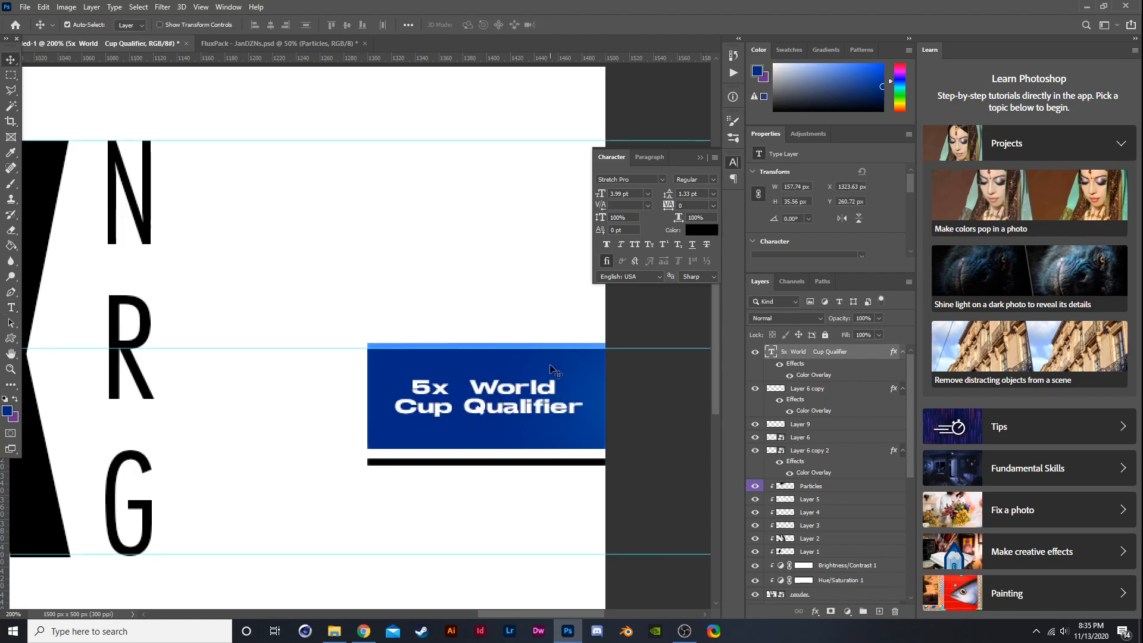
key("t")
left_click_drag(602, 407, 314, 400)
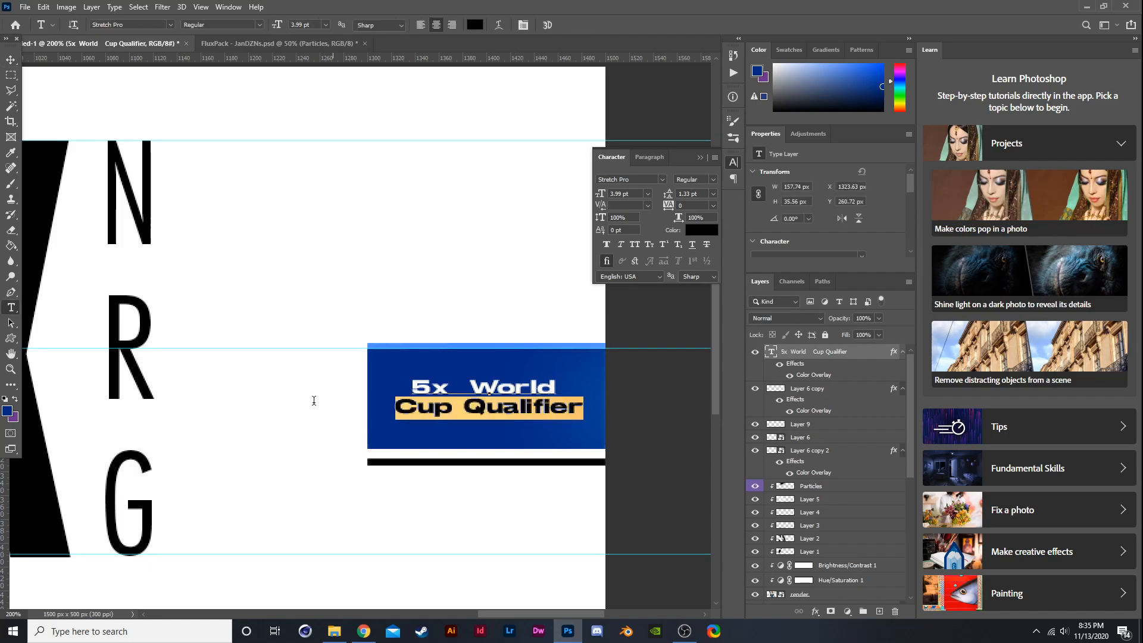
key("BackSpace")
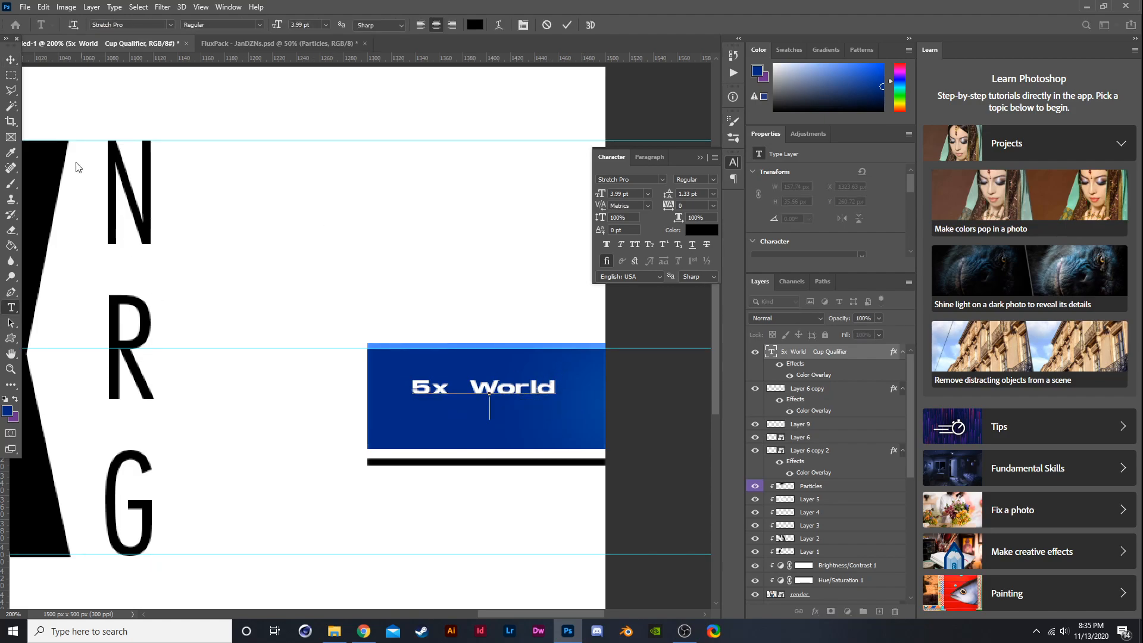
left_click(11, 60)
- Add a new empty layer at the top of the layer stack
left_click(879, 612)
left_click(530, 256)
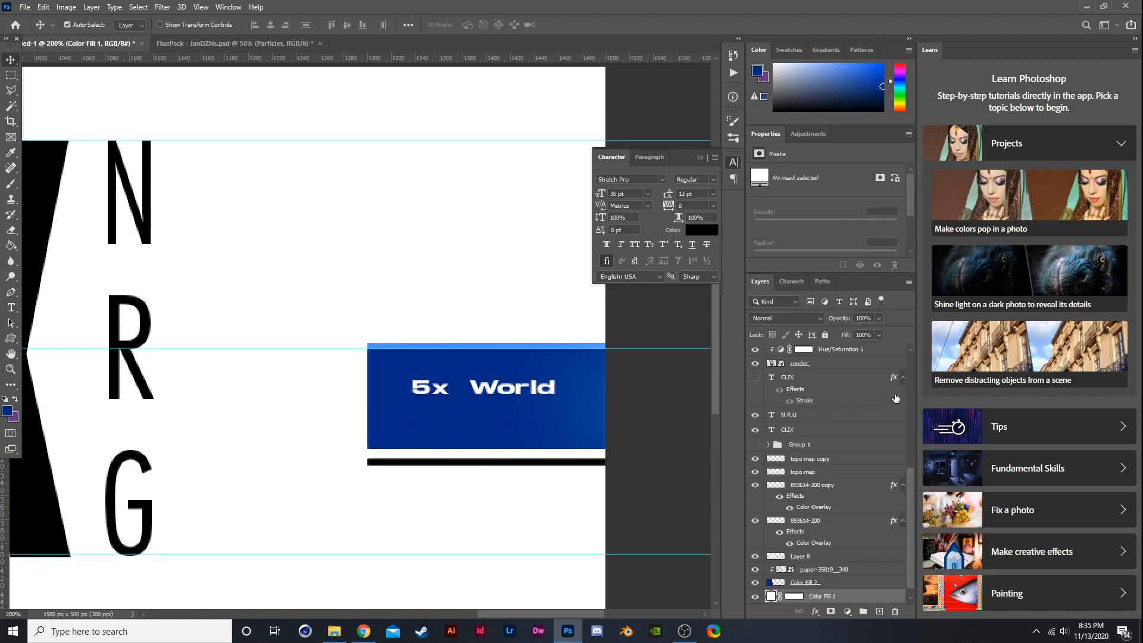
left_click(841, 351)
scroll(833, 369, "up", 8)
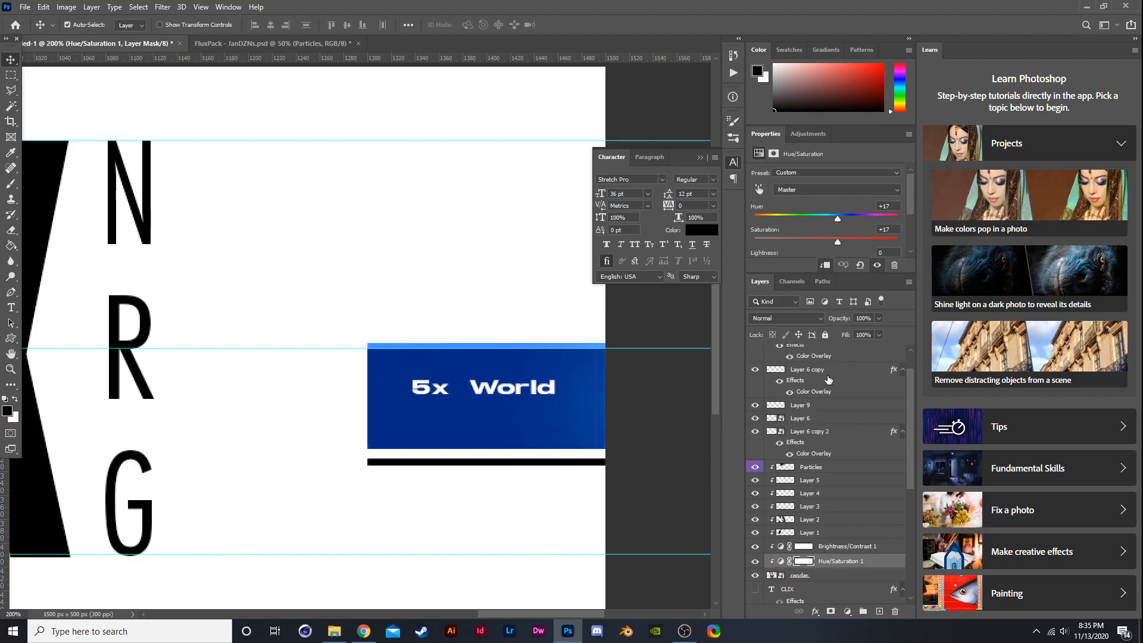
left_click(814, 366)
left_click(803, 352)
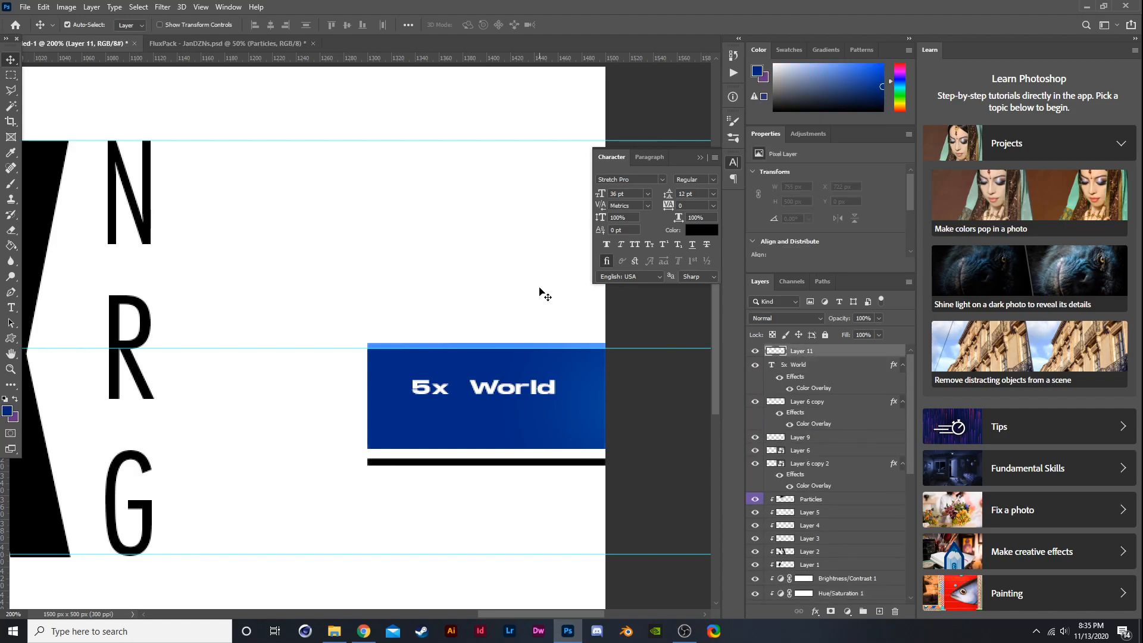
left_click(555, 217)
scroll(833, 387, "down", 1)
left_click_drag(907, 498, 897, 341)
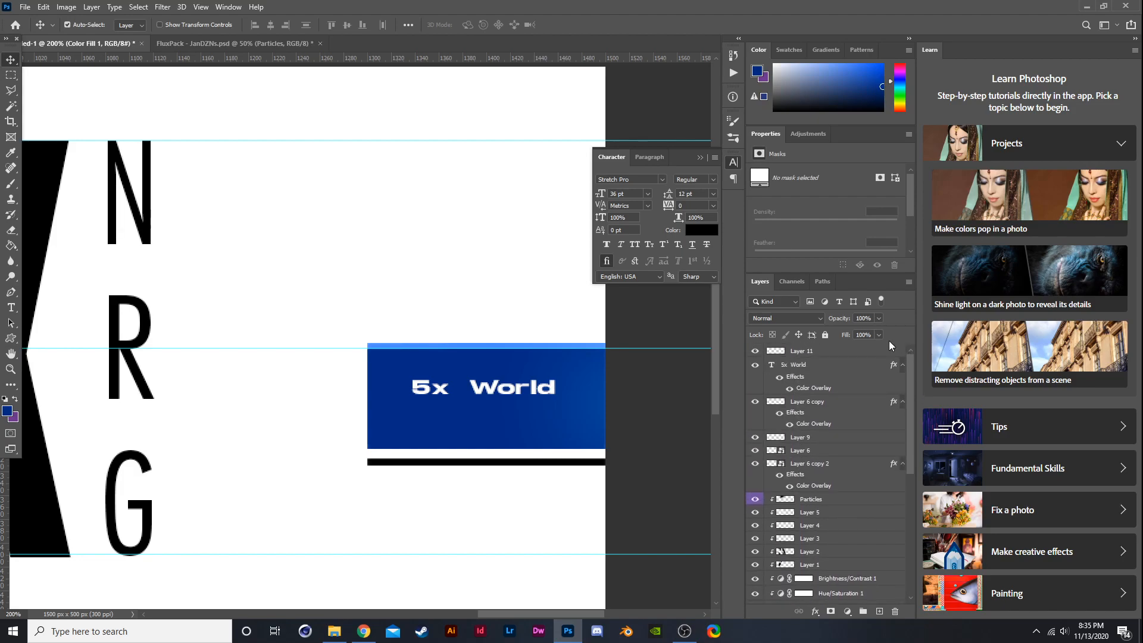
left_click(801, 351)
left_click(658, 301)
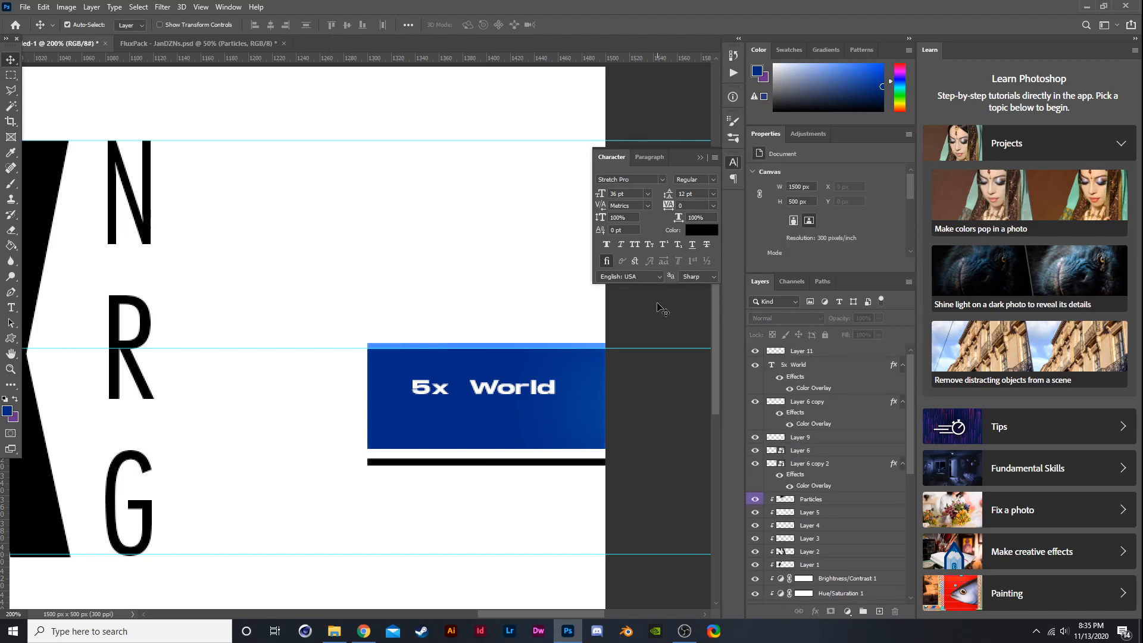
left_click(802, 350)
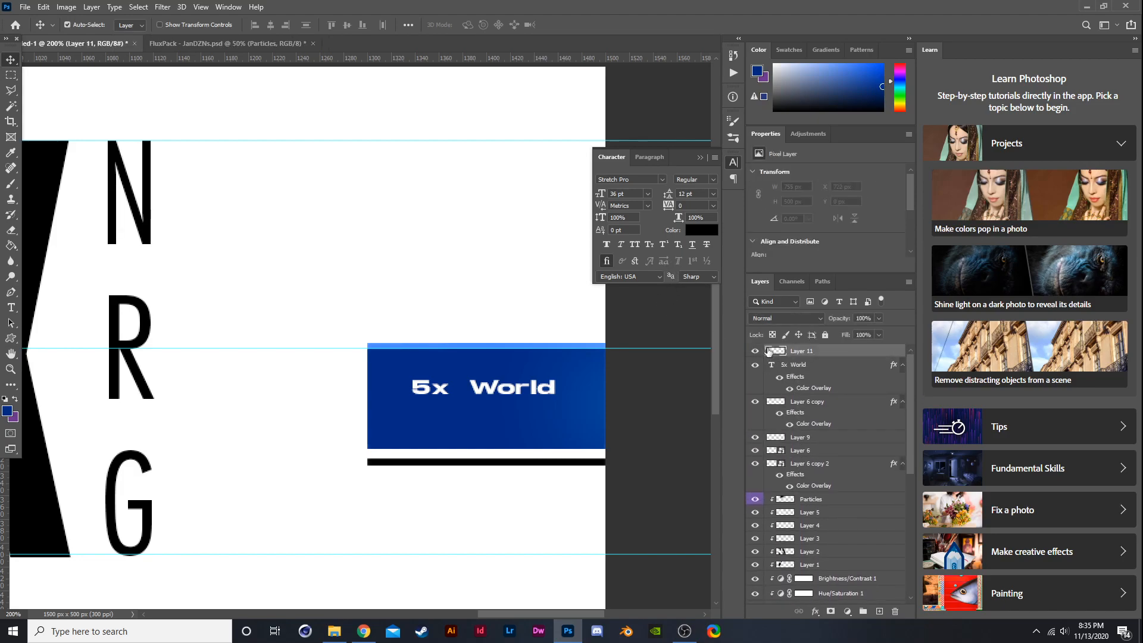
left_click(678, 334)
left_click(799, 351)
key("ctrl+minus")
key("ctrl+minus")
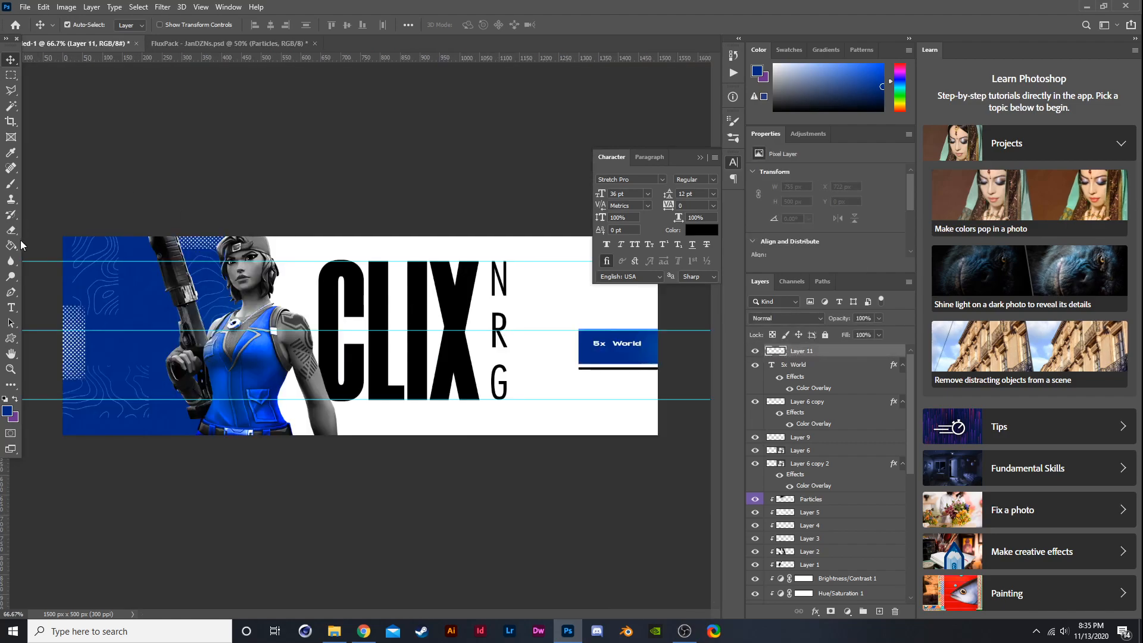
- Add a new Stretch Pro text layer reading 'Cup Qualifier' on the canvas
left_click(11, 308)
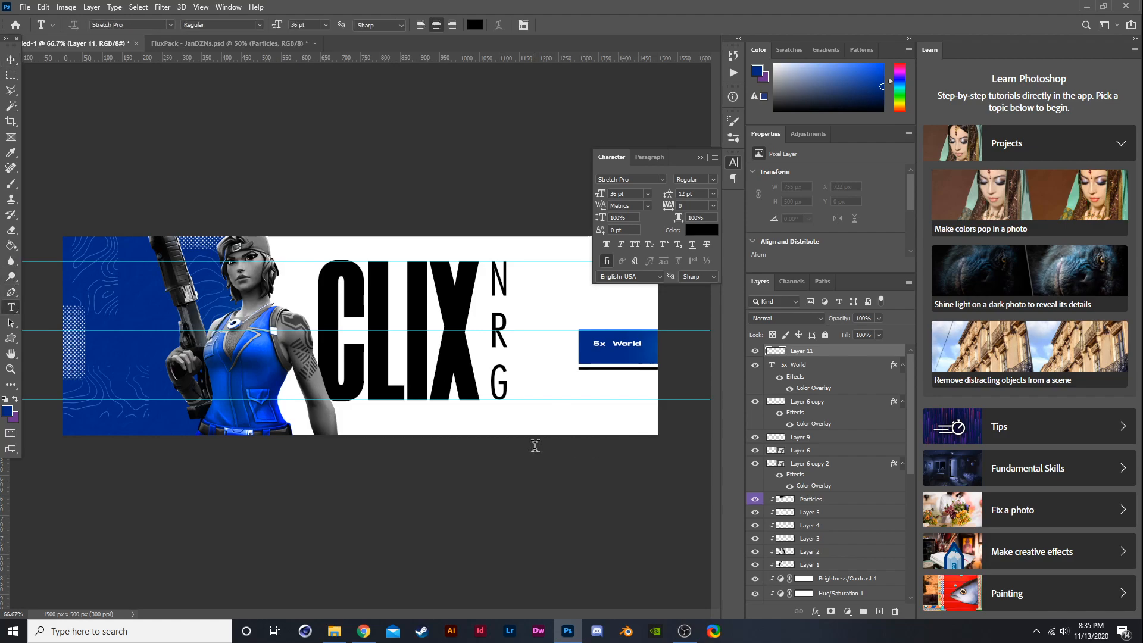
left_click(536, 448)
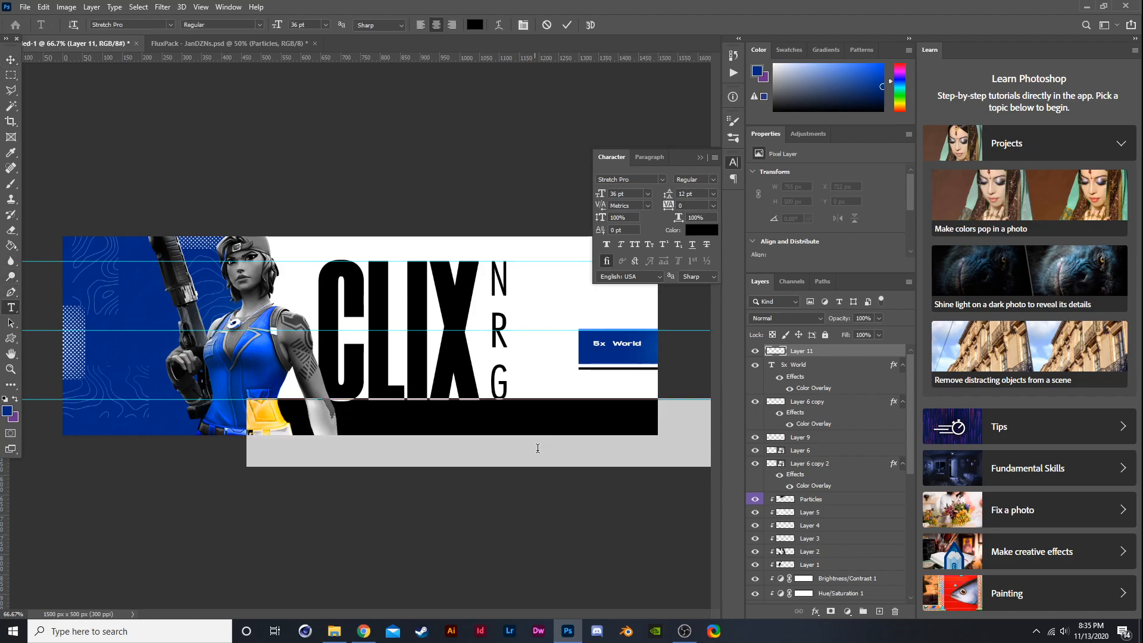
left_click(170, 24)
scroll(256, 494, "up", 10)
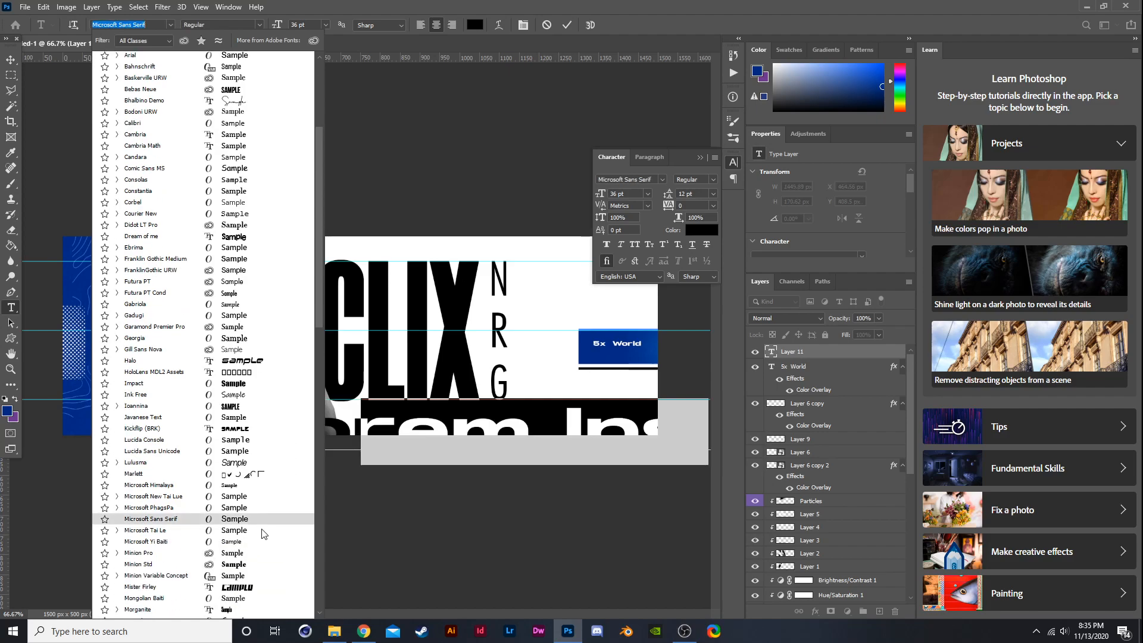
scroll(255, 553, "down", 8)
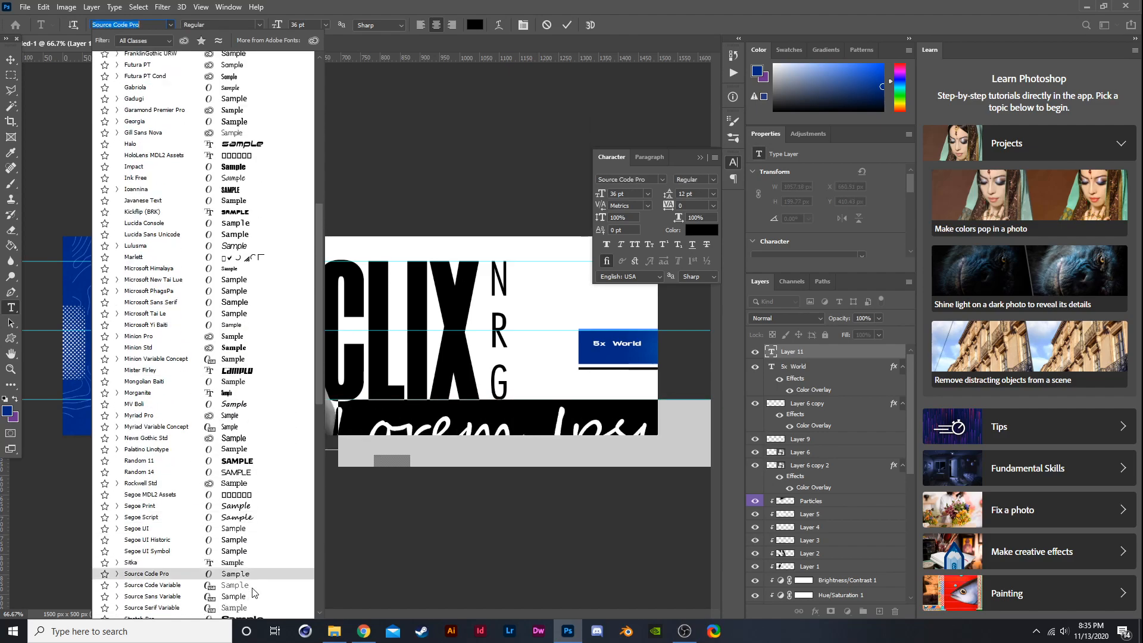
left_click(269, 496)
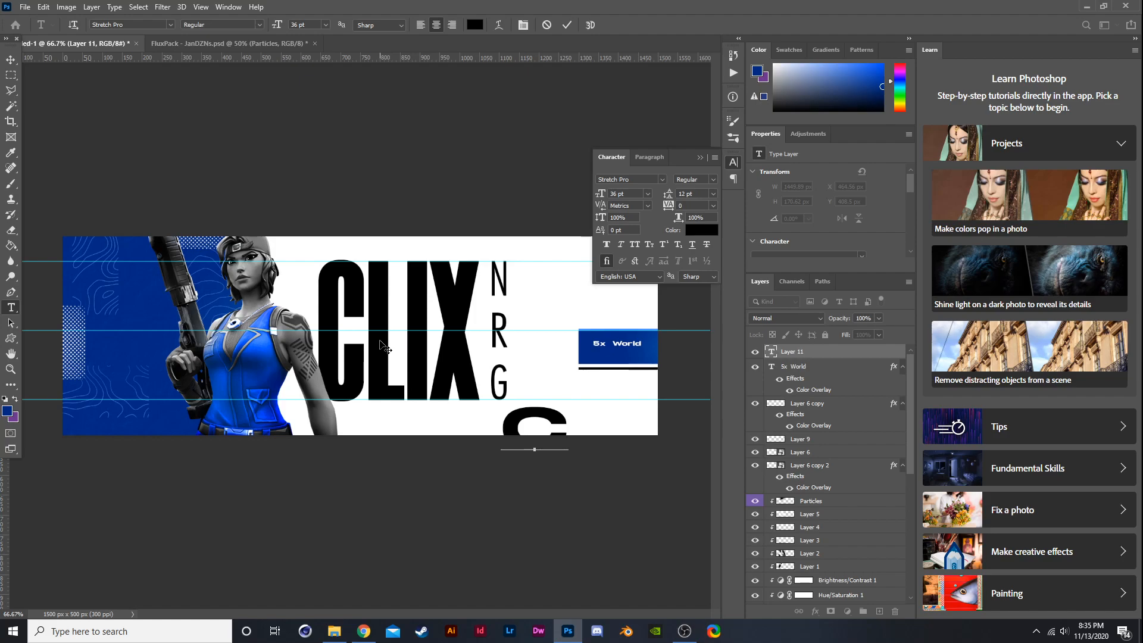
type("un G")
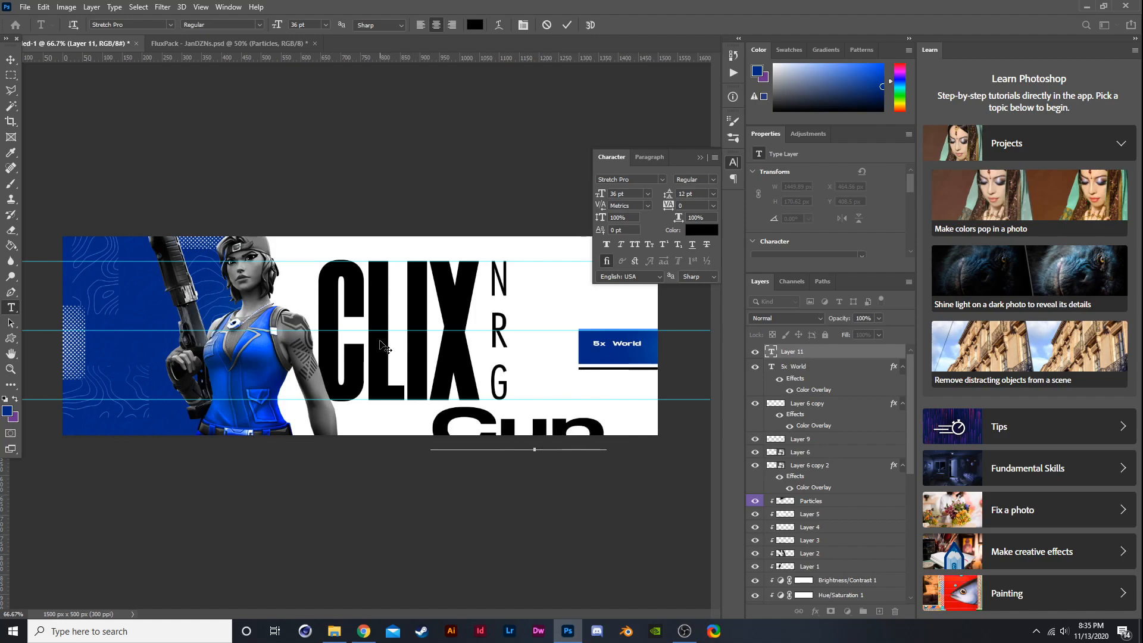
type("uali")
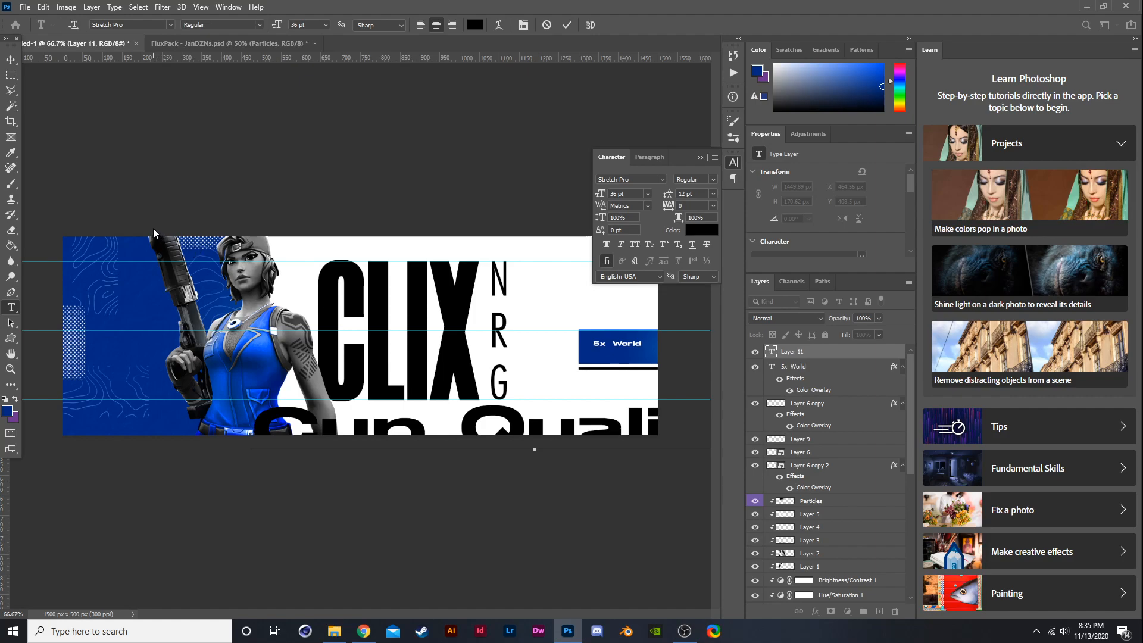
left_click(8, 58)
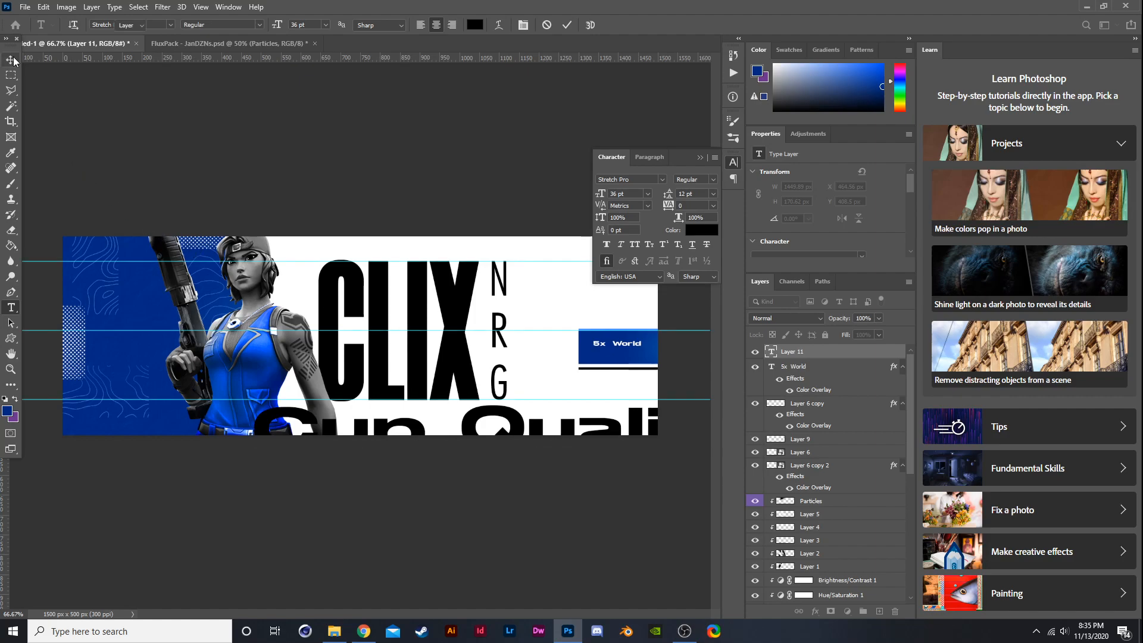
- Scale down the Cup Qualifier text and place it under 5x World inside the blue block
key("ctrl+t")
left_click_drag(536, 401, 642, 356)
scroll(643, 356, "up", 3)
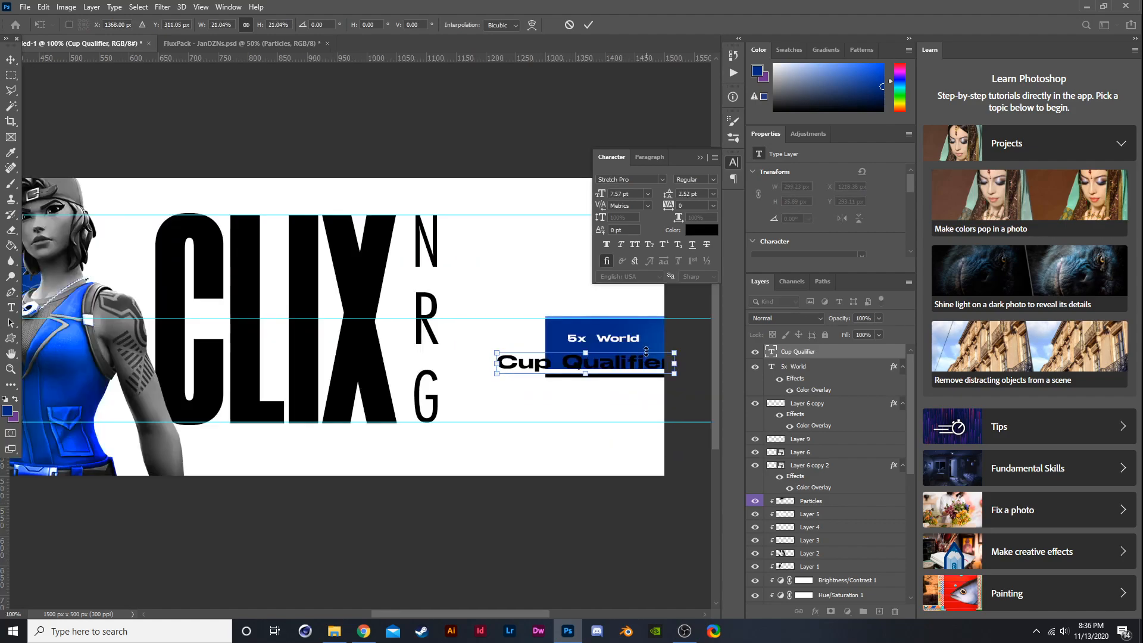
left_click_drag(429, 371, 531, 376)
key("Return")
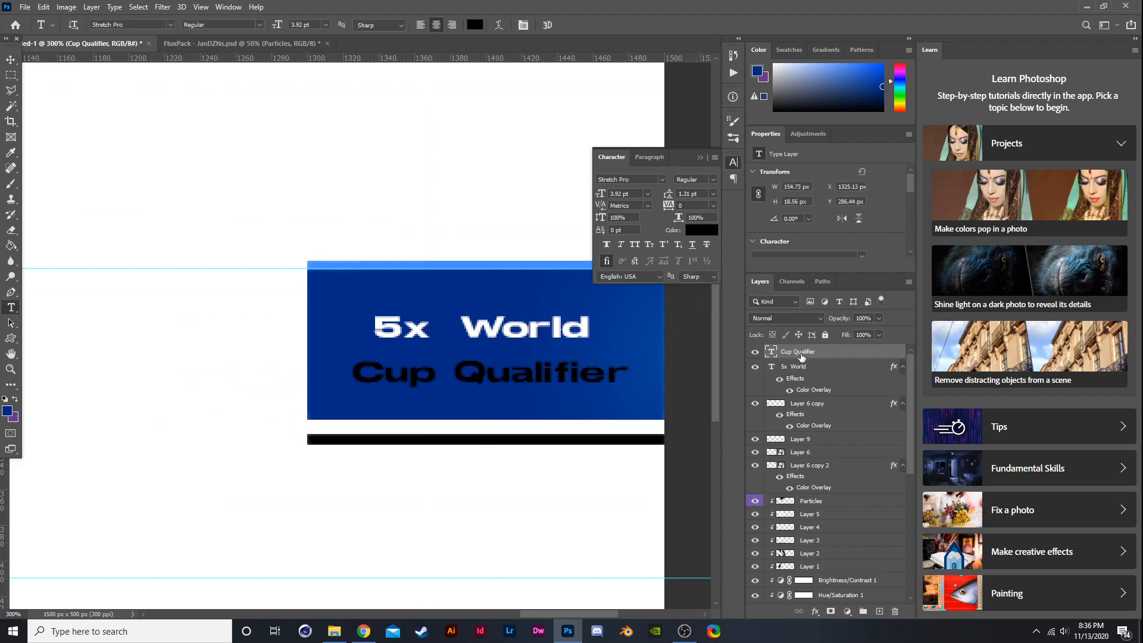
- Set the Cup Qualifier text size to 4 pt to match the 5x World text
left_click(811, 366)
left_click(524, 321)
left_click_drag(591, 324, 301, 270)
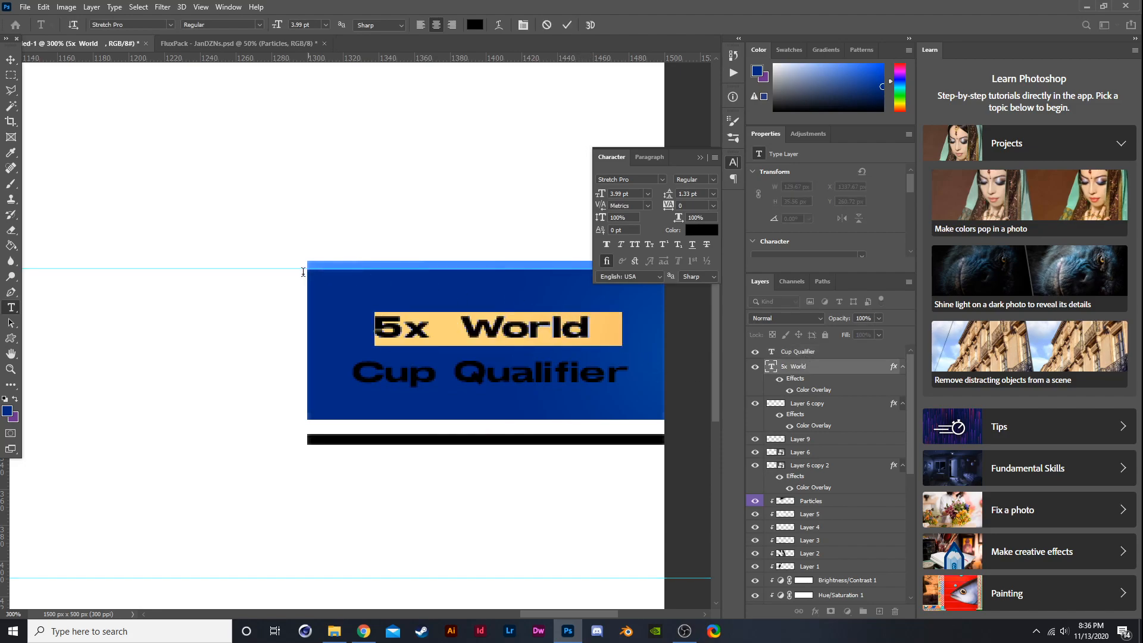
left_click(810, 354)
left_click_drag(621, 387, 328, 354)
left_click_drag(310, 22, 267, 22)
key("Return")
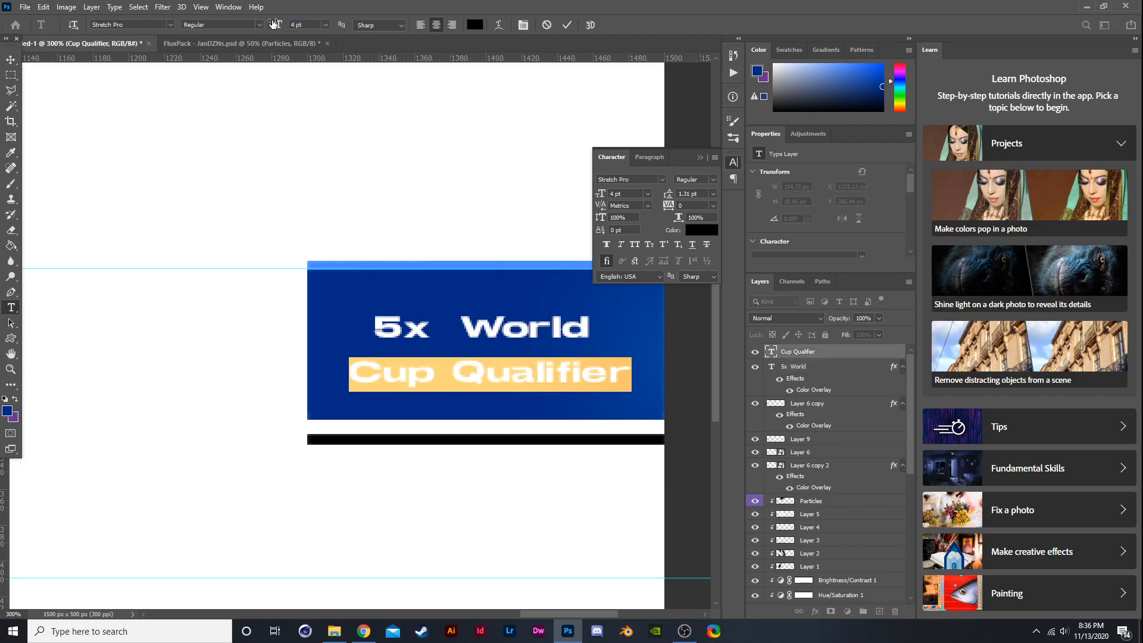
- Add a new empty layer above the 5x World text layer
left_click(10, 59)
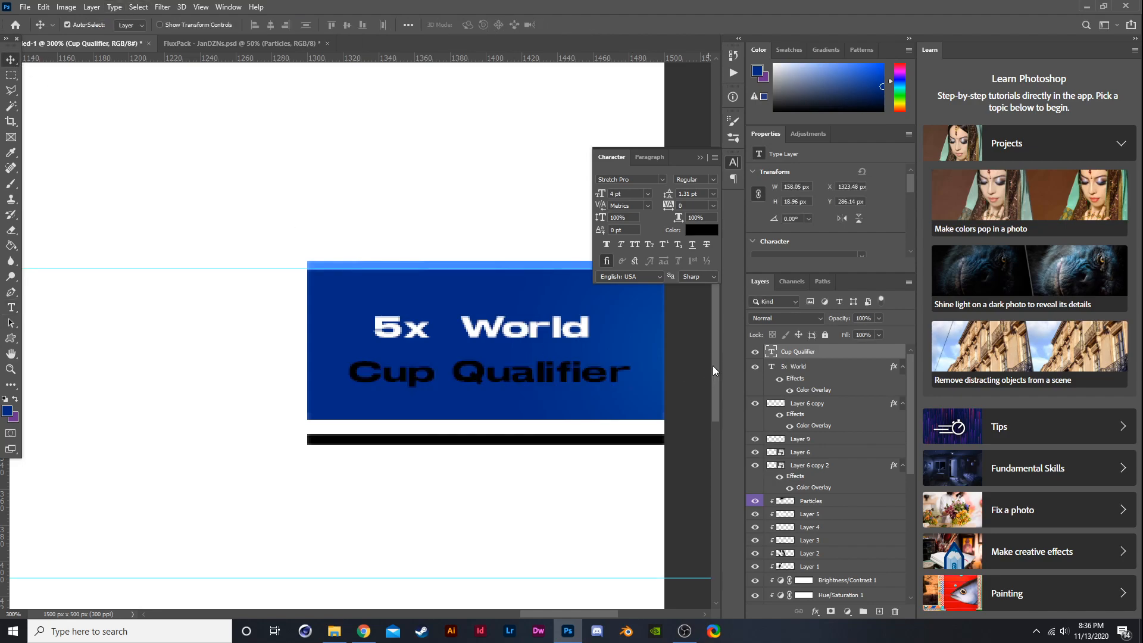
right_click(794, 351)
left_click(824, 93)
left_click(1002, 158)
left_click(879, 612)
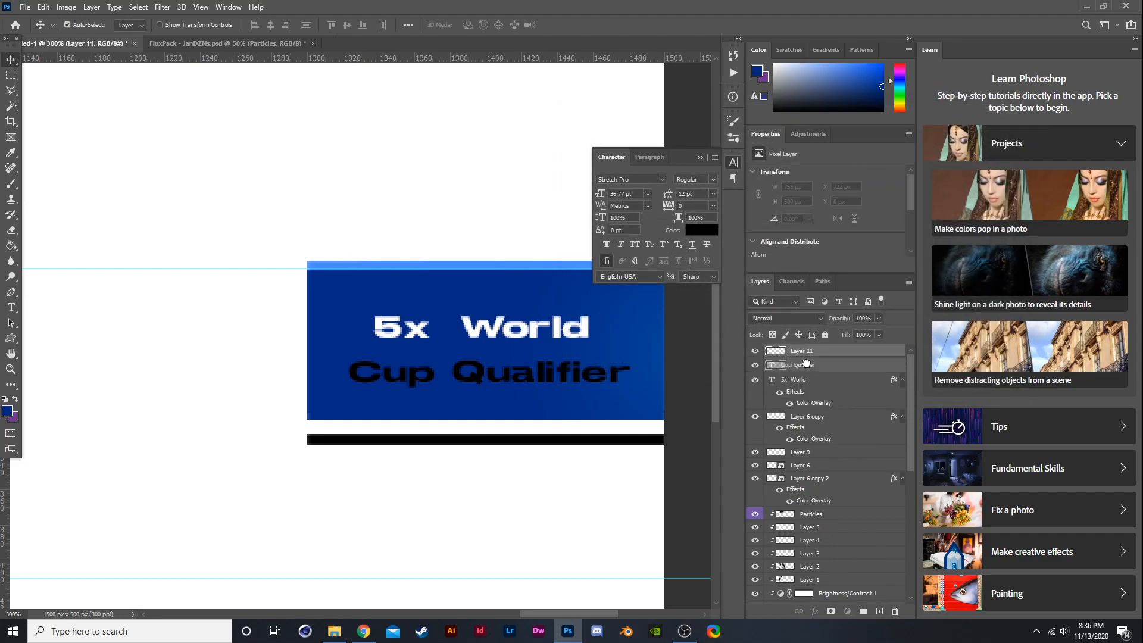
- Make a rectangular selection around the Cup Qualifier text on the new layer
left_click(10, 75)
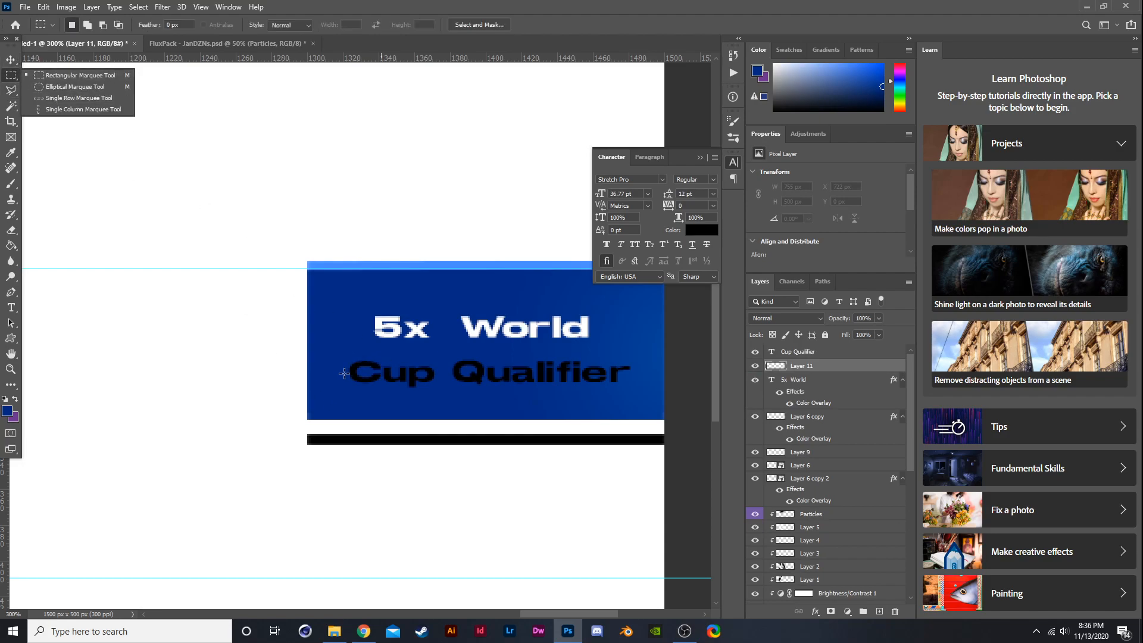
left_click_drag(353, 354, 386, 379)
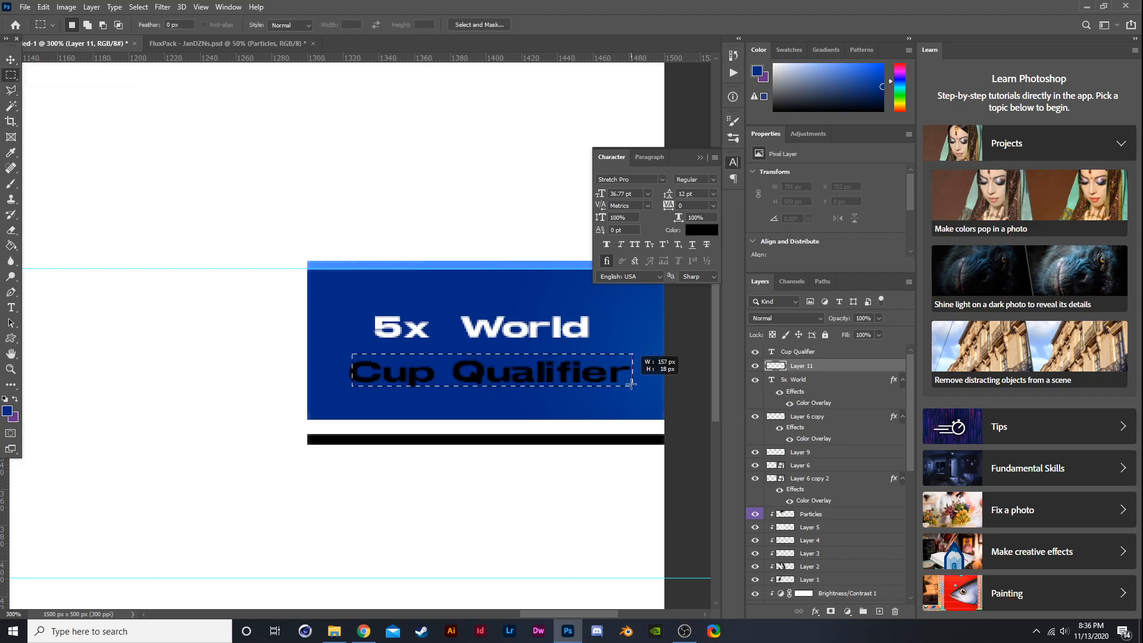
left_click_drag(637, 386, 637, 386)
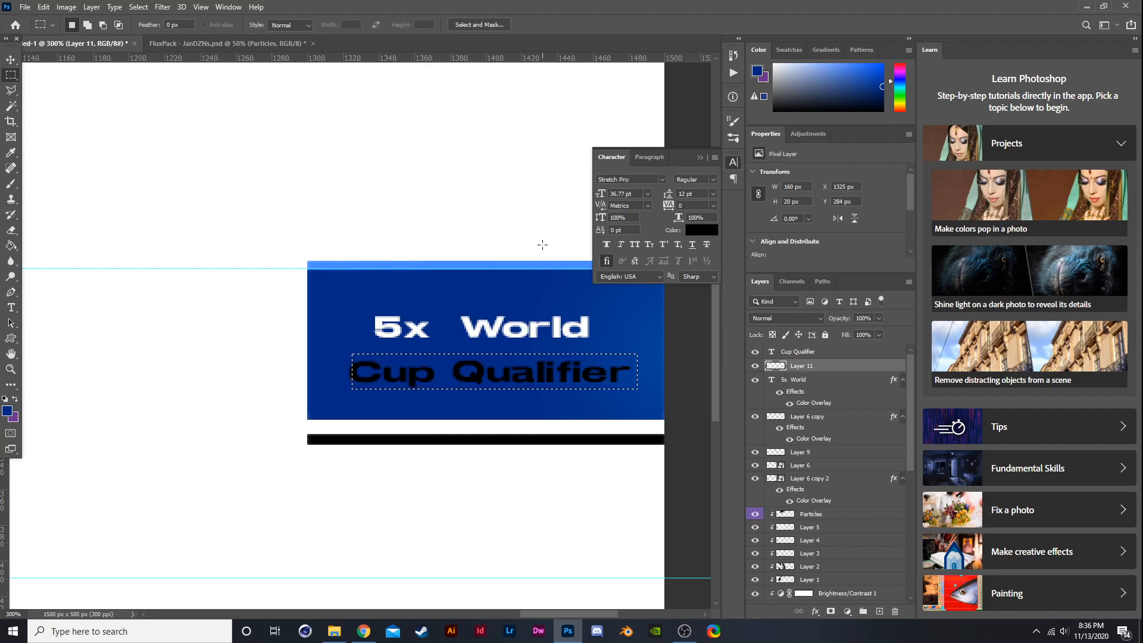
key("v")
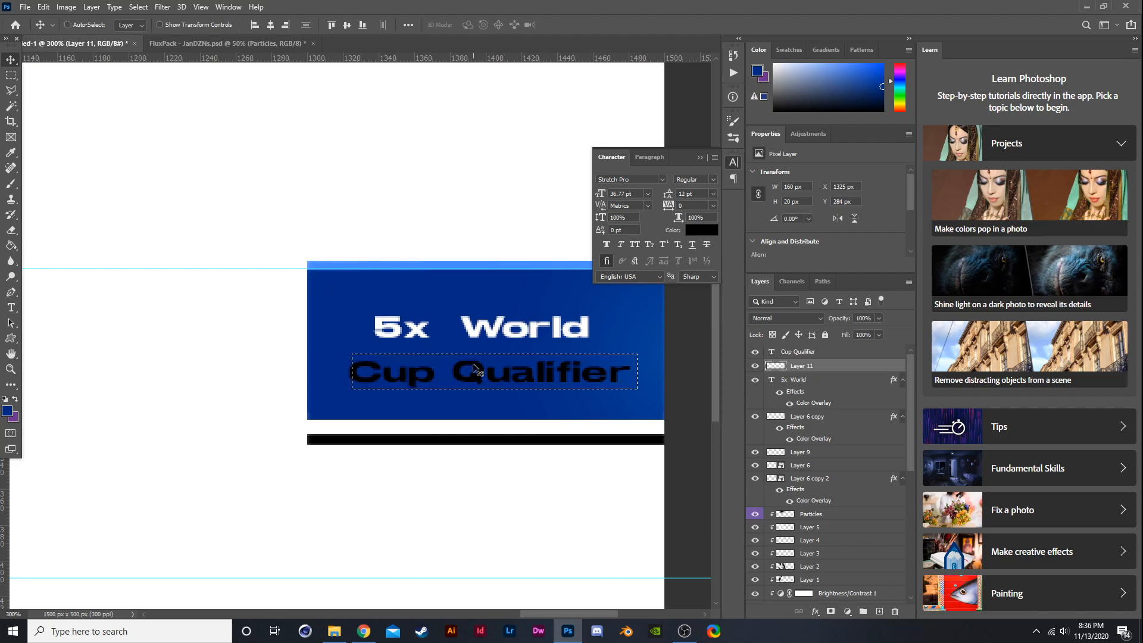
left_click(474, 369)
left_click(554, 233)
- Set the foreground colour to ffffff and brush-fill the selection white, then deselect
left_click(12, 185)
left_click(8, 411)
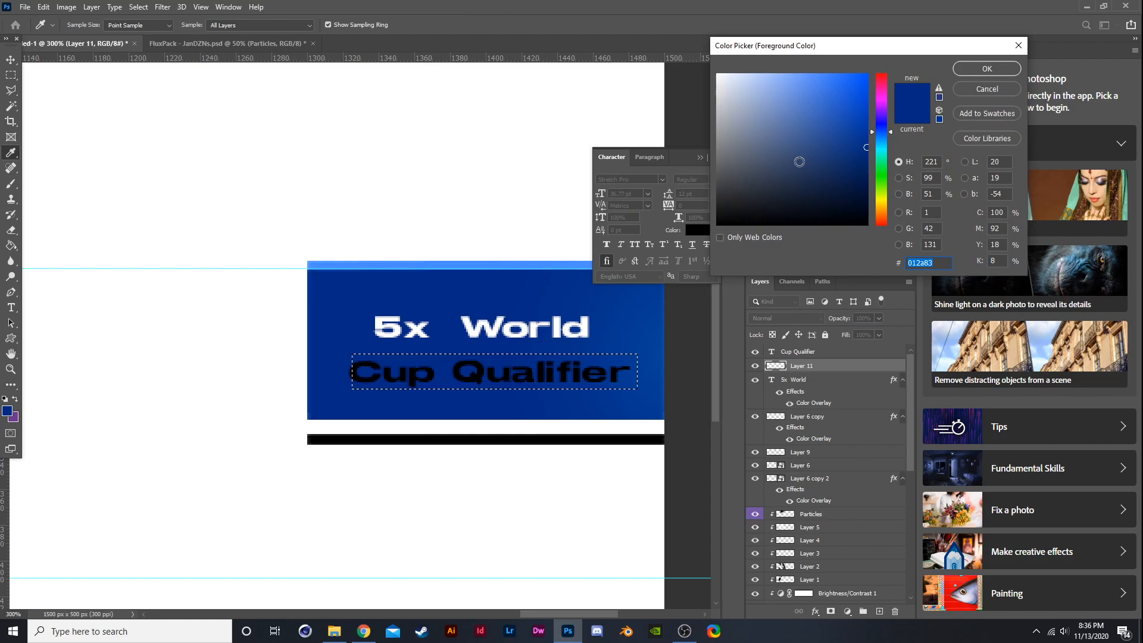
type("ffffff")
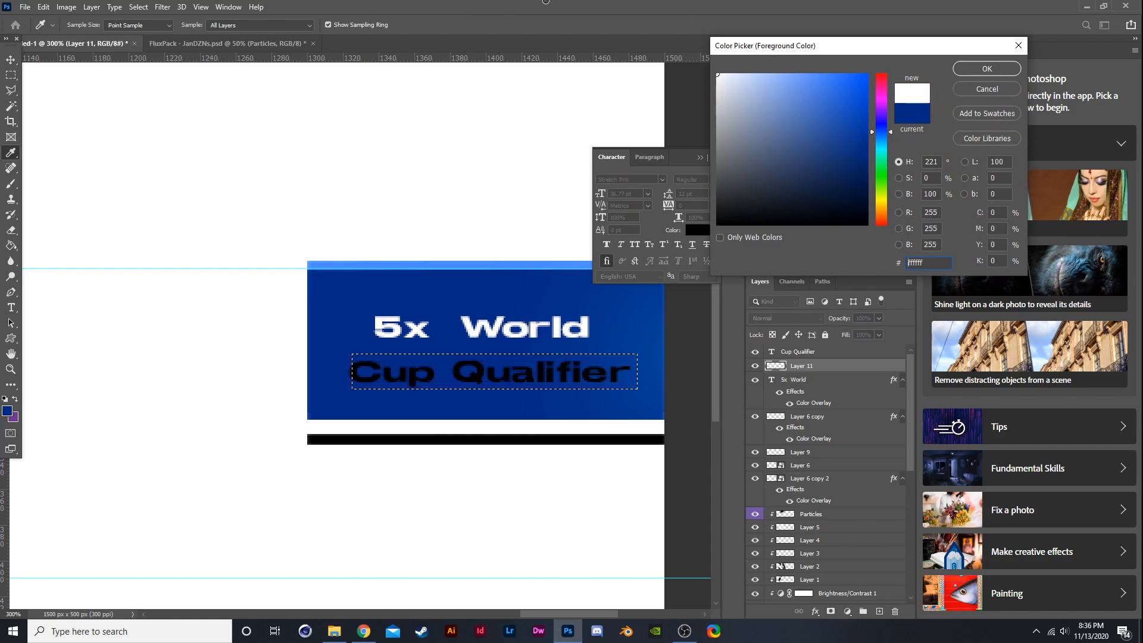
left_click(984, 69)
left_click_drag(603, 396, 191, 375)
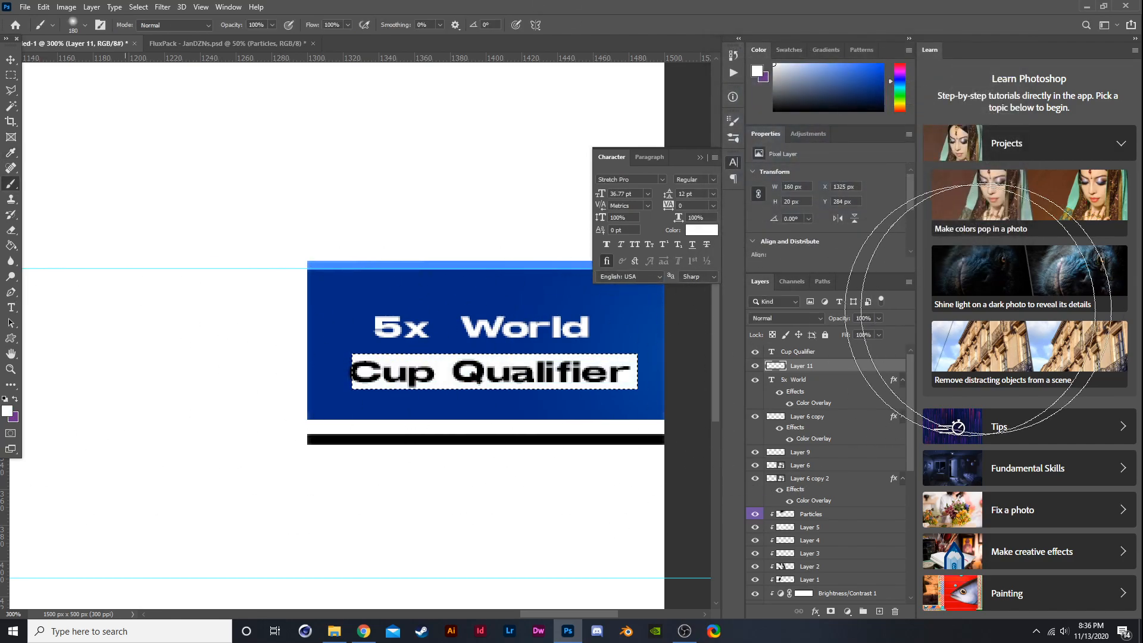
key("ctrl+d")
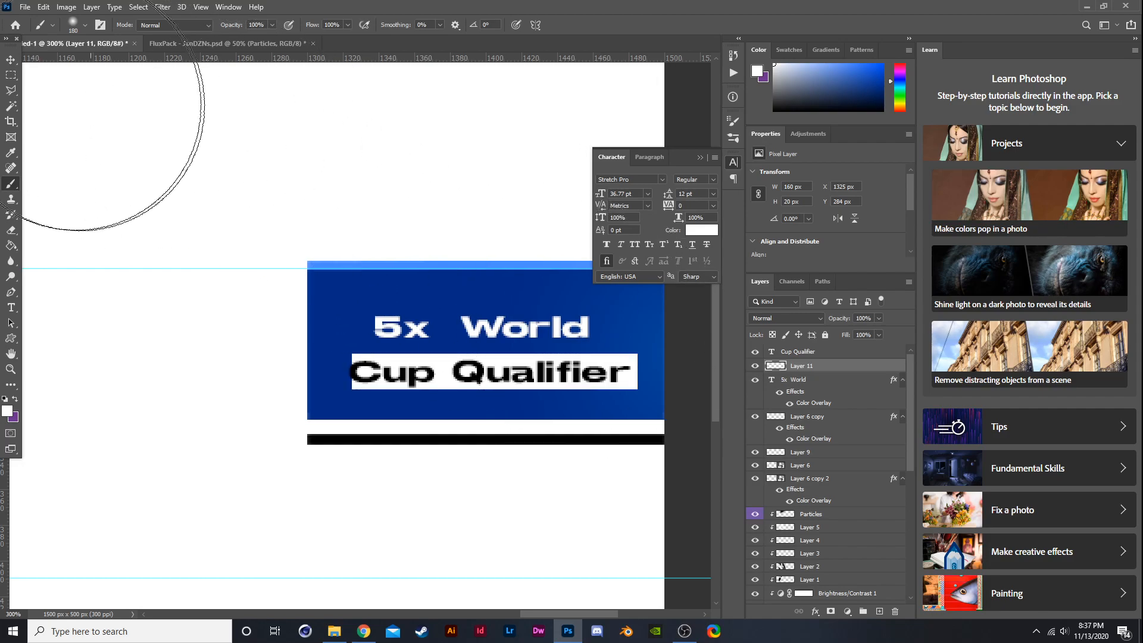
- Move the white rectangle up behind 5x World and place its layer beneath the 5x World layer
left_click(9, 62)
key("ctrl+t")
left_click_drag(570, 377, 557, 335)
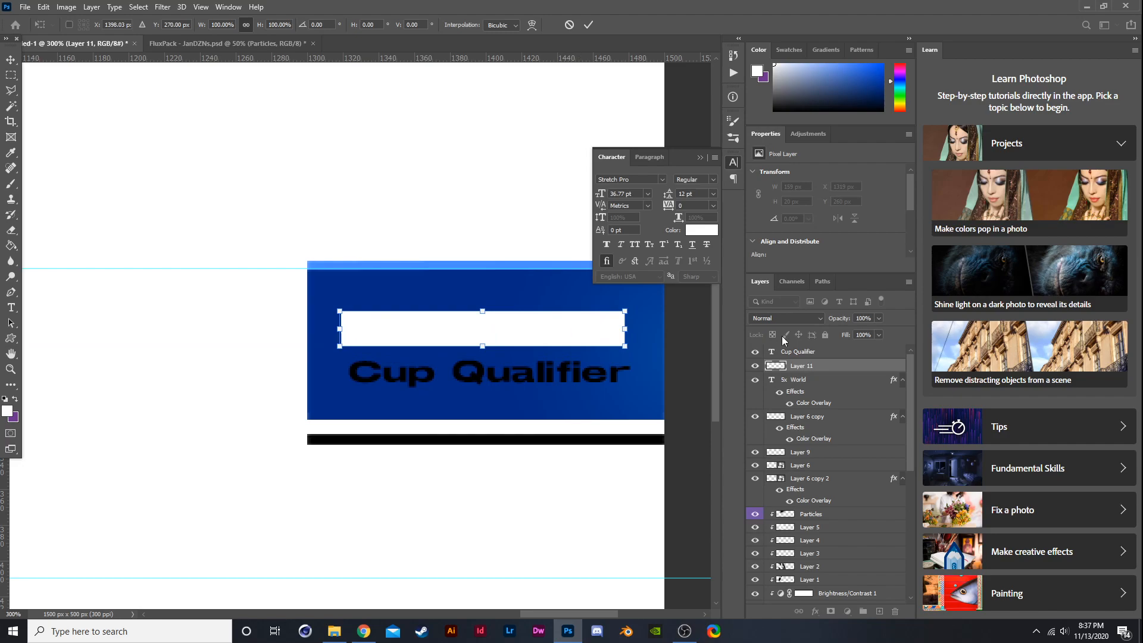
left_click_drag(801, 363, 824, 405)
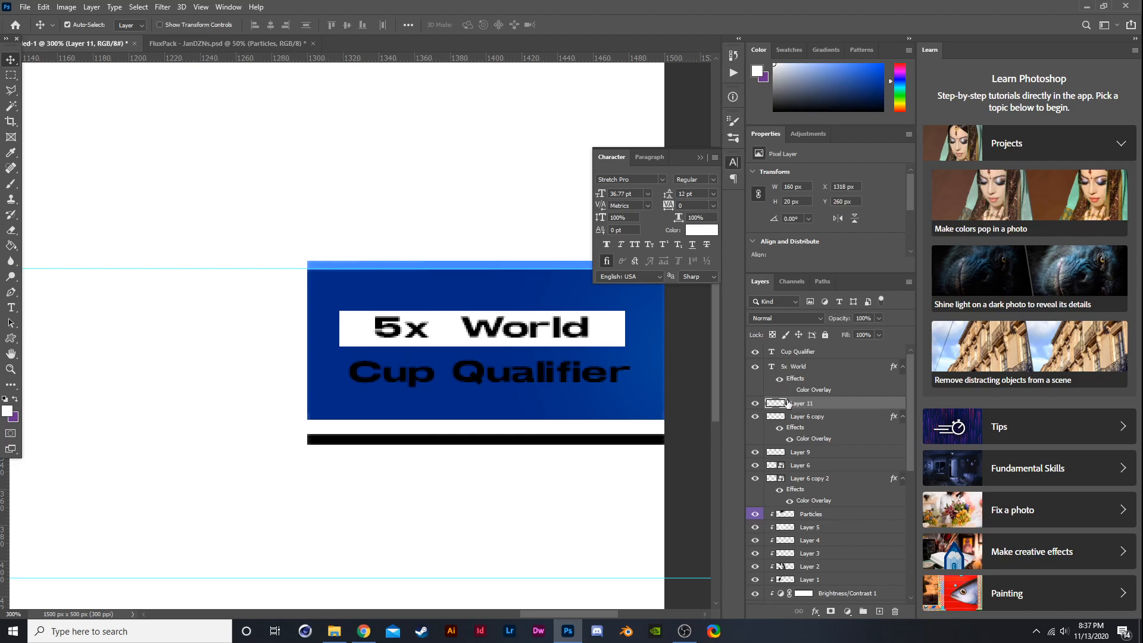
- Add vertical guides at both ends of the Cup Qualifier text and stretch the white rectangle between them
left_click_drag(7, 516, 349, 522)
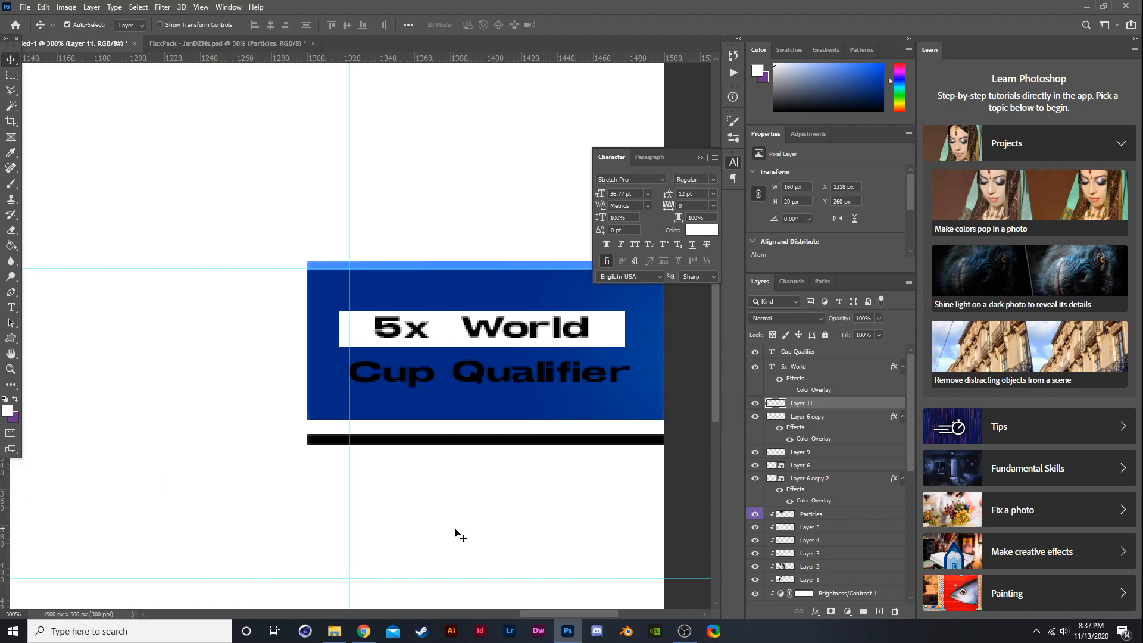
left_click_drag(8, 515, 631, 520)
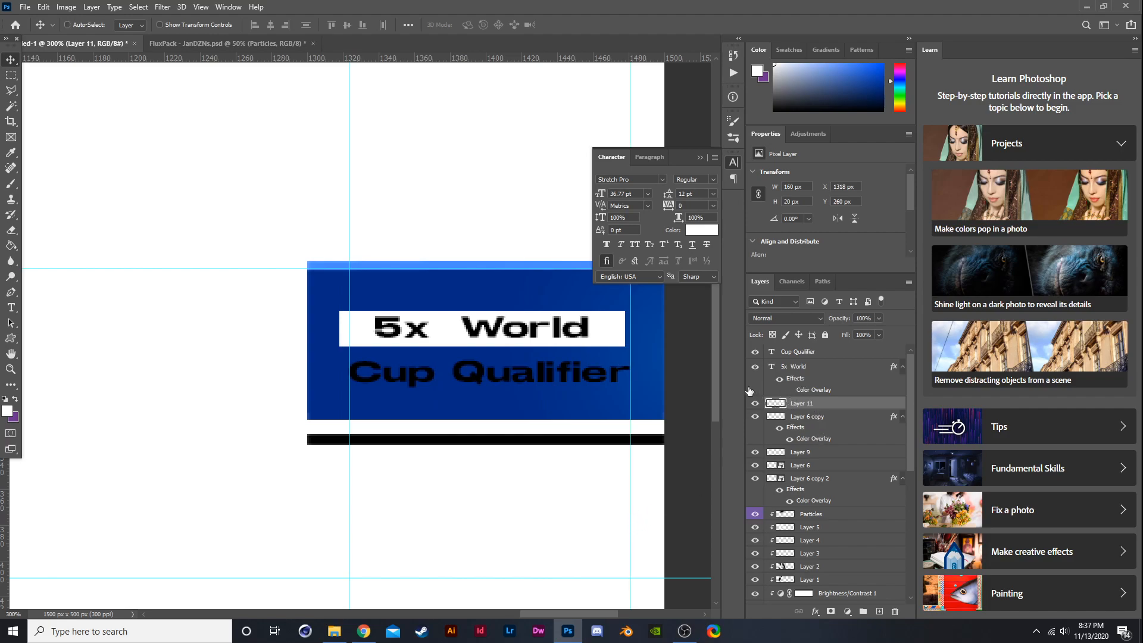
key("ctrl+t")
left_click_drag(613, 339, 619, 339)
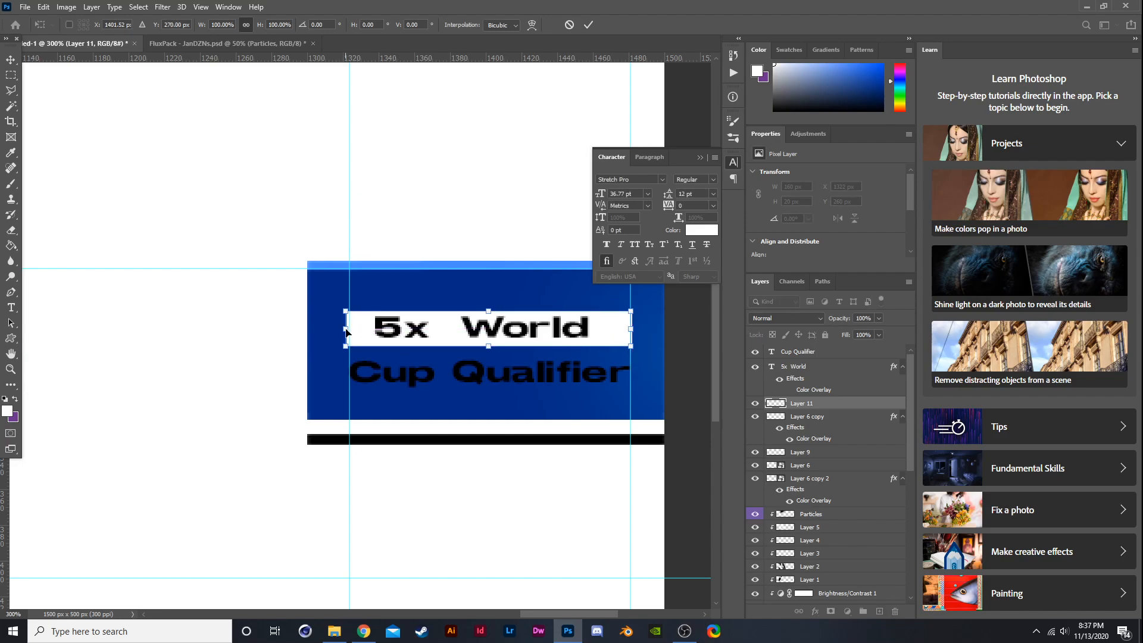
left_click_drag(344, 327, 349, 328)
key("Return")
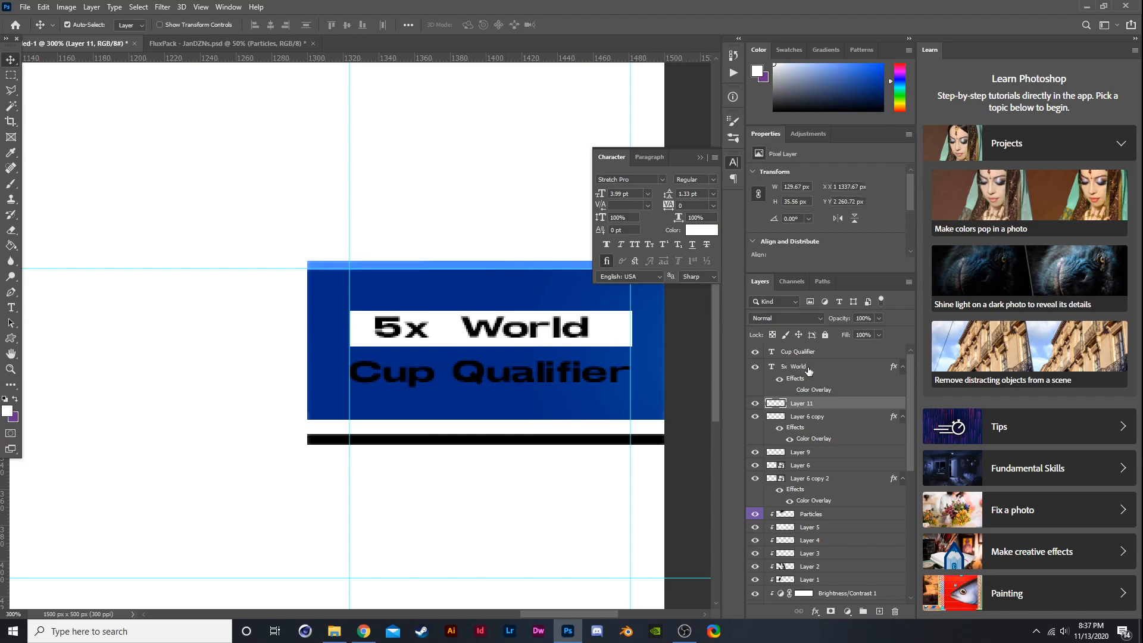
- Nudge the 5x World text to centre it on the white rectangle
left_click(808, 368)
key("ctrl+t")
key("Right")
key("Right")
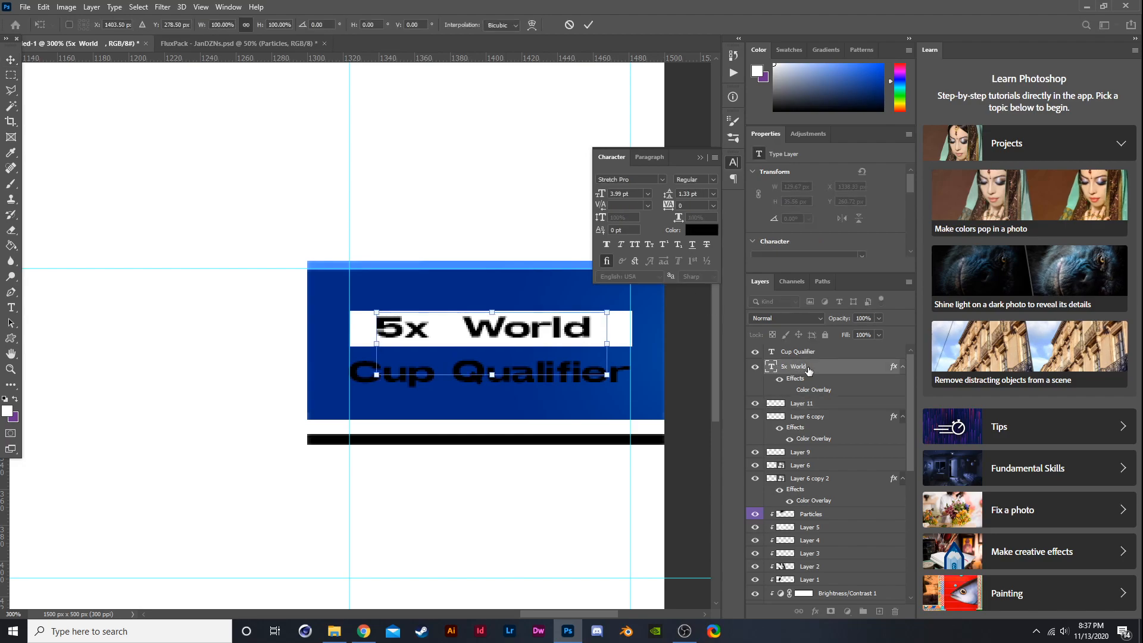
key("Down")
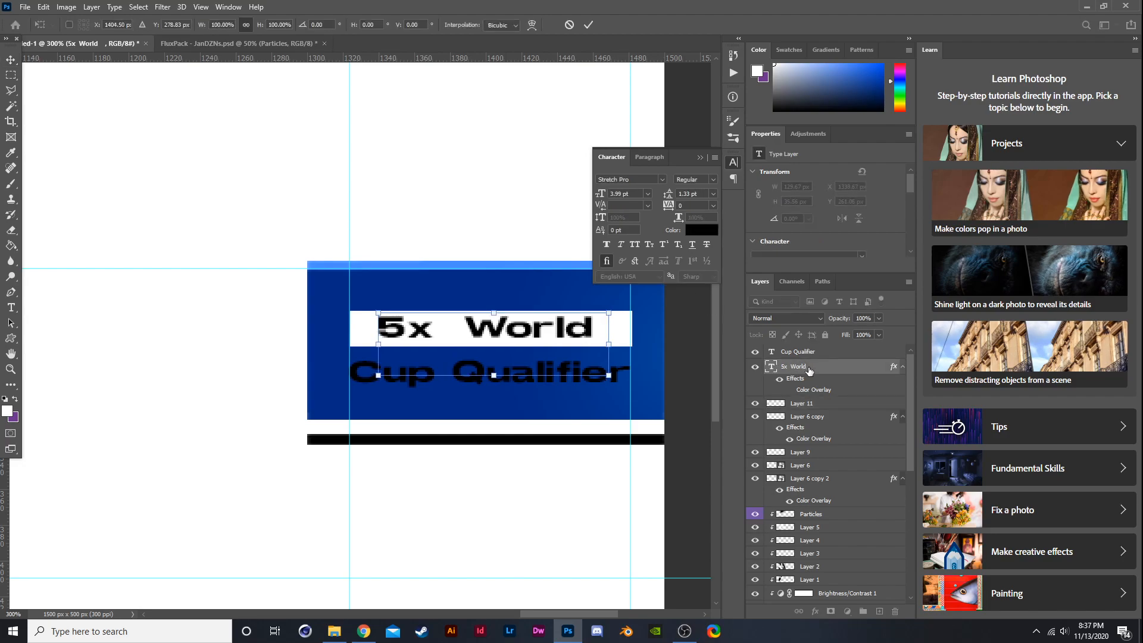
key("Left")
key("Return")
- Add a white Color Overlay layer style to the Cup Qualifier text
scroll(601, 308, "down", 2)
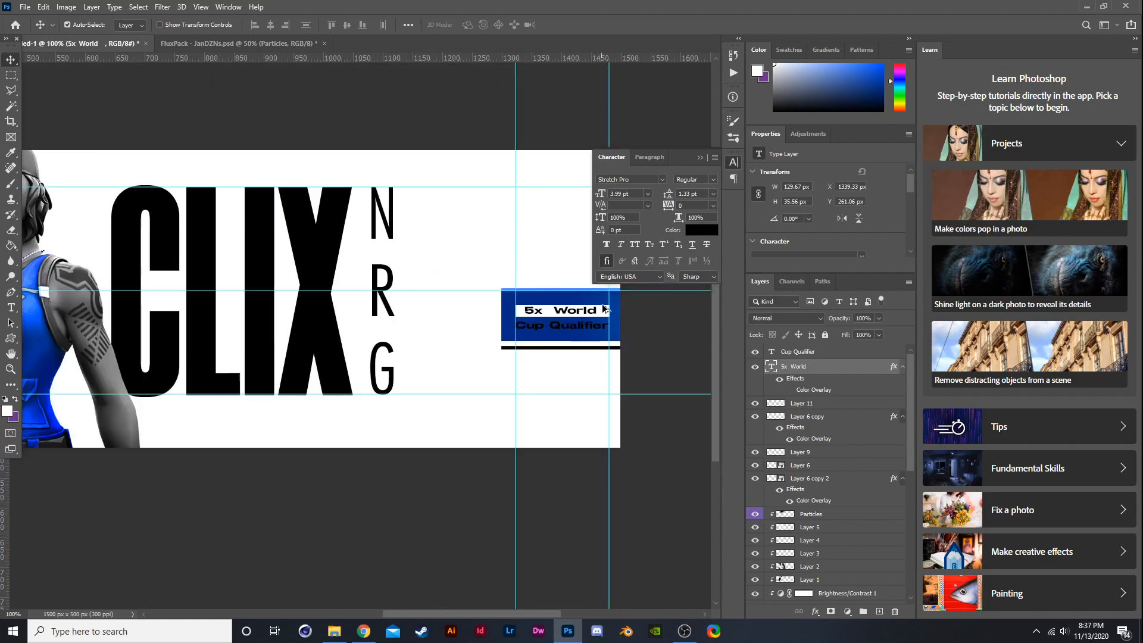
scroll(601, 308, "up", 2)
left_click(795, 351)
right_click(794, 351)
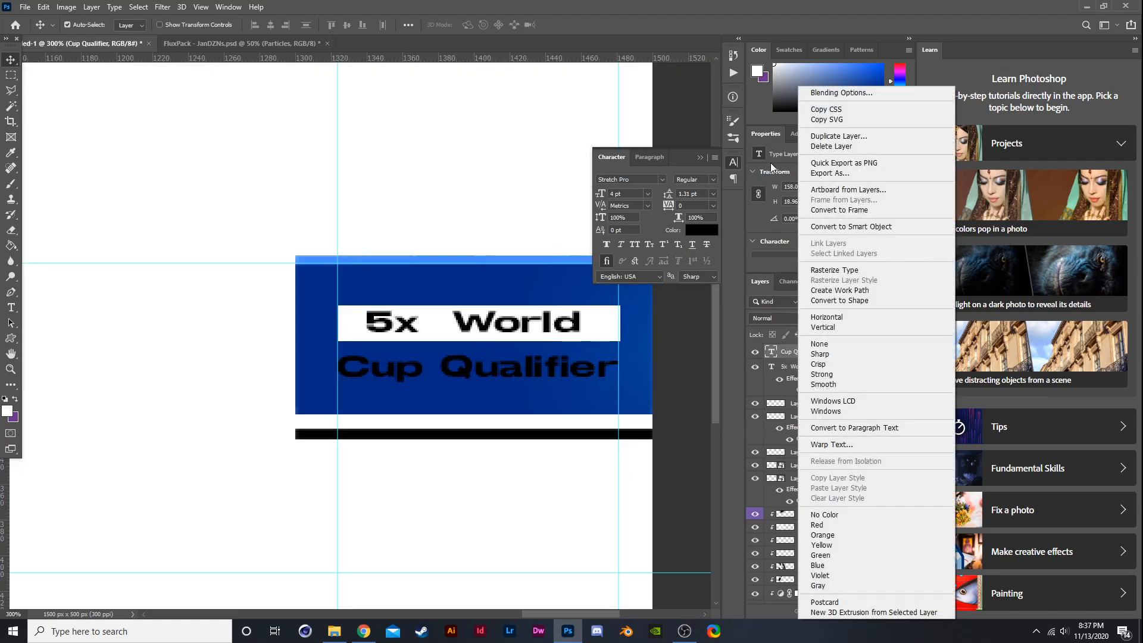
left_click(822, 94)
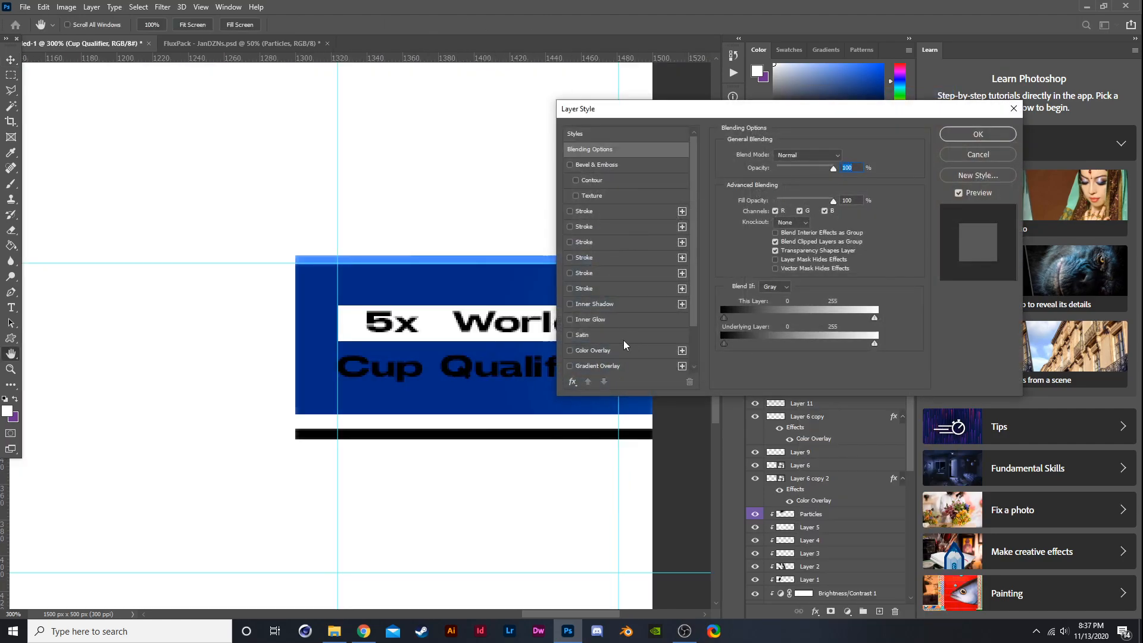
left_click(613, 349)
left_click(848, 157)
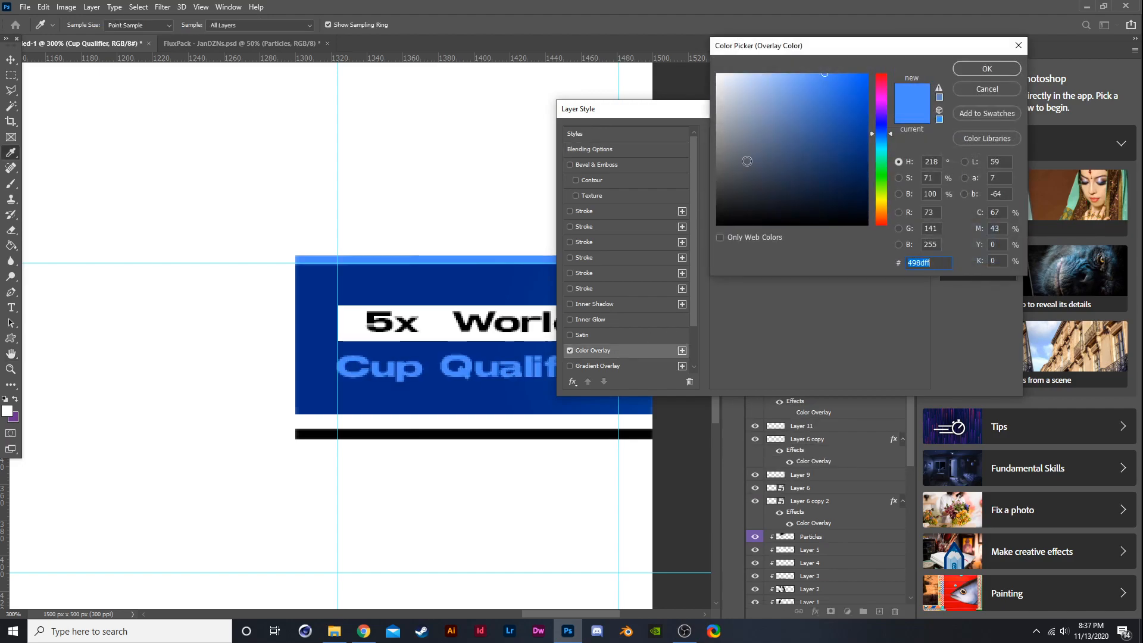
left_click_drag(762, 107, 555, 43)
left_click(968, 72)
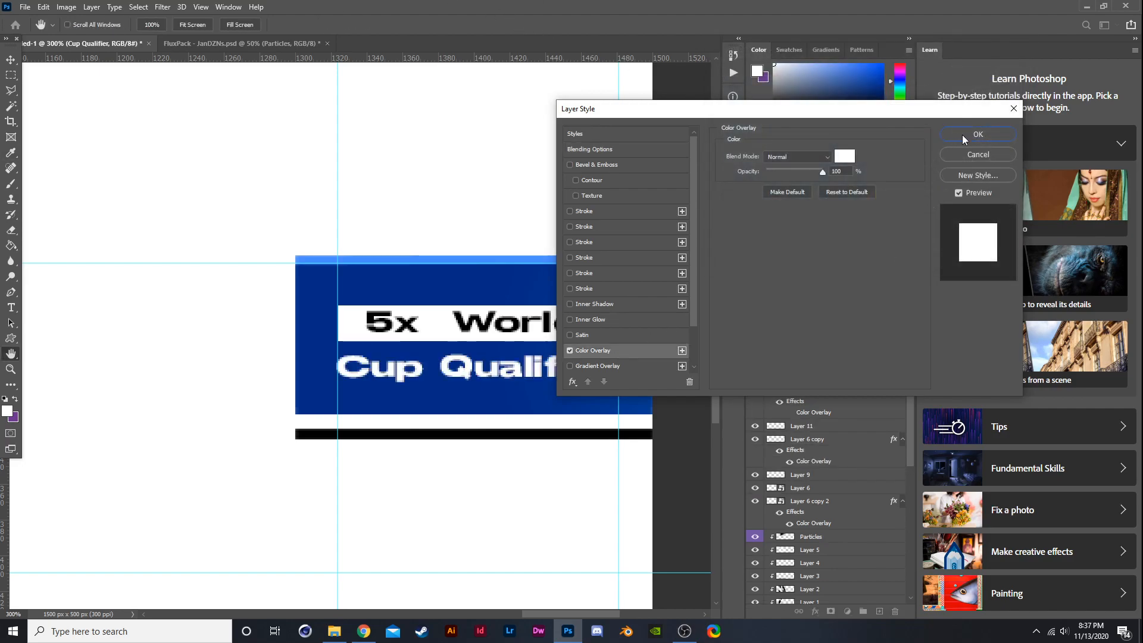
left_click(964, 135)
- Try changing the 5x World text's font to Morganite
scroll(385, 332, "down", 2)
left_click(569, 342)
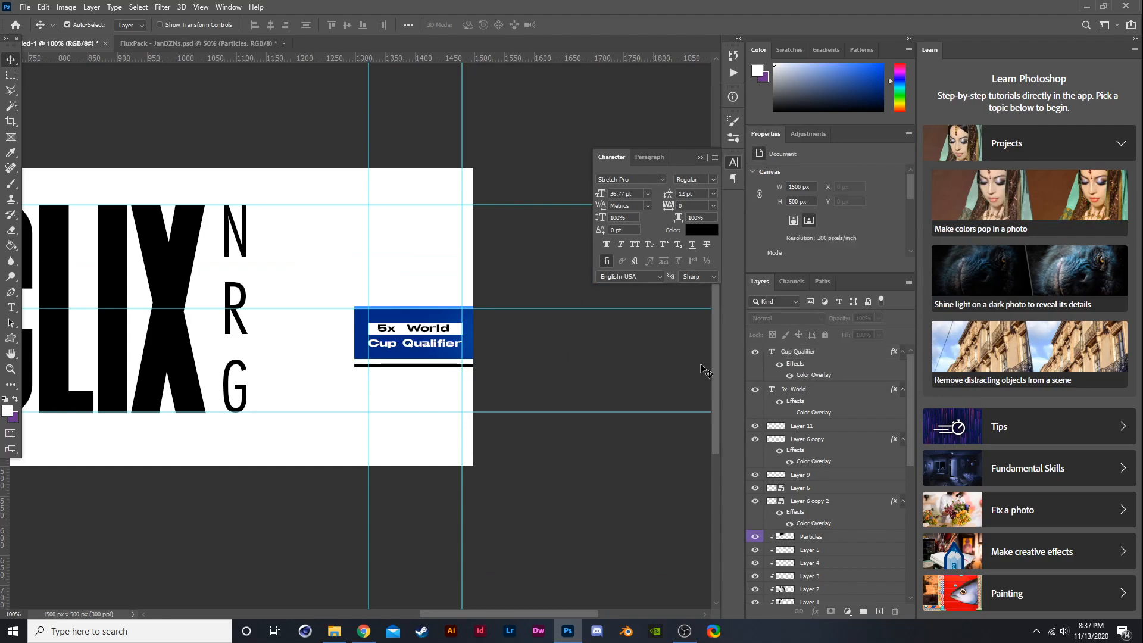
scroll(636, 381, "down", 1)
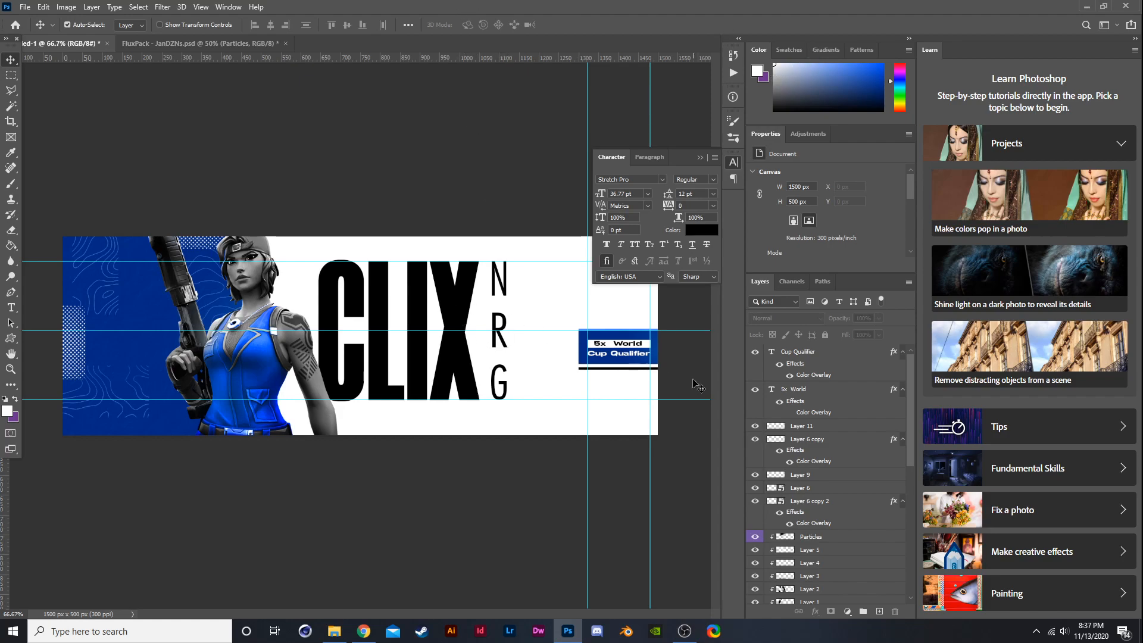
scroll(681, 359, "up", 3)
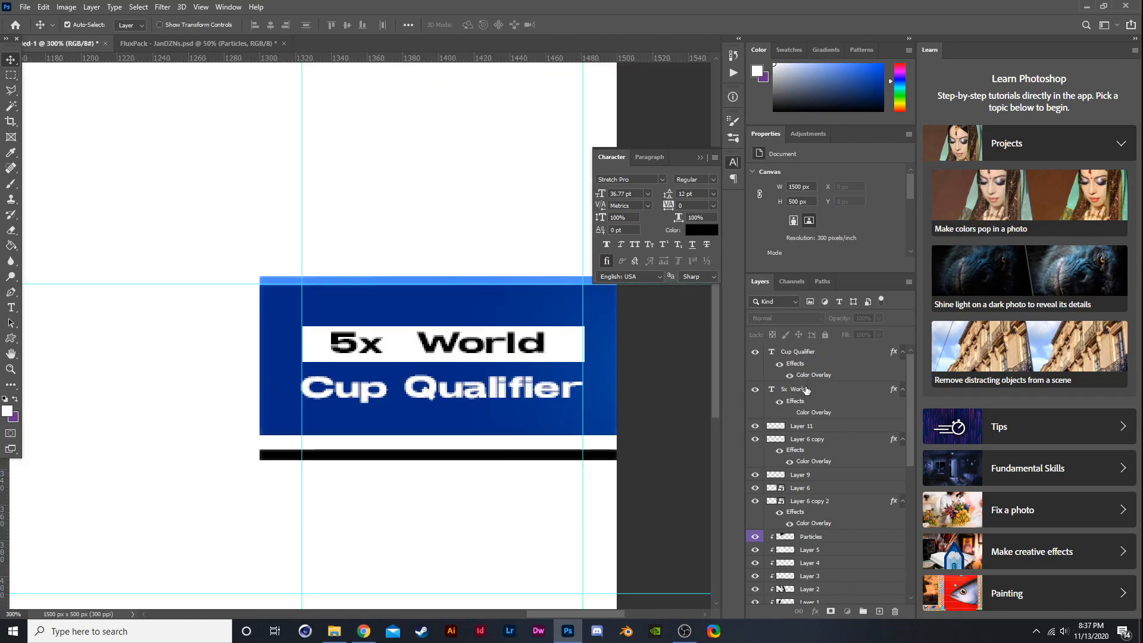
left_click(805, 389)
key("t")
left_click(334, 337)
left_click_drag(334, 337, 693, 325)
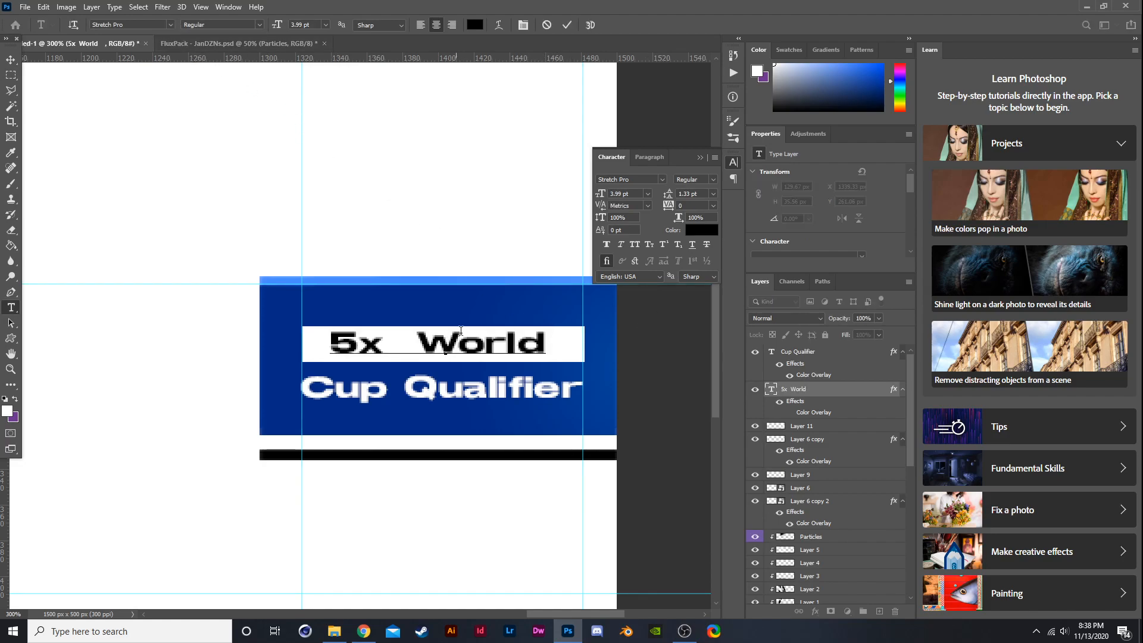
left_click_drag(329, 340, 649, 325)
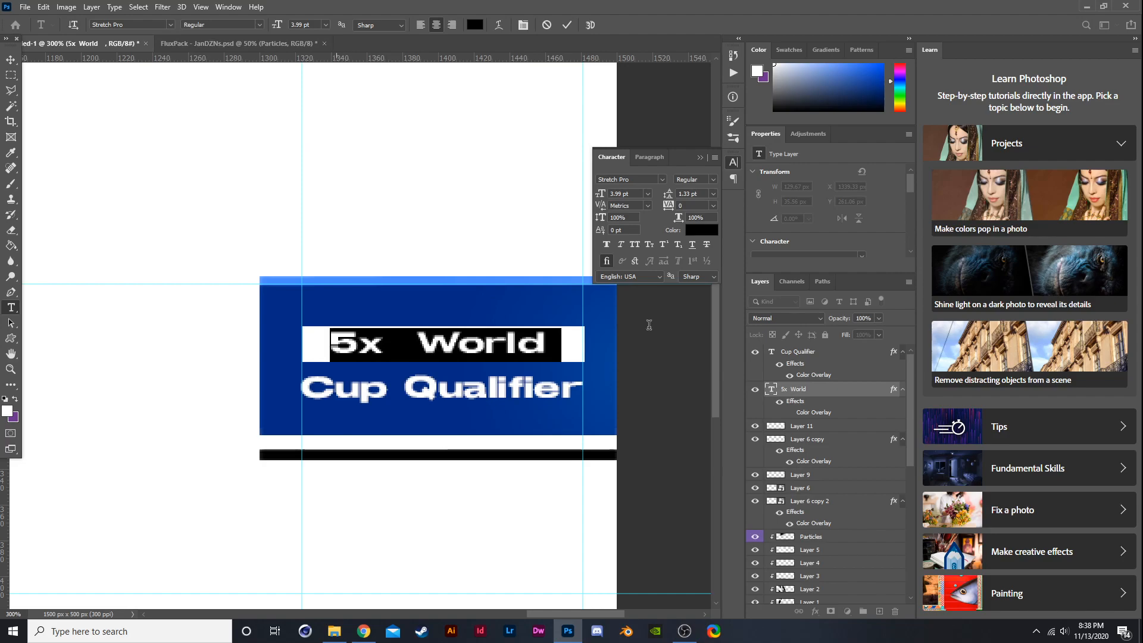
left_click(170, 25)
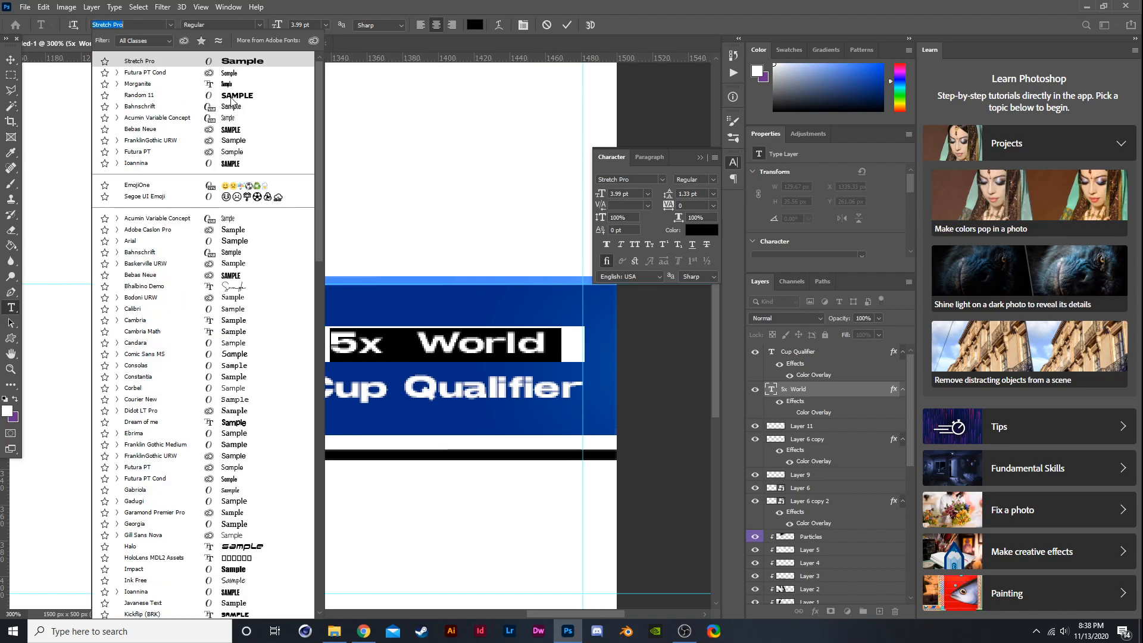
left_click(262, 82)
left_click(11, 60)
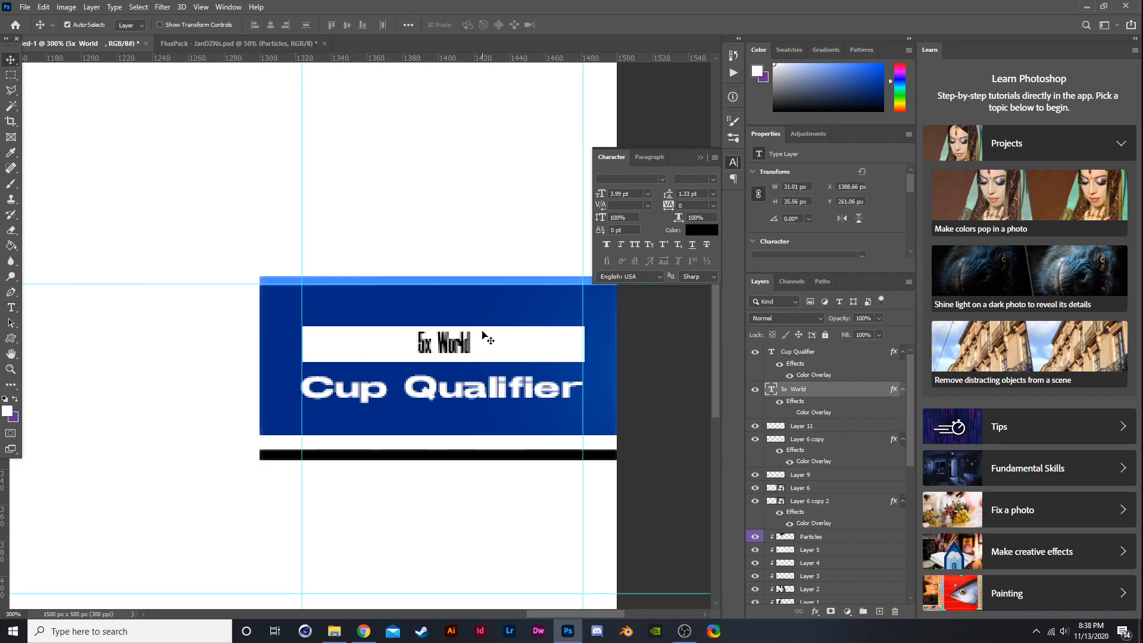
- Set the 5x World text's font back to Stretch Pro
key("t")
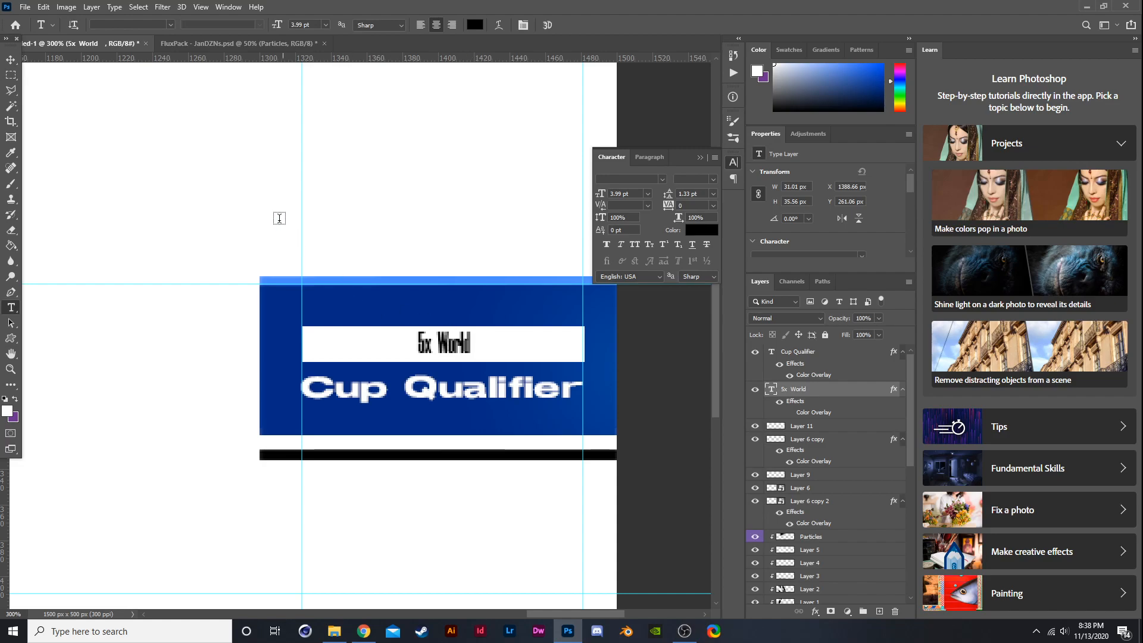
left_click(11, 60)
scroll(251, 214, "down", 1)
scroll(251, 214, "down", 3)
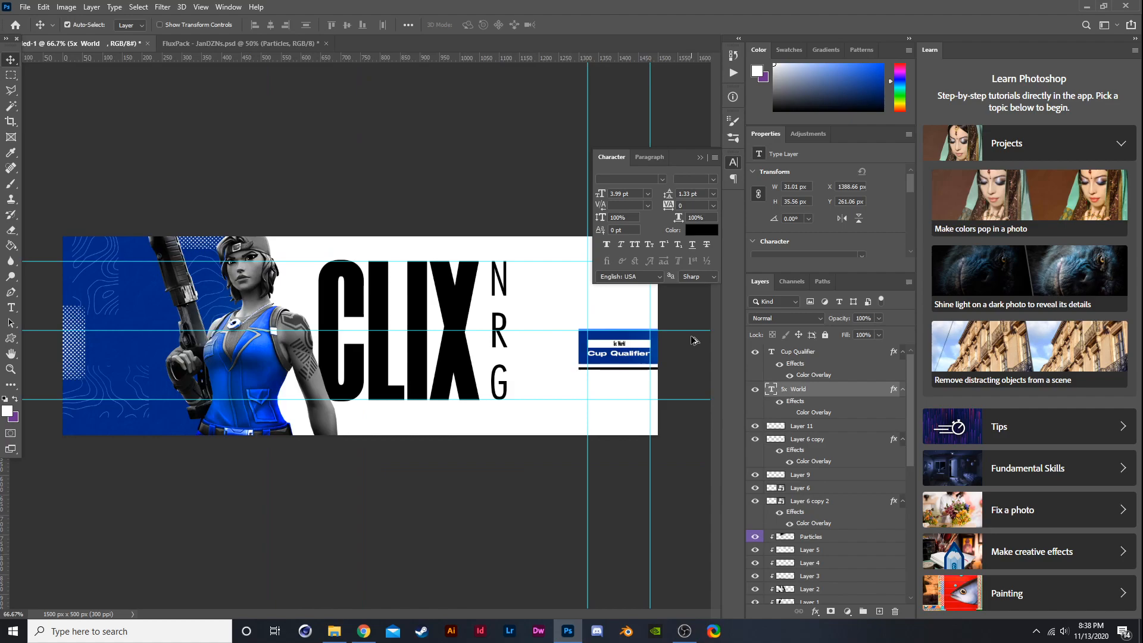
scroll(691, 341, "up", 5)
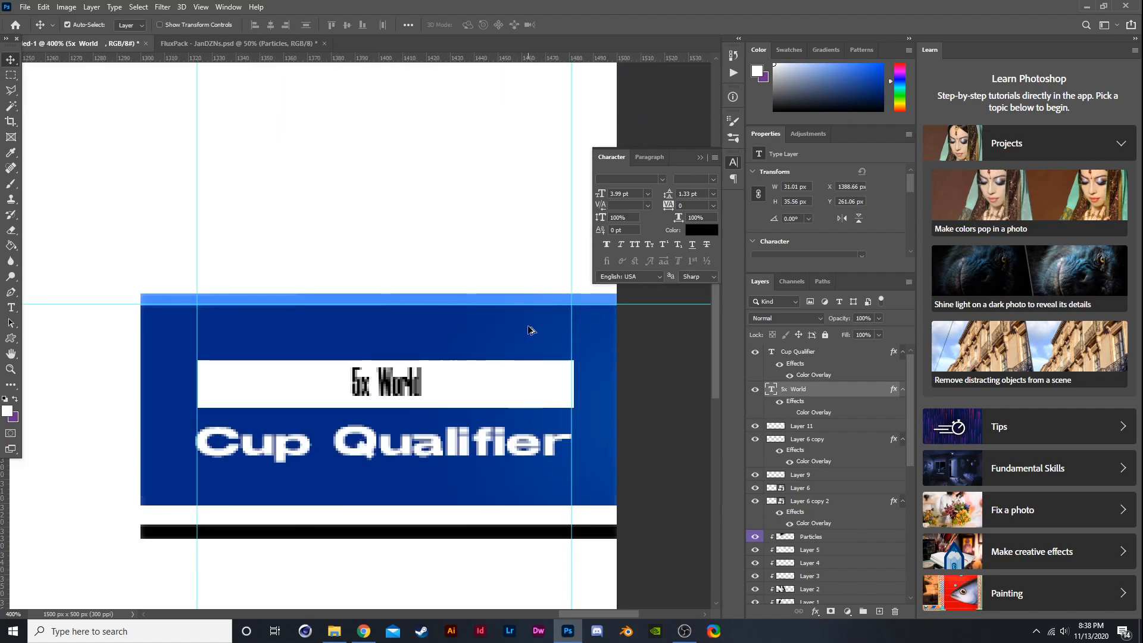
key("t")
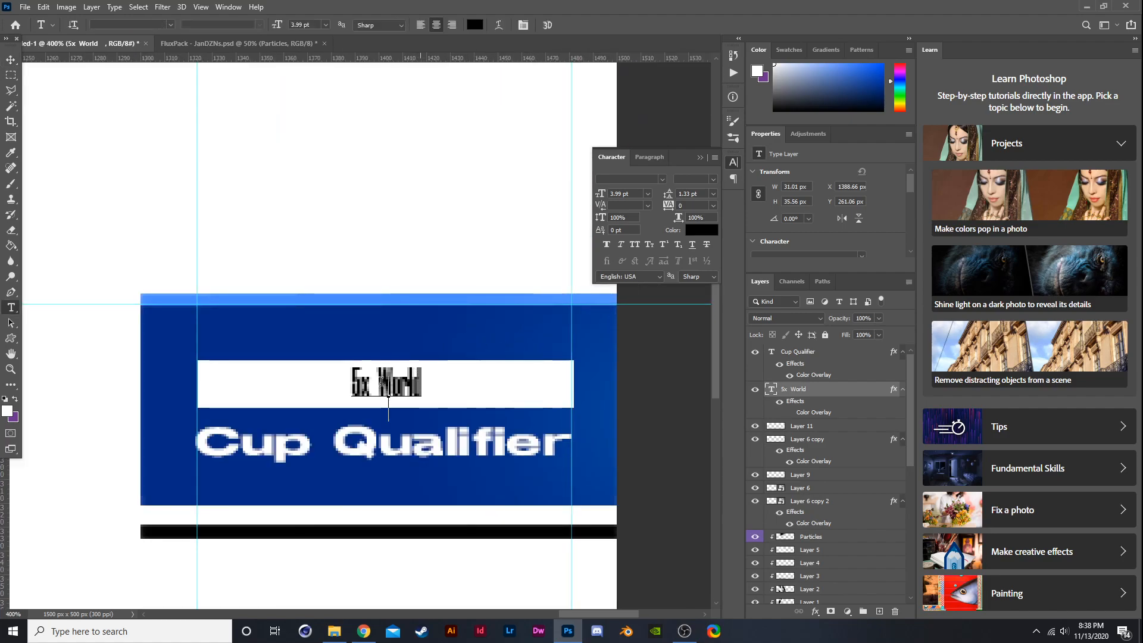
left_click_drag(351, 384, 457, 367)
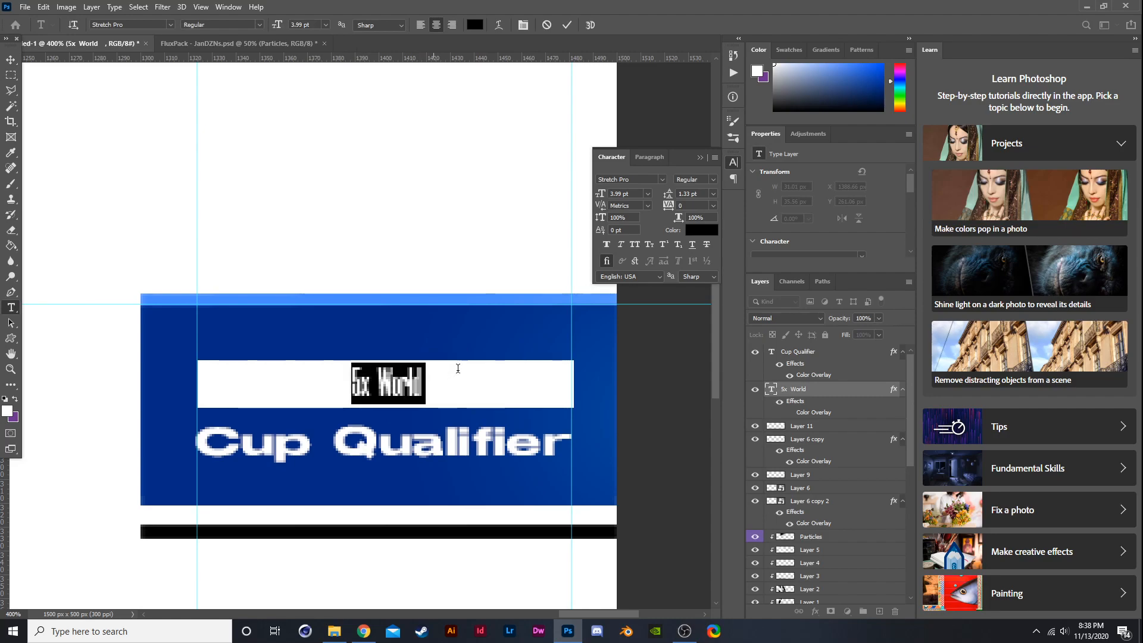
left_click(259, 24)
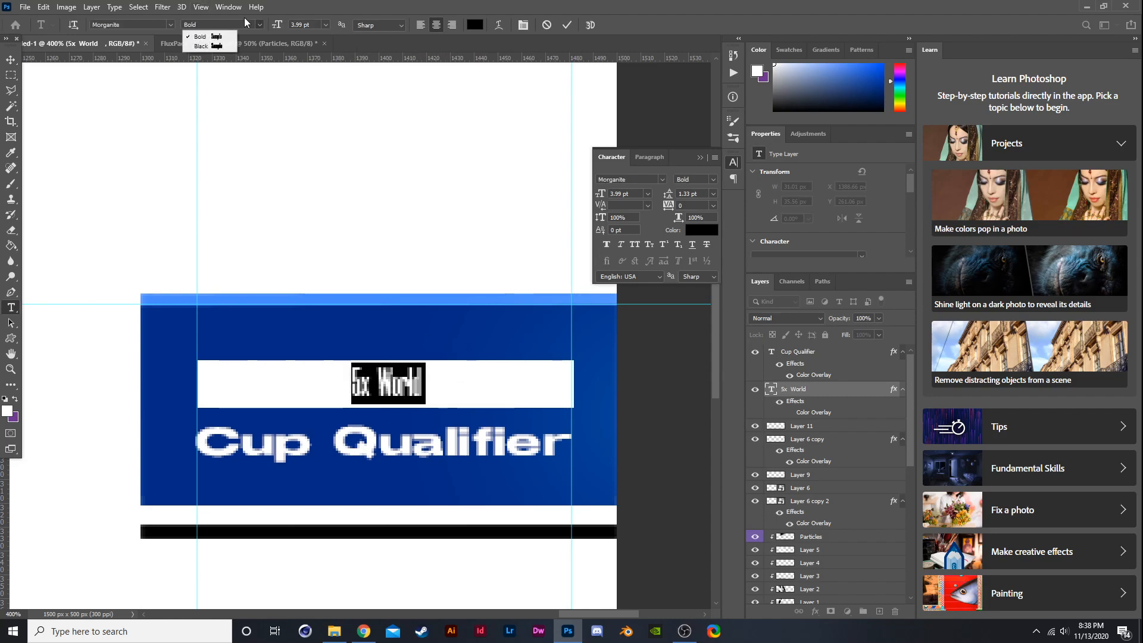
left_click(169, 24)
left_click(169, 24)
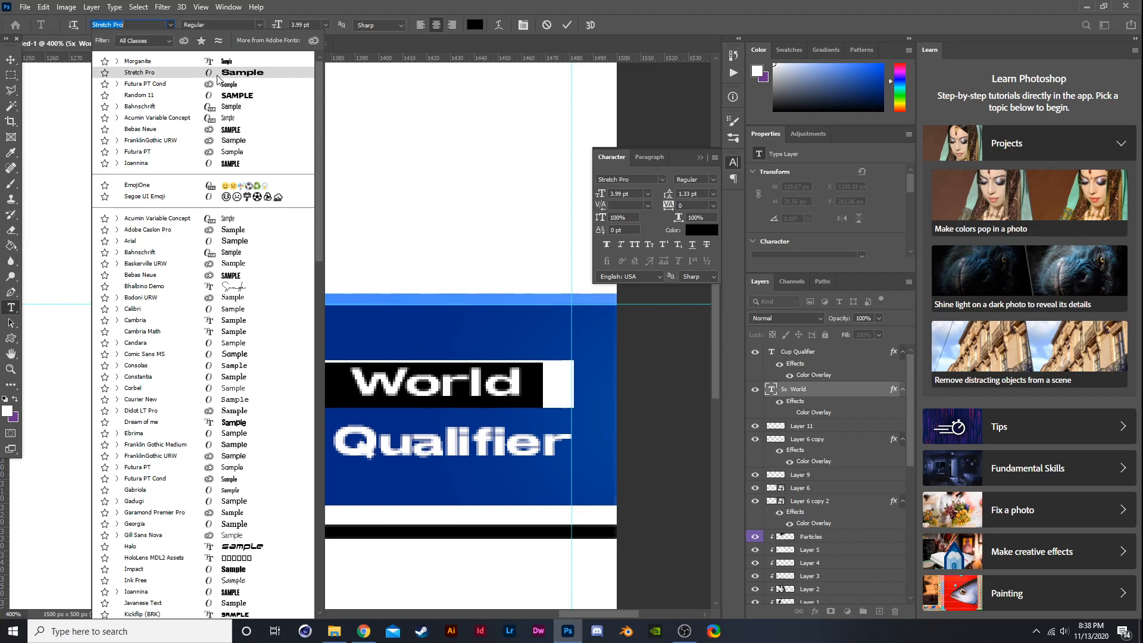
left_click(218, 76)
left_click(17, 59)
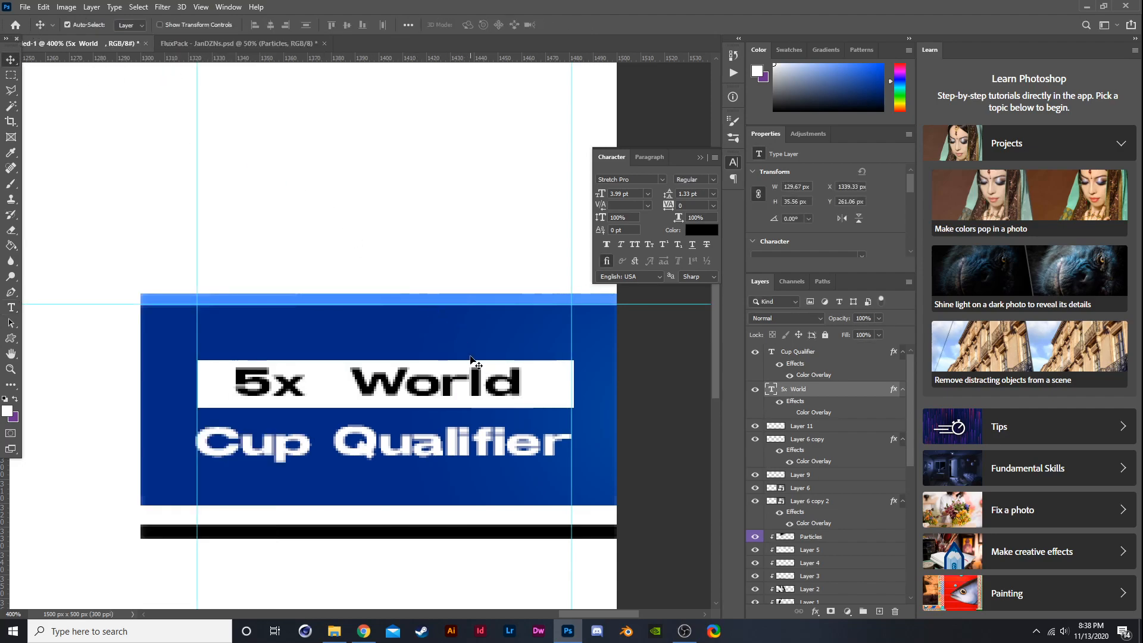
- Set the tracking of the CLIX title to 5
scroll(453, 356, "down", 5)
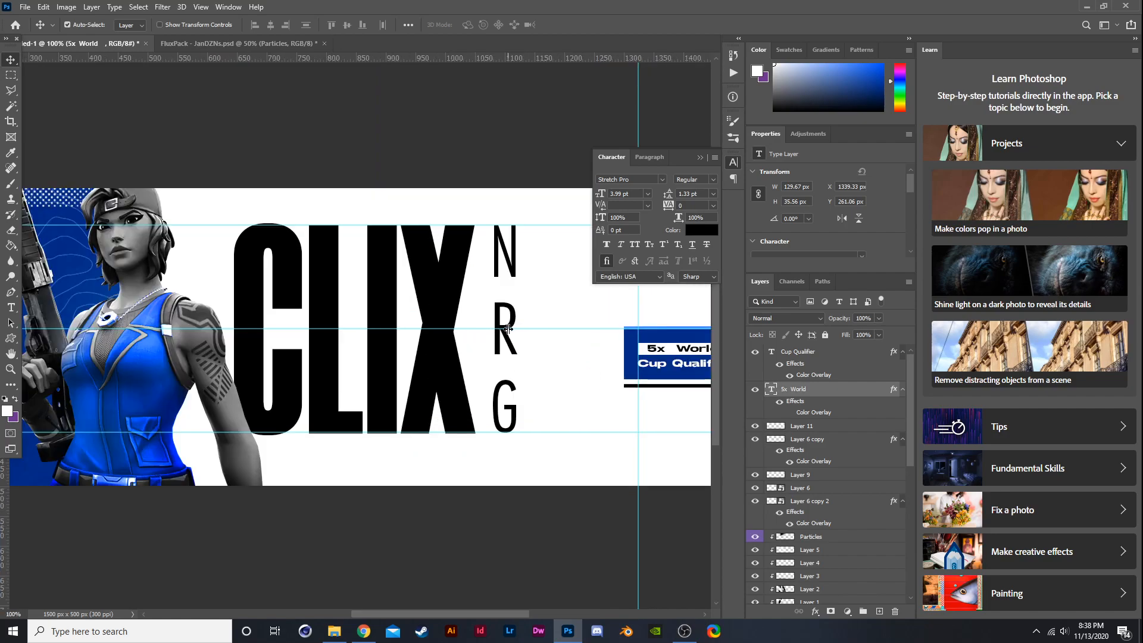
scroll(507, 330, "down", 1)
scroll(525, 319, "up", 1)
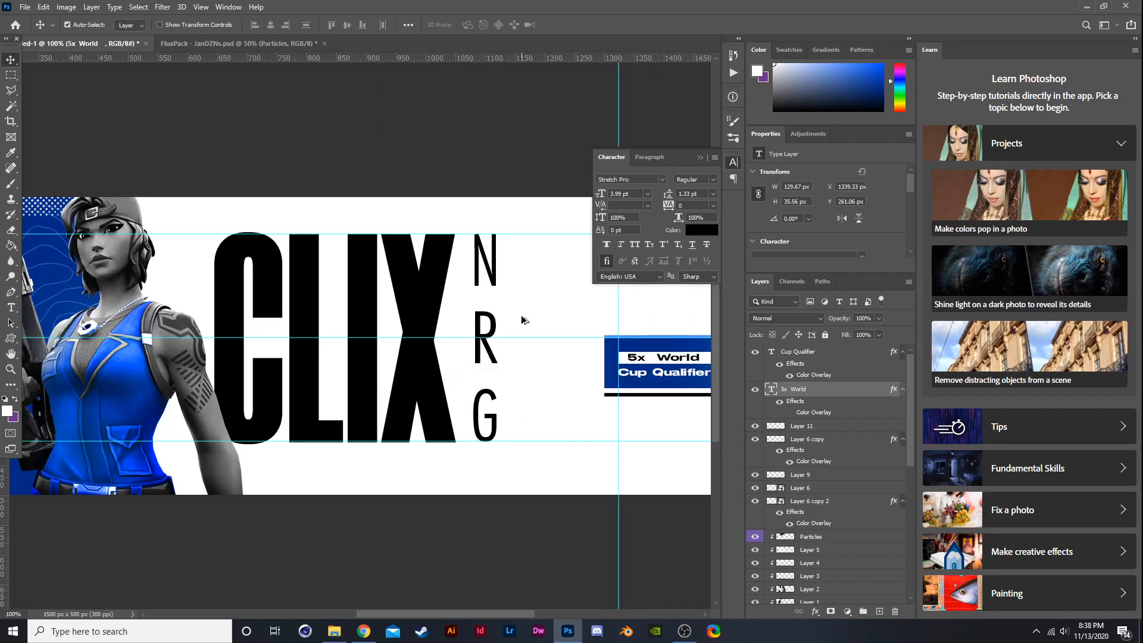
left_click(407, 361)
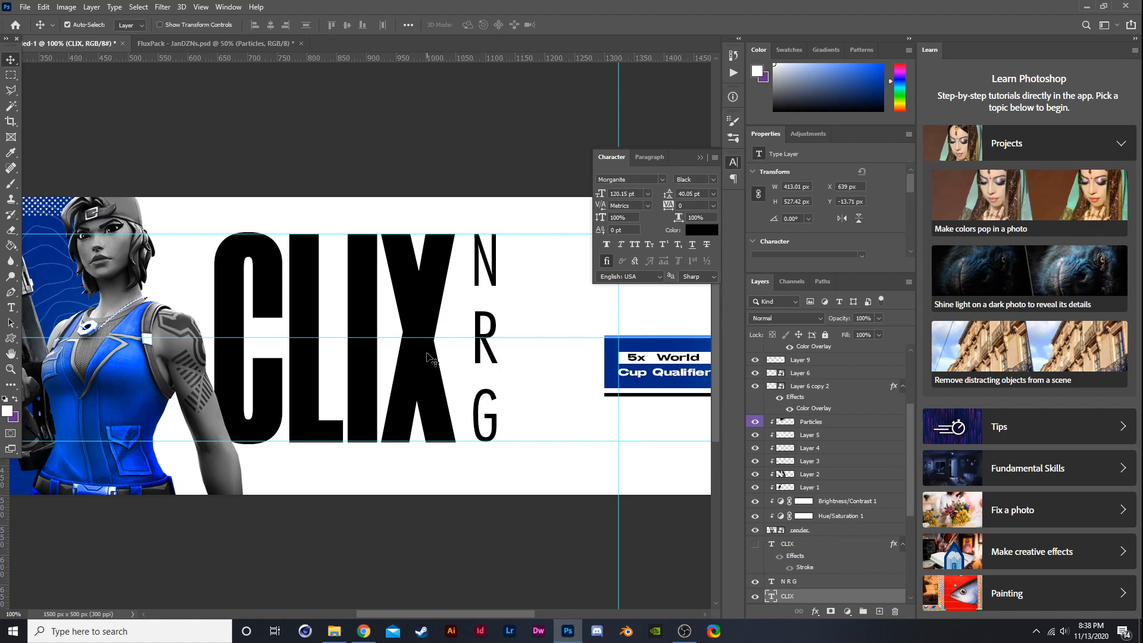
scroll(427, 356, "down", 1)
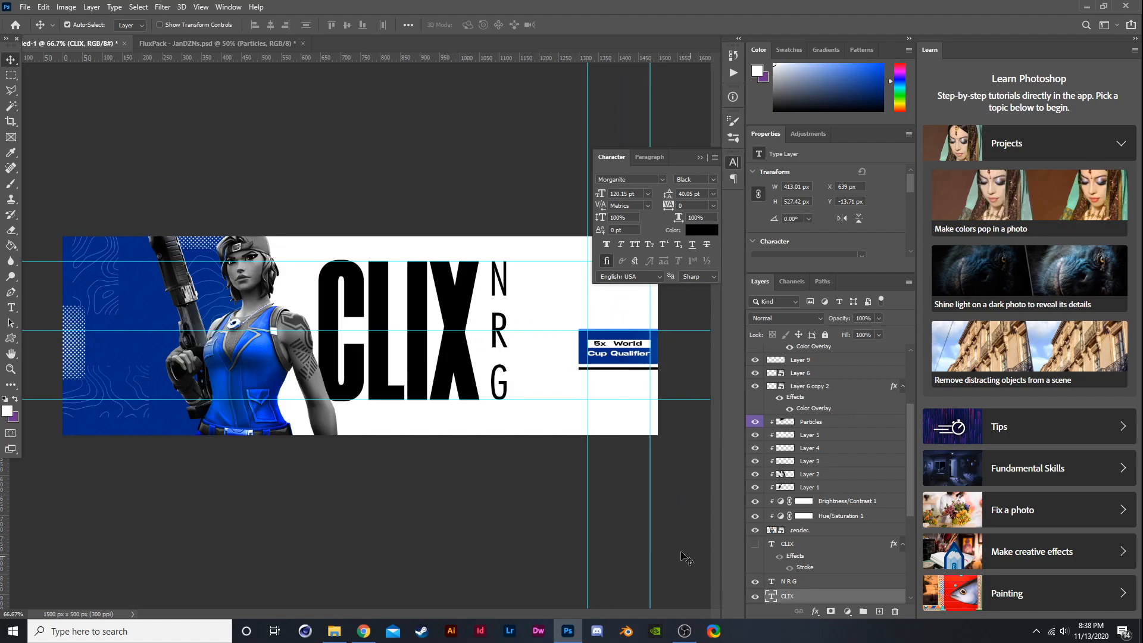
key("t")
double_click(321, 314)
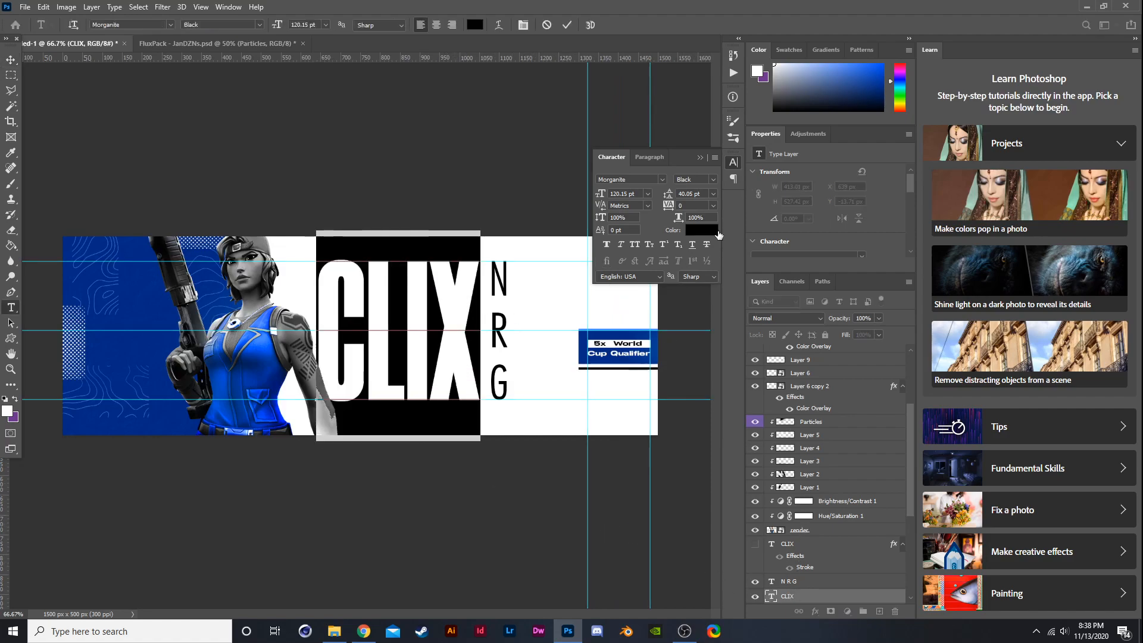
left_click(712, 205)
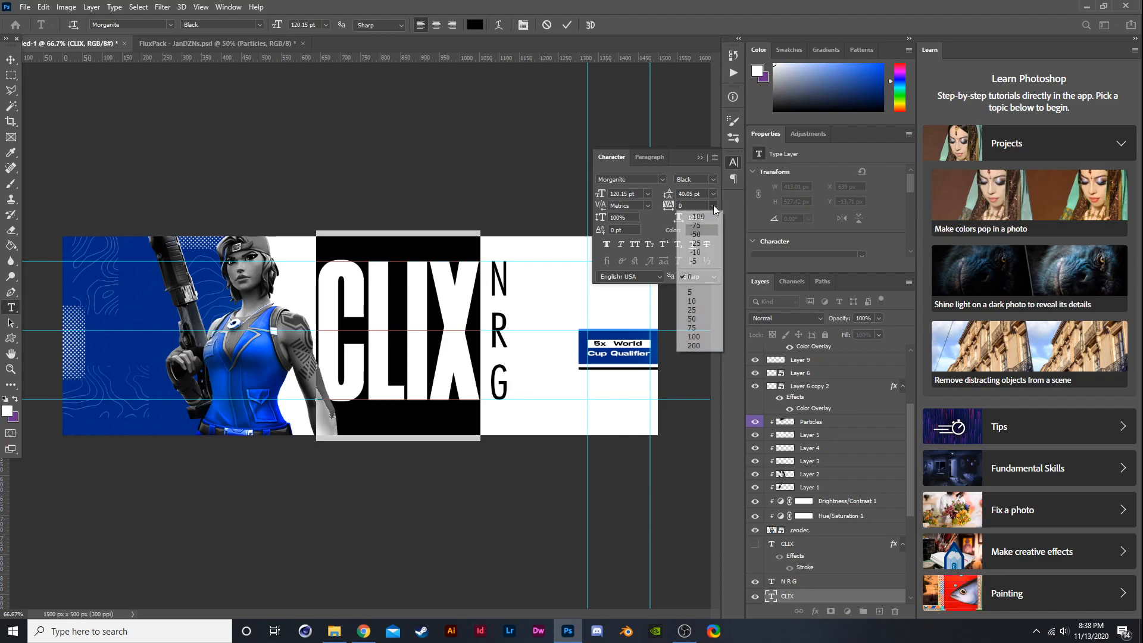
left_click(704, 293)
left_click(11, 59)
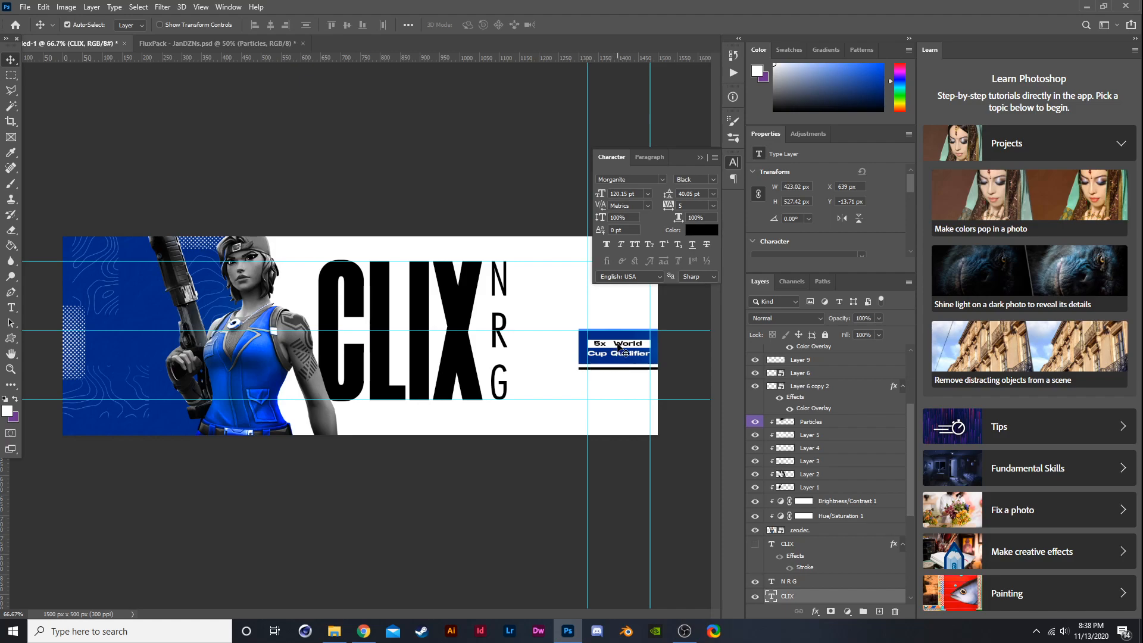
- Add a Color Overlay to the NRG text, trying a sampled blue and black before setting it to ffffff
left_click(829, 586)
right_click(829, 585)
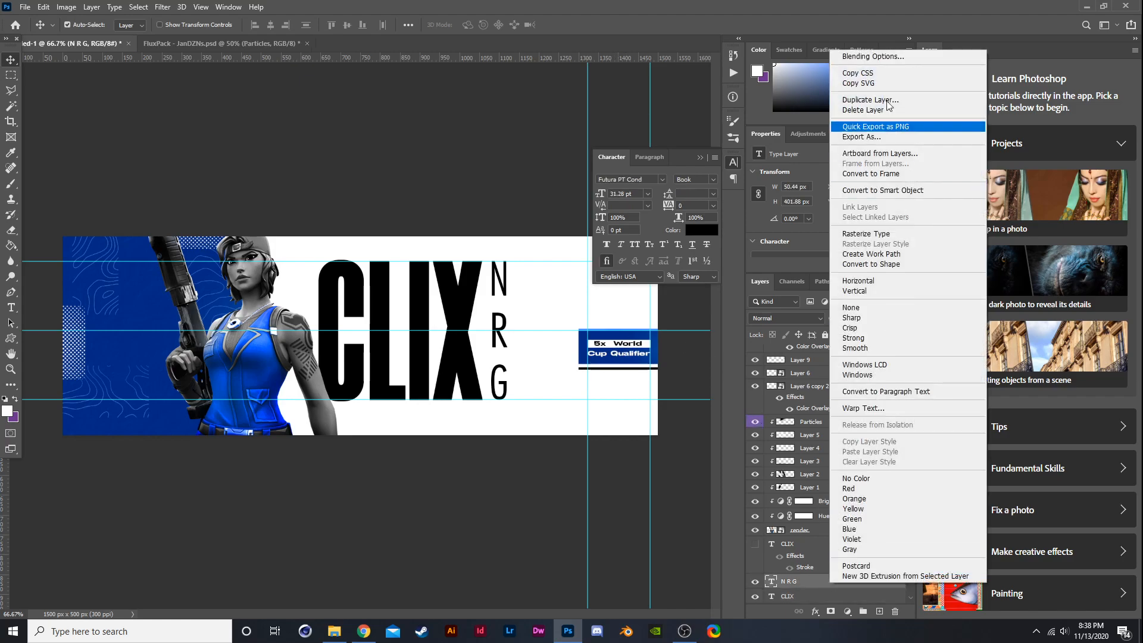
left_click(876, 56)
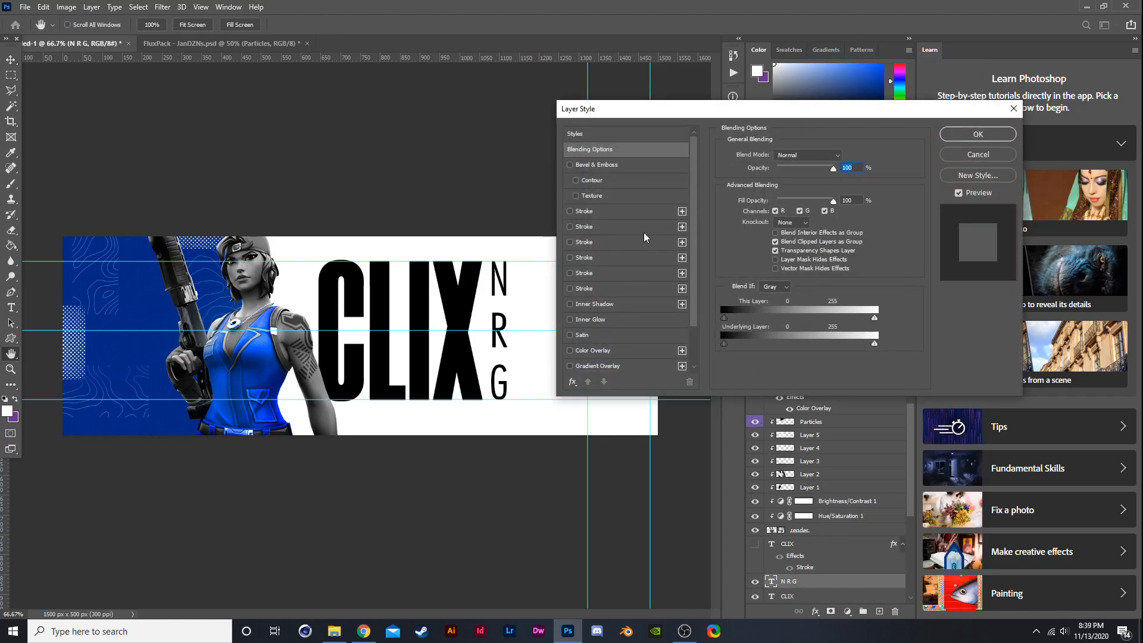
left_click(604, 352)
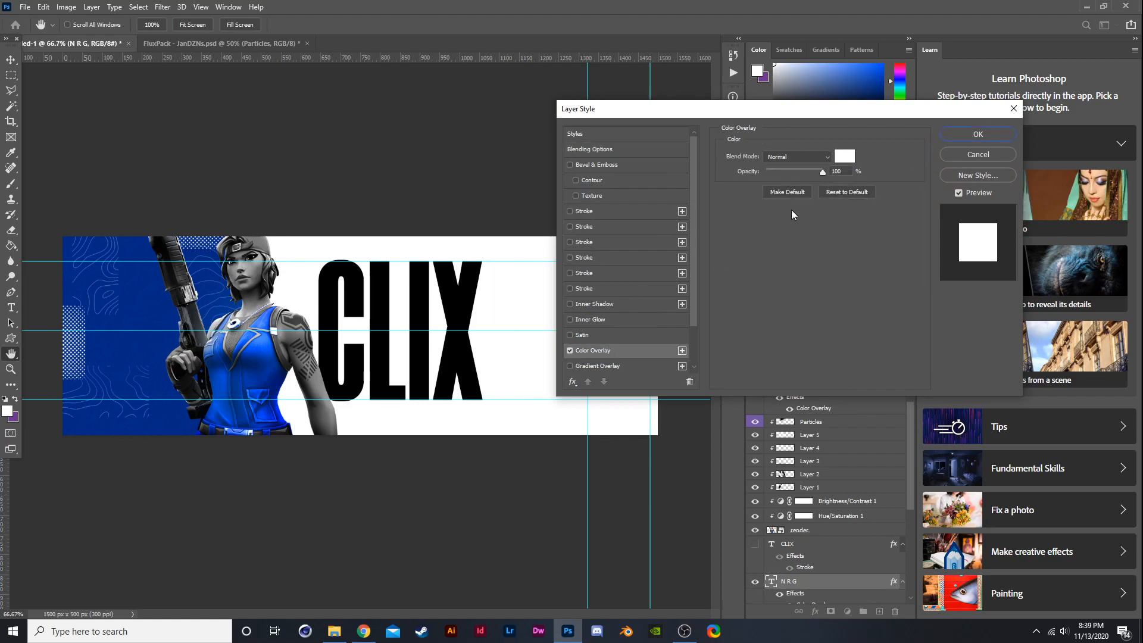
left_click(841, 156)
left_click(145, 341)
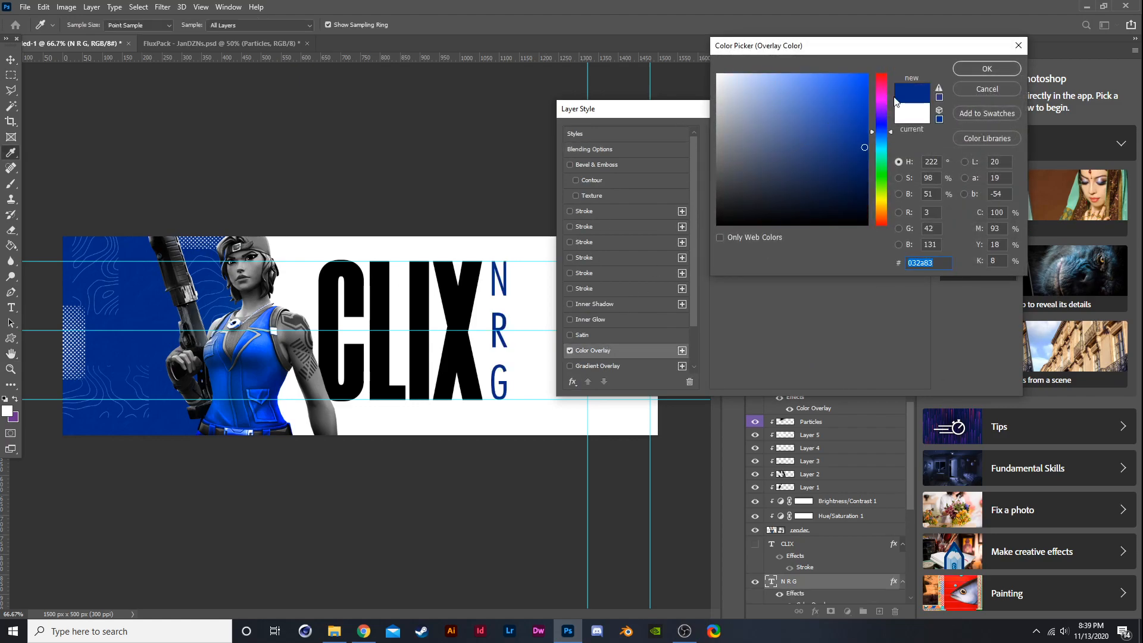
left_click(717, 75)
left_click(755, 225)
left_click(999, 66)
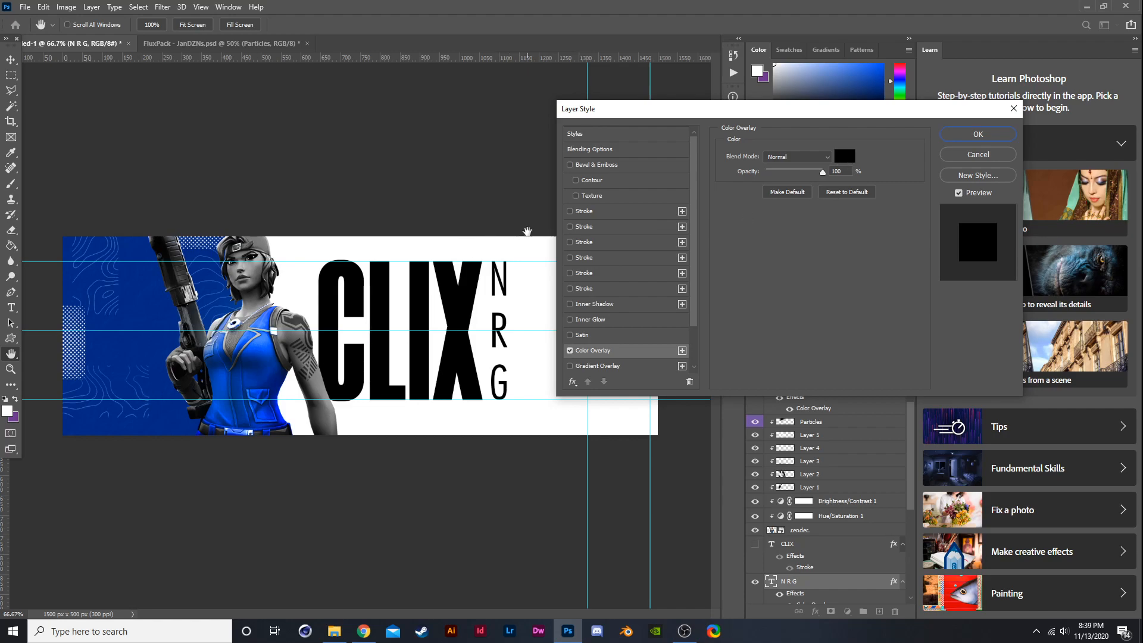
left_click(843, 156)
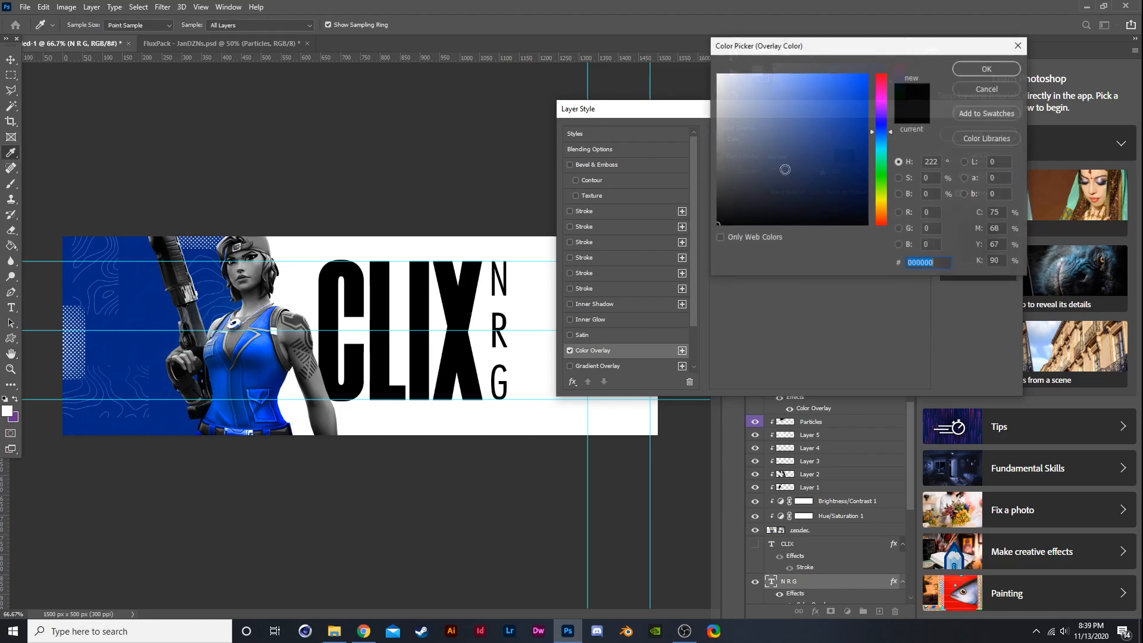
type("ffffff")
left_click(973, 69)
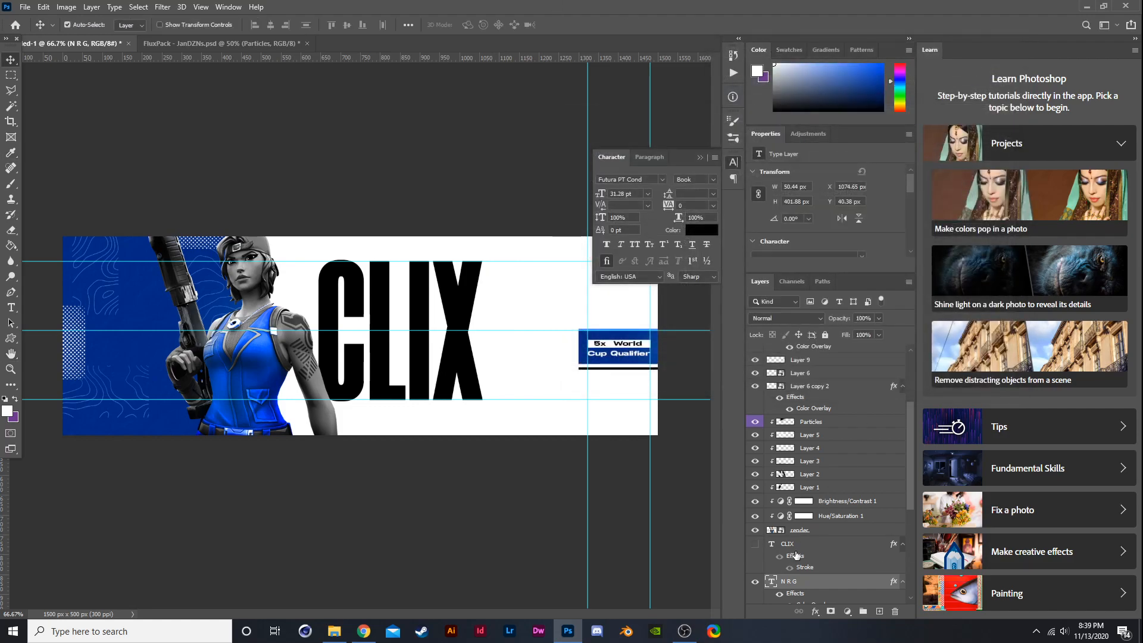
scroll(862, 605, "down", 1)
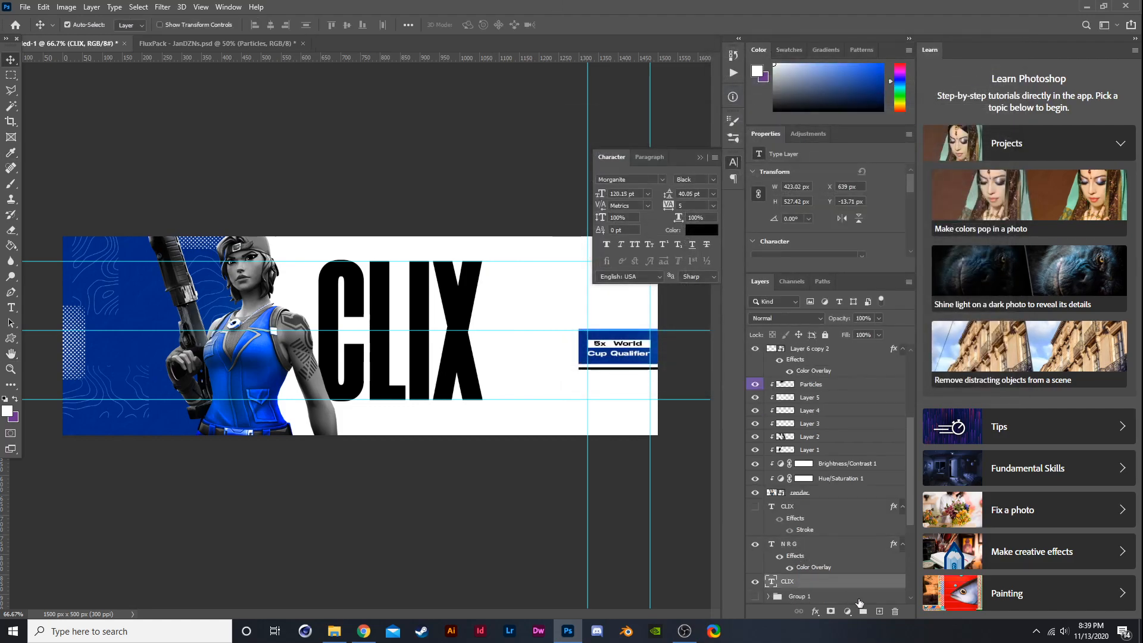
- Add a new layer and select a tall rectangle just right of the CLIX title
left_click(879, 611)
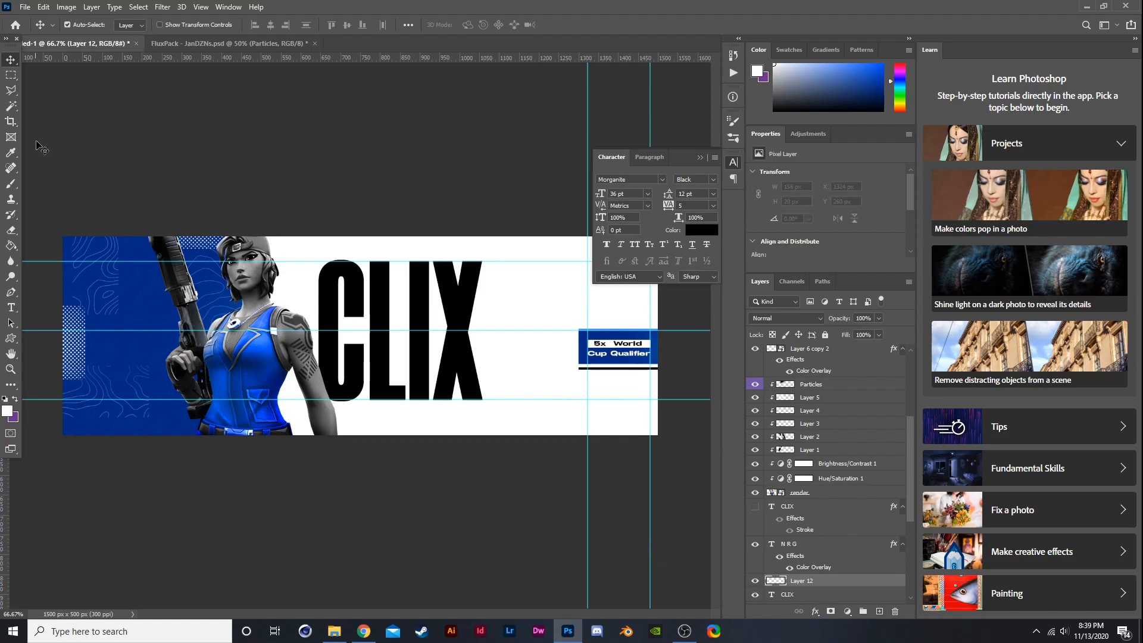
left_click(11, 76)
scroll(513, 280, "up", 1)
left_click_drag(452, 241, 487, 446)
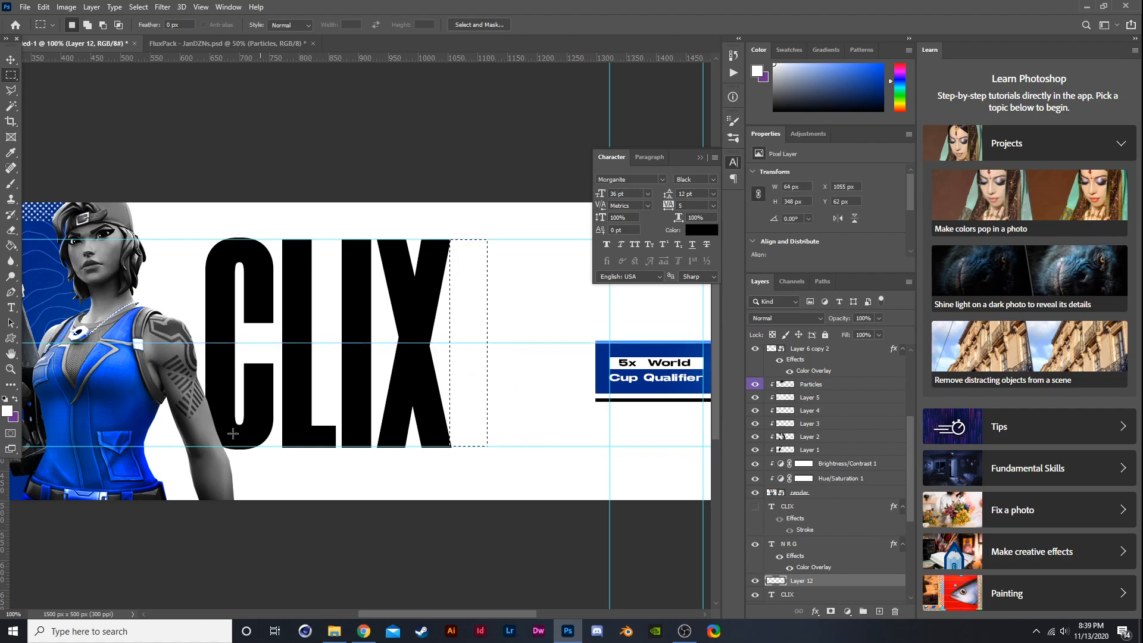
- Sample the banner's blue as the foreground colour and switch to the Brush tool
key("i")
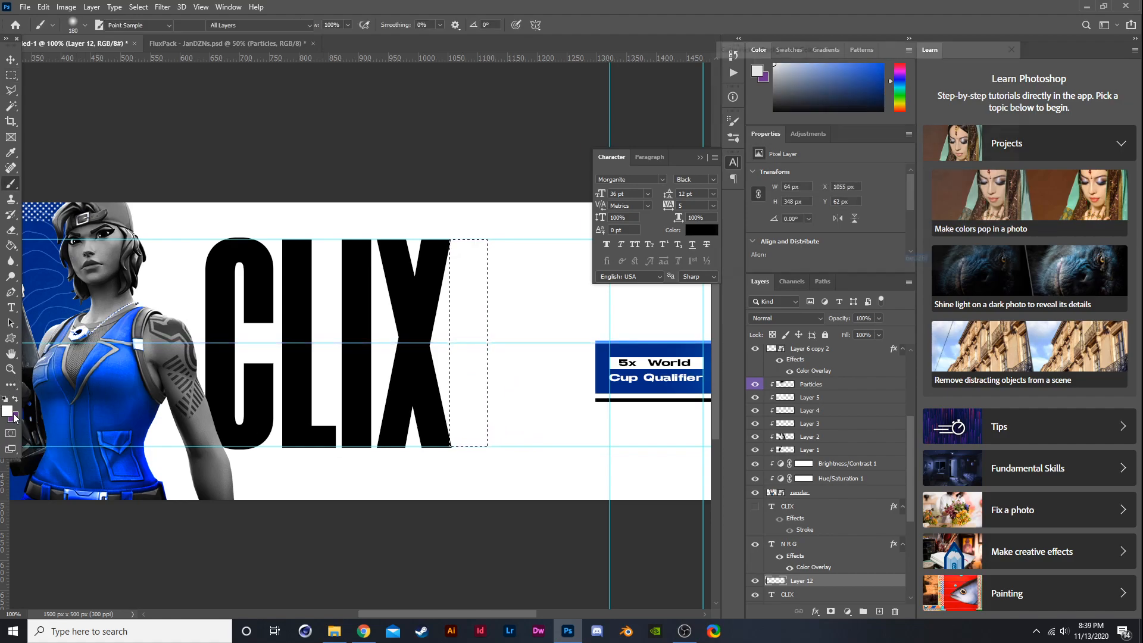
left_click(13, 414)
left_click(27, 476)
key("Return")
key("b")
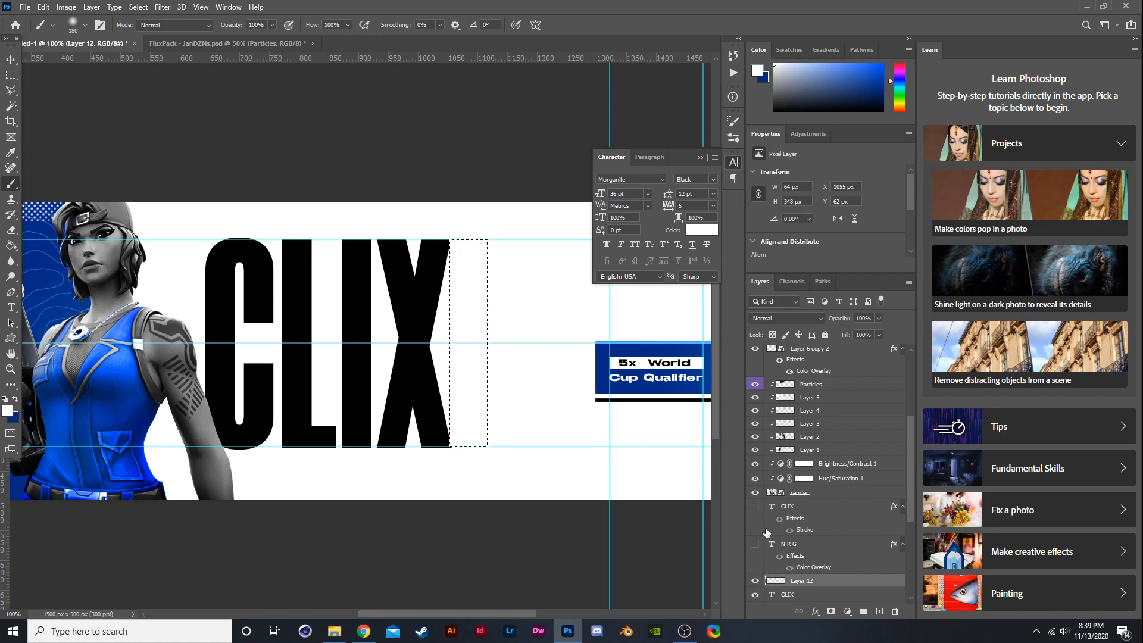
- Toggle the visibility of the label and box layers one by one to identify them
scroll(766, 531, "up", 3)
left_click(755, 426)
left_click(754, 426)
left_click(754, 439)
left_click(754, 439)
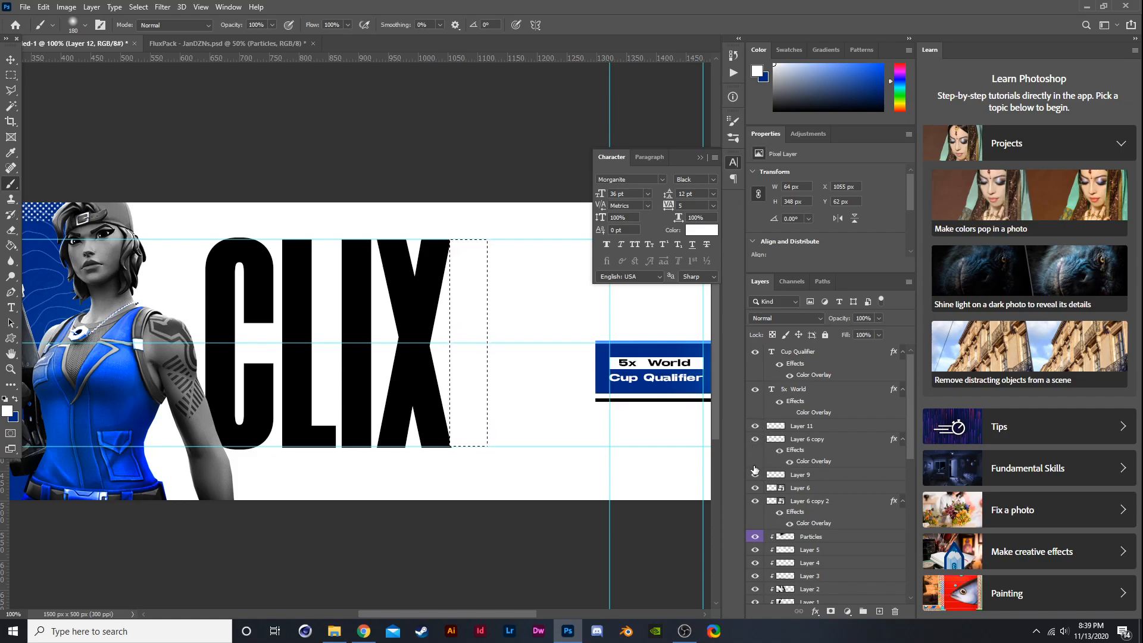
left_click(754, 475)
left_click(755, 475)
left_click(755, 475)
left_click(755, 475)
left_click(754, 490)
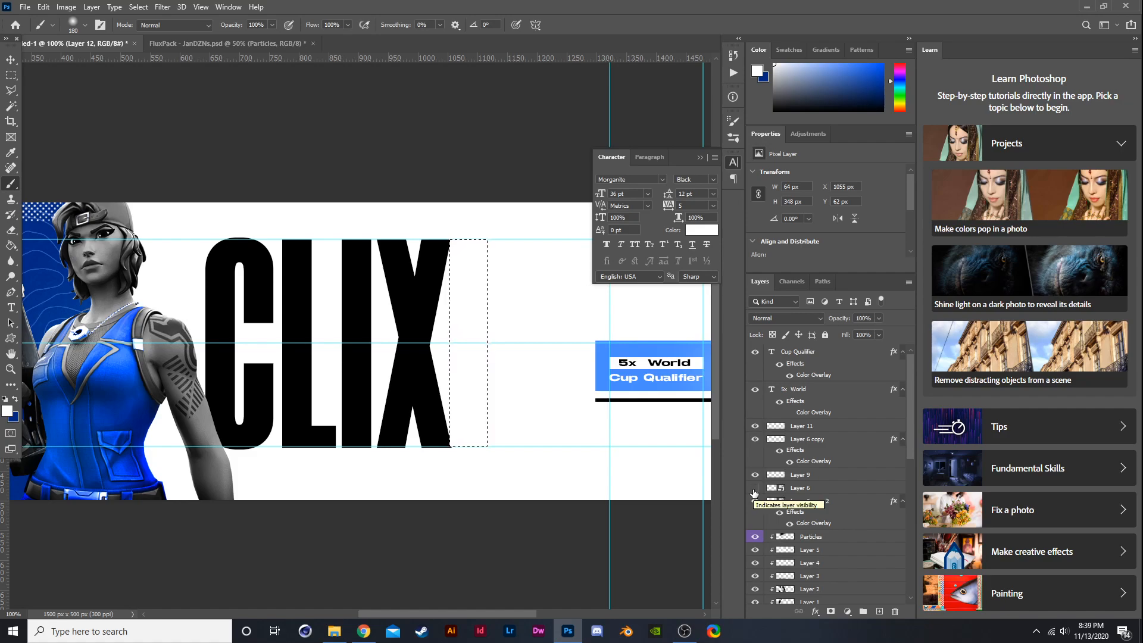
left_click(755, 489)
left_click(755, 500)
left_click(755, 500)
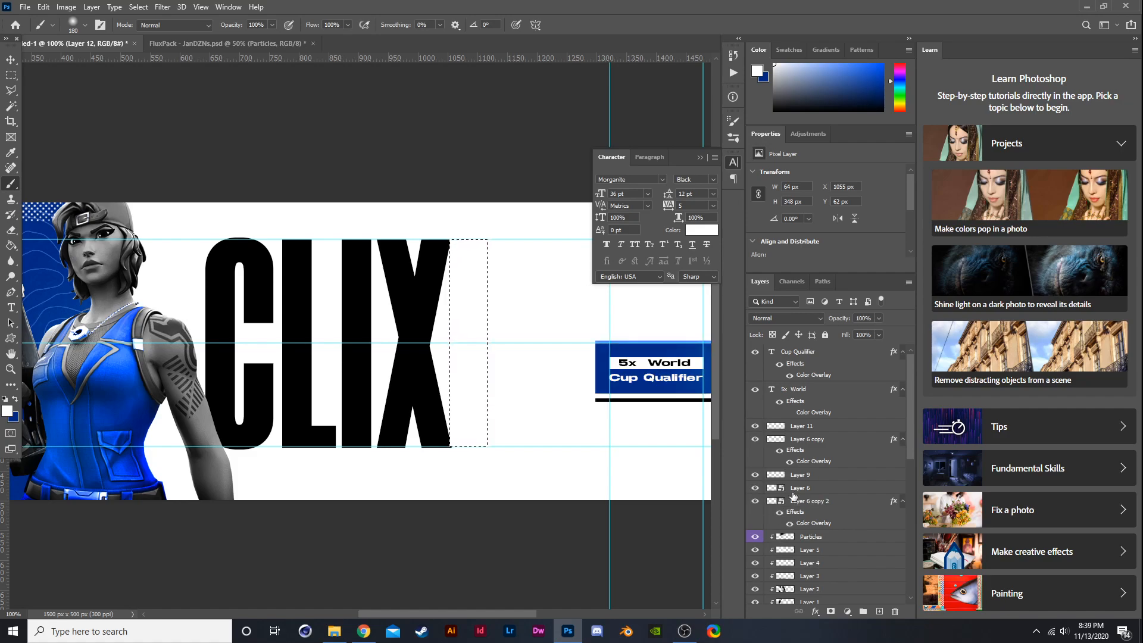
- Set the opacity of Layer 6 to 72%
left_click(804, 488)
left_click(877, 319)
left_click(864, 332)
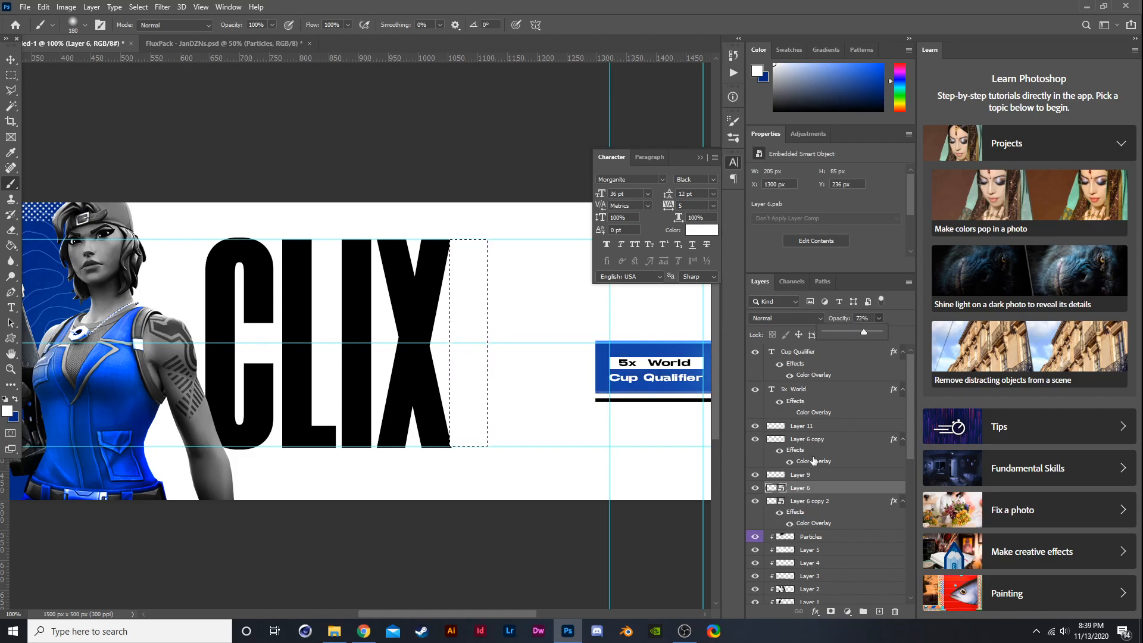
- Move the NRG text and the new Layer 12 to the top of the layer stack and show the NRG text
scroll(815, 455, "down", 1)
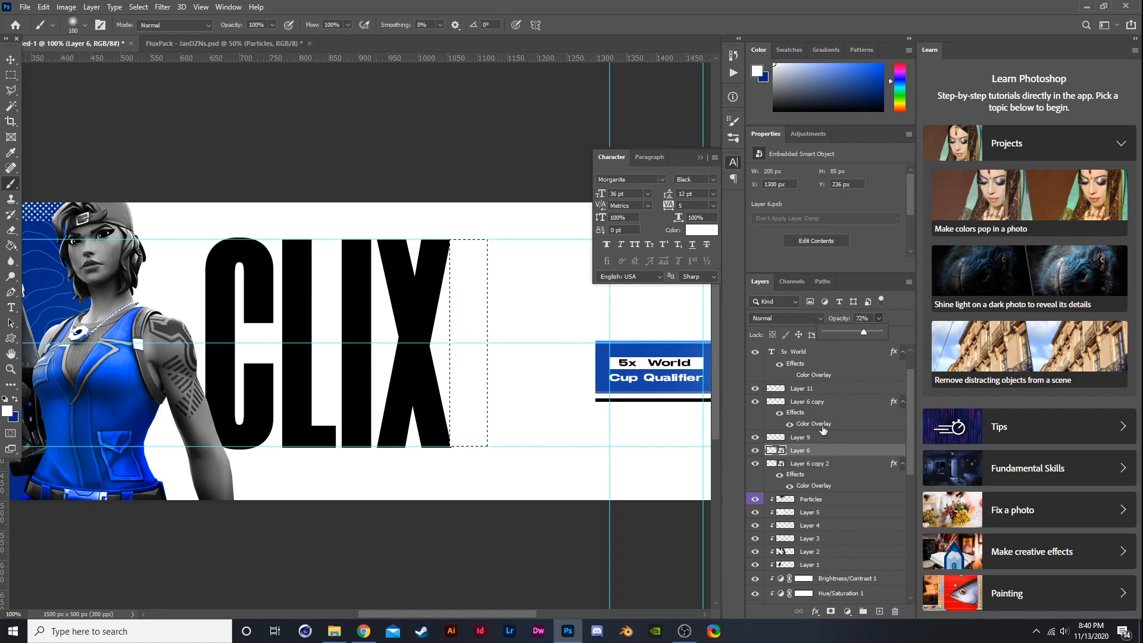
left_click(754, 464)
left_click(754, 465)
scroll(753, 468, "down", 3)
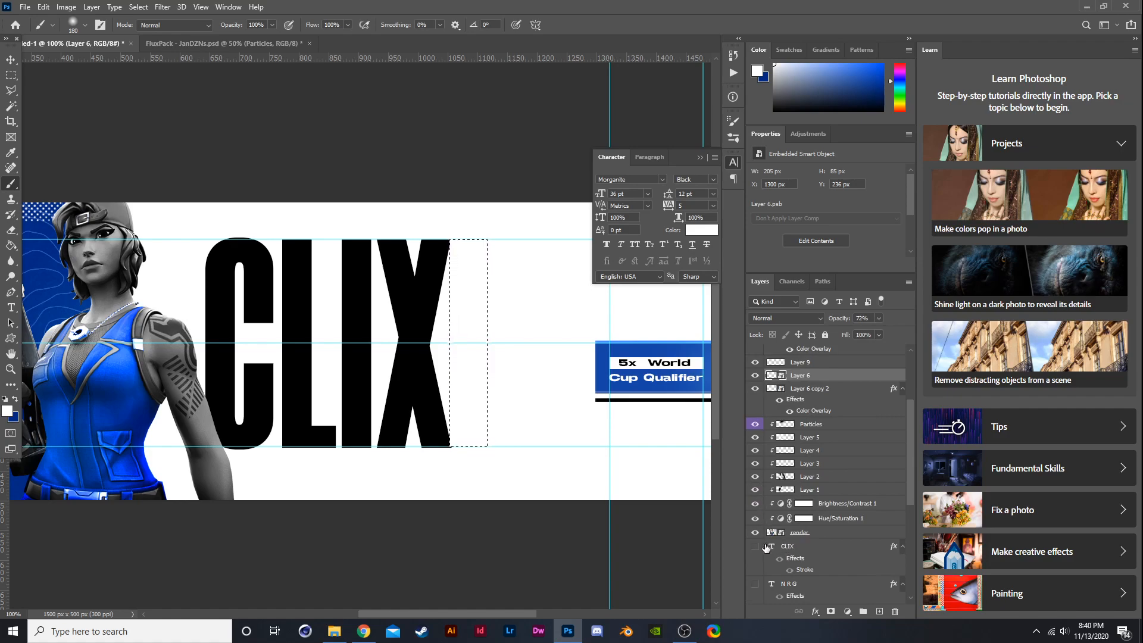
scroll(768, 547, "down", 3)
left_click(784, 559)
left_click_drag(797, 513, 807, 557)
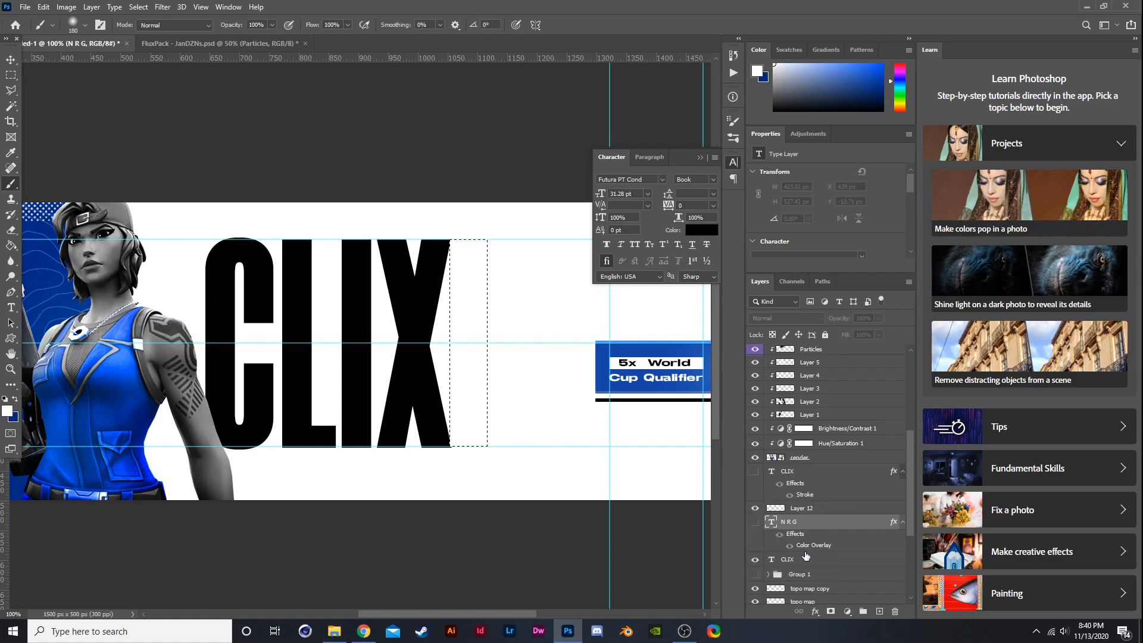
left_click(787, 559)
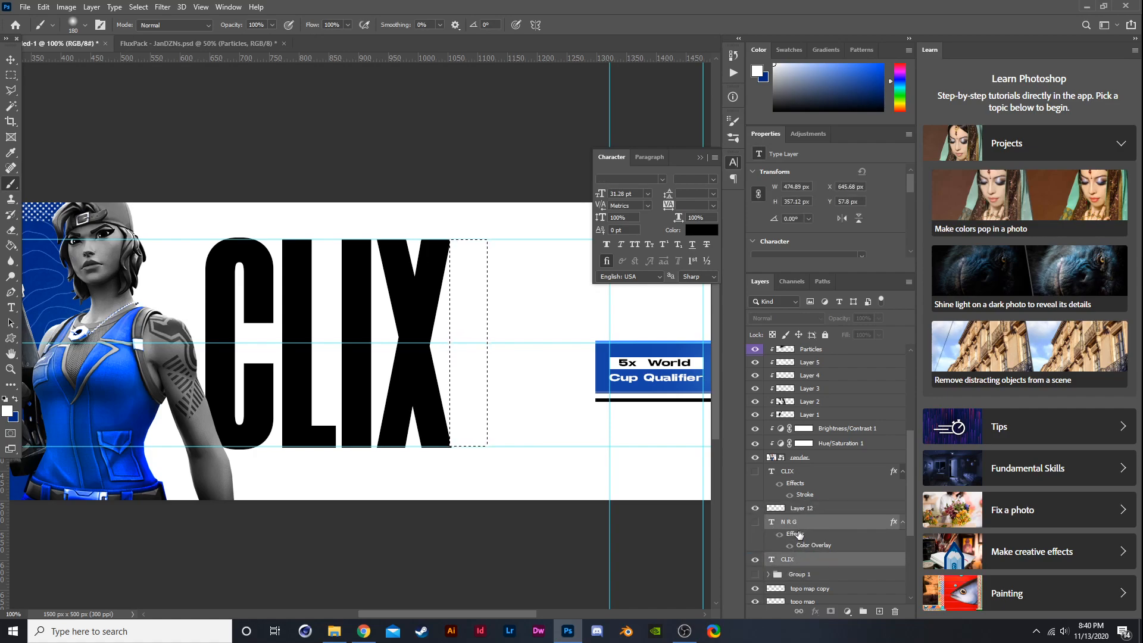
left_click(798, 535)
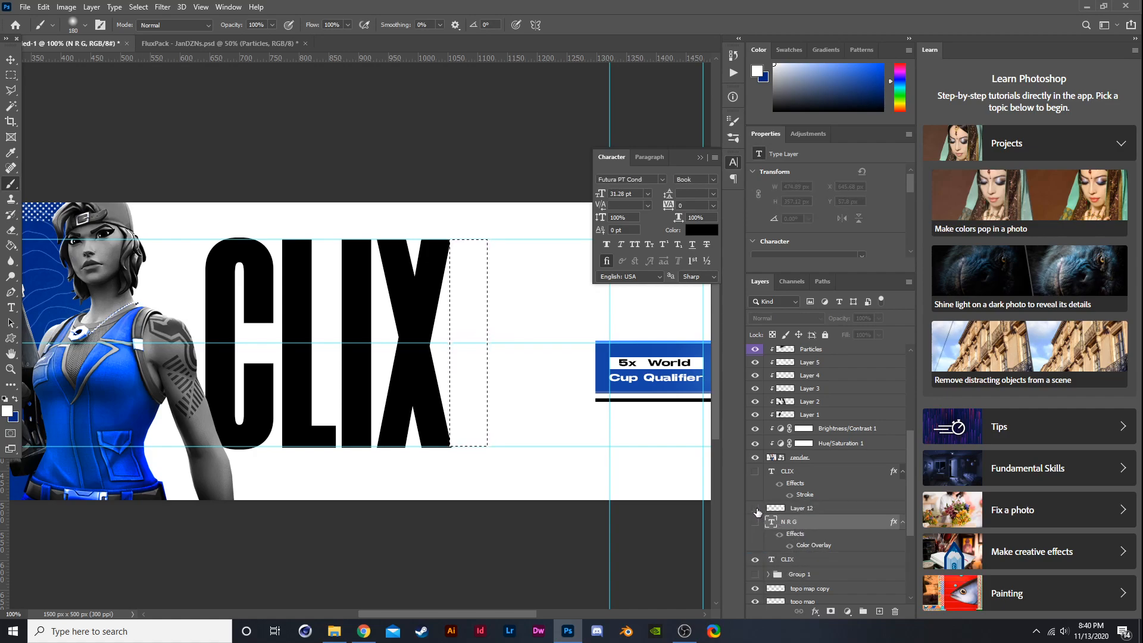
left_click(802, 509, "shift")
left_click_drag(813, 521, 824, 352)
left_click(754, 364)
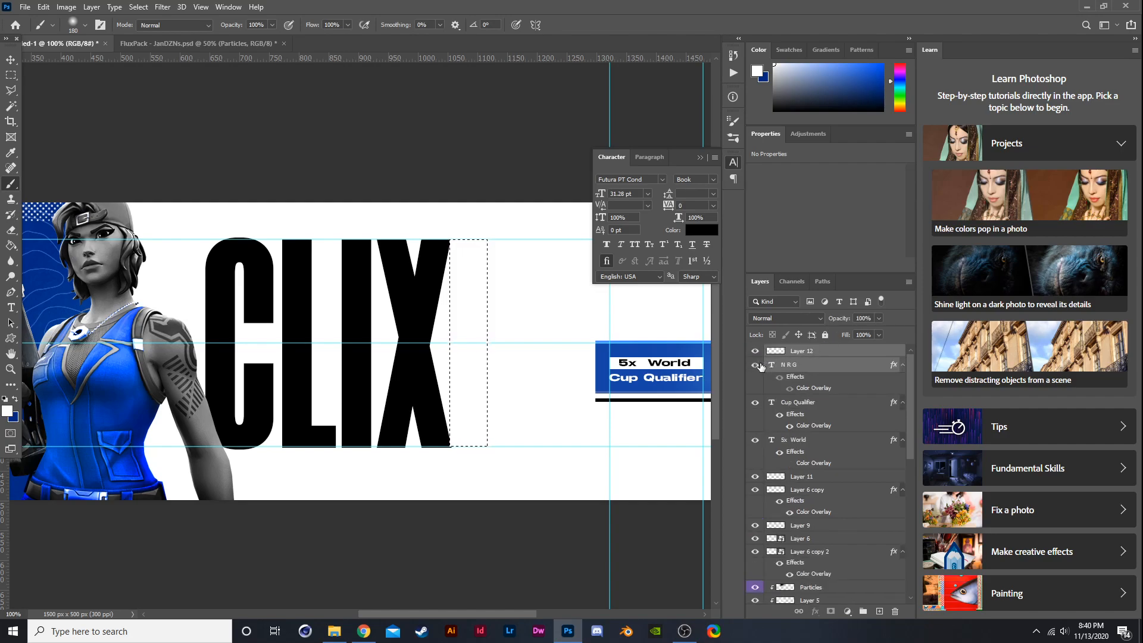
left_click(805, 354)
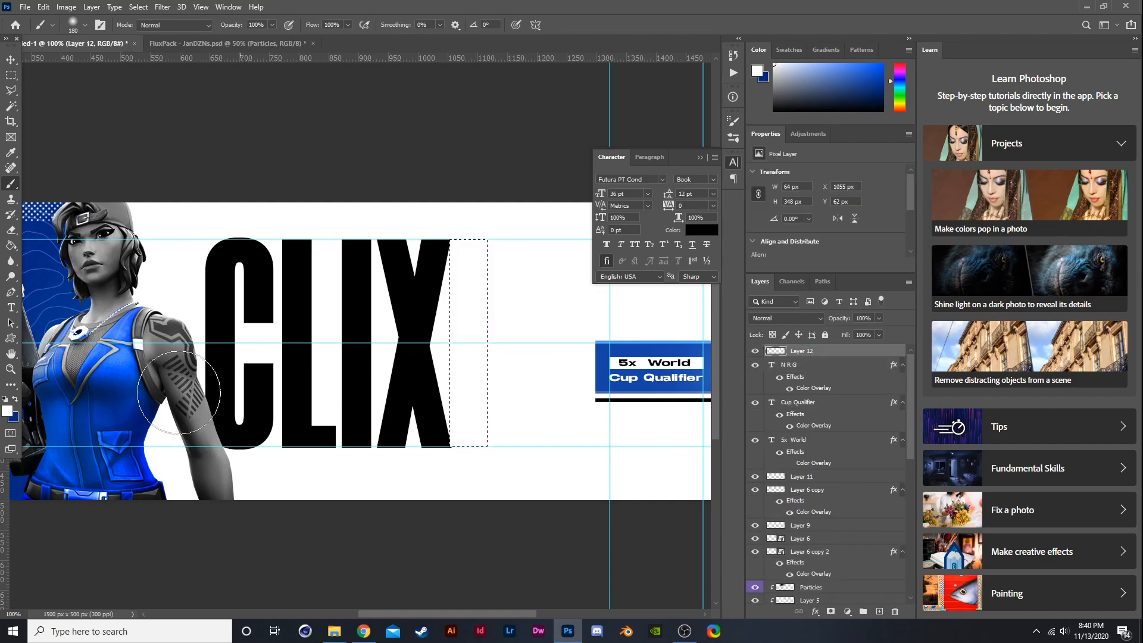
- Paint the selected strip beside CLIX with the blue, then deselect
left_click(16, 399)
mouse_move(479, 458)
left_mouse_down()
mouse_move(476, 161)
mouse_move(452, 465)
mouse_move(418, 140)
left_mouse_up()
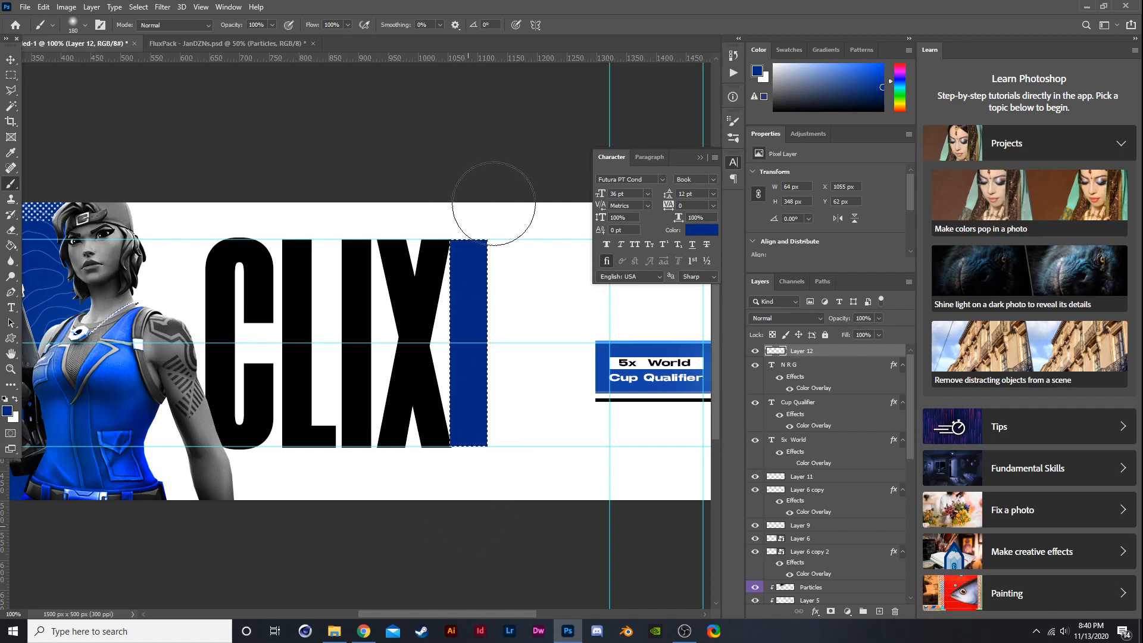
key("ctrl+d")
- Place the blue bar beneath the NRG text layer and nudge it slightly to the right
left_click_drag(803, 353, 815, 390)
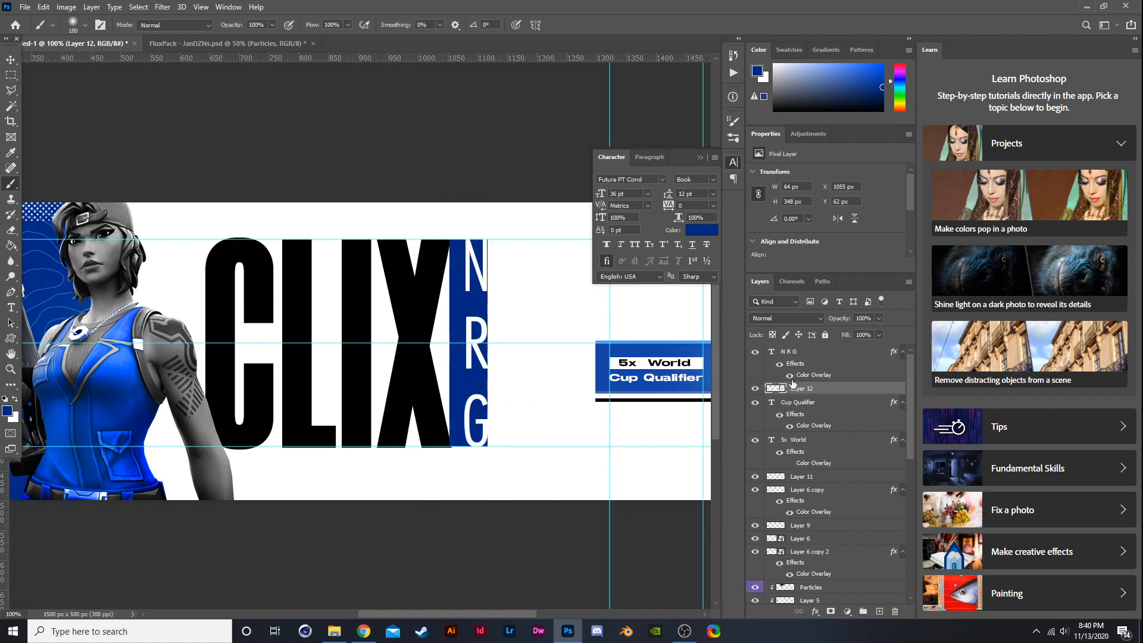
key("ctrl+t")
key("Right")
key("Right")
key("Right")
key("Right")
key("Right")
key("Right")
key("Right")
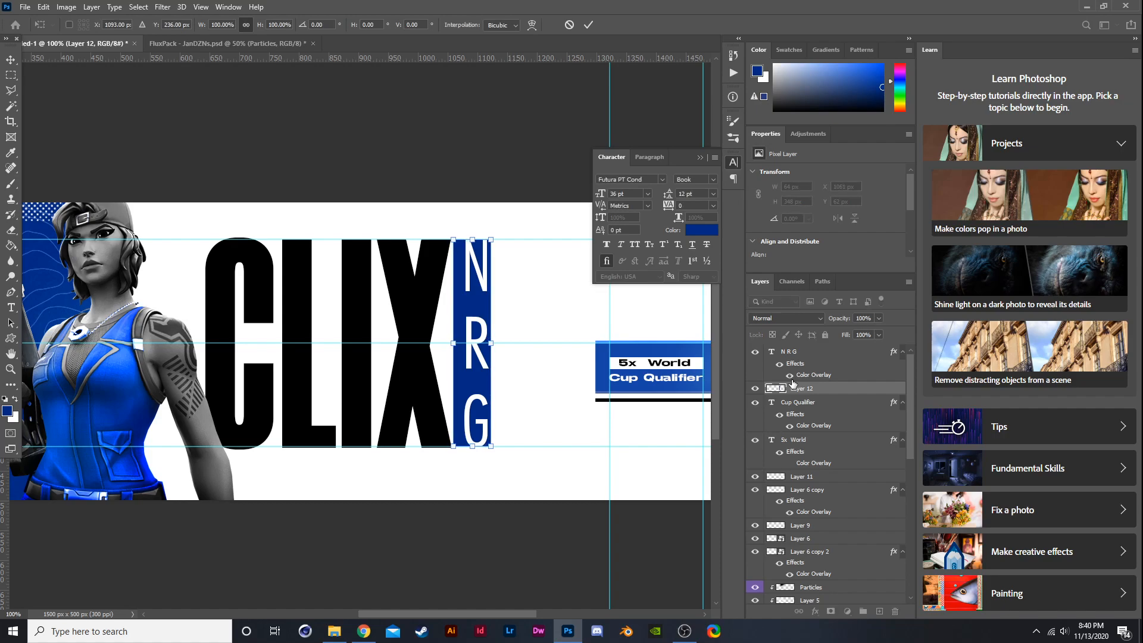
key("Right")
key("Right")
key("Right")
key("Right")
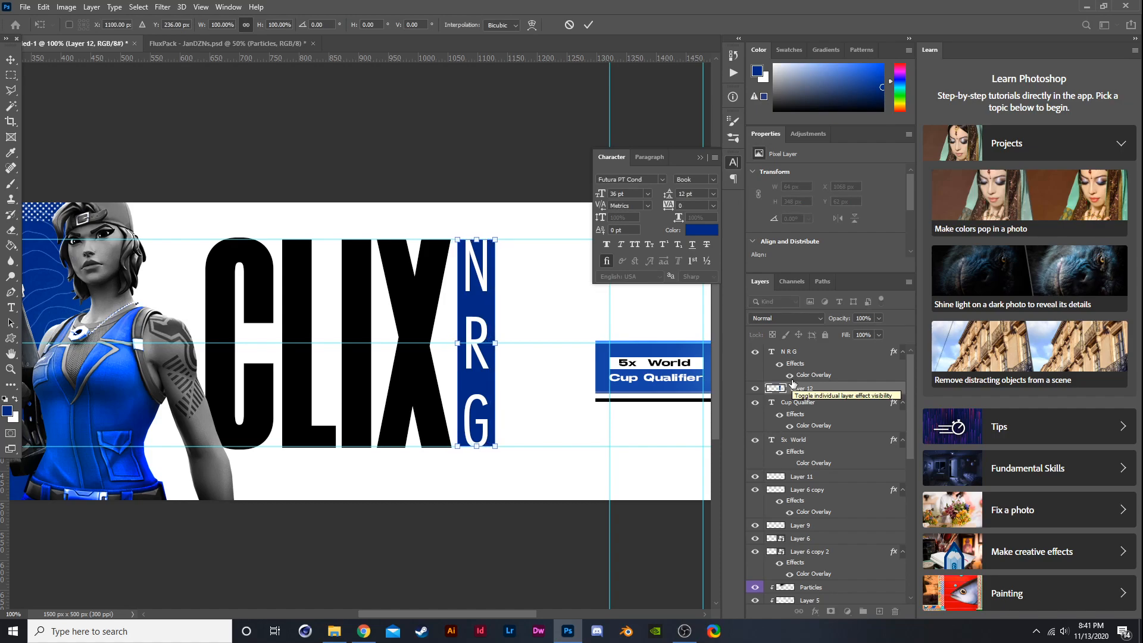
key("Return")
- Scale the NRG text down and reposition it so it fits inside the blue bar
key("ctrl+minus")
key("ctrl+minus")
key("ctrl+plus")
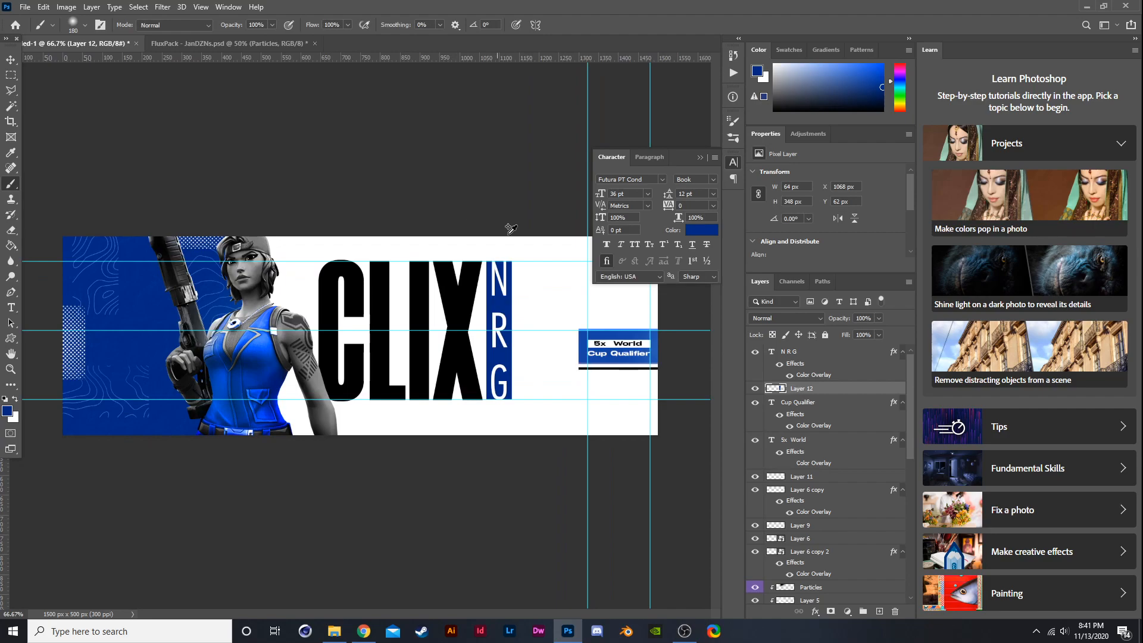
key("alt+bracketright")
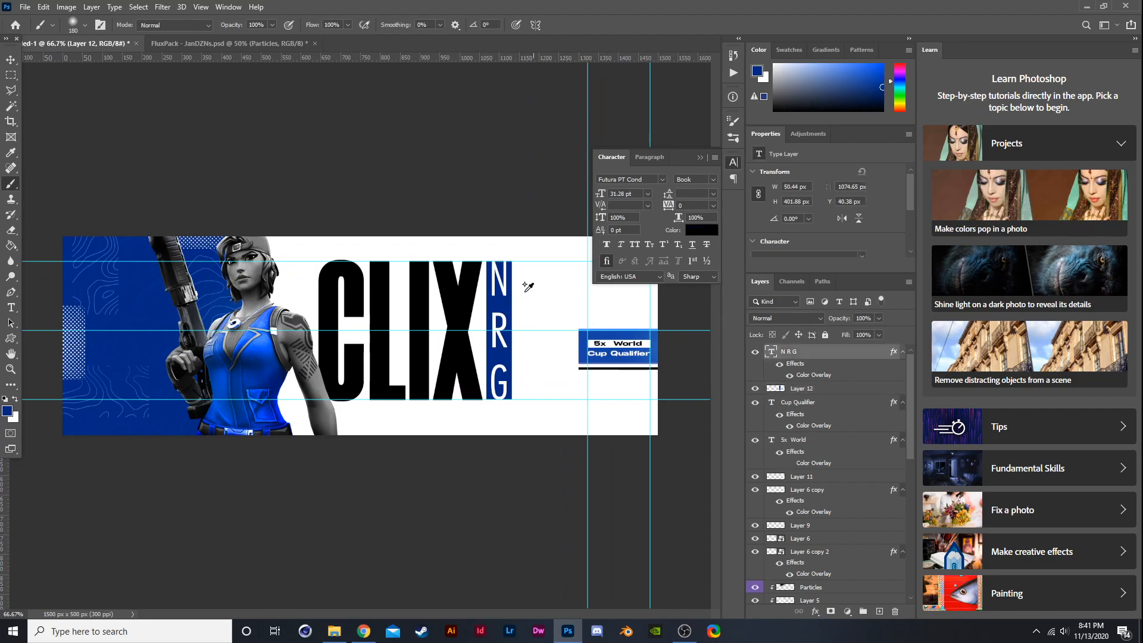
scroll(537, 293, "up", 2)
scroll(494, 288, "down", 3)
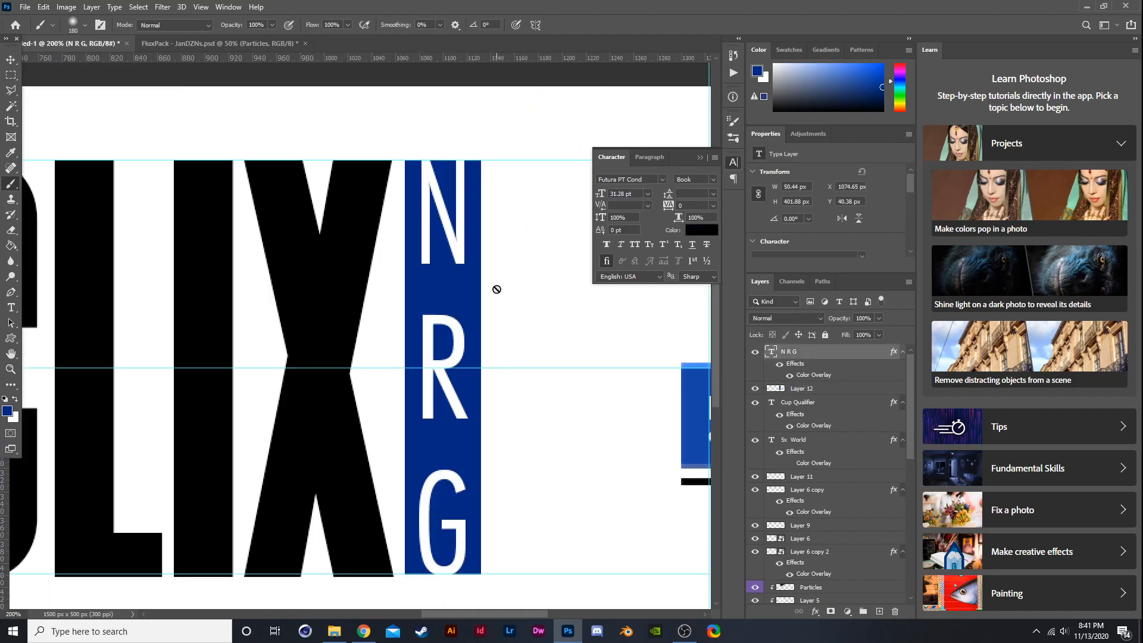
key("ctrl+t")
left_click_drag(470, 136, 471, 145)
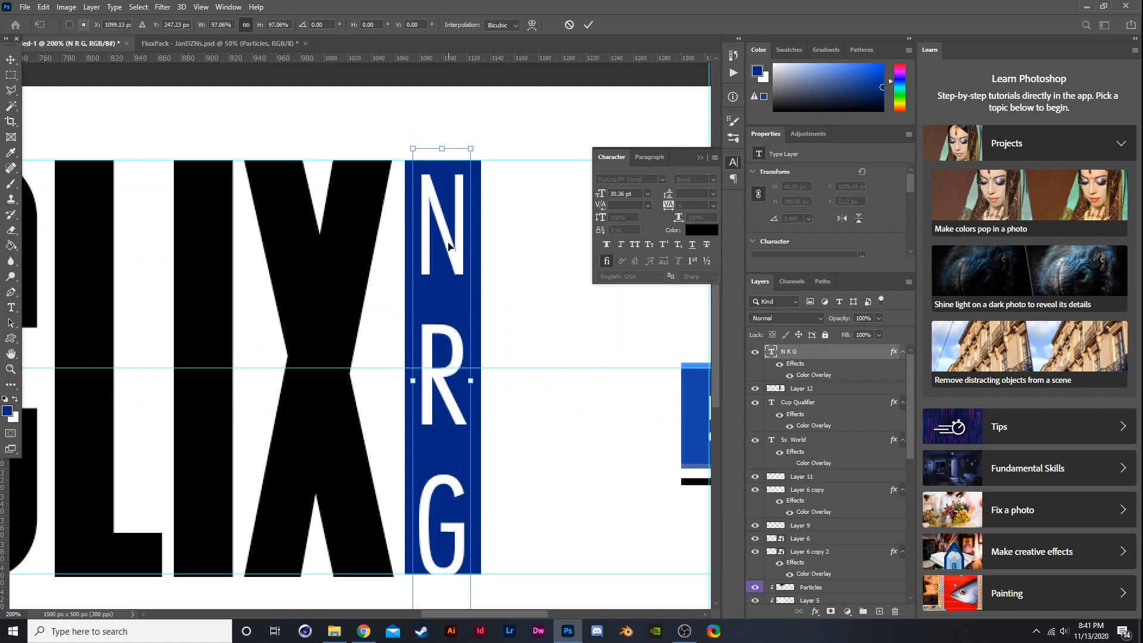
left_click_drag(439, 321, 440, 326)
left_click_drag(472, 143, 467, 184)
left_click_drag(440, 333, 440, 310)
key("Return")
- Try setting the NRG text's font style to Book Oblique
scroll(456, 339, "down", 4)
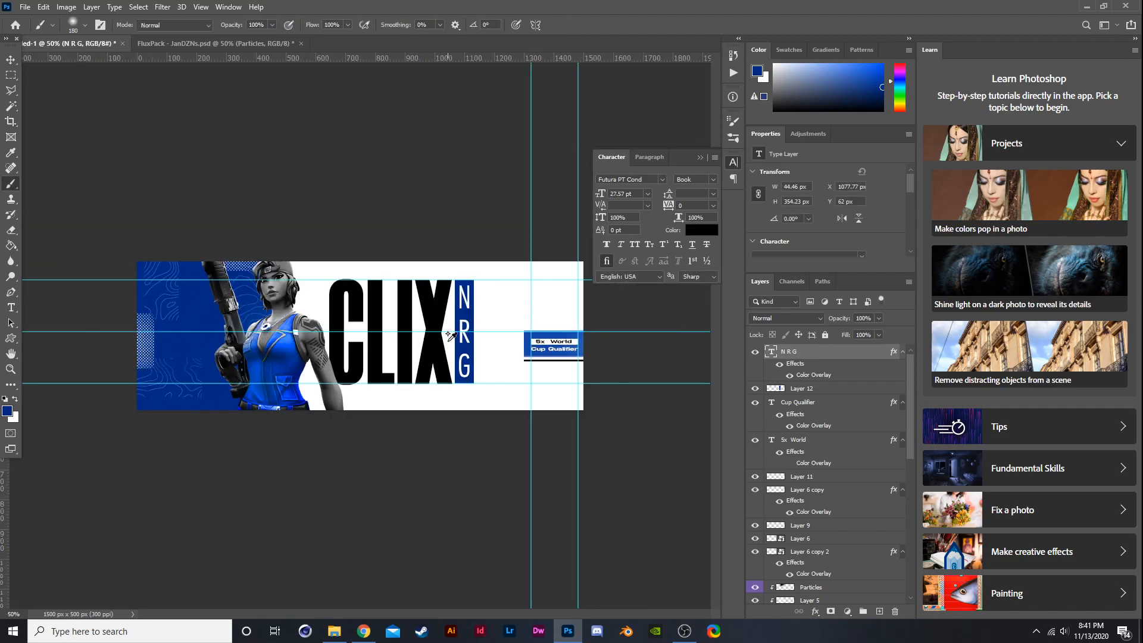
scroll(468, 255, "up", 2)
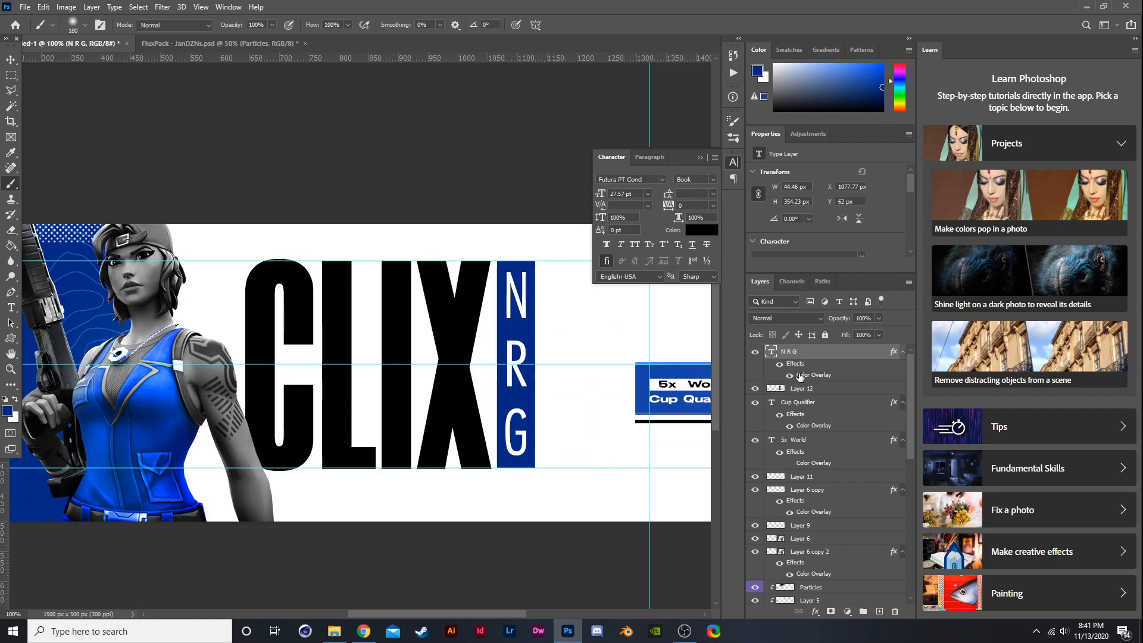
key("t")
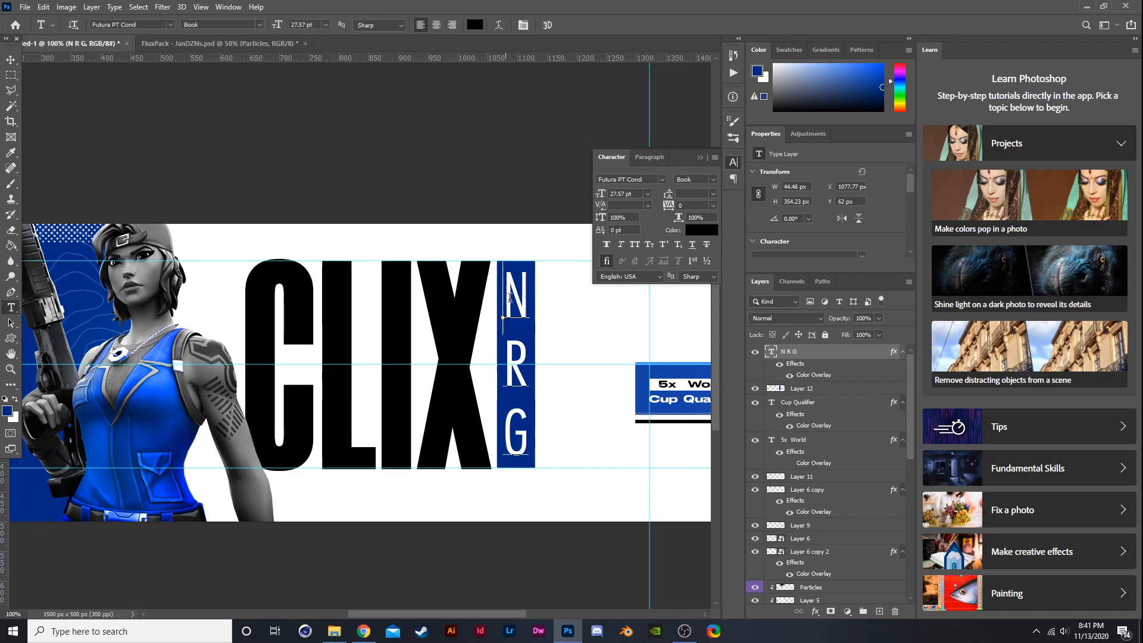
left_click_drag(508, 297, 517, 470)
left_click(257, 25)
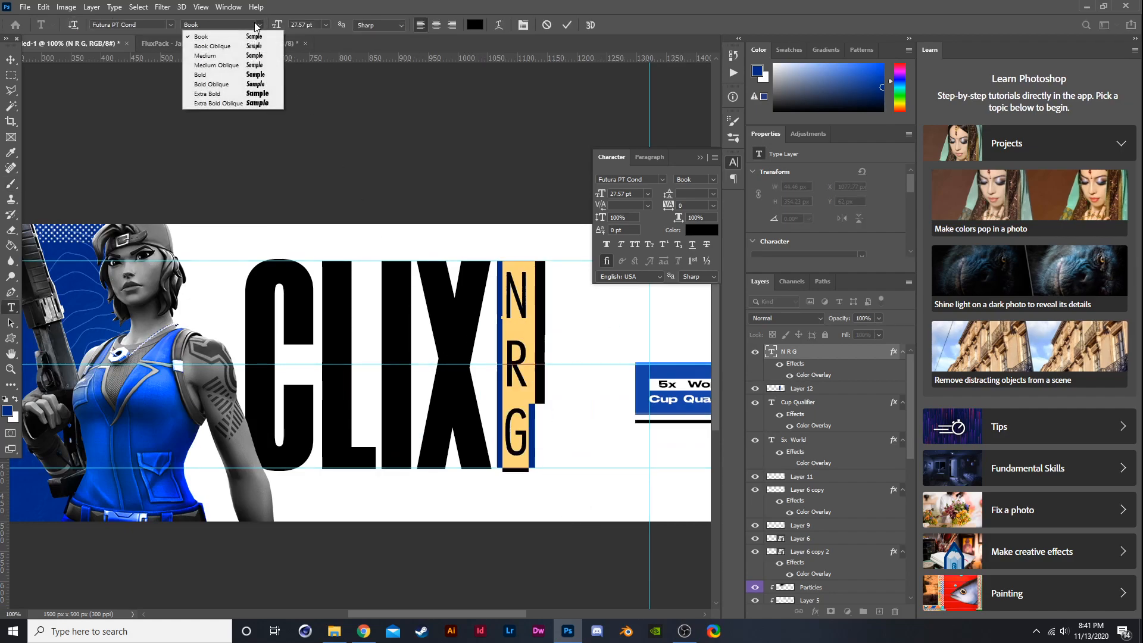
left_click(258, 46)
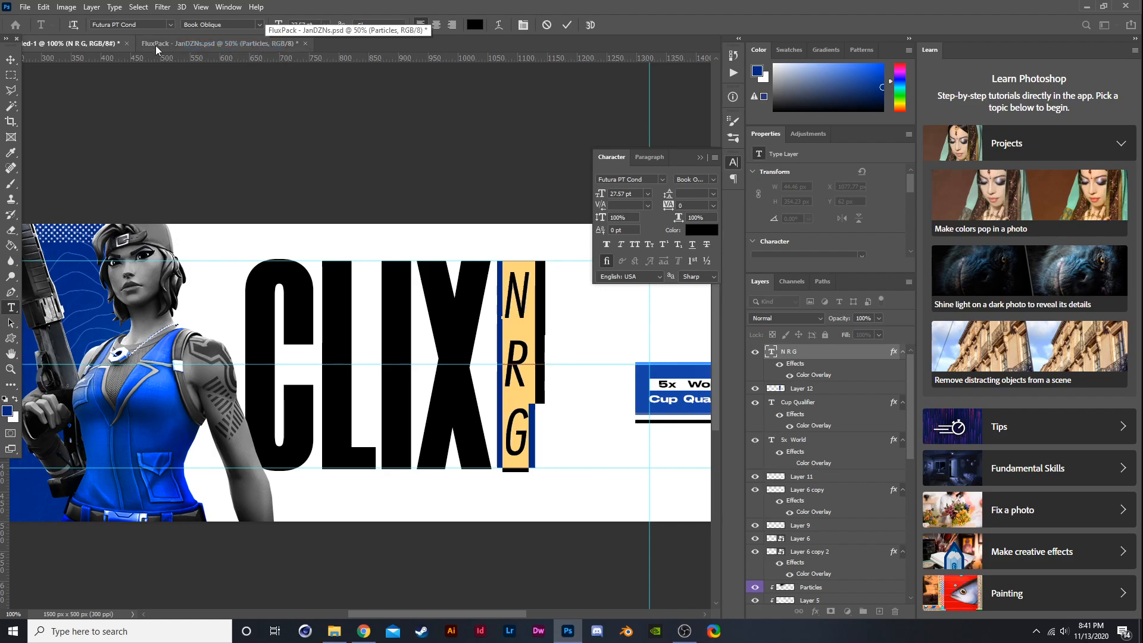
left_click(11, 60)
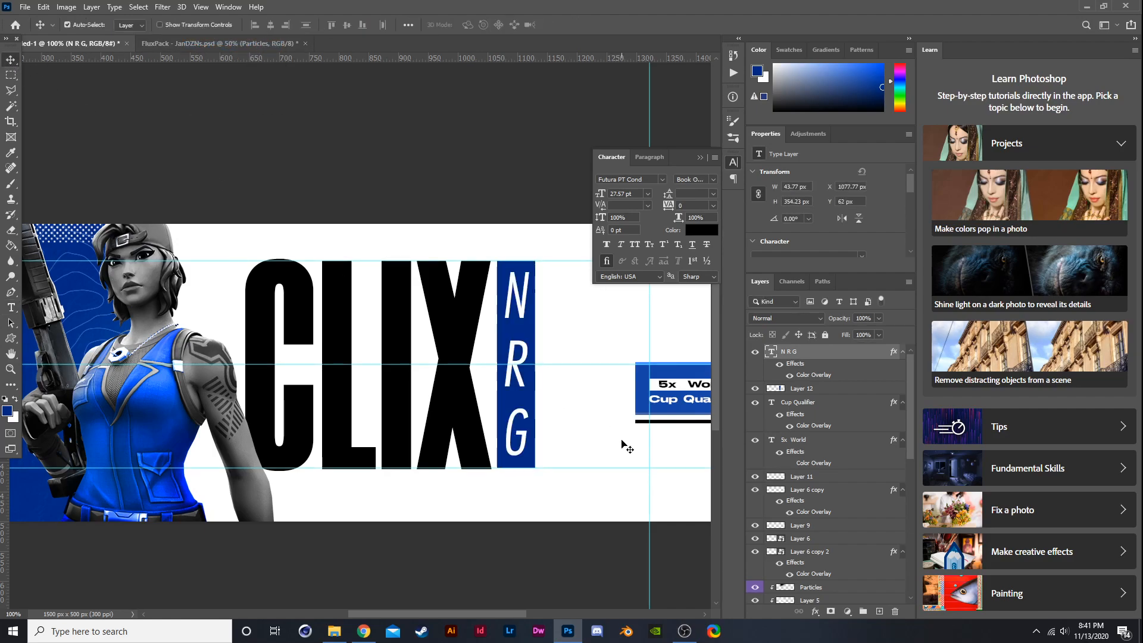
- Try the Medium style on the NRG text, then set its font style back to Book
key("t")
left_click_drag(510, 276, 516, 473)
left_click(258, 24)
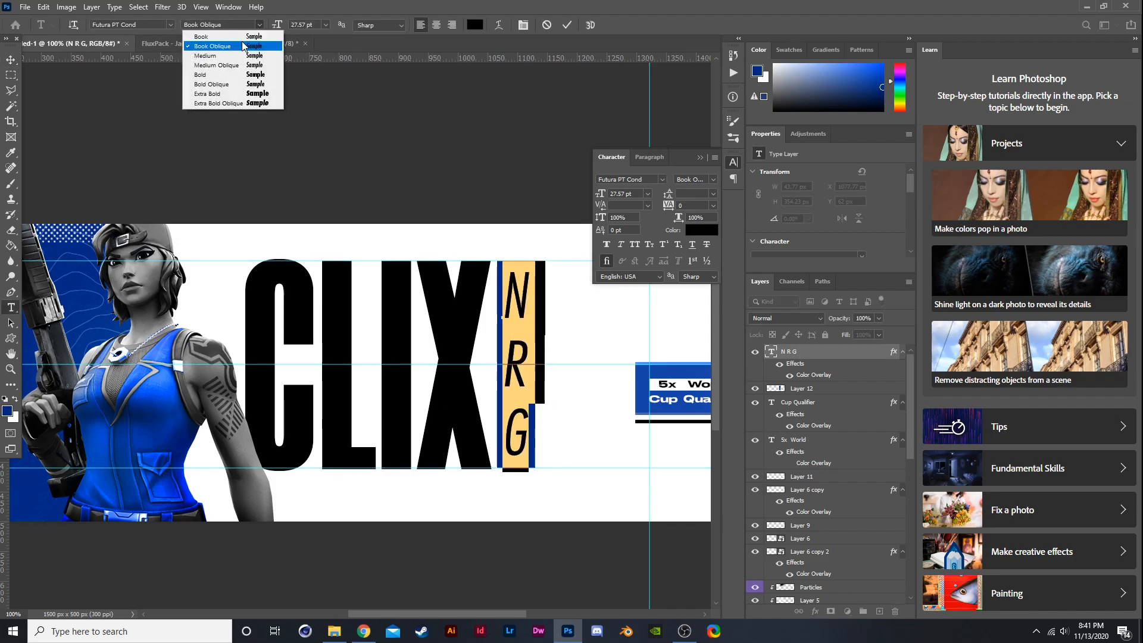
left_click(234, 55)
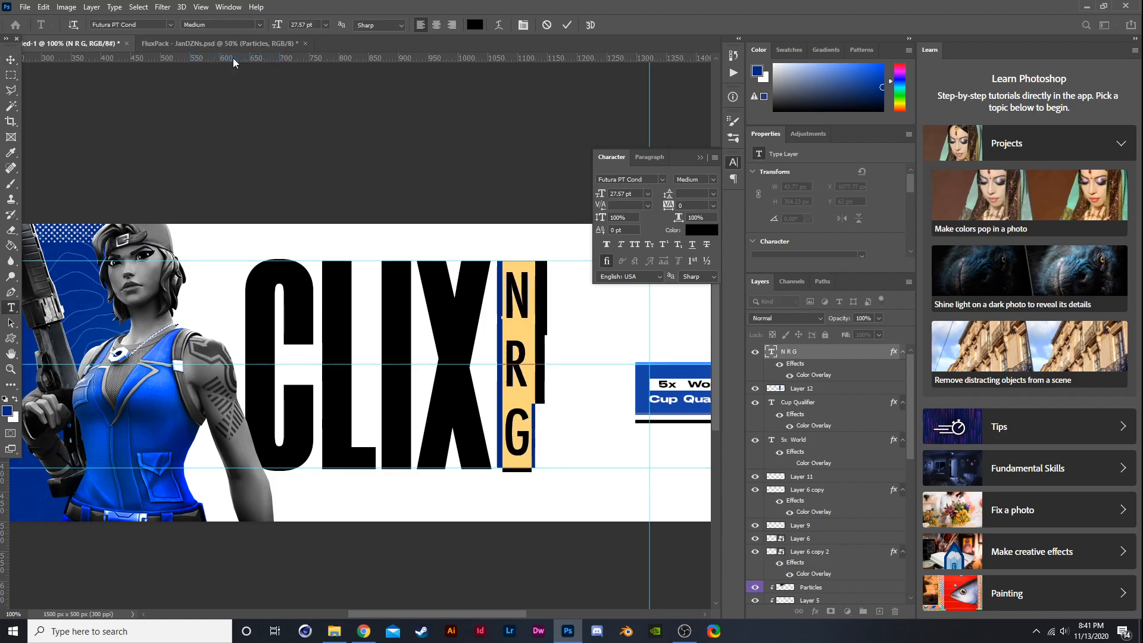
left_click(258, 24)
left_click(205, 37)
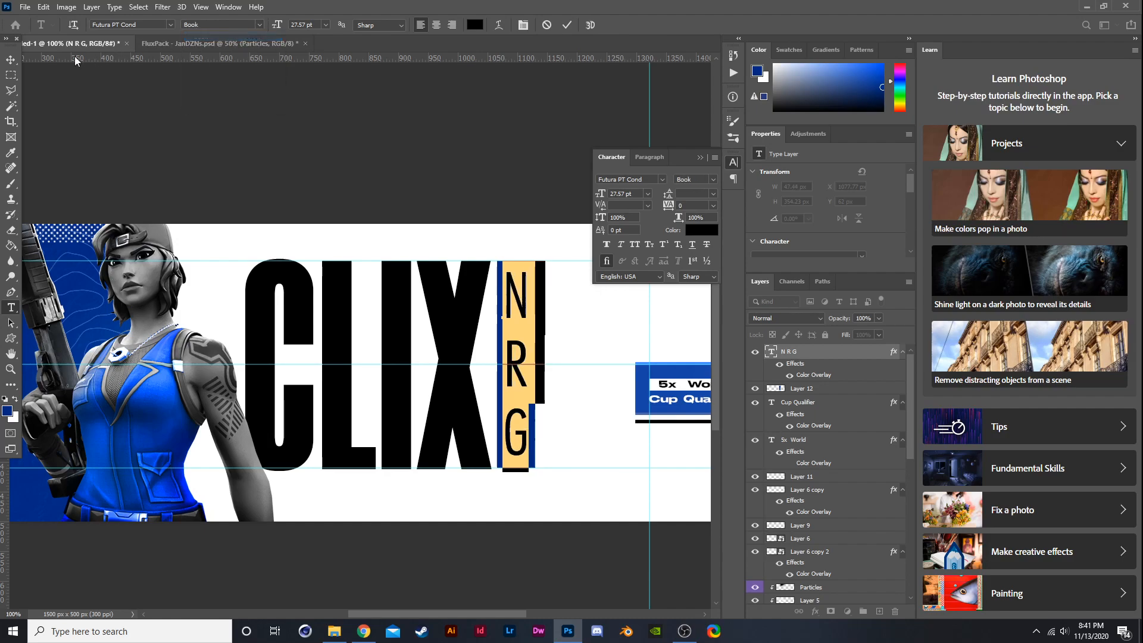
left_click(11, 60)
- Move the boxed 5x World Cup Qualifier label, with its text layers, onto the blue band at the banner's left
key("ctrl+minus")
key("ctrl+minus")
key("ctrl+plus")
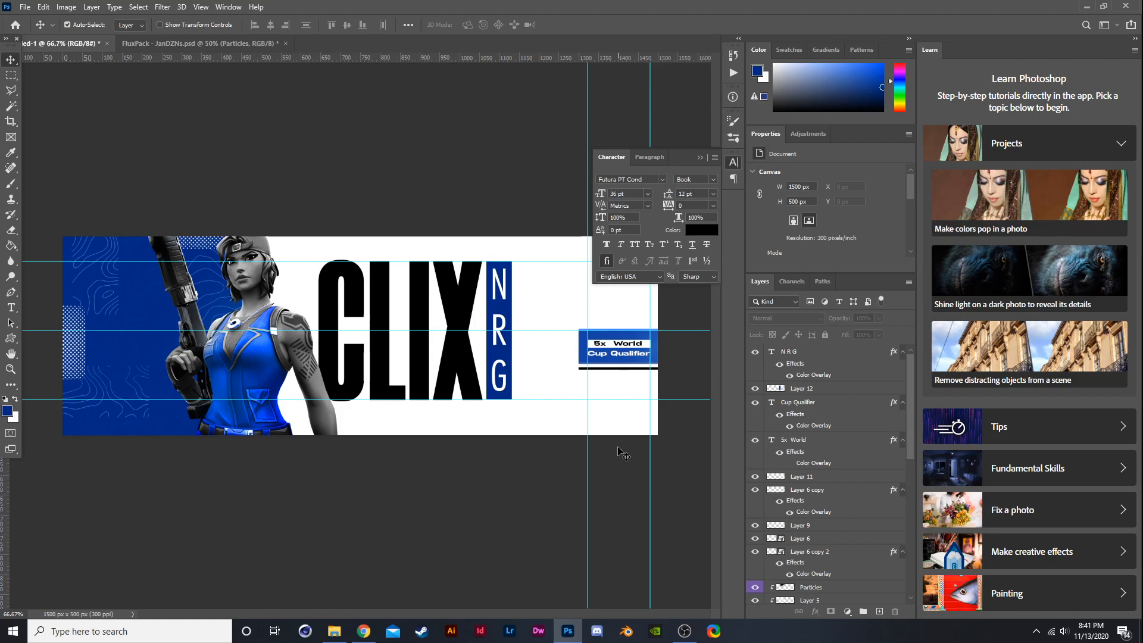
left_click(802, 404)
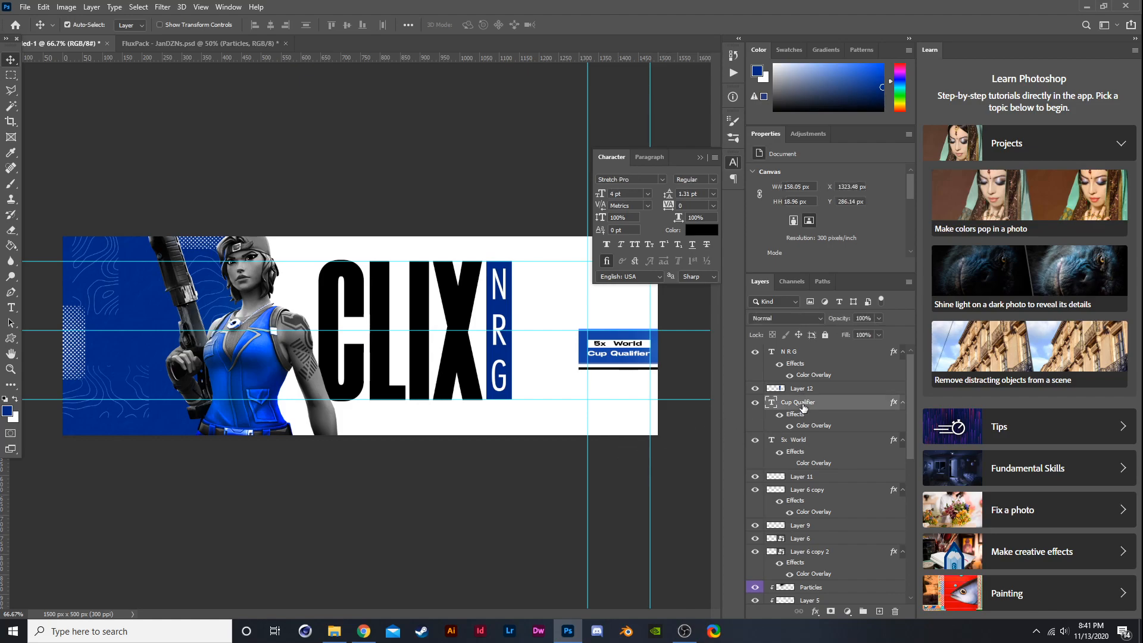
left_click(812, 441, "shift")
left_click(794, 478, "shift")
left_click(755, 477)
left_click(755, 477)
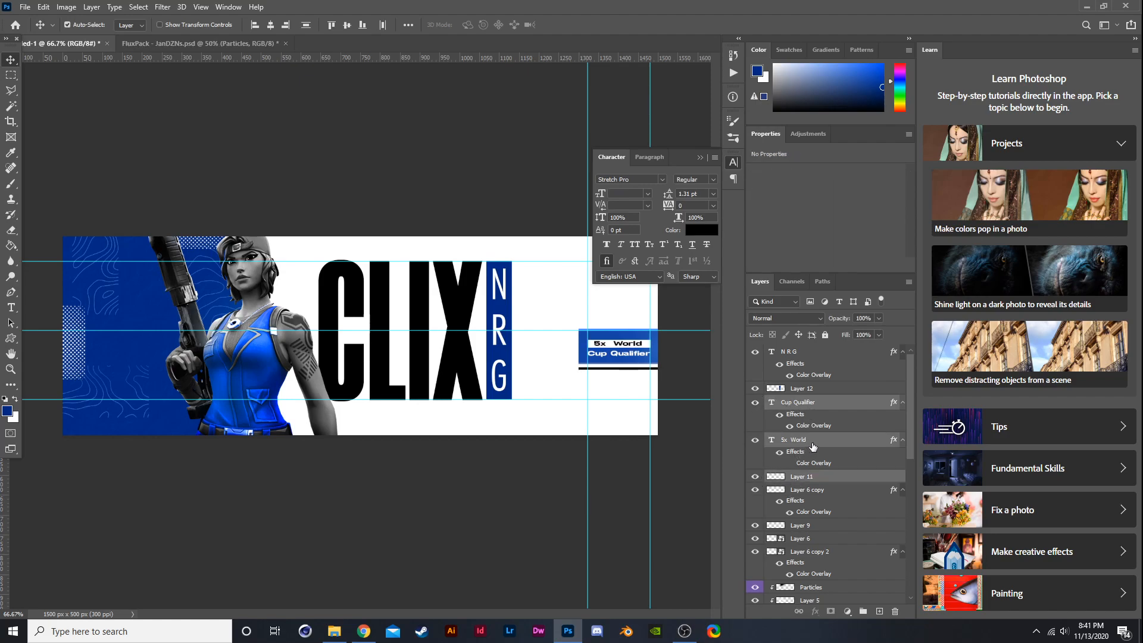
key("ctrl+t")
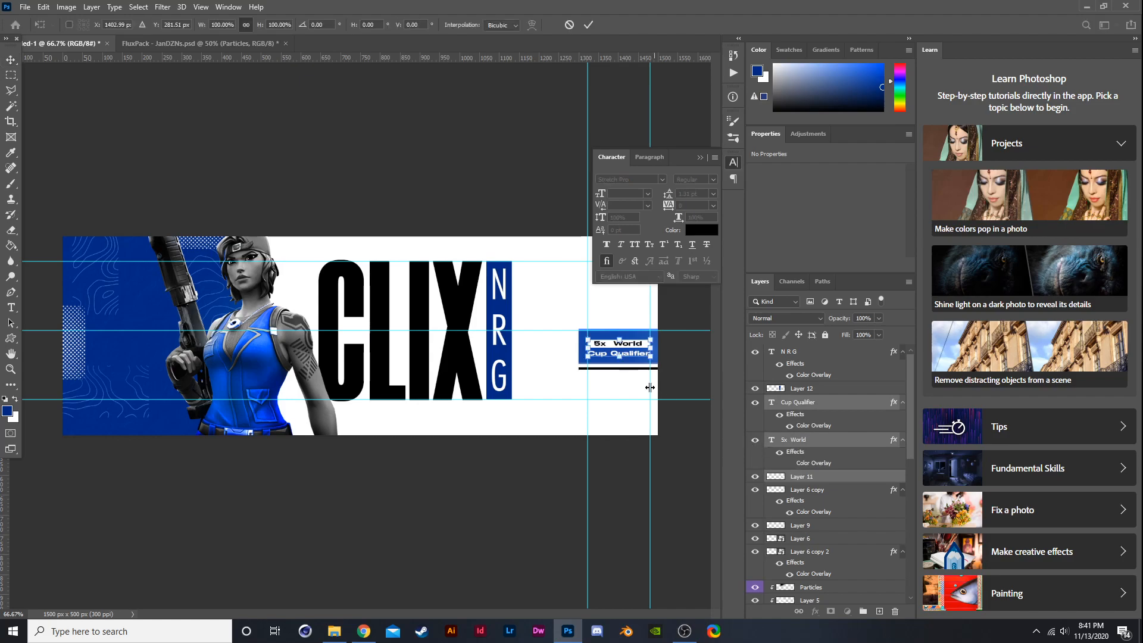
left_click_drag(619, 352, 134, 351)
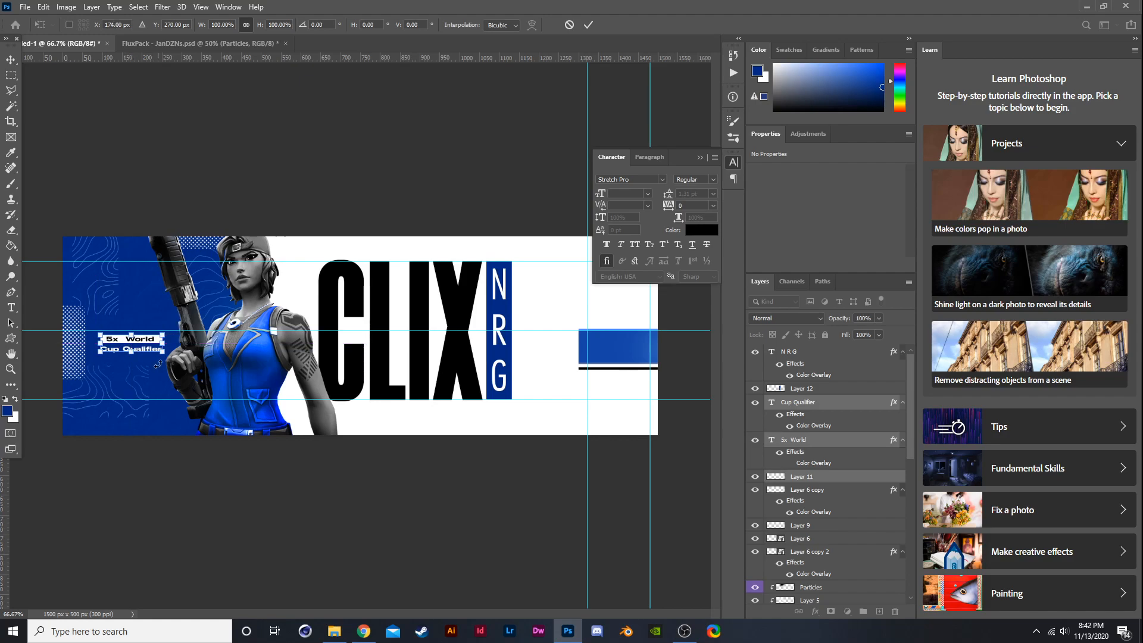
key("Return")
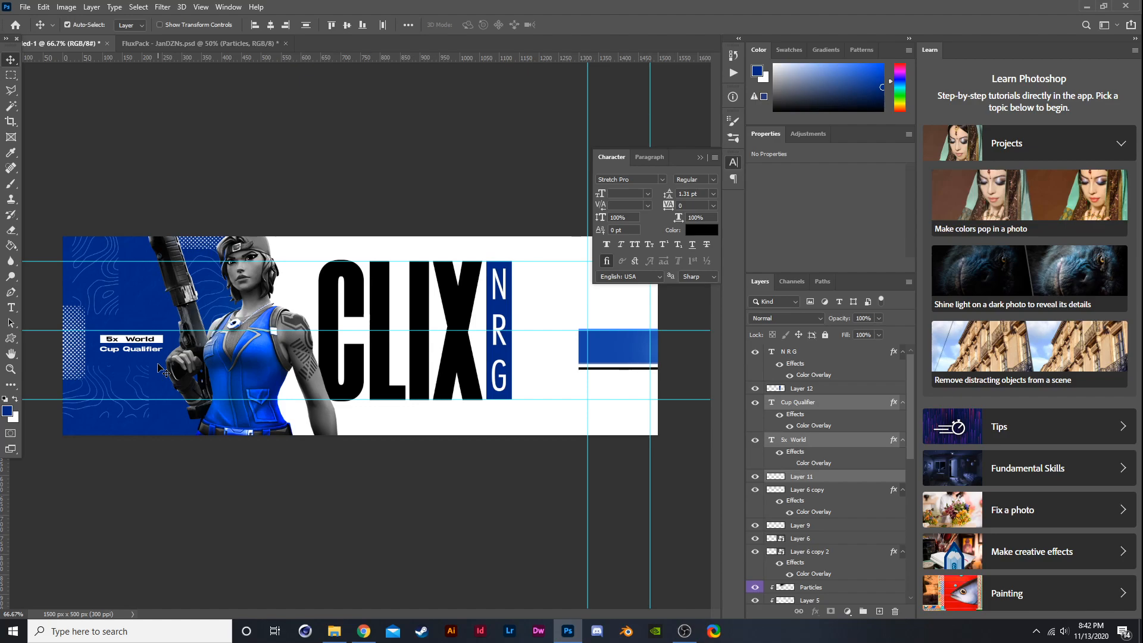
- Try moving the World Cup Qualifier label down to the banner's lower-left corner
key("ctrl")
key("ctrl+t")
left_click_drag(142, 350, 152, 427)
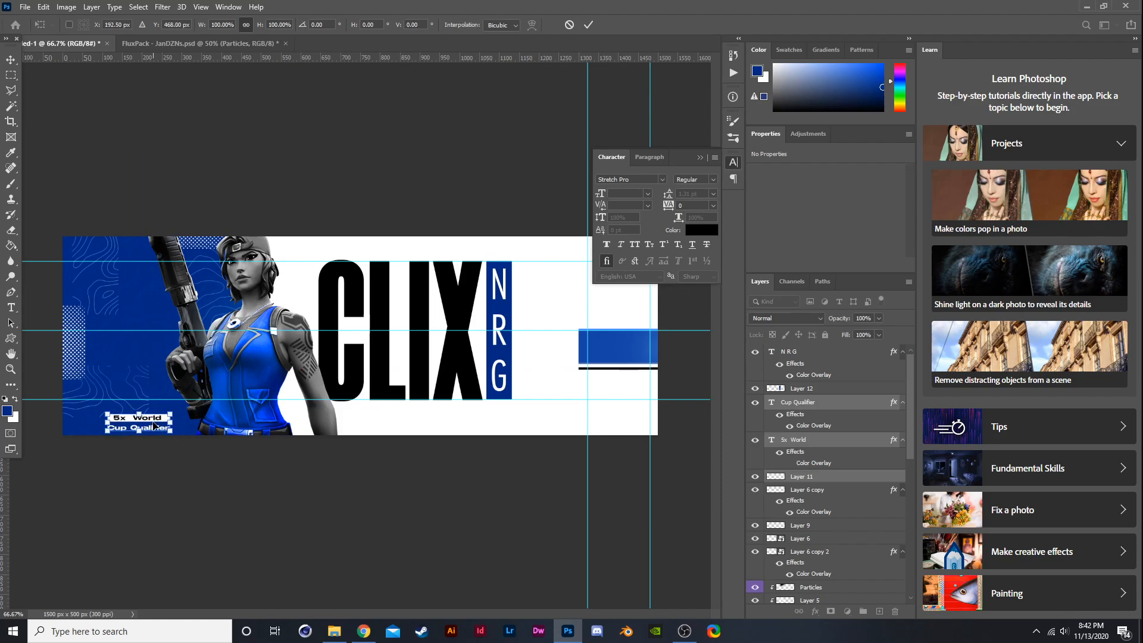
key("Return")
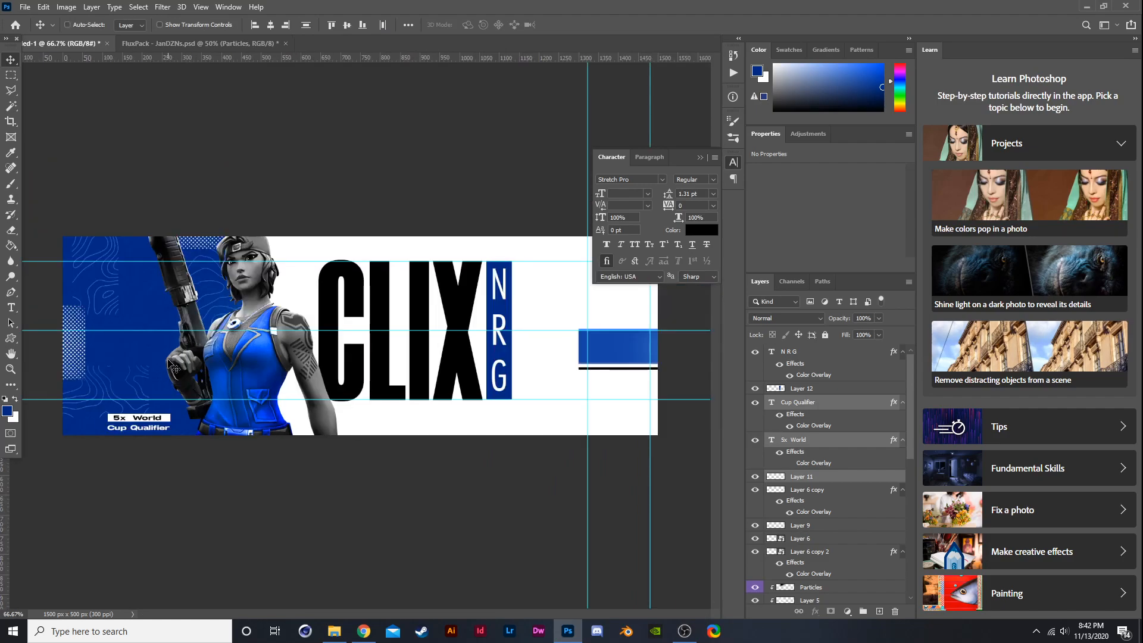
- Move the label back up onto the blue band, slightly above its middle
key("ctrl+t")
left_click_drag(152, 423, 142, 327)
key("Return")
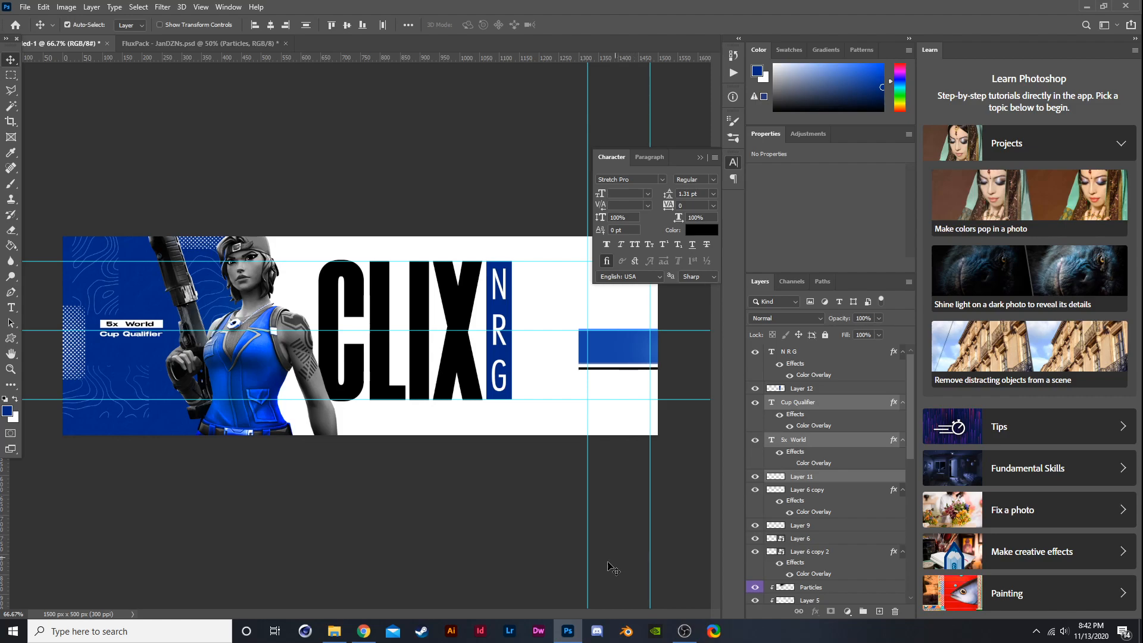
- Add a new layer directly above the blue bar layer and clip it to the bar
left_click(756, 525)
left_click(757, 525)
left_click(759, 388)
left_click(760, 389)
left_click(797, 389)
left_click(879, 611)
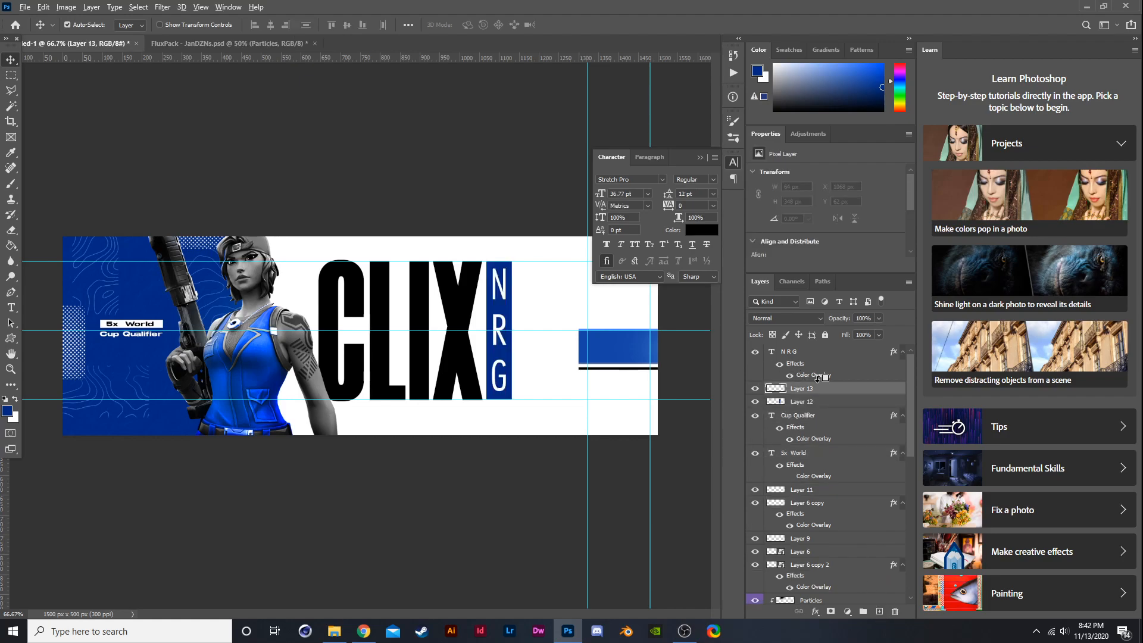
left_click(823, 395, "alt")
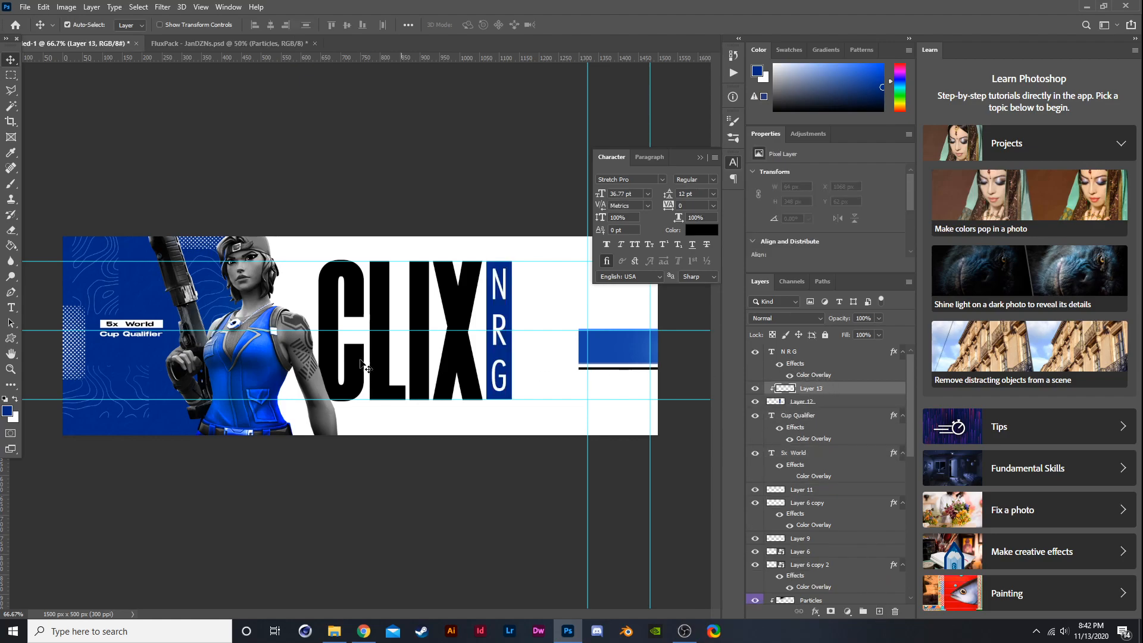
- Brush a white highlight over the blue bar's top and set the layer's blend mode to Soft Light
left_click(15, 398)
key("b")
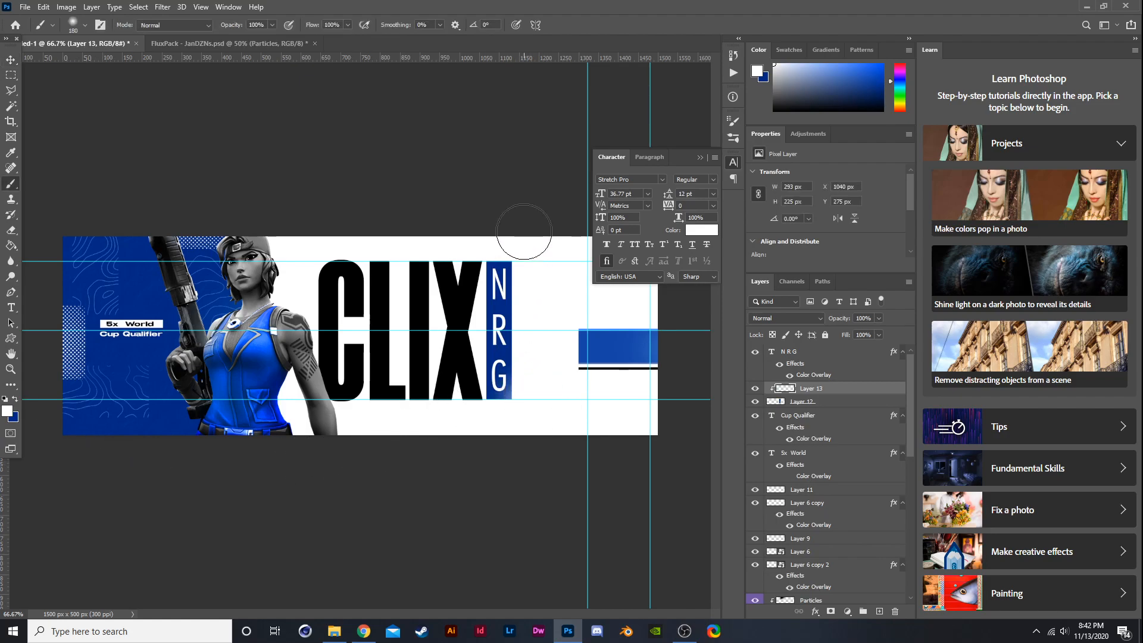
left_click_drag(524, 232, 544, 248)
left_click(786, 318)
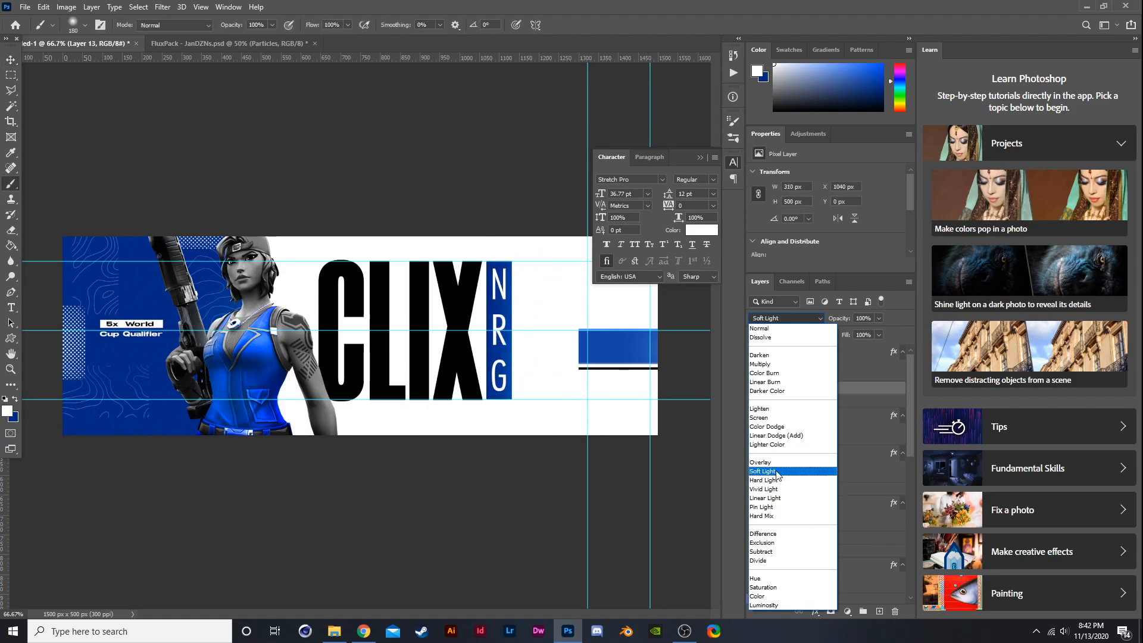
left_click(777, 471)
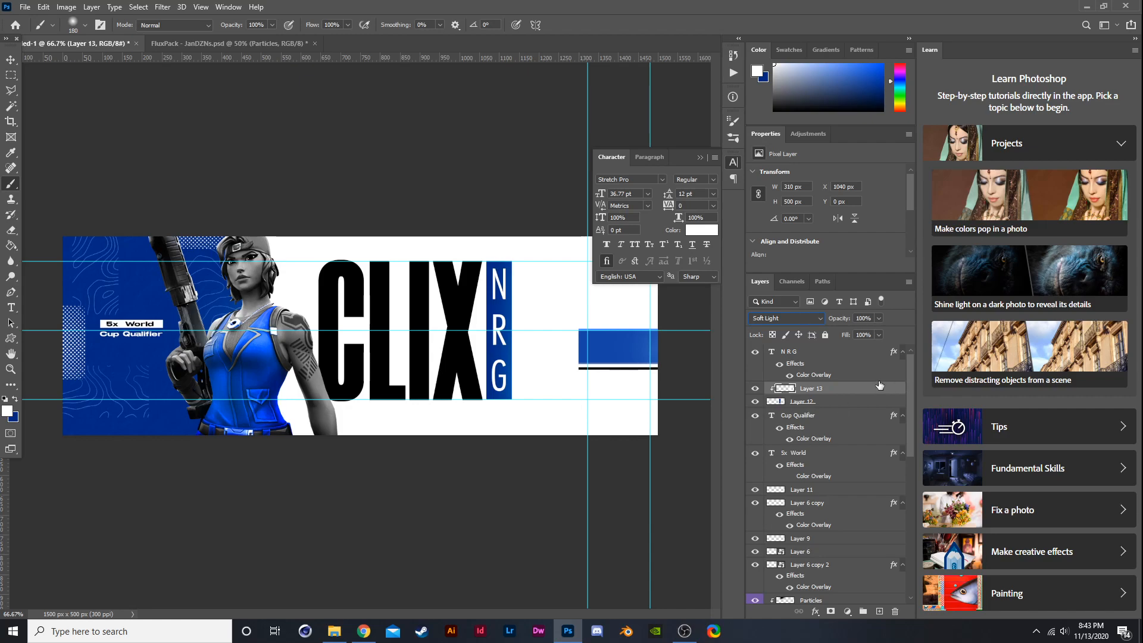
- Add a Morganite Black placeholder text layer and scale it to about 41% beneath the CLIX title
left_click(820, 354)
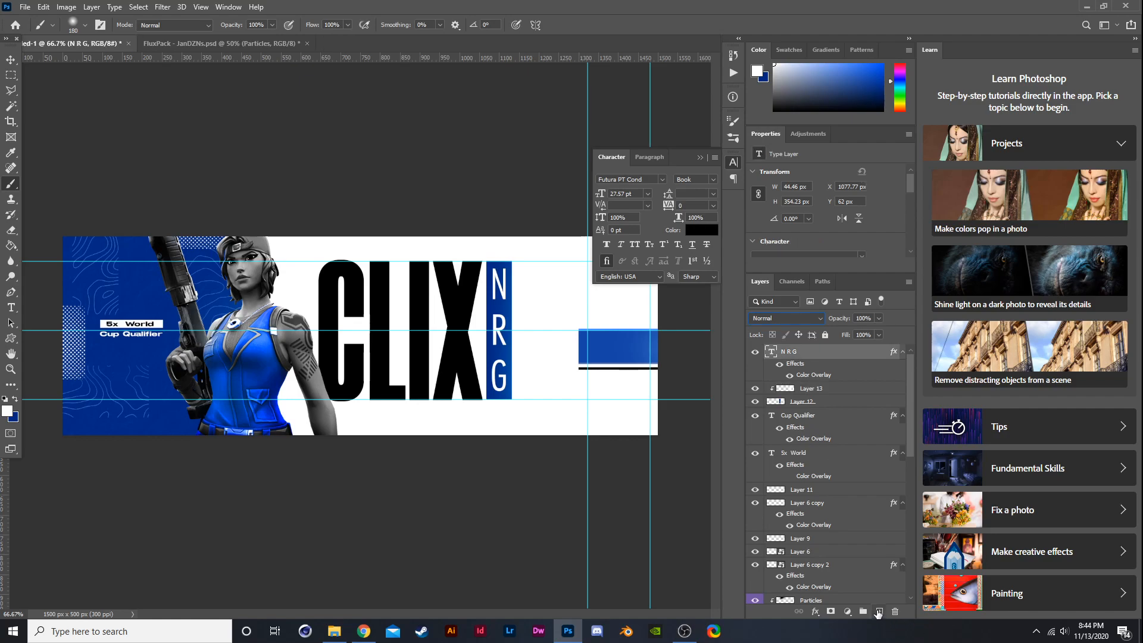
left_click(879, 611)
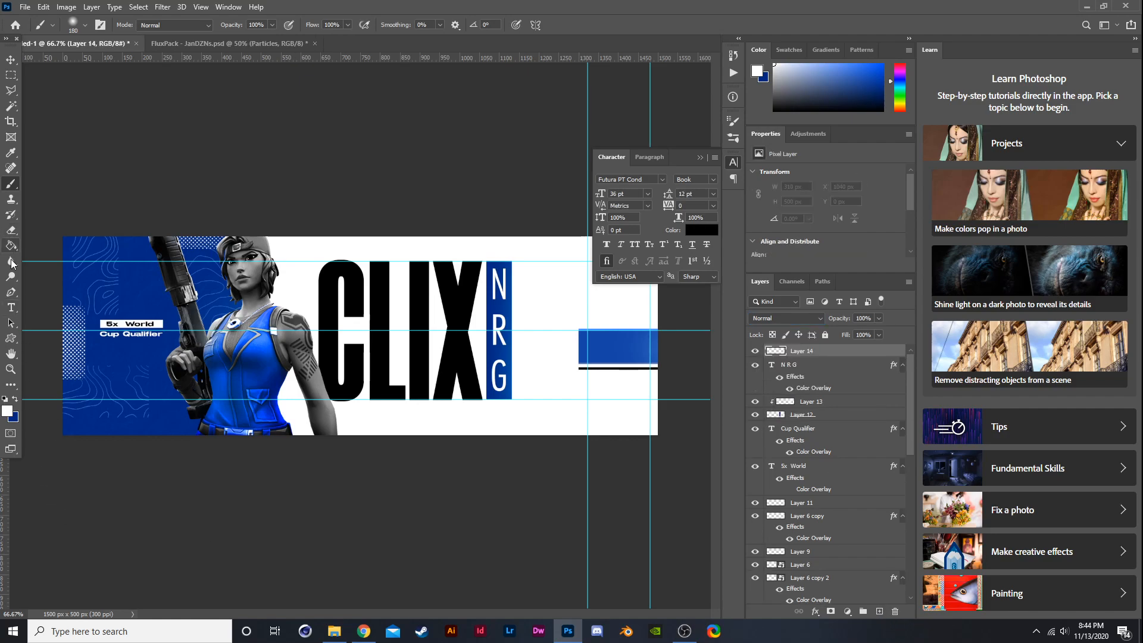
left_click(10, 307)
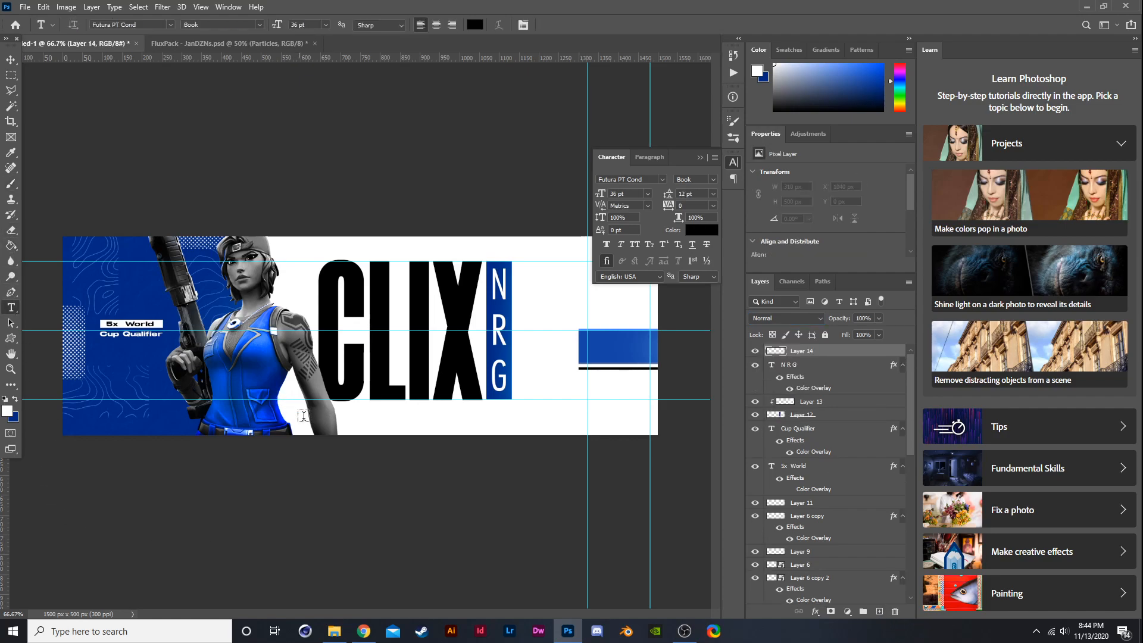
left_click(354, 421)
scroll(824, 482, "up", 5)
left_click(810, 352)
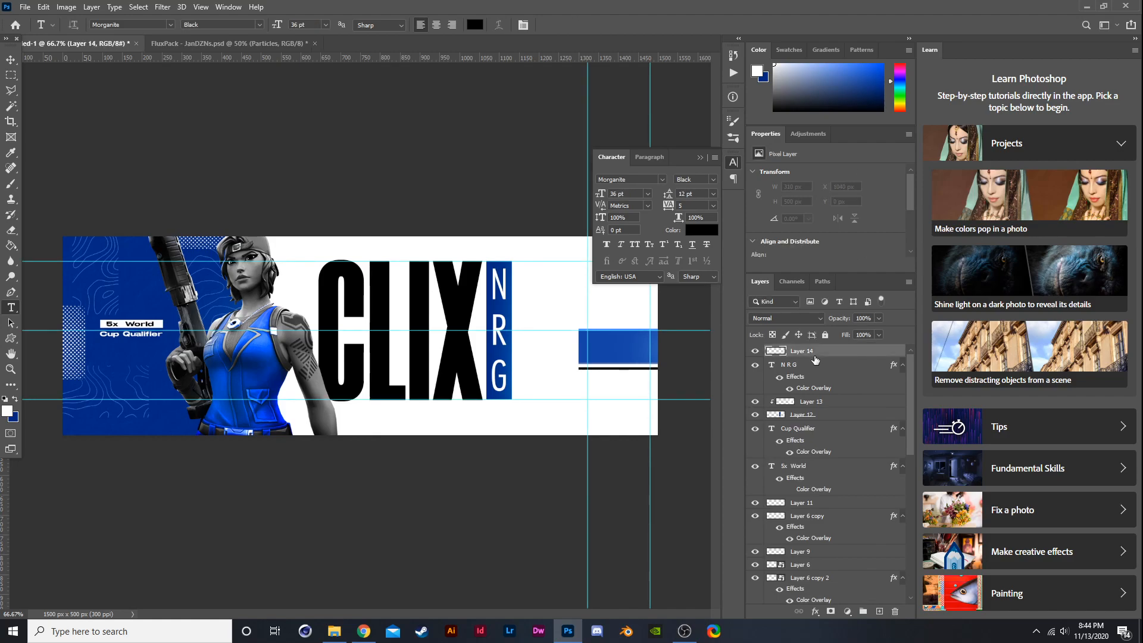
left_click(468, 233)
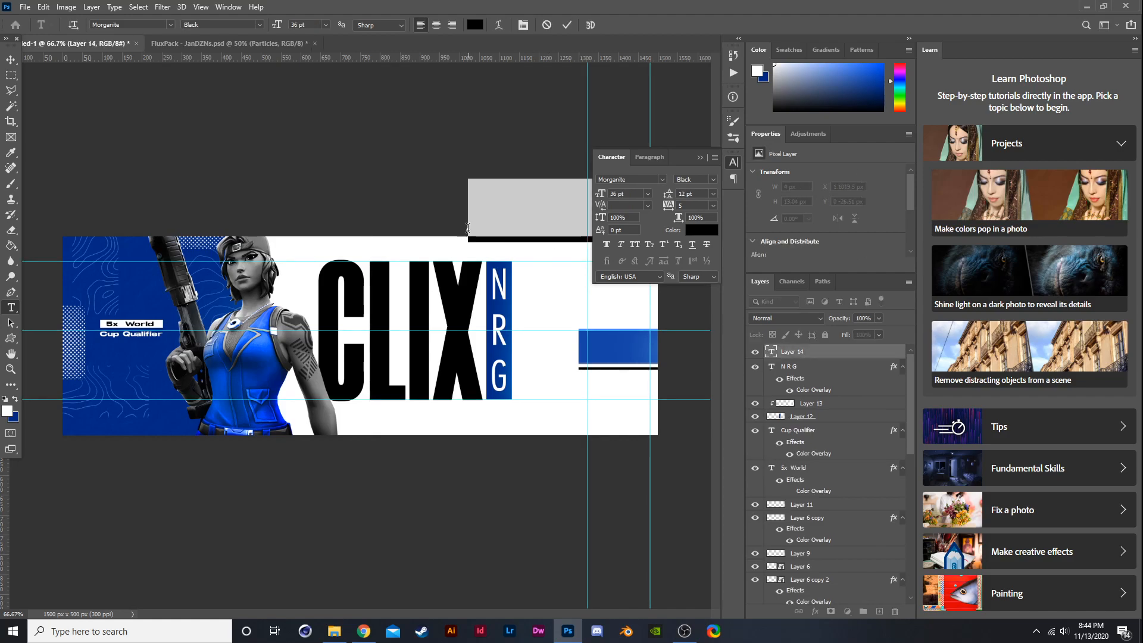
left_click(11, 59)
key("ctrl+t")
left_click_drag(573, 204, 381, 422)
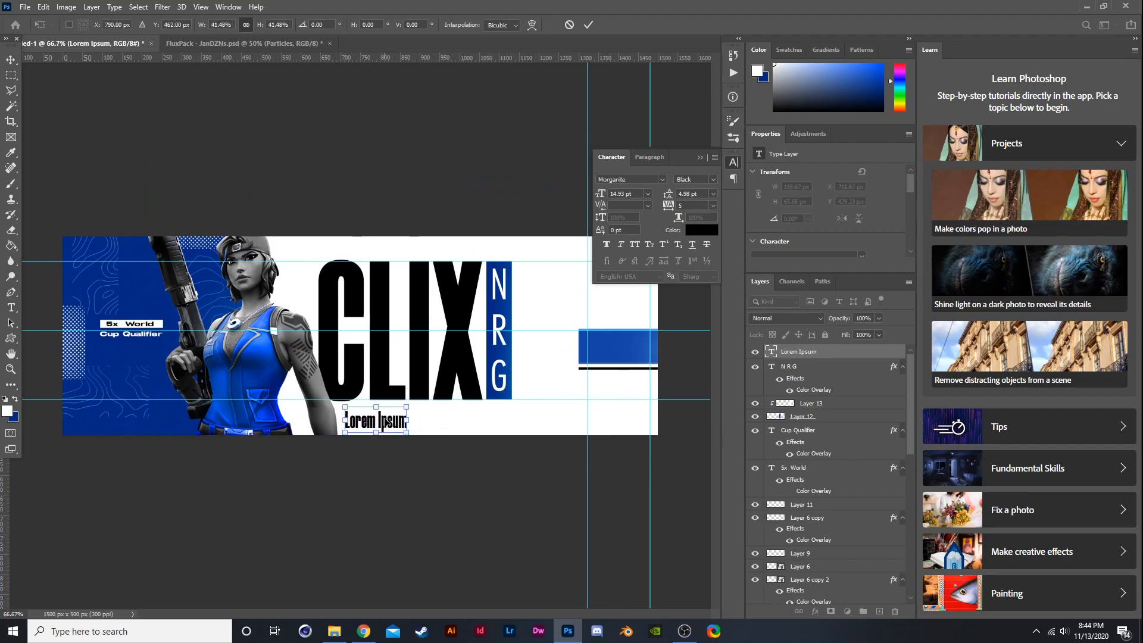
key("Return")
- Hide the CLIX title layer
key("t")
left_click_drag(408, 421, 324, 423)
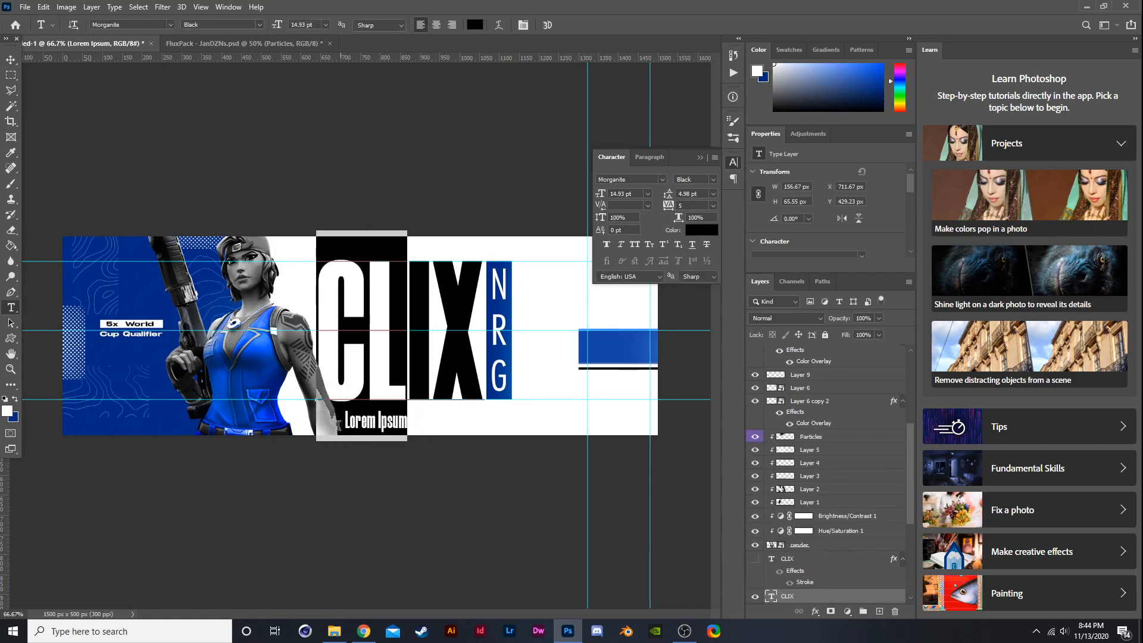
scroll(826, 422, "up", 5)
scroll(821, 372, "up", 2)
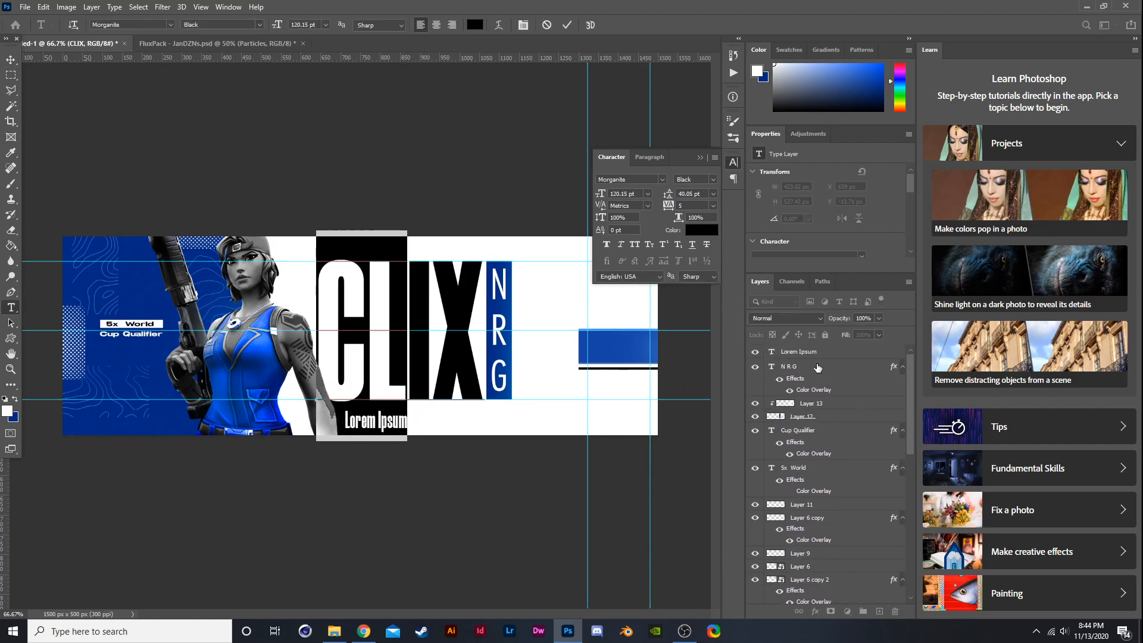
left_click(816, 352)
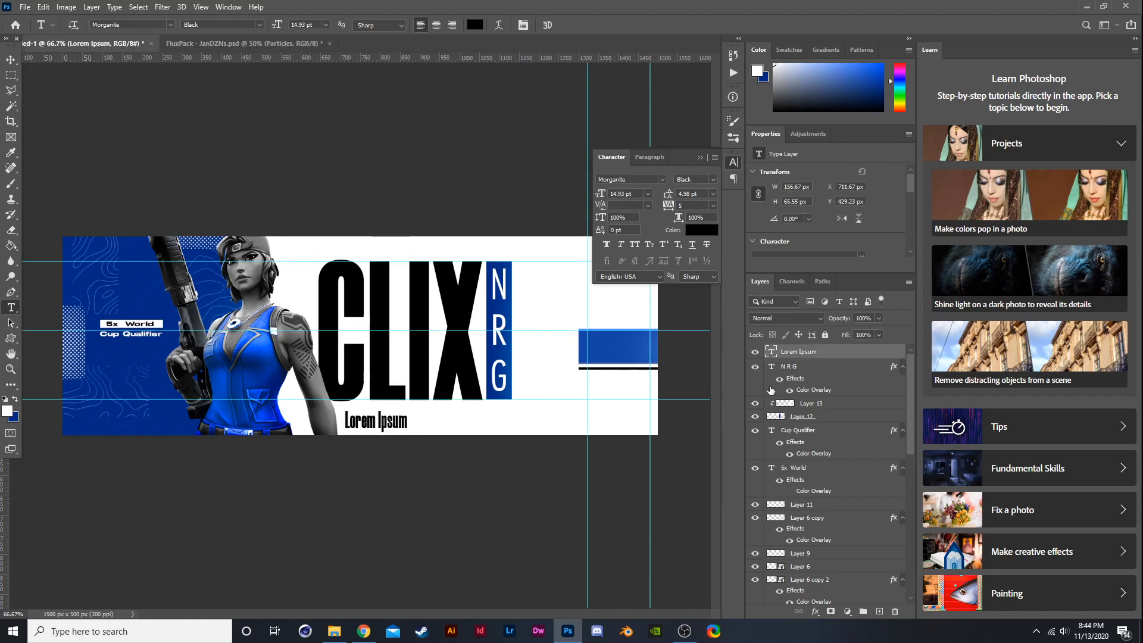
left_click(404, 424)
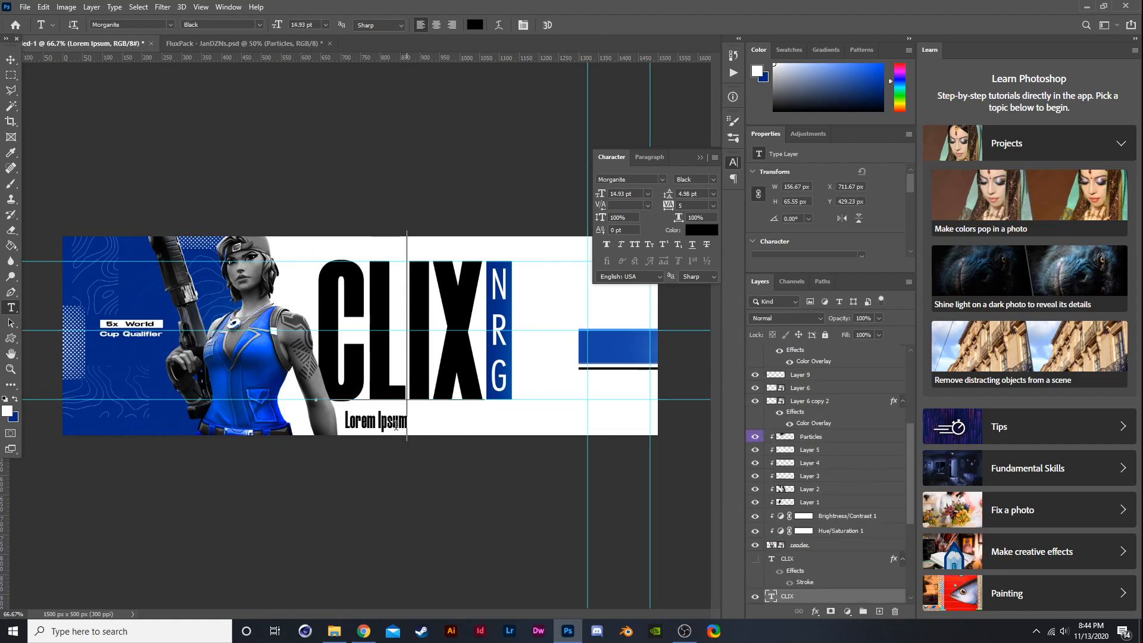
left_click(755, 595)
scroll(801, 365, "up", 3)
scroll(801, 364, "up", 3)
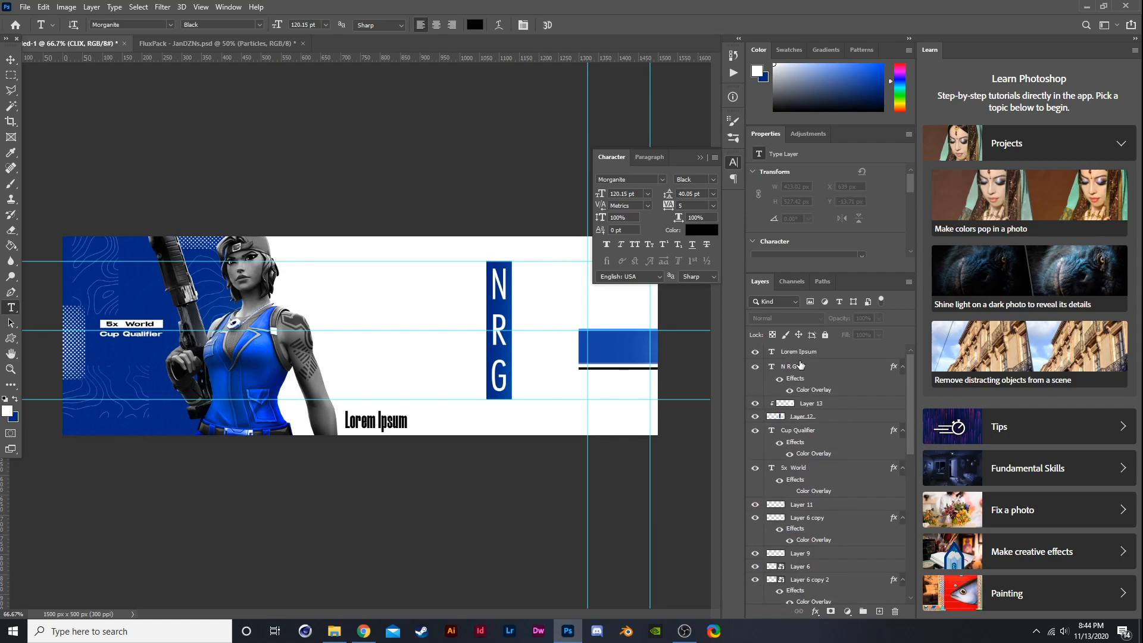
- Replace the placeholder text with PRO FORTNITE PLAYER
left_click(798, 352)
scroll(425, 426, "up", 1)
left_click_drag(402, 417, 310, 408)
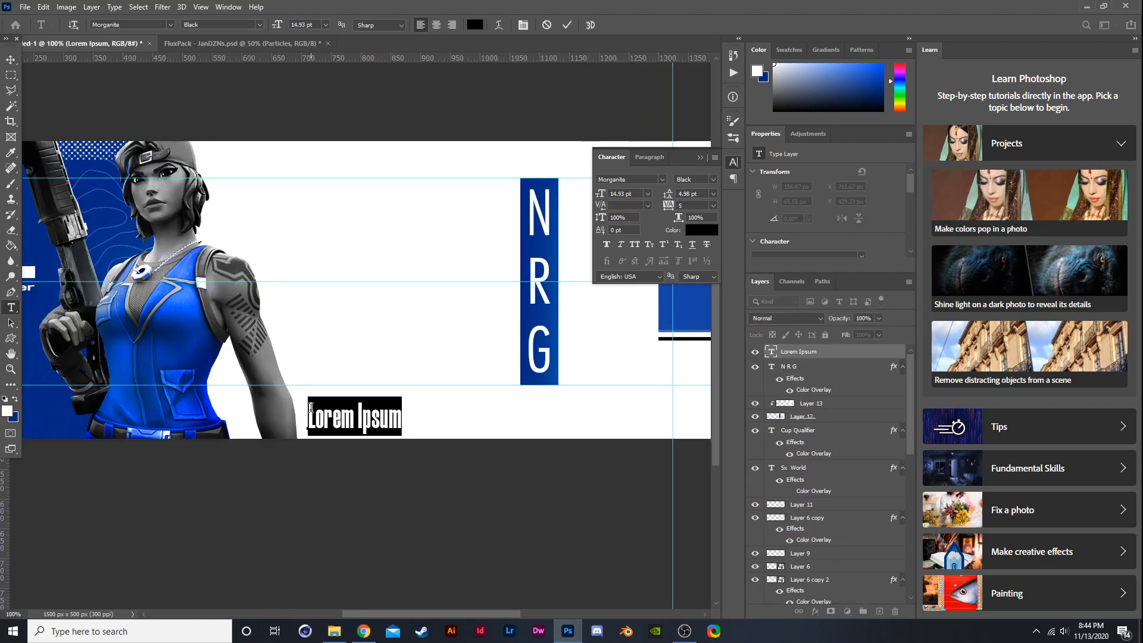
type("P")
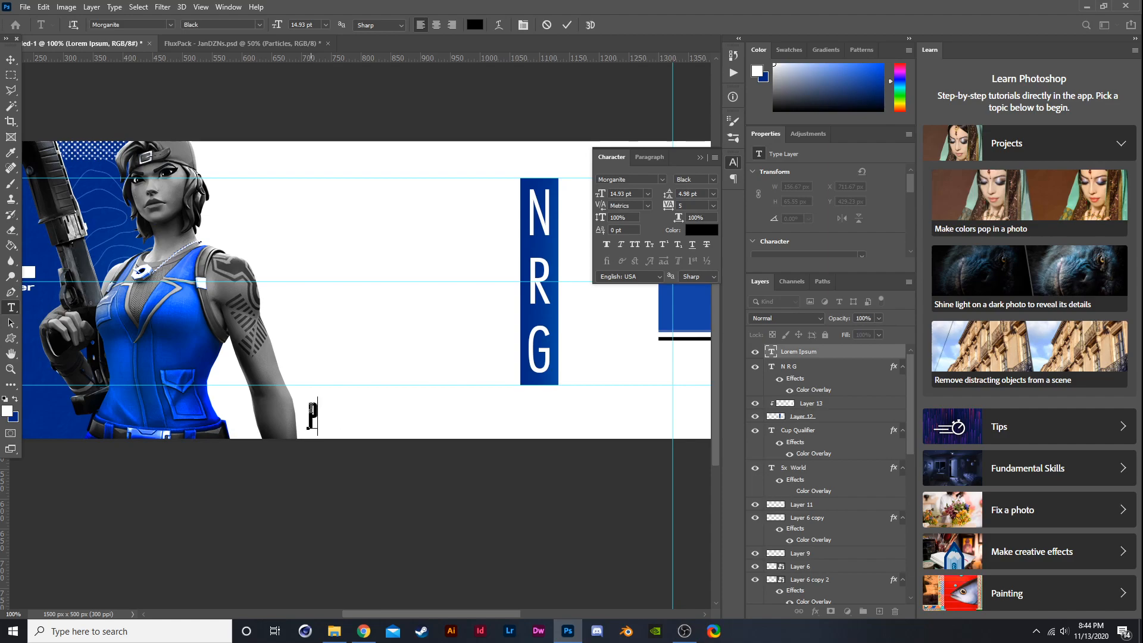
type("RO F")
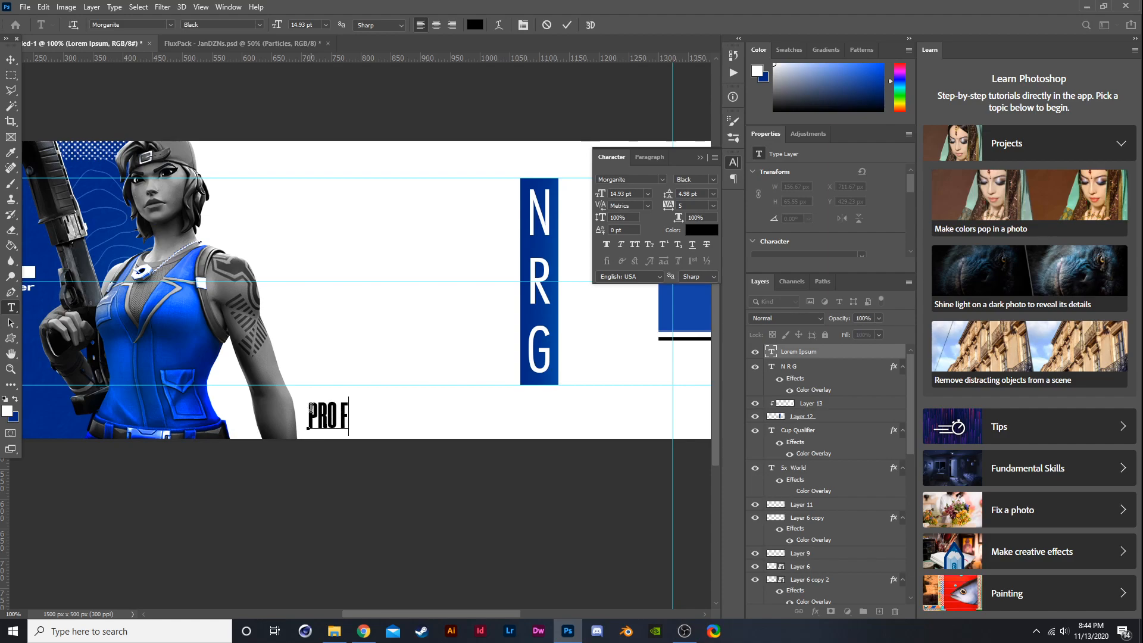
type("ORTNITE ")
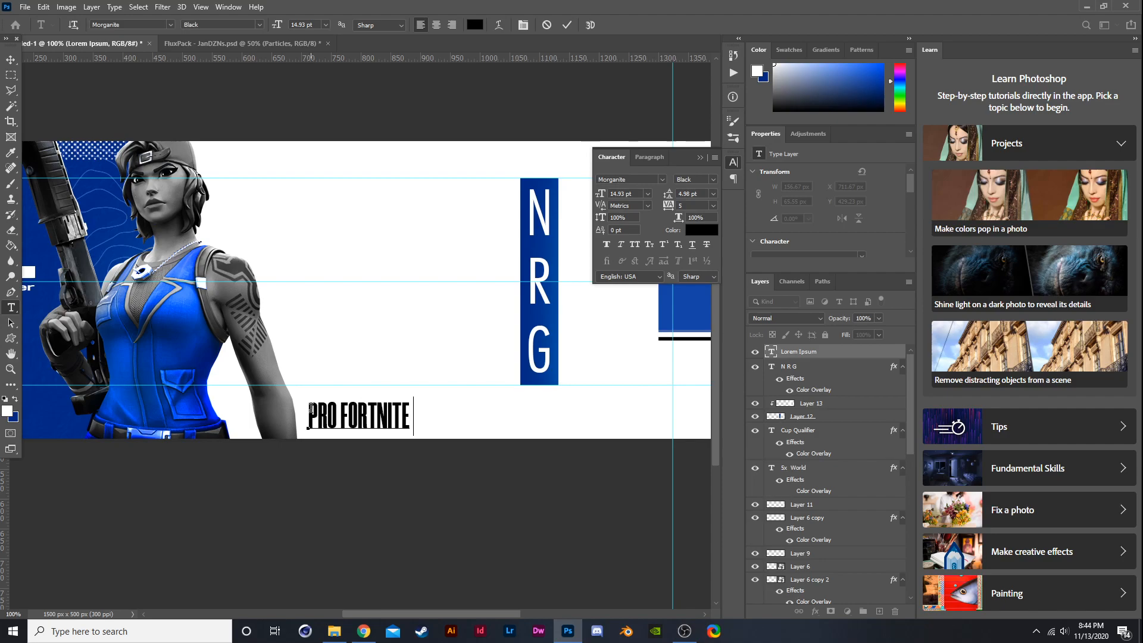
type("PLAYER")
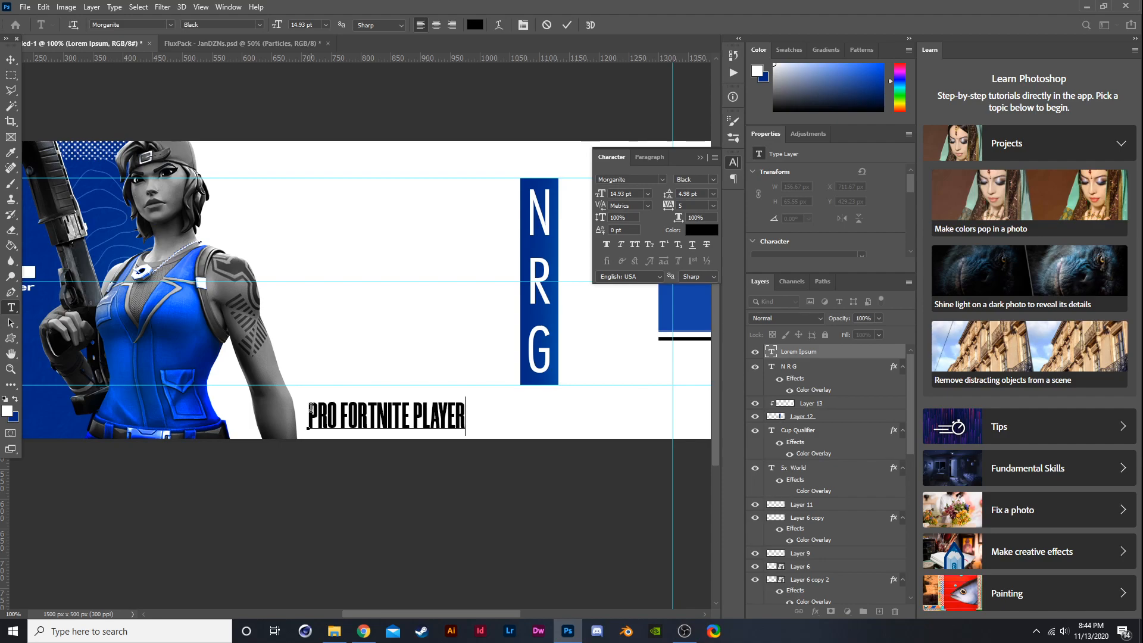
- Set the PRO FORTNITE PLAYER text to Futura PT Cond Book with tracking of 450
left_click_drag(462, 418, 306, 418)
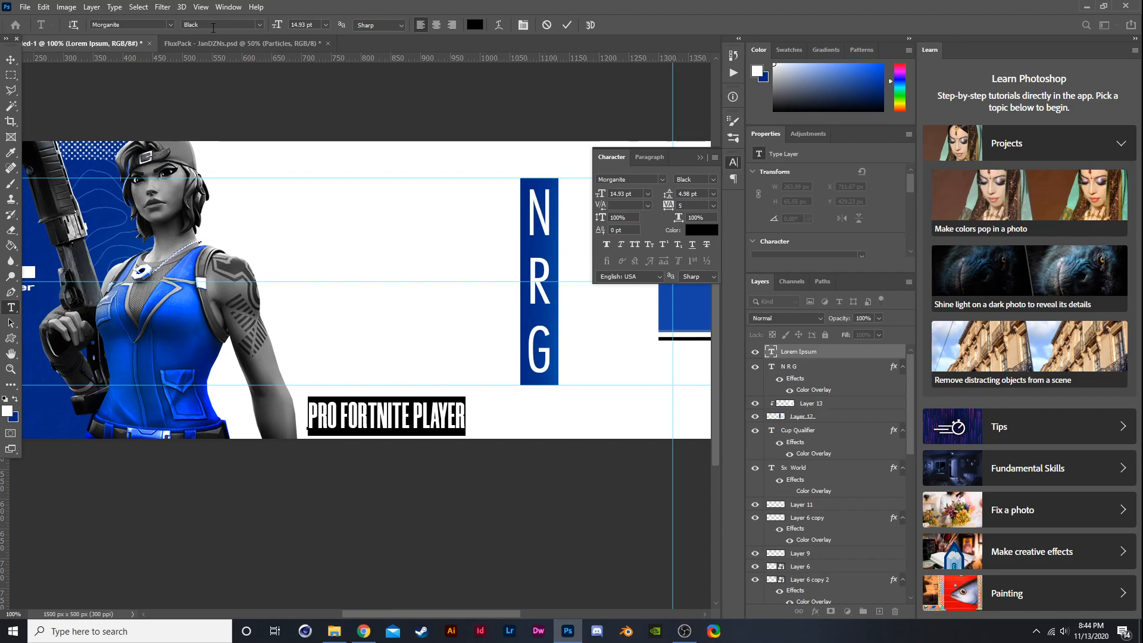
left_click(170, 25)
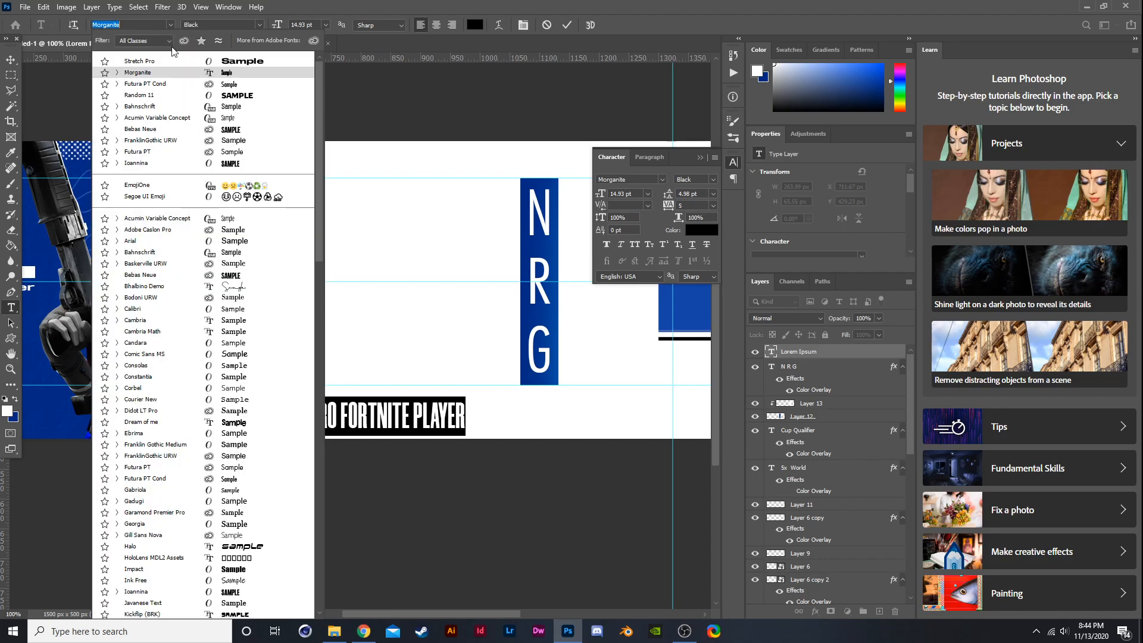
left_click(176, 89)
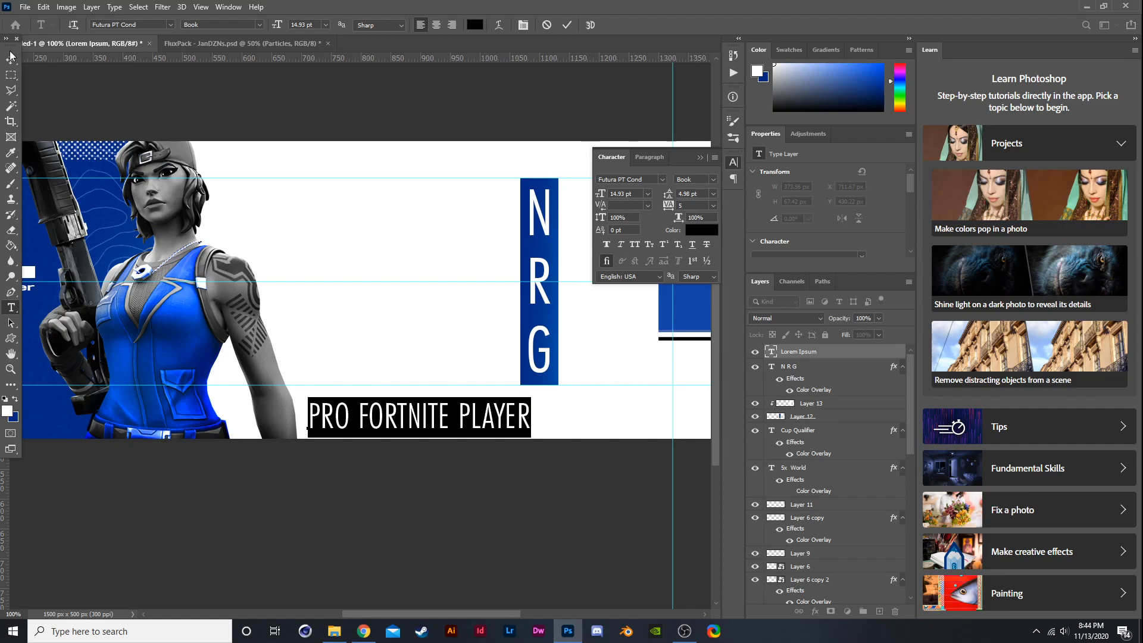
left_click(711, 208)
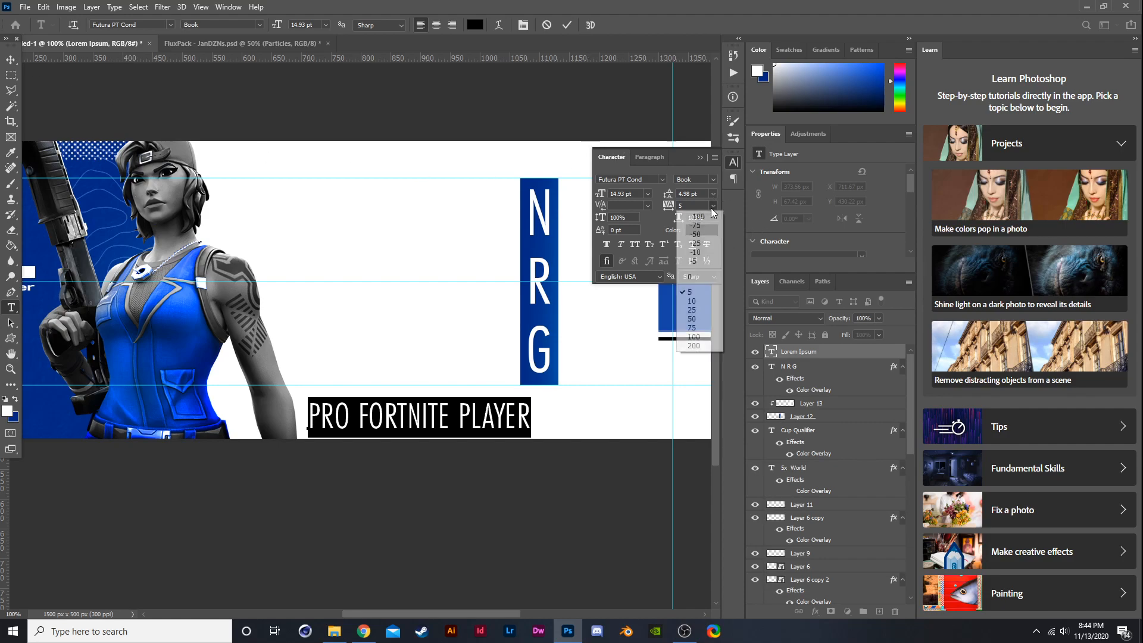
left_click(702, 346)
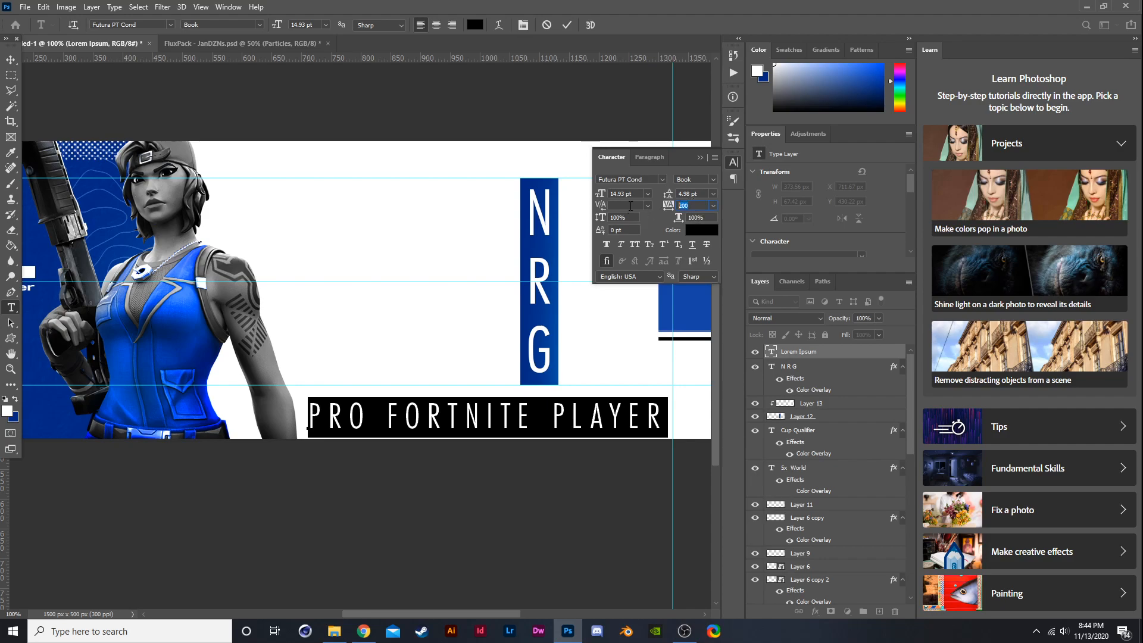
type("450")
key("Return")
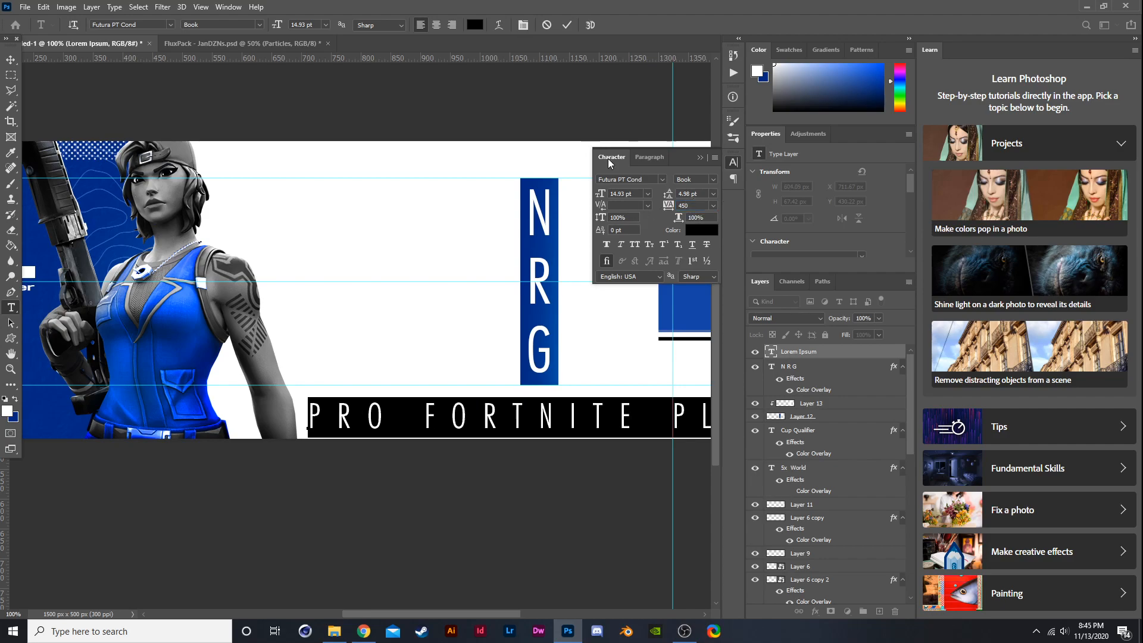
- Scale the PRO FORTNITE PLAYER text down to a small caption about 409 px wide beneath the character
left_click(11, 60)
scroll(110, 213, "down", 1)
scroll(334, 291, "down", 1)
scroll(357, 295, "up", 1)
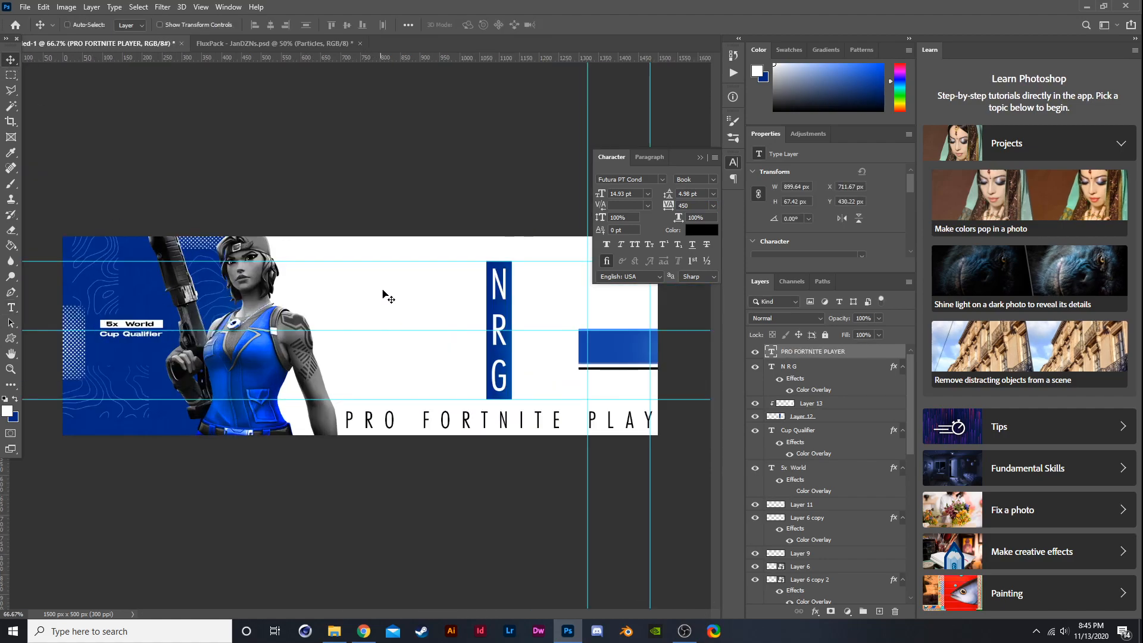
key("ctrl+t")
left_click_drag(523, 407, 432, 416)
left_click_drag(526, 405, 500, 409)
left_click_drag(408, 419, 394, 413)
key("Return")
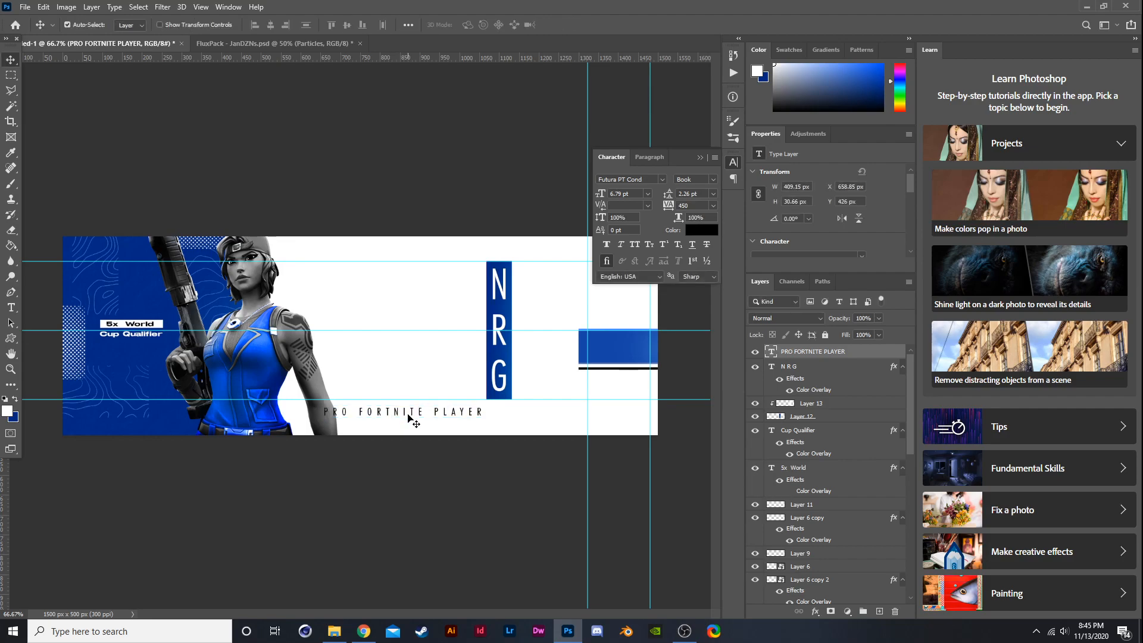
- Show the CLIX title layer again
scroll(785, 494, "down", 8)
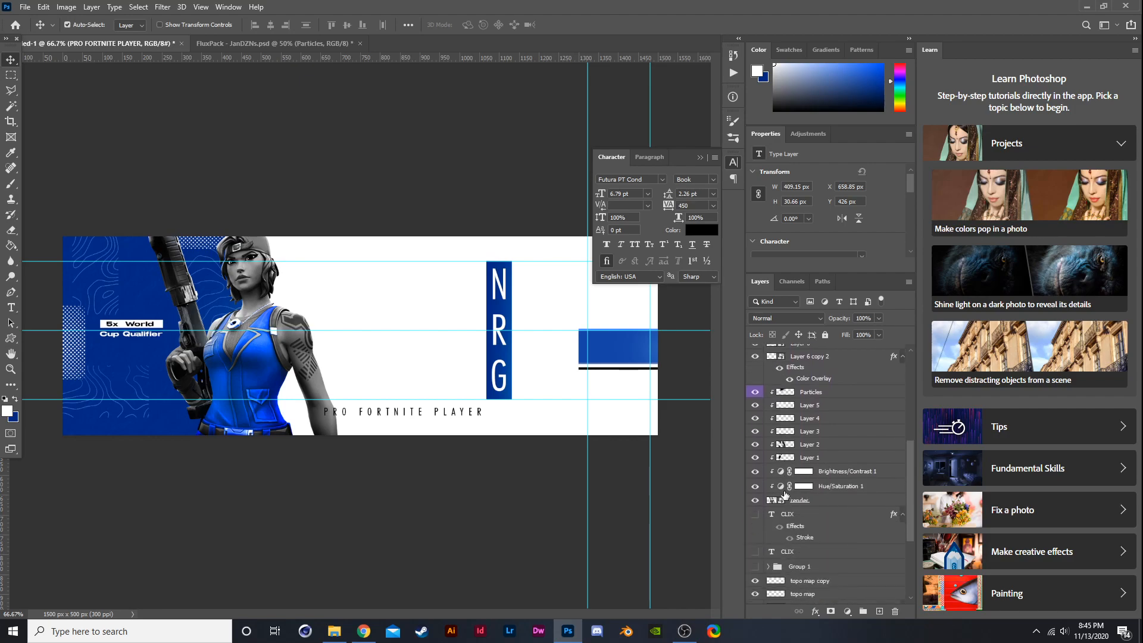
left_click(755, 553)
left_click(755, 514)
left_click(756, 515)
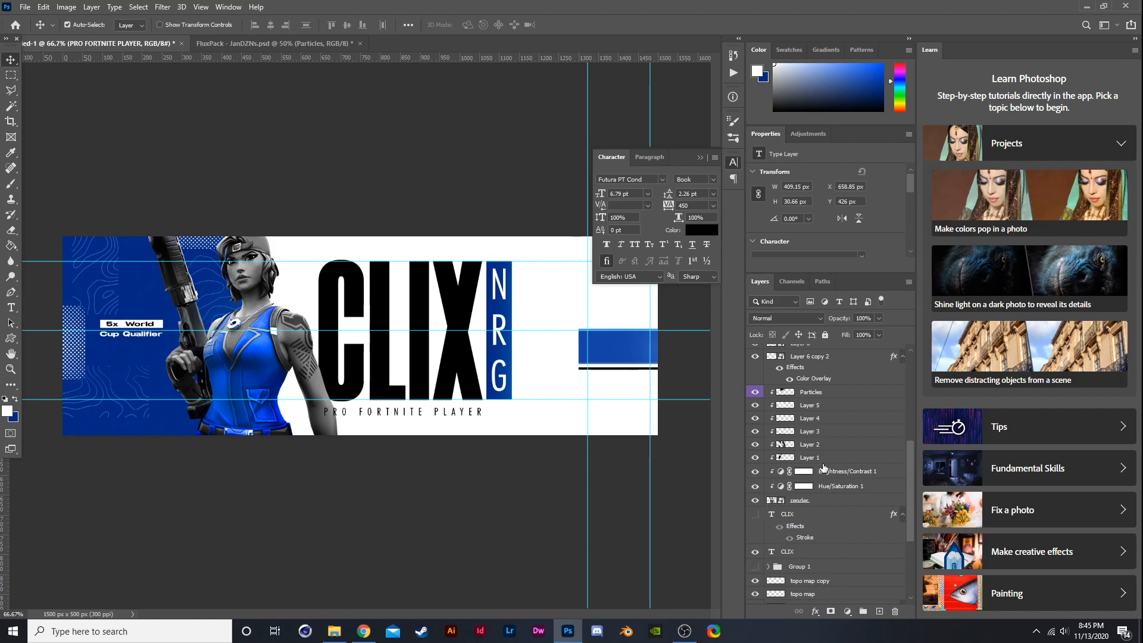
scroll(824, 472, "up", 8)
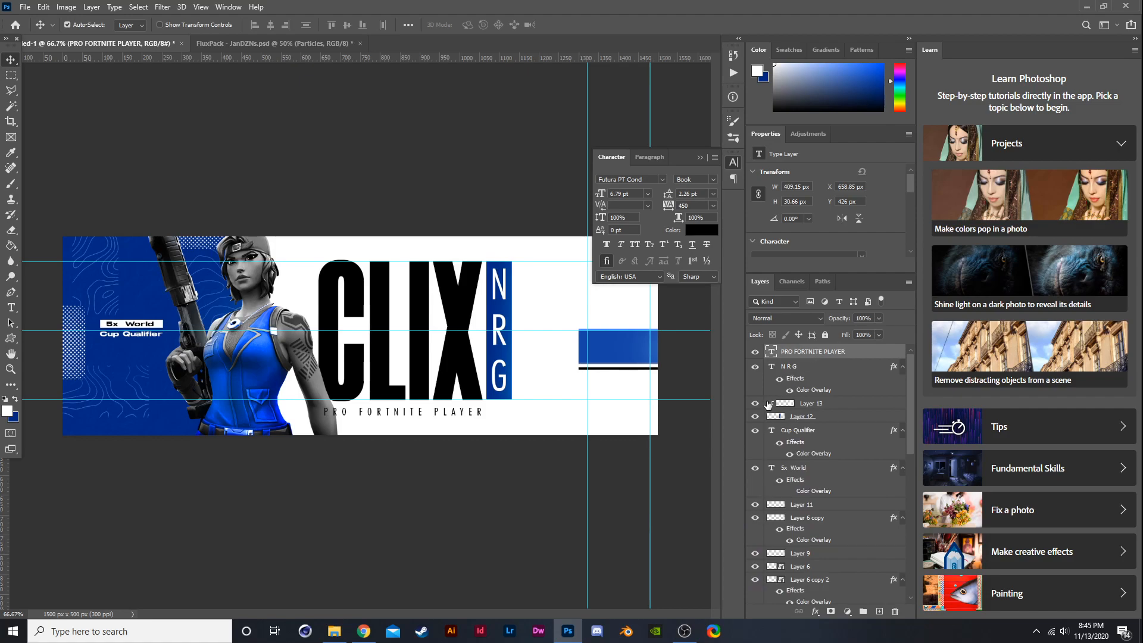
- Move the PRO FORTNITE PLAYER caption up above the CLIX title
key("ctrl+t")
left_click_drag(448, 413, 448, 253)
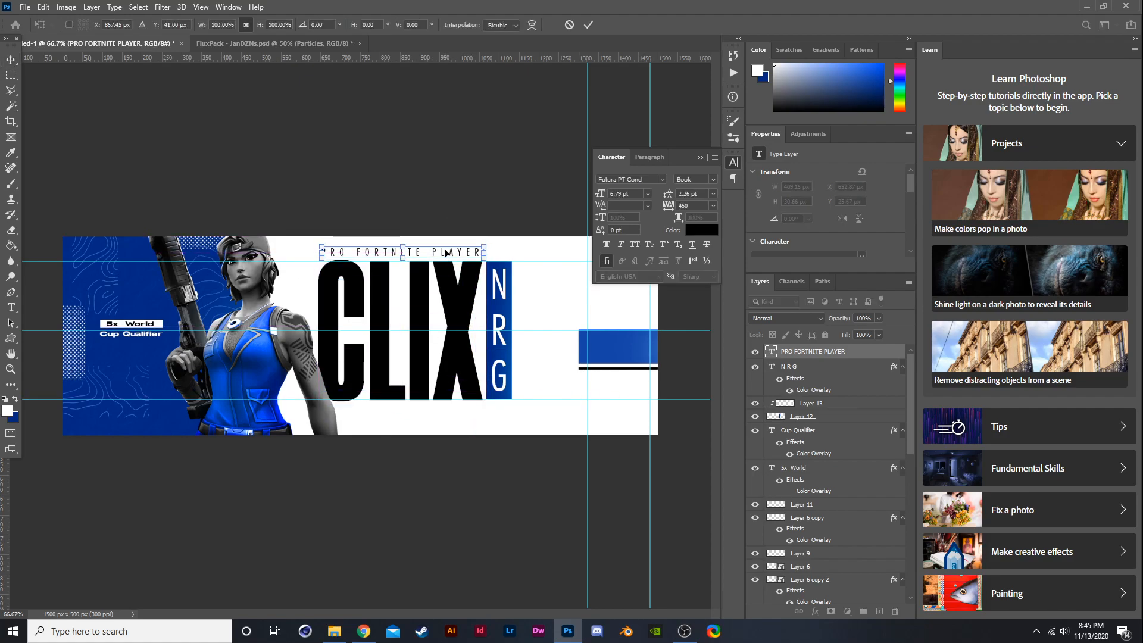
key("Return")
left_click_drag(4, 549, 314, 496)
key("ctrl+z")
left_click(756, 354)
left_click_drag(3, 531, 319, 504)
key("ctrl+z")
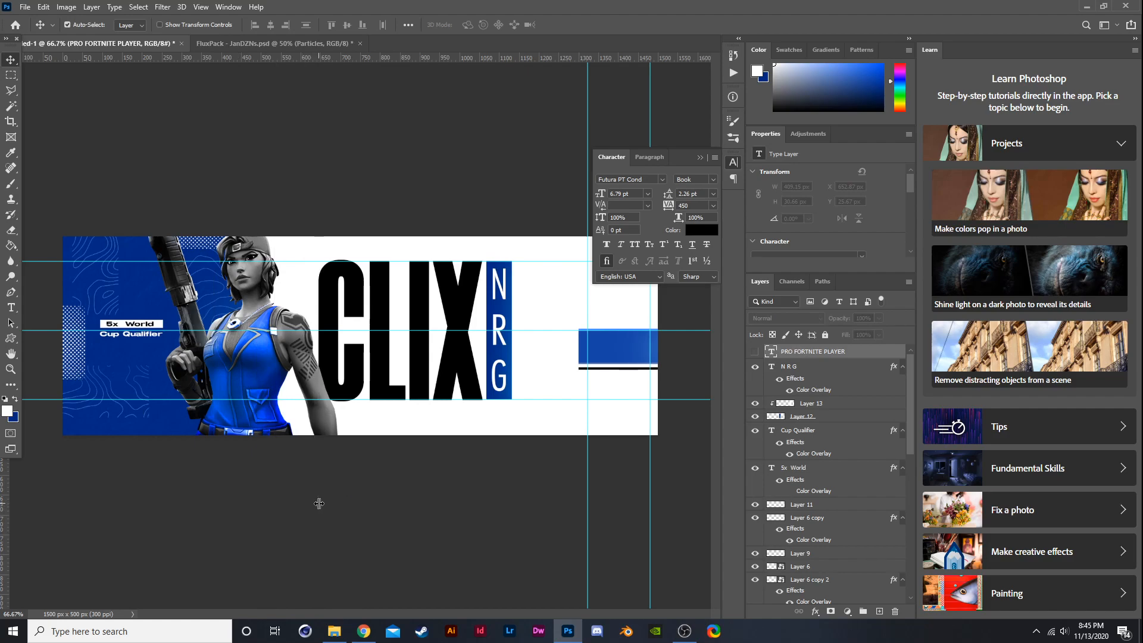
left_click(755, 351)
- Add a vertical guide aligned with the right edge of the CLIX title
scroll(437, 219, "up", 3)
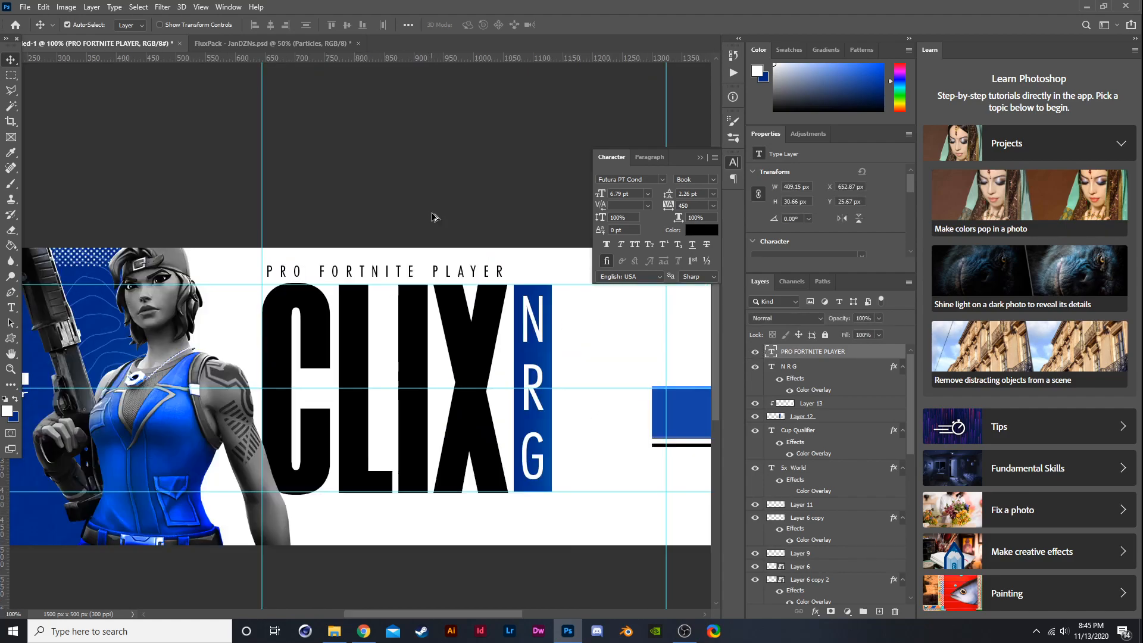
scroll(563, 376, "down", 3)
left_click_drag(9, 546, 484, 534)
scroll(523, 248, "up", 1)
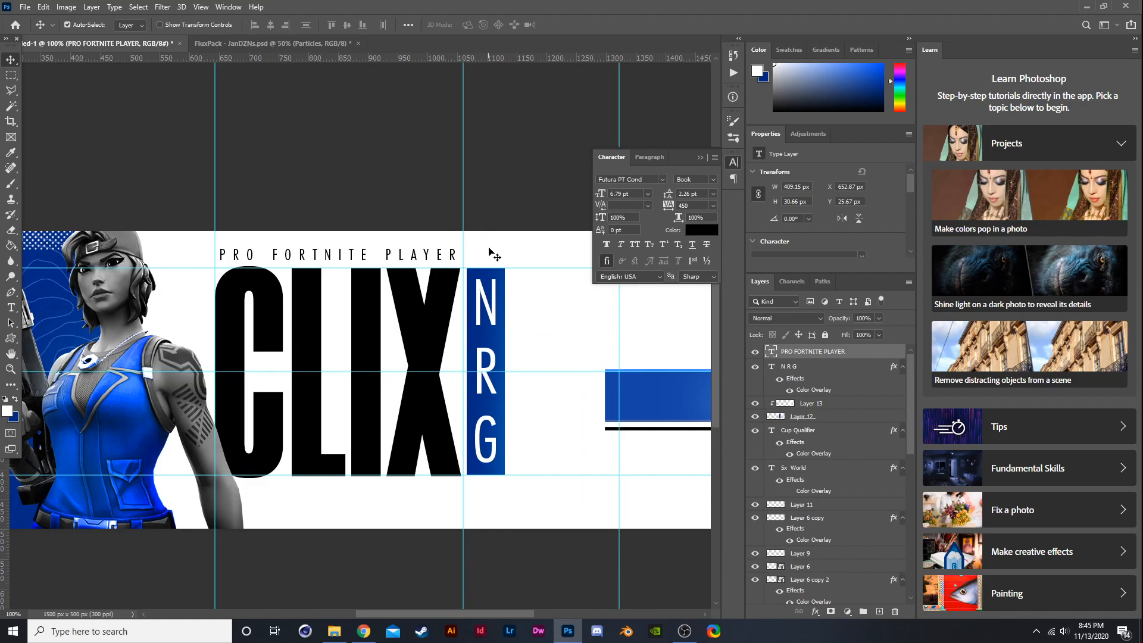
- Stretch the PRO FORTNITE PLAYER caption horizontally to the guides on both sides of the CLIX title
key("ctrl+t")
left_click_drag(462, 244, 469, 245)
left_click_drag(214, 242, 209, 242)
key("Return")
key("ctrl+minus")
key("ctrl+minus")
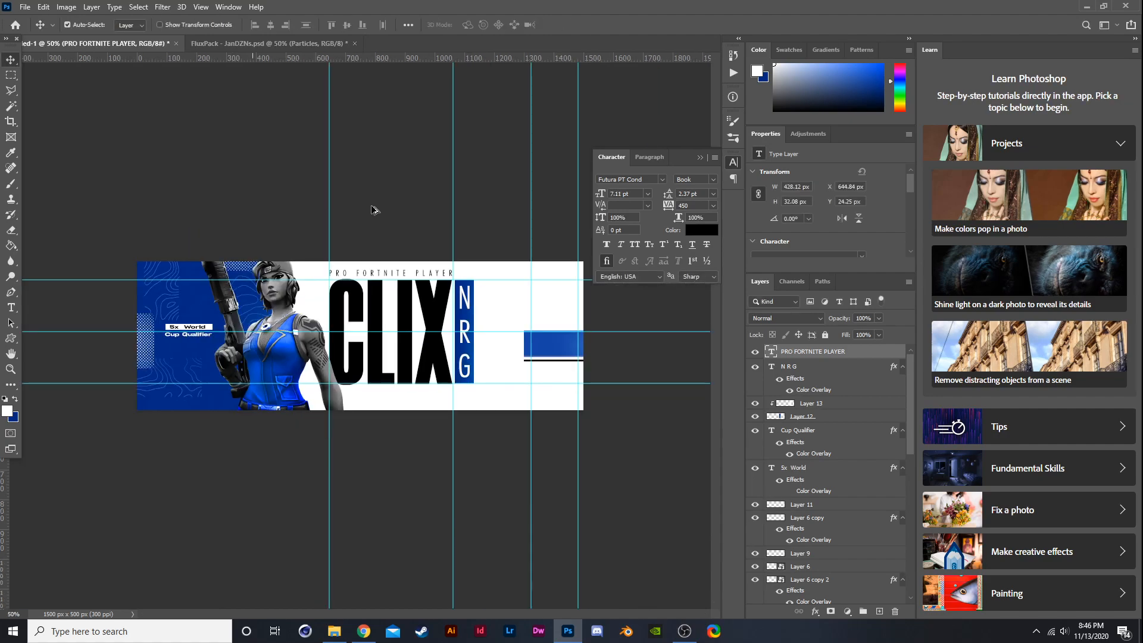
scroll(372, 207, "up", 3)
scroll(376, 213, "down", 2)
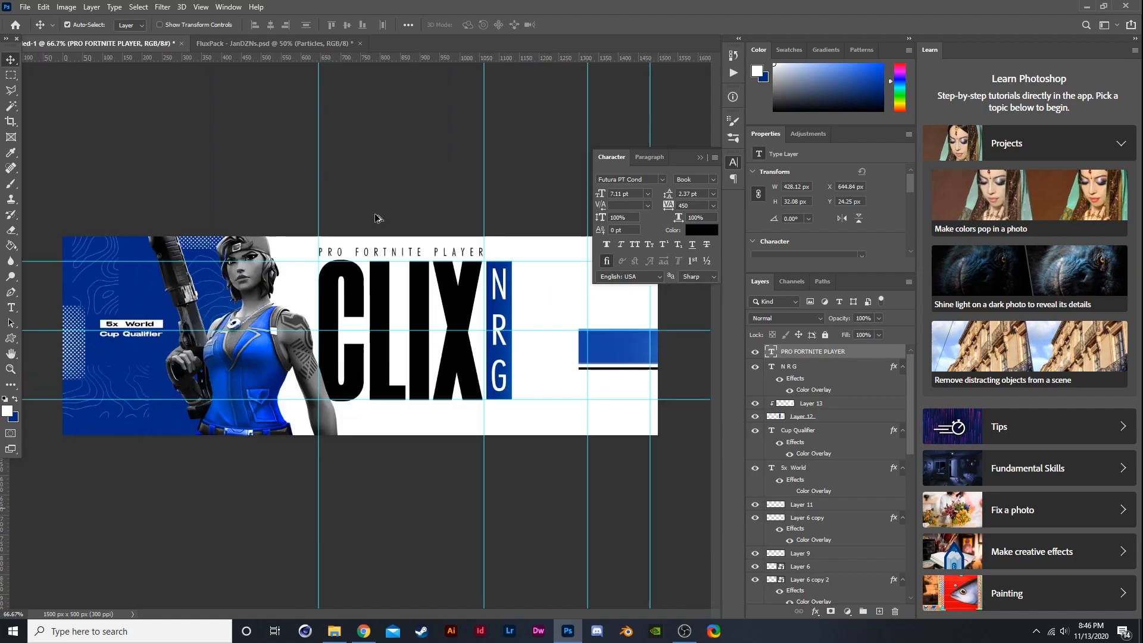
key("ctrl+z")
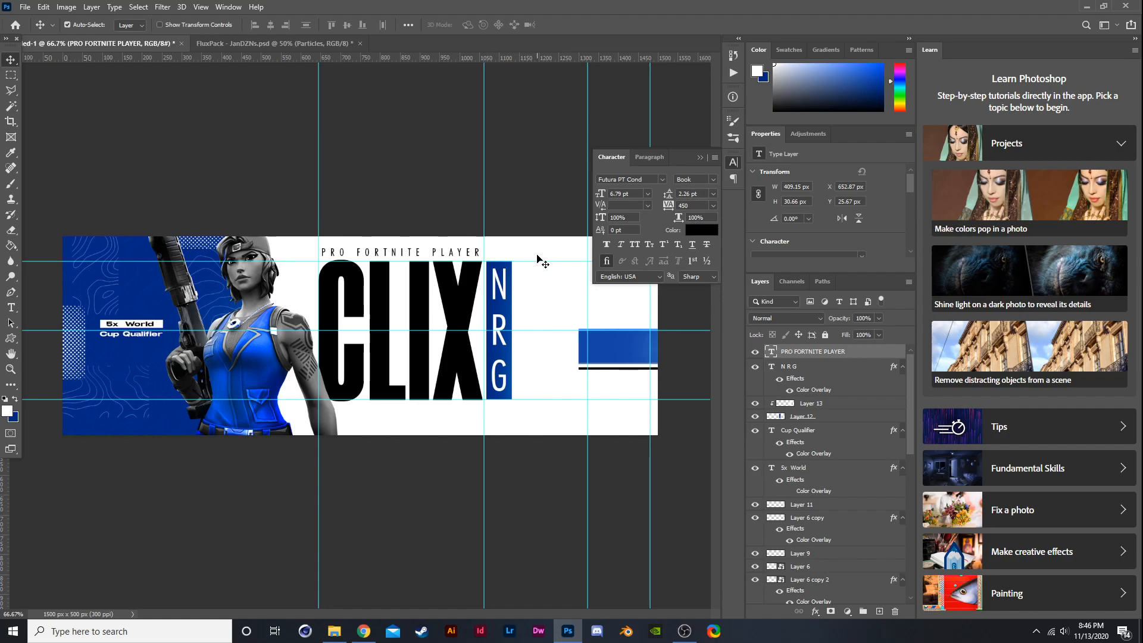
- Set the blue layer clipped to the Wendy's logo to the Color blend mode
scroll(468, 246, "up", 1)
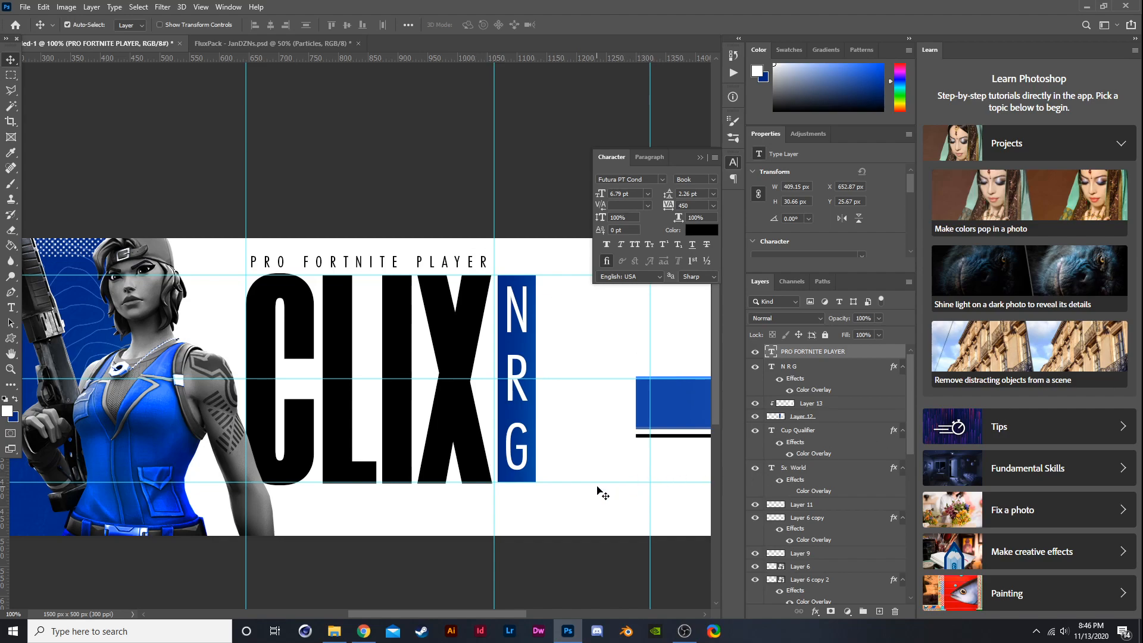
scroll(597, 489, "down", 2)
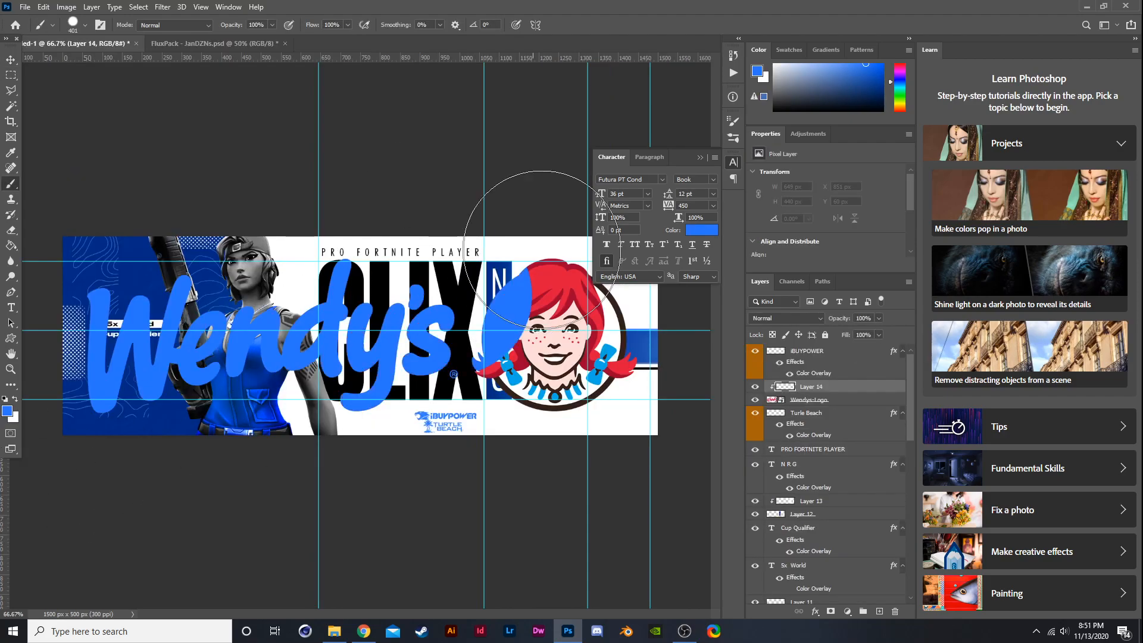
left_click(556, 330)
left_click(785, 318)
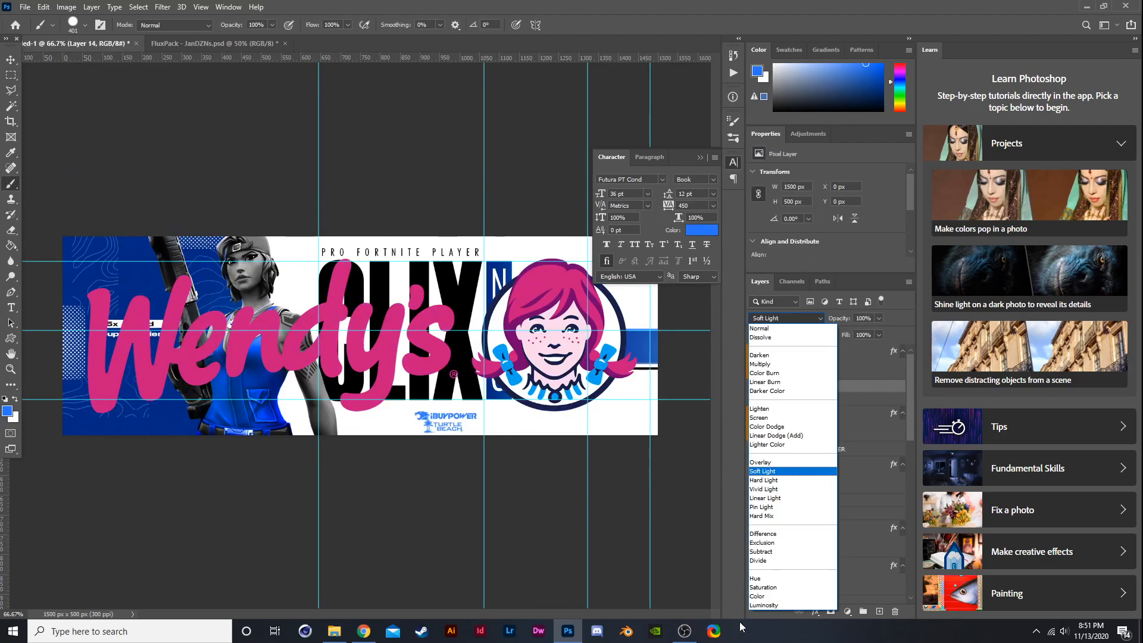
left_click(763, 597)
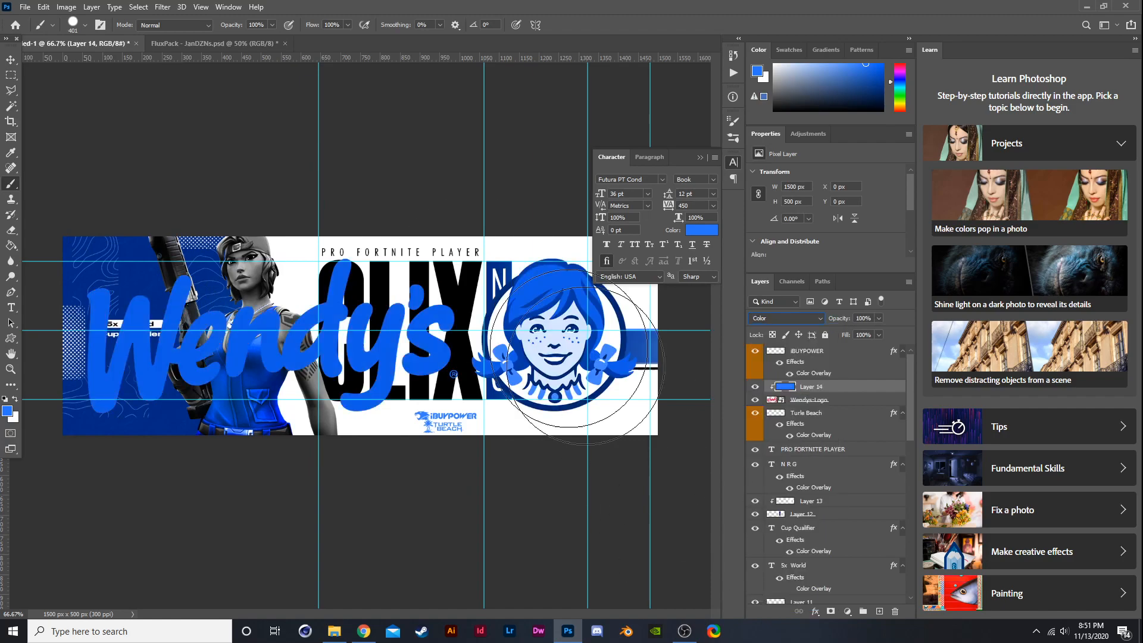
- Scale the Wendy's logo down and place it beside the iBUYPOWER logo at the banner's bottom
left_click(10, 61)
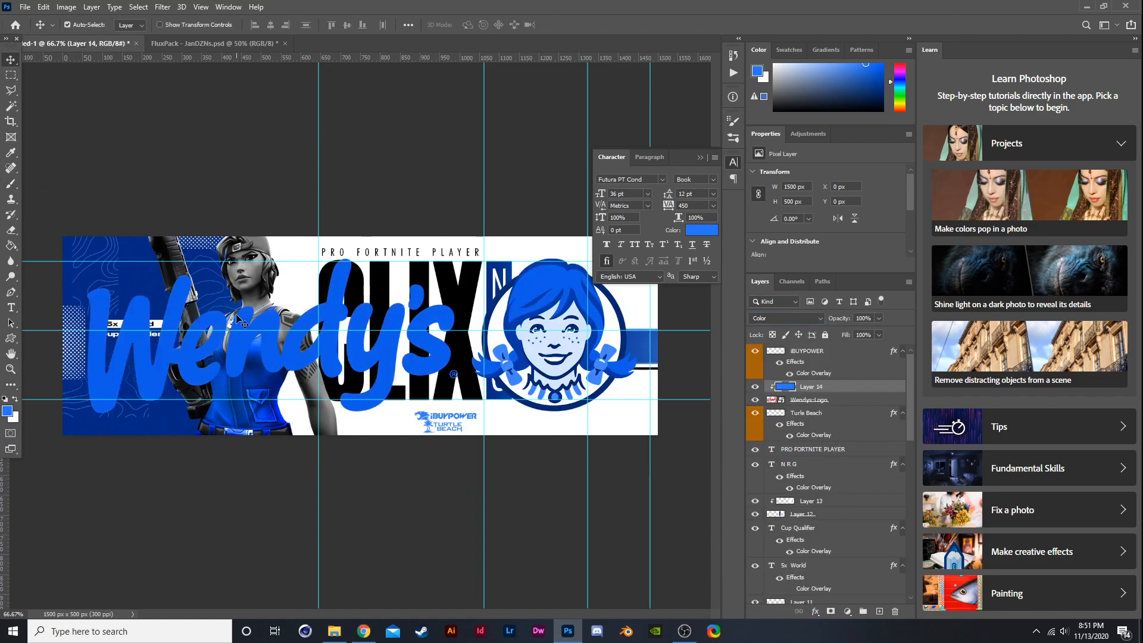
key("ctrl+t")
left_click_drag(360, 237, 360, 398)
key("ctrl+z")
left_click(795, 404, "shift")
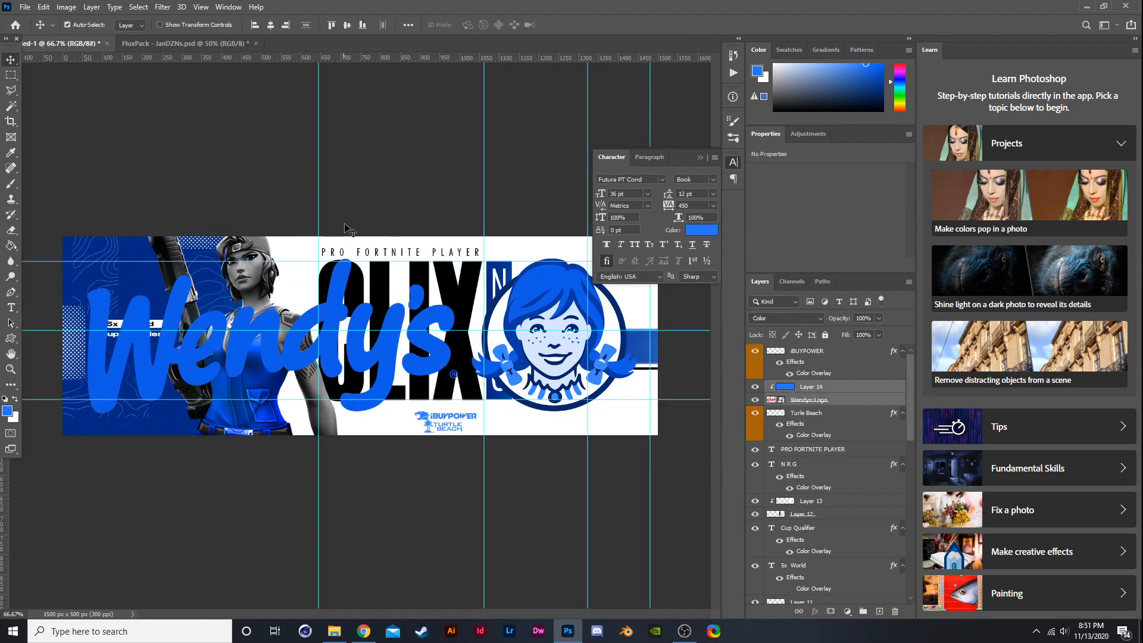
key("ctrl+t")
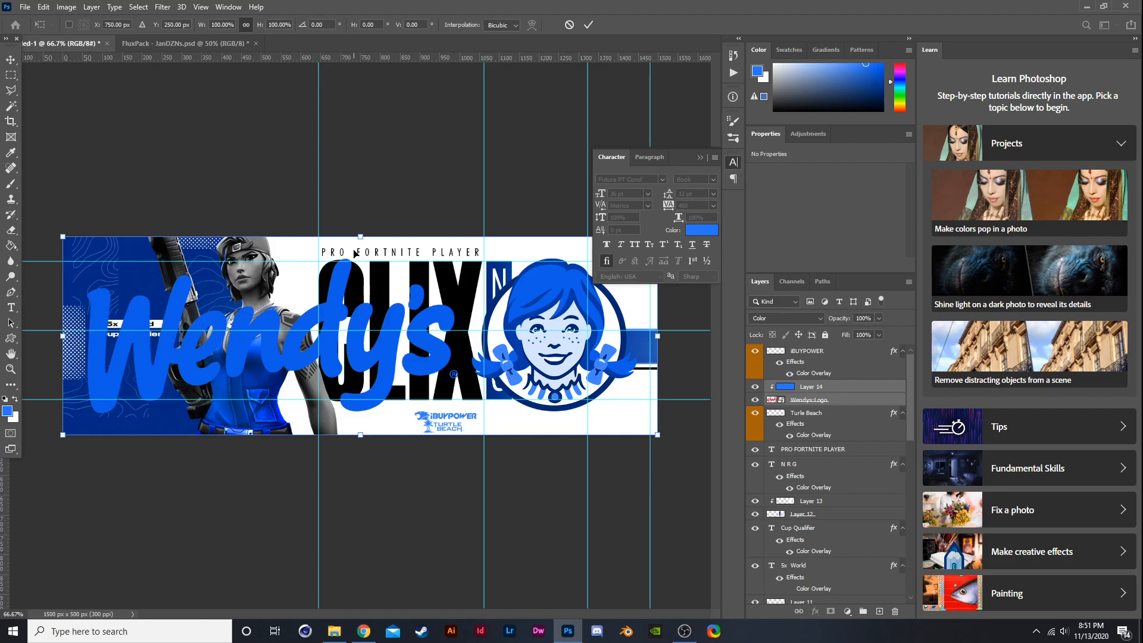
left_click_drag(362, 235, 392, 414)
key("Return")
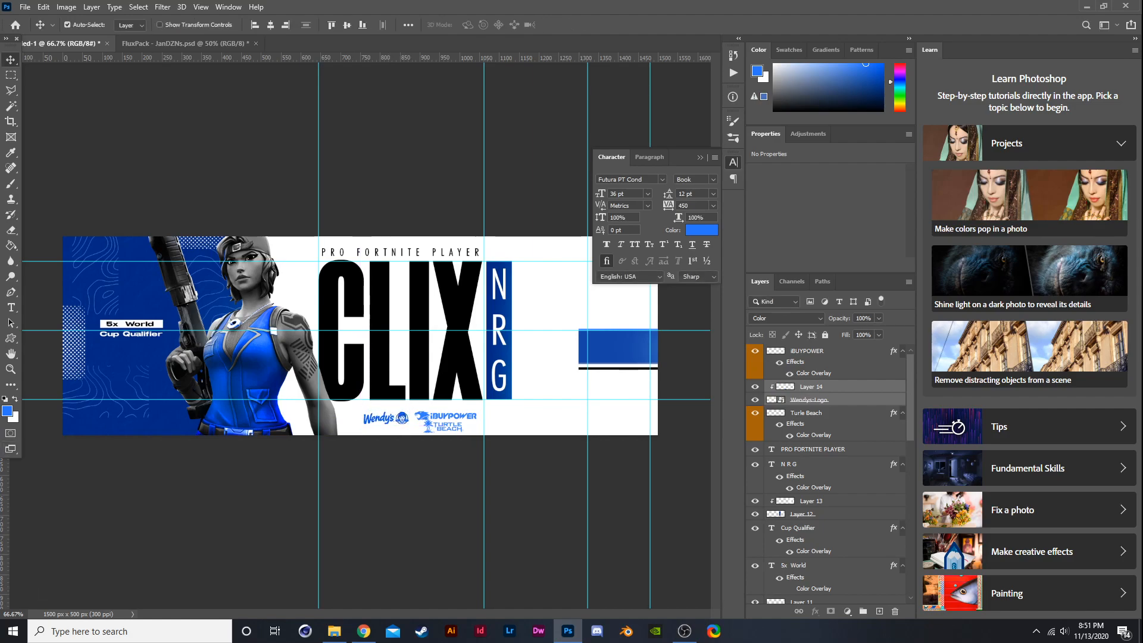
- Place the Leukemia & Lymphoma Society logo into the banner and rasterize its layer
left_click_drag(222, 395, 324, 376)
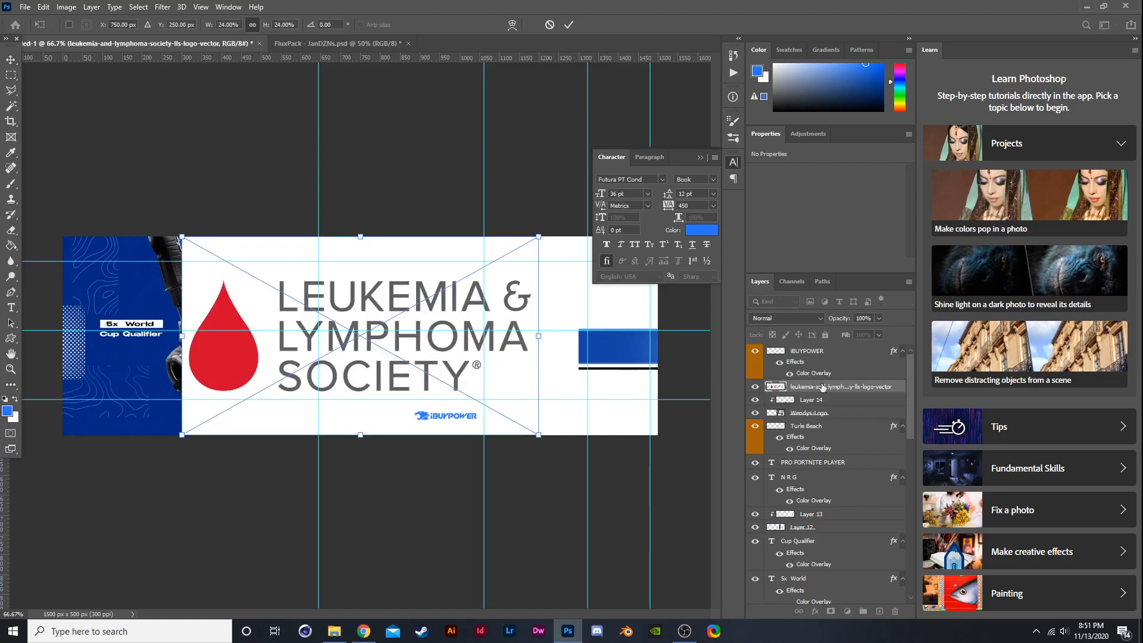
key("Return")
right_click(824, 388)
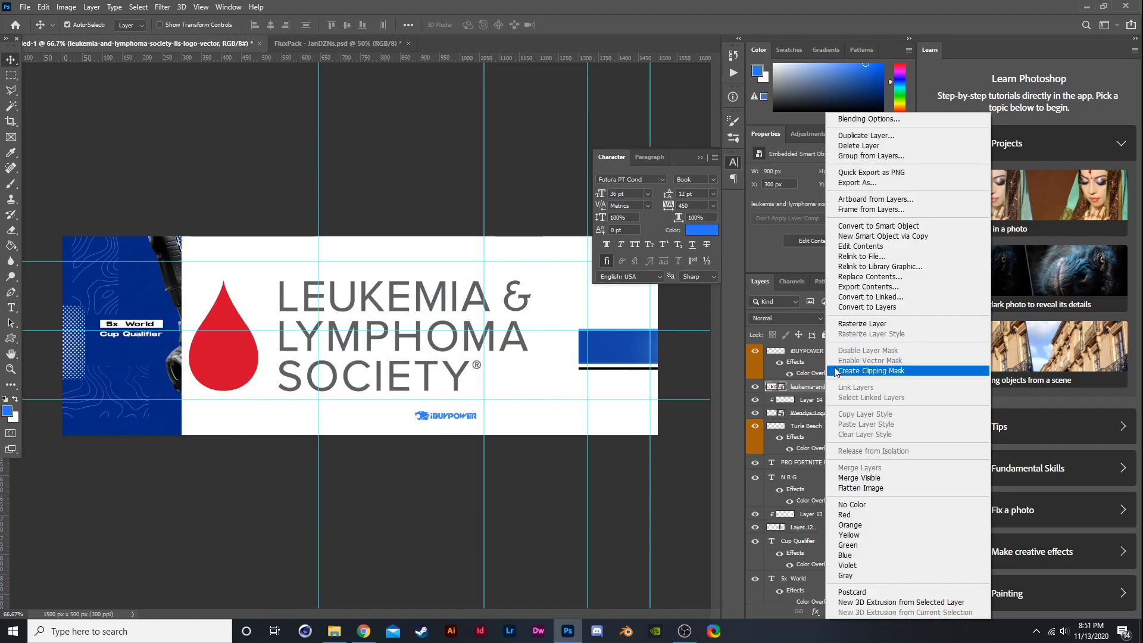
left_click(833, 324)
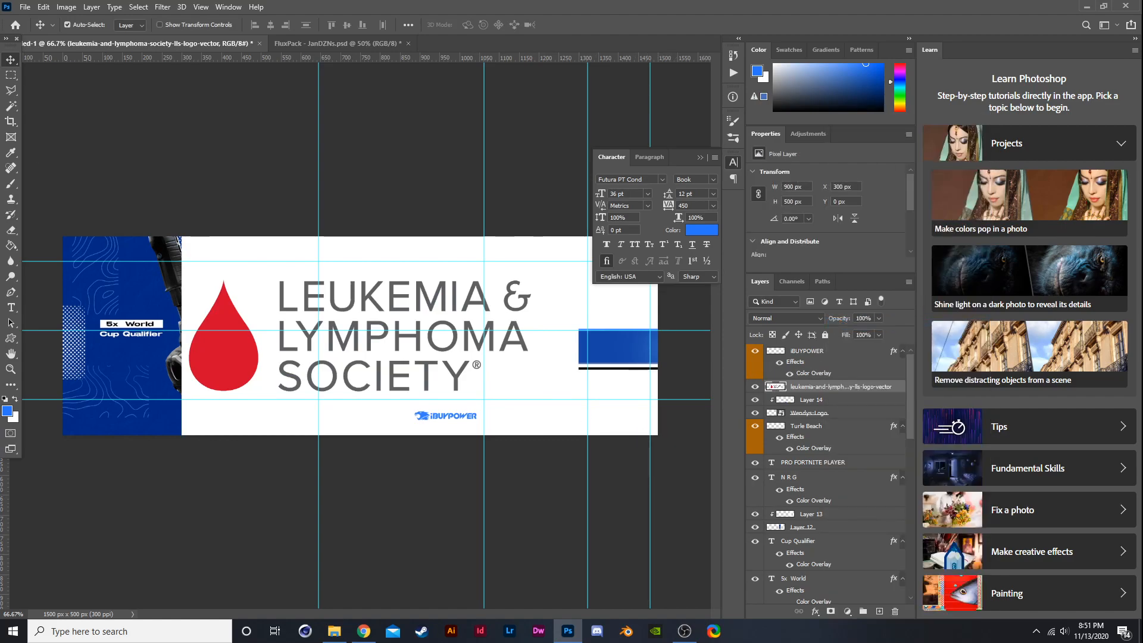
- Delete the white background of the Leukemia logo with the Magic Wand tool
left_click(10, 106)
left_click(472, 337)
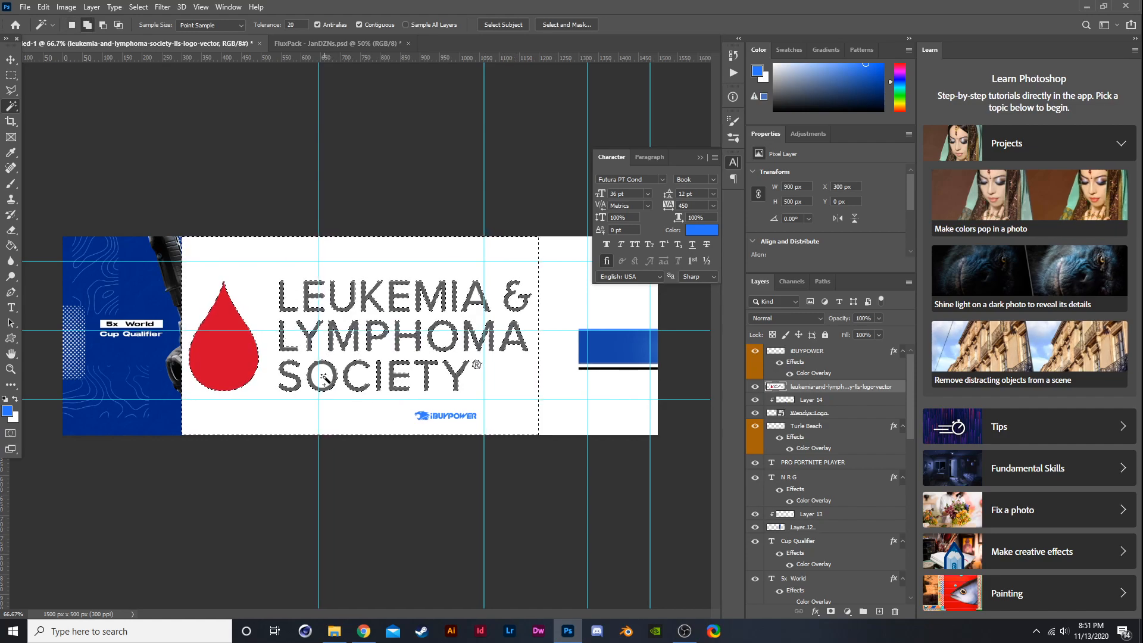
key("Delete")
key("ctrl+d")
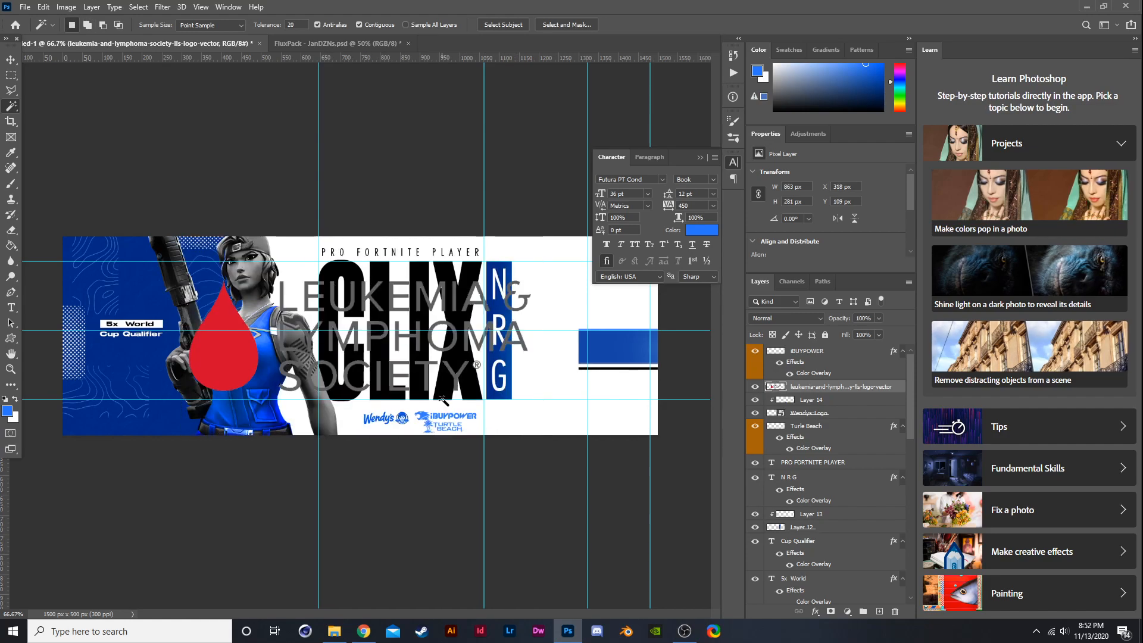
- Add a blue Color Overlay effect to the Leukemia logo layer
right_click(820, 386)
left_click(875, 132)
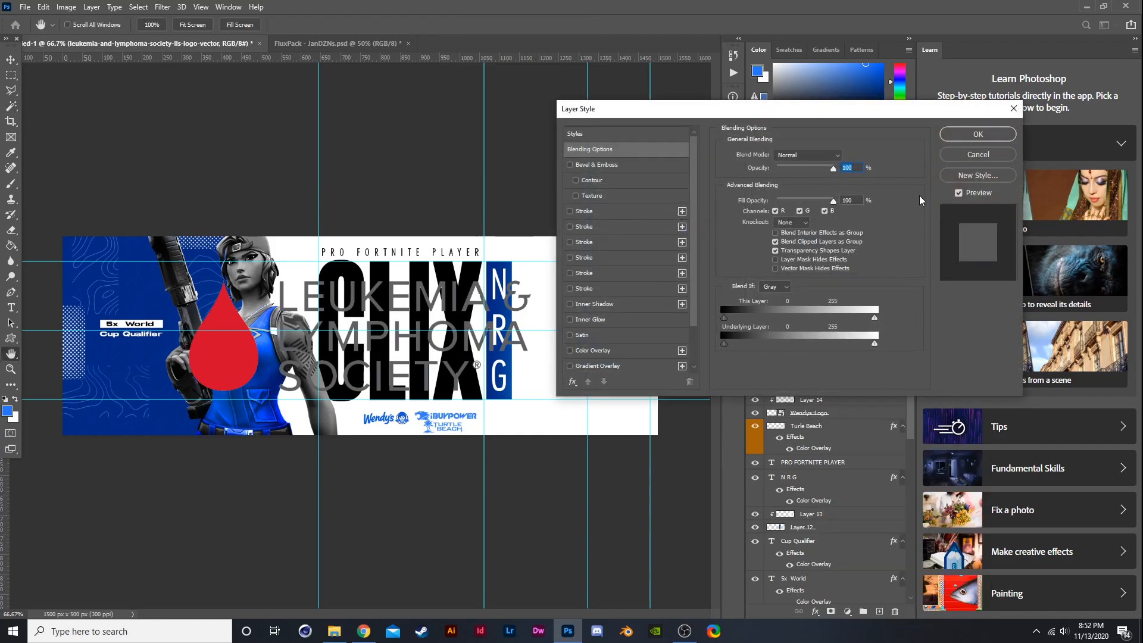
left_click(623, 351)
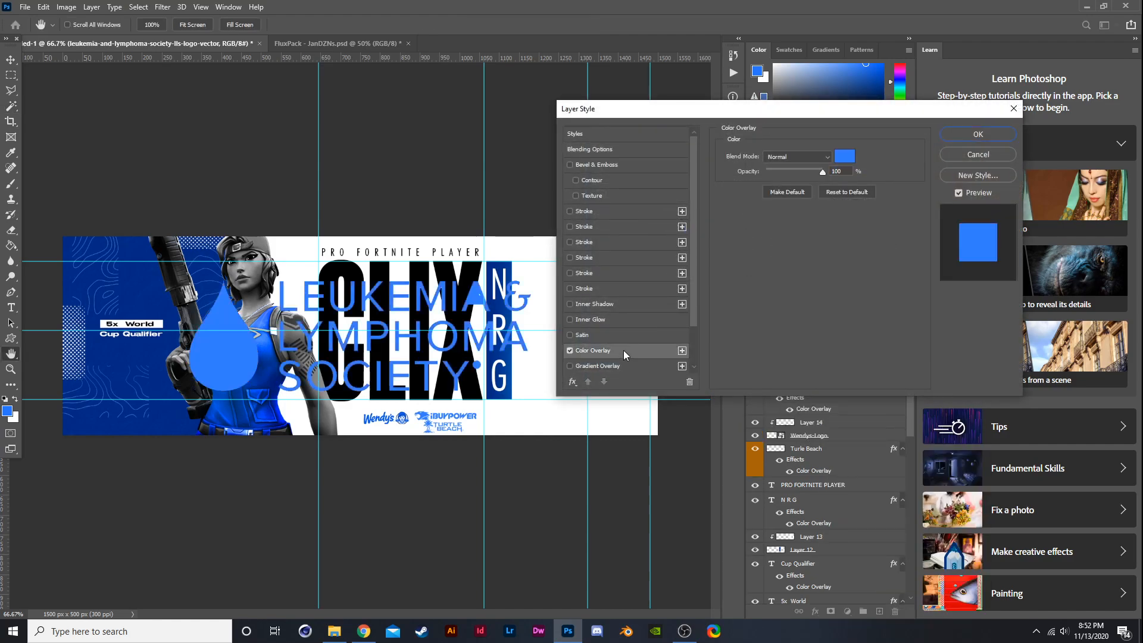
left_click(966, 133)
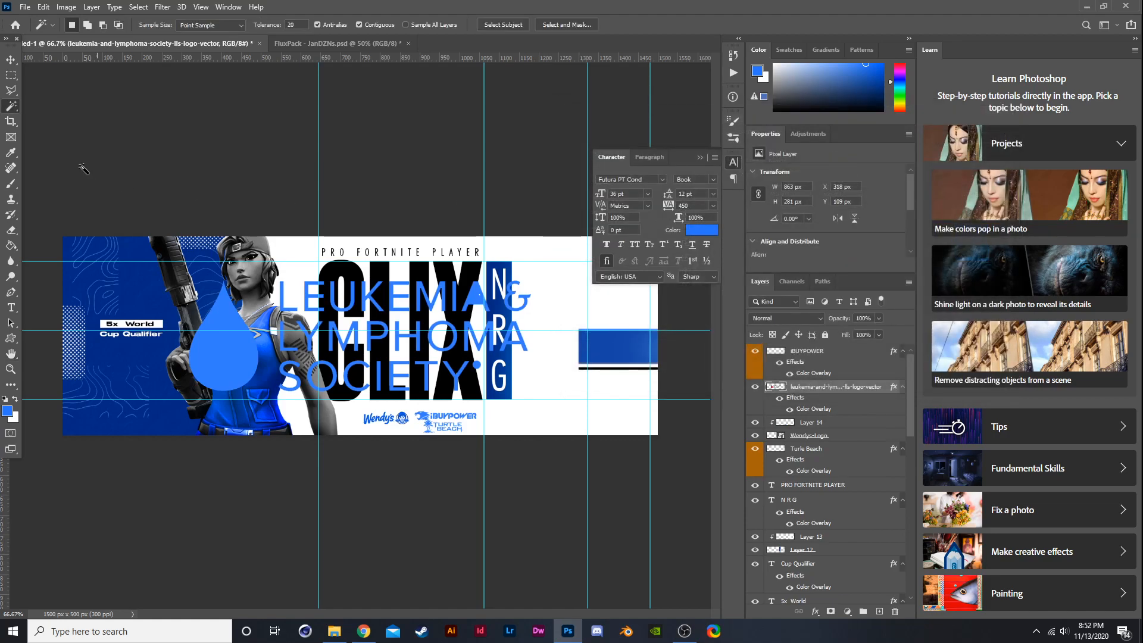
- Scale the Leukemia logo down to about 8.57% and place it above the Wendy's logo
left_click(13, 61)
key("ctrl+t")
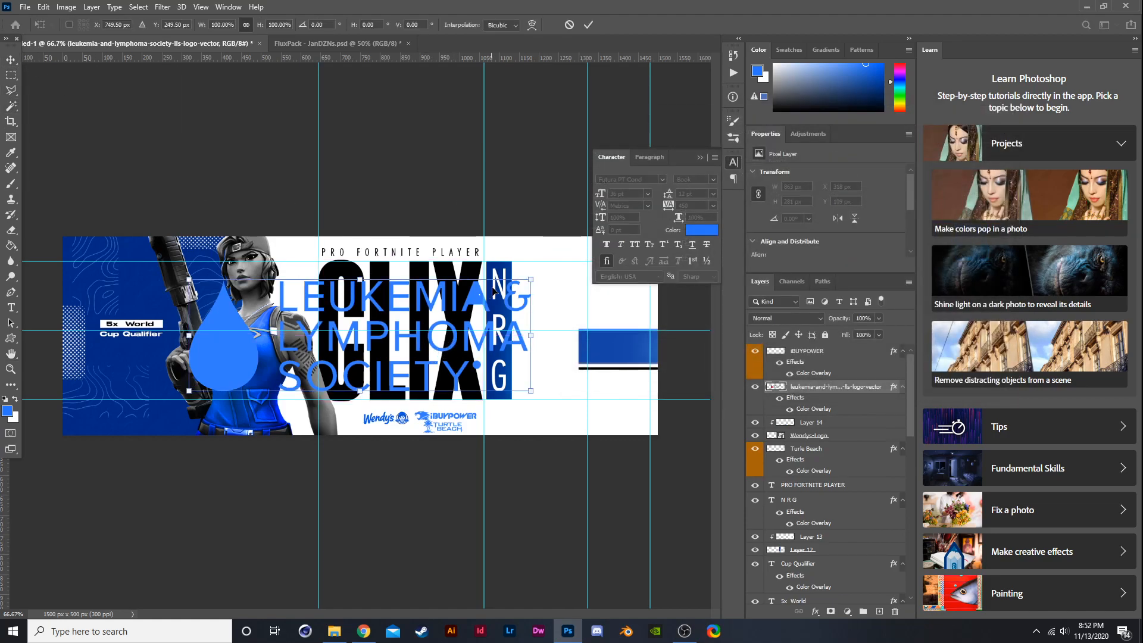
left_click_drag(530, 279, 395, 417)
key("ctrl+plus")
key("ctrl+plus")
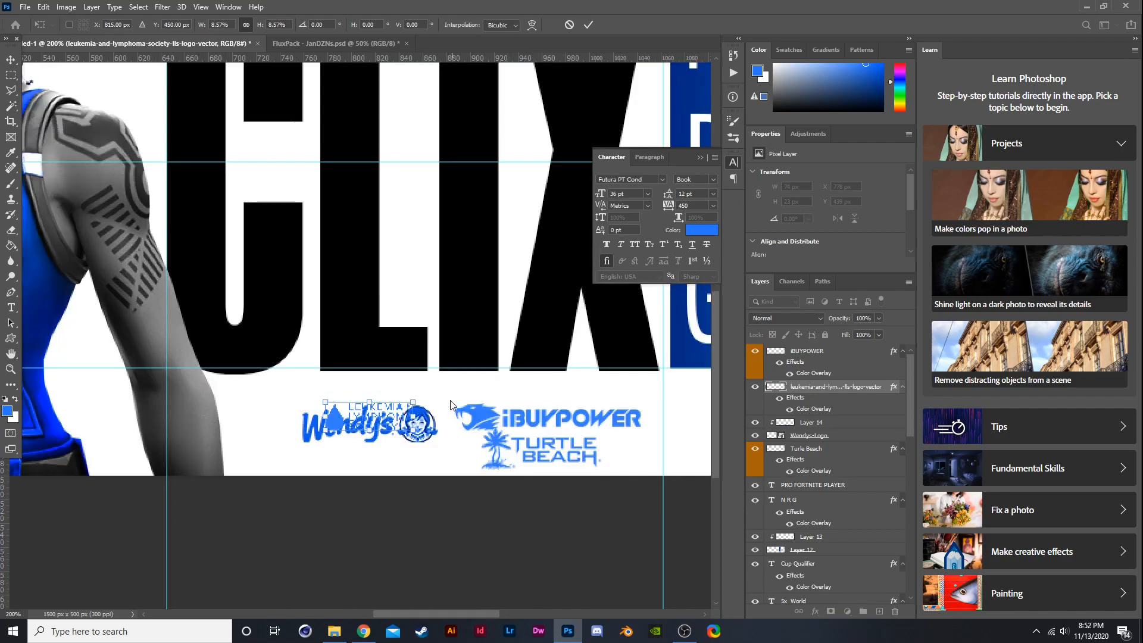
left_click_drag(389, 58, 471, 396)
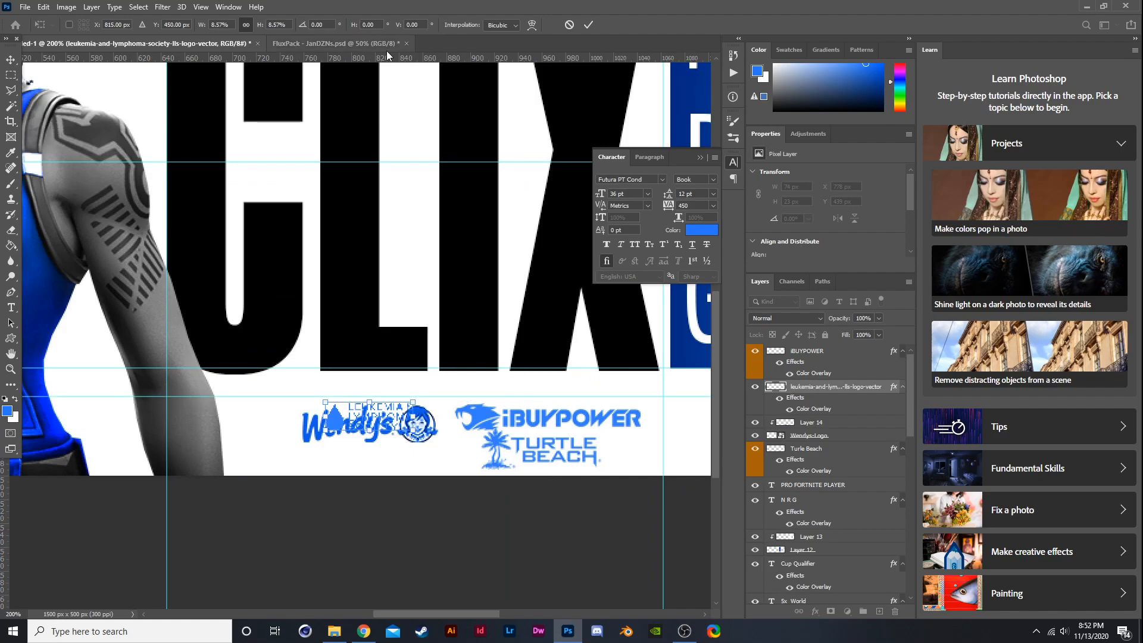
left_click_drag(388, 59, 486, 430)
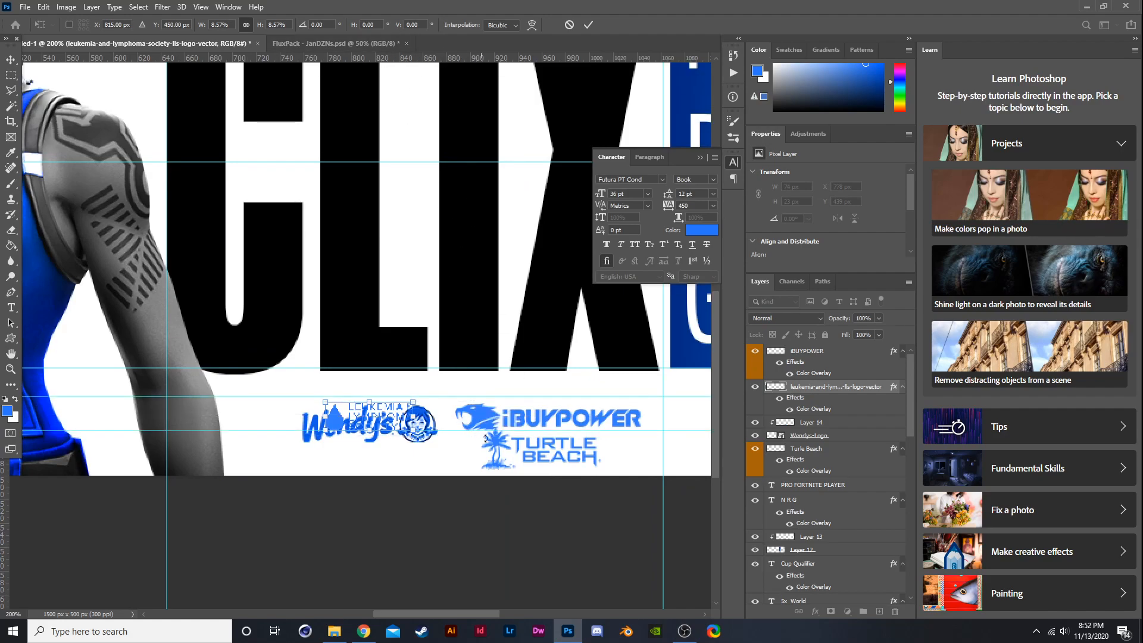
- Move the iBUYPOWER logo to the left end of the sponsor row
left_click(822, 361)
key("ctrl+t")
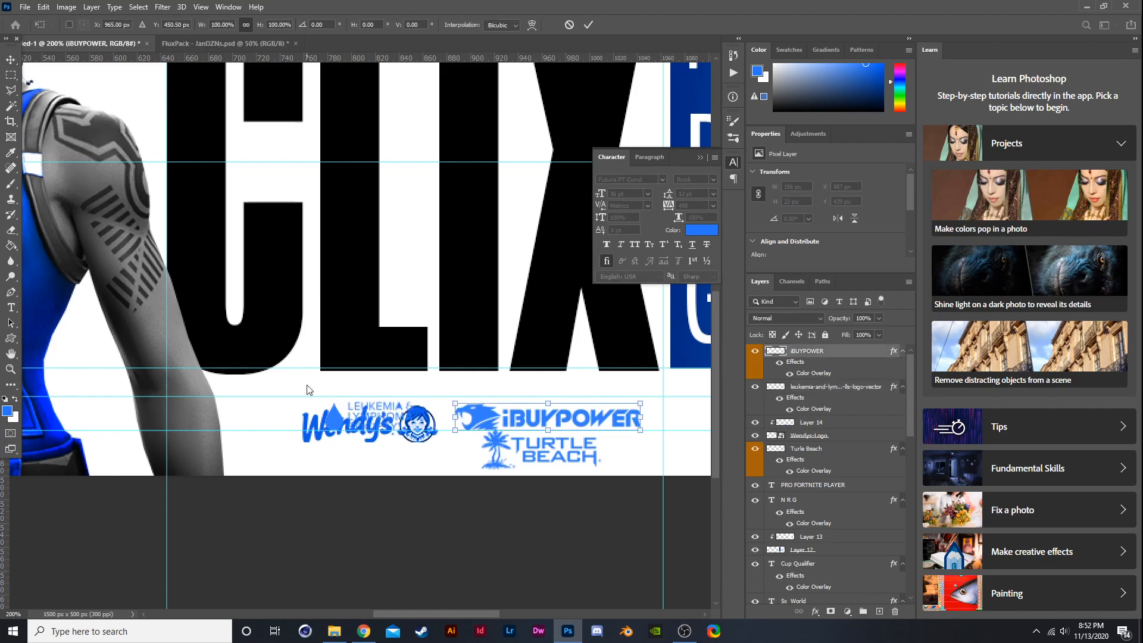
left_click_drag(519, 410, 306, 410)
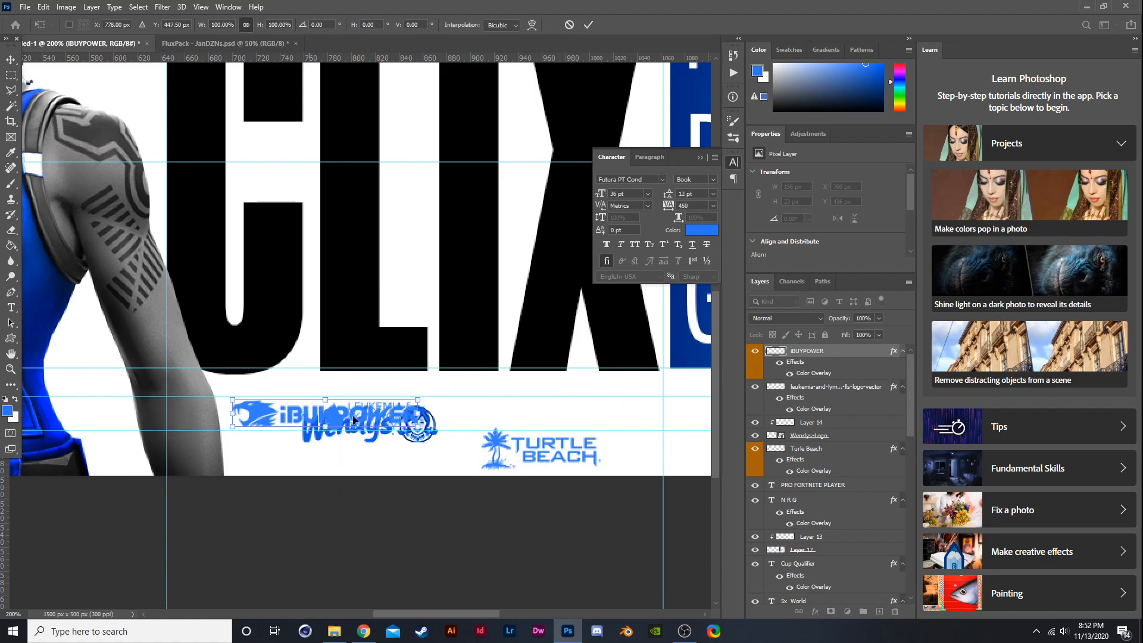
scroll(384, 419, "down", 1)
scroll(441, 359, "up", 1)
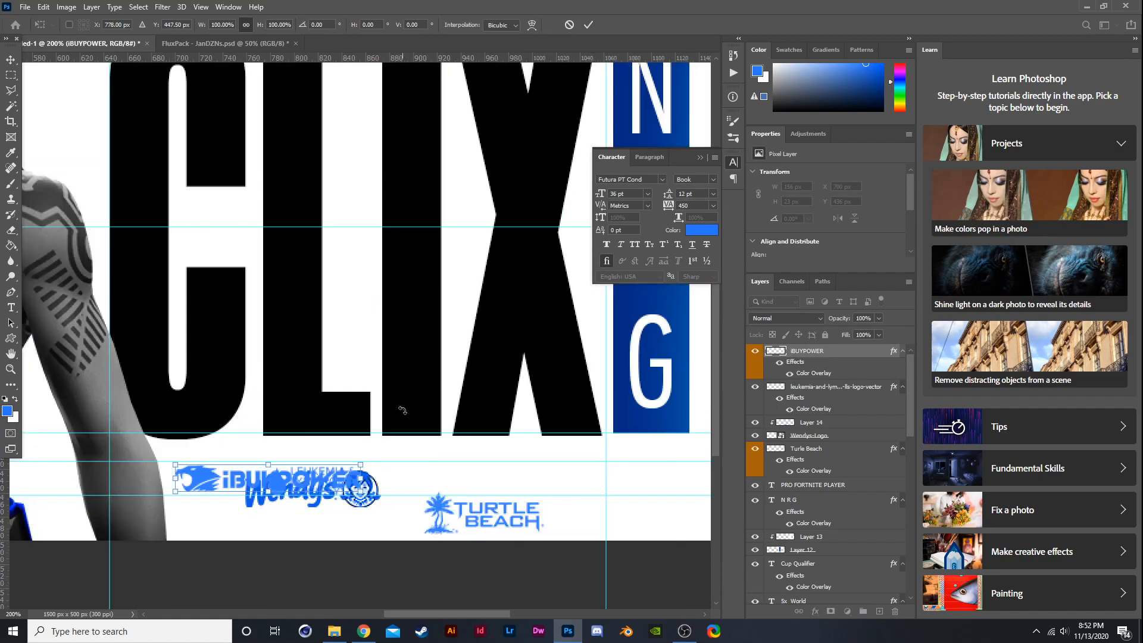
key("Return")
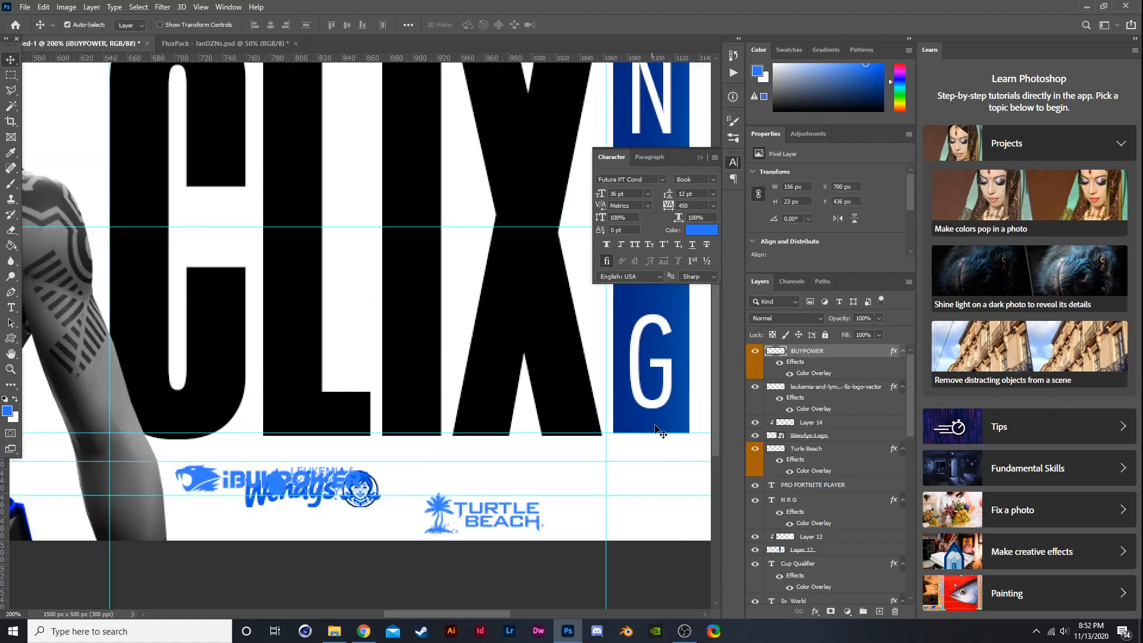
- Move the Leukemia & Lymphoma Society logo to the right, past the Wendy's logo
left_click(805, 390)
key("ctrl+t")
left_click_drag(335, 496, 415, 494)
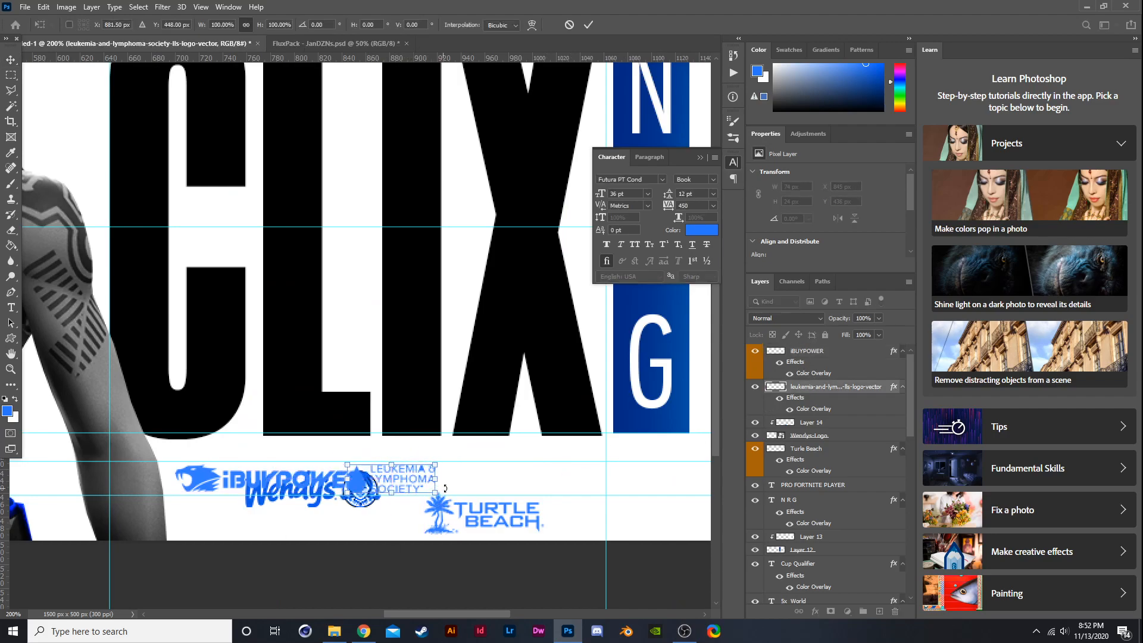
key("Return")
- Move the Wendy's logo right, next to the Leukemia logo
left_click(806, 437)
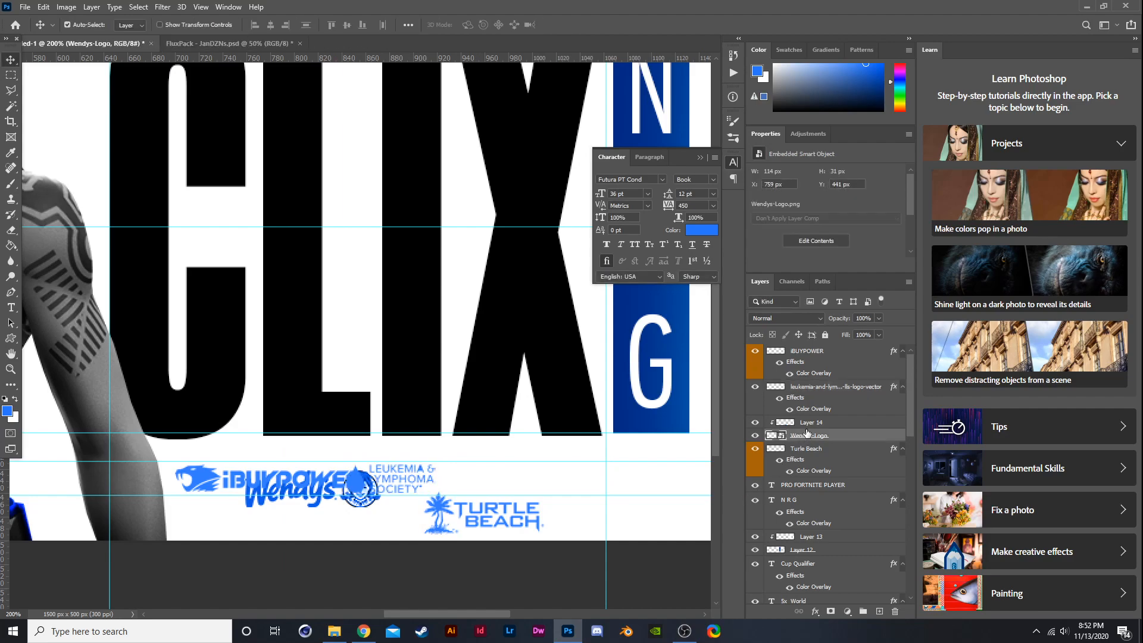
left_click(809, 422, "shift")
key("ctrl+t")
left_click_drag(356, 503, 540, 476)
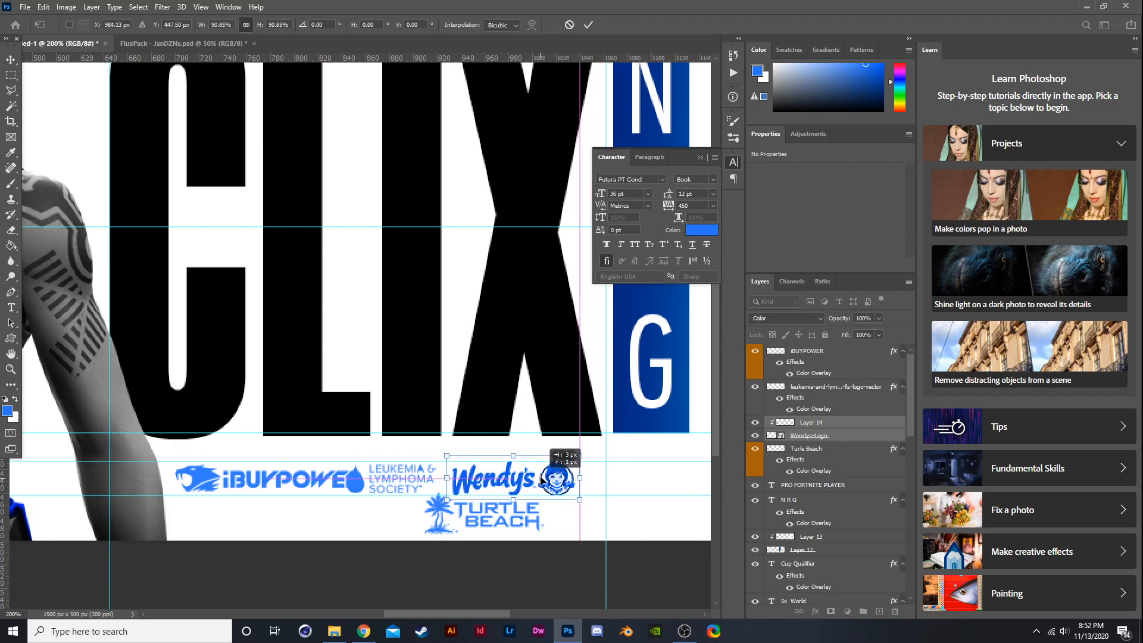
key("Return")
- Move the Turtle Beach logo to the right end of the sponsor row
left_click(811, 448)
key("ctrl+t")
left_click_drag(484, 529, 656, 528)
scroll(635, 494, "down", 1)
scroll(649, 461, "up", 2)
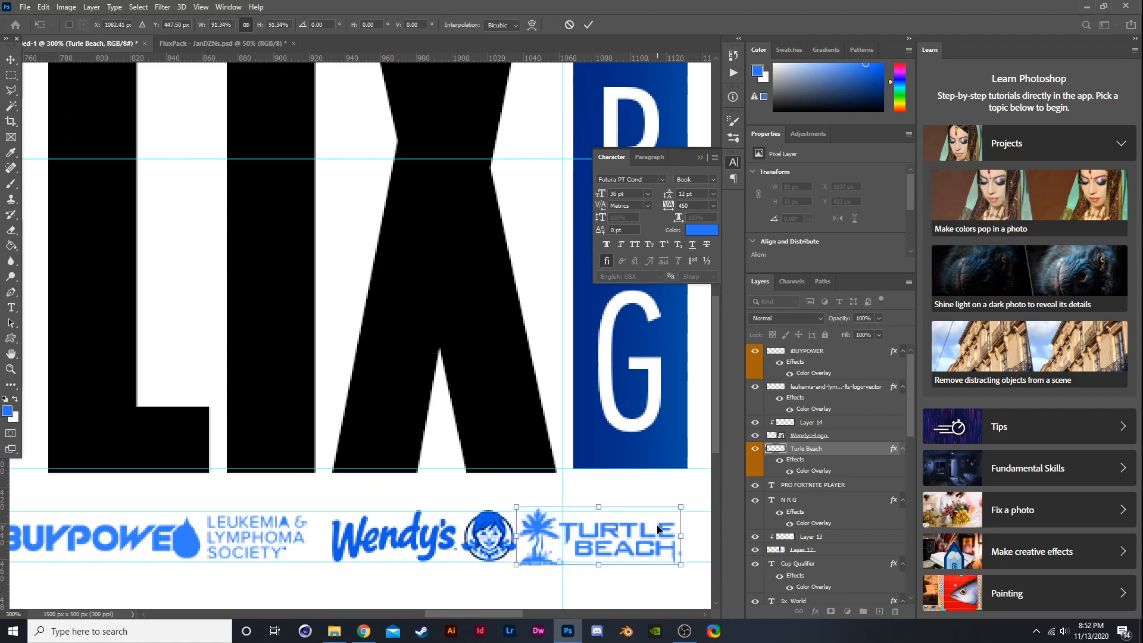
key("Return")
- Add a new layer above Layer 14 and paint a brush stroke across the sponsor logos
scroll(631, 483, "down", 1)
scroll(626, 479, "up", 1)
scroll(625, 479, "down", 2)
scroll(511, 290, "up", 1)
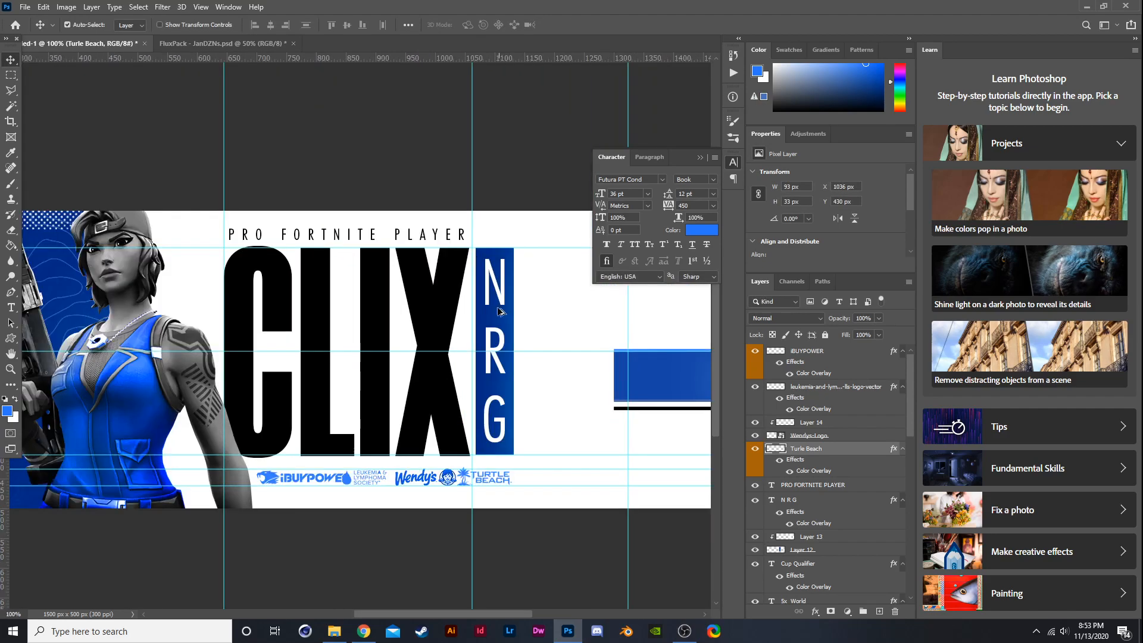
scroll(429, 482, "up", 1)
scroll(342, 452, "down", 1)
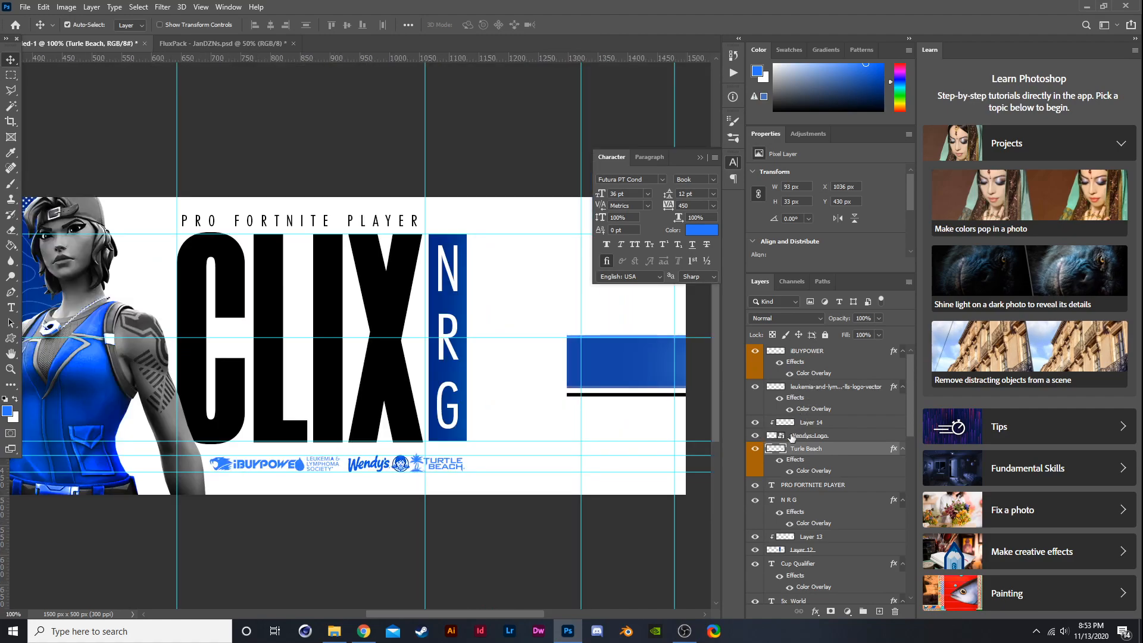
left_click(789, 436)
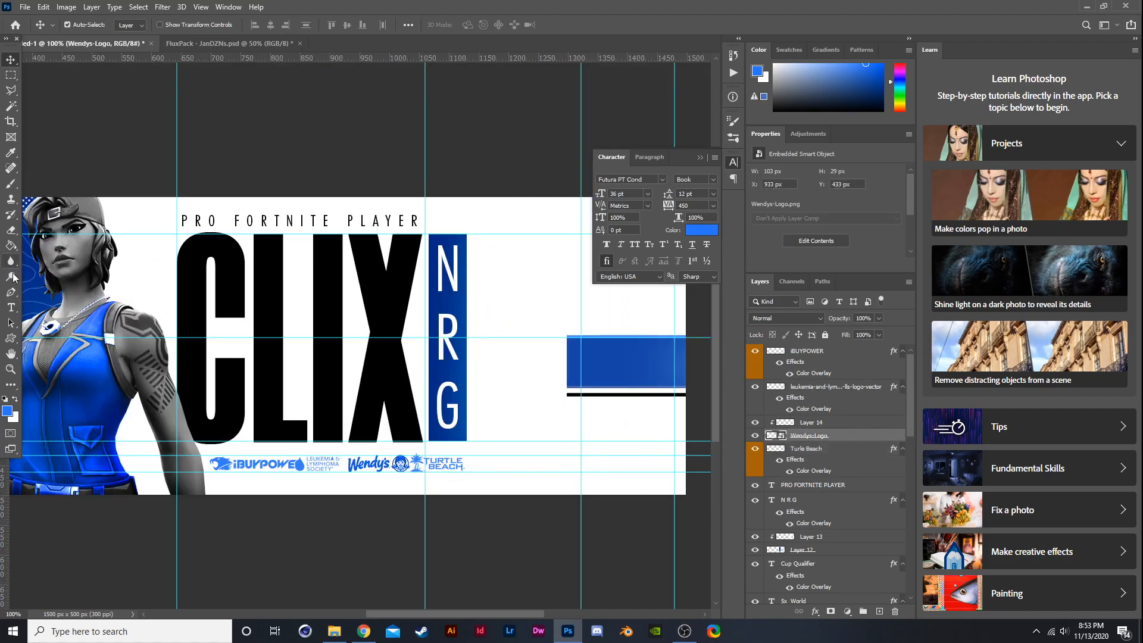
left_click(7, 185)
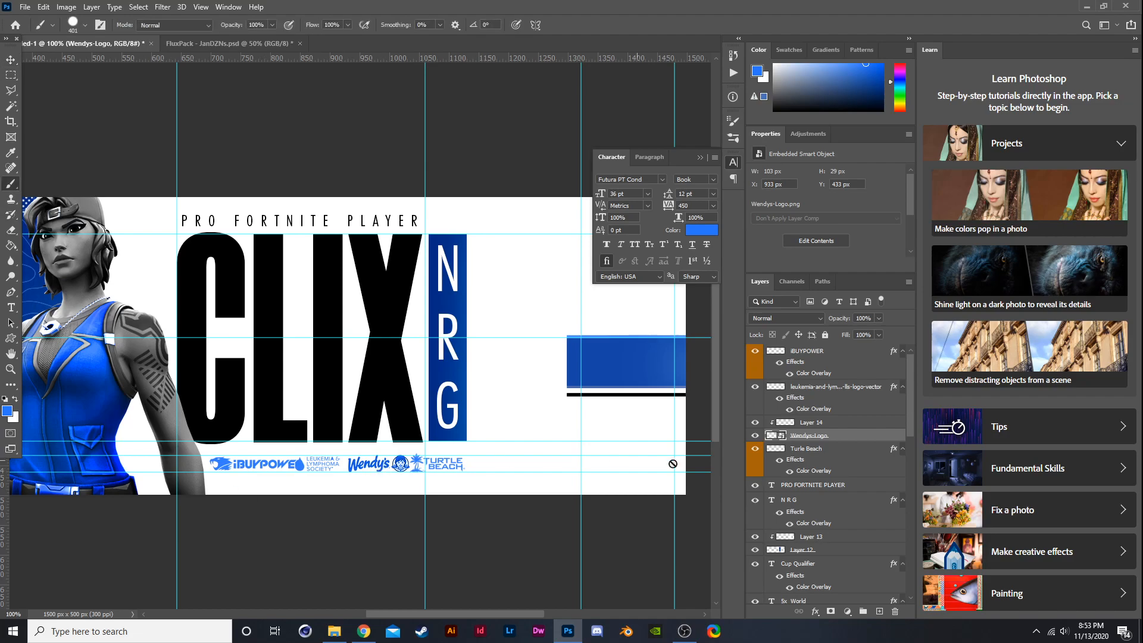
left_click(832, 423)
left_click_drag(474, 439, 400, 450)
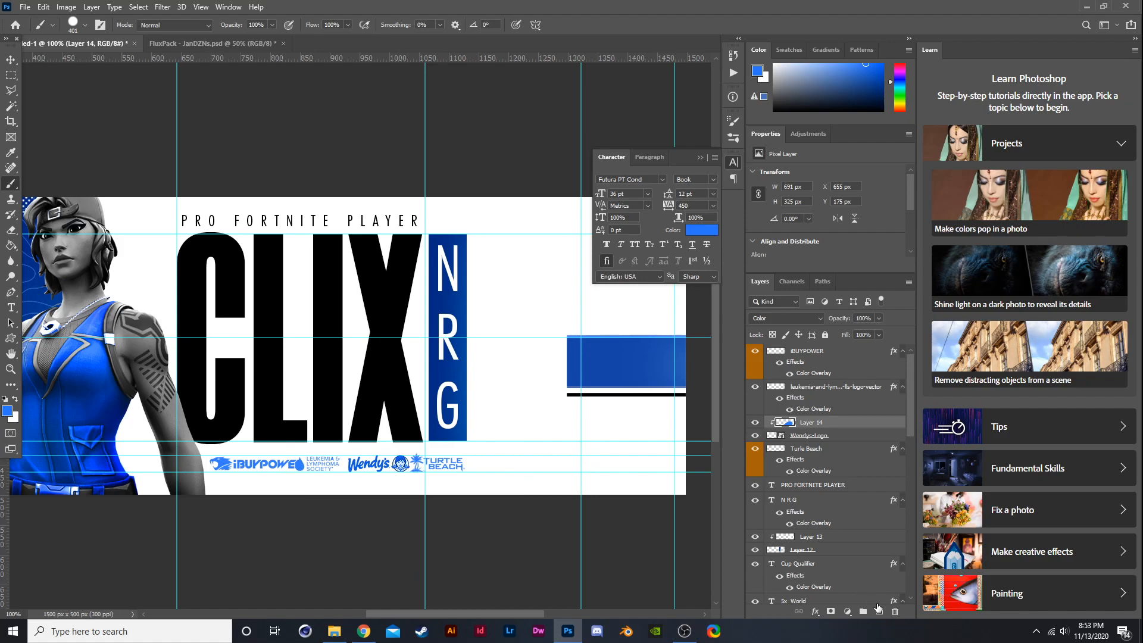
left_click(878, 608)
left_click_drag(458, 469, 405, 471)
- Set the new layer's blend mode to Divide and its opacity to 23%
left_click(766, 318)
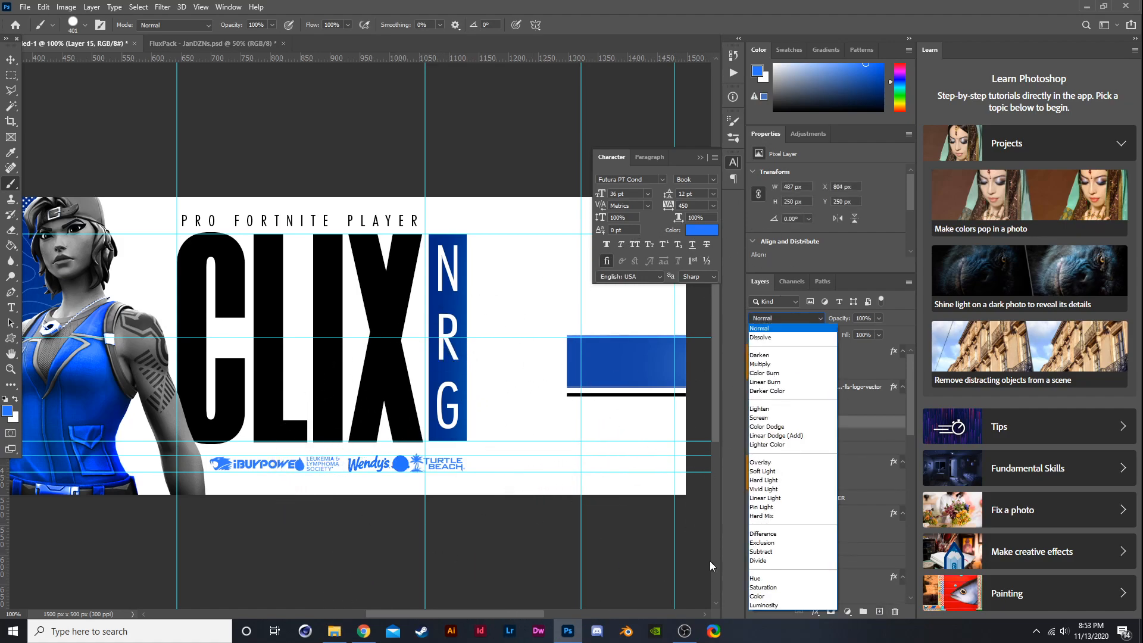
left_click(762, 471)
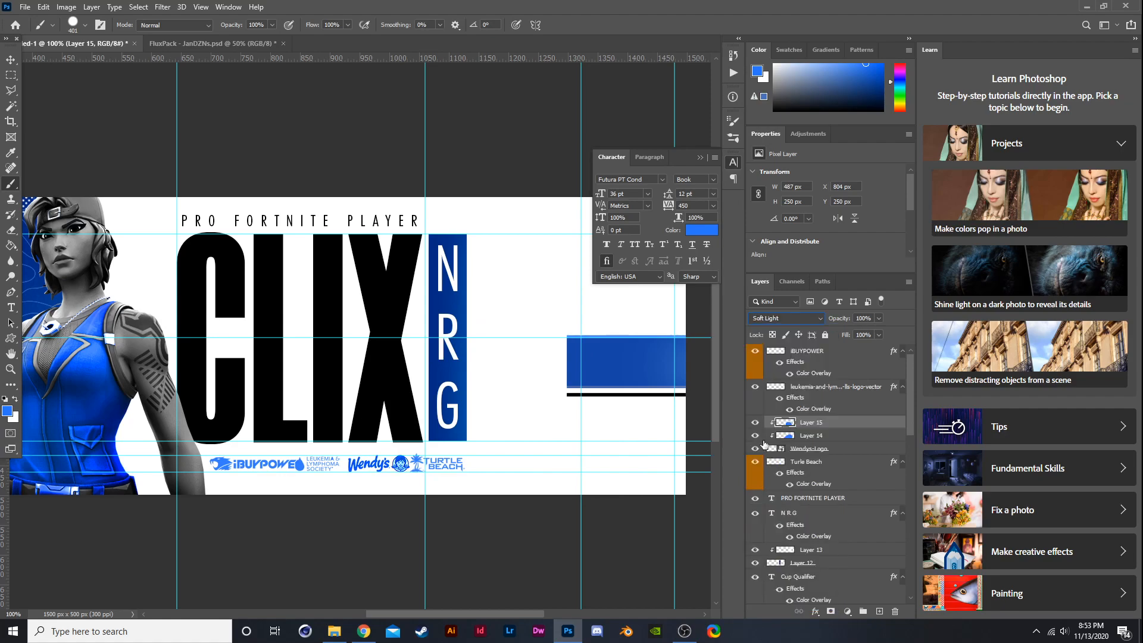
left_click(759, 423)
scroll(408, 439, "up", 3)
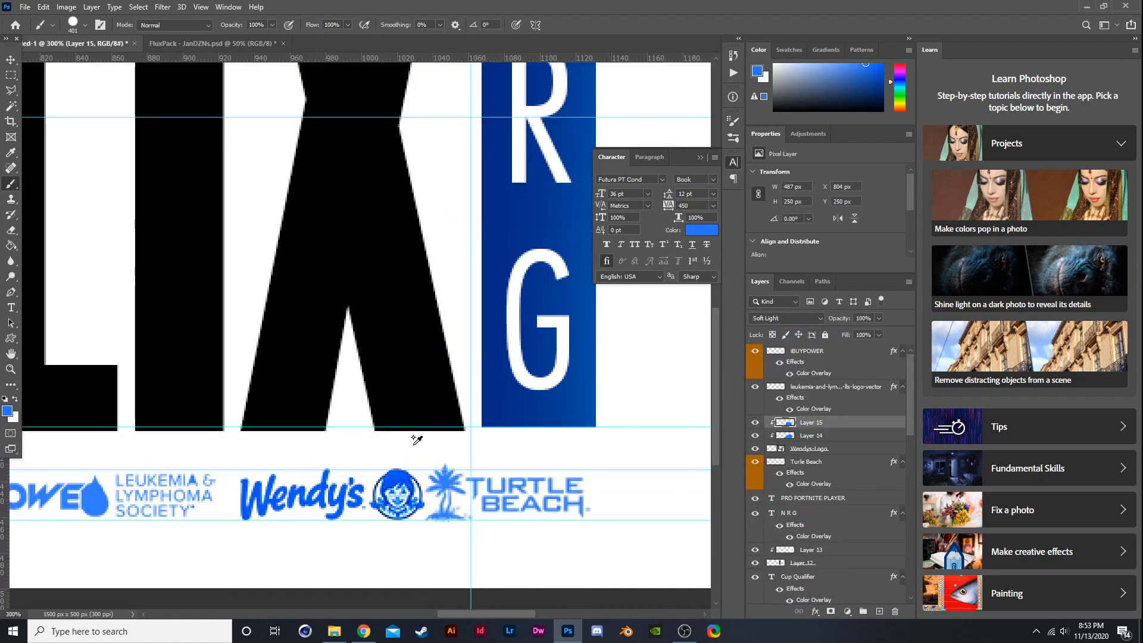
left_click(783, 322)
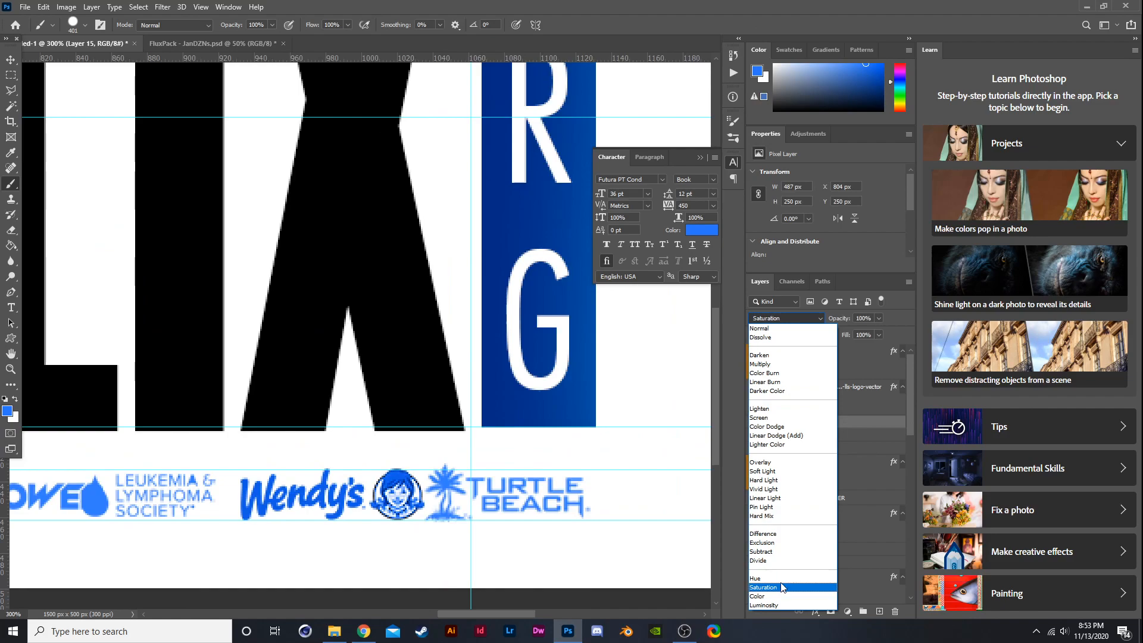
left_click(776, 561)
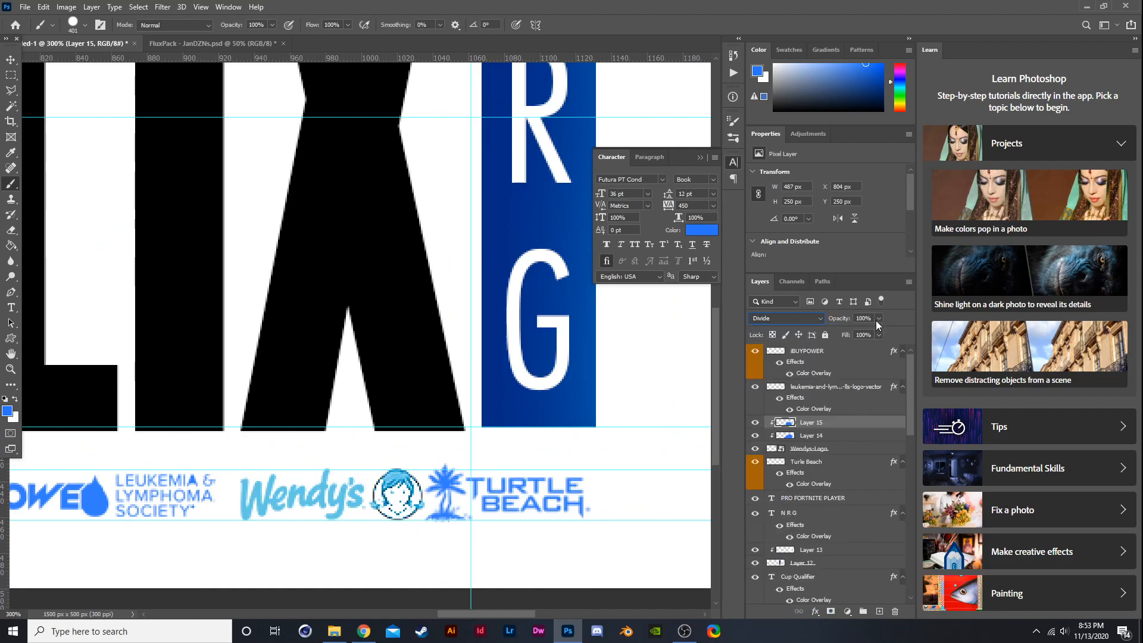
left_click_drag(866, 330, 837, 331)
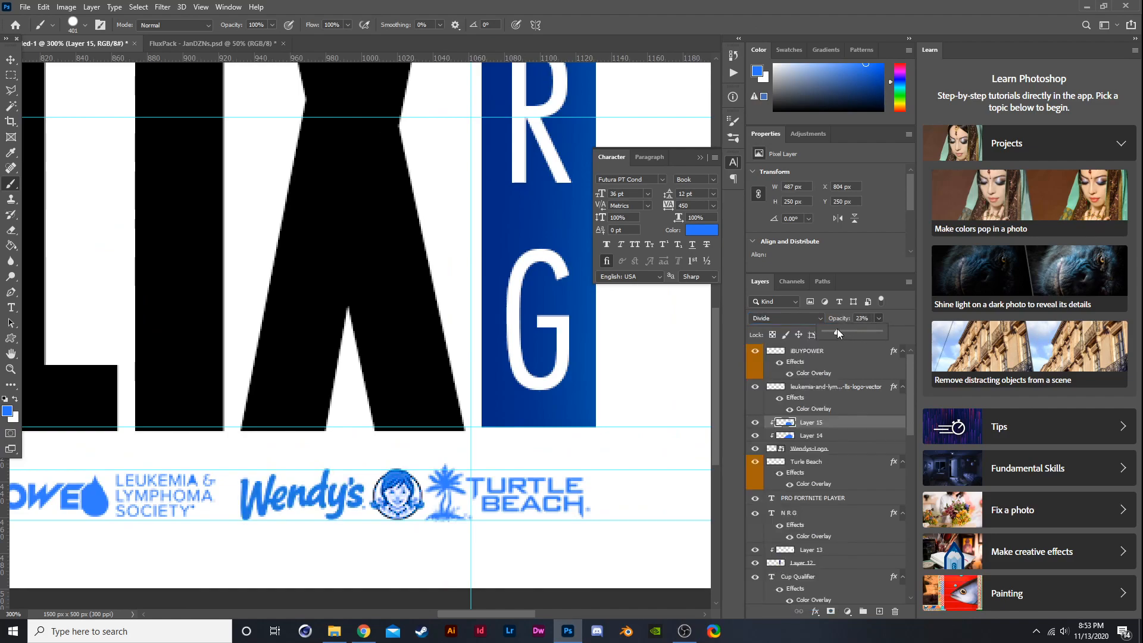
left_click(755, 424)
left_click(756, 423)
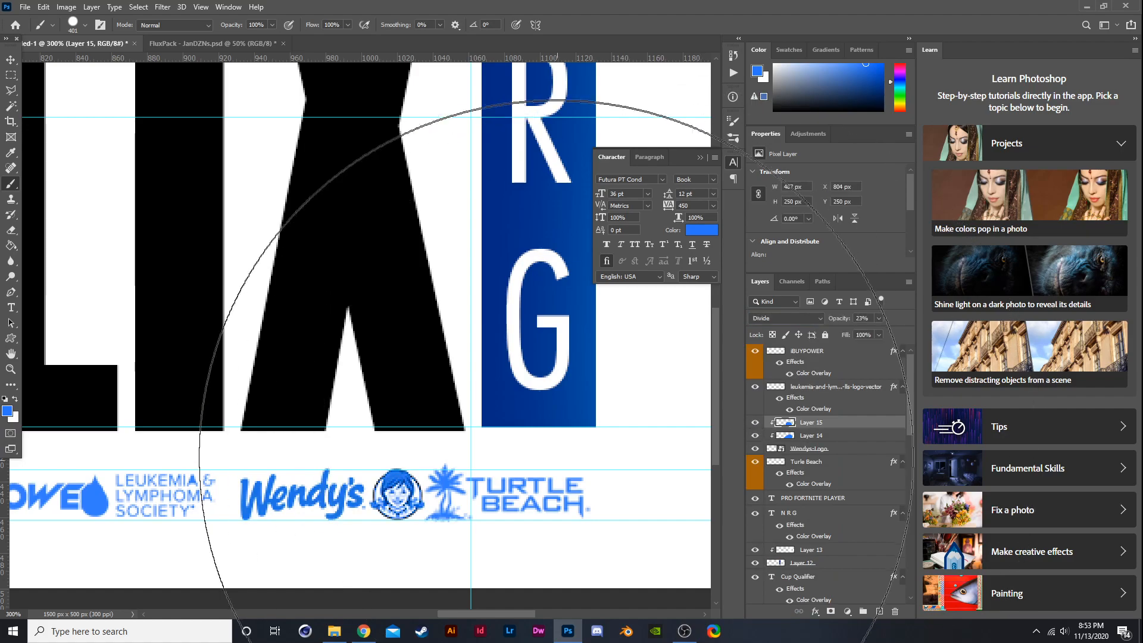
- Delete the iBUYPOWER wordmark with the Polygonal Lasso, keeping only its icon
left_click(11, 60)
key("ctrl+minus")
key("ctrl+minus")
key("ctrl+minus")
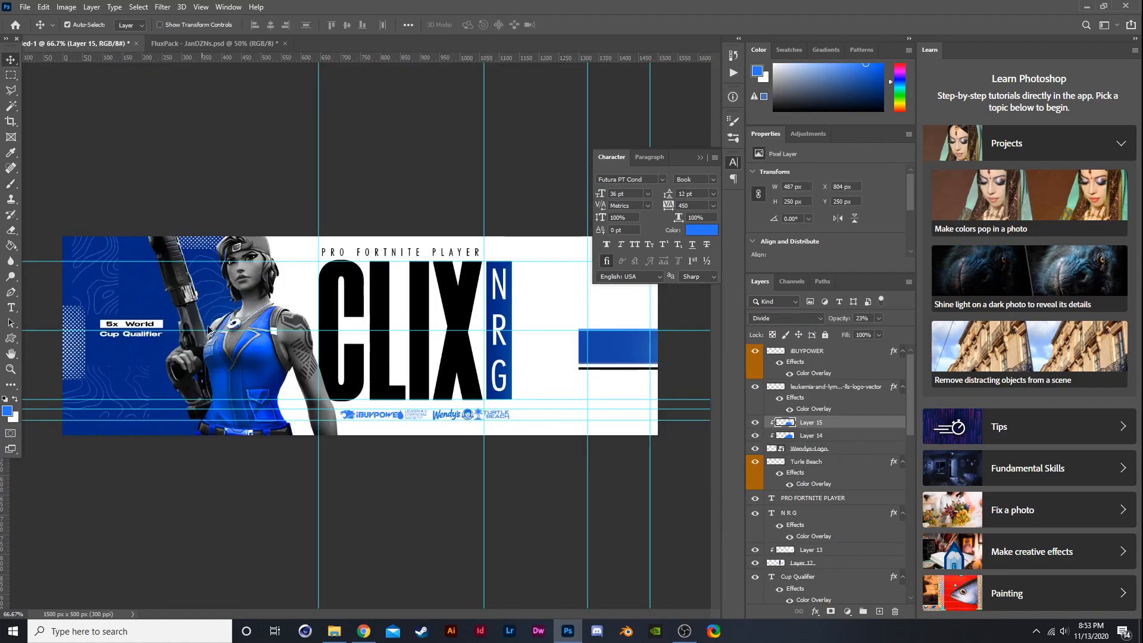
key("ctrl+plus")
key("ctrl+plus")
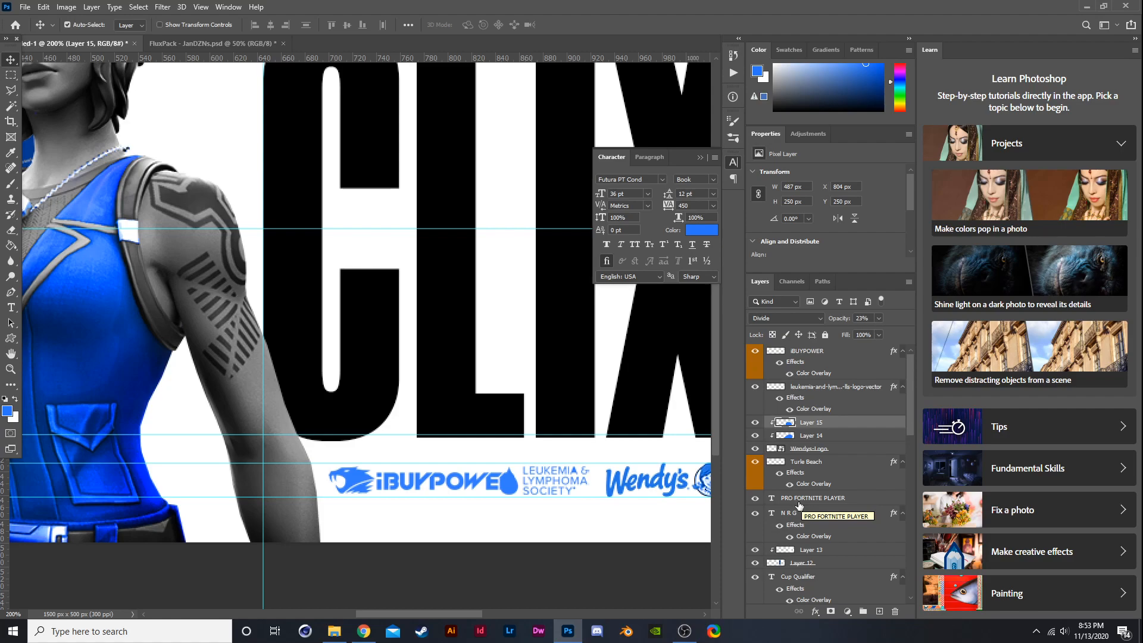
left_click(808, 363)
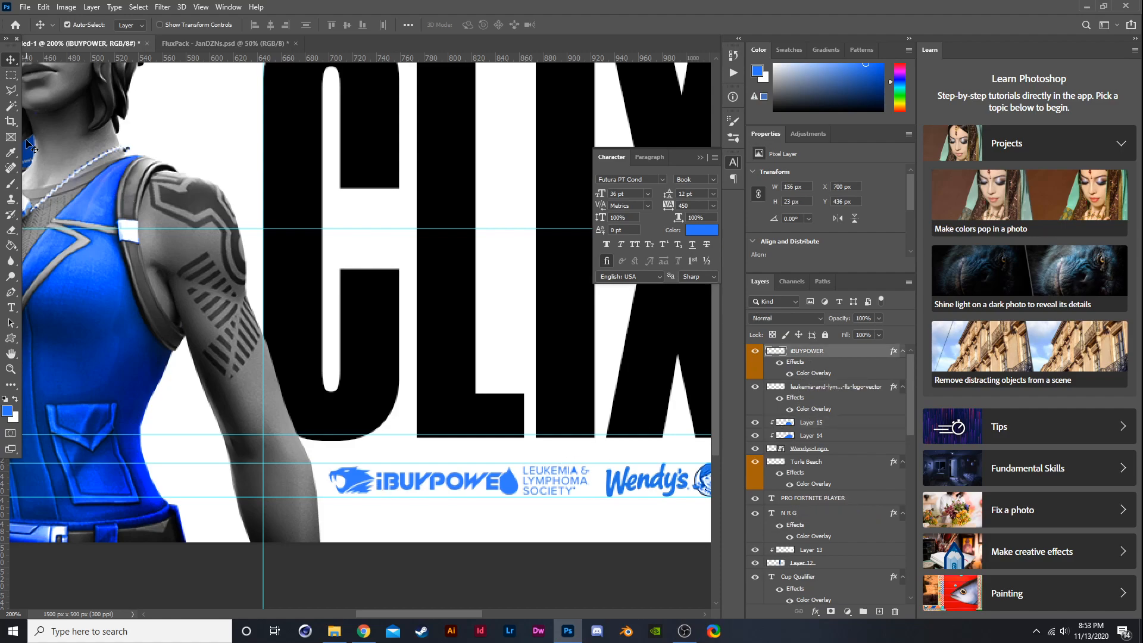
left_click(11, 89)
left_click(376, 442)
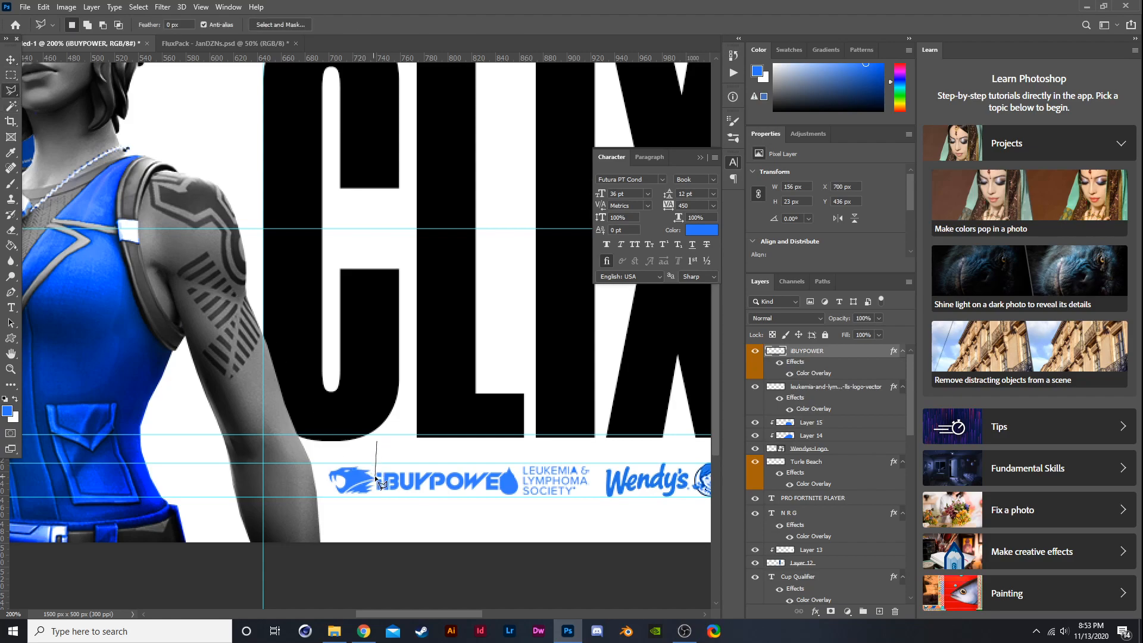
left_click(374, 536)
left_click(522, 518)
left_click(534, 439)
left_click(470, 404)
left_click(375, 443)
key("Delete")
key("ctrl+d")
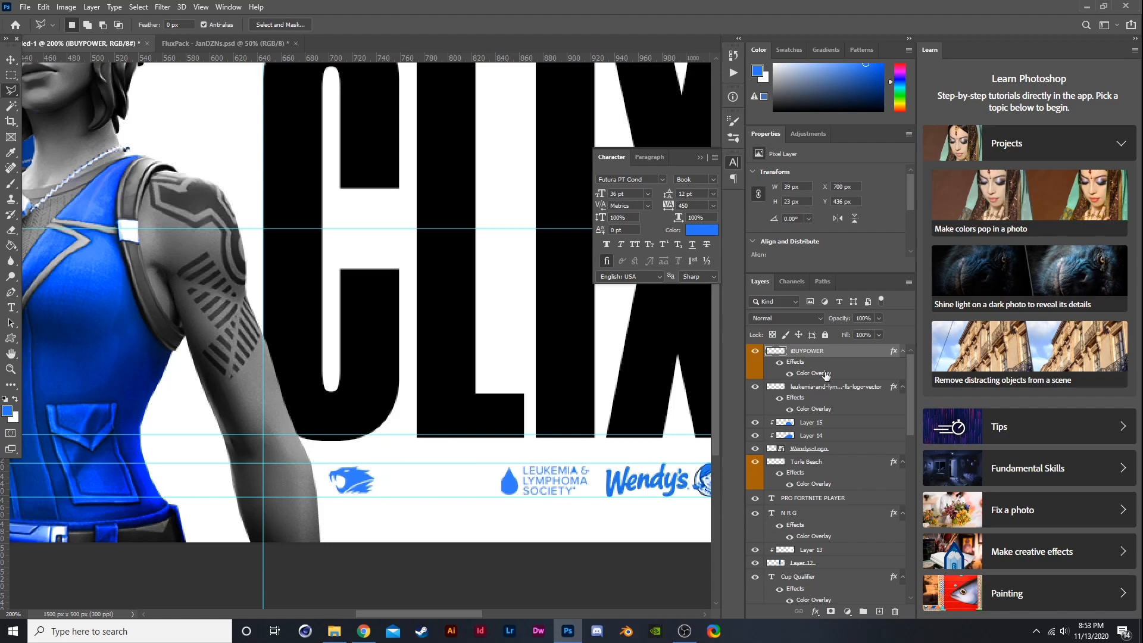
key("ctrl+z")
key("ctrl+z")
key("ctrl+shift+z")
key("ctrl+shift+z")
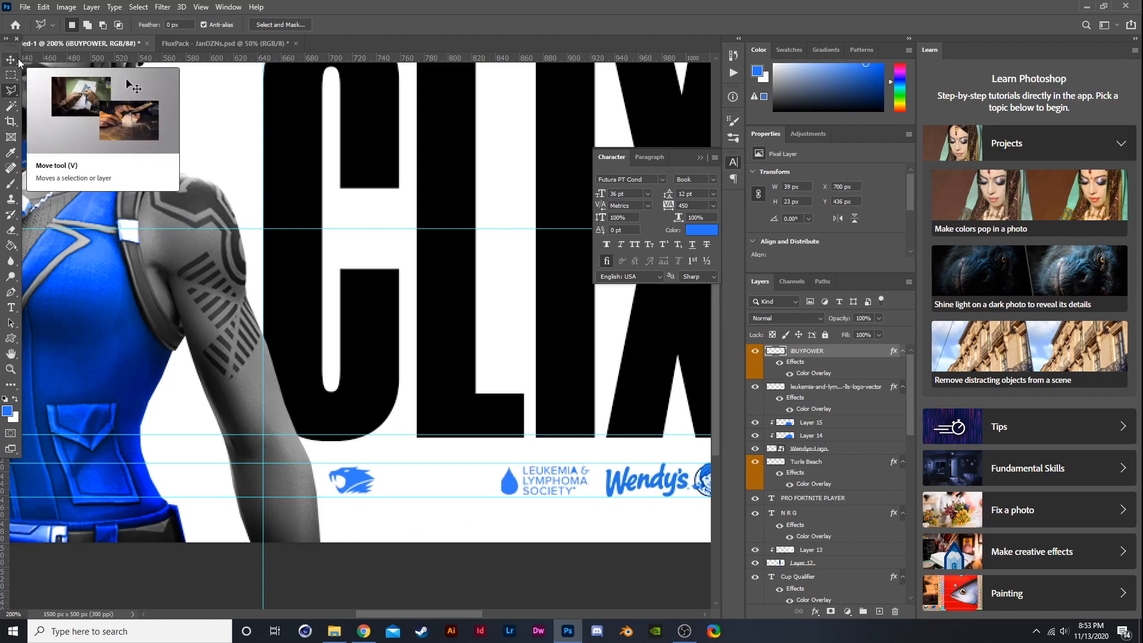
- Move the Leukemia logo left, next to the iBUYPOWER icon
scroll(509, 467, "up", 2)
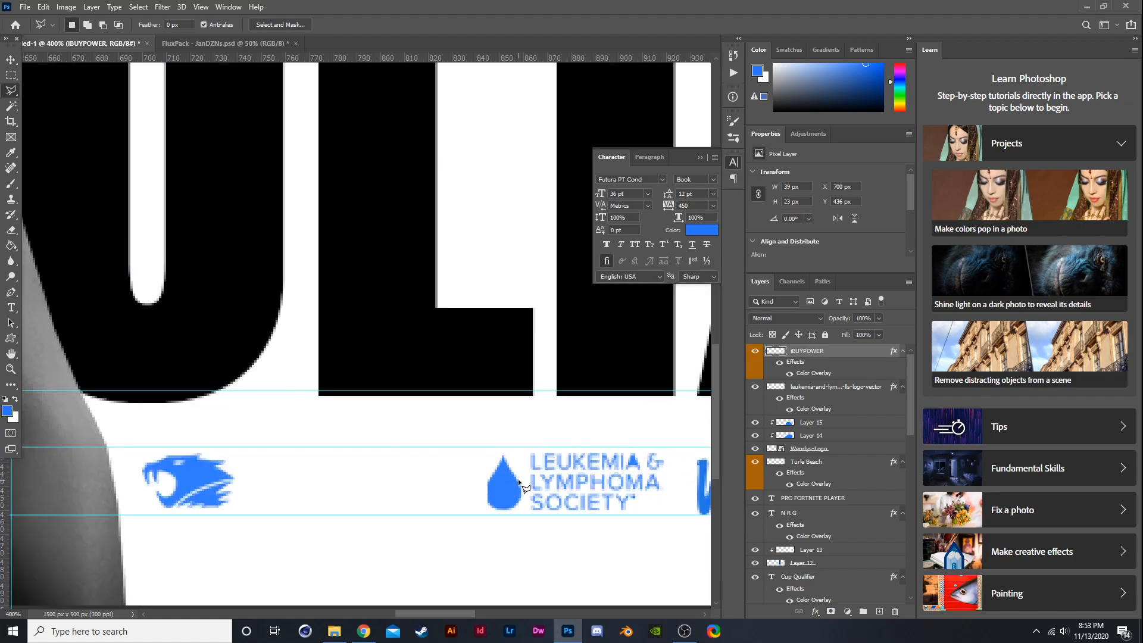
left_click(833, 387)
key("ctrl+t")
left_click_drag(532, 504, 348, 500)
key("Return")
key("l")
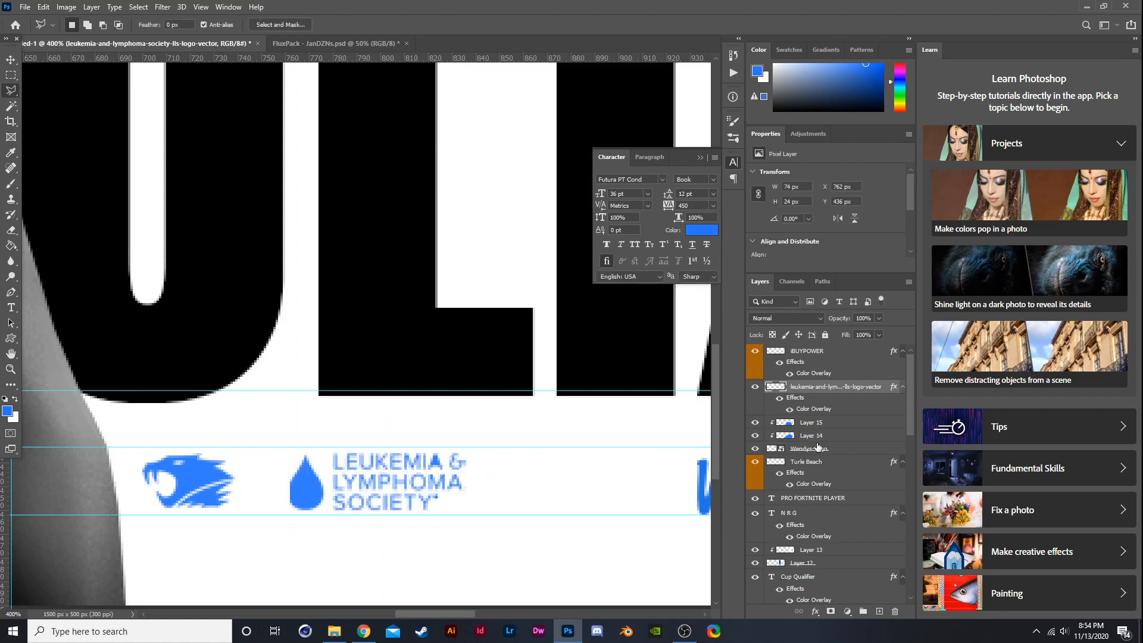
- Move the Wendy's logo left, beside the Leukemia logo
left_click(817, 447)
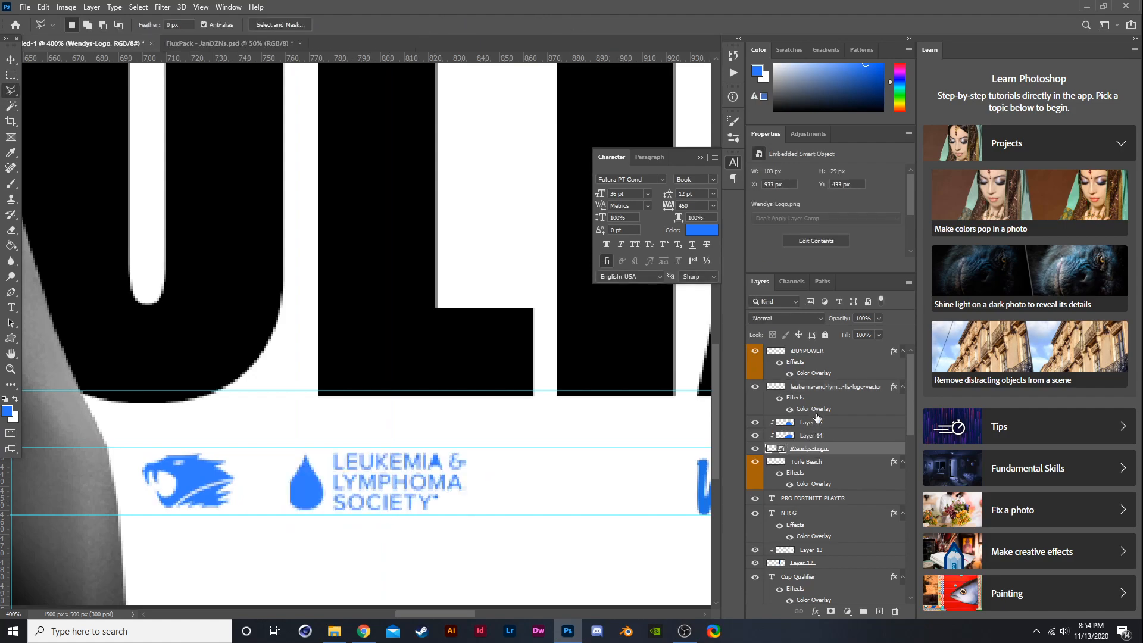
left_click(817, 419, "shift")
key("ctrl+t")
scroll(687, 482, "down", 5)
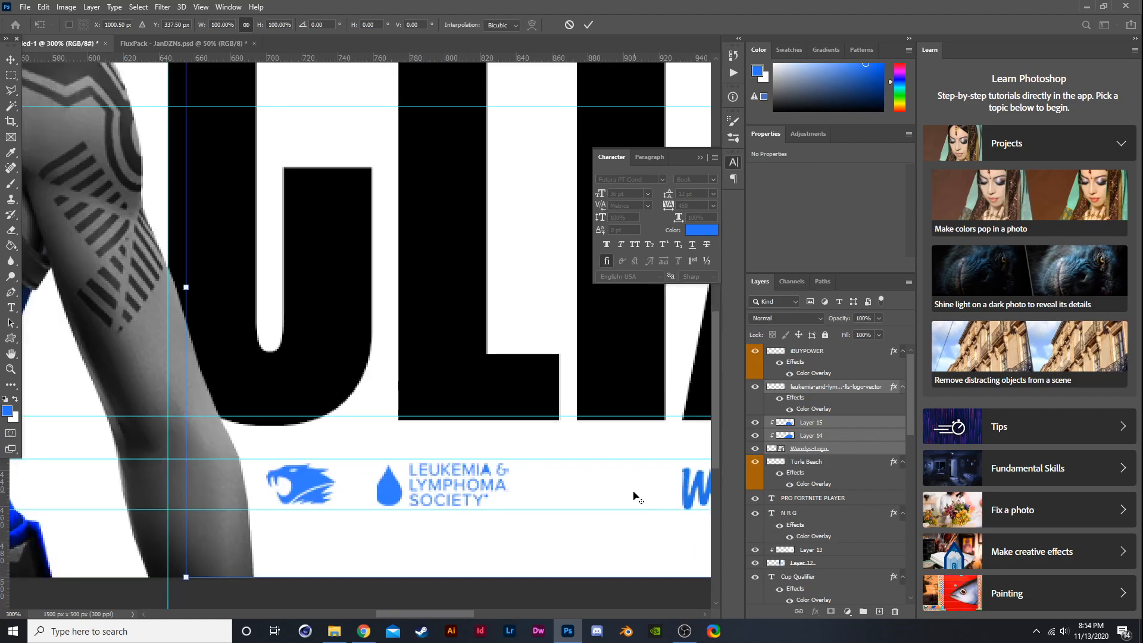
scroll(633, 490, "up", 4)
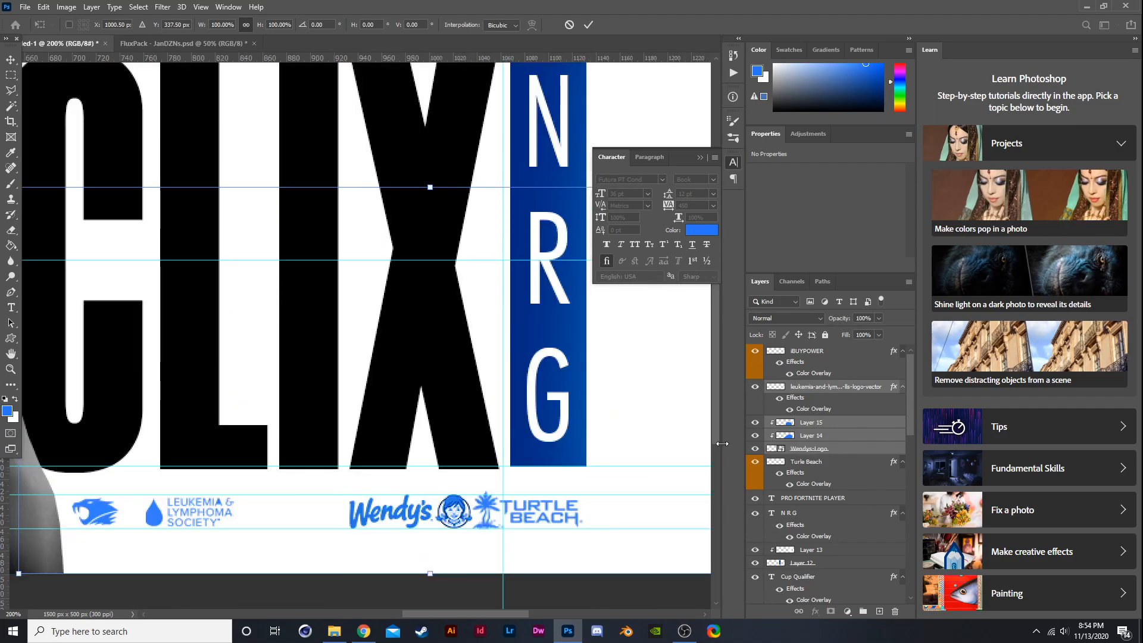
left_click(807, 424)
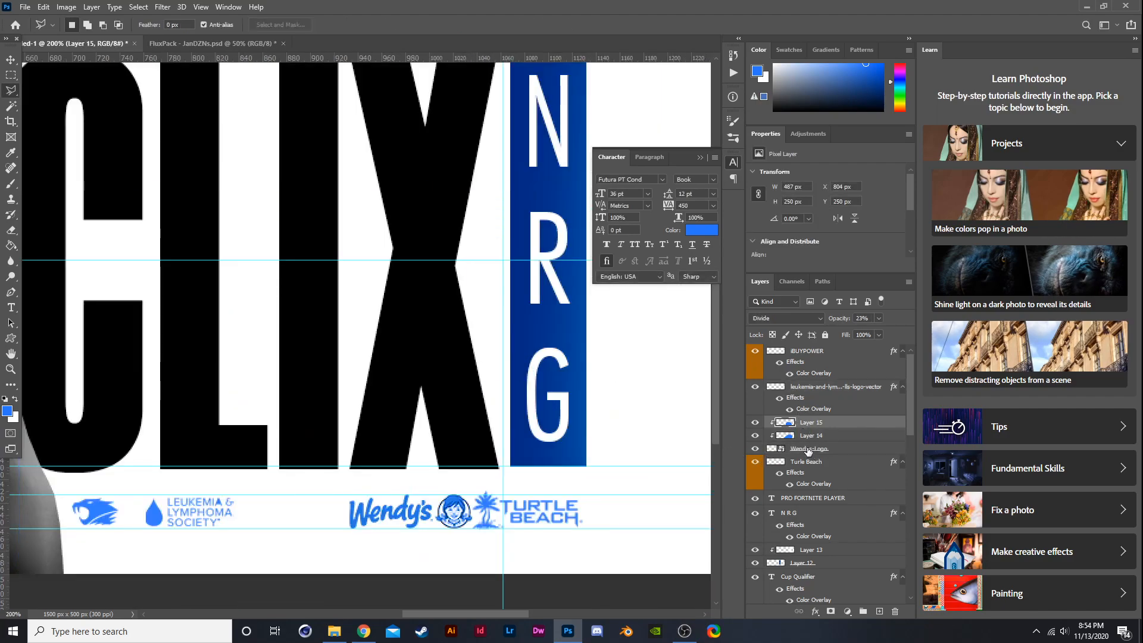
left_click(806, 450, "shift")
key("ctrl+t")
left_click_drag(425, 516, 333, 513)
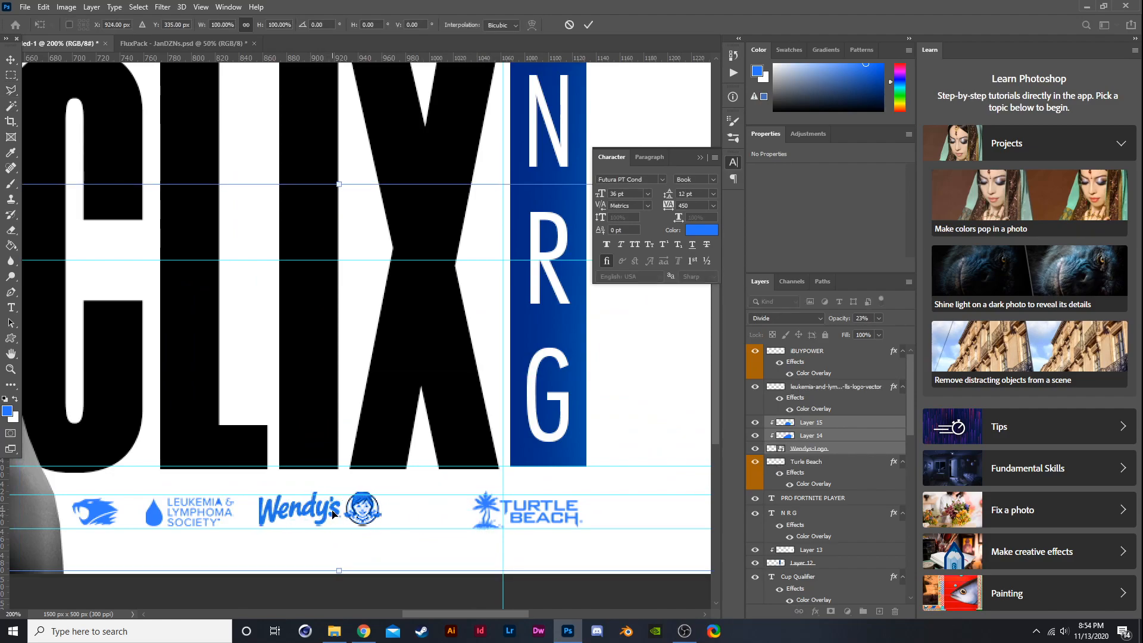
key("Return")
key("l")
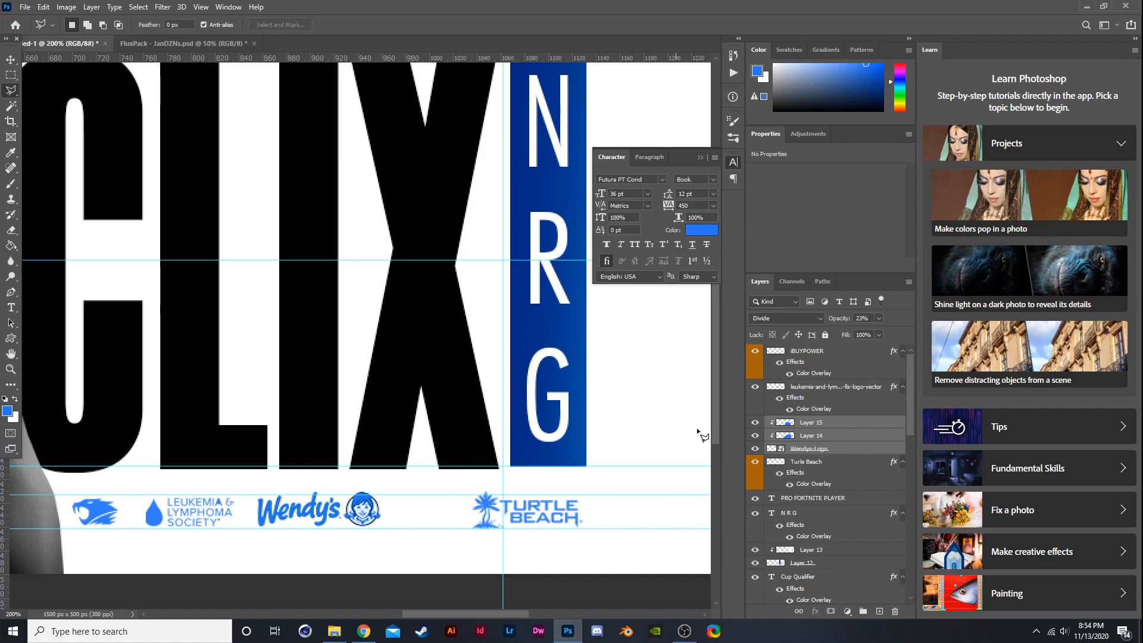
- Move the Turtle Beach logo left, beside the Wendy's logo
left_click(815, 469)
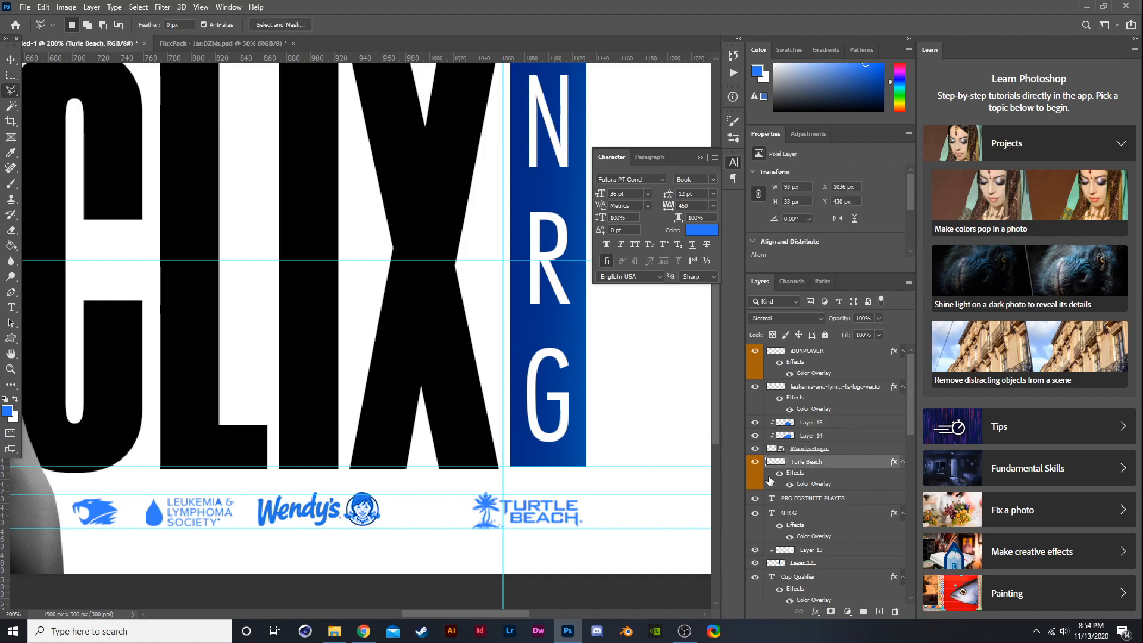
key("ctrl+t")
left_click_drag(545, 504, 468, 505)
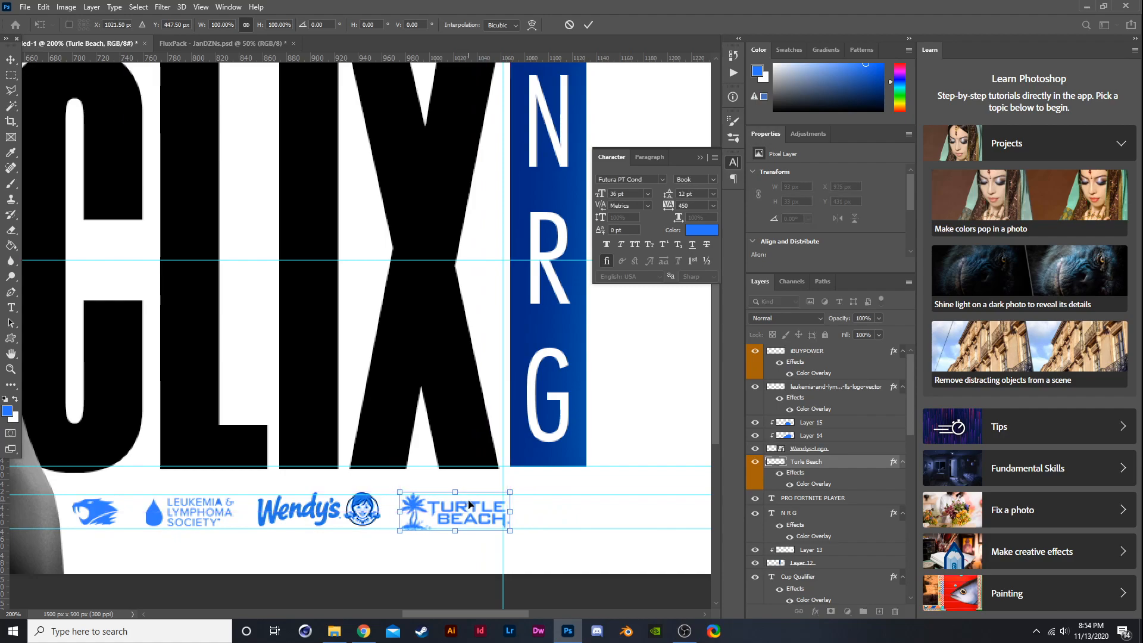
key("Return")
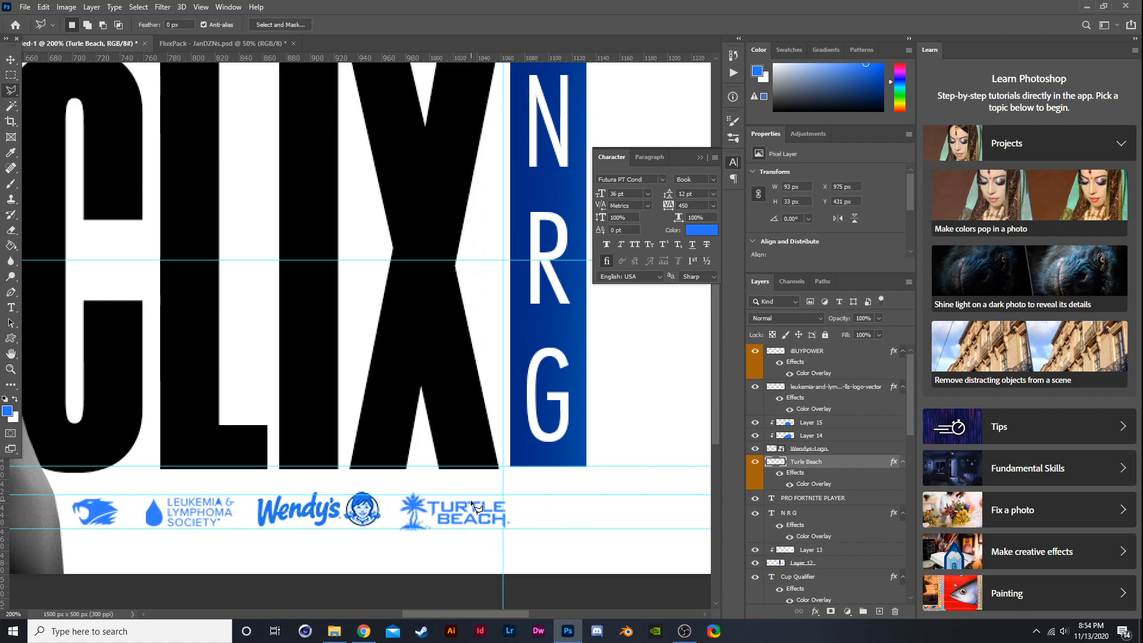
scroll(477, 470, "down", 3)
scroll(384, 256, "up", 1)
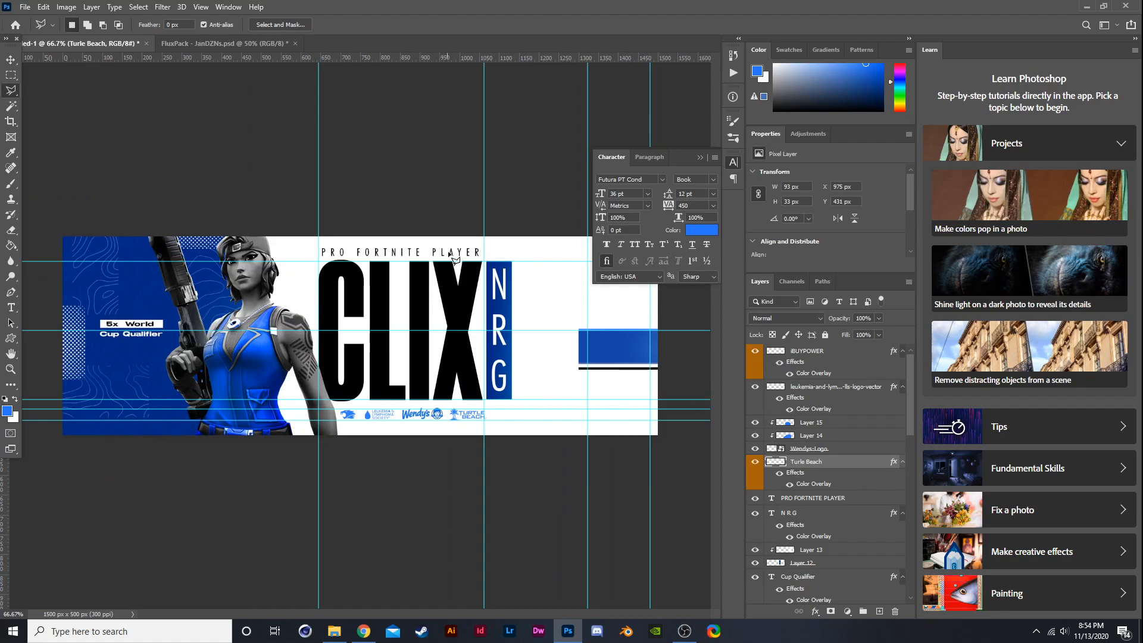
scroll(455, 253, "up", 1)
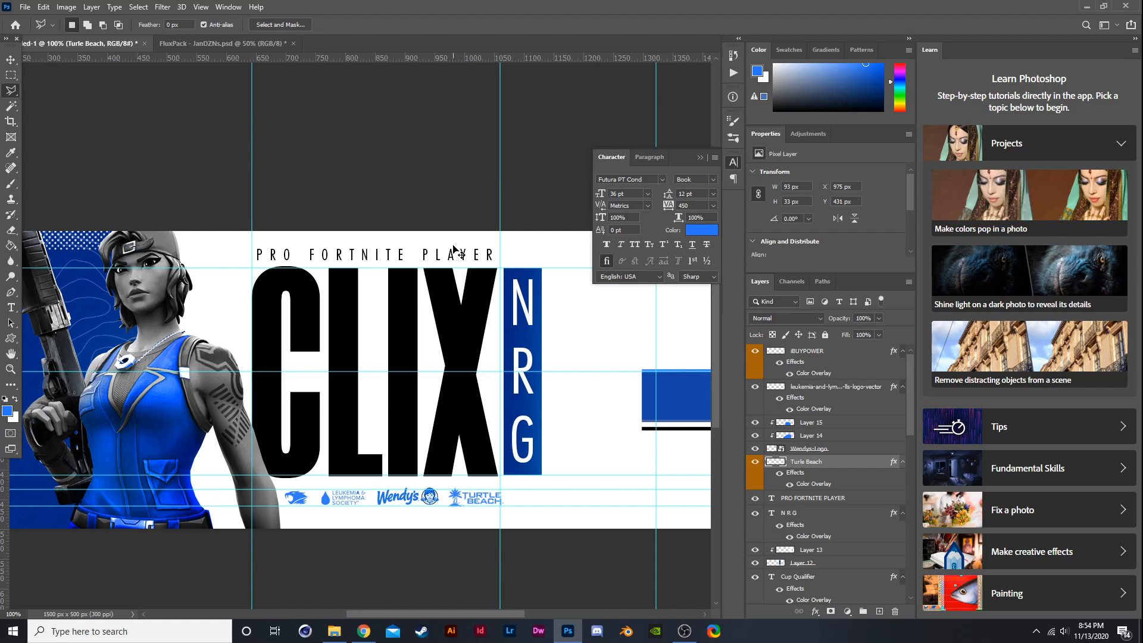
scroll(456, 253, "down", 3)
left_click(315, 532)
left_click(382, 560)
left_click(331, 570)
left_click(306, 566)
left_click(316, 533)
left_click(516, 234)
left_click(11, 60)
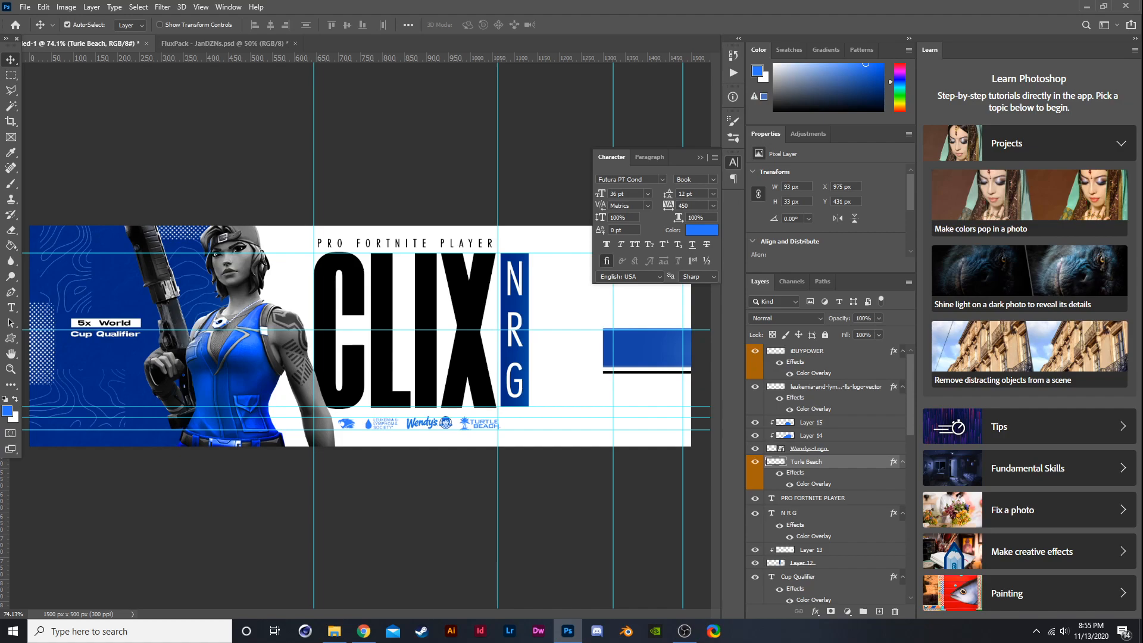
- Inspect the layer stack by toggling layer visibility to identify the blue bar layers
key("ctrl+minus")
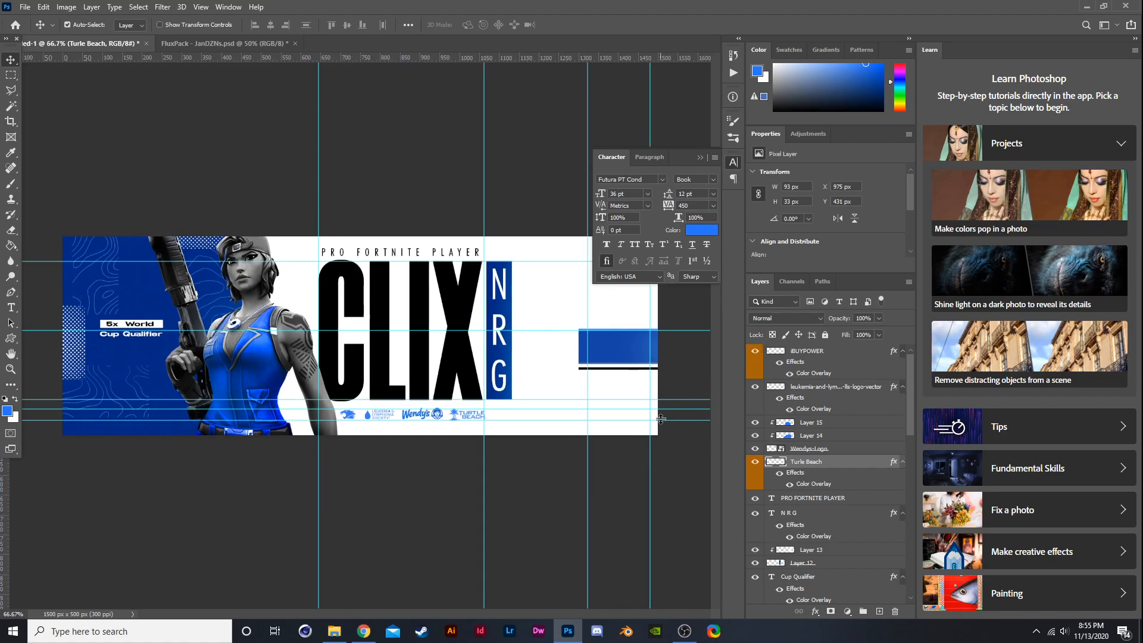
key("ctrl+minus")
key("ctrl+plus")
scroll(804, 510, "down", 1)
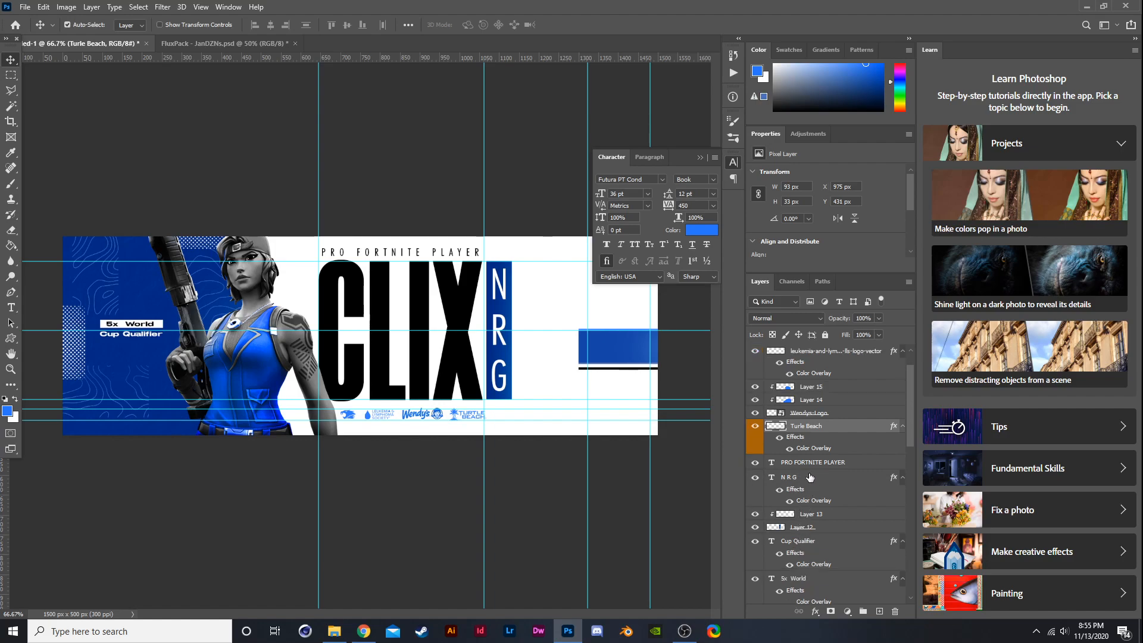
scroll(870, 410, "up", 1)
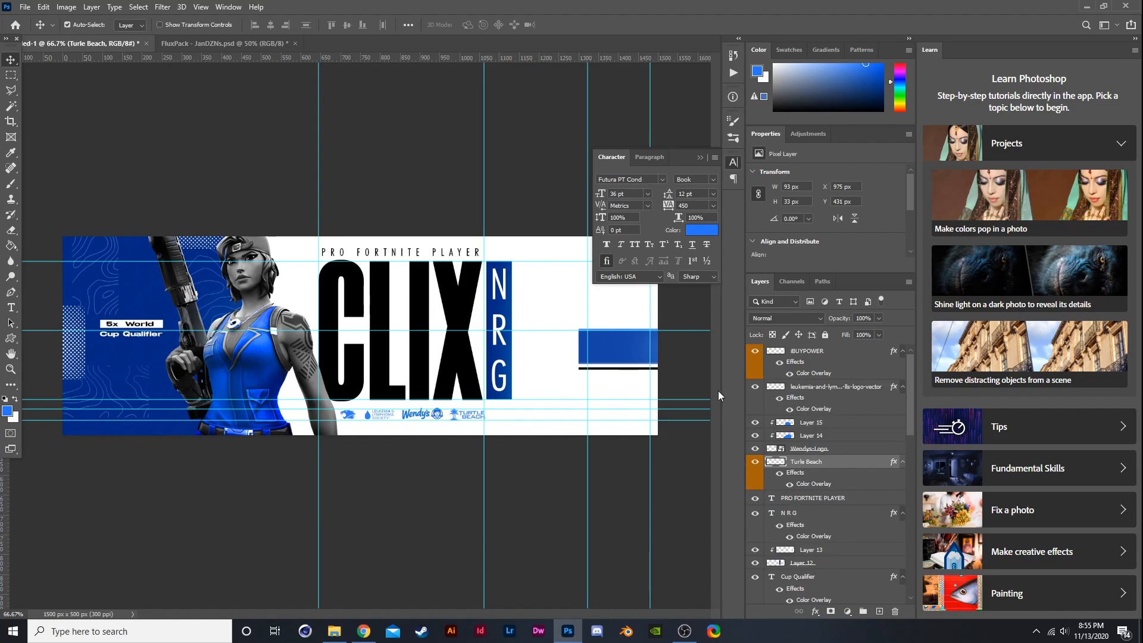
scroll(803, 476, "down", 6)
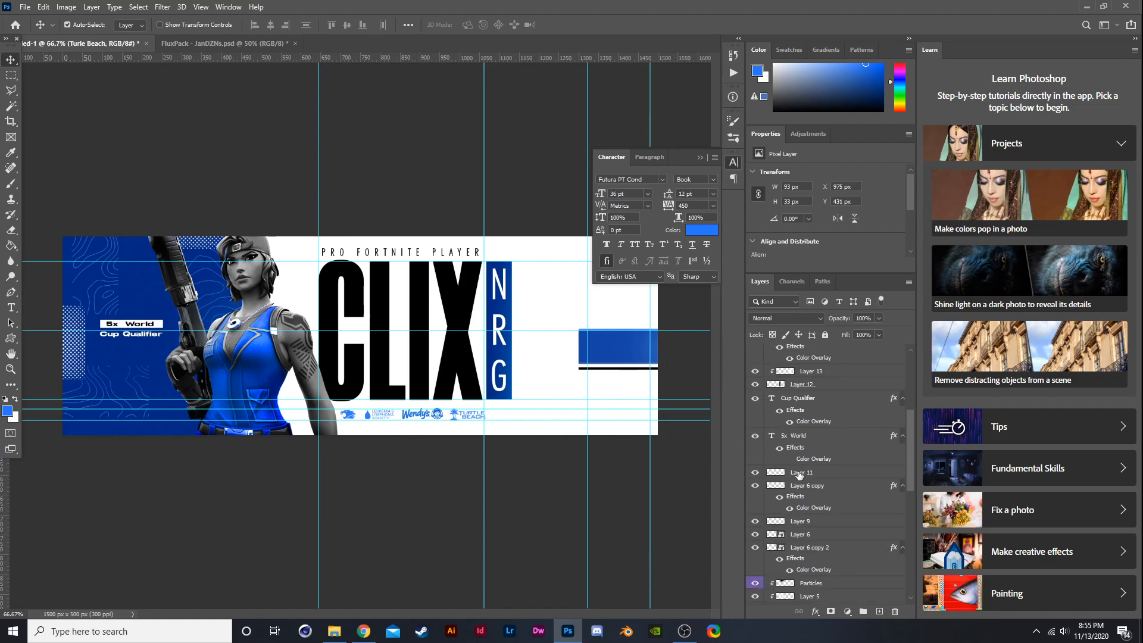
scroll(779, 535, "down", 6)
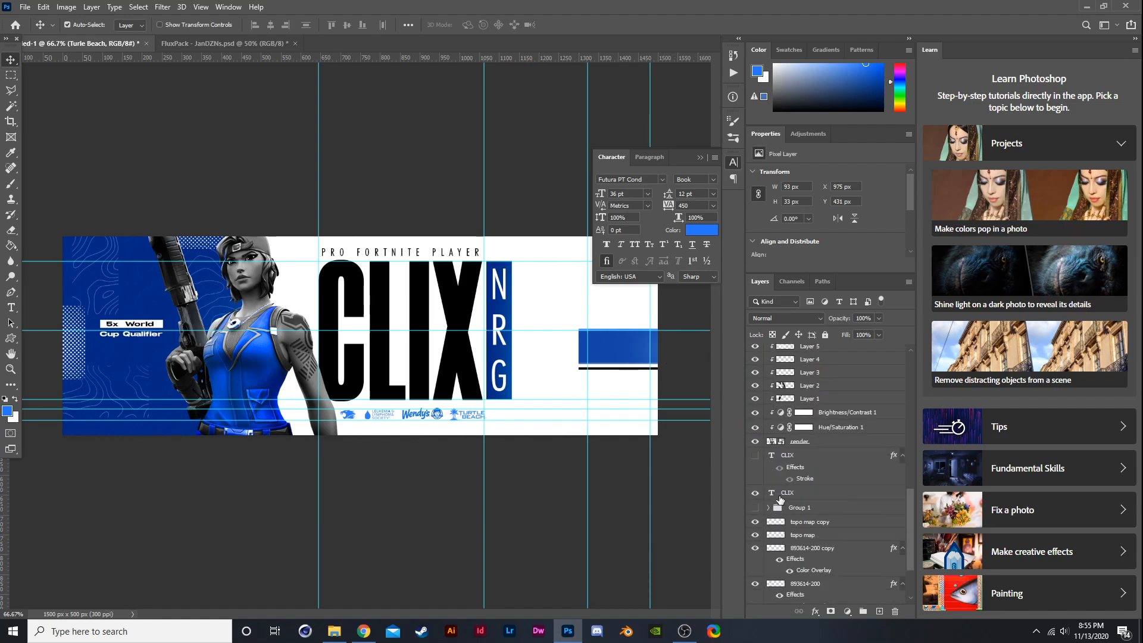
left_click(757, 510)
left_click(756, 473)
left_click(756, 474)
scroll(759, 457, "up", 7)
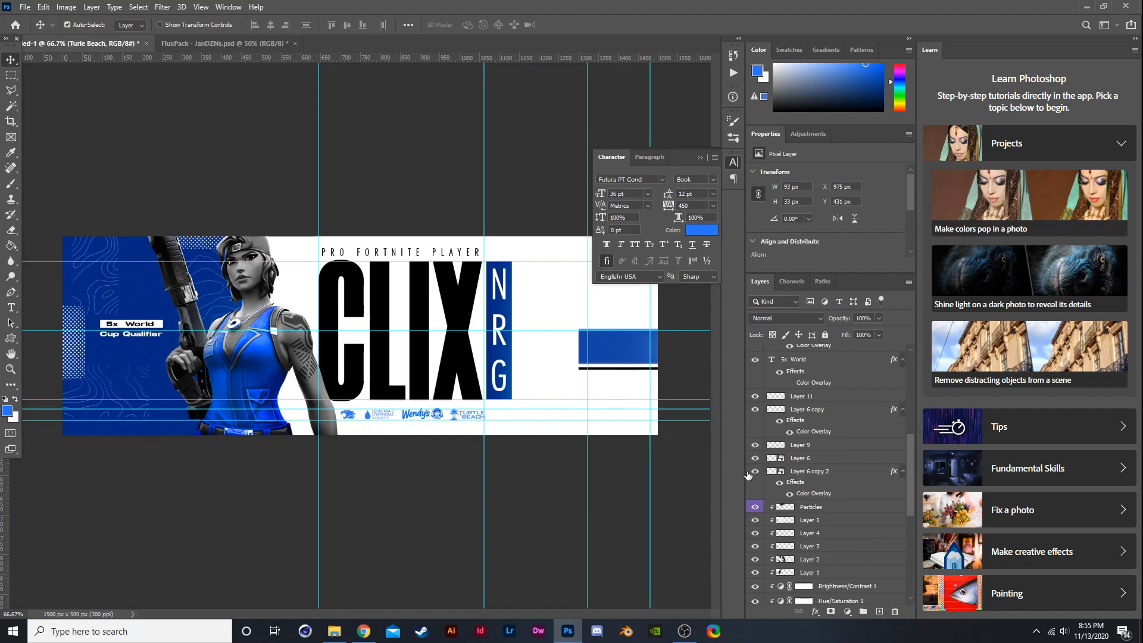
left_click(754, 471)
left_click(753, 472)
- Select the blue bar and black line layers and nudge them up slightly
left_click(799, 474)
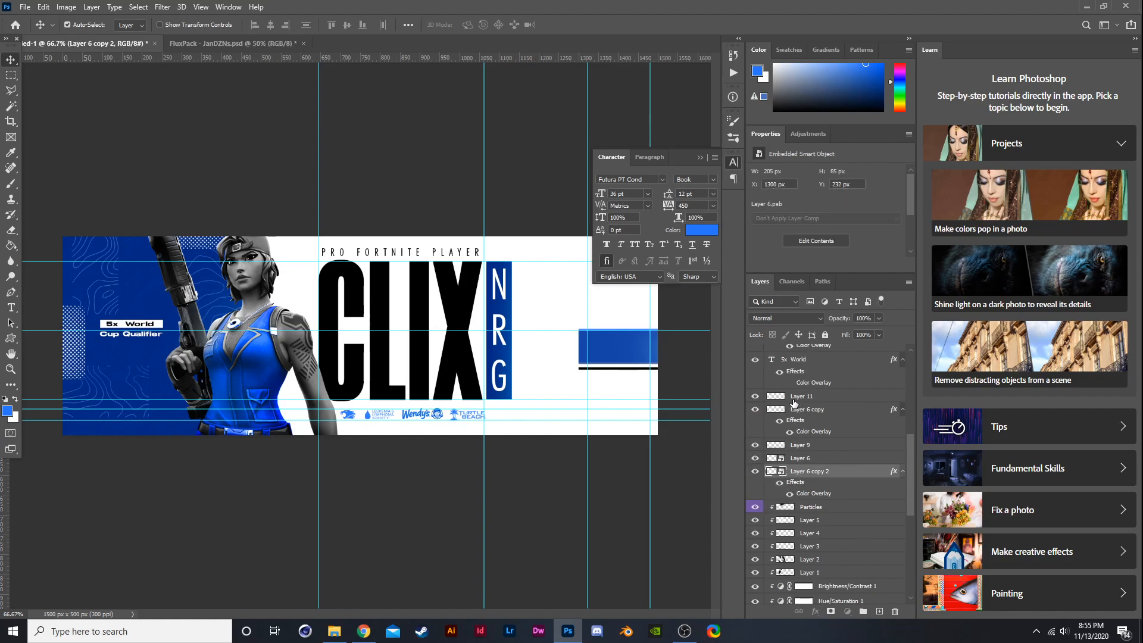
left_click(798, 397, "shift")
left_click(755, 396)
left_click(756, 396)
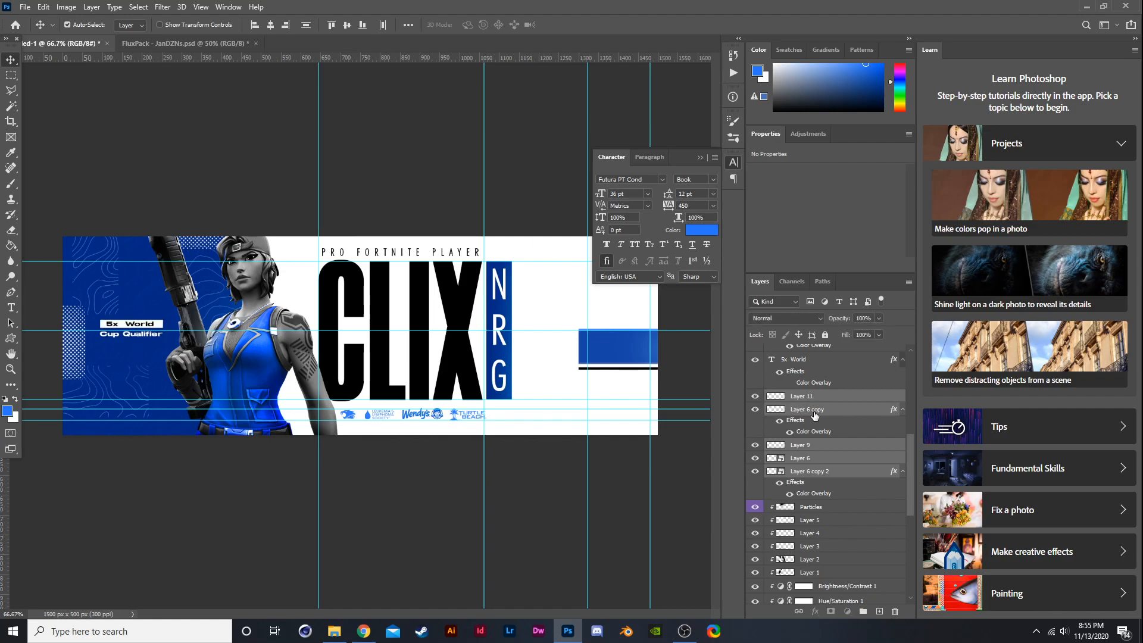
left_click(754, 410)
left_click(755, 410)
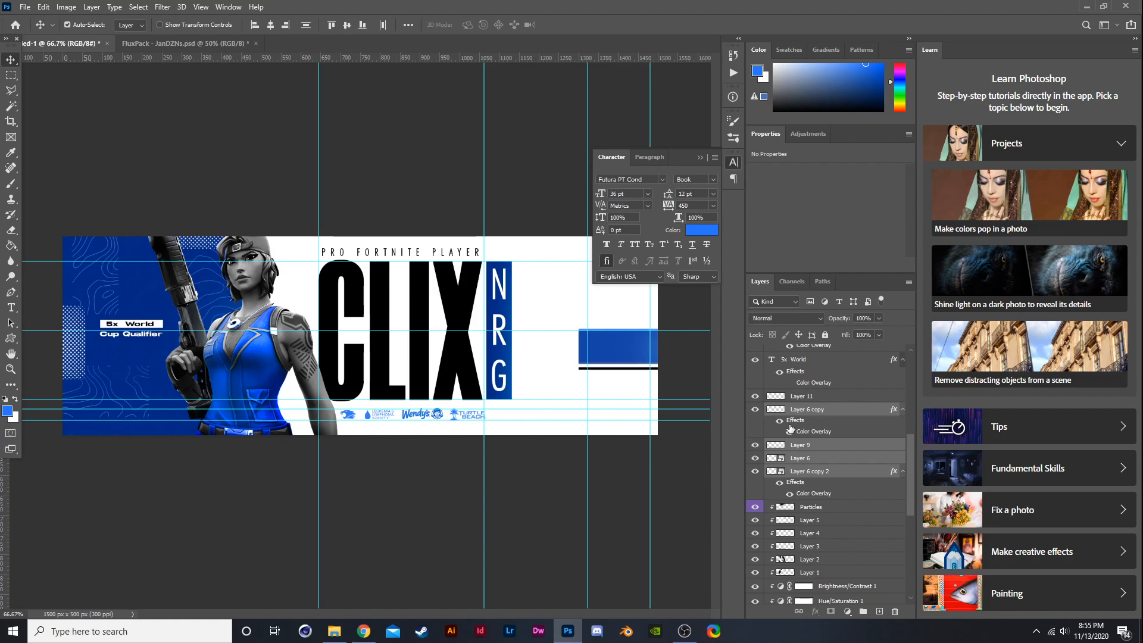
key("ctrl+t")
scroll(630, 351, "up", 1)
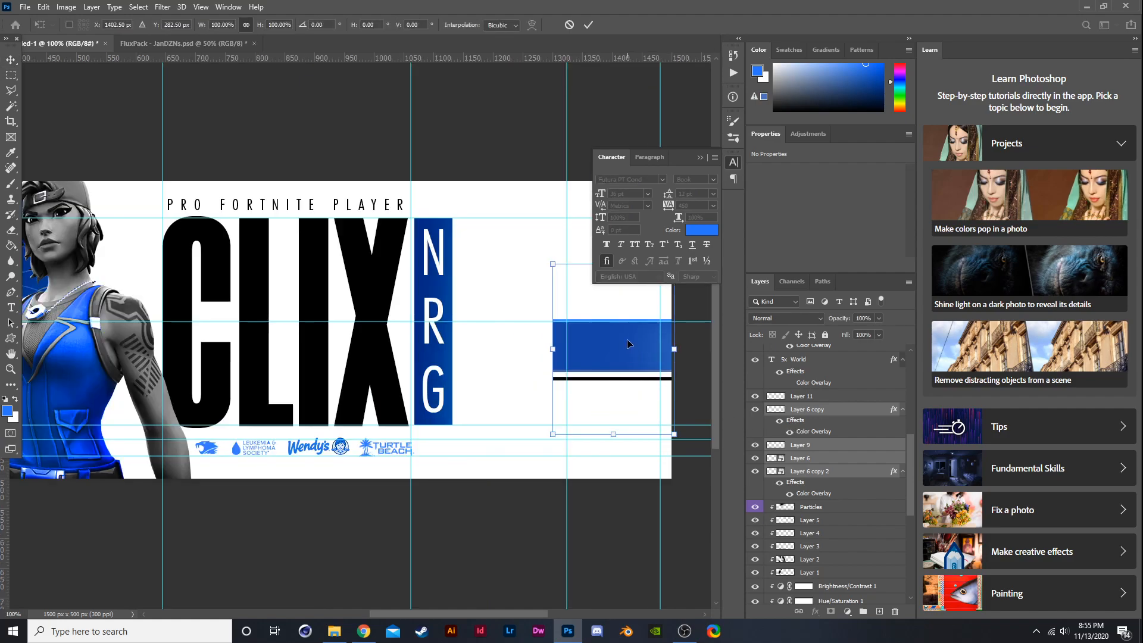
mouse_move(624, 339)
left_mouse_down()
mouse_move(609, 320)
mouse_move(619, 320)
left_mouse_up()
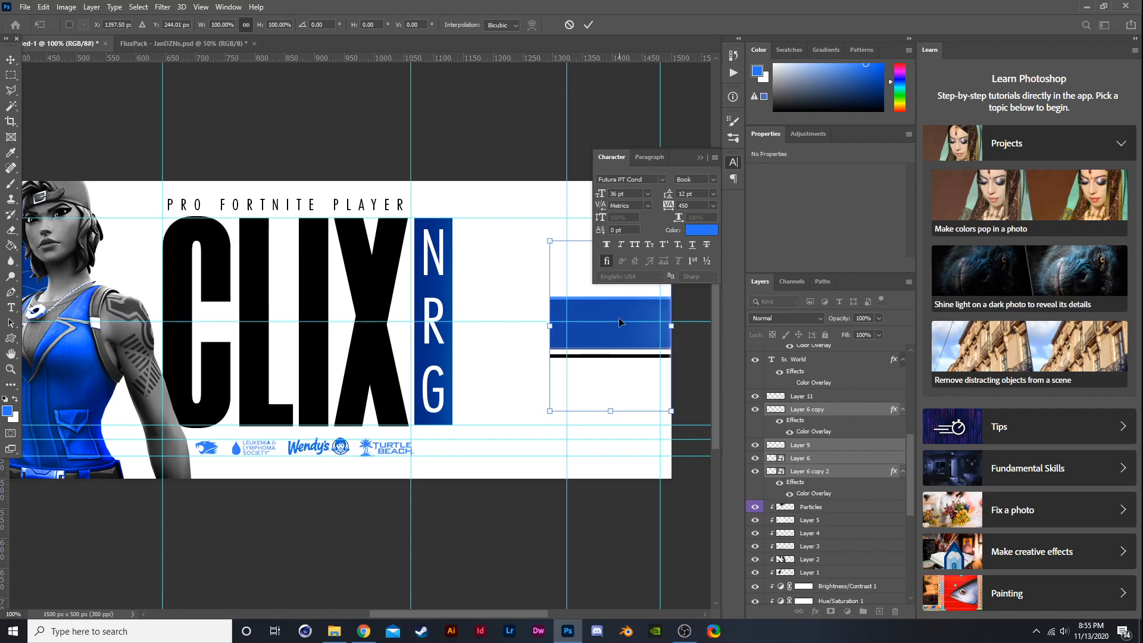
key("Up")
key("Return")
- Zoom in to inspect the blue bar where it meets the banner's right edge
scroll(731, 274, "up", 2)
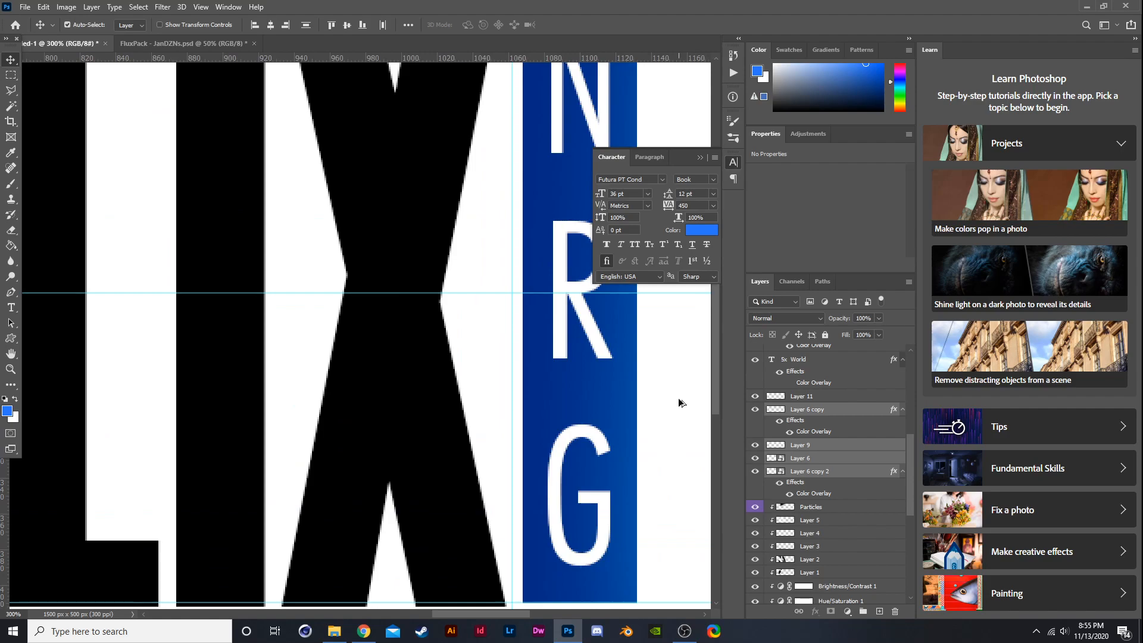
scroll(678, 395, "down", 3)
scroll(672, 337, "up", 2)
scroll(674, 322, "up", 1)
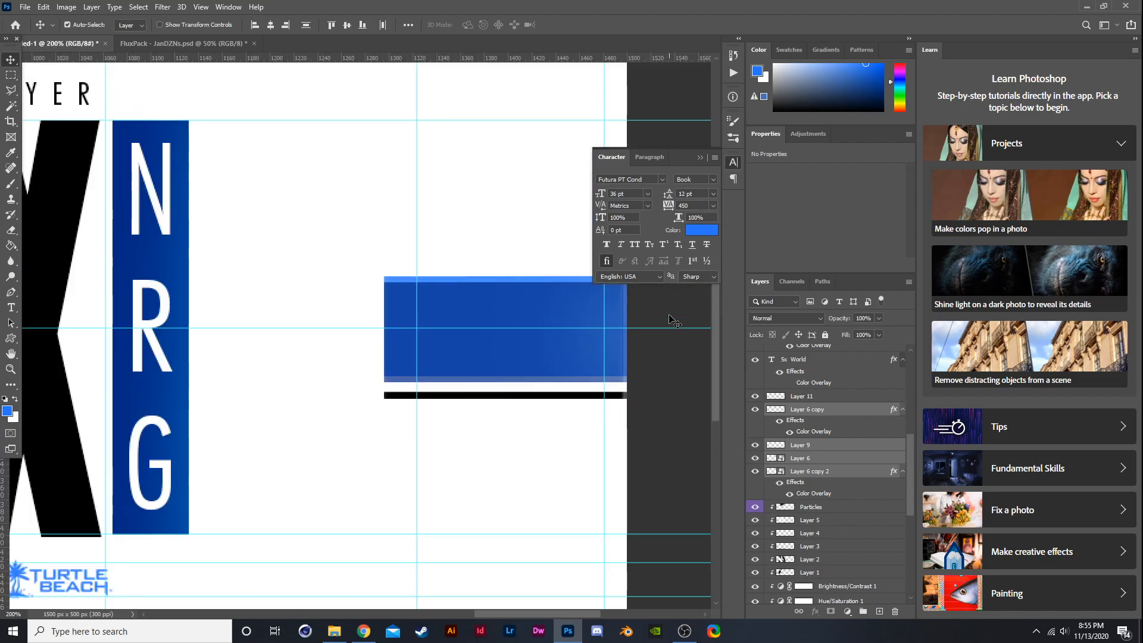
key("ctrl+t")
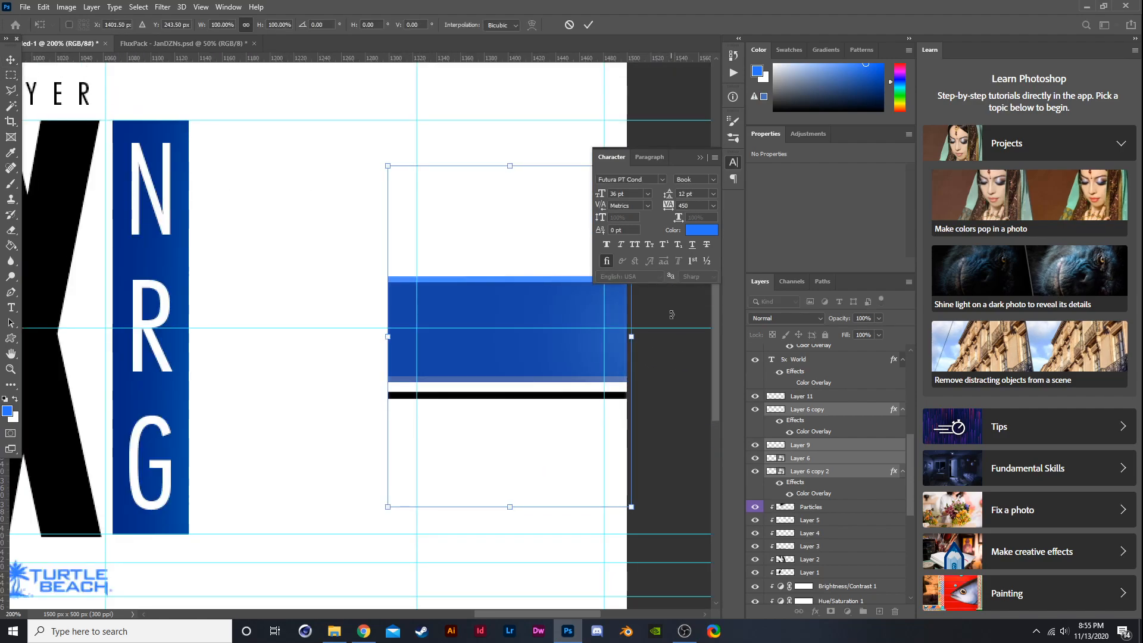
key("Escape")
scroll(621, 327, "down", 3)
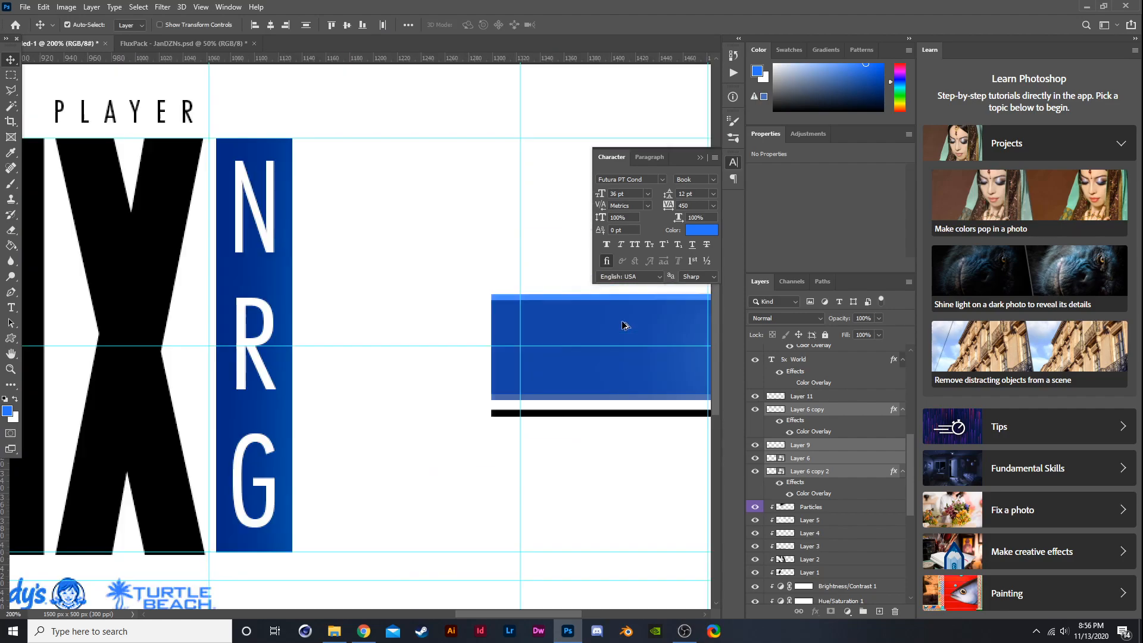
scroll(622, 324, "down", 1)
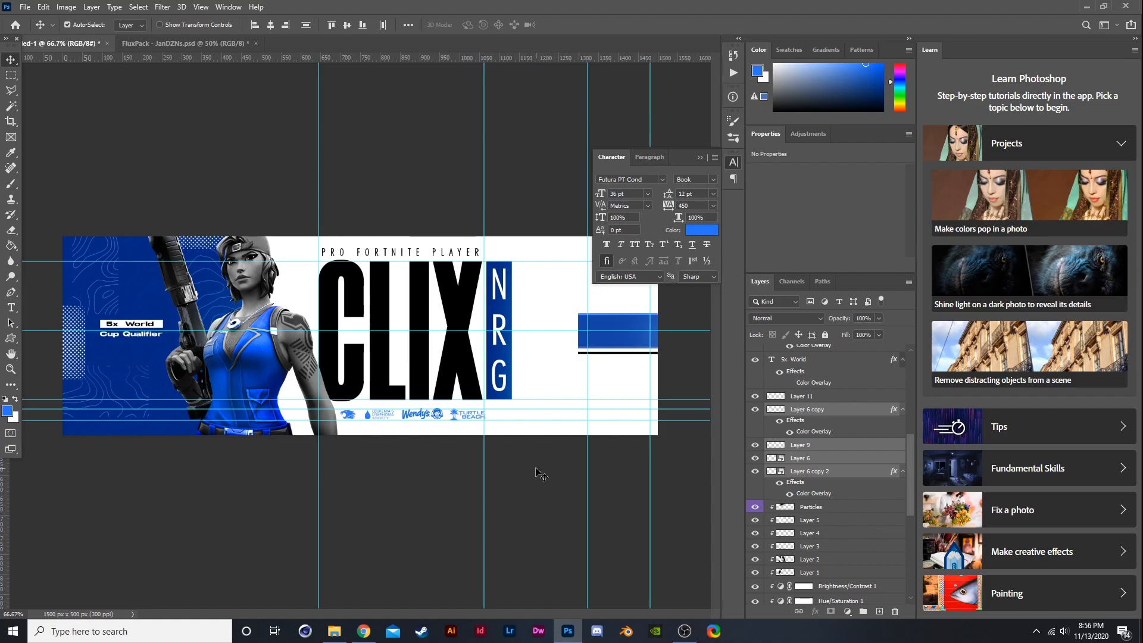
- Add a new layer and type USE as a text layer near the banner's top-right corner
left_click(698, 160)
scroll(862, 404, "up", 5)
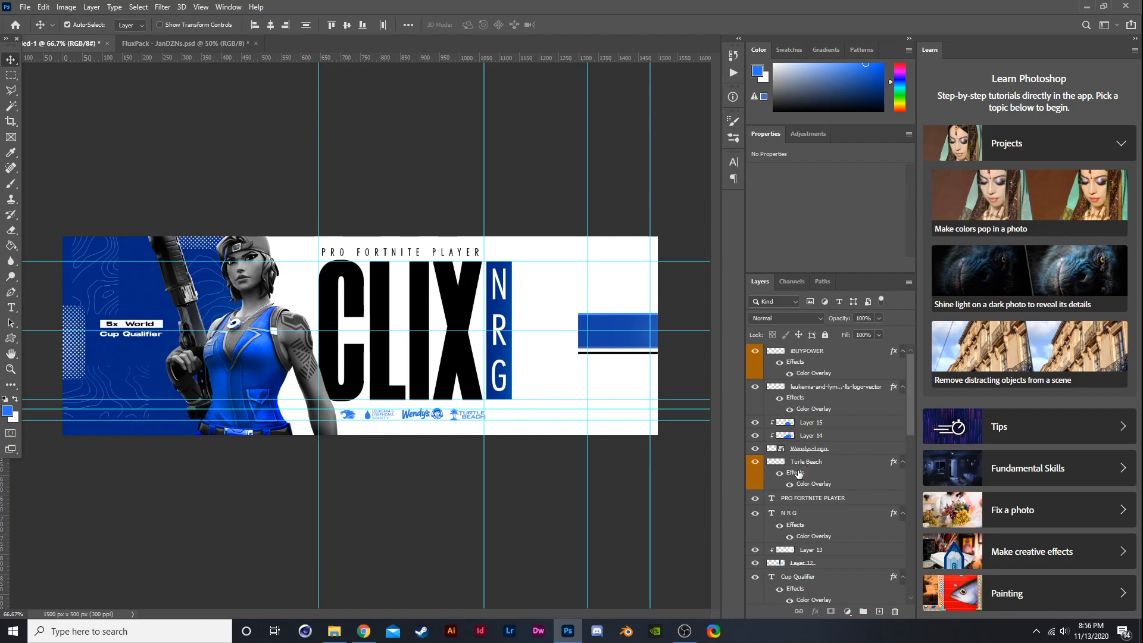
left_click(829, 357)
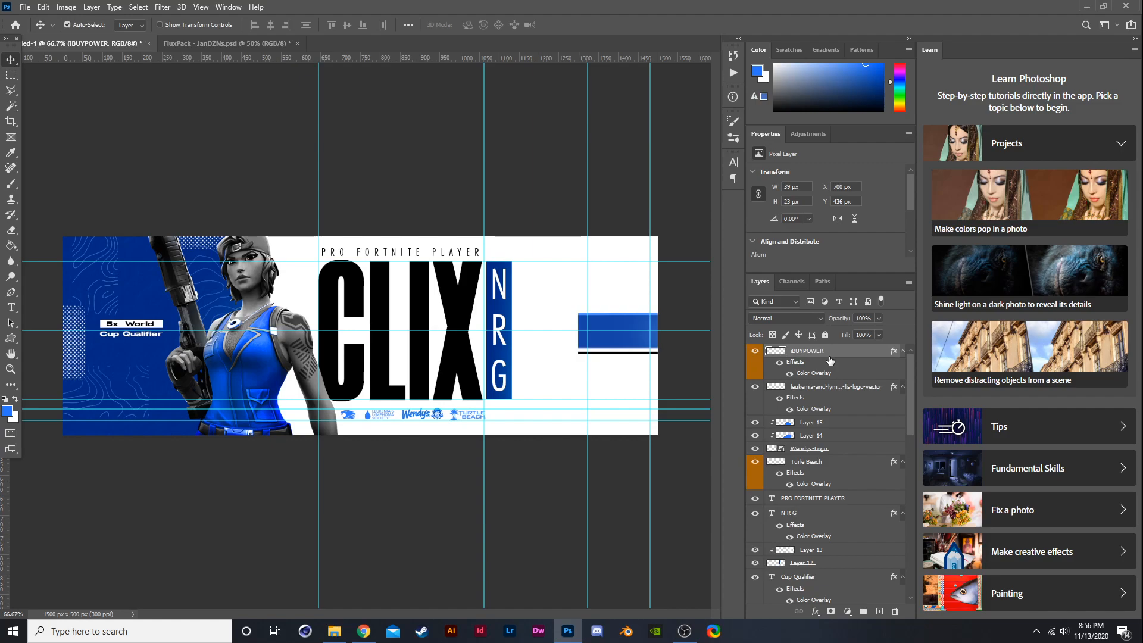
left_click(879, 612)
left_click(10, 307)
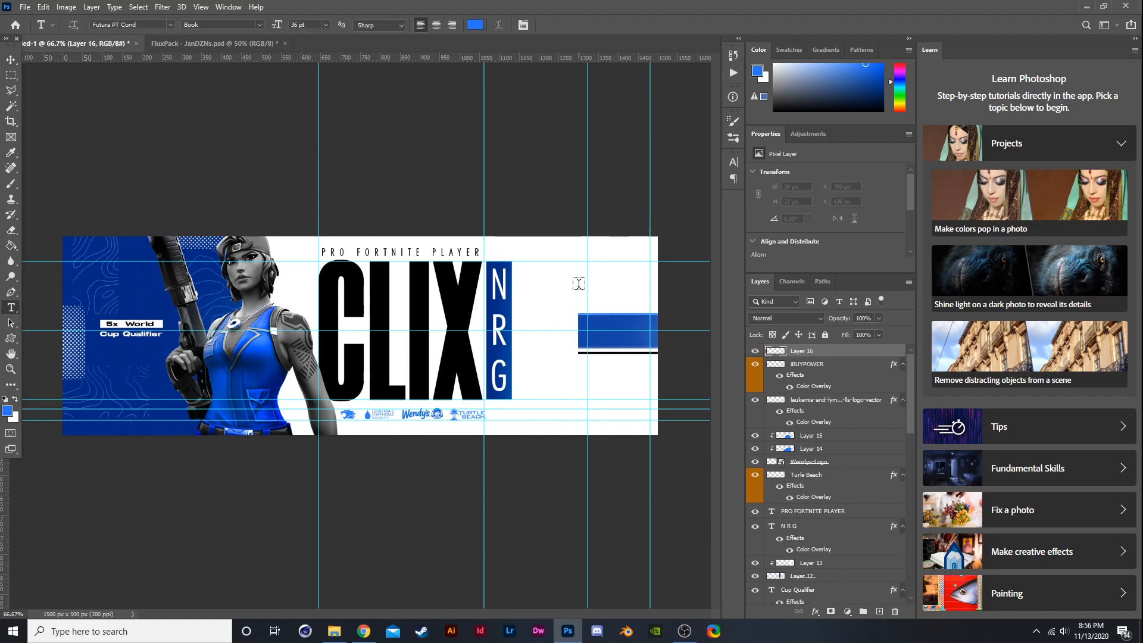
left_click(575, 252)
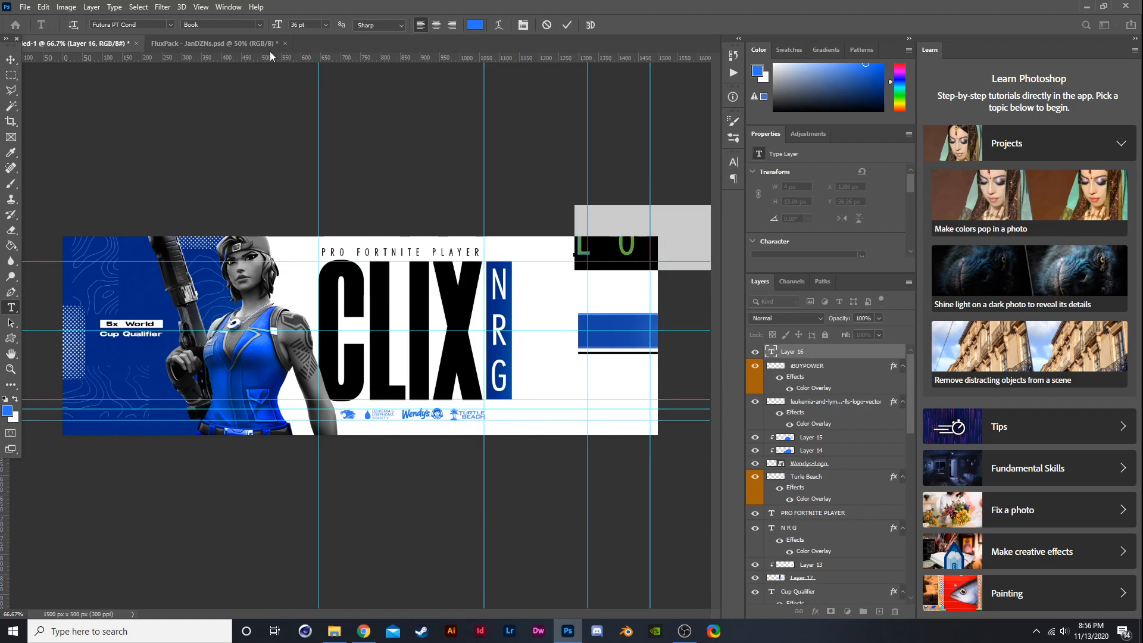
type("USE")
left_click(10, 60)
- Scale the USE text down and position it in the banner's top-right area
key("ctrl+t")
left_click_drag(647, 204, 649, 261)
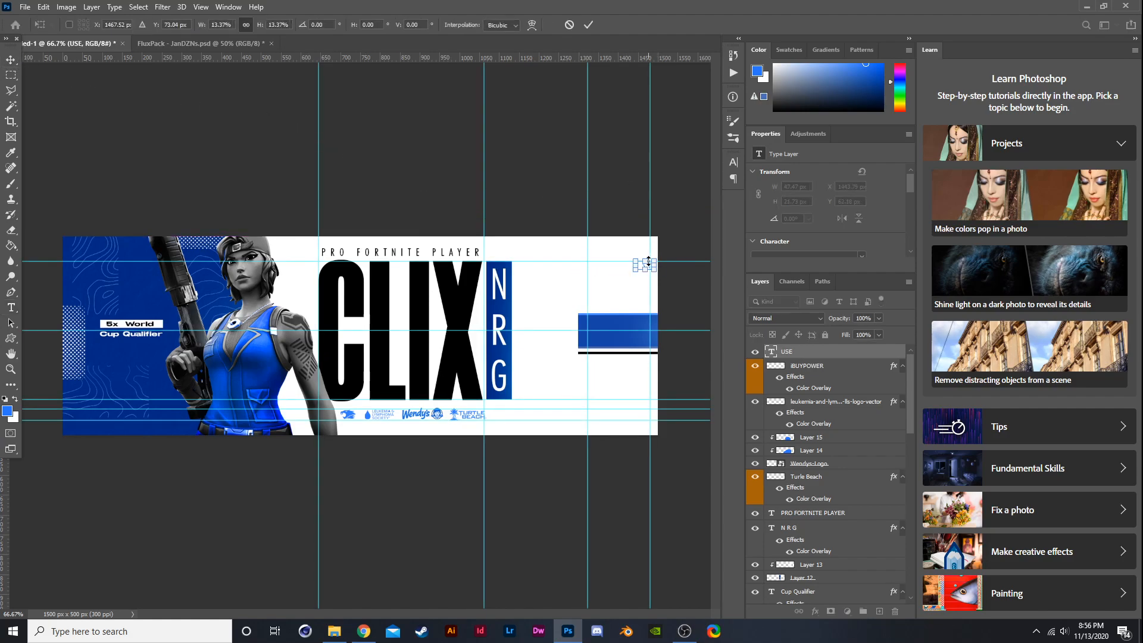
scroll(648, 262, "up", 4)
left_click_drag(574, 303, 178, 182)
key("Return")
- Extend the text so it reads USE CODE: NOTCLIX
key("t")
left_click(246, 181)
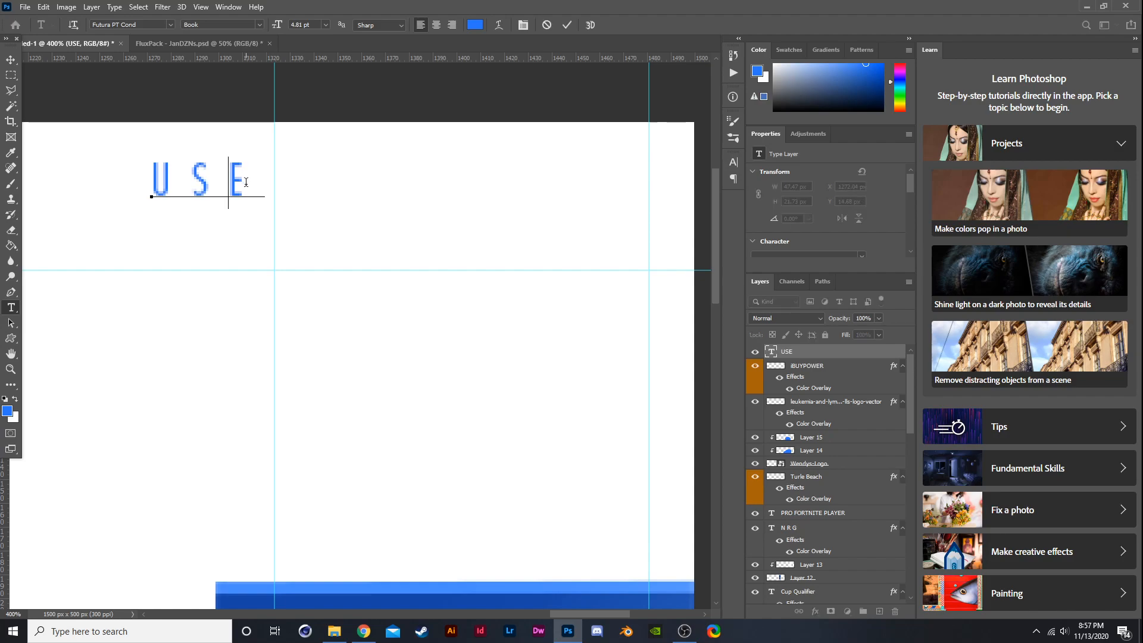
key("Right")
type("CODE")
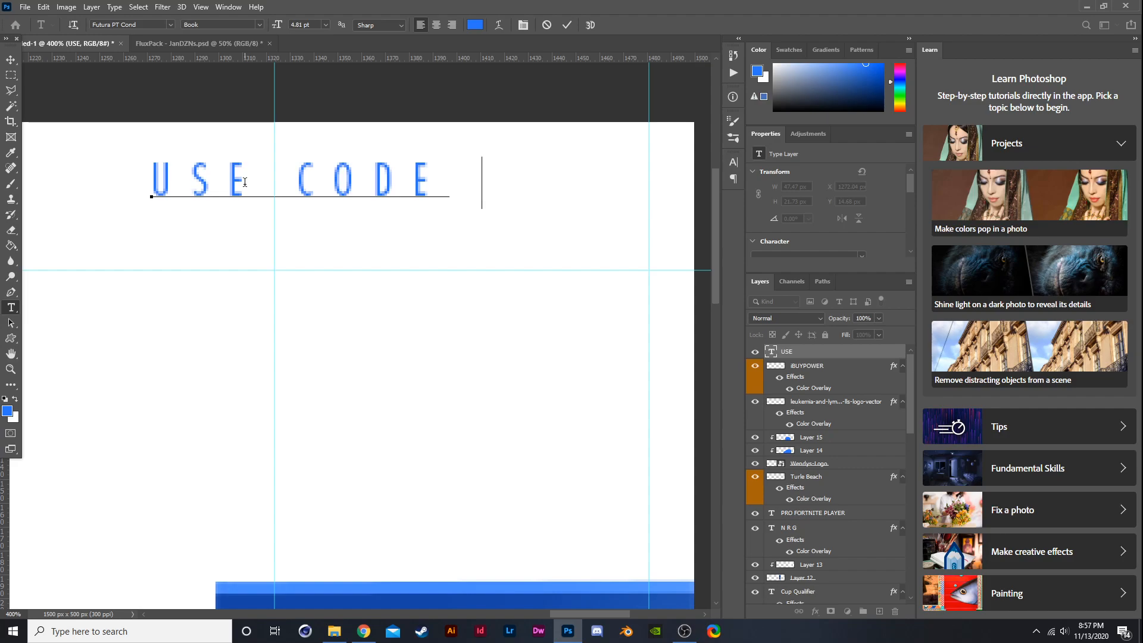
key("BackSpace")
key("BackSpace")
type("E: N")
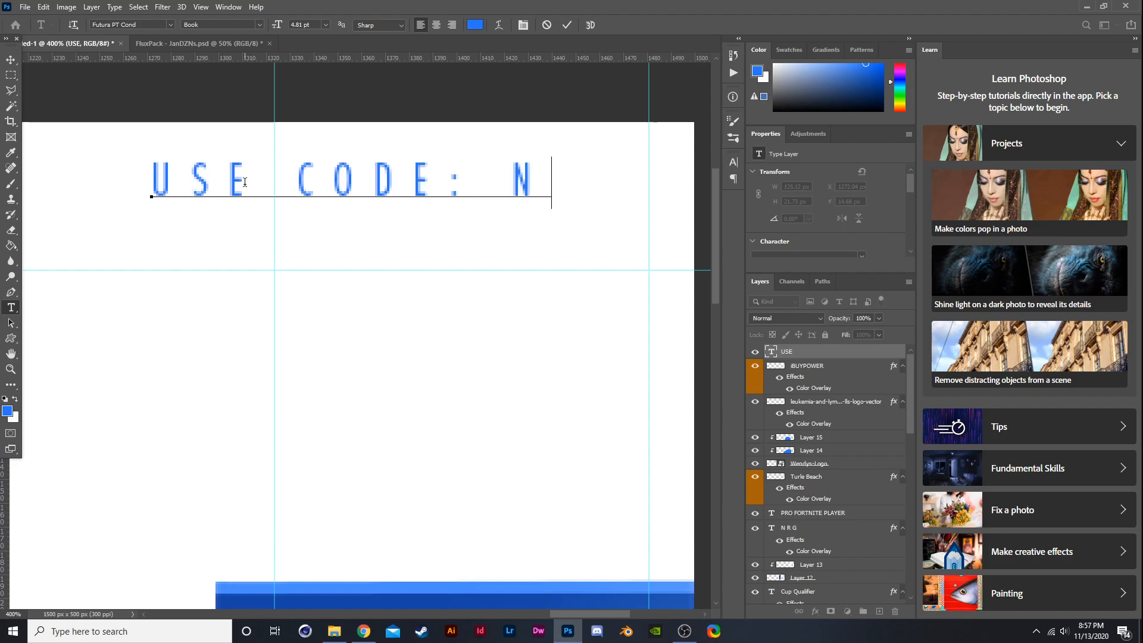
type("OTCL")
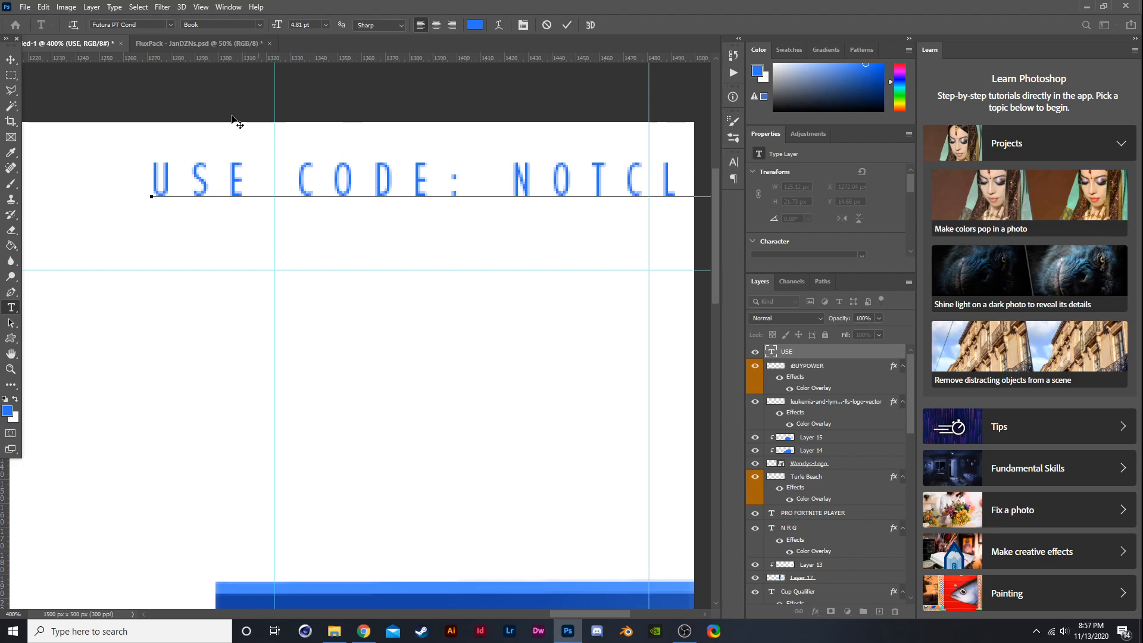
left_click(12, 61)
- Resize the code text and align it to the banner's top-right corner
key("ctrl+t")
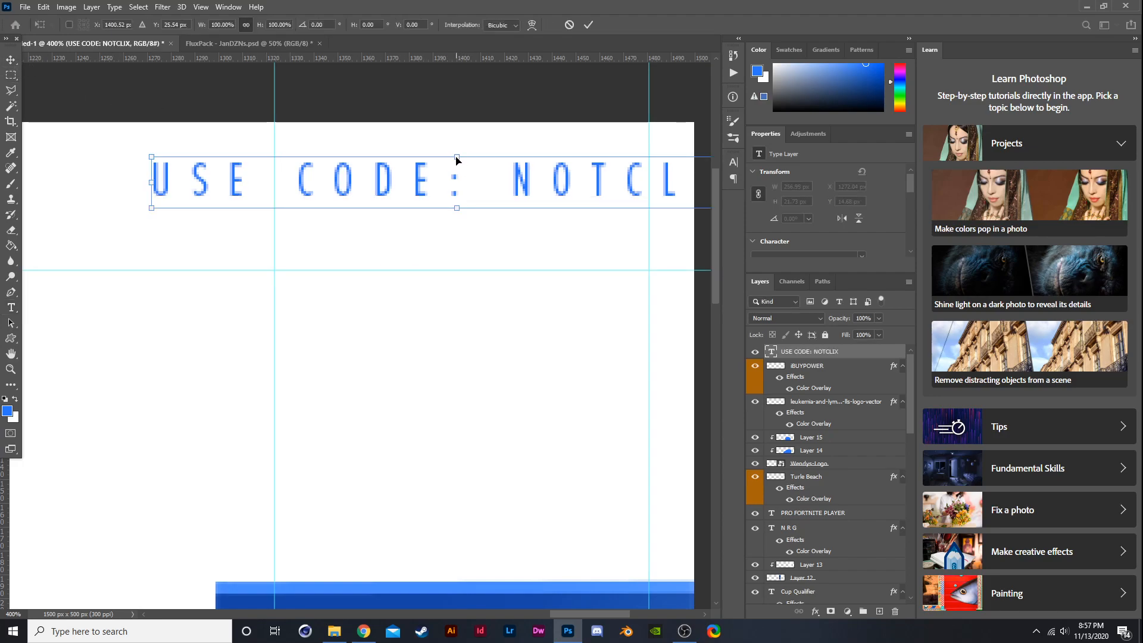
left_click_drag(457, 156, 420, 544)
left_click_drag(615, 527, 680, 505)
left_click_drag(610, 548, 609, 162)
key("Return")
key("ctrl+minus")
key("ctrl+minus")
key("ctrl+minus")
key("ctrl+minus")
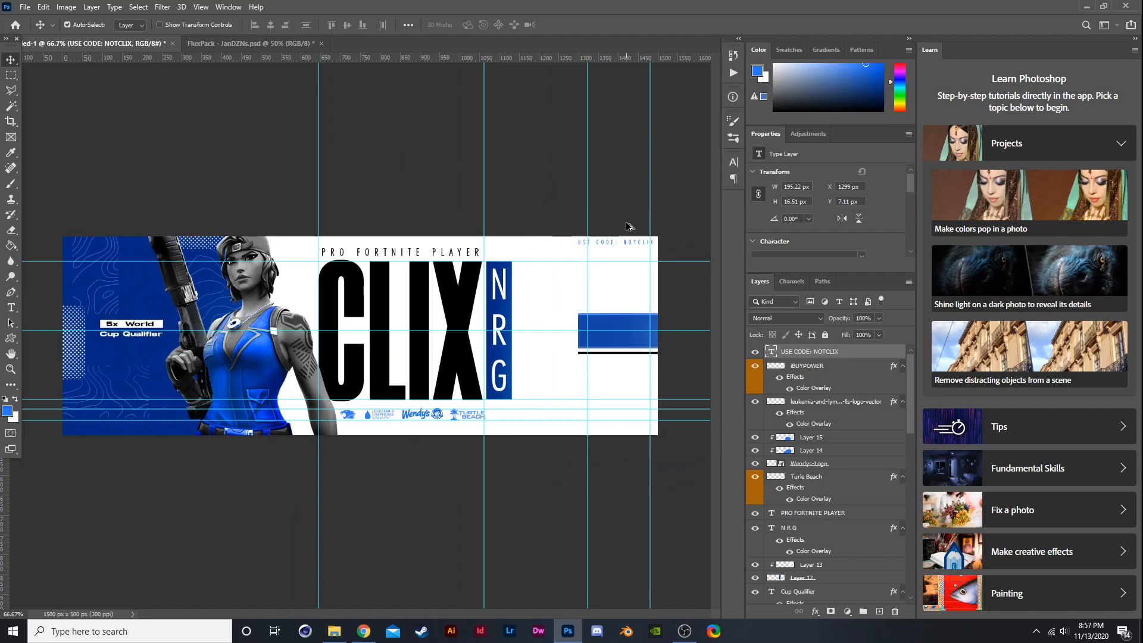
- Move the code text down to the banner's bottom-right corner
scroll(631, 228, "up", 1)
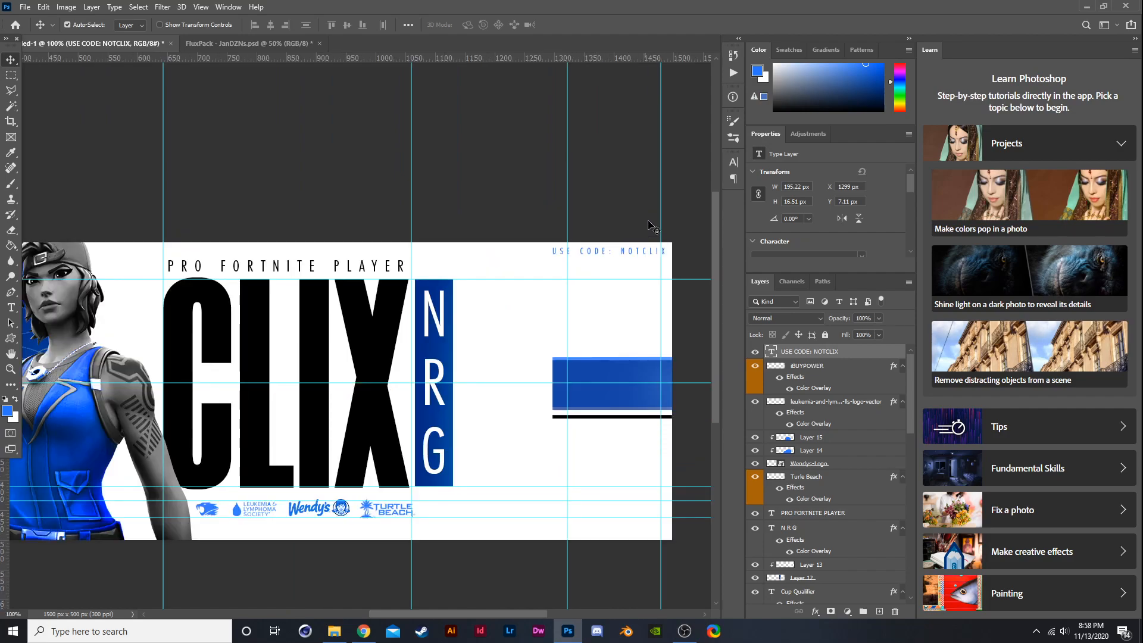
key("ctrl+t")
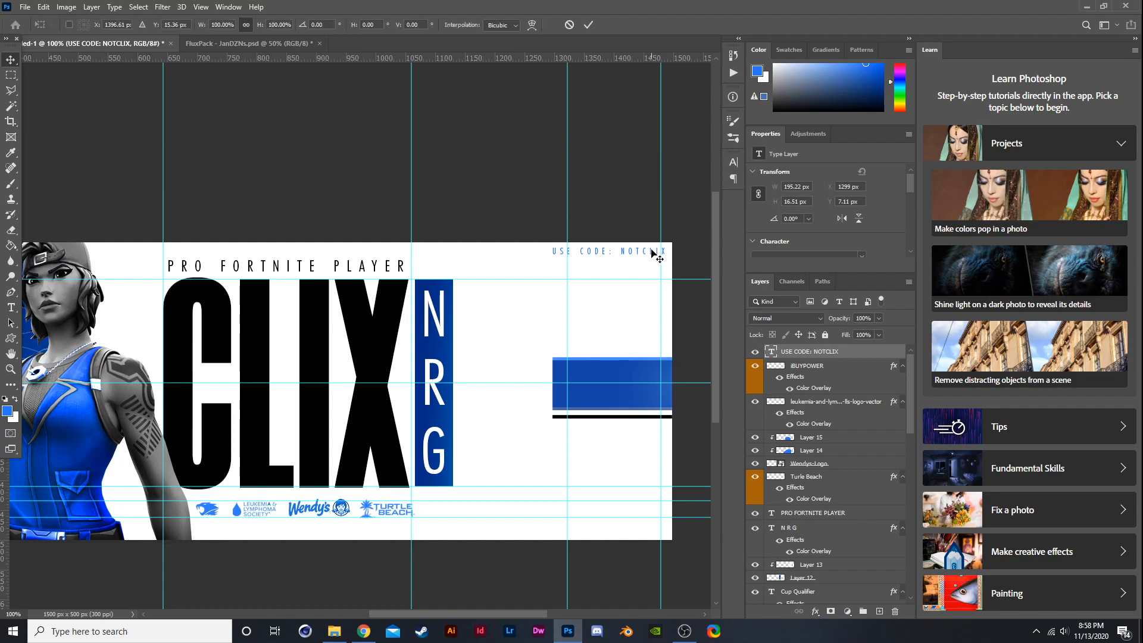
left_click_drag(656, 245, 646, 532)
key("Return")
- Select the code text and change its font to Morganite
scroll(668, 513, "up", 1)
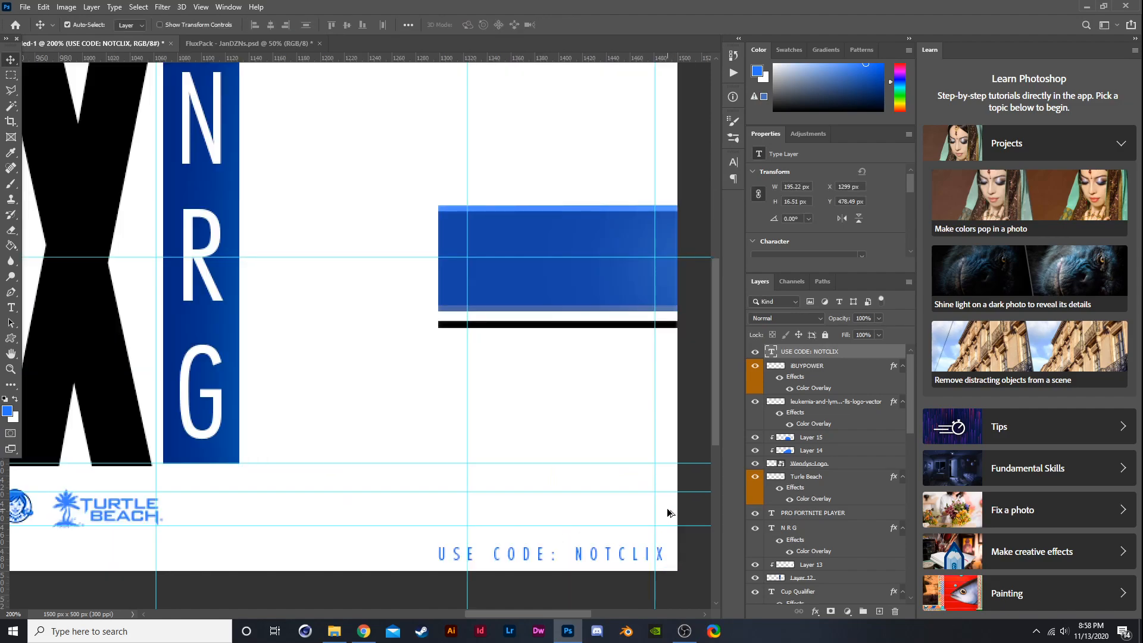
scroll(659, 513, "down", 2)
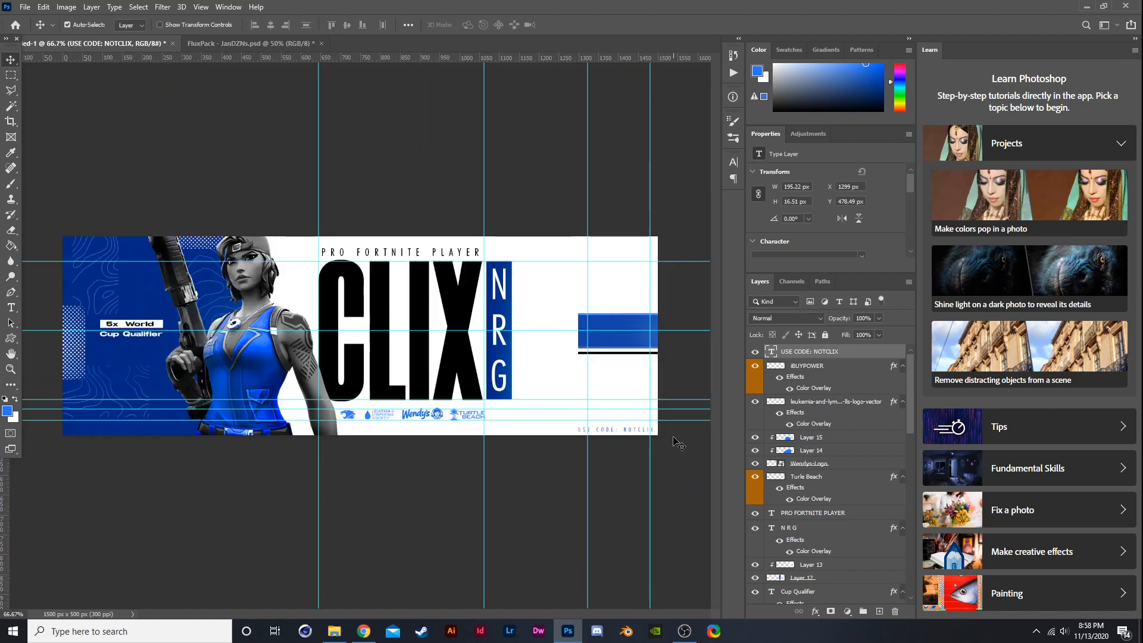
scroll(677, 439, "up", 2)
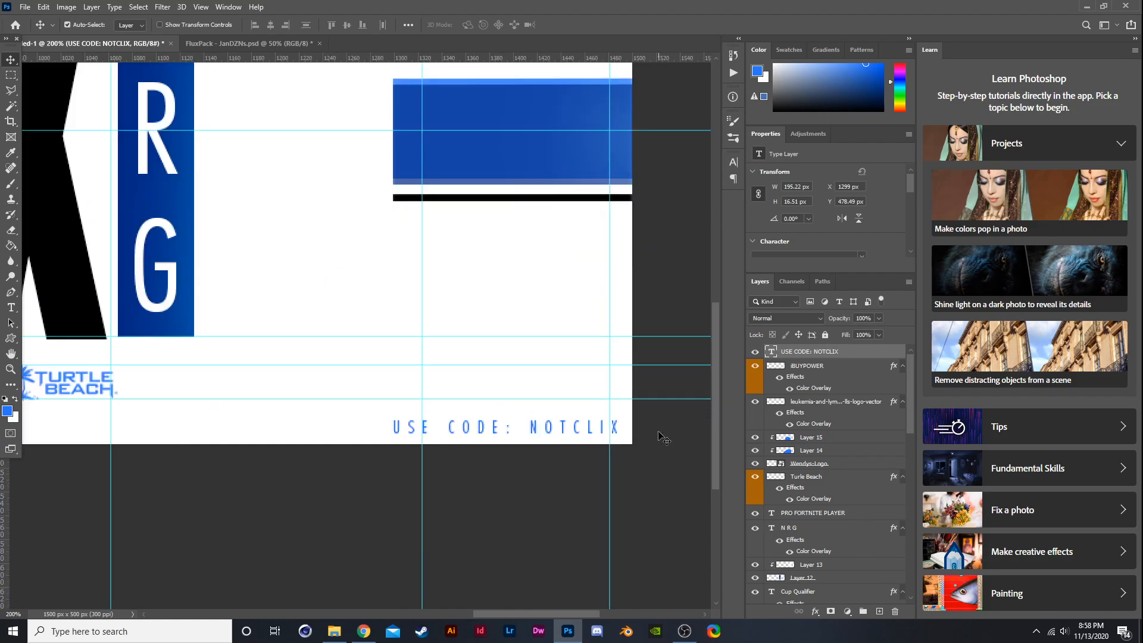
key("t")
left_click_drag(619, 421, 275, 349)
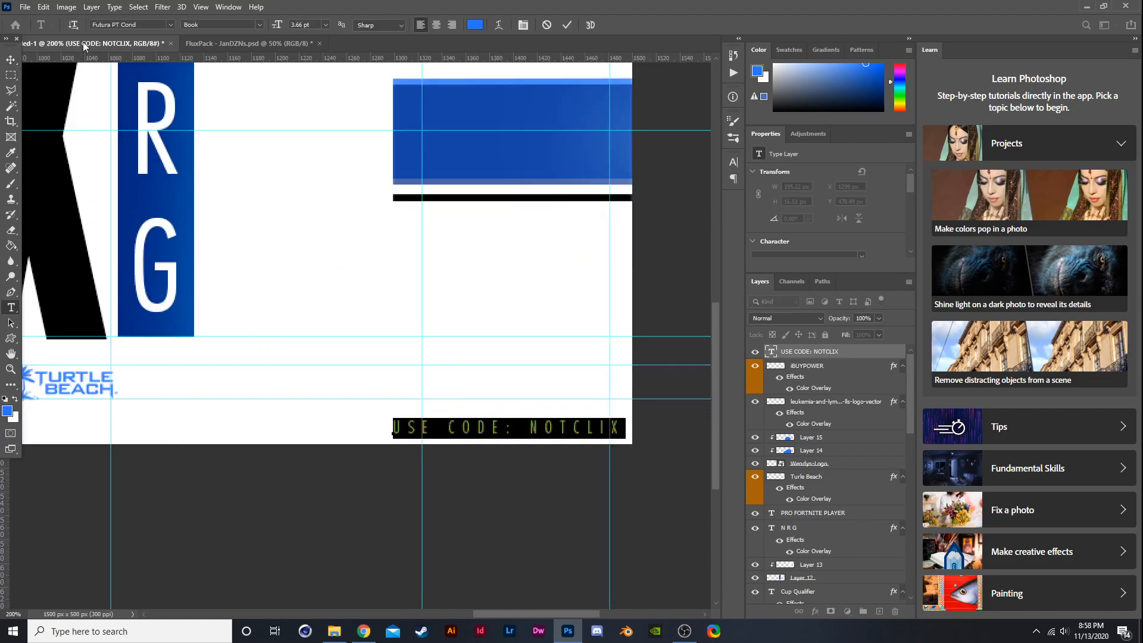
left_click(169, 24)
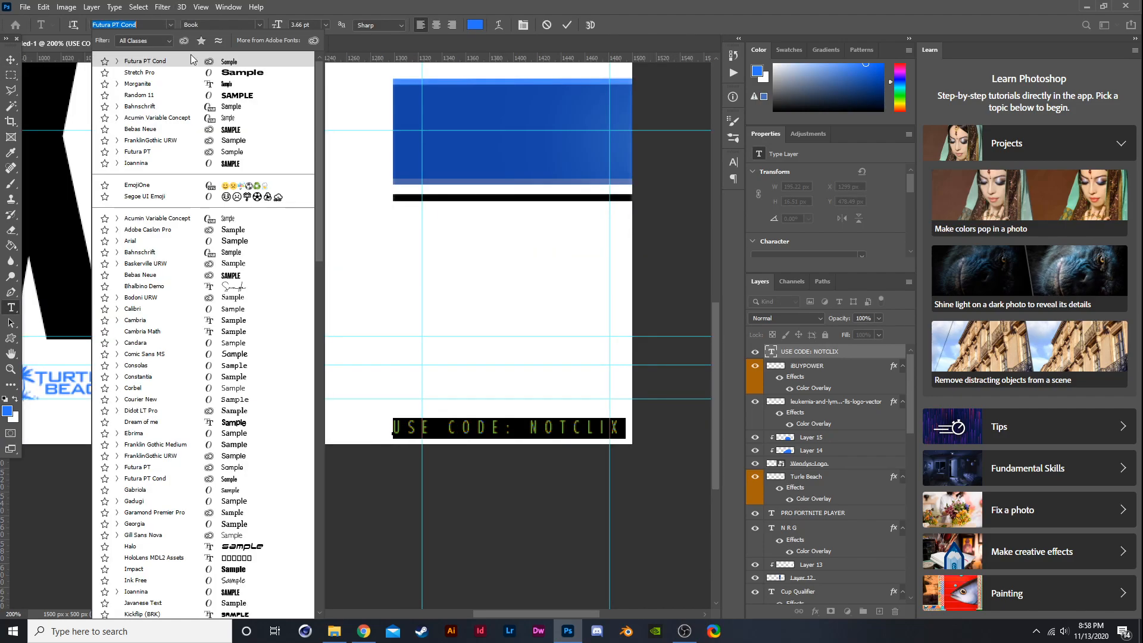
left_click(206, 85)
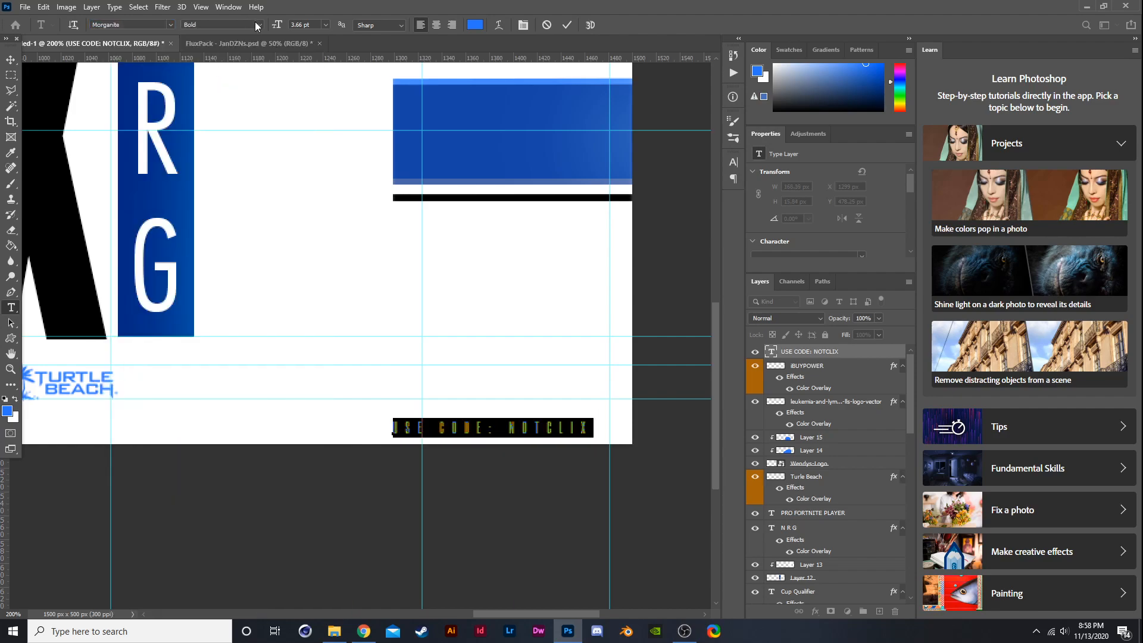
- Stretch the code text wider so it reaches the banner's right edge
left_click(10, 59)
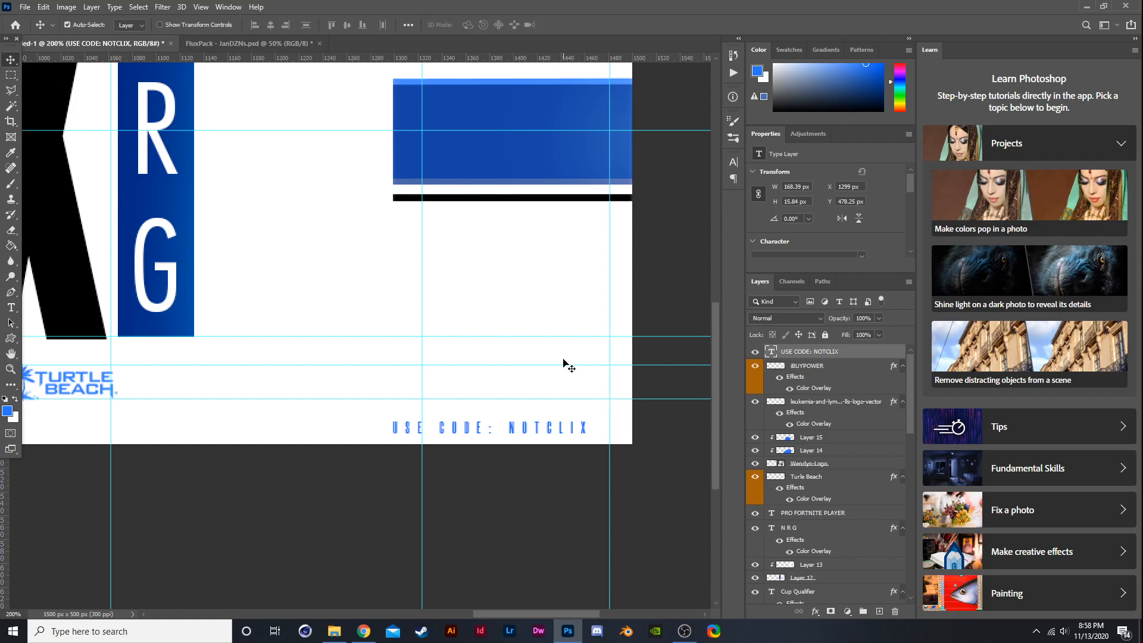
key("ctrl+t")
left_click_drag(592, 417, 632, 404)
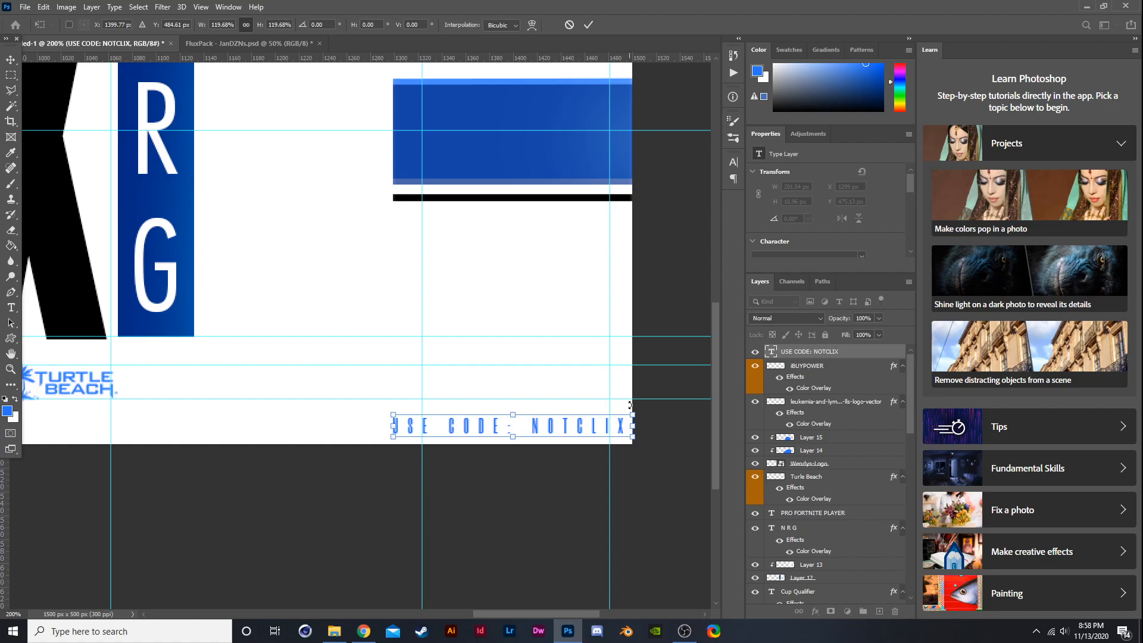
key("Return")
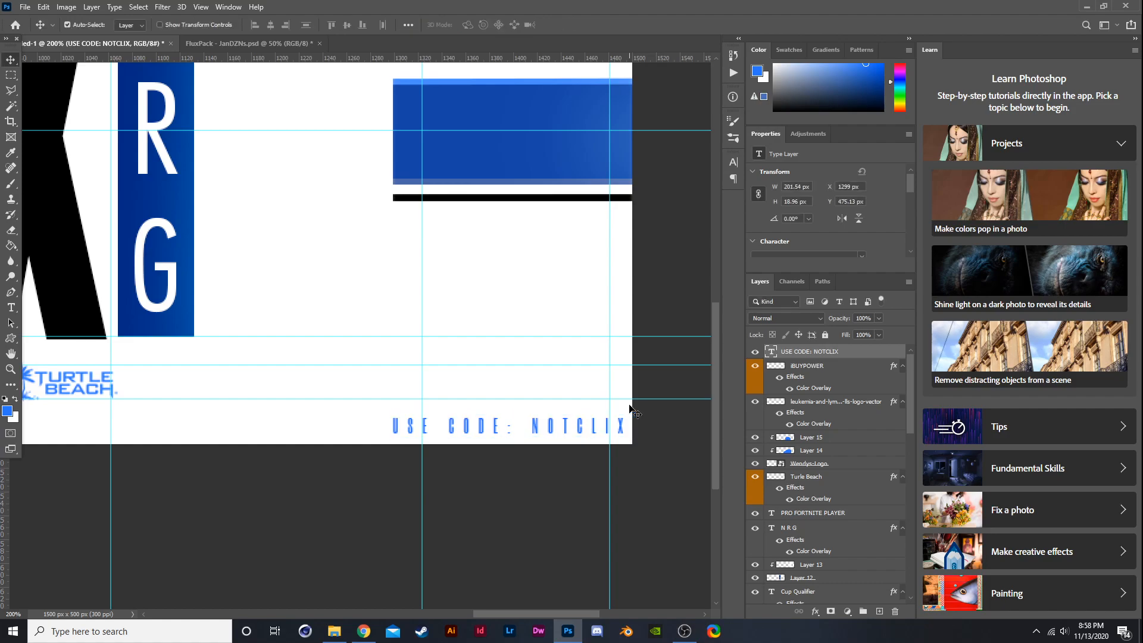
- Drag out two horizontal guides across the banner and nudge the lower one up slightly
key("ctrl+minus")
key("ctrl+minus")
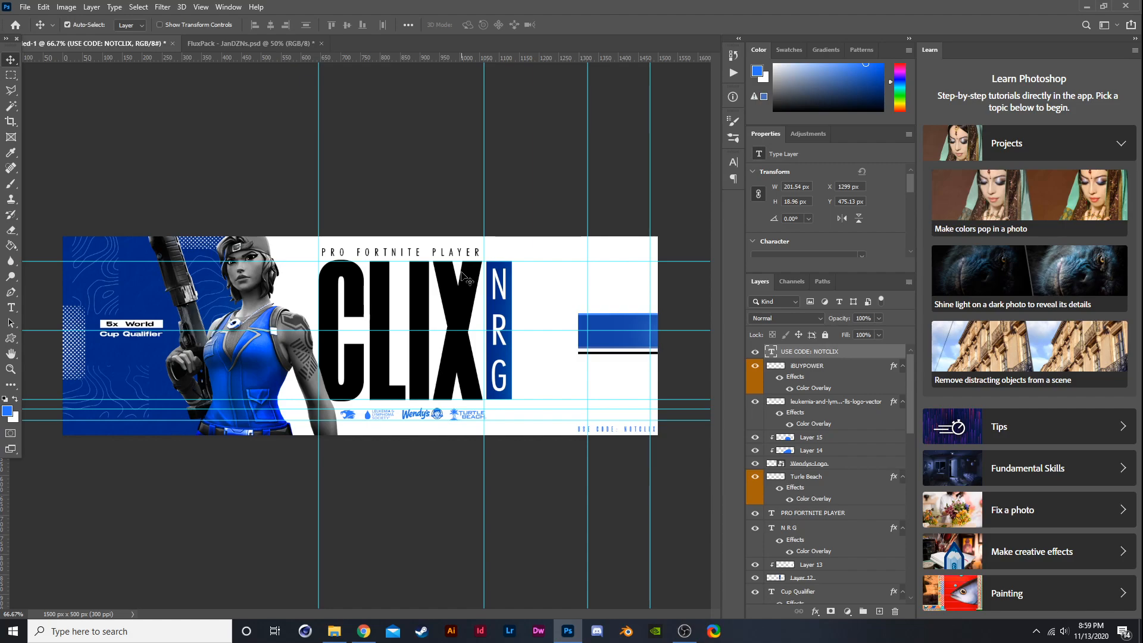
left_click_drag(420, 57, 612, 313)
left_click_drag(542, 57, 684, 355)
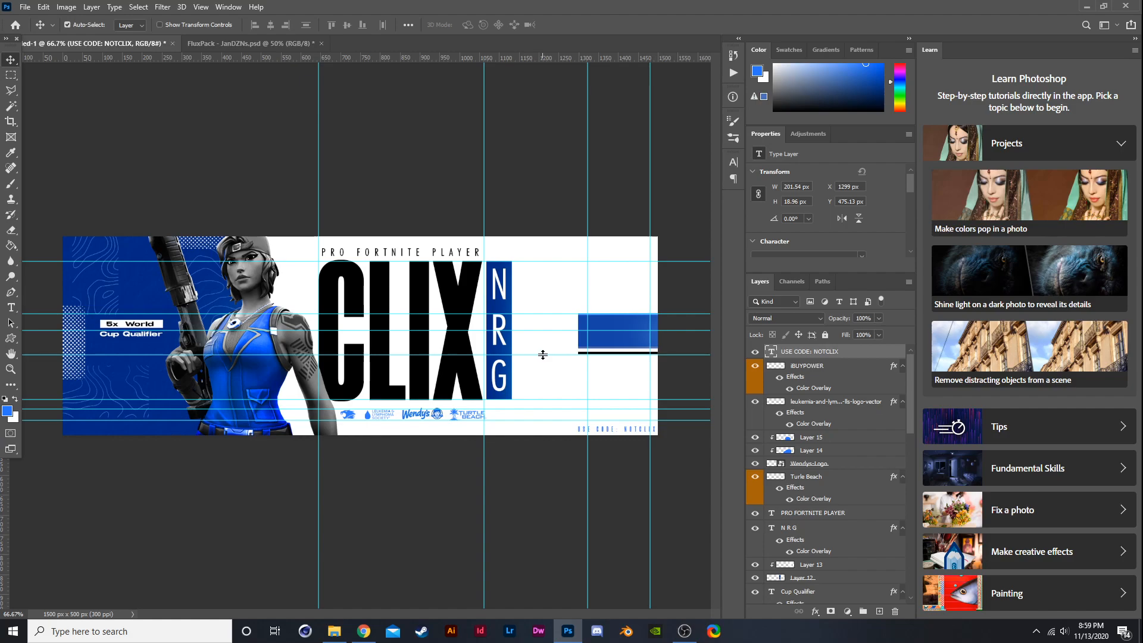
left_click_drag(542, 355, 542, 348)
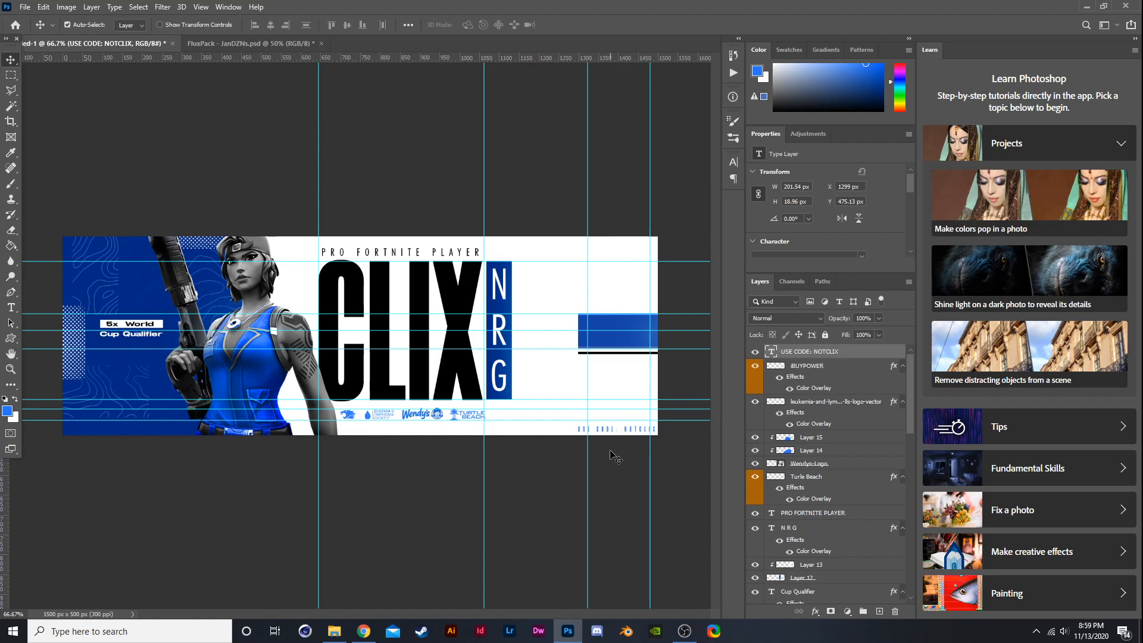
key("t")
left_click_drag(578, 428, 655, 543)
left_click(818, 366)
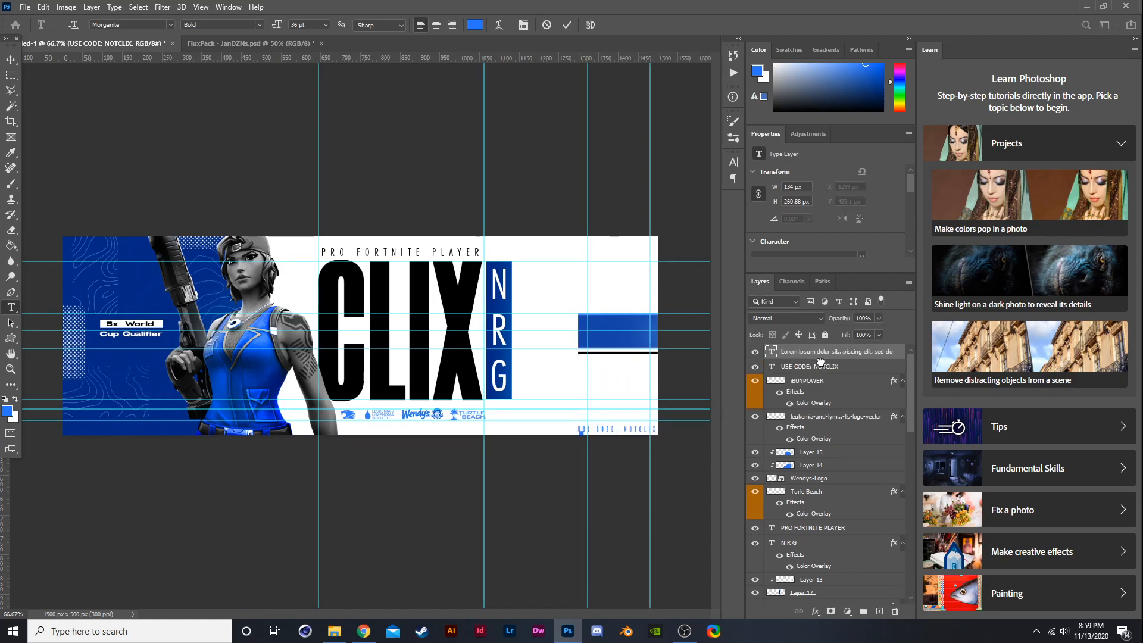
left_click(863, 353)
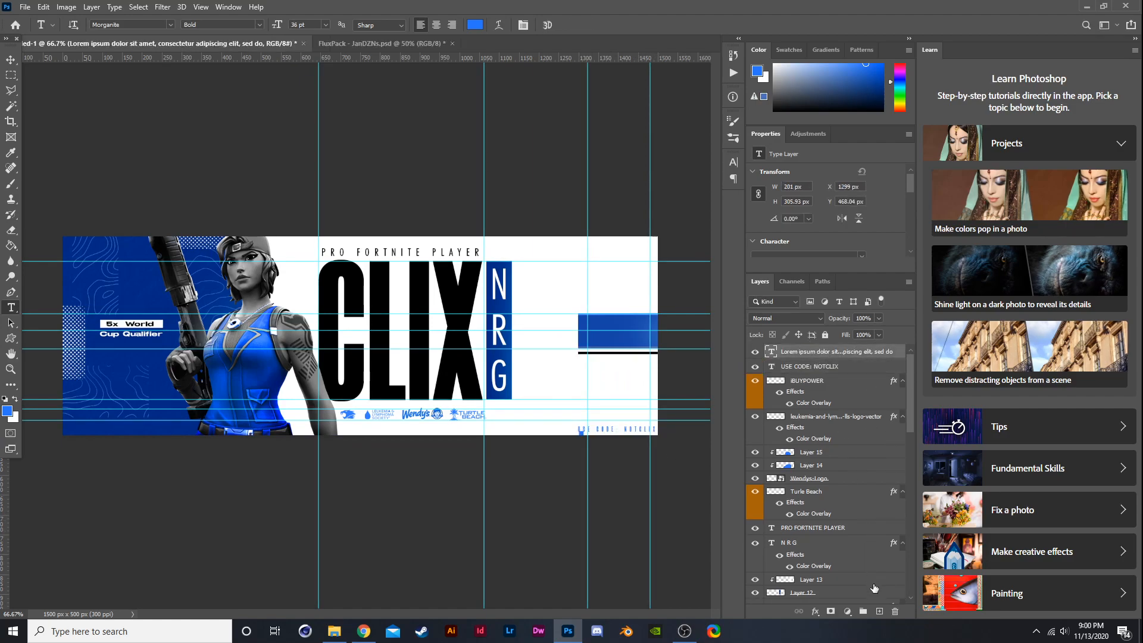
left_click(880, 610)
left_click(896, 611)
left_click(896, 611)
- Select all the code text characters and change their font to Stretch Pro
scroll(650, 427, "up", 2)
left_click_drag(666, 427, 570, 427)
left_click(666, 428)
left_click_drag(666, 427, 622, 431)
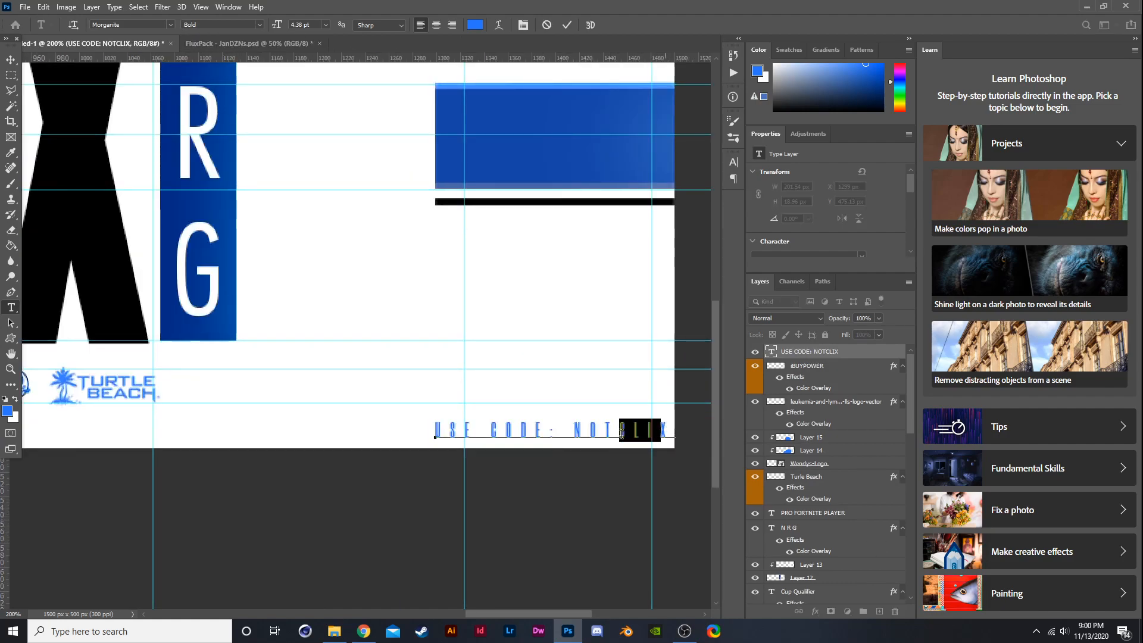
left_click_drag(436, 426, 751, 389)
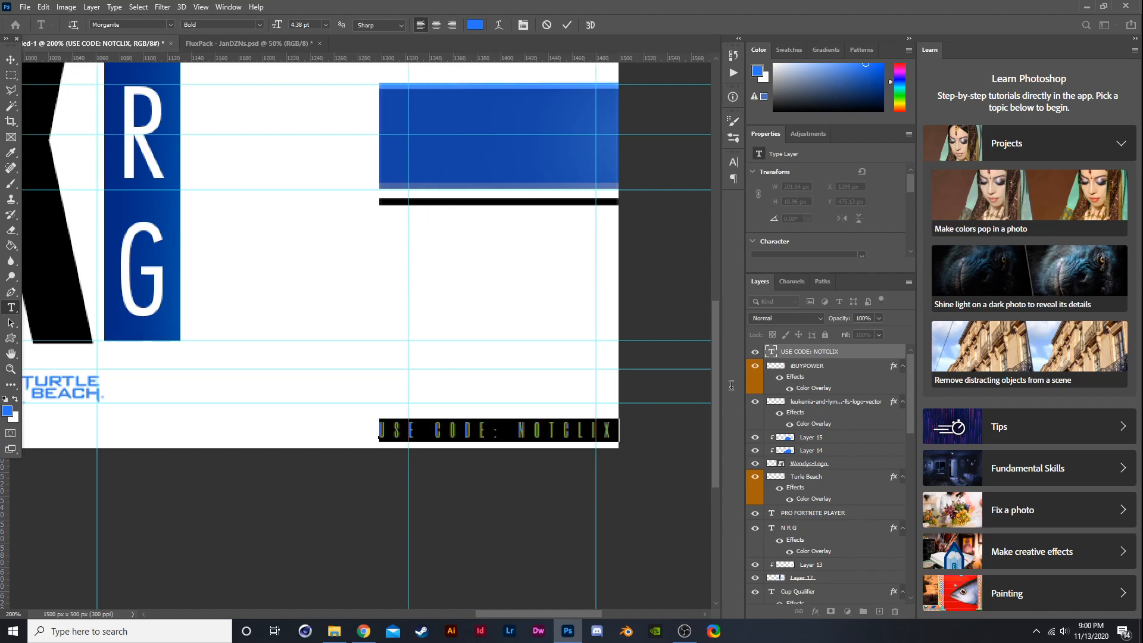
scroll(403, 307, "down", 2)
left_click(171, 25)
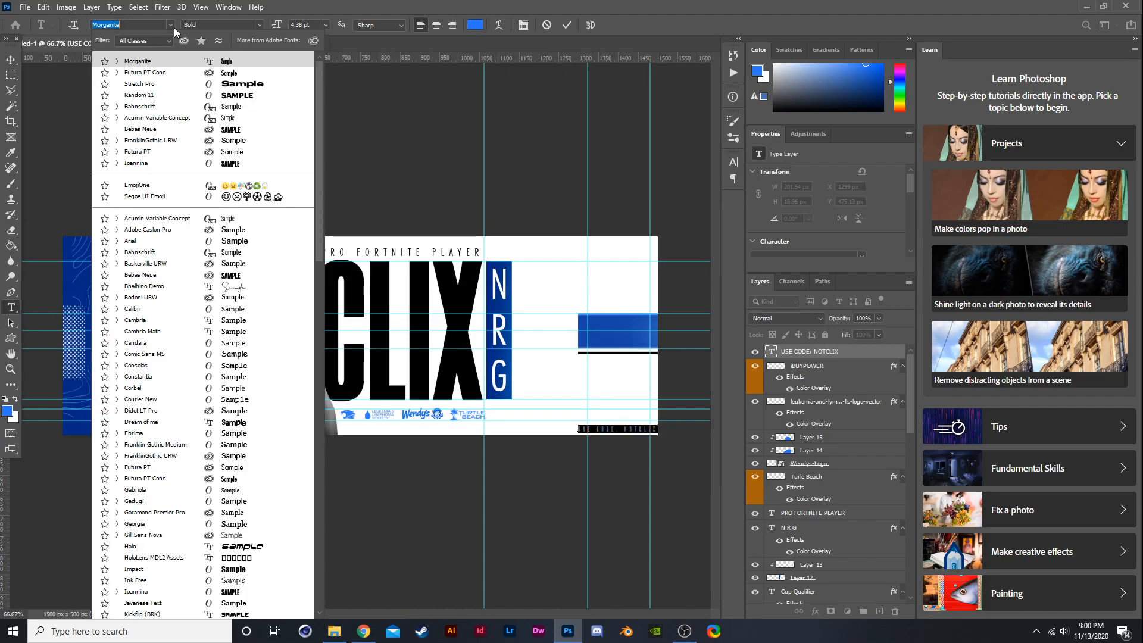
left_click(208, 88)
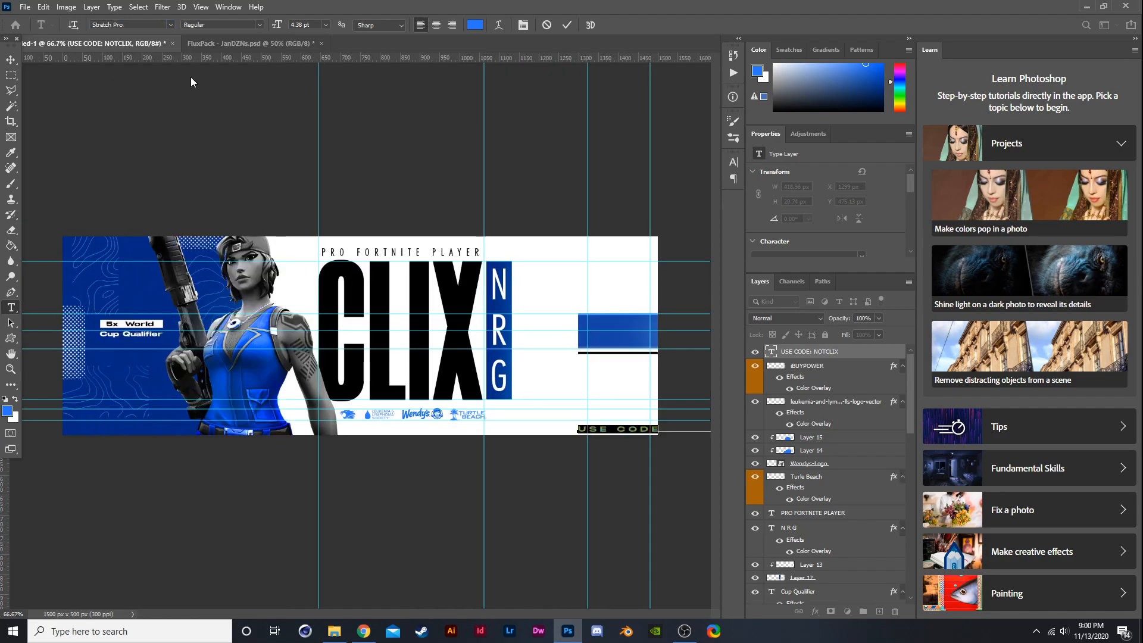
- Scale the code text down to about 48% so it fits the banner's bottom-right corner
left_click(11, 59)
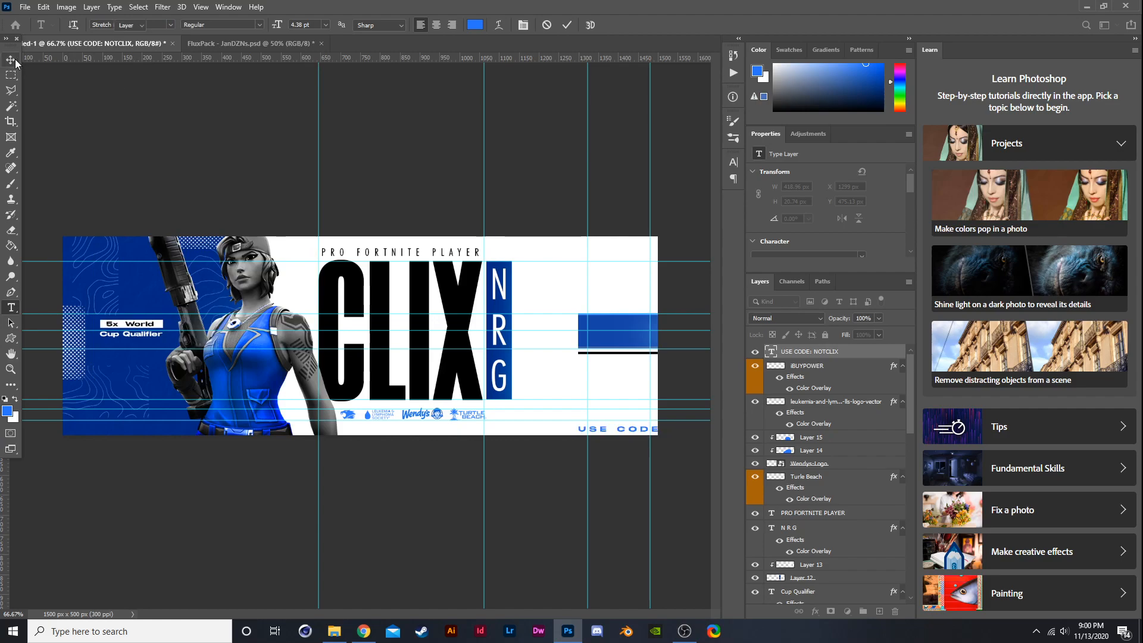
scroll(660, 426, "up", 3)
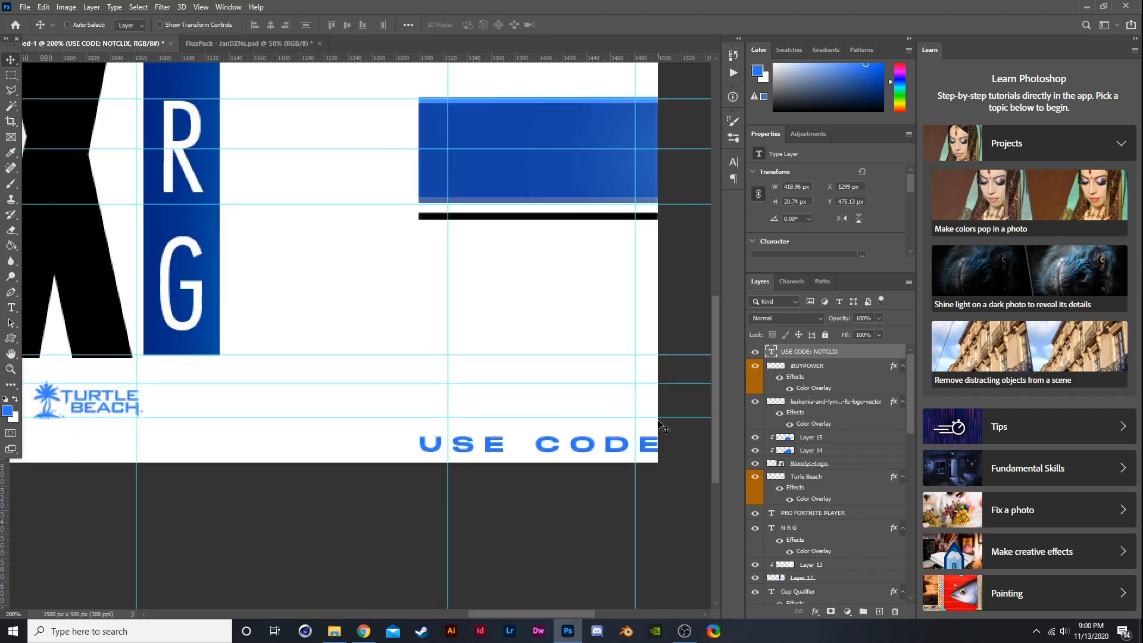
key("ctrl+t")
scroll(668, 429, "down", 3)
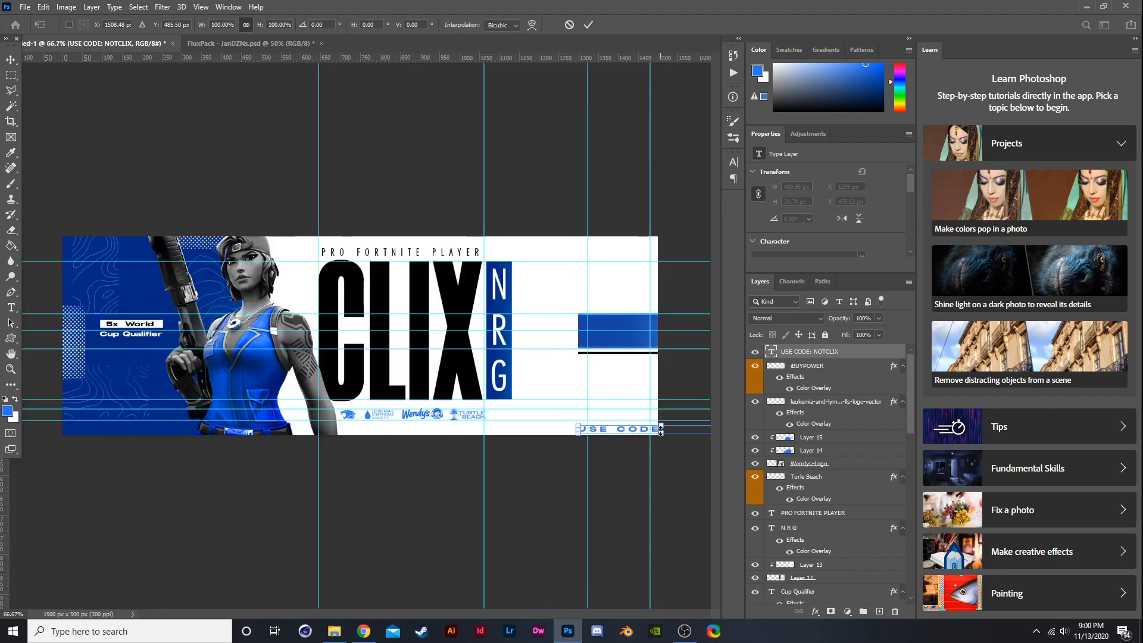
key("Return")
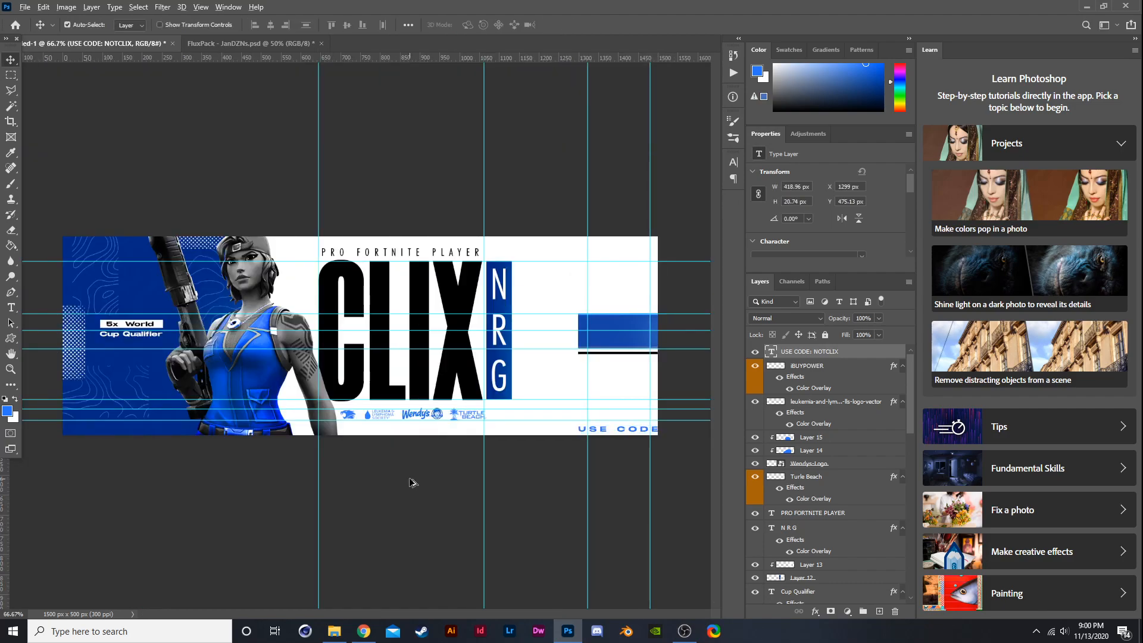
scroll(634, 366, "down", 1)
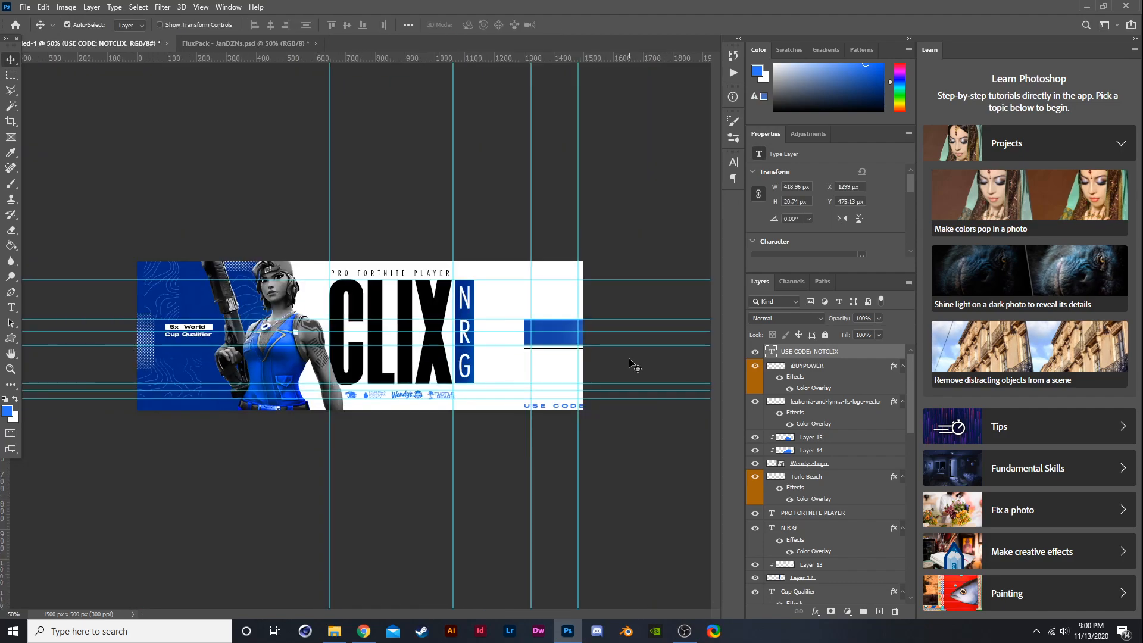
key("ctrl+t")
left_click_drag(647, 404, 600, 387)
scroll(600, 394, "up", 2)
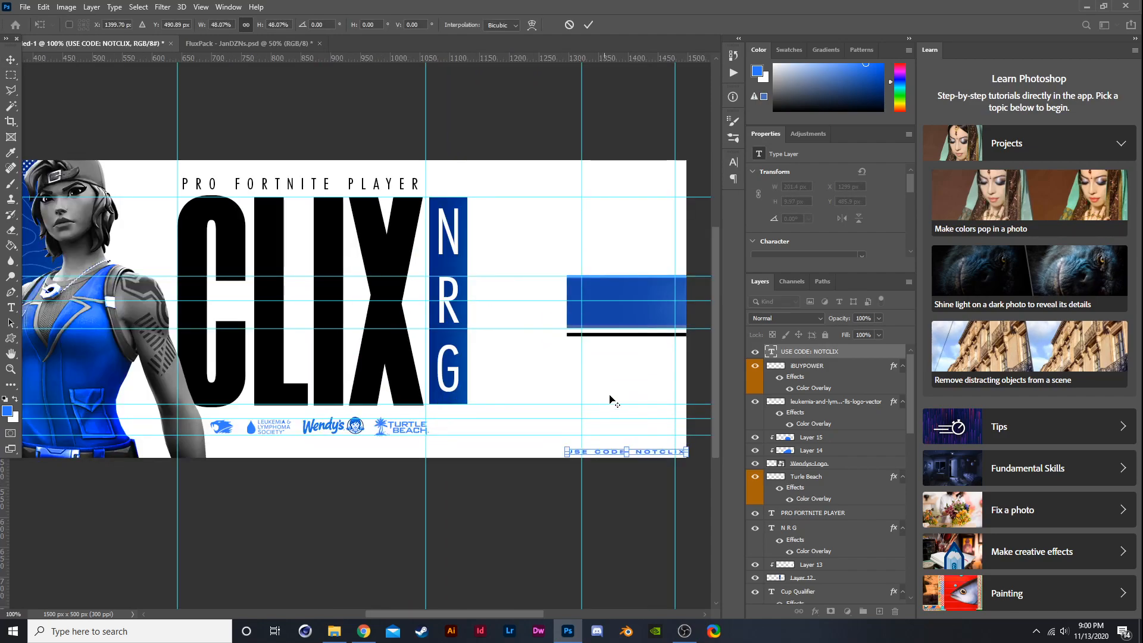
scroll(666, 427, "up", 1)
scroll(668, 424, "down", 2)
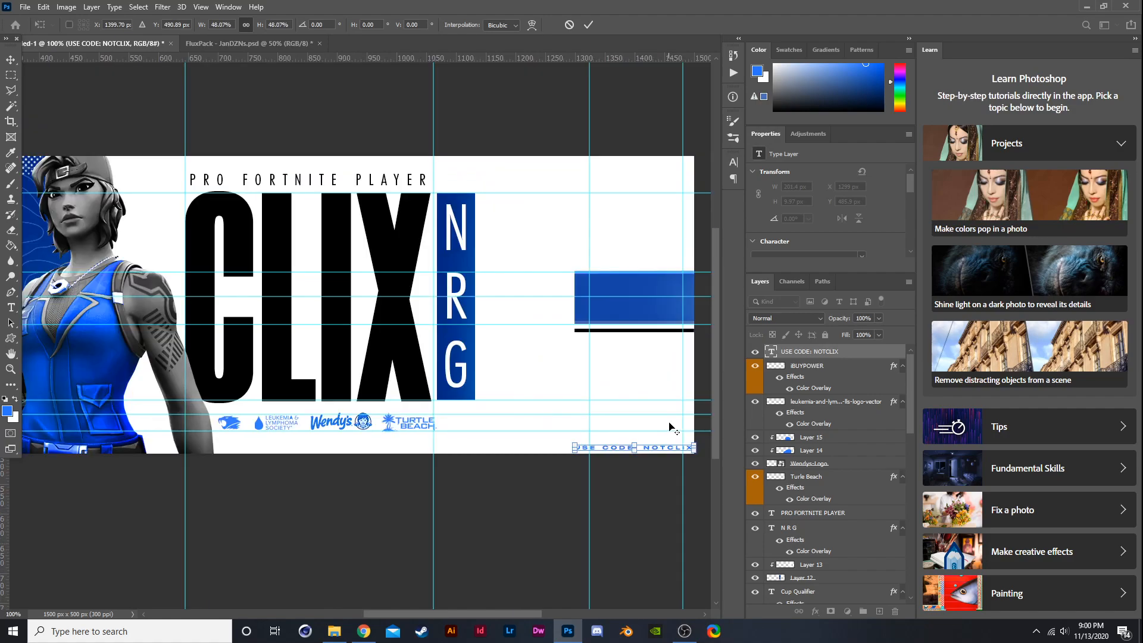
scroll(672, 422, "up", 2)
key("Return")
- Add a vertical guide near the banner's right edge
scroll(645, 429, "down", 2)
scroll(625, 377, "up", 1)
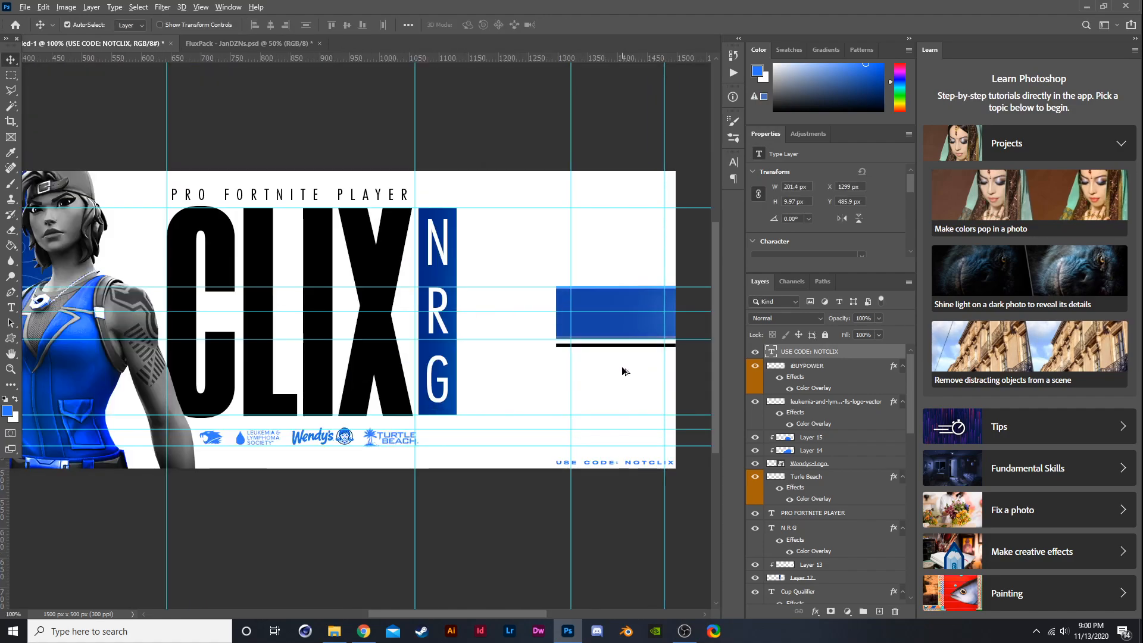
scroll(625, 373, "down", 1)
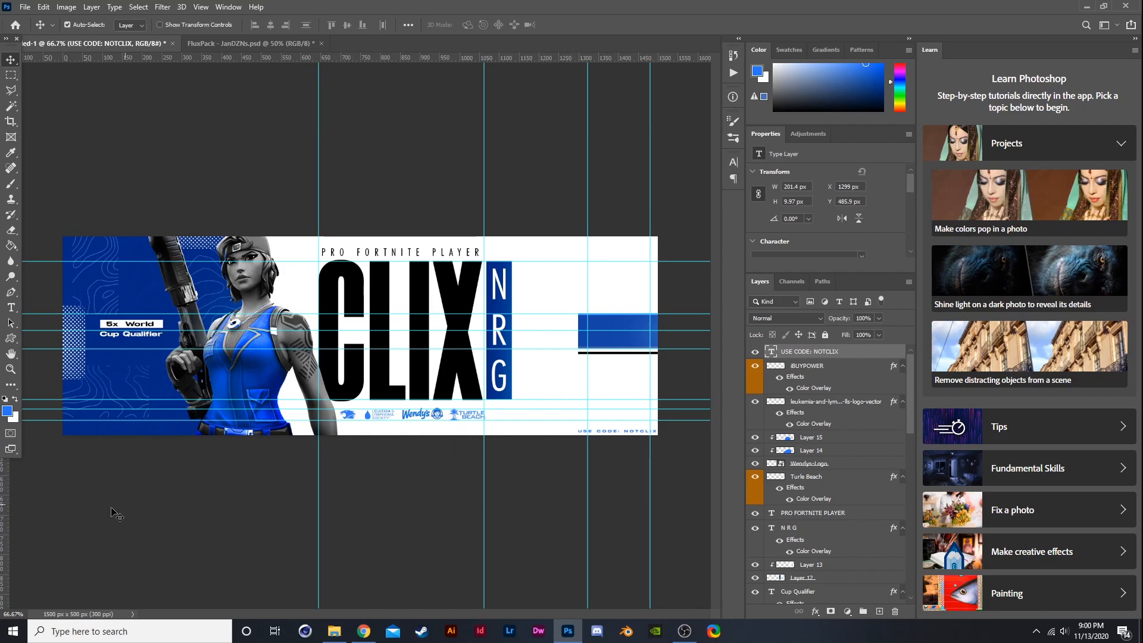
left_click_drag(5, 533, 589, 541)
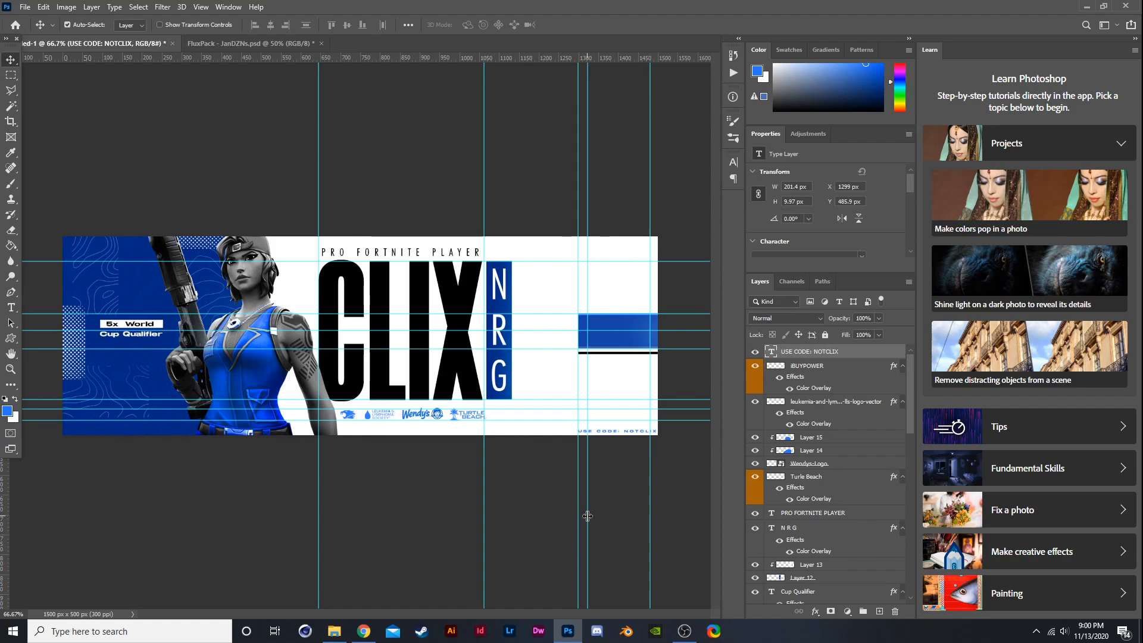
scroll(672, 309, "up", 1)
left_click_drag(542, 402, 647, 385)
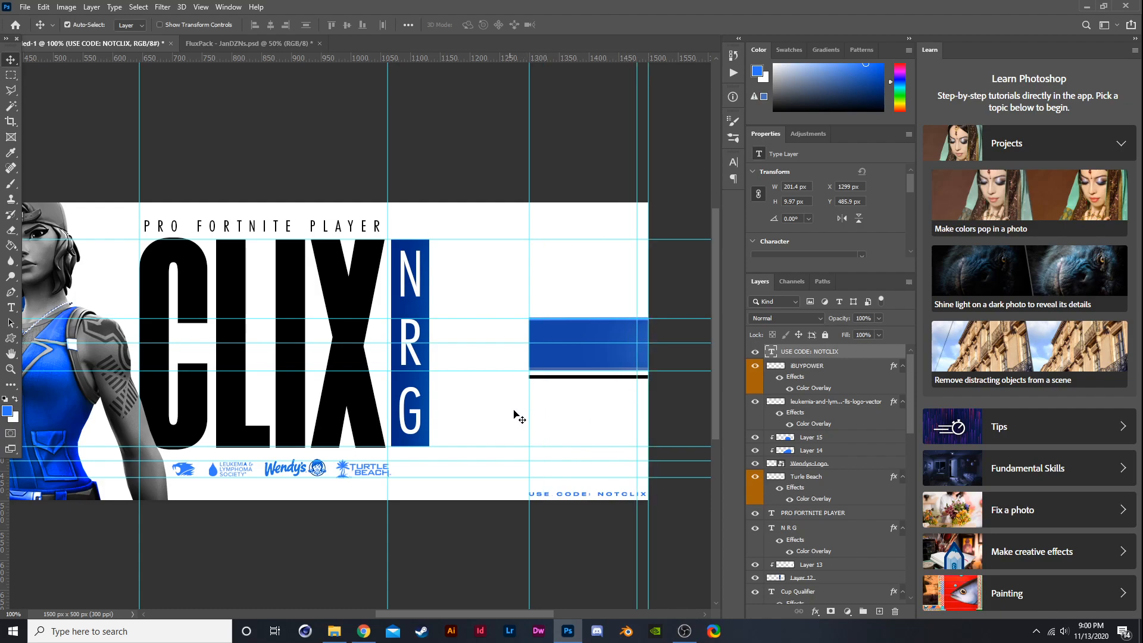
double_click(630, 382)
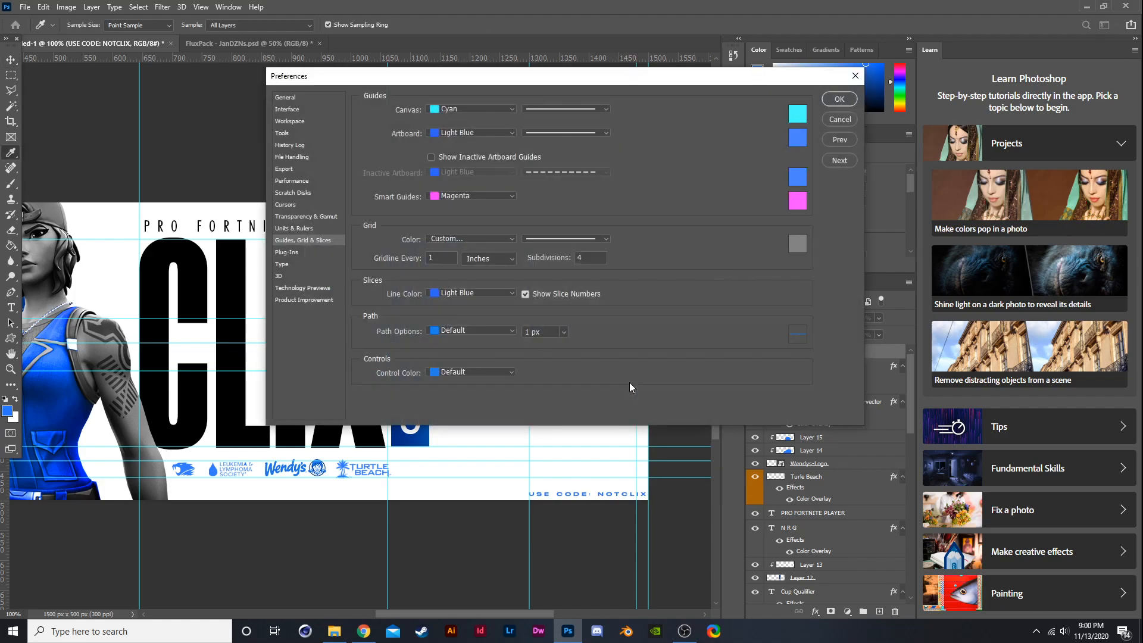
left_click(846, 119)
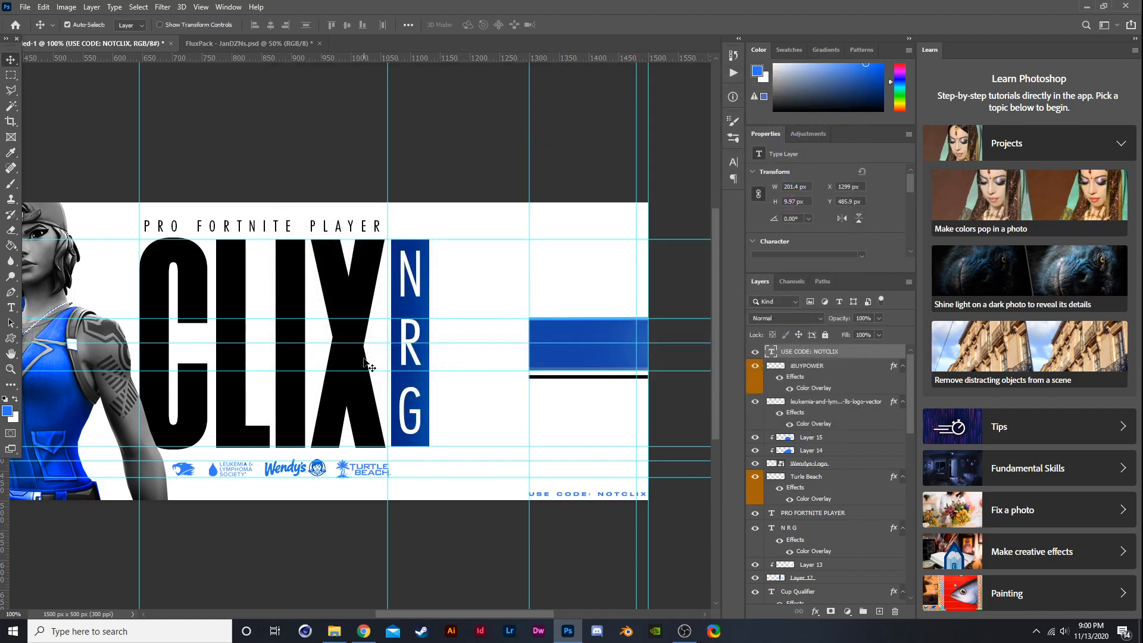
- Place the Topographic-Map-Pattern-7 image over the right third of the banner
key("ctrl+minus")
key("ctrl+minus")
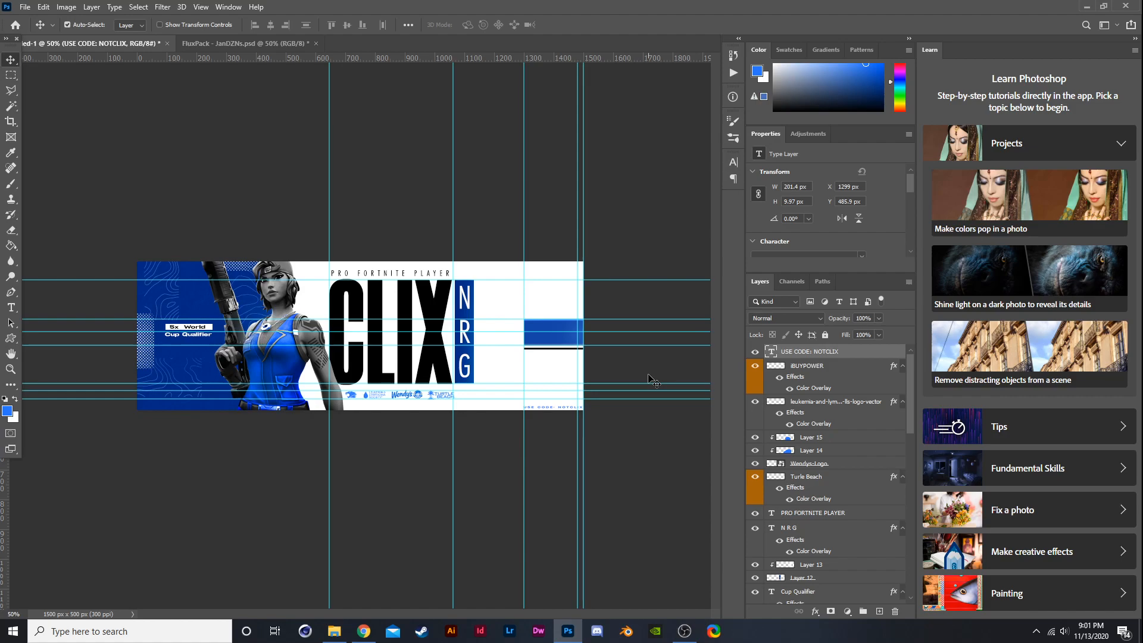
scroll(329, 334, "up", 2)
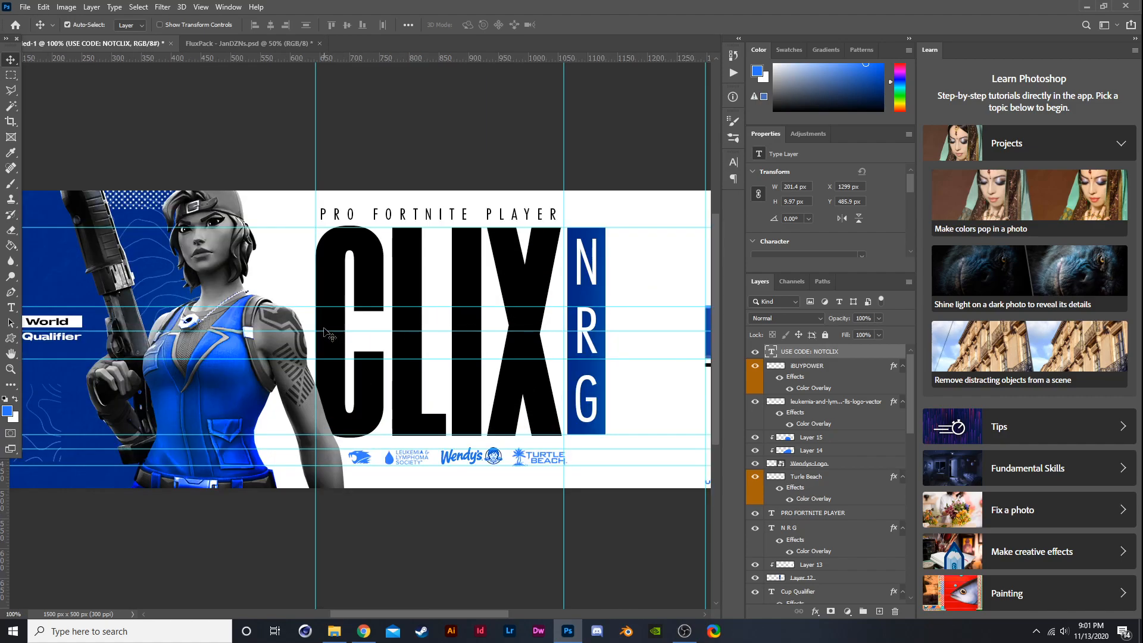
scroll(329, 335, "down", 1)
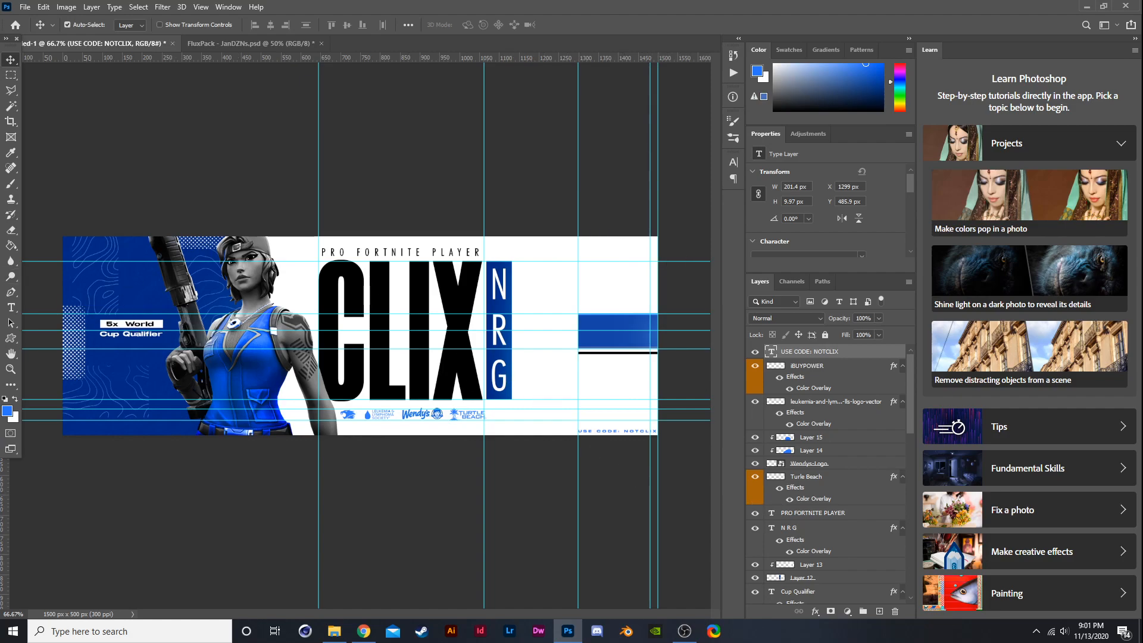
left_click_drag(386, 396, 580, 376)
left_click_drag(375, 360, 561, 367)
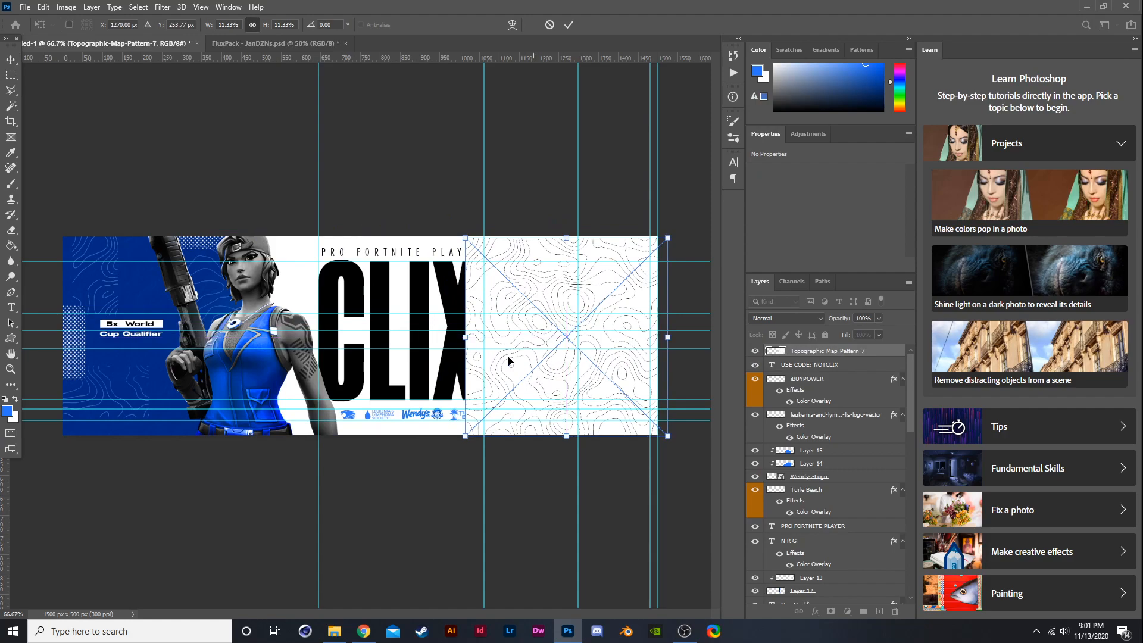
key("Return")
- Rename the pattern layer to map and rasterize it
right_click(809, 351)
key("Escape")
double_click(835, 350)
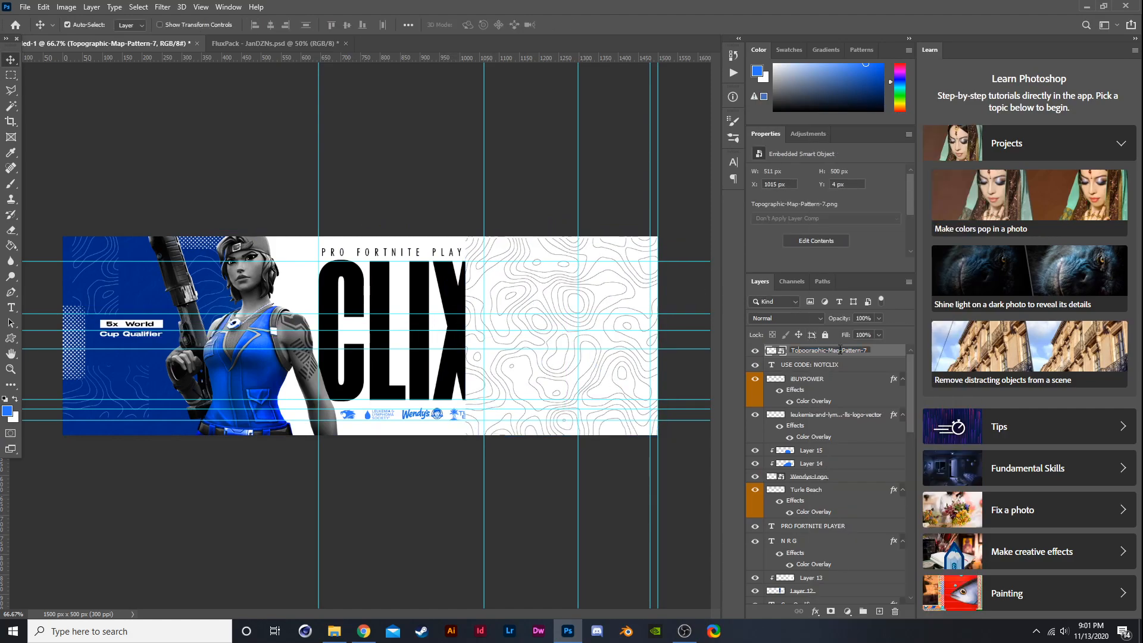
type("map")
key("Return")
right_click(795, 351)
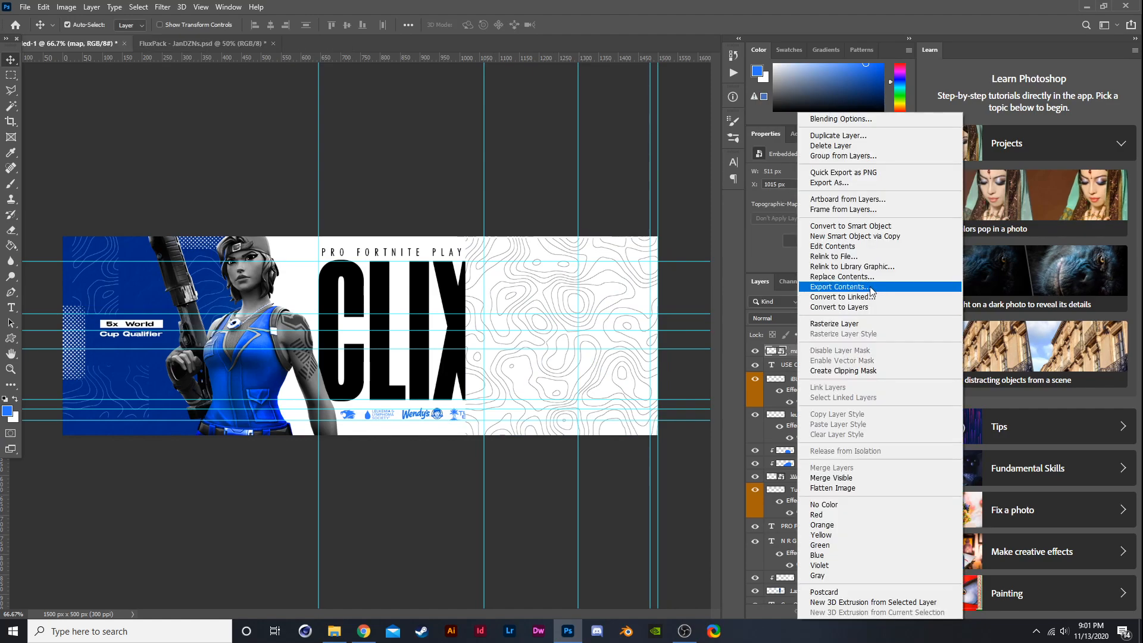
left_click(860, 320)
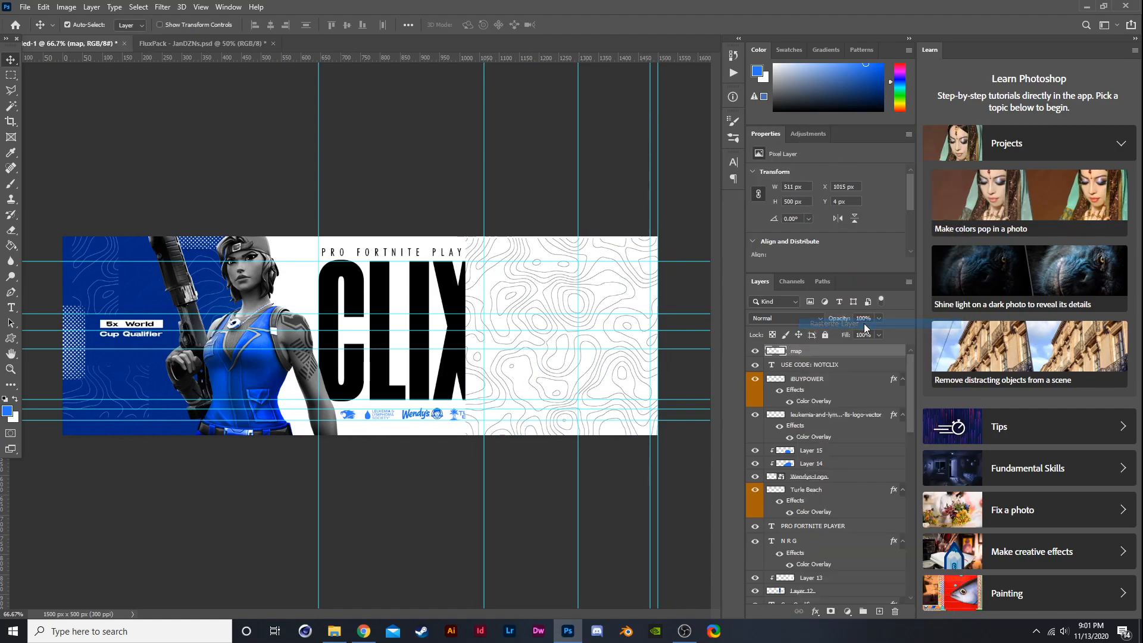
left_click(12, 106)
left_click(611, 298)
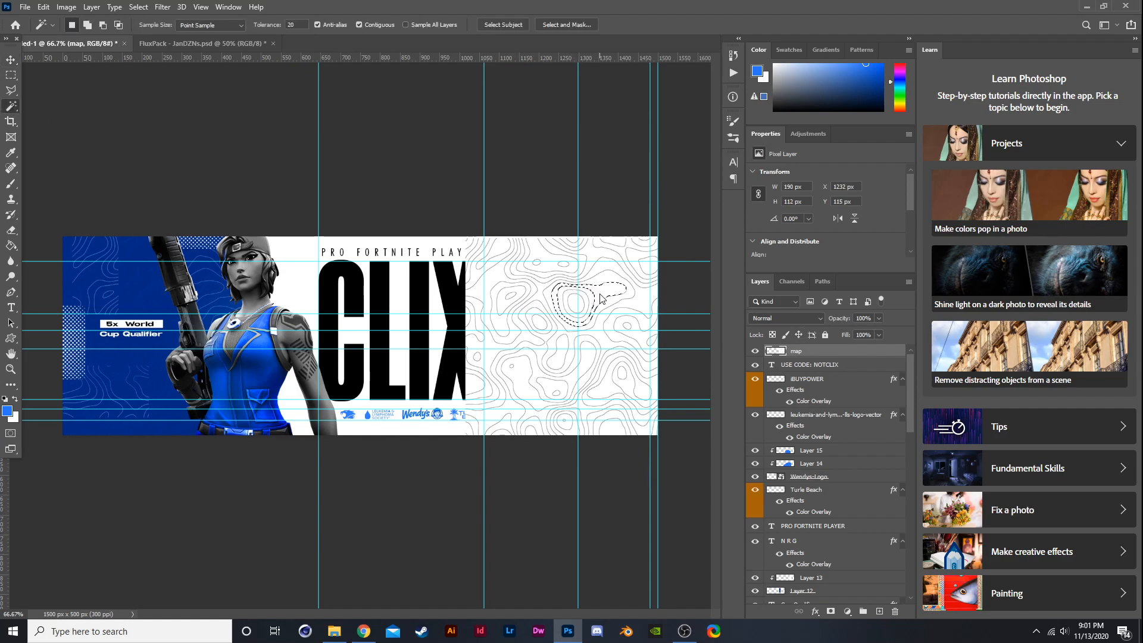
key("ctrl+d")
- Load the map layer's channel luminosity as a selection, delete the selected white areas, and deselect
left_click(791, 281)
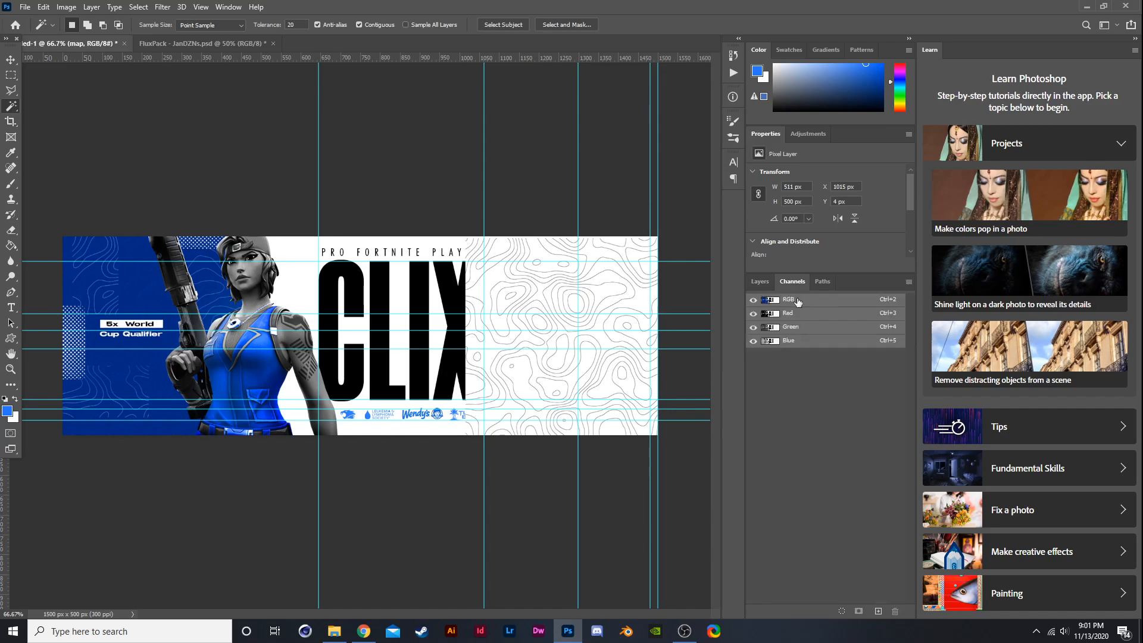
left_click(843, 610)
left_click(759, 281)
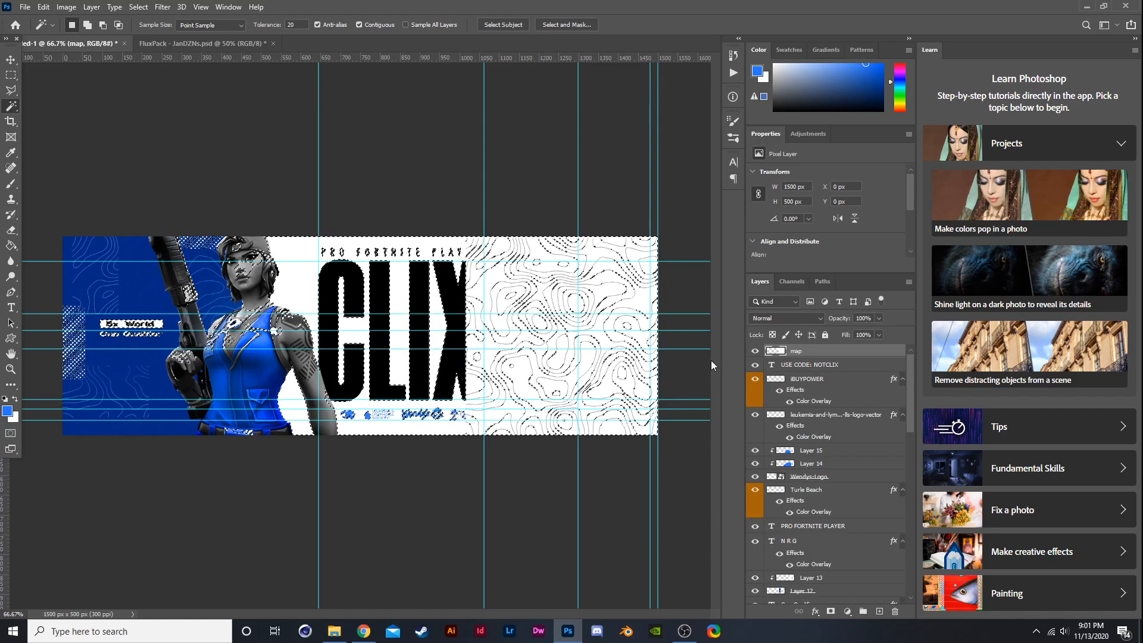
key("Delete")
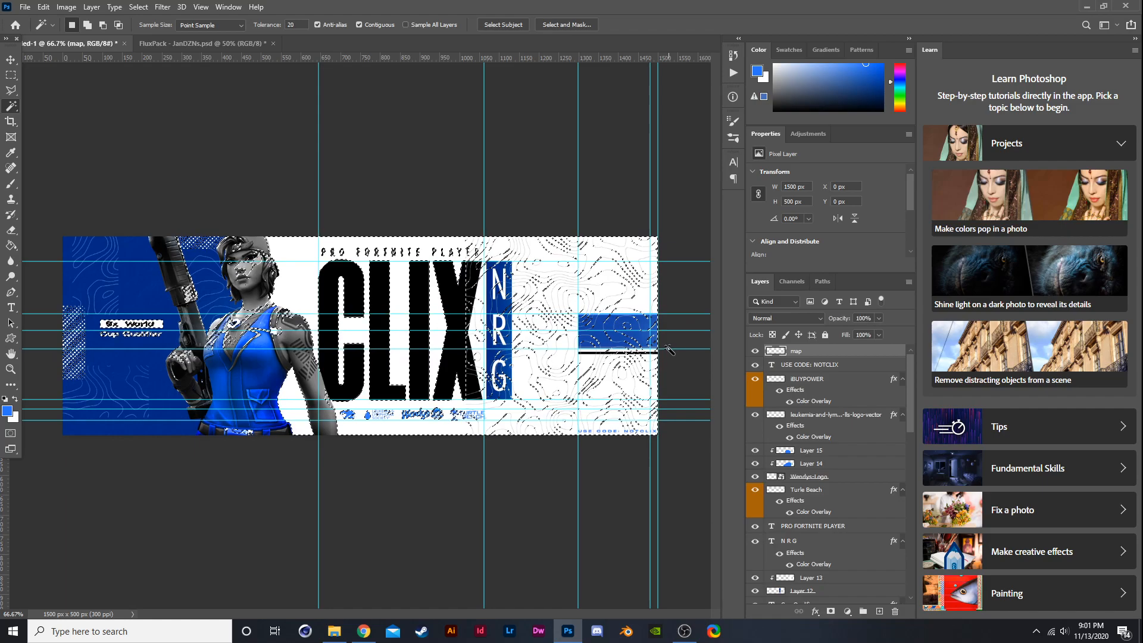
key("ctrl+d")
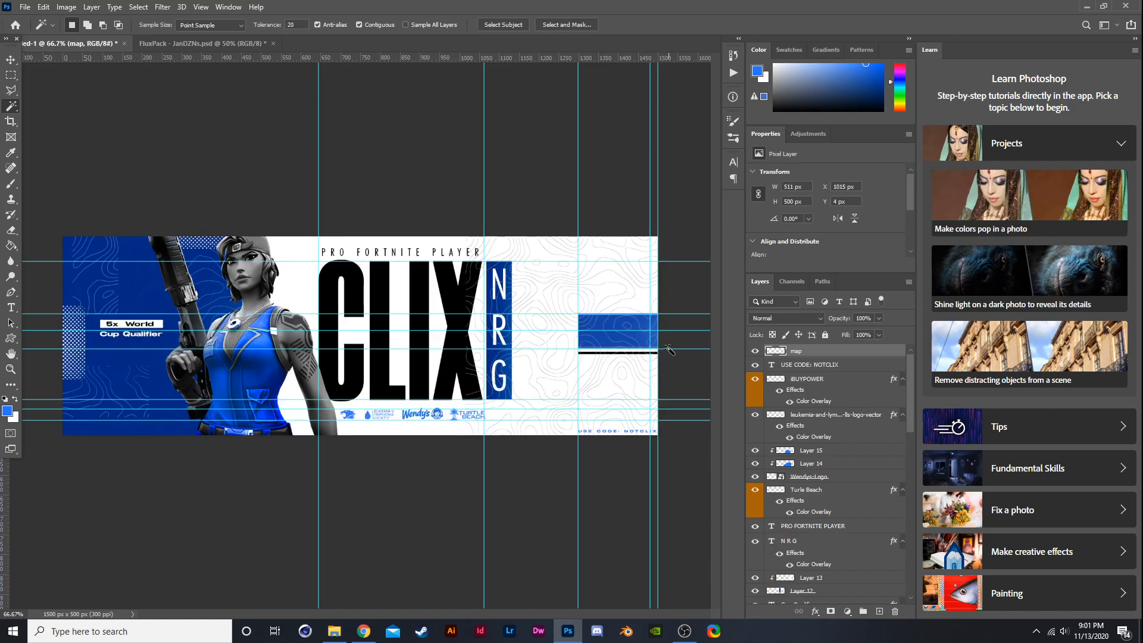
- Start a Free Transform on the map pattern layer and drag one of its handles
scroll(660, 322, "up", 1)
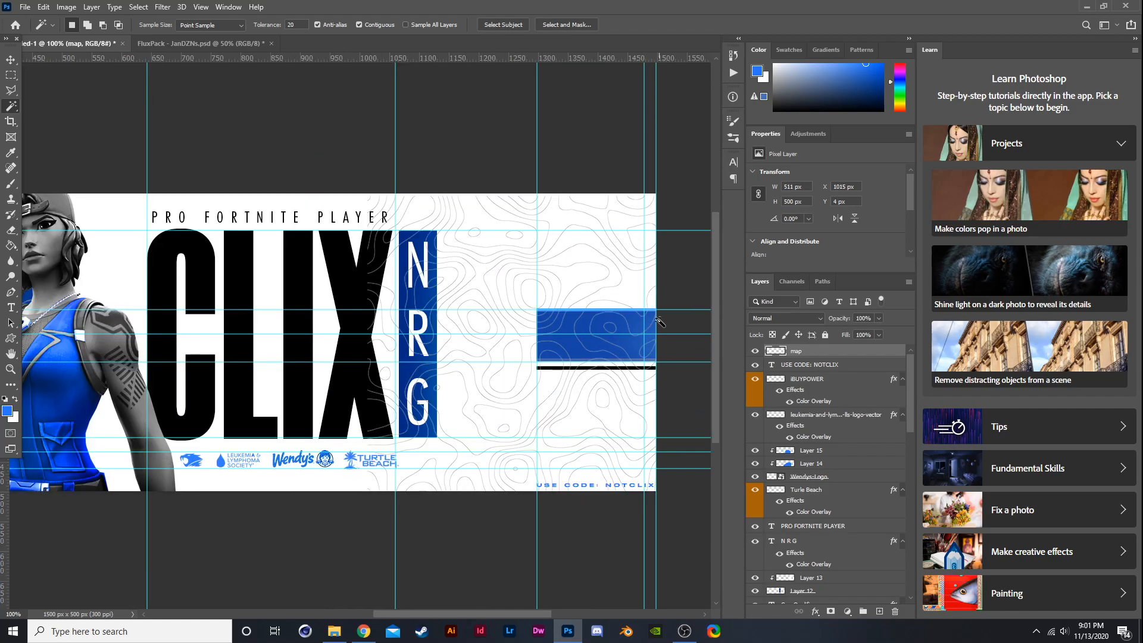
scroll(660, 322, "down", 1)
key("ctrl+t")
left_click_drag(593, 288, 619, 259)
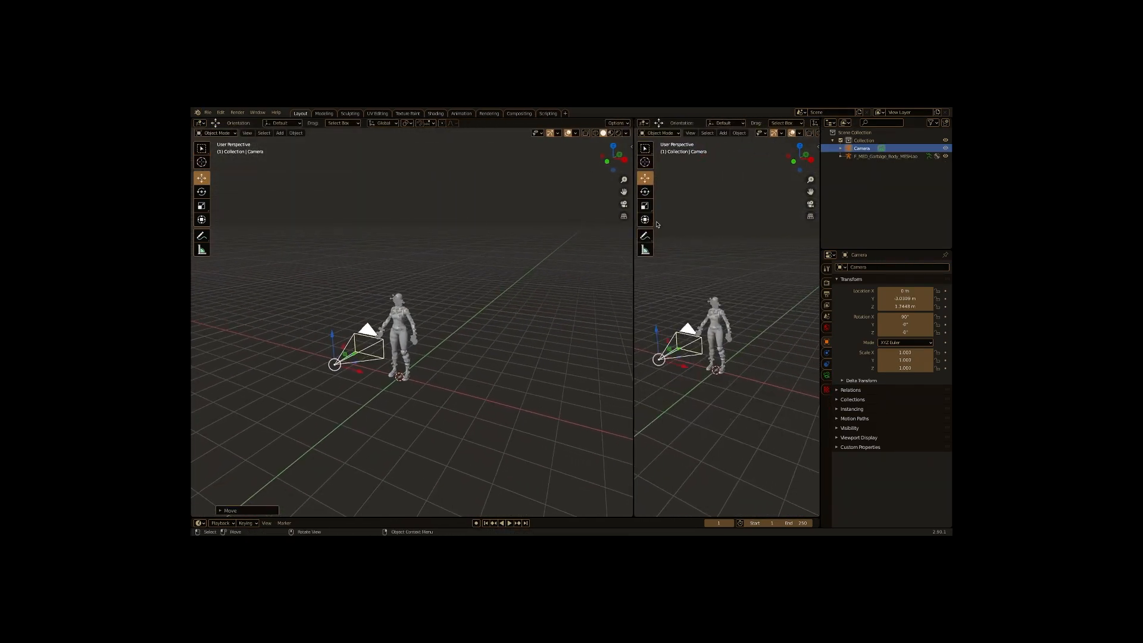
- Split the 3D viewport and switch the new area to the camera view
left_click(792, 133)
key("KP_0")
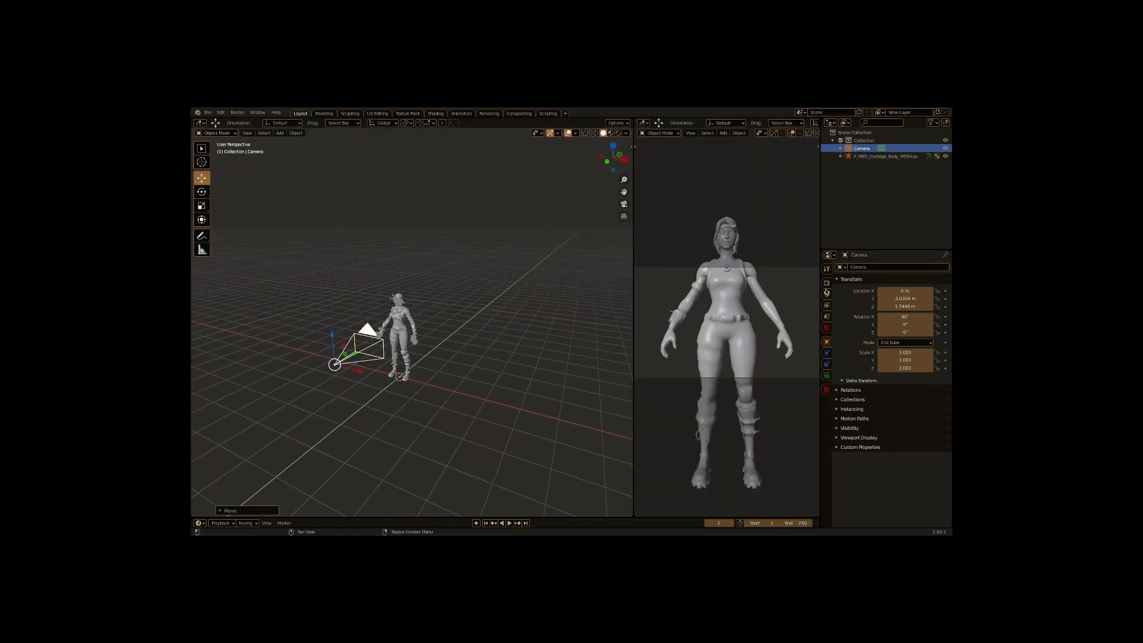
- Open the camera's lens settings and move the camera closer to frame the character's upper body
left_click(826, 294)
left_click(826, 374)
left_click(858, 404)
left_click(842, 473)
left_click_drag(894, 483, 939, 484)
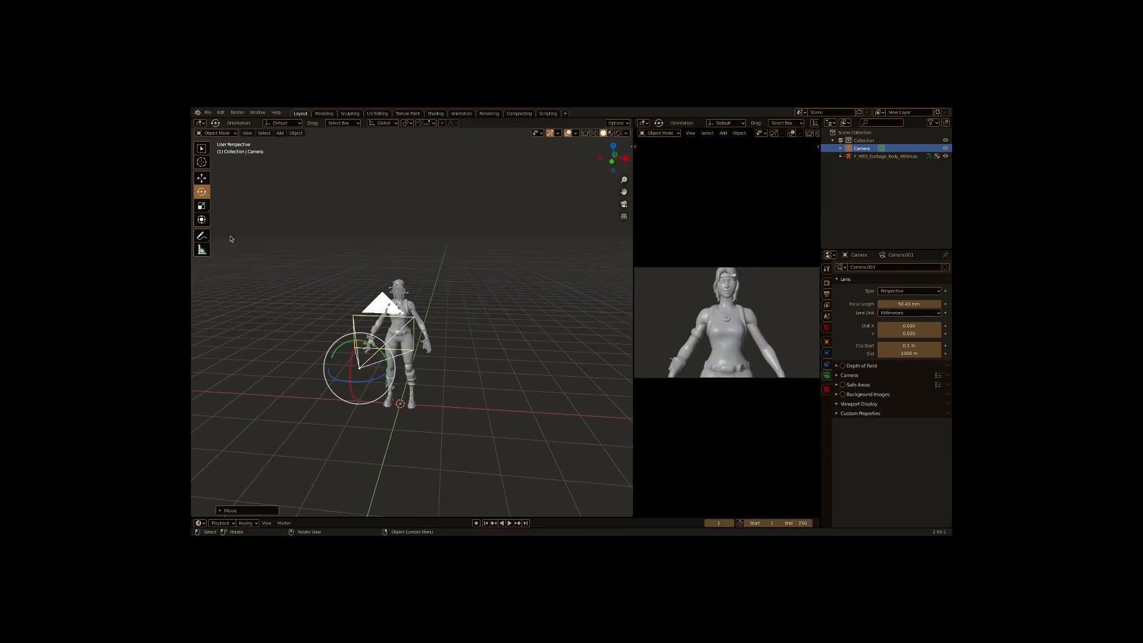
left_click_drag(340, 348, 369, 378)
mouse_move(351, 376)
left_mouse_down()
mouse_move(352, 395)
mouse_move(352, 386)
left_mouse_up()
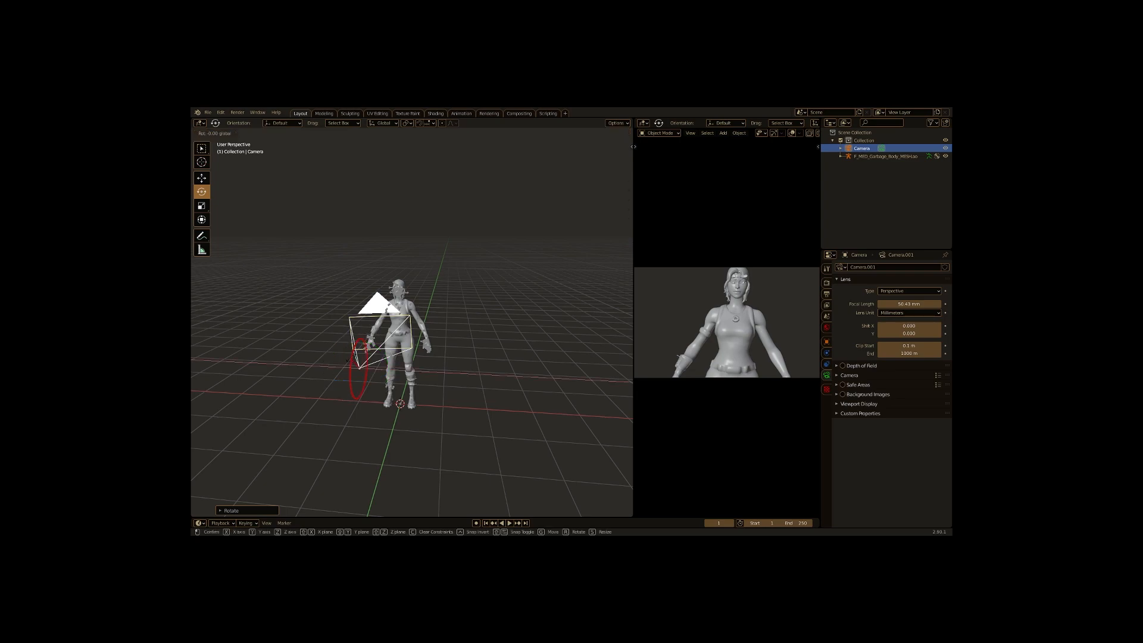
left_click(202, 178)
left_click_drag(365, 337, 367, 350)
left_click(367, 351)
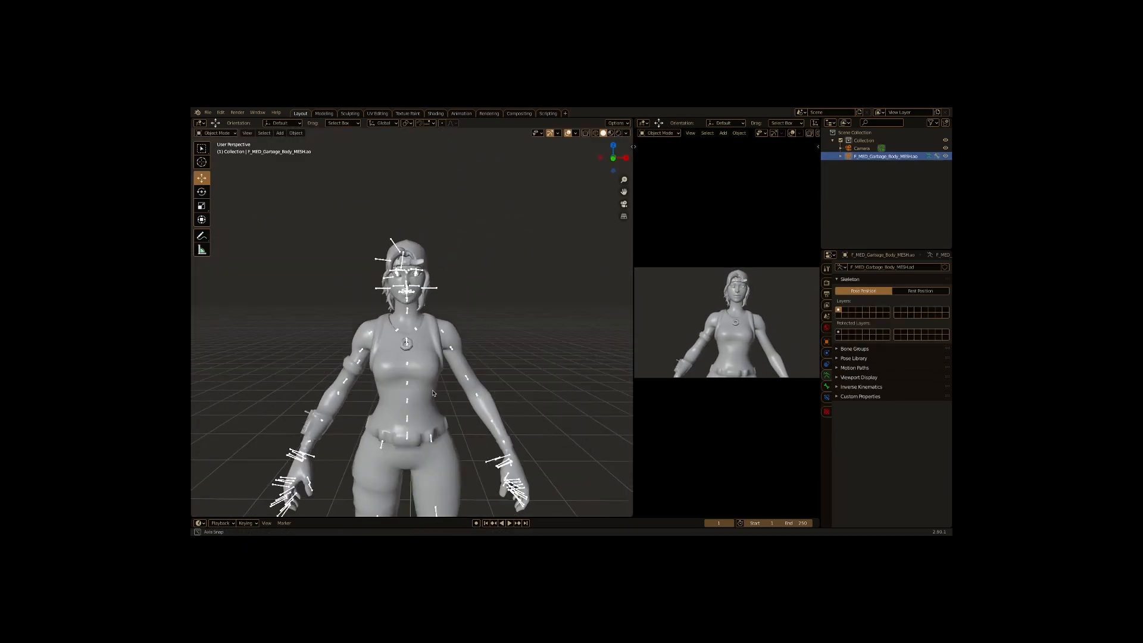
- Switch the character to Pose Mode and trackball-rotate the spine bone
left_click(216, 133)
left_click(217, 159)
left_click(202, 191)
left_click(411, 409)
left_click(411, 390)
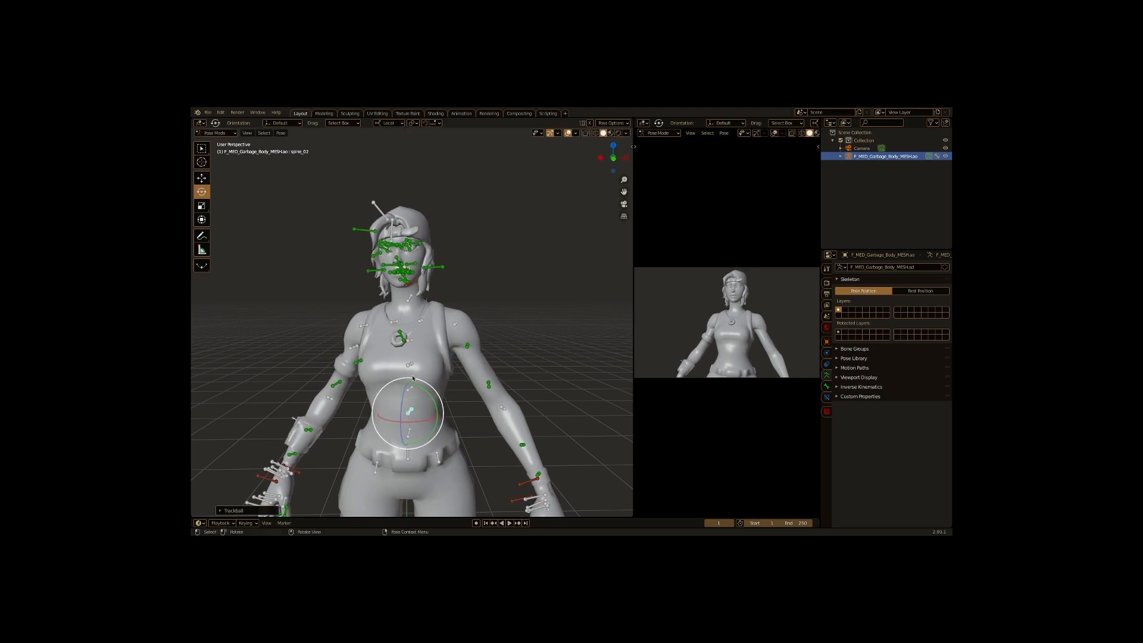
key("r")
key("r")
left_click(411, 387)
- Select the neck bone and trackball-rotate it to tilt the head
left_click(409, 301)
key("r")
key("r")
left_click(424, 291)
key("r")
key("r")
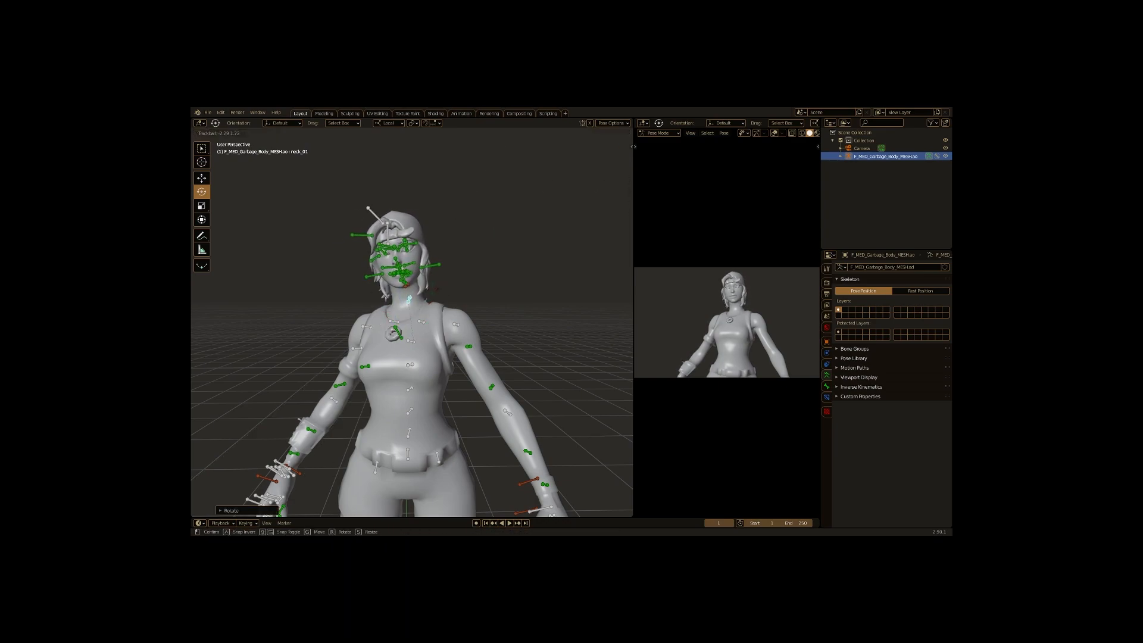
left_click(426, 286)
scroll(398, 262, "up", 6)
scroll(712, 250, "up", 2)
key("r")
key("r")
left_click(415, 404)
scroll(398, 285, "up", 5)
scroll(454, 179, "down", 12)
scroll(442, 286, "up", 6)
scroll(440, 388, "down", 5)
scroll(443, 357, "up", 10)
- Try rotating a shoulder bone, then undo the rotation
left_click(471, 309)
key("r")
key("r")
left_click(452, 286)
key("ctrl+z")
- In Object Mode, set the parent bone of several head accessory objects to head
left_click(216, 133)
left_click(213, 150)
left_click_drag(503, 334, 554, 404)
left_click(582, 400)
left_click(826, 387)
left_click(908, 404)
type("head")
left_click(905, 415)
left_click(491, 401)
left_click(905, 404)
left_click(904, 415)
left_click(566, 394, "shift")
left_click(906, 404)
left_click(904, 414)
left_click(566, 405, "shift")
left_click(908, 404)
left_click(905, 414)
left_click(491, 391, "shift")
- Rotate the character and its spine_03 bone to angle the pose toward the camera
left_click(216, 133)
left_click(216, 160)
scroll(417, 321, "down", 12)
left_click(216, 134)
left_click_drag(417, 333, 360, 361)
left_click(219, 143)
left_click(377, 387)
left_click(202, 178)
left_click(202, 192)
left_click_drag(381, 402, 411, 338)
scroll(396, 381, "up", 6)
left_click(389, 333)
left_click(217, 133)
left_click(216, 160)
left_click(407, 416)
left_click_drag(397, 405, 394, 404)
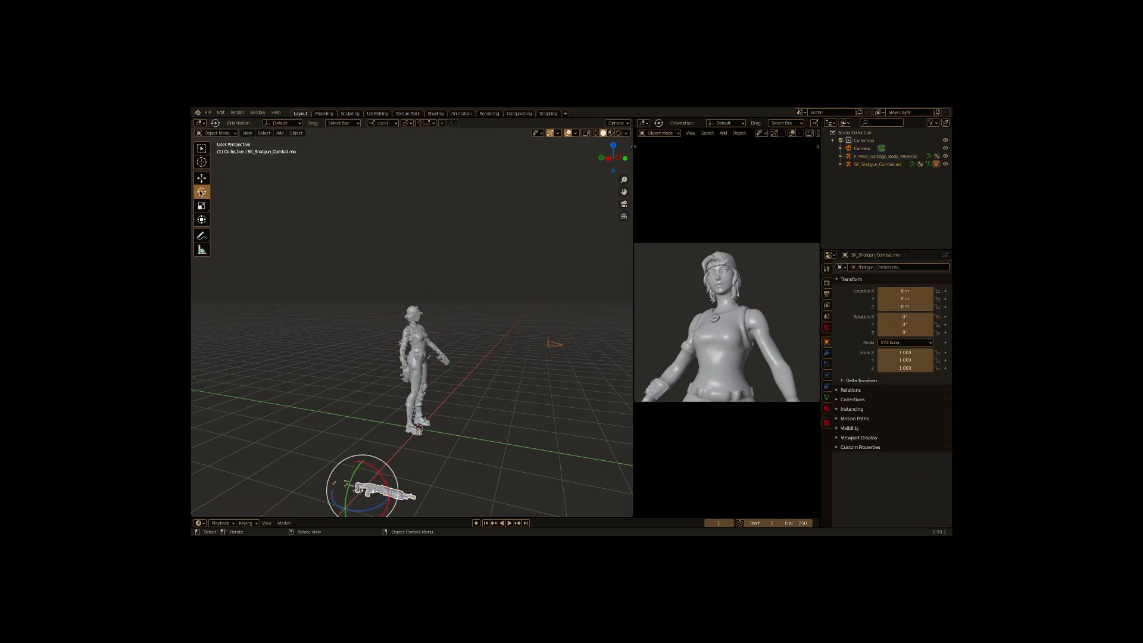
- Move, scale and rotate the SK_Shotgun_Combat model so it stands upright against the character's shoulder
left_click(202, 178)
left_click_drag(381, 470, 424, 325)
left_click_drag(425, 325, 384, 341)
key("s")
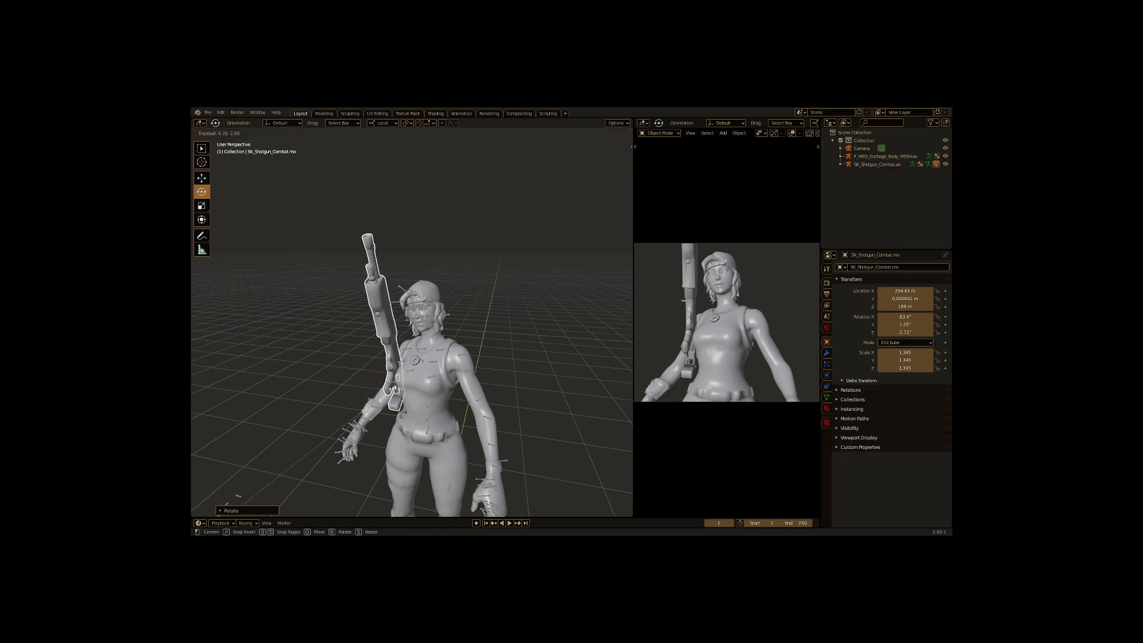
left_click_drag(387, 357, 370, 377)
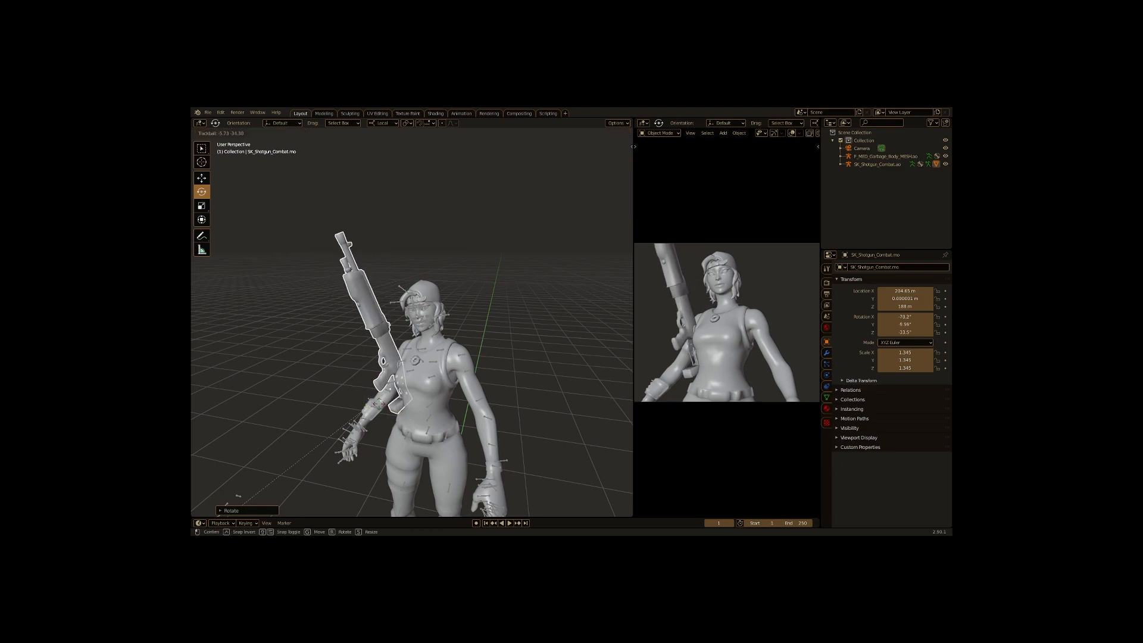
left_click(201, 178)
left_click_drag(403, 420, 408, 441)
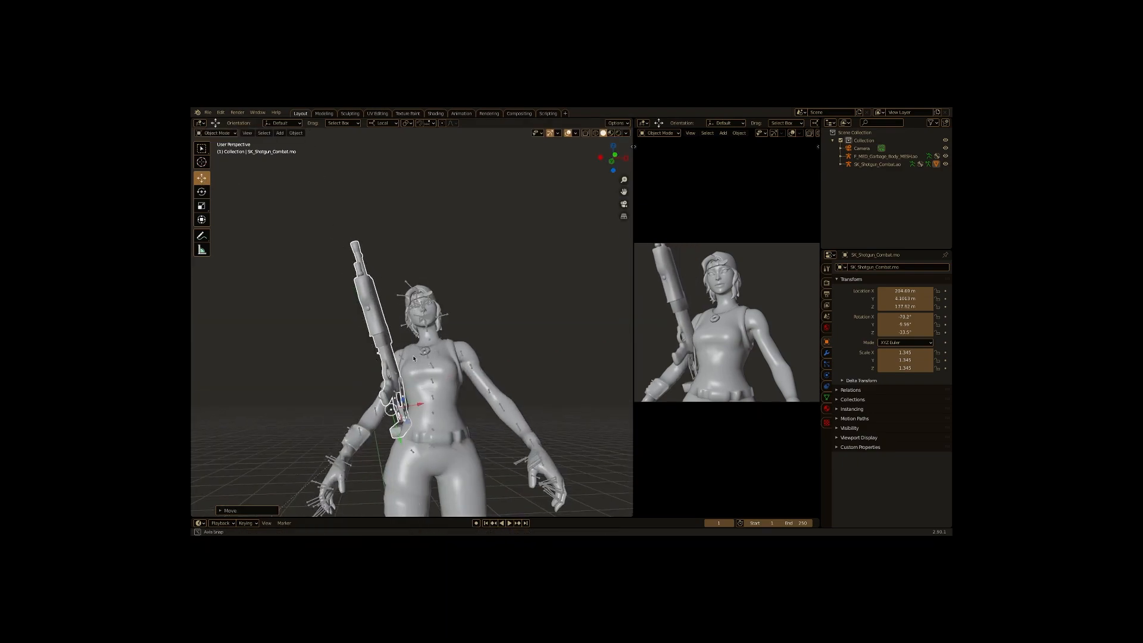
- Zoom onto the face and rotate and move the left brow bone to shape the expression
scroll(443, 349, "up", 10)
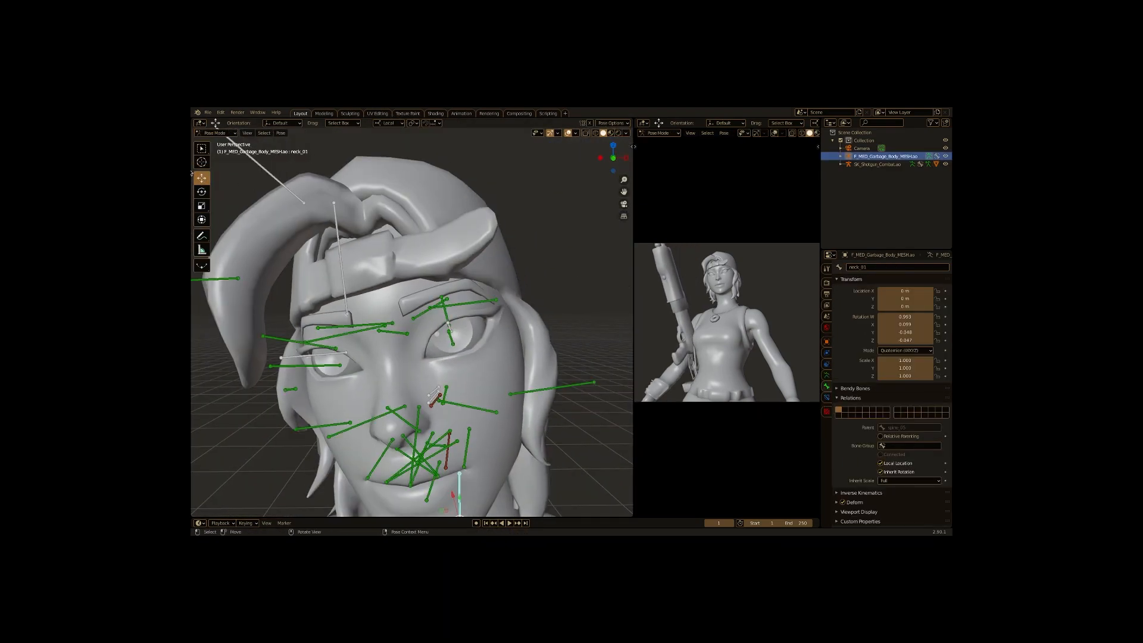
key("r")
key("y")
left_click(353, 332)
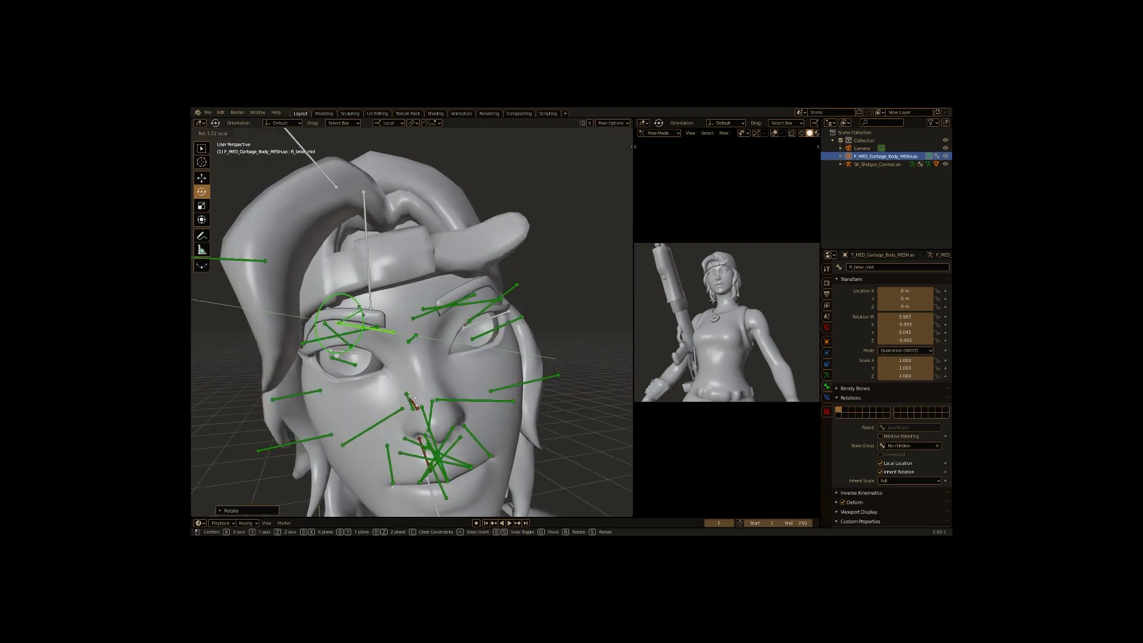
key("shift+space")
key("g")
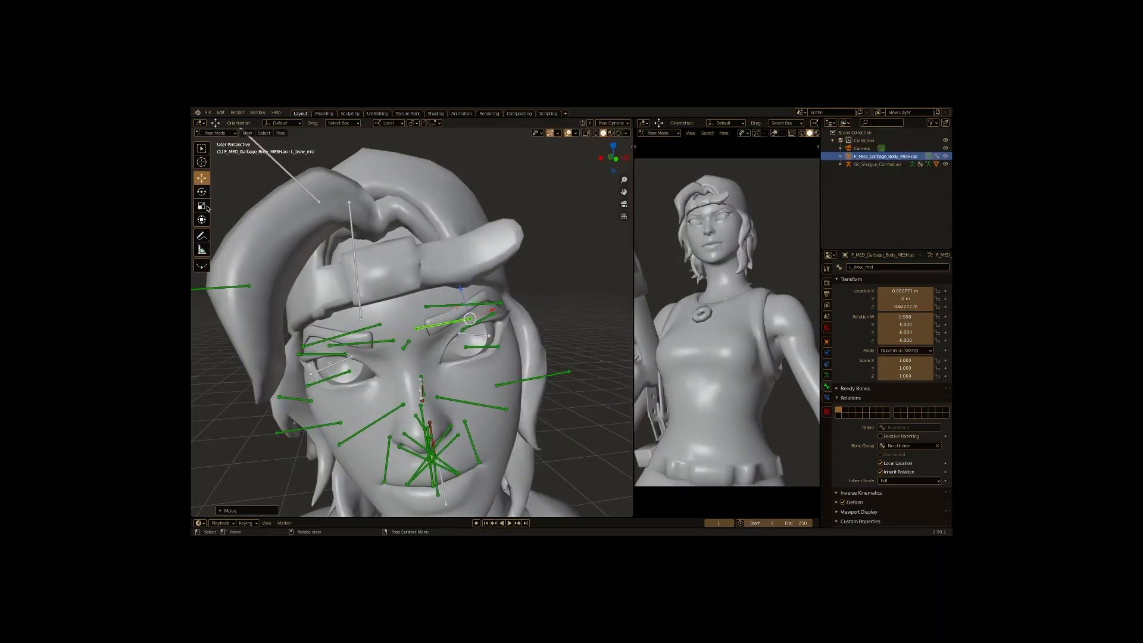
- Rotate the eye bones and move the eyelid bones to reshape the eyes
left_click(461, 332)
key("r")
key("r")
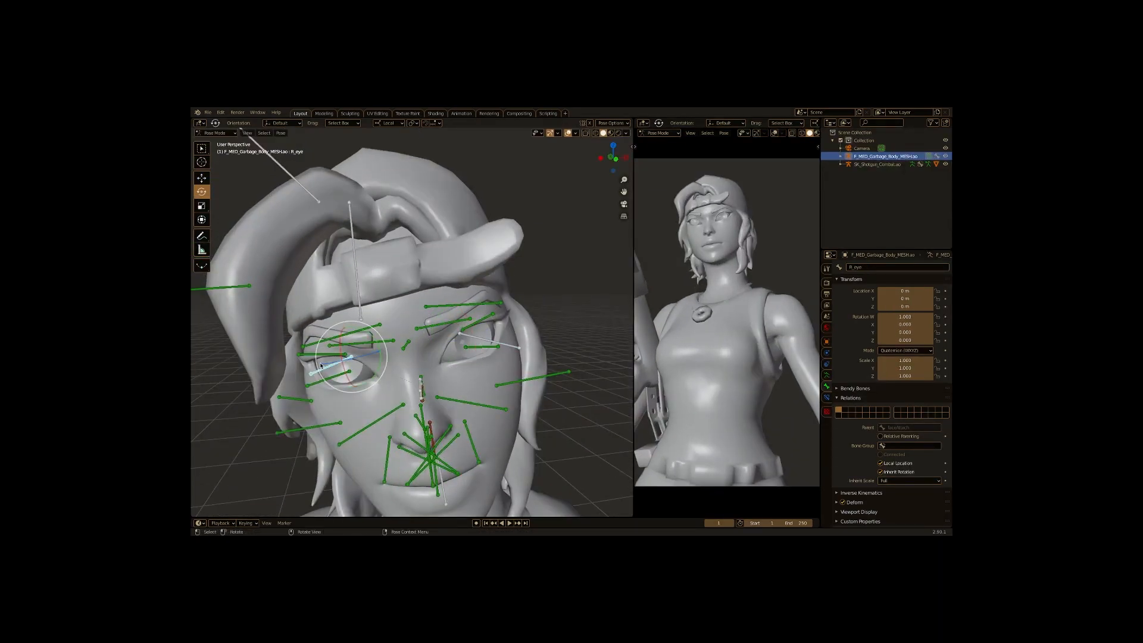
left_click(322, 366)
key("r")
key("r")
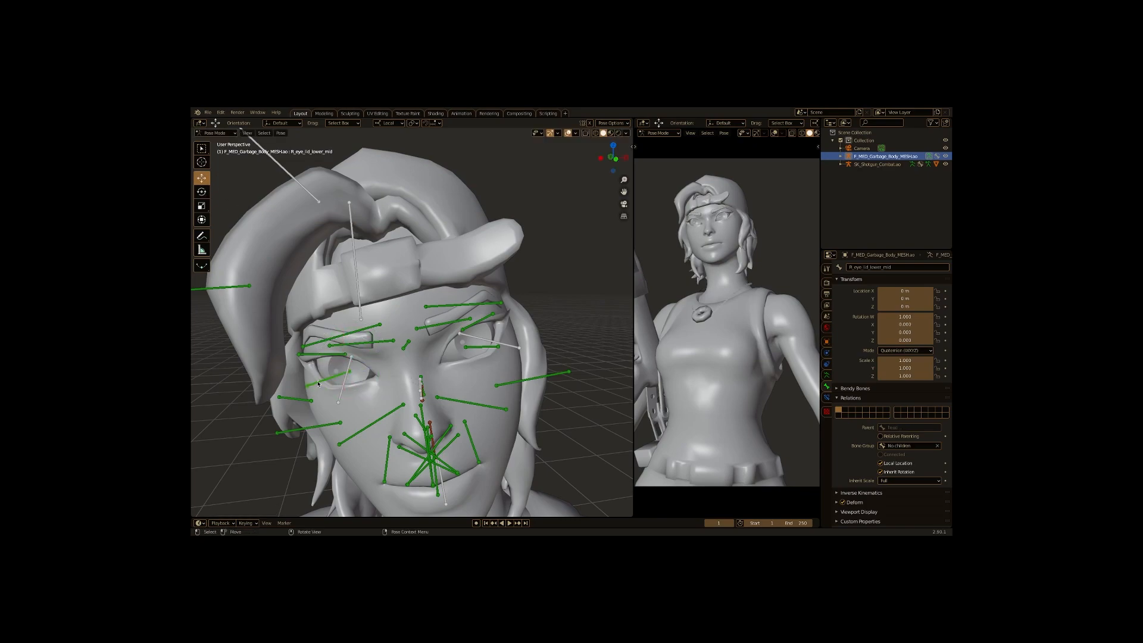
left_click_drag(344, 345, 342, 337)
left_click(476, 347)
left_click_drag(459, 318, 460, 312)
left_click(328, 355)
left_click_drag(342, 326, 343, 338)
- Move the lip corner bones to shape the mouth into a smile
left_click_drag(380, 479, 375, 449)
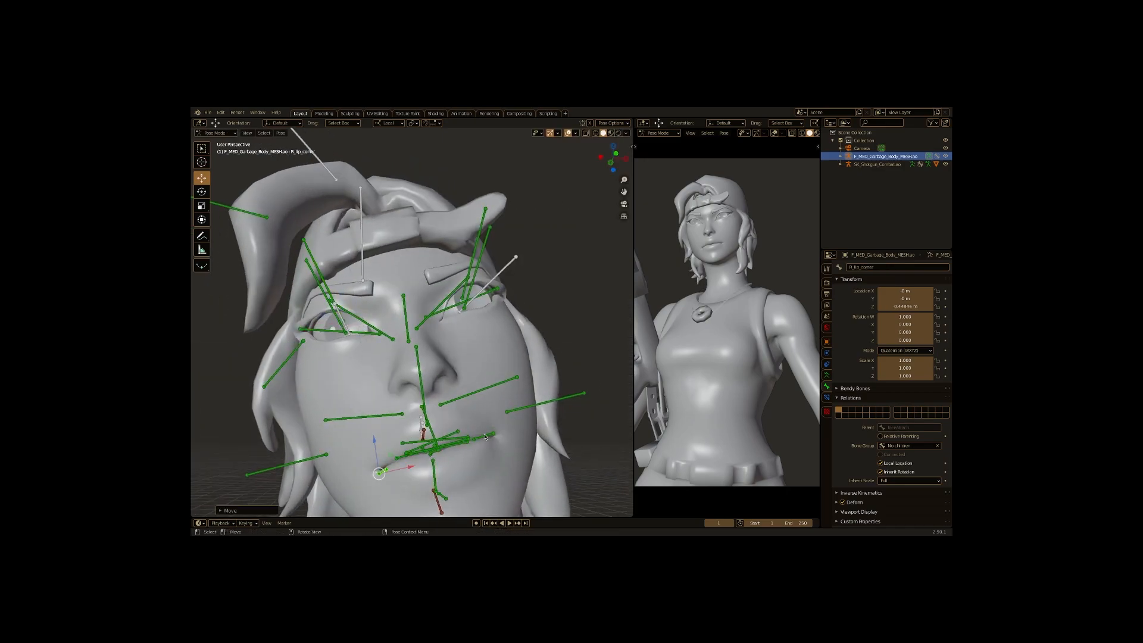
left_click_drag(494, 421, 494, 422)
left_click(382, 472)
left_click_drag(411, 467, 425, 464)
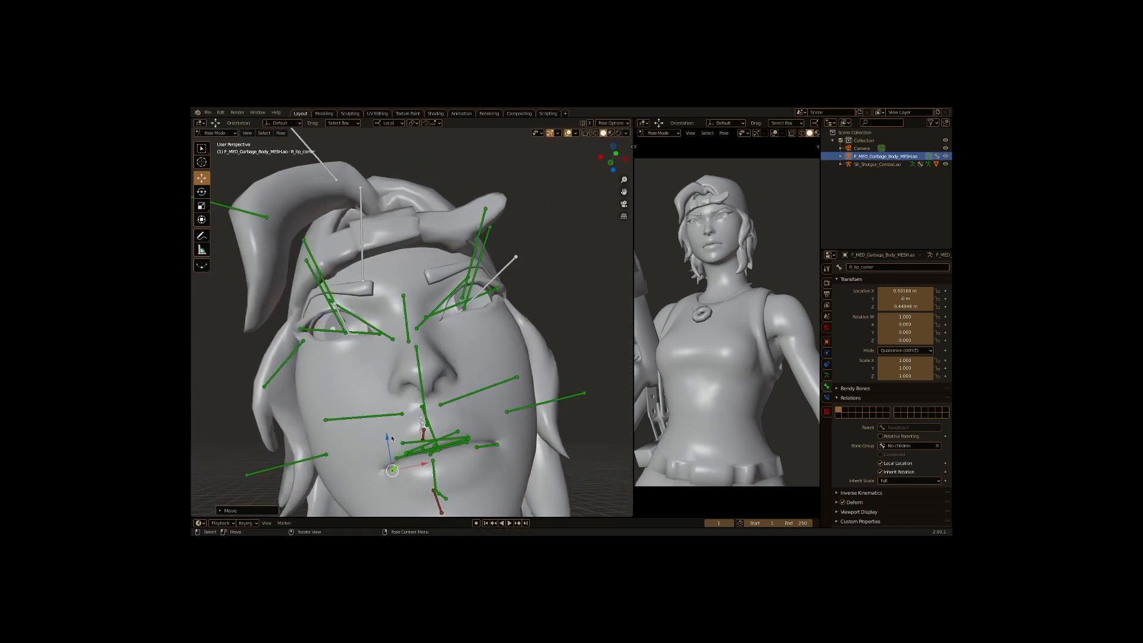
left_click_drag(315, 397, 316, 402)
- Rotate both eye bones and fine-tune the nearby cheek and brow bones
left_click(489, 387)
left_click_drag(515, 351, 516, 360)
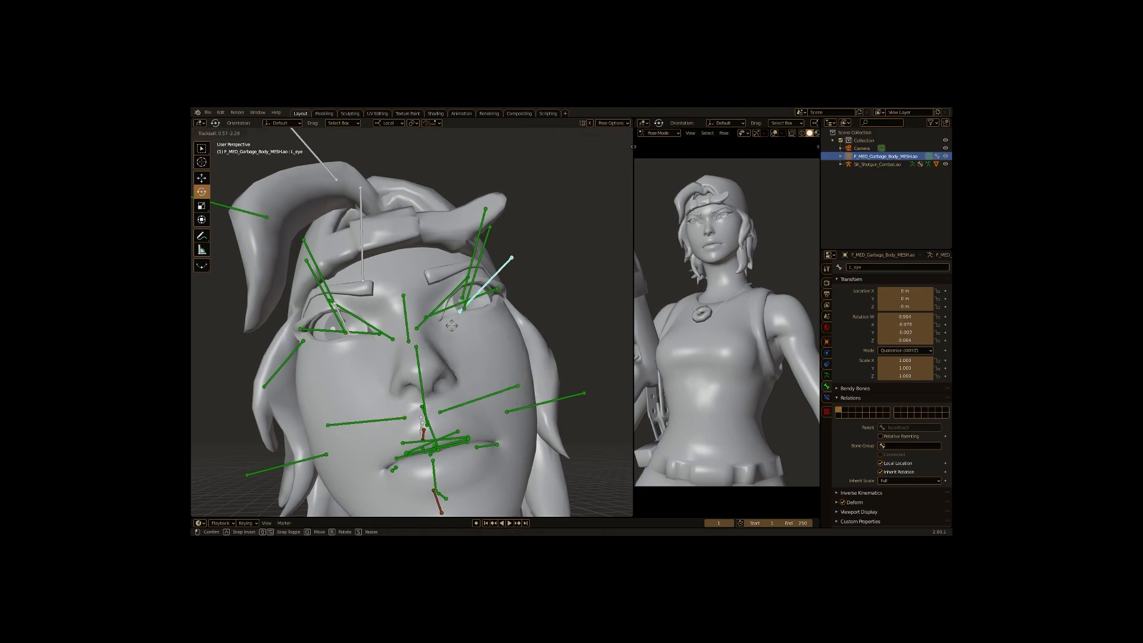
left_click(357, 329)
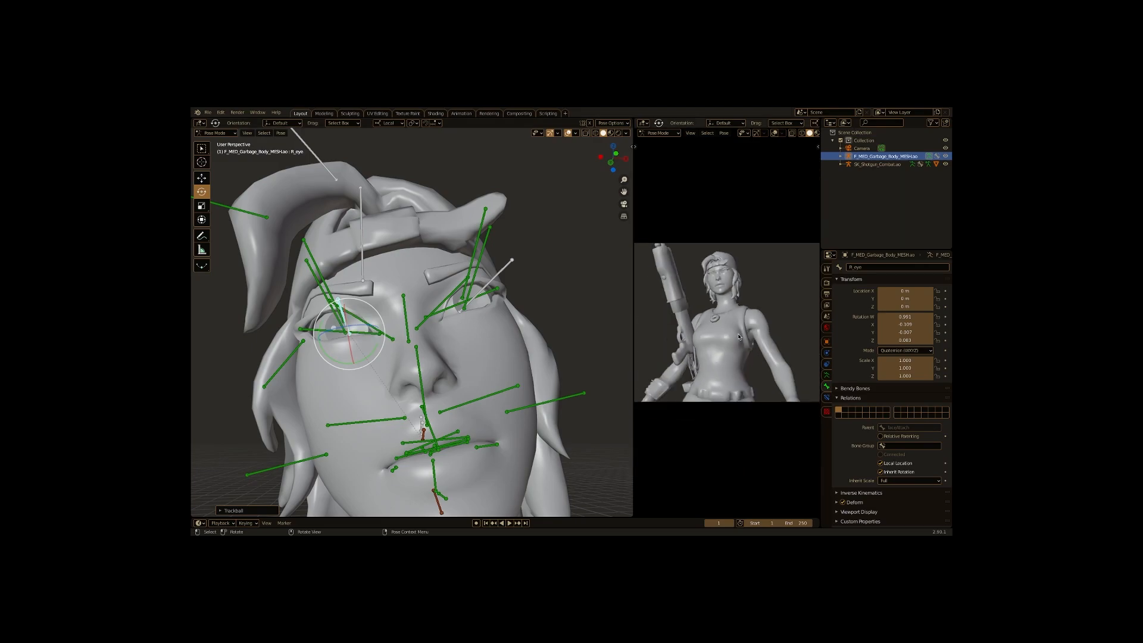
scroll(417, 333, "down", 6)
scroll(346, 440, "up", 3)
left_click_drag(293, 409, 363, 404)
left_click(385, 314)
left_click_drag(399, 325, 388, 322)
left_click(382, 432)
left_click_drag(398, 447, 390, 411)
mouse_move(390, 411)
left_mouse_down()
mouse_move(321, 413)
mouse_move(387, 407)
left_mouse_up()
scroll(715, 333, "down", 2)
left_click(385, 316)
- In Object Mode, move the shotgun so its grip sits near the character's hand
left_click(216, 133)
left_click(215, 143)
left_click(446, 179)
left_click(201, 178)
right_click(426, 132)
left_click(426, 127)
left_click_drag(417, 445, 426, 429)
scroll(720, 352, "down", 2)
scroll(720, 353, "up", 1)
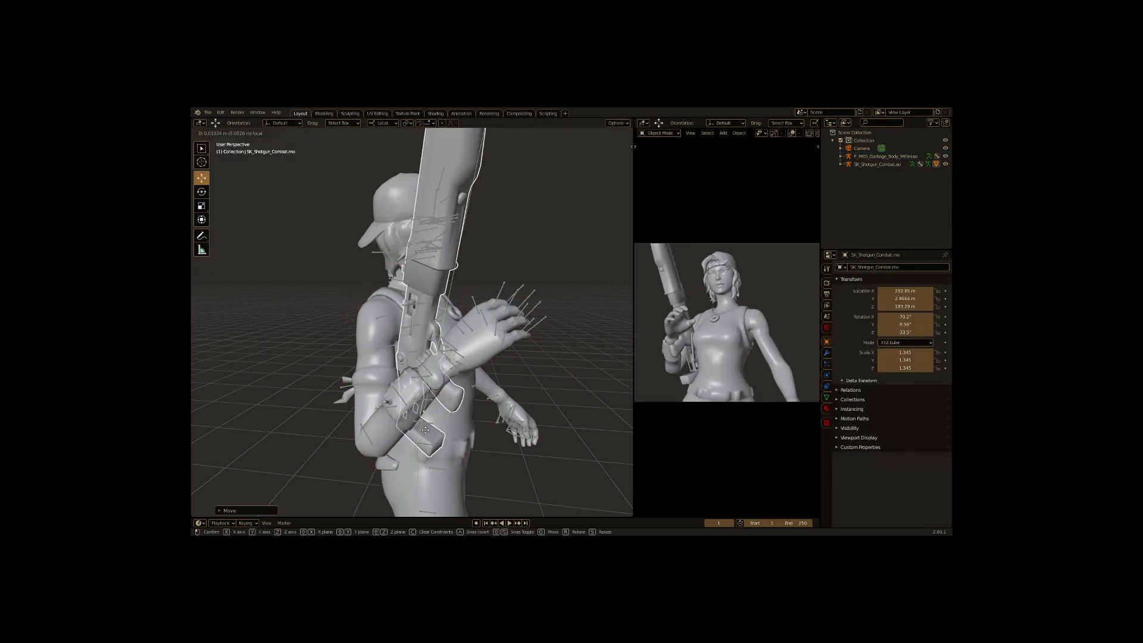
- In Pose Mode, rotate the right arm bones to bring the hand onto the shotgun
left_click(380, 319)
left_click(216, 133)
left_click(215, 158)
left_click_drag(400, 318, 387, 342)
left_click(323, 415)
left_click_drag(341, 403, 345, 398)
left_click_drag(318, 434, 355, 329)
left_click(420, 394)
left_click(327, 416)
left_click(323, 413)
left_click_drag(323, 413, 350, 438)
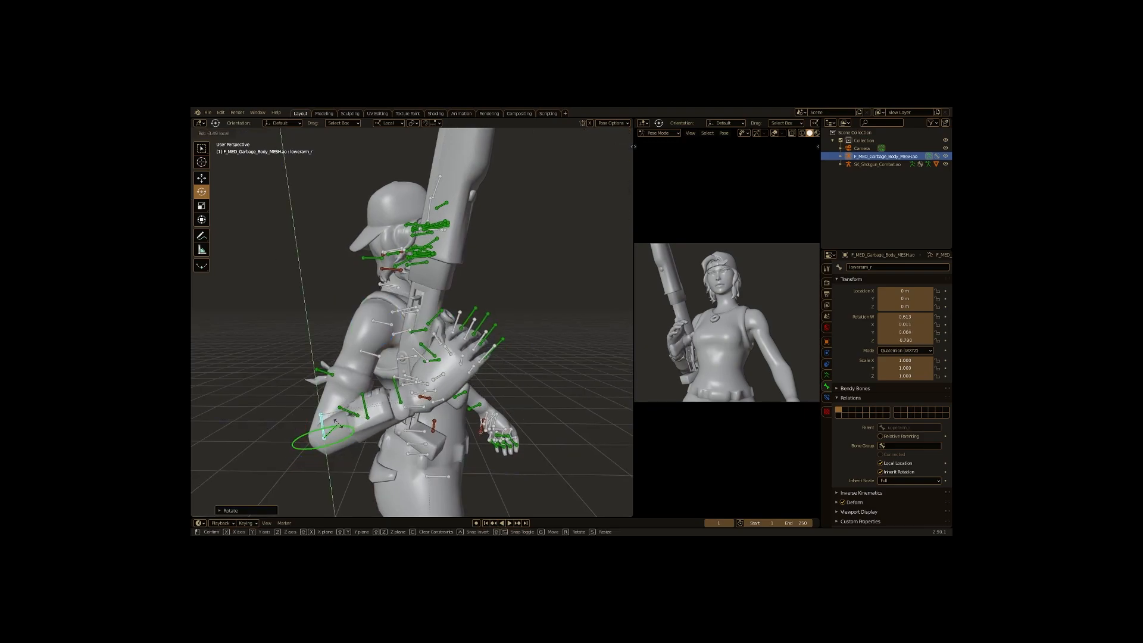
left_click_drag(307, 415, 309, 430)
left_click_drag(458, 456, 401, 455)
- Rotate the right forearm bone so the hand lines up with the shotgun's grip
scroll(286, 363, "up", 5)
mouse_move(283, 369)
left_mouse_down()
mouse_move(374, 389)
mouse_move(292, 381)
left_mouse_up()
left_click(201, 192)
scroll(357, 381, "down", 4)
left_click_drag(372, 378, 398, 390)
scroll(369, 381, "up", 4)
left_click_drag(309, 381, 405, 390)
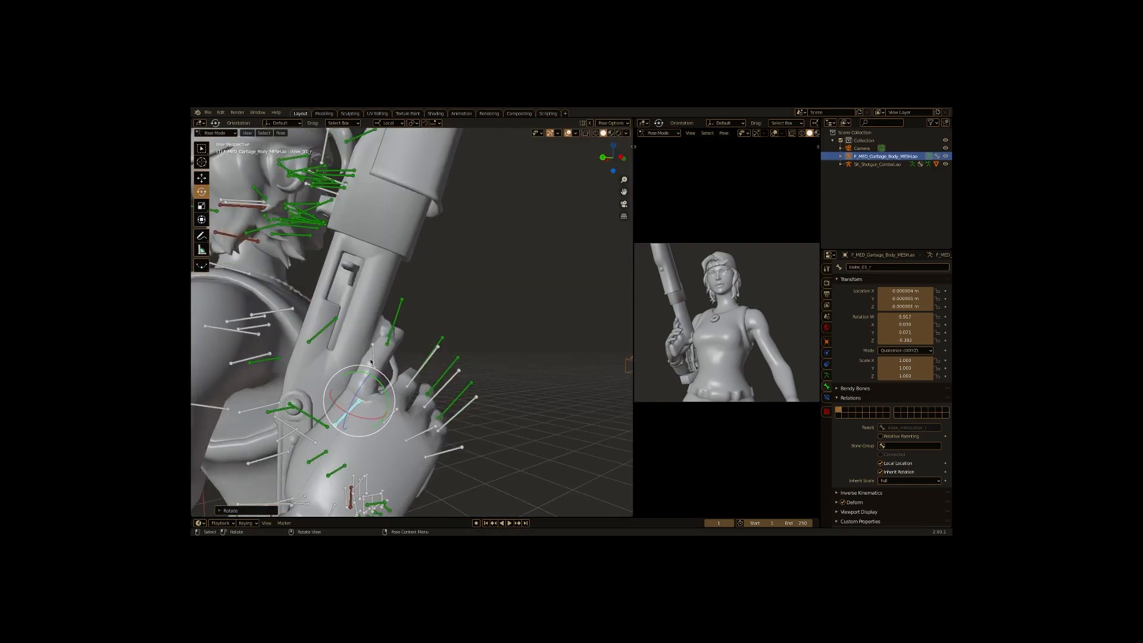
- Rotate the right hand's finger and thumb bones so they wrap around the shotgun grip
left_click_drag(391, 324, 398, 331)
mouse_move(398, 331)
left_mouse_down()
mouse_move(471, 354)
mouse_move(395, 328)
left_mouse_up()
left_click_drag(395, 328, 390, 340)
left_click_drag(390, 340, 437, 425)
left_click(401, 438, "shift")
scroll(399, 435, "down", 4)
mouse_move(437, 425)
left_mouse_down()
mouse_move(410, 420)
mouse_move(417, 437)
mouse_move(434, 391)
mouse_move(432, 408)
left_mouse_up()
scroll(433, 407, "down", 4)
left_click_drag(433, 408, 460, 446)
left_click(309, 416)
scroll(459, 446, "down", 5)
left_click_drag(460, 447, 482, 461)
left_click(527, 319)
left_click_drag(544, 303, 558, 325)
left_click_drag(615, 416, 512, 381)
scroll(595, 411, "down", 3)
left_click(498, 320)
left_click_drag(521, 321, 513, 345)
scroll(500, 342, "down", 5)
left_click_drag(500, 342, 510, 307)
scroll(459, 324, "up", 5)
scroll(514, 351, "down", 1)
- Rotate the neck bone slightly to tilt the head
left_click(478, 314)
scroll(499, 262, "up", 4)
left_click(488, 259)
left_click_drag(497, 260, 504, 258)
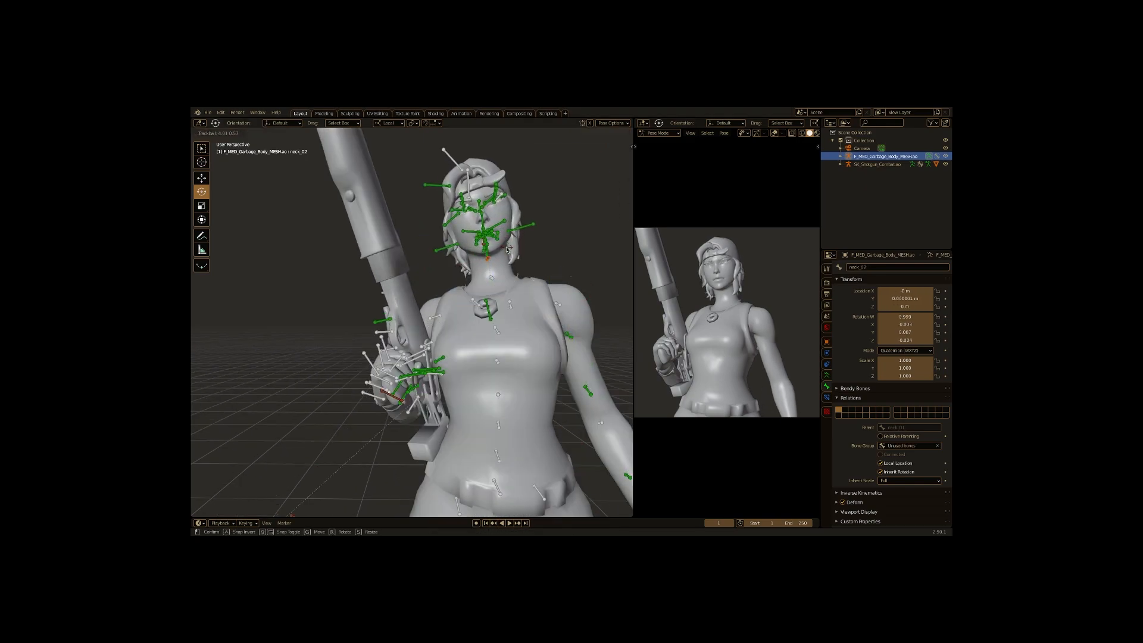
- In a World shader editor, add an Environment Texture node and connect it to the Background
left_click_drag(325, 518, 325, 336)
left_click(200, 341)
left_click(225, 389)
left_click(226, 359)
key("shift+a")
left_click(378, 395)
type("env")
key("Return")
left_click(451, 446)
left_click_drag(481, 435, 524, 464)
left_click(463, 447)
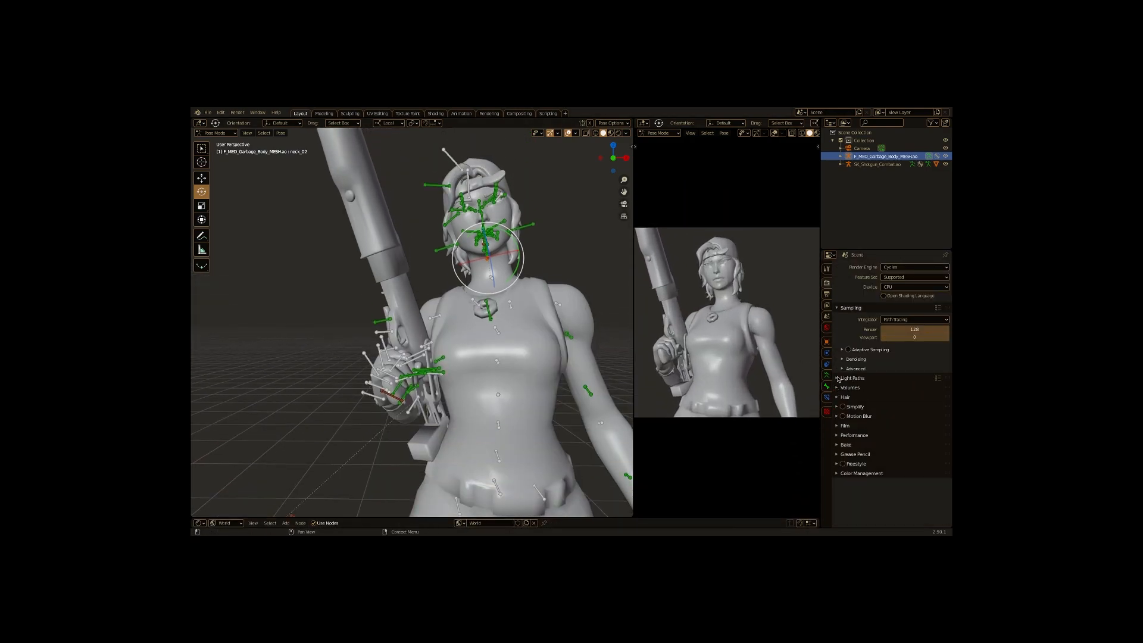
- Open the scene's render properties
left_click(837, 435)
left_click(837, 435)
left_click(837, 426)
left_click(837, 426)
left_click(842, 407)
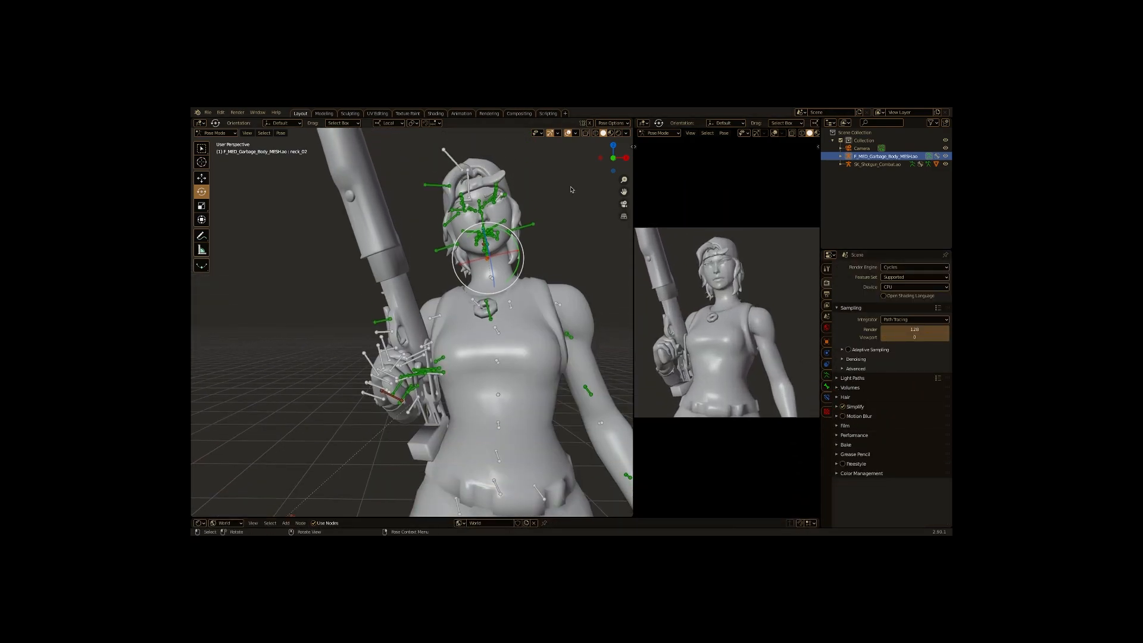
- In Object Mode, add an Area light above the character, position it, and duplicate it
left_click(217, 133)
left_click(219, 143)
left_click(280, 132)
left_click(348, 240)
scroll(416, 334, "down", 6)
left_click_drag(428, 426, 479, 304)
scroll(420, 309, "up", 5)
left_click_drag(464, 395, 360, 341)
key("ctrl+c")
key("ctrl+v")
scroll(381, 334, "down", 3)
- Add a Point light near the character, move it into place, and duplicate it
left_click(280, 133)
mouse_move(290, 240)
left_click(353, 267)
scroll(405, 333, "down", 6)
left_click_drag(410, 397, 410, 261)
scroll(405, 297, "up", 3)
left_click_drag(395, 169, 365, 272)
key("ctrl+c")
key("ctrl+v")
- Move and rotate the duplicated Area light to aim it at the character
left_click(201, 191)
left_click(201, 178)
left_click_drag(384, 225, 352, 273)
left_click(383, 123)
left_click(381, 147)
left_click_drag(402, 306, 342, 305)
left_click_drag(416, 357, 544, 357)
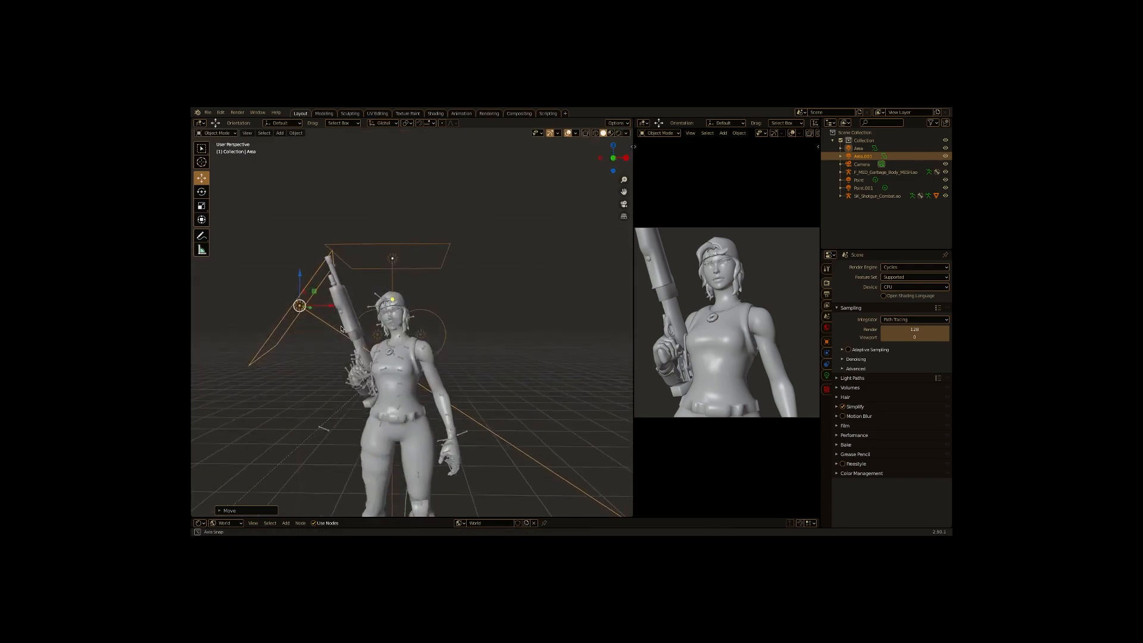
- Set color management to Standard view transform with Medium High Contrast look, and preview in rendered shading
scroll(411, 268, "up", 4)
left_click(861, 473)
scroll(881, 473, "down", 2)
left_click(894, 474)
left_click(893, 483)
left_click(912, 482)
left_click(910, 447)
left_click_drag(710, 324, 727, 324)
left_click(804, 134)
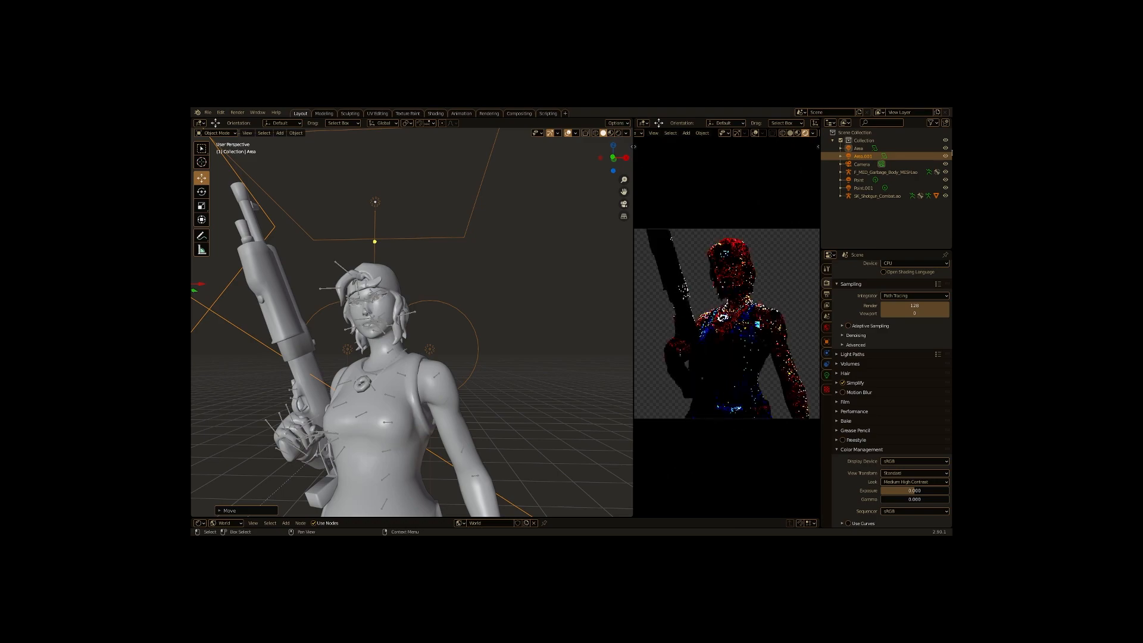
- Enable transparent film and try the Filmic view transform with no look
left_click(915, 473)
left_click(907, 493)
mouse_move(767, 517)
left_mouse_down()
mouse_move(768, 416)
mouse_move(767, 499)
left_mouse_up()
left_click(910, 461)
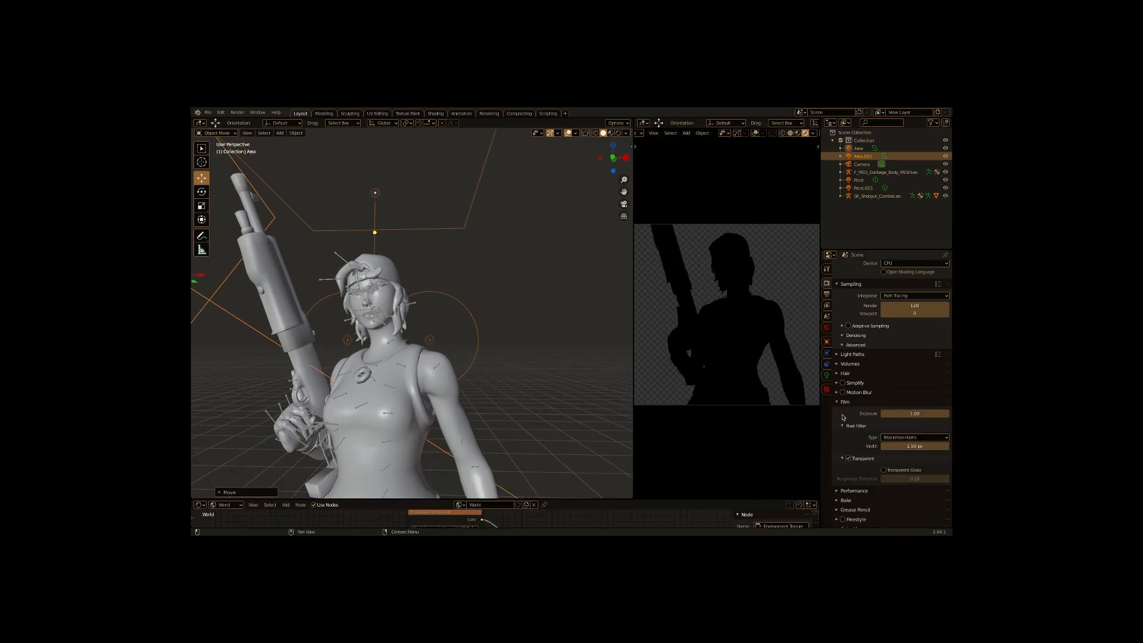
left_click(899, 472)
left_click(902, 461)
left_click(881, 461)
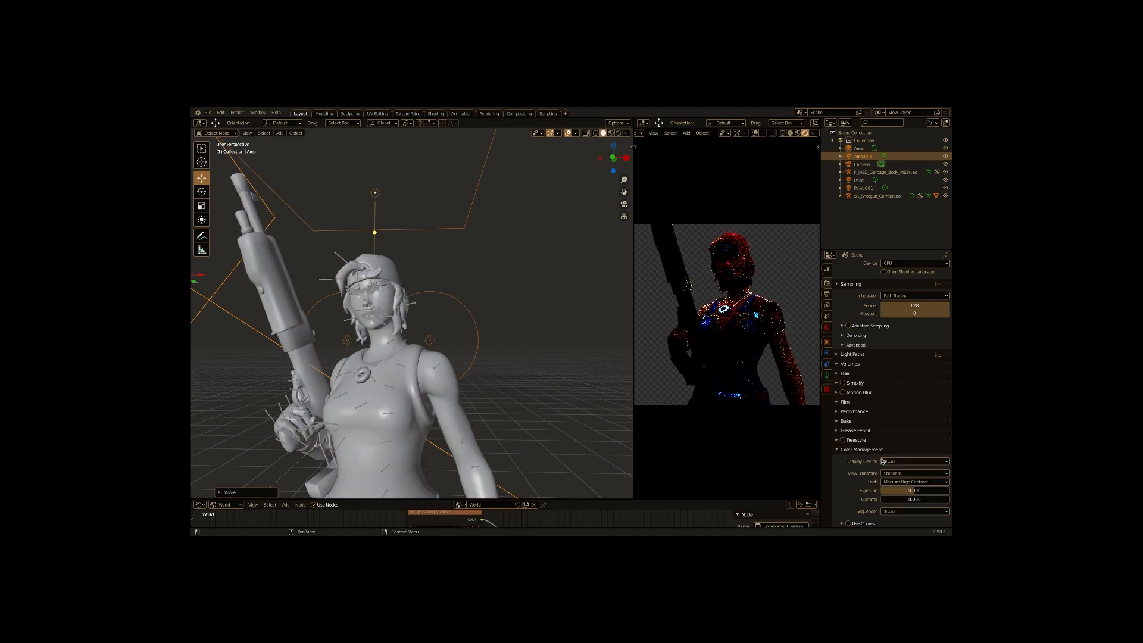
left_click(888, 473)
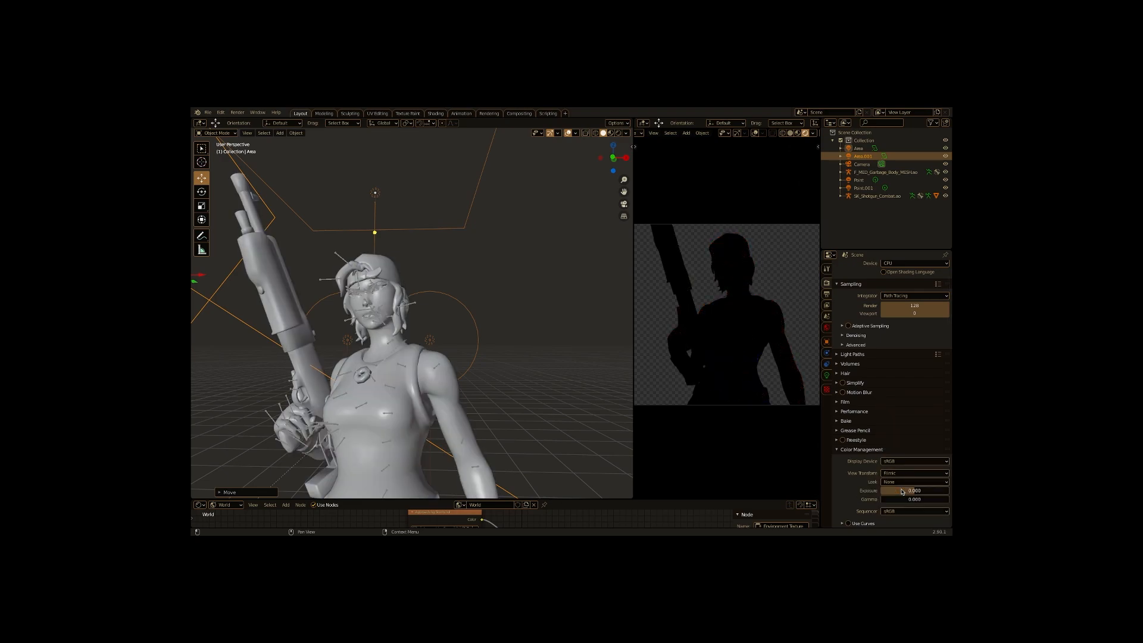
- Set the view transform back to Standard with the Medium High Contrast look
left_click(789, 133)
scroll(411, 286, "down", 5)
scroll(392, 283, "up", 4)
mouse_move(370, 280)
left_mouse_down()
mouse_move(421, 306)
mouse_move(373, 275)
left_mouse_up()
scroll(374, 275, "up", 3)
left_click(611, 133)
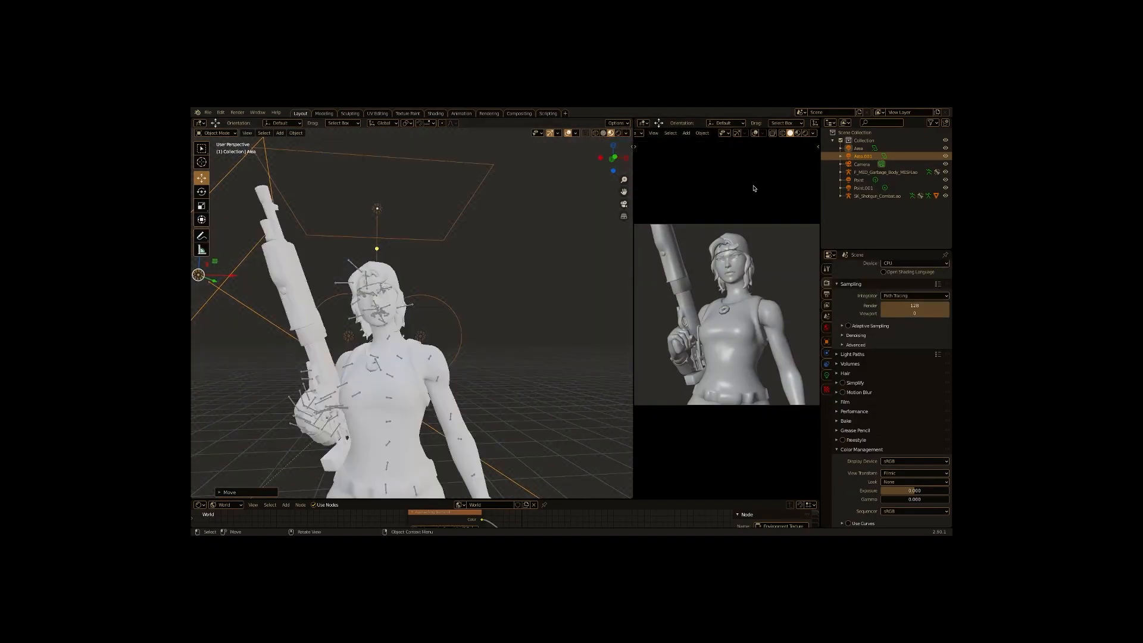
scroll(381, 298, "down", 5)
mouse_move(381, 297)
left_mouse_down()
mouse_move(425, 310)
mouse_move(381, 291)
left_mouse_up()
scroll(381, 292, "up", 6)
left_click(904, 473)
left_click(895, 483)
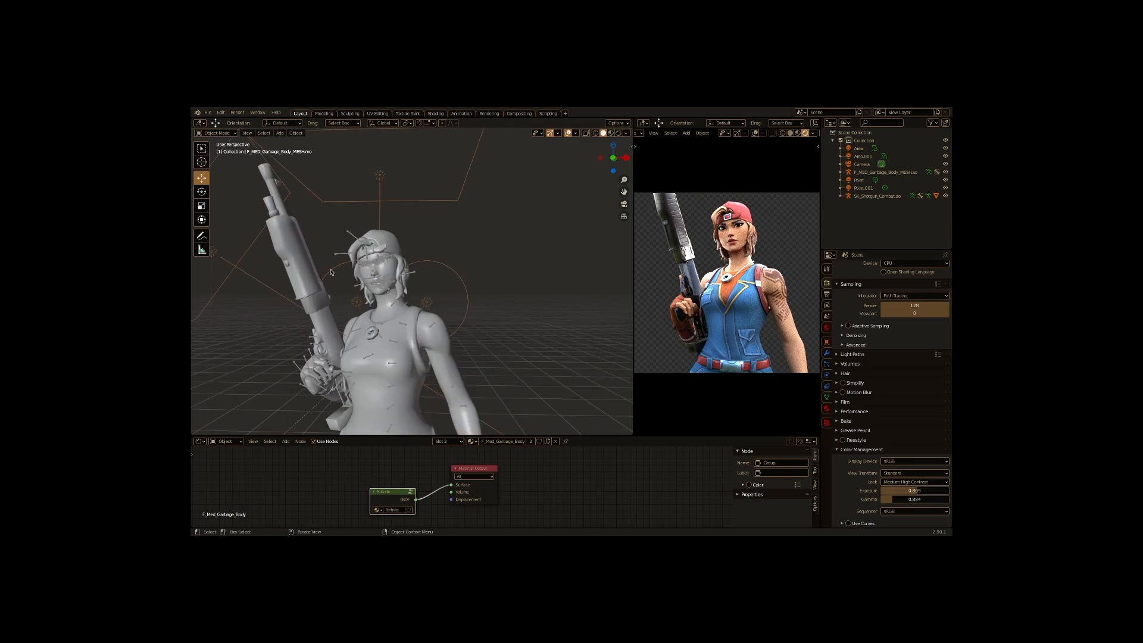
- Select the Point light and move and rotate it closer to the character's face
left_click(863, 188)
left_click(859, 179)
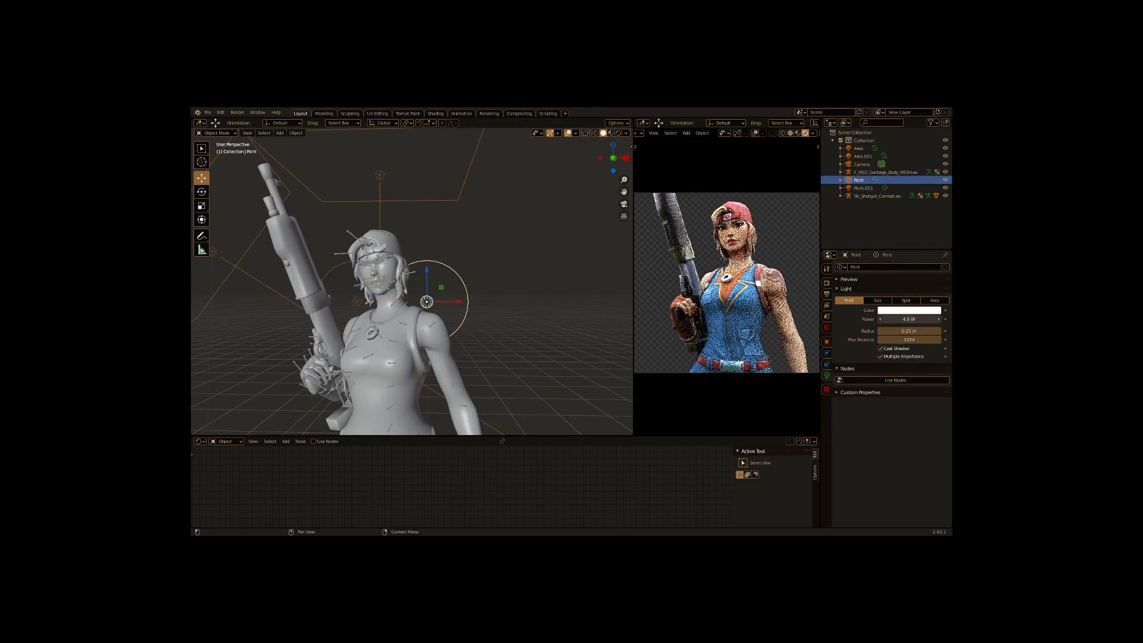
scroll(424, 176, "down", 5)
left_click(425, 176)
scroll(424, 179, "down", 3)
left_click_drag(424, 250, 405, 255)
left_click(368, 313)
left_click(201, 191)
mouse_move(369, 323)
left_mouse_down()
mouse_move(499, 303)
mouse_move(426, 297)
left_mouse_up()
left_click(201, 178)
scroll(414, 309, "up", 8)
- In Pose Mode, move the lip corner bones to refine the smile
left_click(789, 133)
scroll(453, 298, "up", 3)
left_click(453, 321)
scroll(440, 310, "down", 1)
left_click(216, 133)
left_click(220, 159)
left_click_drag(382, 342, 382, 342)
left_click(451, 345)
left_click_drag(443, 319, 443, 325)
left_click(377, 366)
left_click_drag(379, 345, 379, 350)
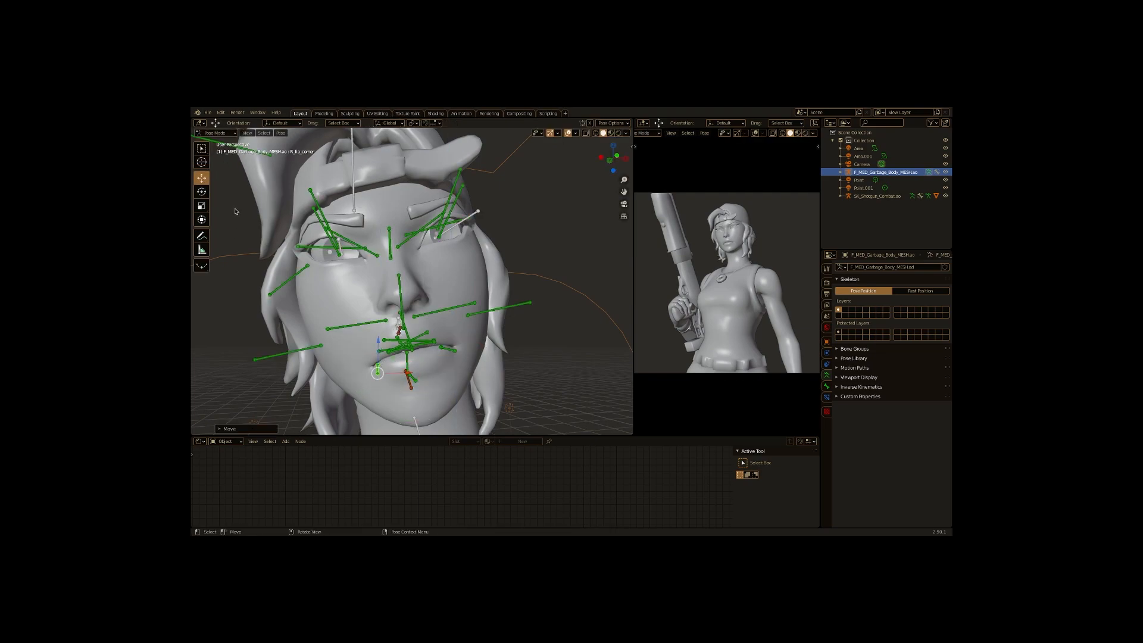
- Rotate the eye bones to adjust the gaze, preview in rendered shading, and leave Pose Mode
scroll(727, 283, "up", 6)
left_click_drag(328, 235, 326, 234)
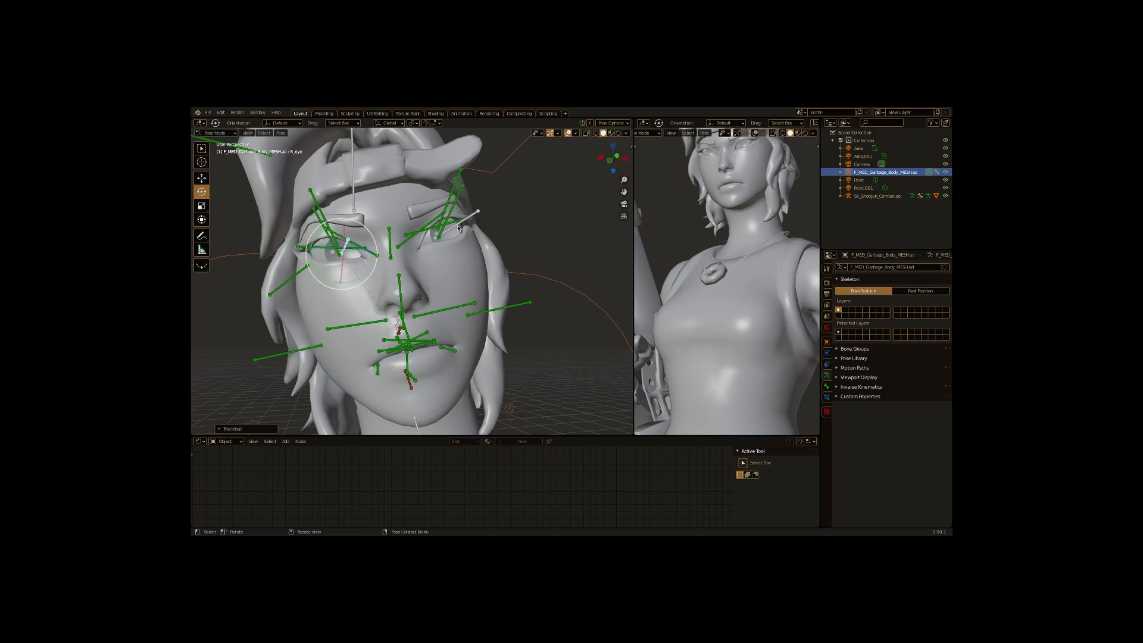
left_click(459, 221)
left_click_drag(459, 221, 464, 219)
left_click(805, 133)
scroll(724, 240, "down", 6)
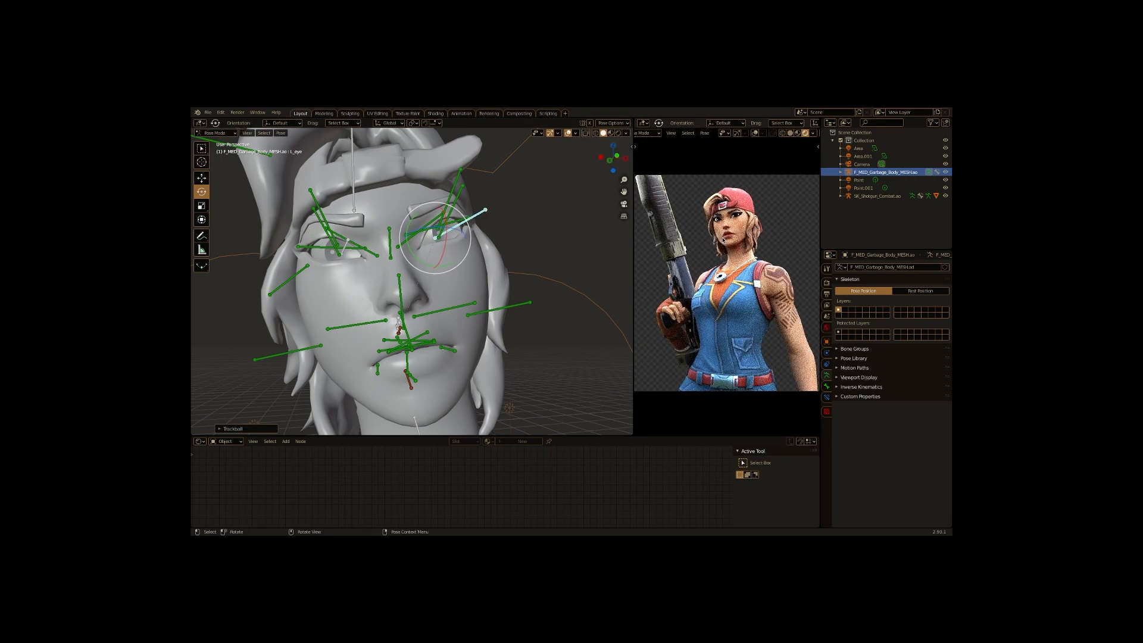
scroll(417, 285, "down", 10)
key("ctrl+Tab")
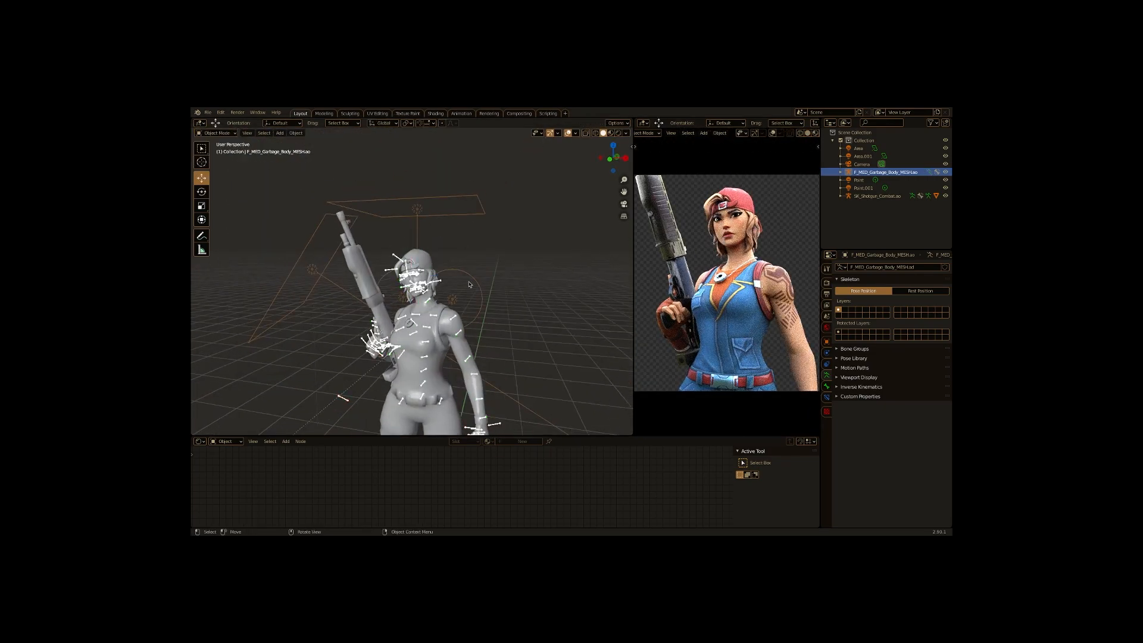
- Duplicate the Point light twice and place the copies near the character's hand and chest
left_click(452, 299)
key("ctrl+c")
key("ctrl+v")
left_click(201, 178)
left_click_drag(453, 278, 455, 366)
left_click_drag(471, 379, 475, 379)
key("ctrl+c")
key("ctrl+v")
left_click_drag(395, 279, 396, 343)
left_click_drag(416, 370, 375, 376)
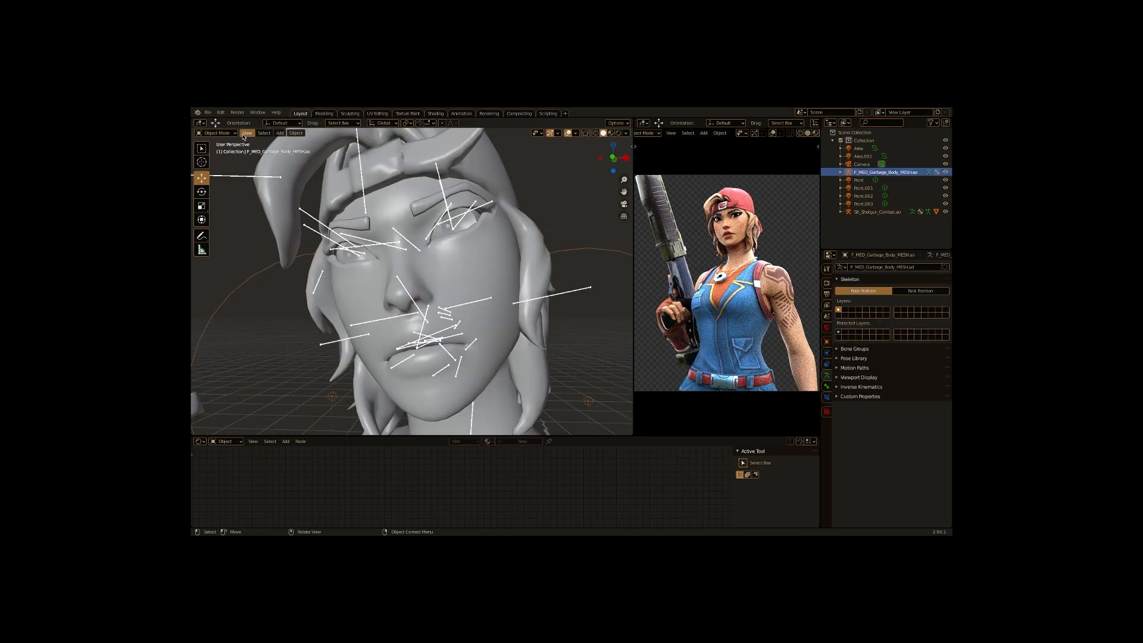
- In Pose Mode, rotate the eye, lip and brow bones to refine the facial expression
left_click_drag(464, 209, 467, 220)
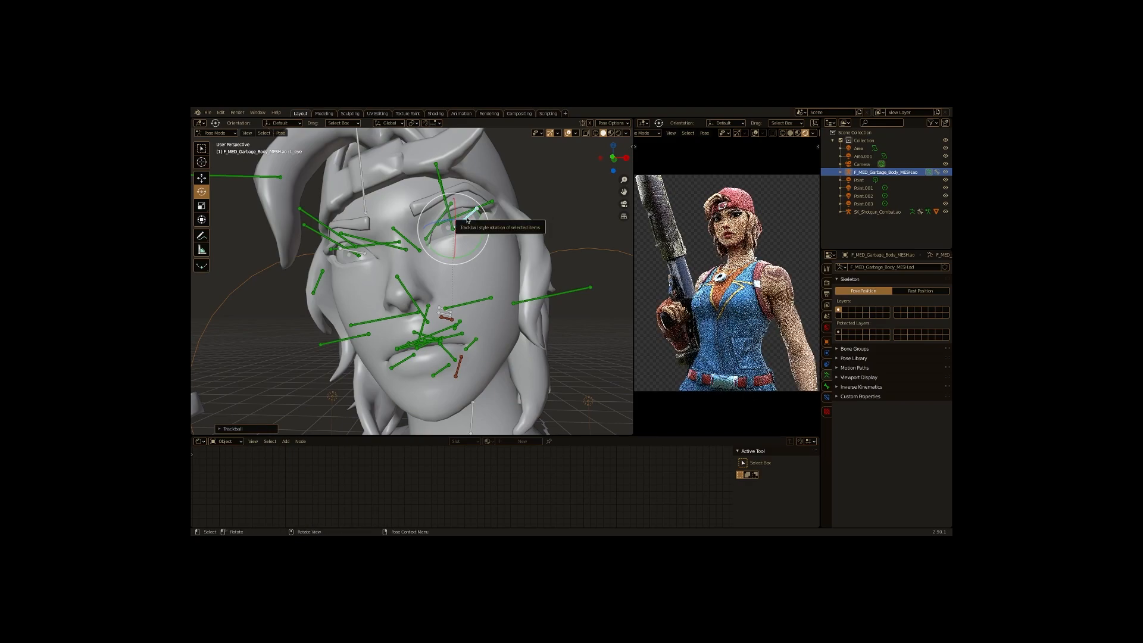
left_click_drag(320, 315, 343, 308)
left_click_drag(381, 343, 385, 338)
left_click_drag(385, 338, 388, 232)
left_click(388, 232)
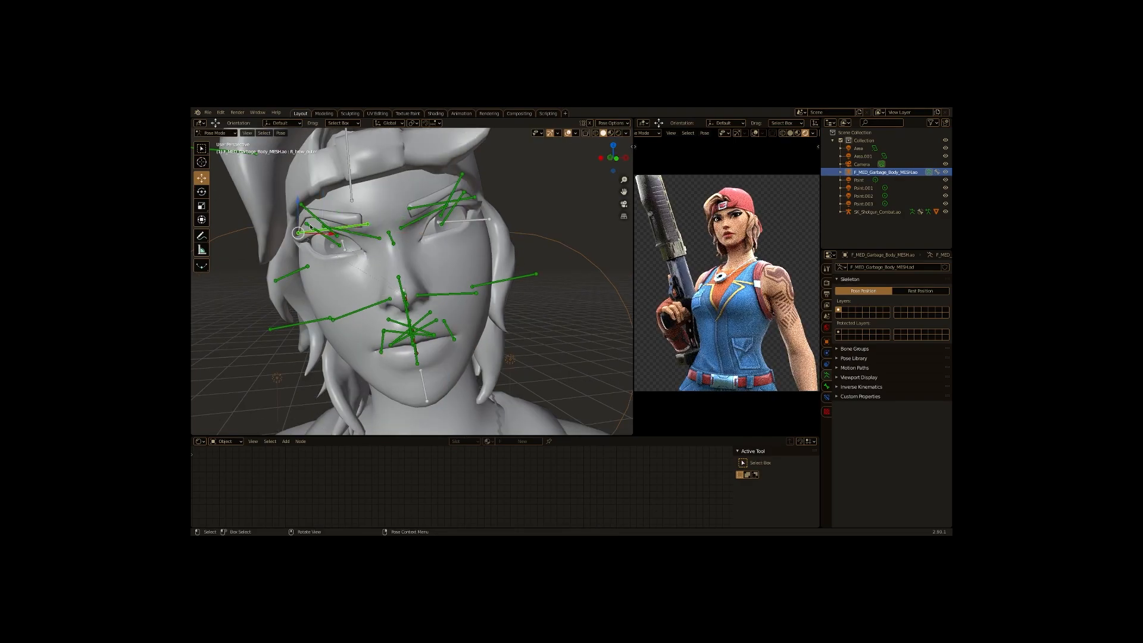
left_click_drag(345, 207, 375, 193)
left_click(421, 204)
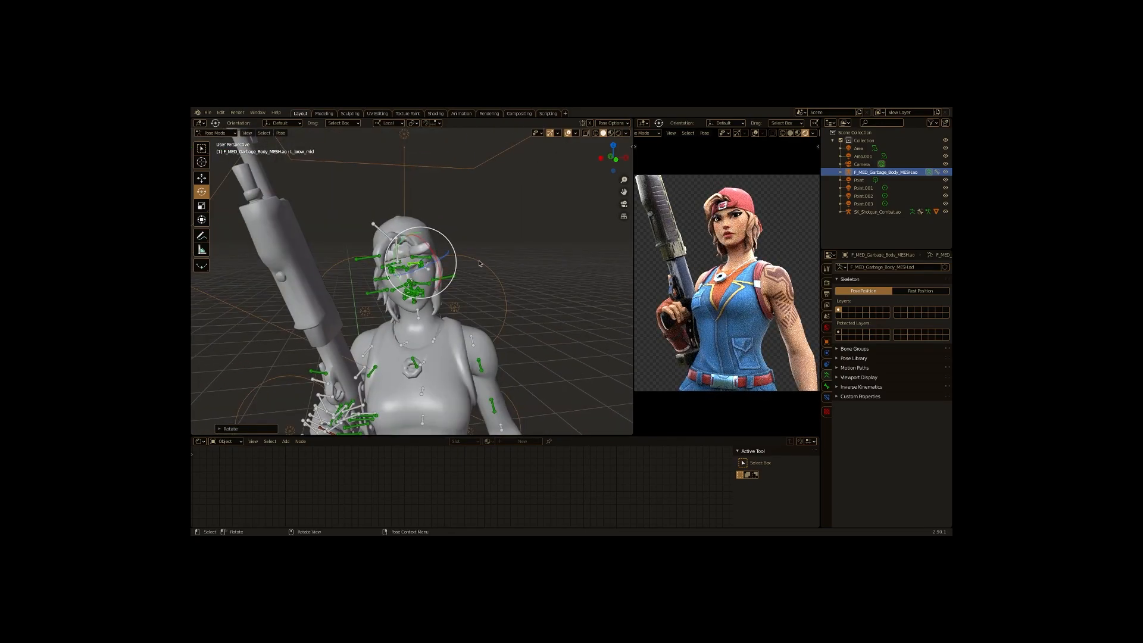
- Paste another Point light copy beside the character, then raise the render samples and open the Denoising settings
key("ctrl+Tab")
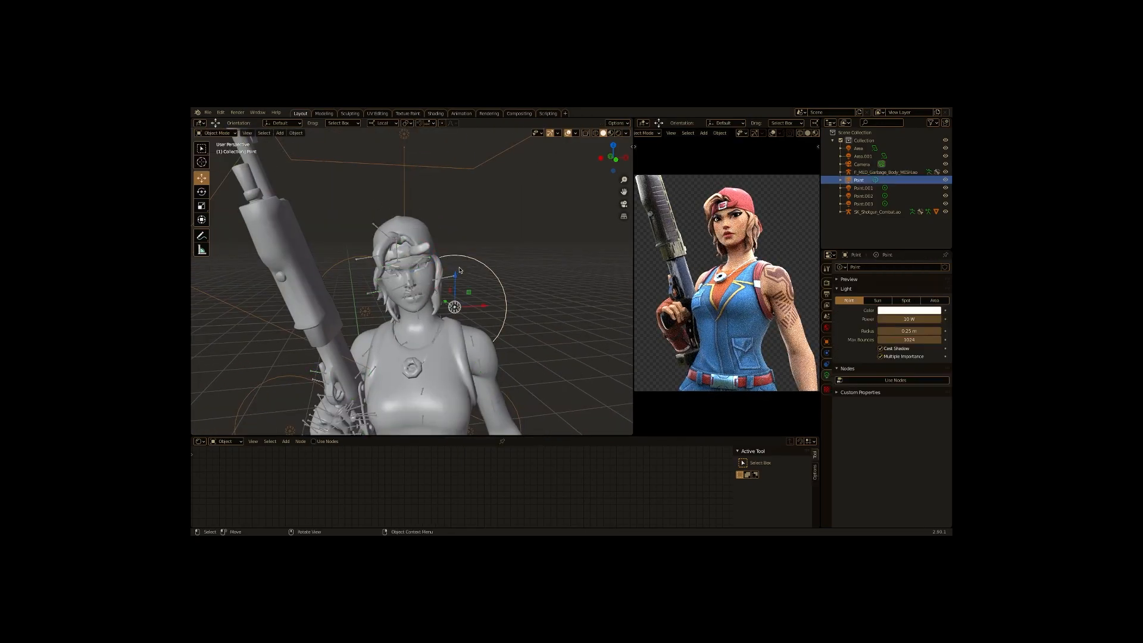
key("ctrl+v")
left_click_drag(616, 246, 536, 257)
left_click_drag(522, 245, 568, 240)
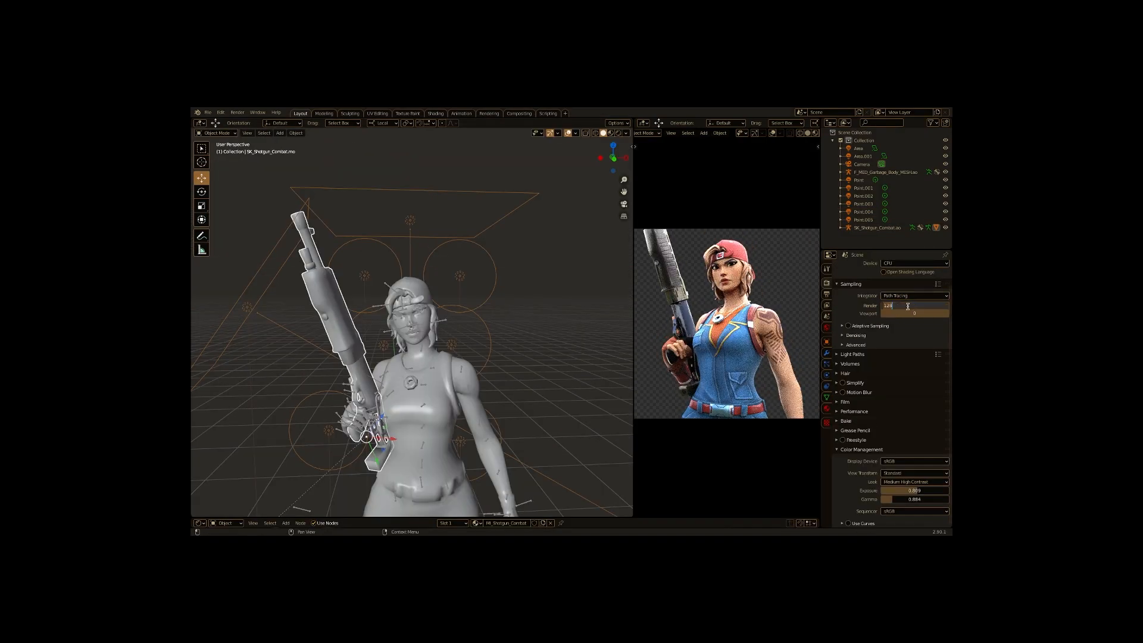
key("Return")
left_click(868, 335)
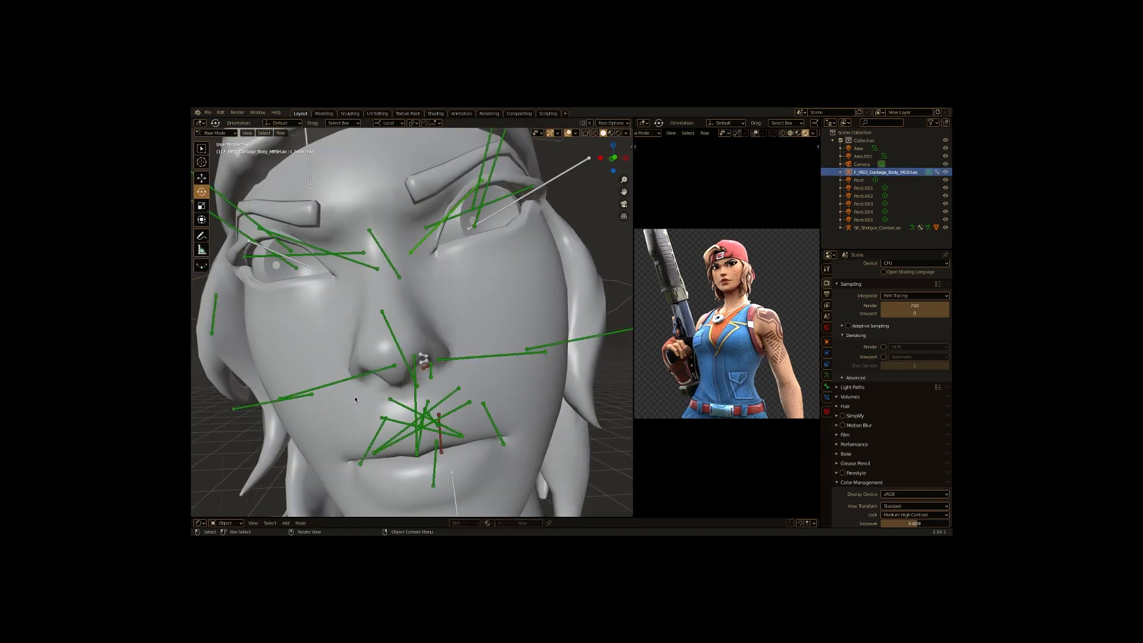
- In Pose Mode, rotate the mouth and cheek bones to refine the character's smile
left_click_drag(406, 415, 447, 393)
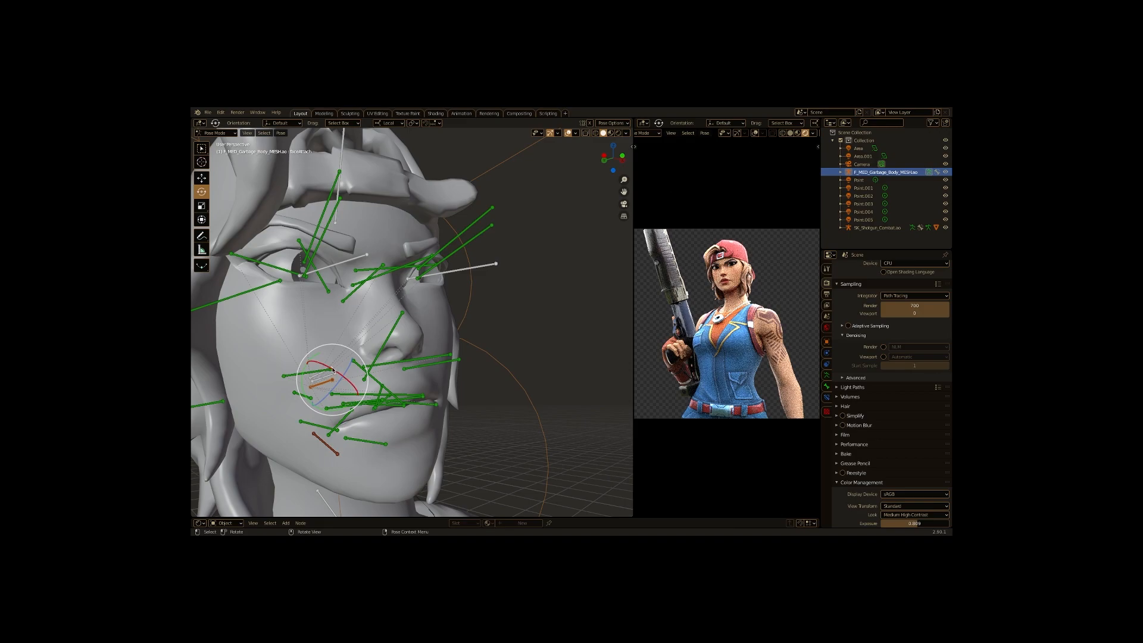
left_click_drag(343, 359, 353, 381)
left_click_drag(427, 418, 412, 403)
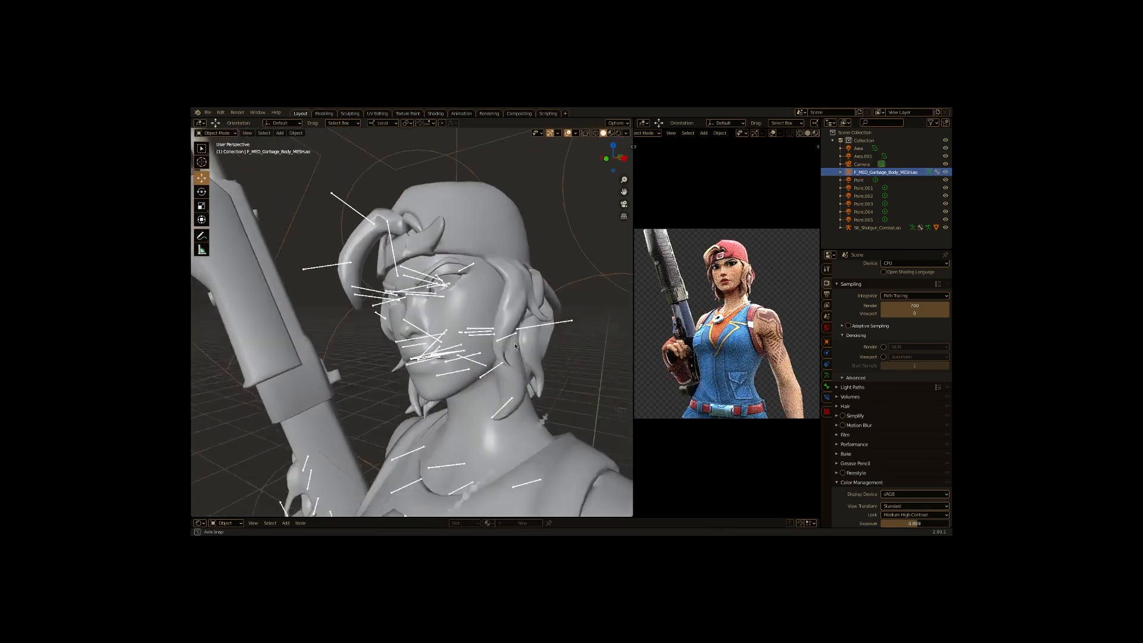
- Select the Point light, lower its power to 8.6 W, and move it beside the character's face
left_click(874, 180)
left_click_drag(926, 319, 911, 319)
key("g")
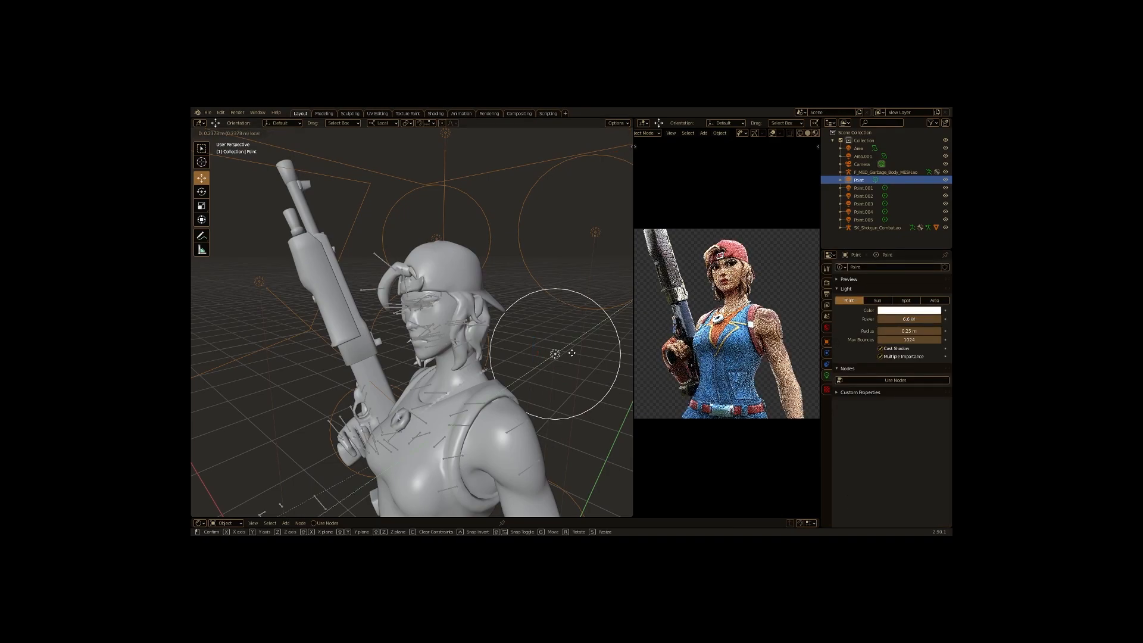
left_click(615, 333)
left_click(595, 232)
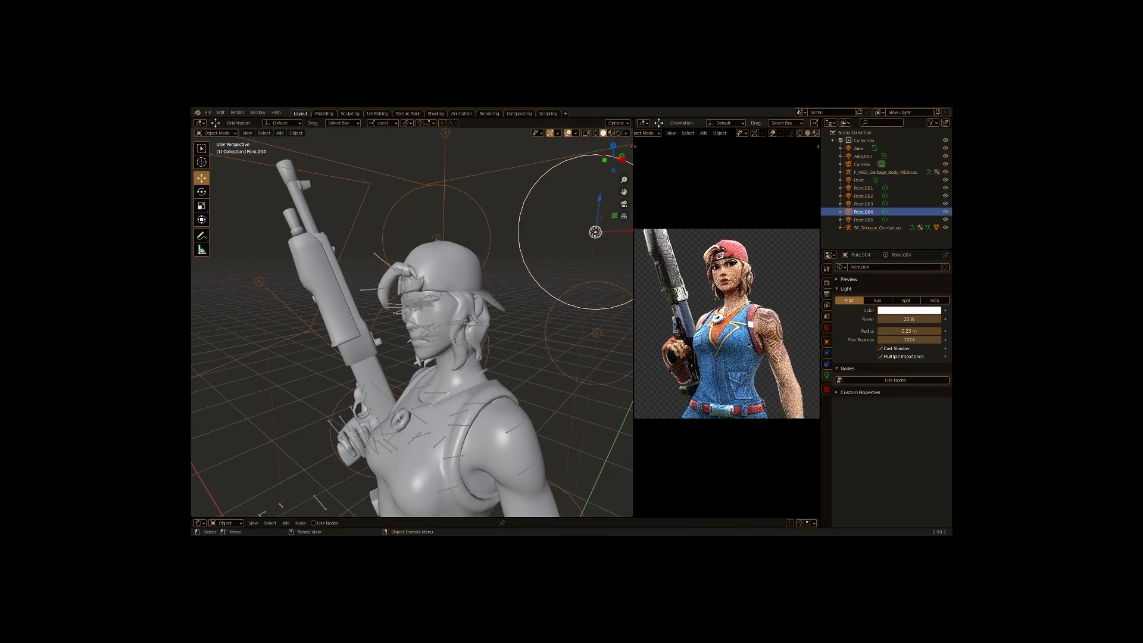